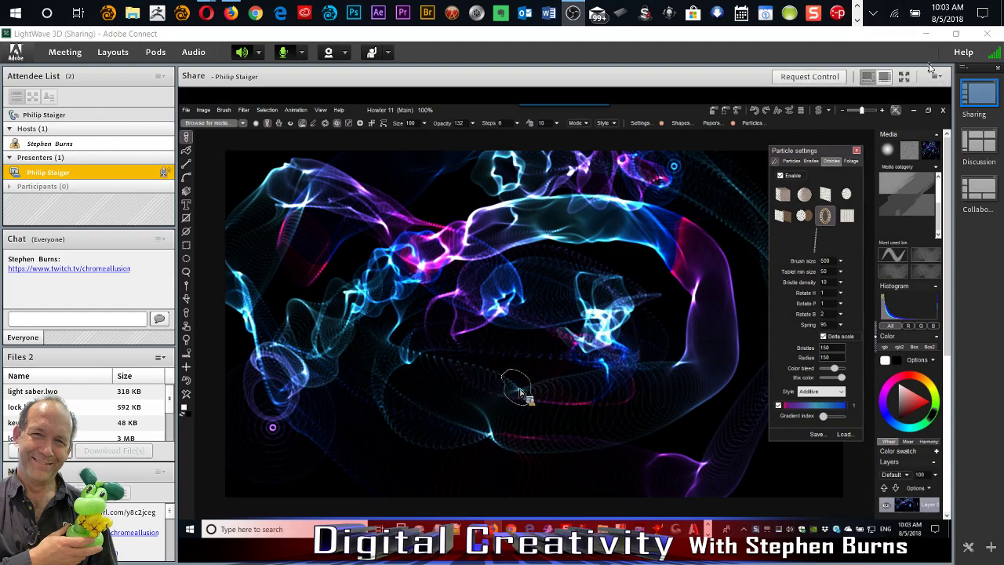
Show the presenter's shared screen at full screen in the meeting
click(857, 13)
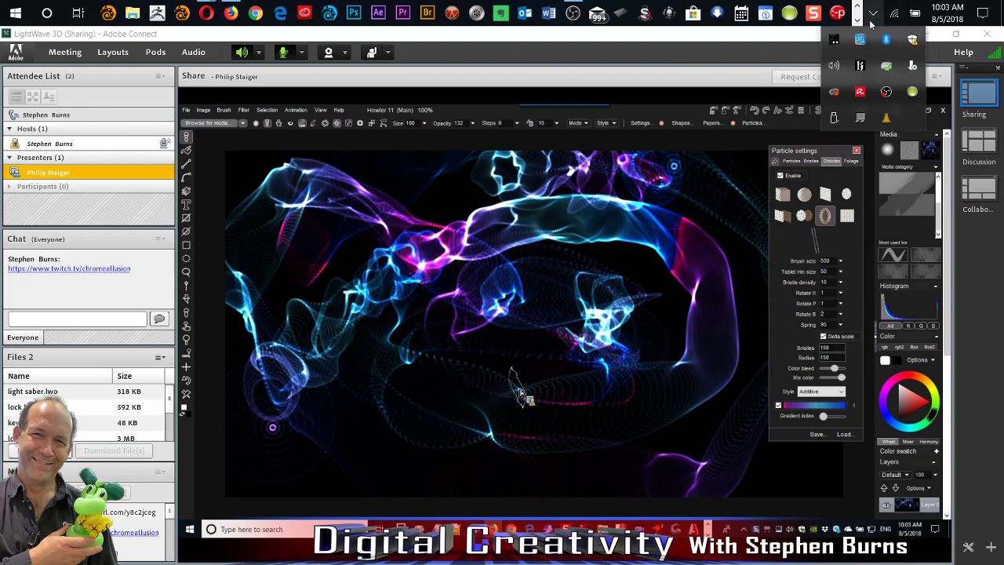
click(834, 66)
drag(944, 73, 960, 73)
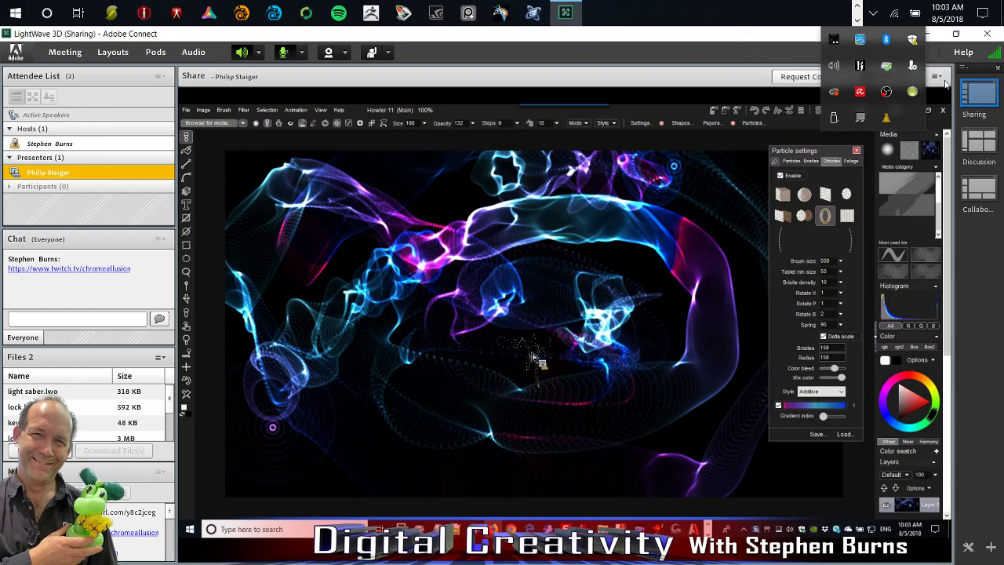
click(764, 77)
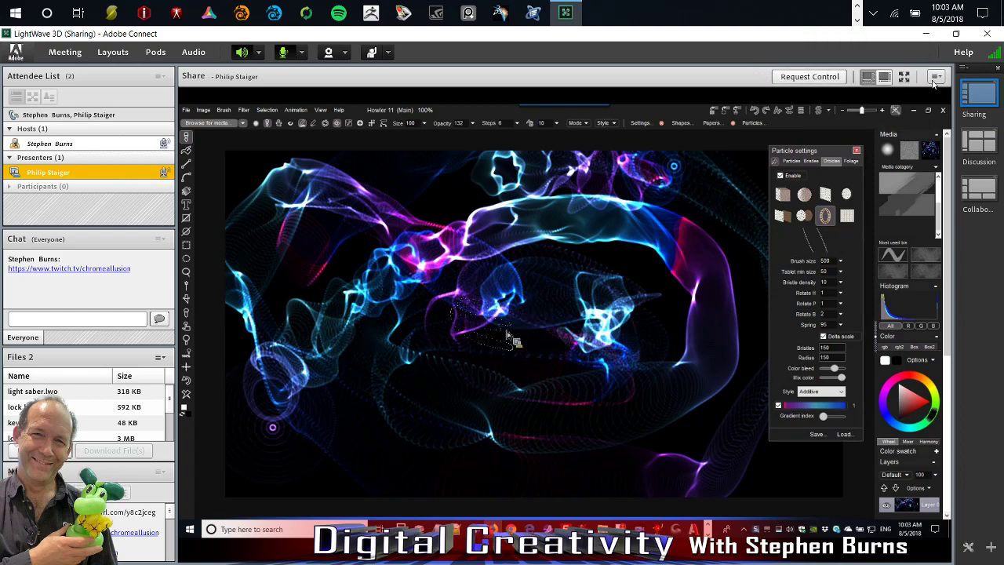
click(903, 76)
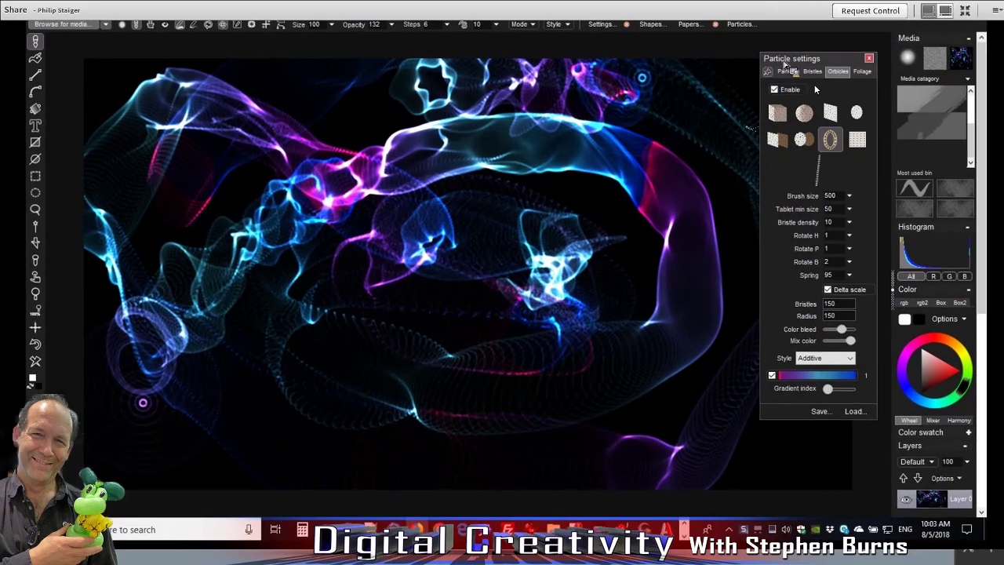
Paint a curving Orbicles stroke from the canvas's upper-left area down to its lower middle
drag(831, 98, 838, 99)
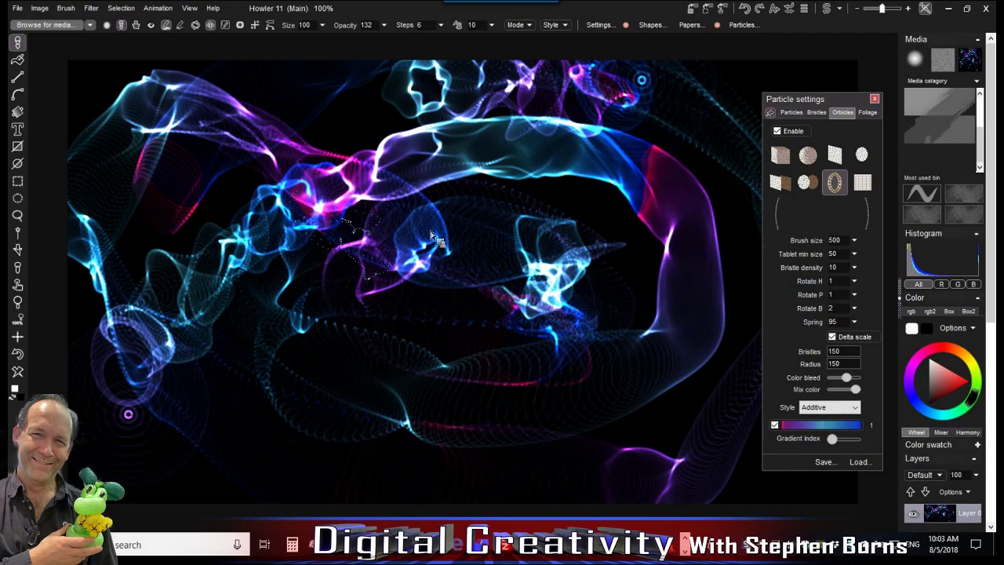
mouse_move(849, 104)
mouse_down()
mouse_move(847, 123)
mouse_move(847, 111)
mouse_up()
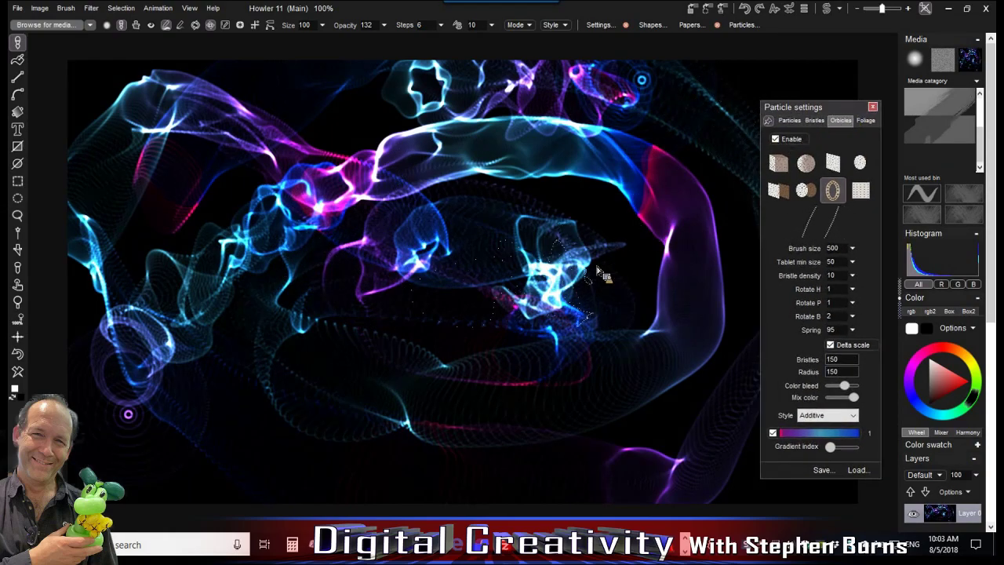
mouse_move(168, 189)
mouse_down()
mouse_move(161, 195)
mouse_move(259, 267)
mouse_move(559, 382)
mouse_up()
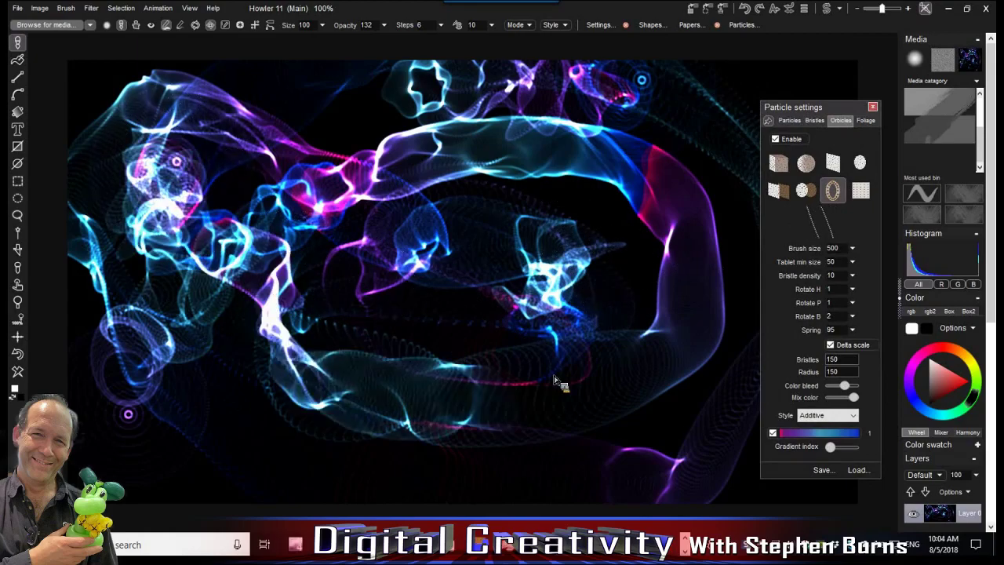
Enable Particles, load a grass-like particle preset with the Line style, and paint looping green strokes over the artwork
click(789, 120)
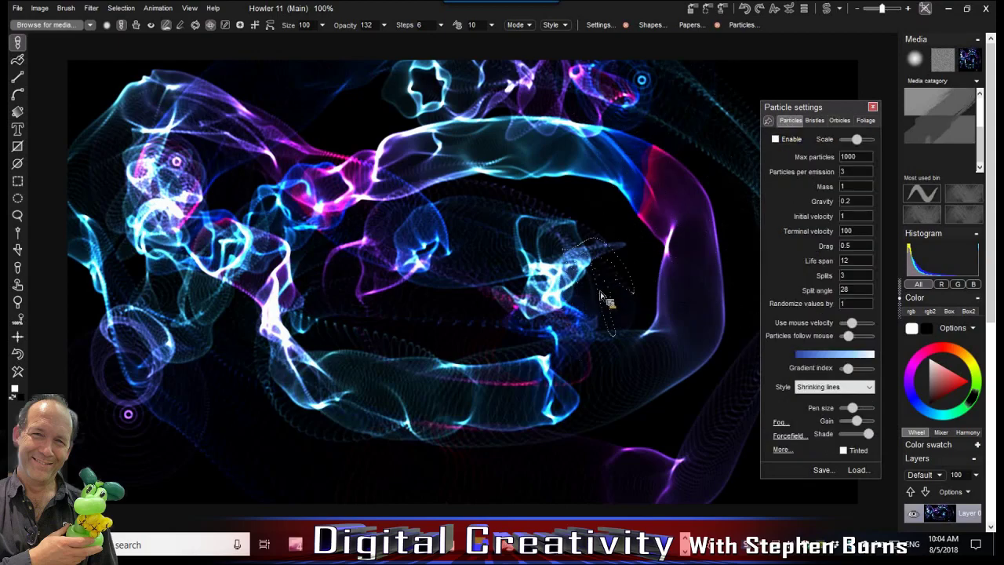
click(775, 140)
click(859, 469)
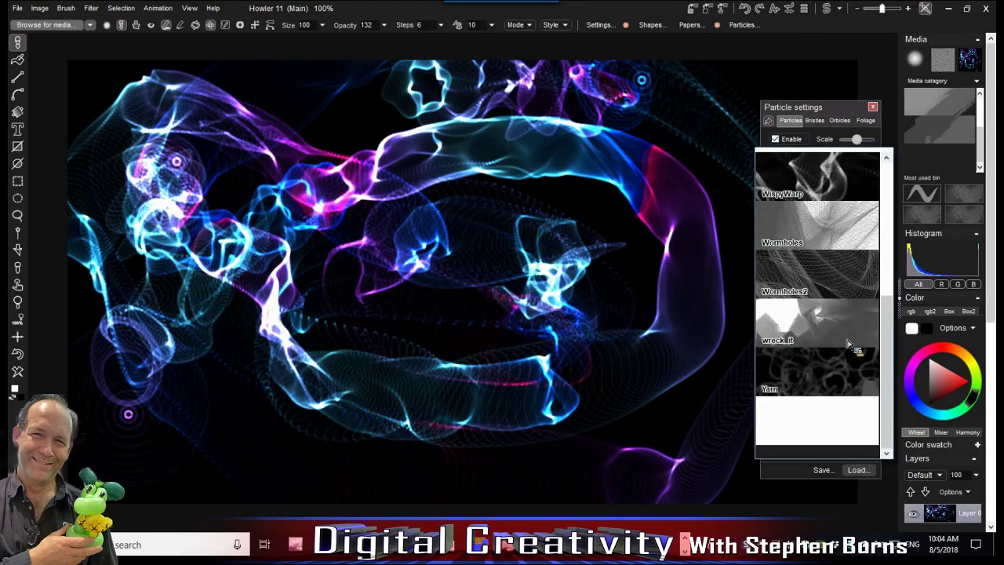
click(839, 274)
mouse_move(573, 275)
mouse_down()
mouse_move(555, 300)
mouse_move(480, 350)
mouse_move(437, 256)
mouse_move(522, 360)
mouse_up()
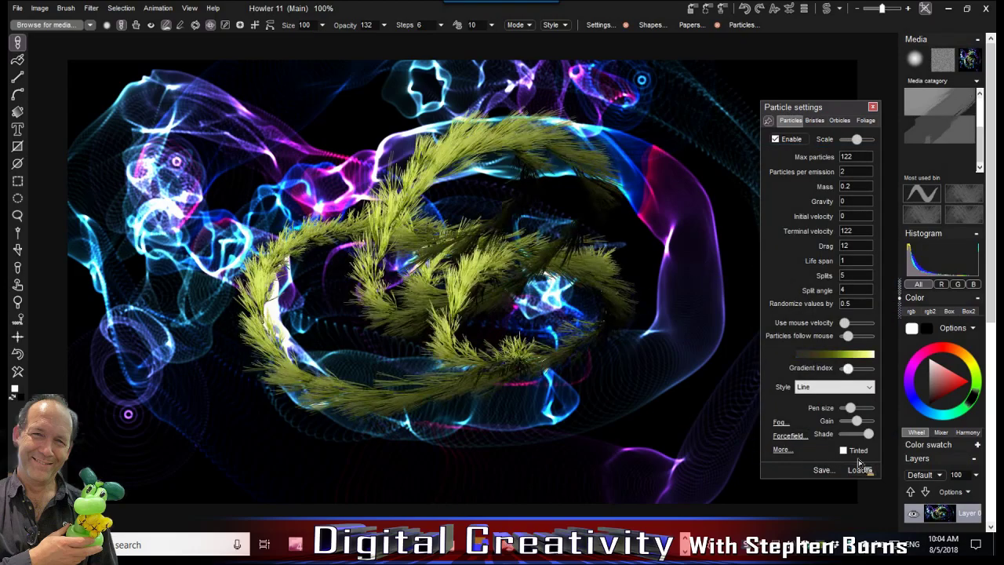
Enable Foliage, load a tree preset from the foliage library, and grow a sample plant on the canvas
click(866, 120)
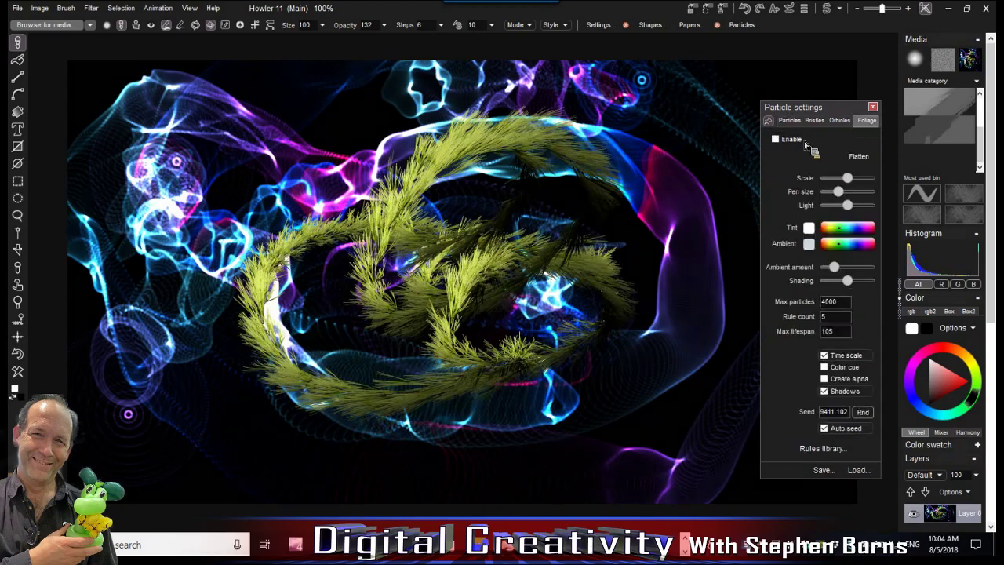
click(775, 139)
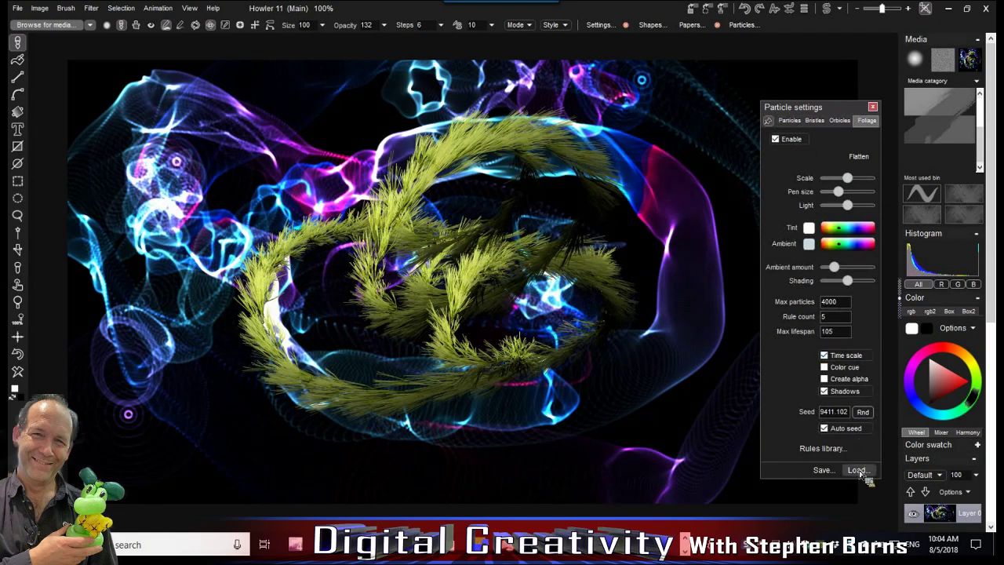
click(858, 446)
scroll(862, 298, down, 5)
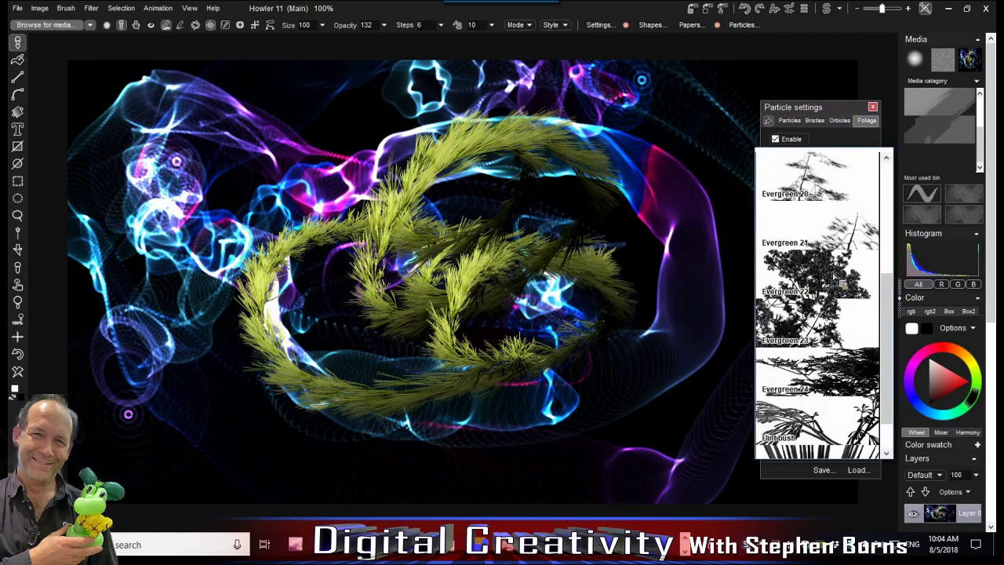
click(298, 427)
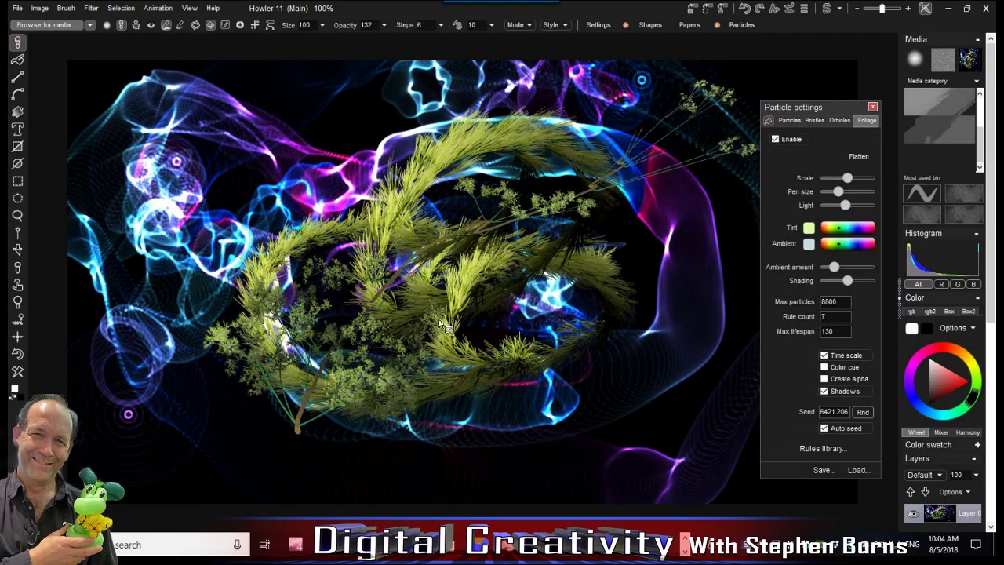
Clear the canvas to black and grow two foliage trees side by side in its lower-left area
click(17, 371)
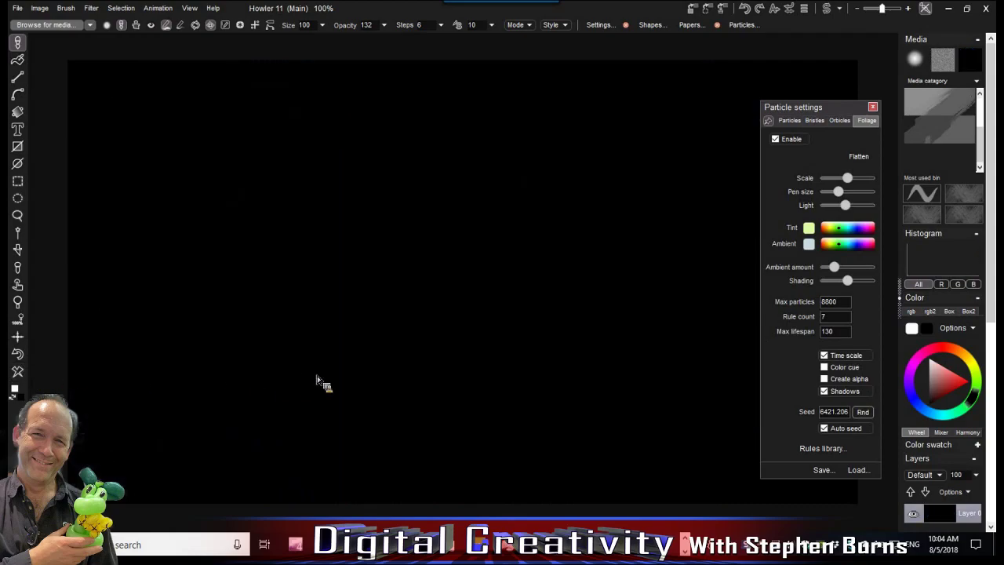
click(284, 404)
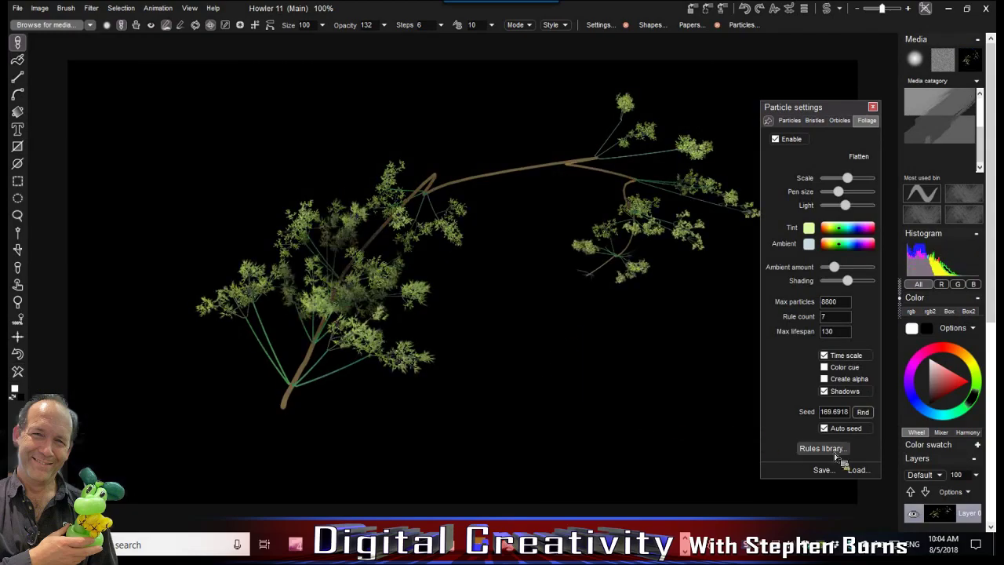
click(276, 407)
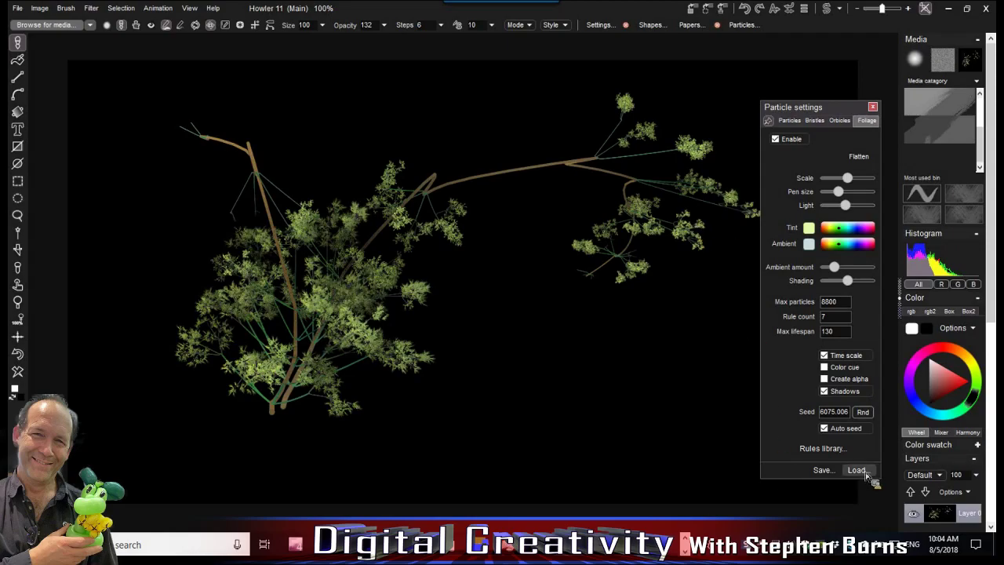
Check the Particles settings and browse the pen brushes in the media library
click(790, 121)
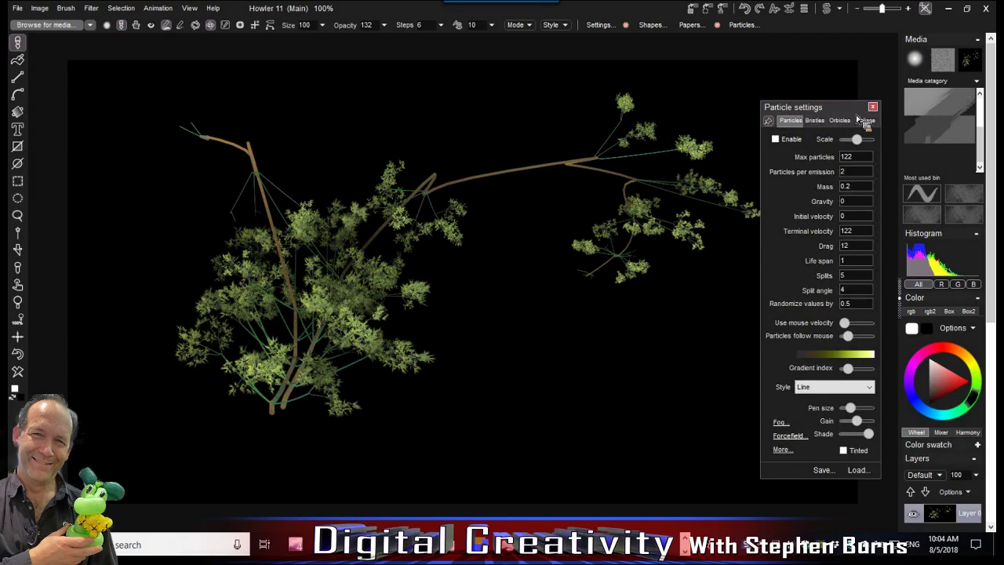
click(789, 142)
click(70, 25)
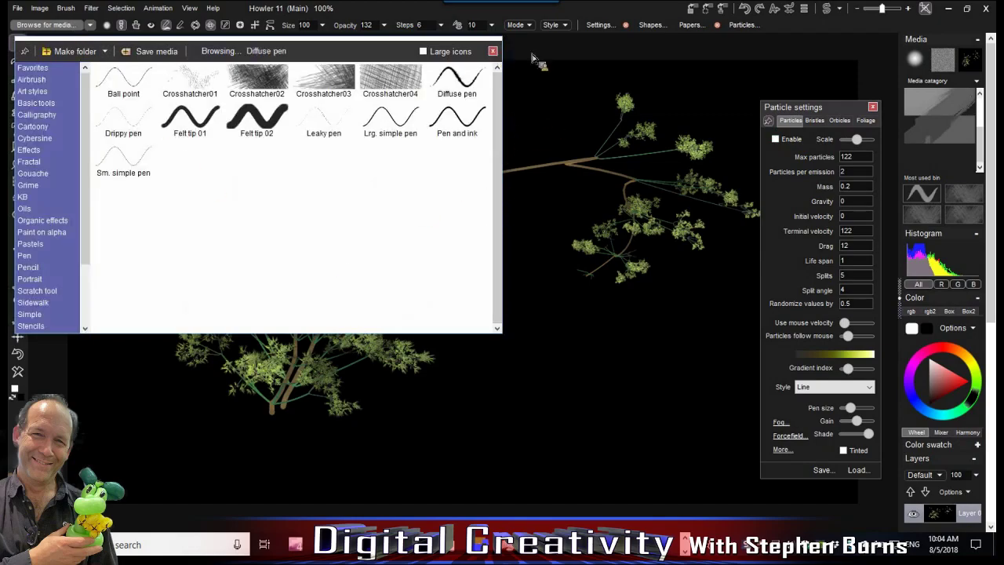
click(494, 52)
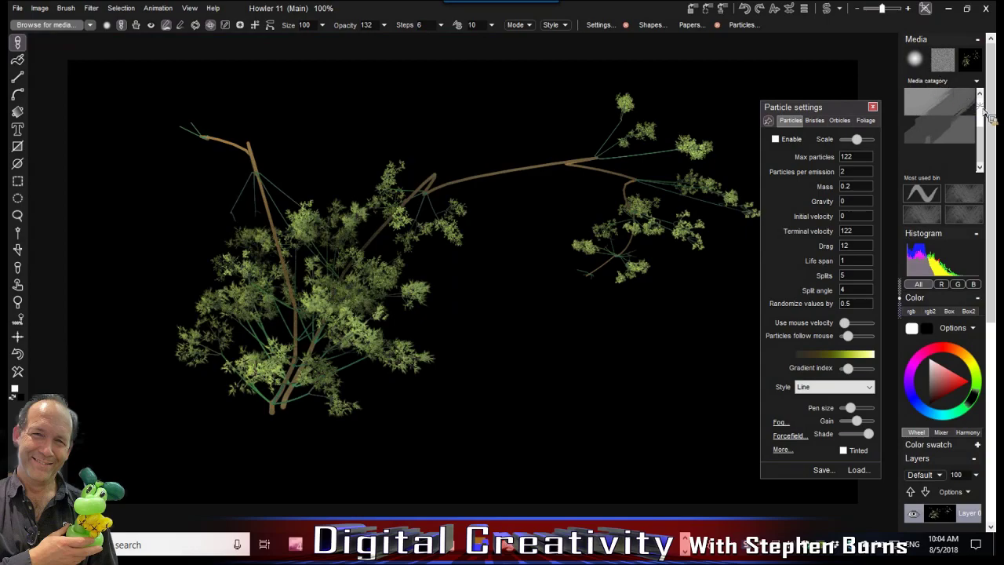
Choose another media category, paint white zigzag strokes across the foliage, and smear them with a brush from that category
scroll(985, 109, down, 2)
click(963, 82)
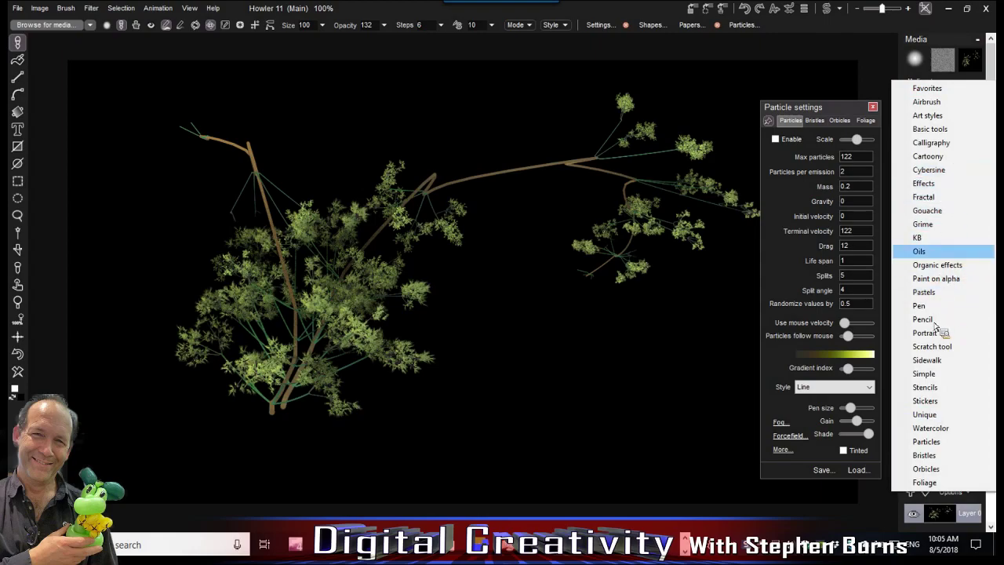
click(942, 437)
mouse_move(414, 280)
mouse_down()
mouse_move(345, 261)
mouse_move(373, 234)
mouse_move(306, 228)
mouse_up()
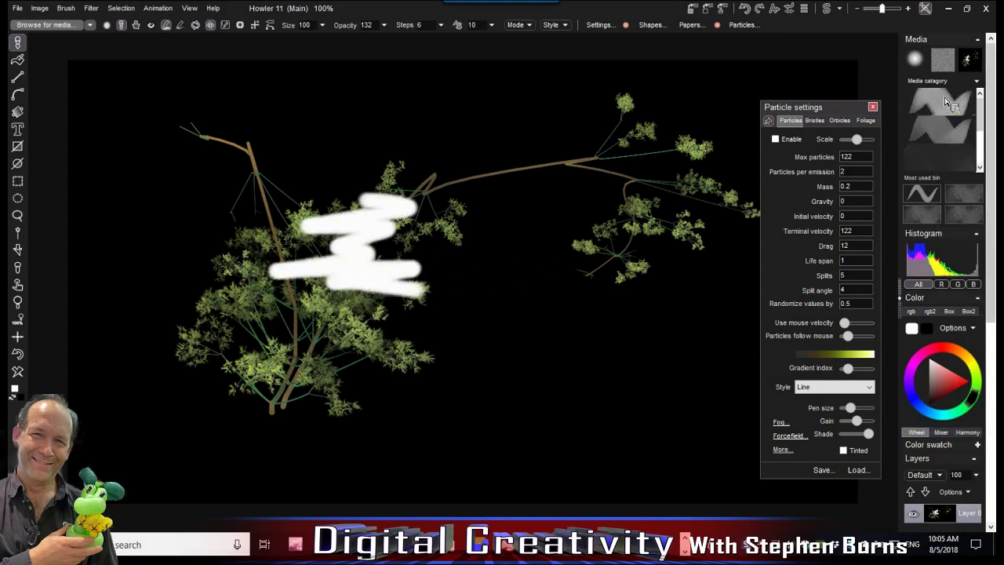
click(915, 59)
drag(351, 204, 339, 261)
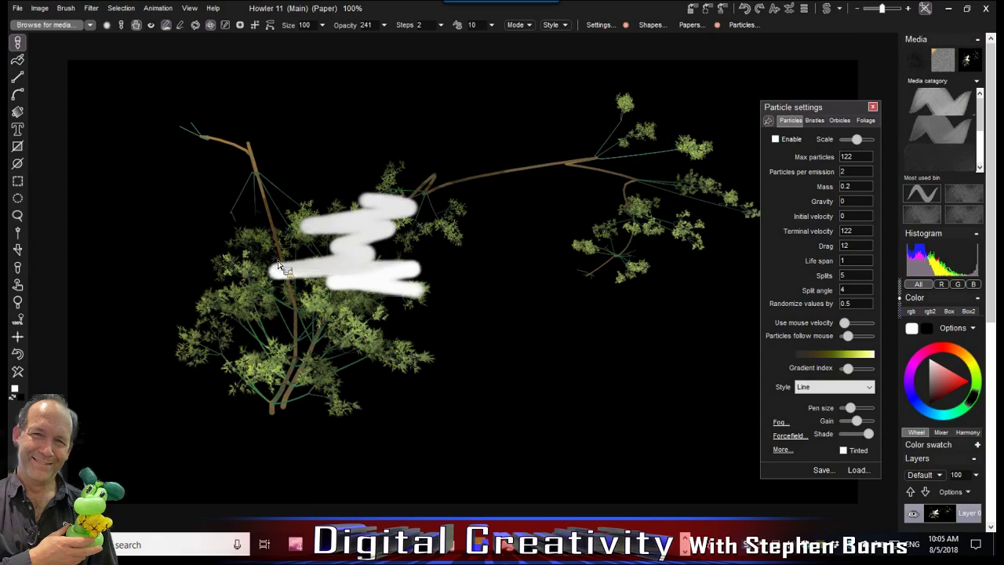
Swap the paint color to black and paint over the middle of the foliage and part of the white patch
click(19, 356)
click(14, 398)
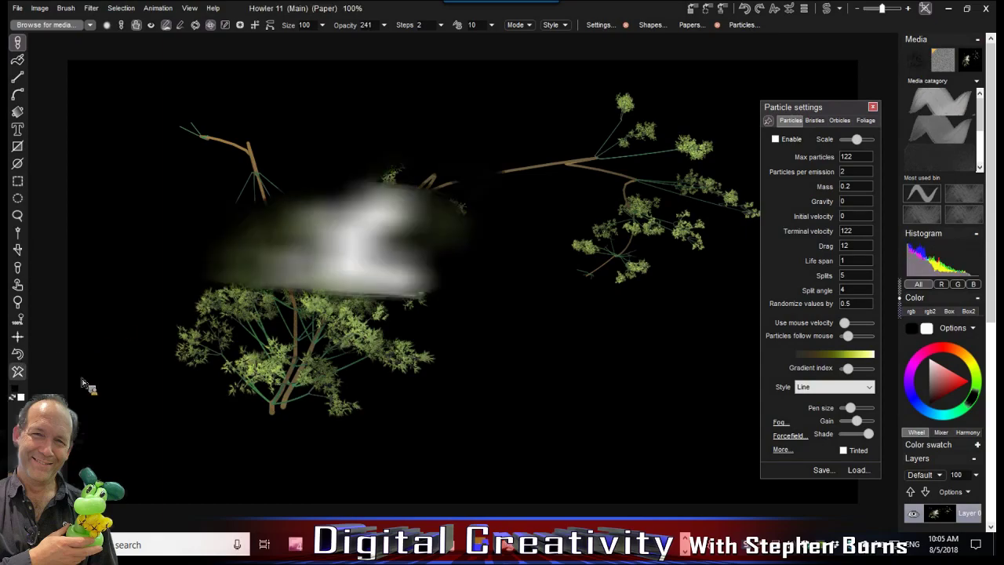
mouse_move(342, 336)
mouse_down()
mouse_move(341, 269)
mouse_move(263, 325)
mouse_move(327, 288)
mouse_move(331, 329)
mouse_move(213, 301)
mouse_move(277, 262)
mouse_up()
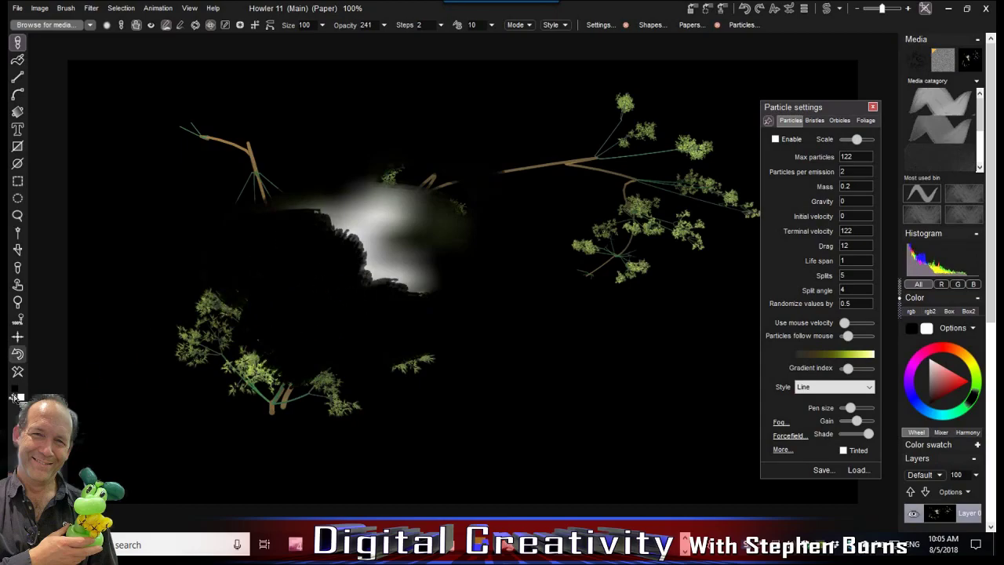
Swap the paint color back to white and smear the glowing patch and the foliage of the right-hand branch
click(37, 384)
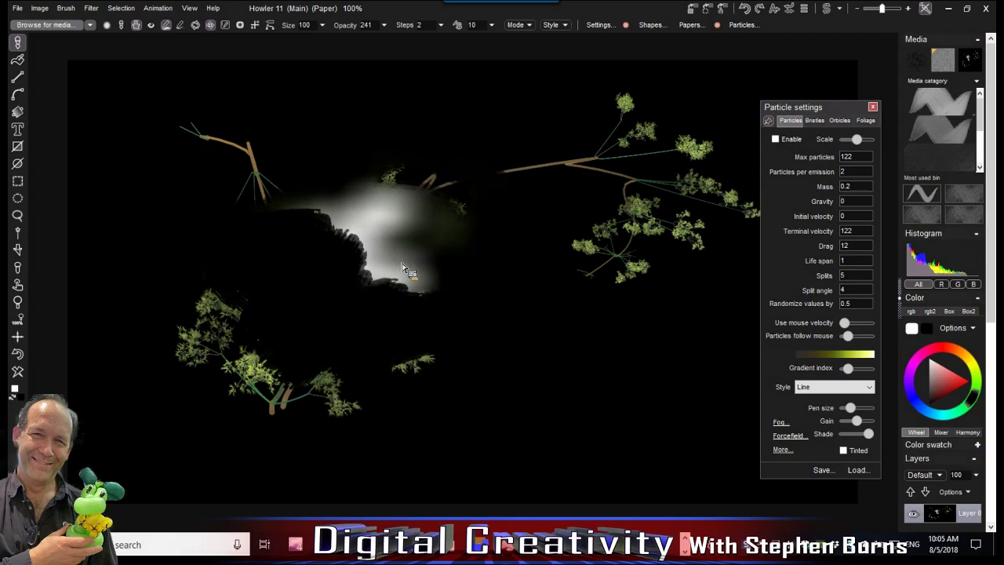
drag(384, 228, 457, 271)
drag(375, 267, 312, 257)
scroll(312, 257, up, 3)
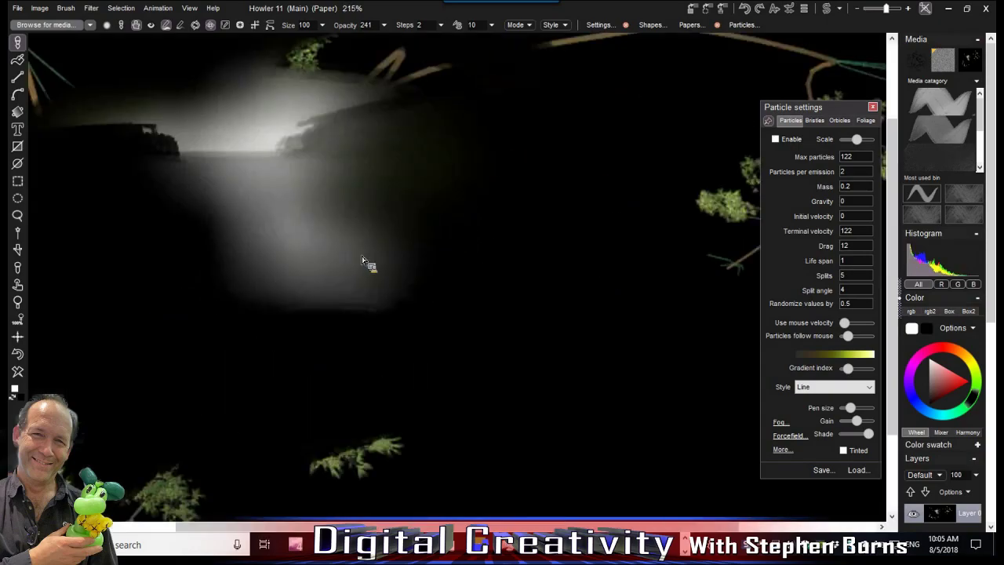
scroll(511, 242, down, 5)
mouse_move(589, 239)
mouse_down()
mouse_move(620, 271)
mouse_move(564, 251)
mouse_up()
scroll(388, 245, up, 4)
scroll(84, 147, down, 6)
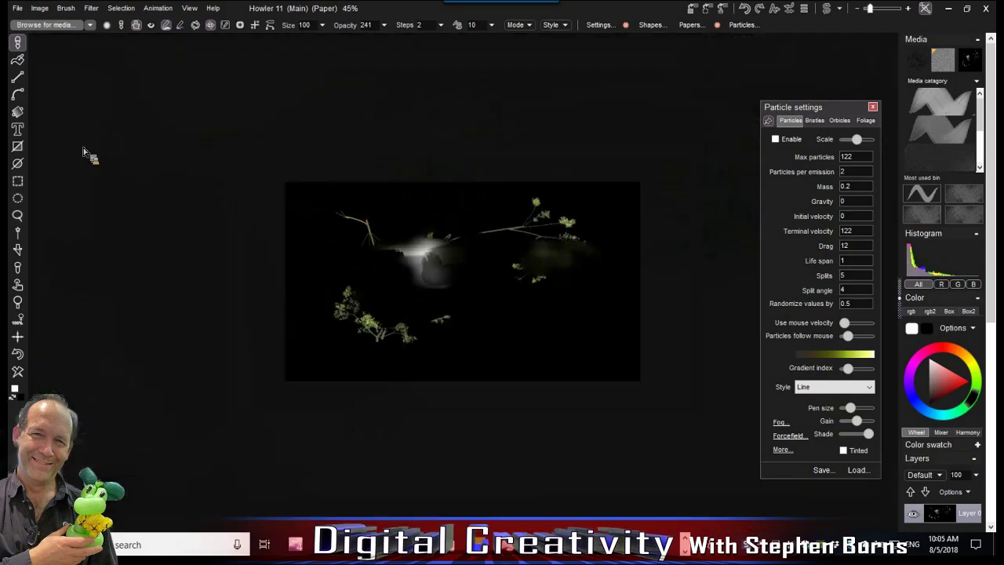
Select the Airbrush 50 preset and paint a white bent vertical stroke between the left branch and the lower foliage
click(91, 25)
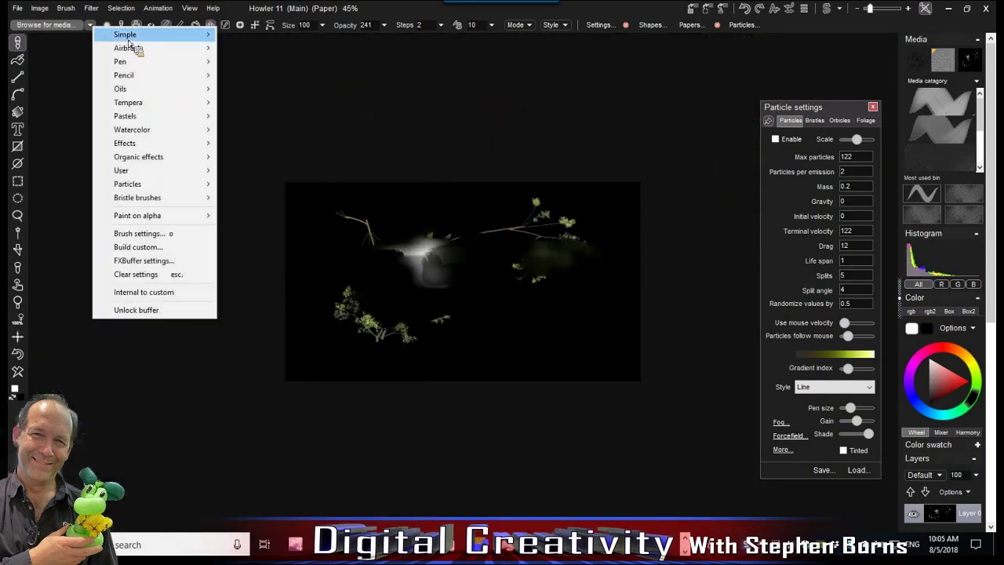
mouse_move(136, 50)
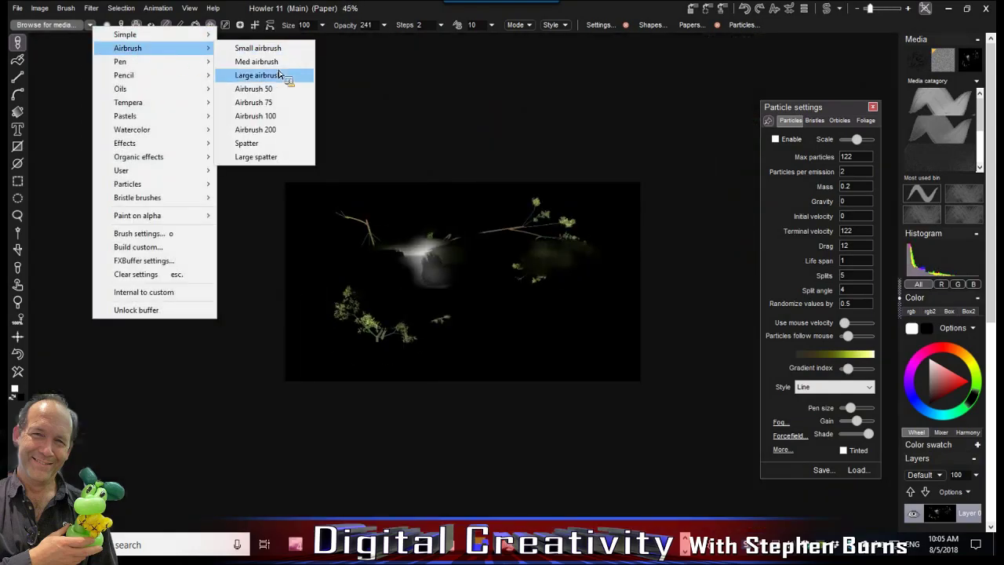
click(263, 92)
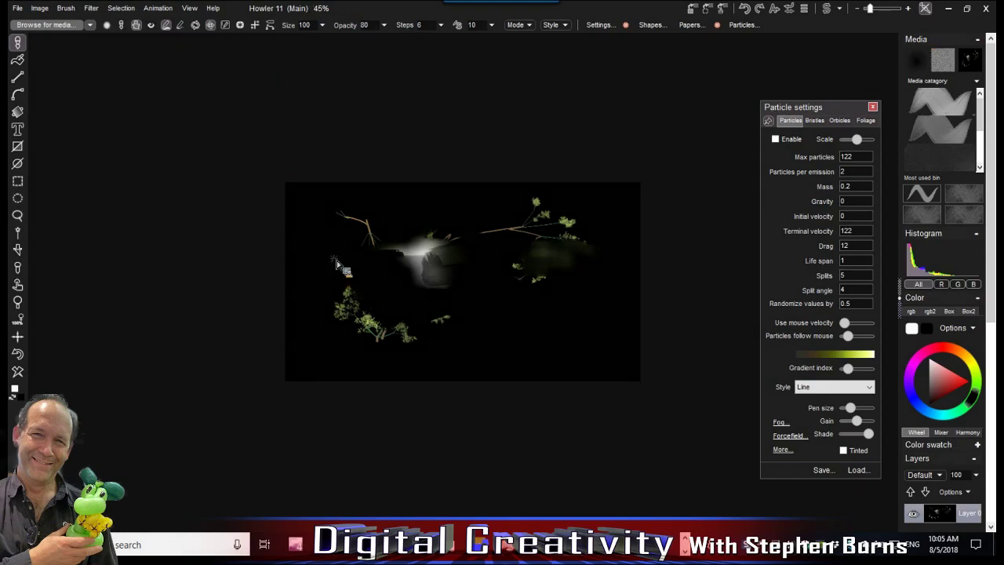
scroll(433, 257, up, 3)
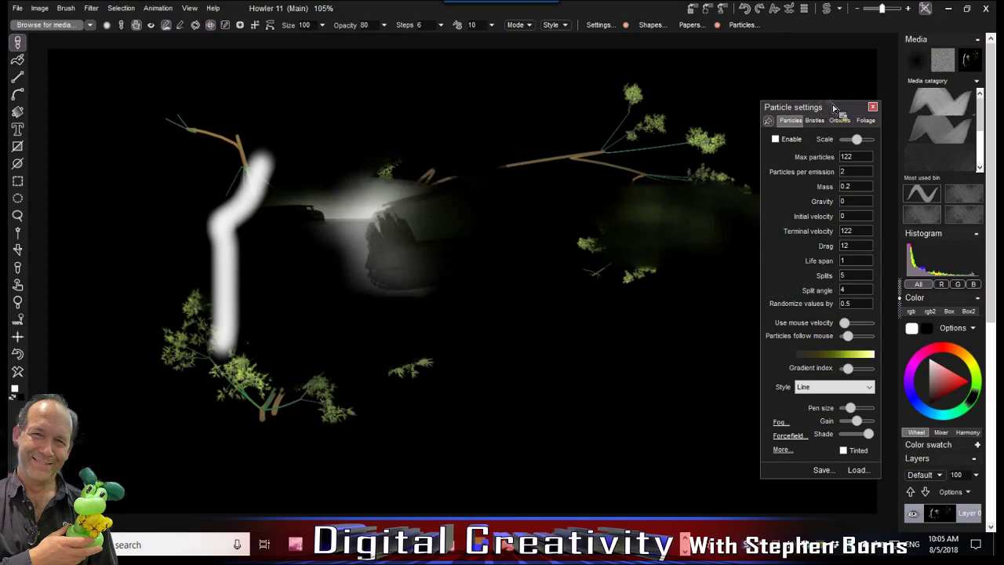
drag(817, 108, 814, 98)
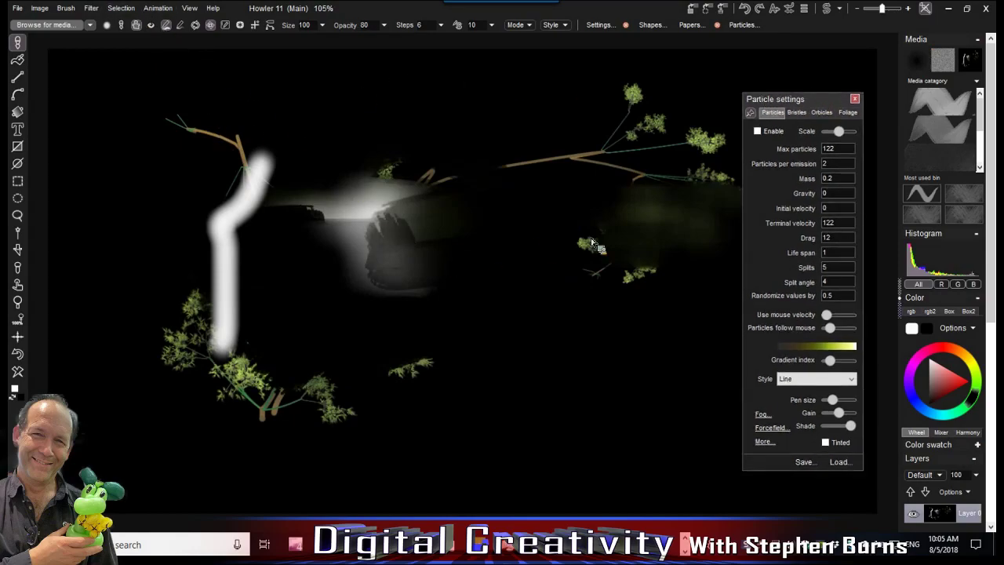
drag(825, 117, 841, 118)
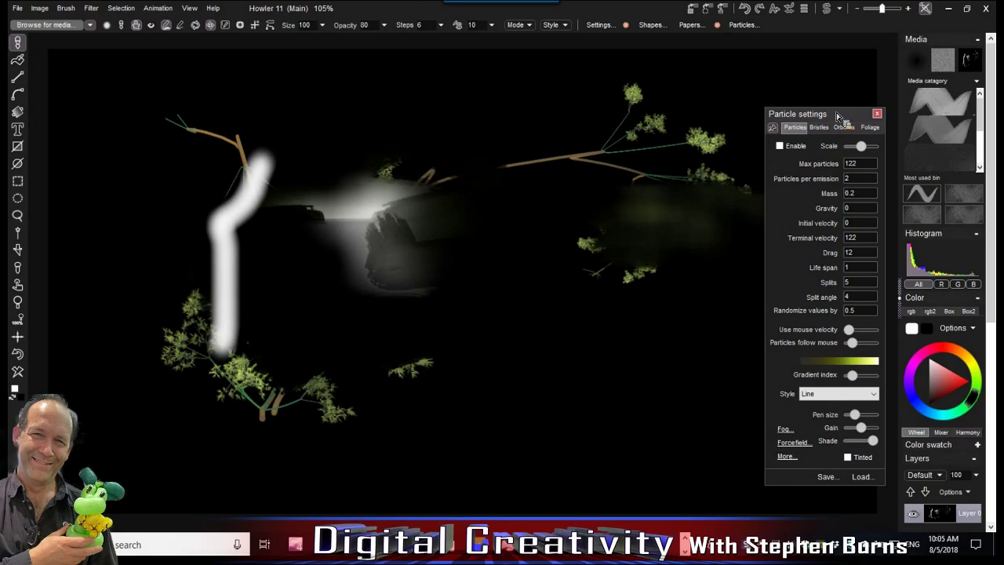
drag(851, 120, 858, 124)
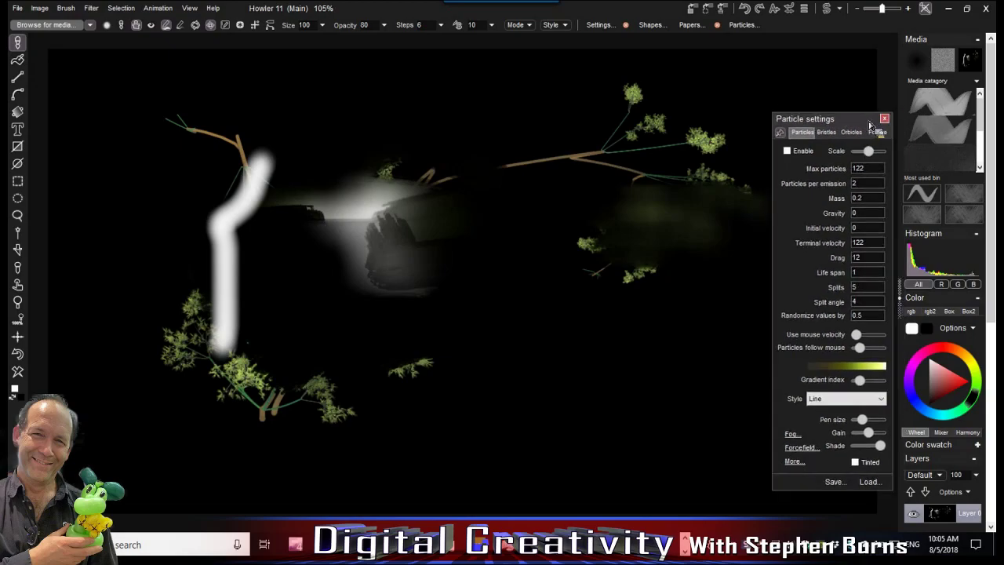
Close the particle settings window, and briefly hide and restore the side panels around the canvas
click(884, 118)
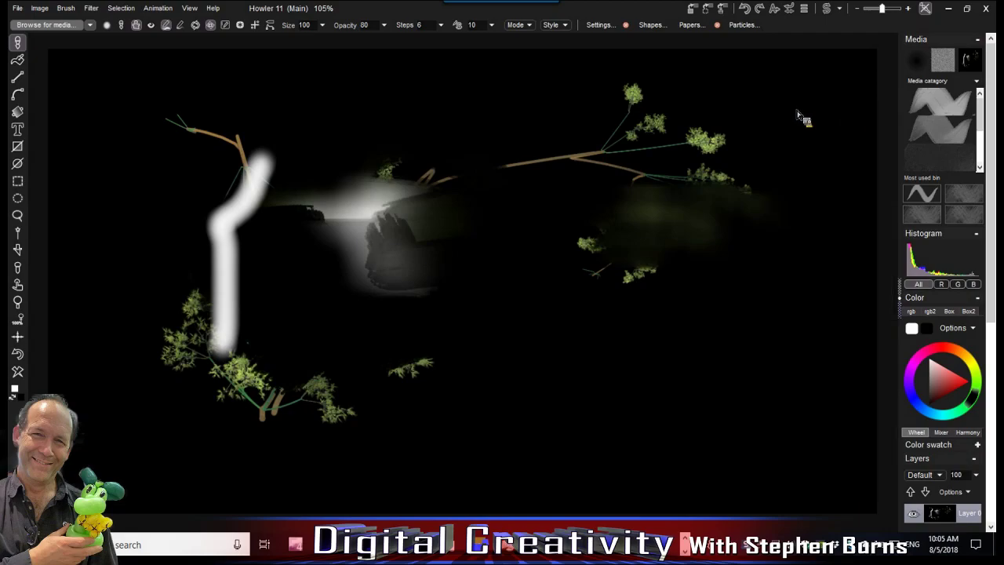
click(18, 42)
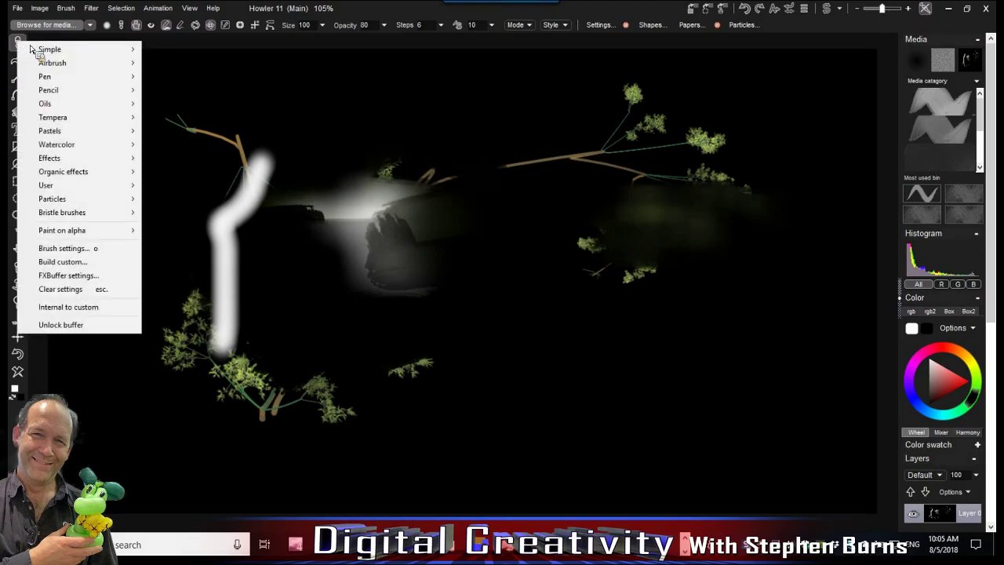
mouse_move(38, 52)
click(18, 43)
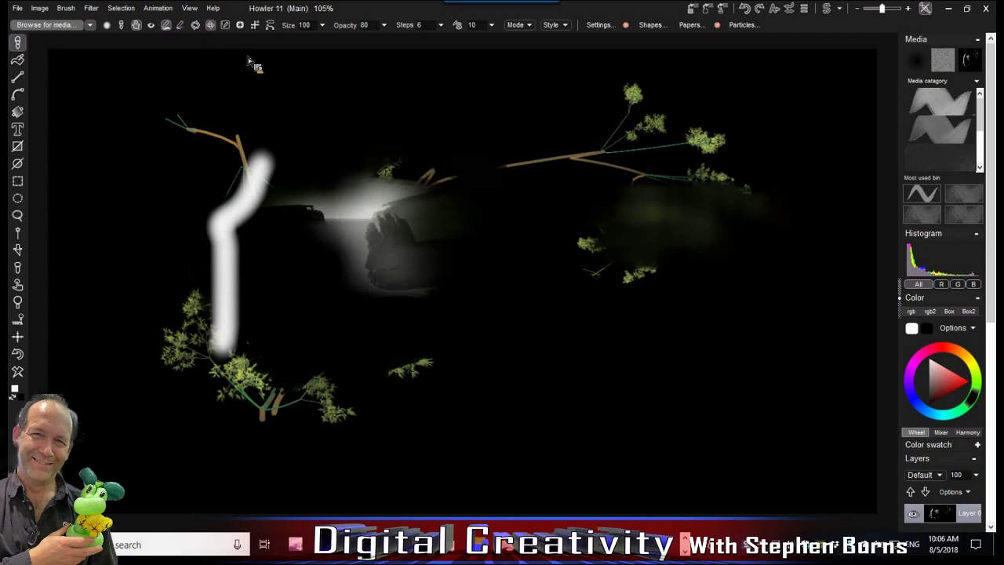
key(Tab)
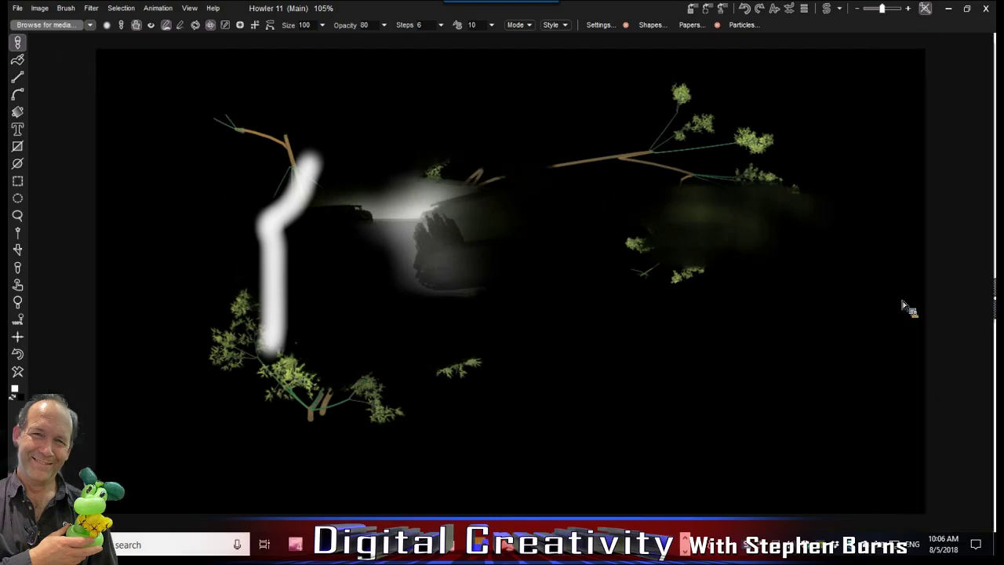
click(998, 305)
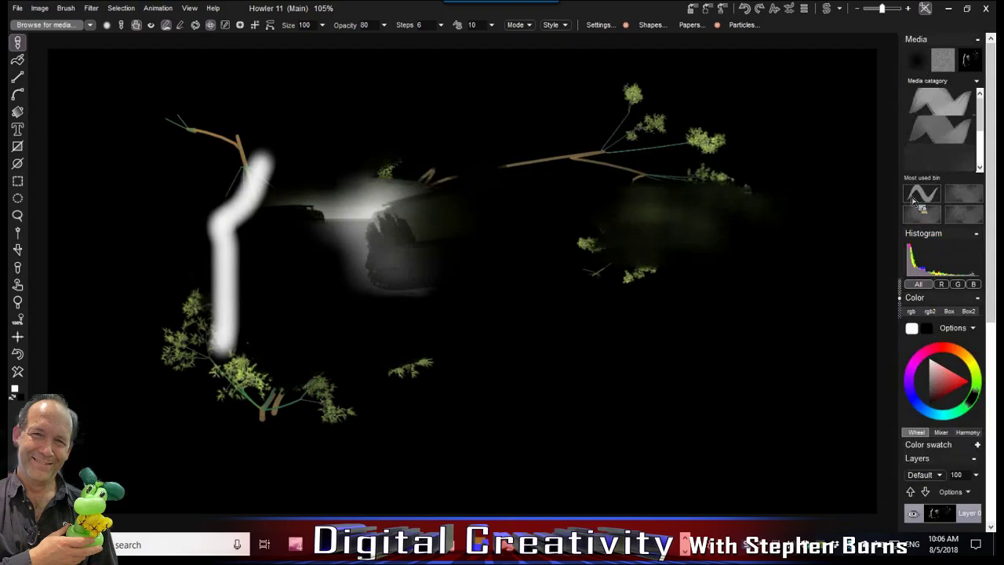
Examine the paper and image thumbnails of the media area, viewing the swap image and returning to the main image
click(943, 67)
click(945, 67)
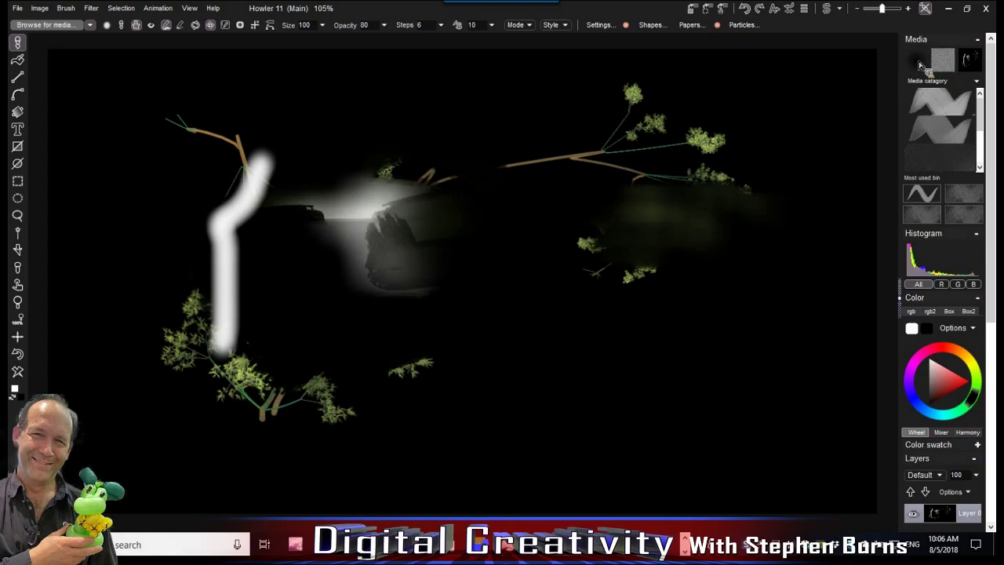
click(973, 62)
click(973, 63)
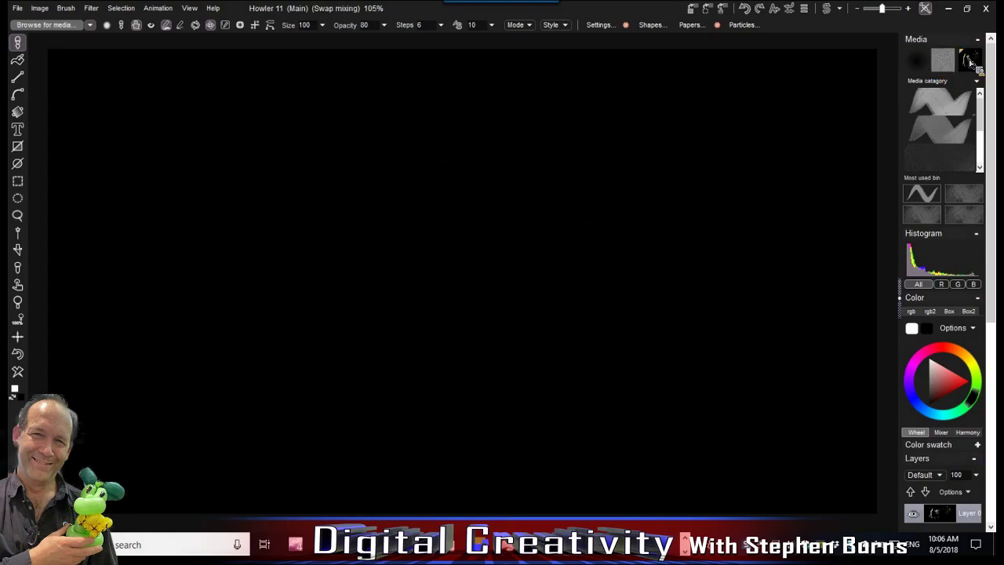
click(970, 61)
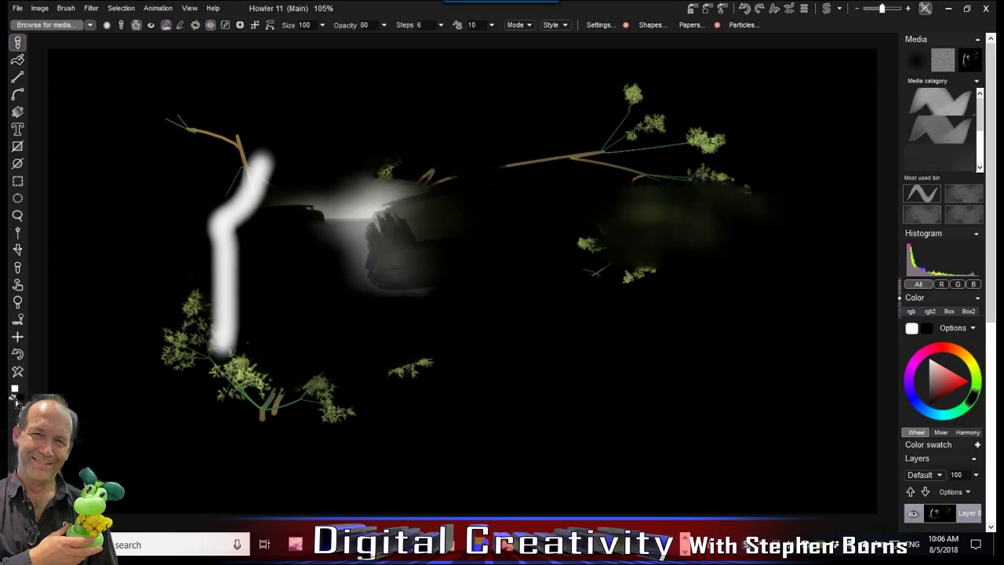
Clear the canvas to white with the paint colors swapped, and paint looping black strokes across it
click(16, 401)
key(Delete)
scroll(373, 253, down, 5)
scroll(374, 252, up, 5)
mouse_move(191, 194)
mouse_down()
mouse_move(467, 280)
mouse_move(591, 197)
mouse_move(471, 381)
mouse_move(369, 201)
mouse_move(366, 252)
mouse_move(538, 314)
mouse_up()
Choose a red paint color and paint zigzag strokes over the upper and middle parts of the black loops
click(957, 382)
mouse_move(651, 276)
mouse_down()
mouse_move(522, 314)
mouse_move(235, 184)
mouse_move(439, 165)
mouse_move(130, 119)
mouse_up()
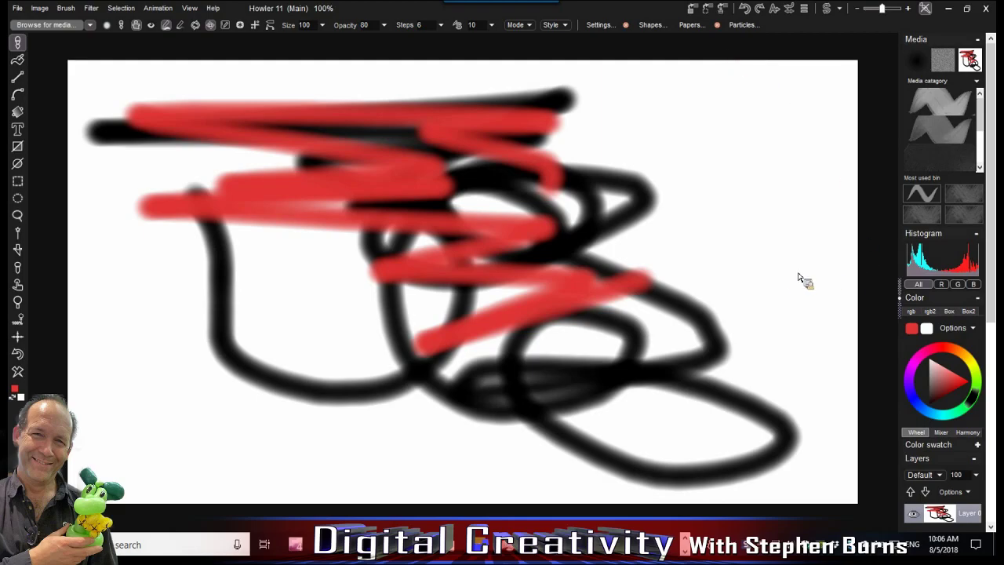
scroll(504, 217, up, 2)
scroll(511, 208, down, 4)
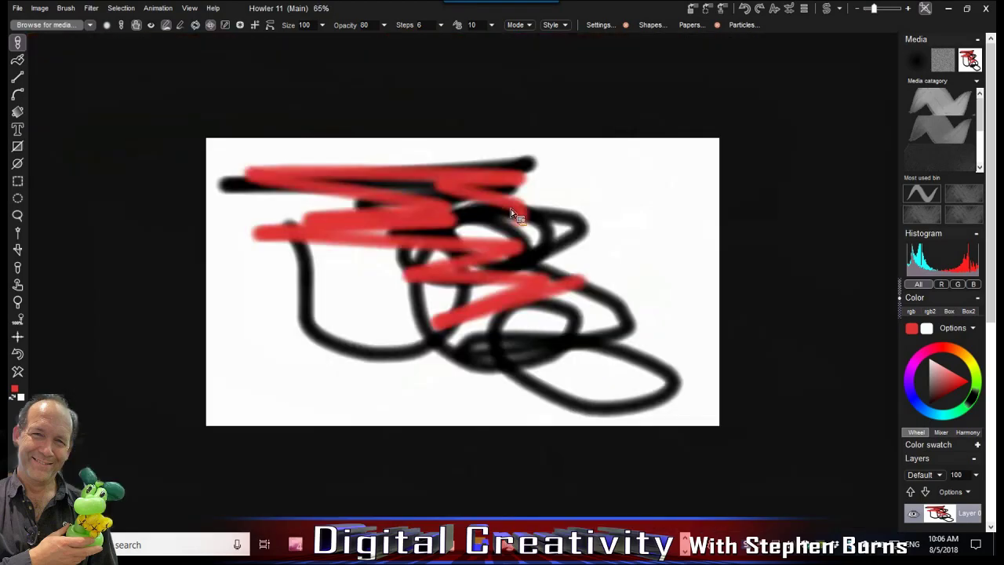
scroll(603, 181, up, 1)
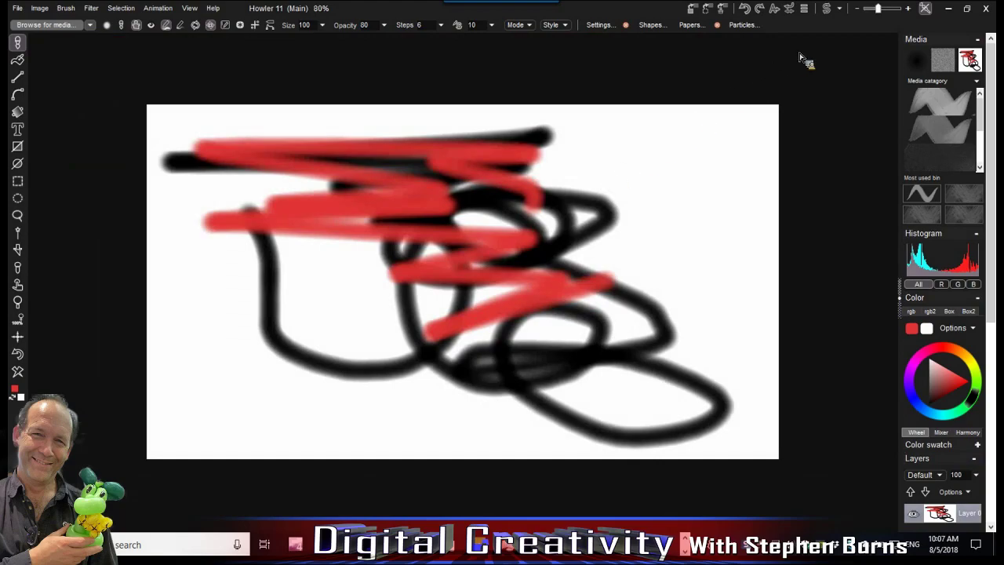
Switch back and forth between the main image and the swap image to compare the two, ending on the main image
click(827, 9)
click(826, 10)
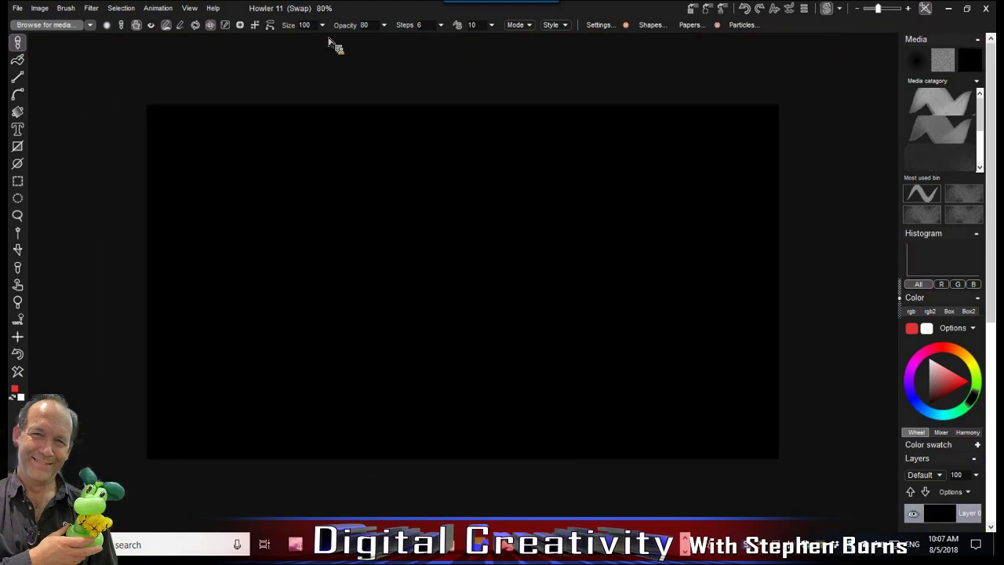
click(43, 10)
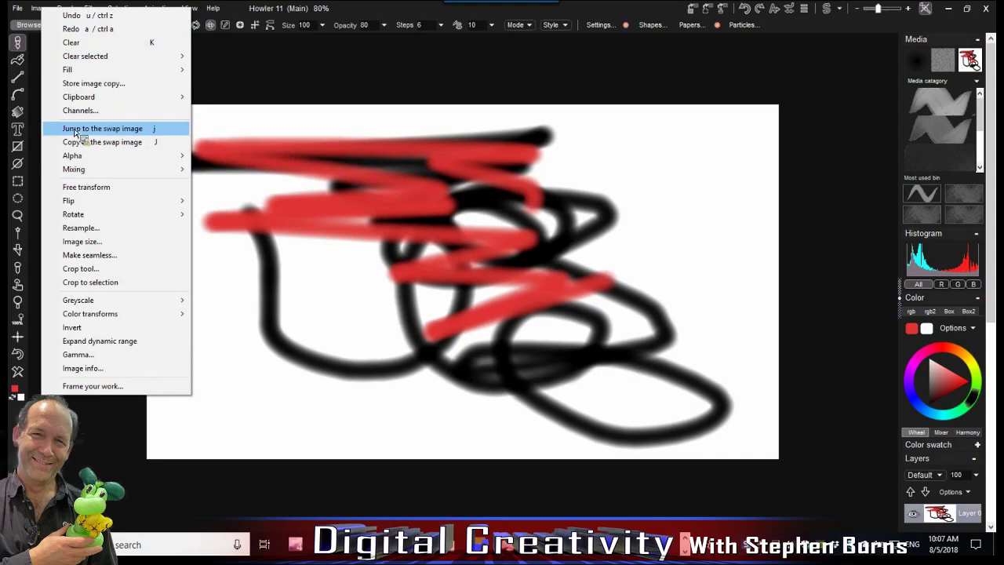
click(110, 131)
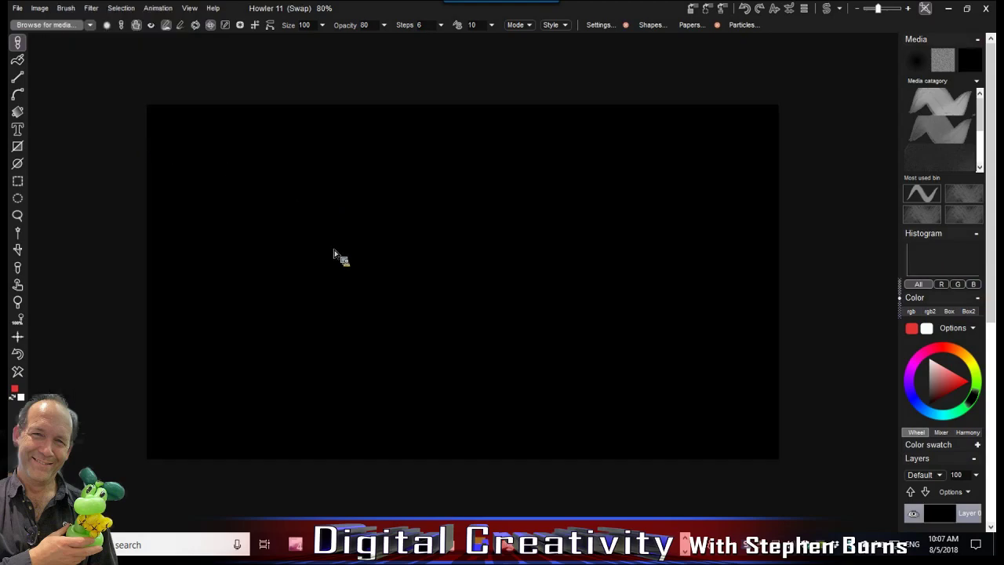
key(j)
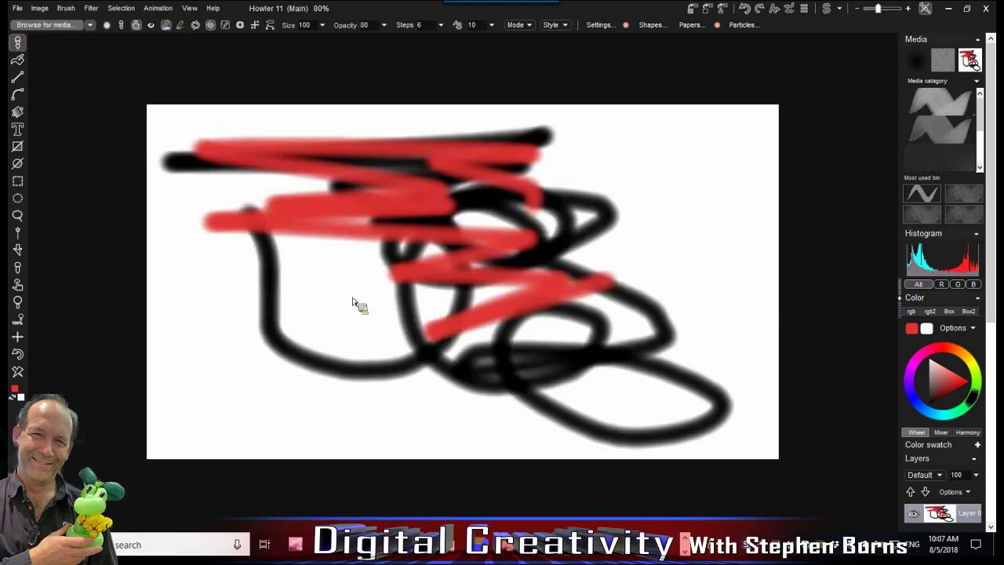
key(j)
key(j)
scroll(354, 249, up, 3)
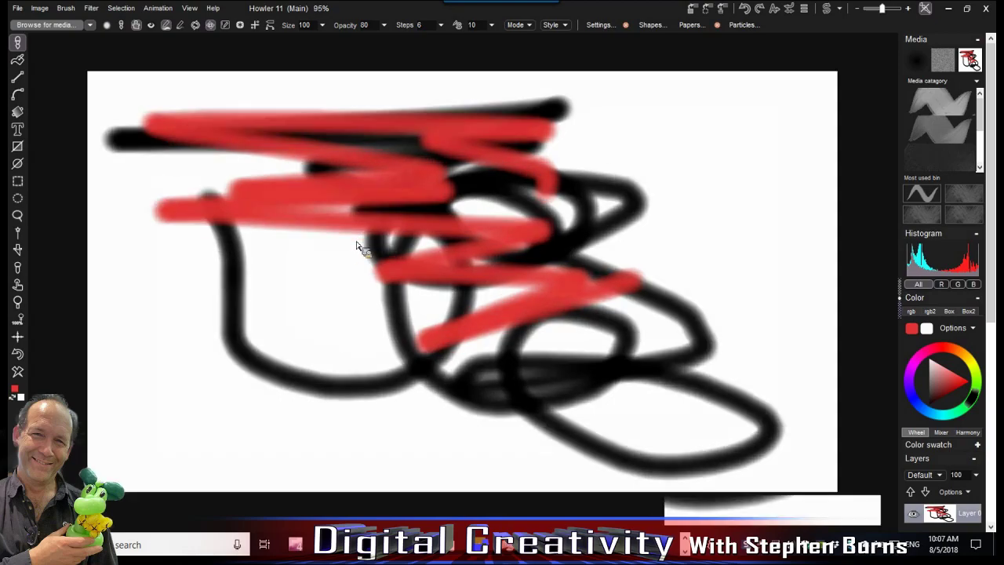
scroll(357, 249, down, 3)
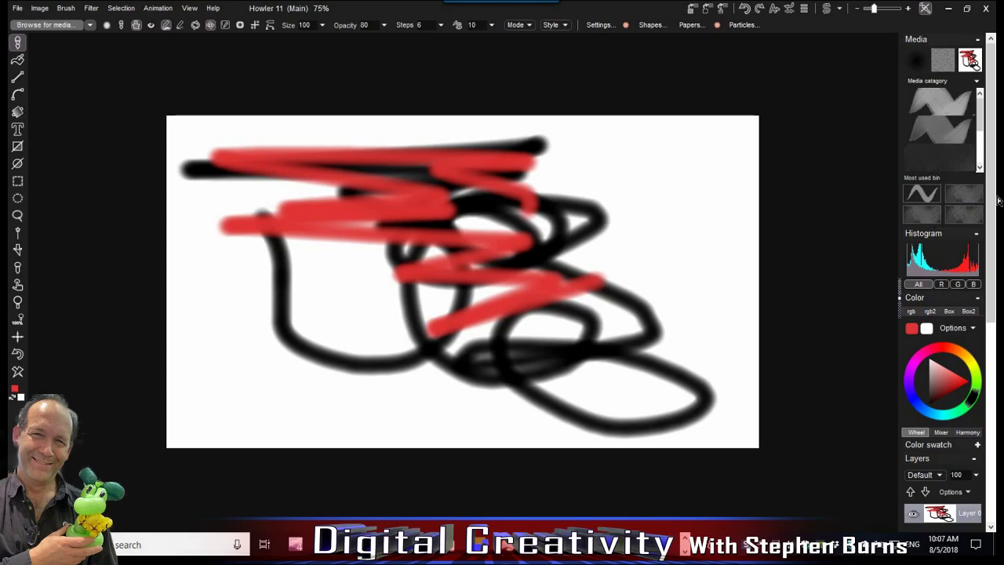
scroll(924, 282, down, 5)
drag(922, 281, 18, 254)
click(98, 11)
mouse_move(138, 147)
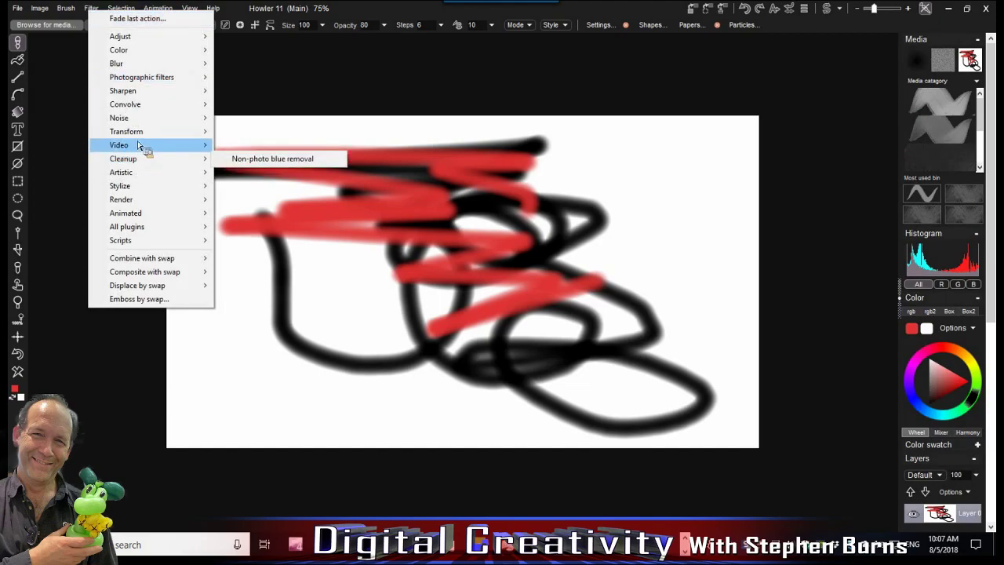
mouse_move(138, 202)
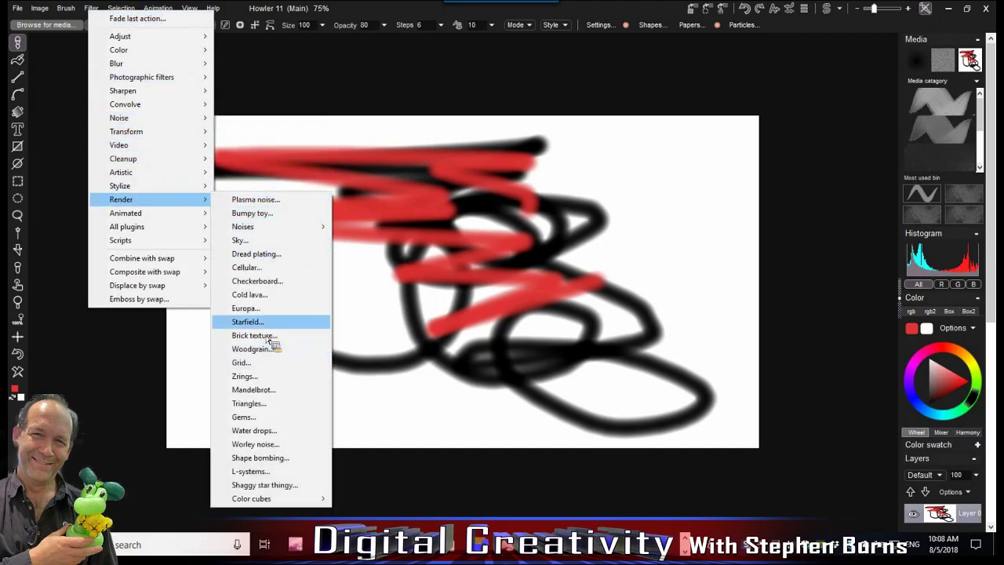
click(264, 365)
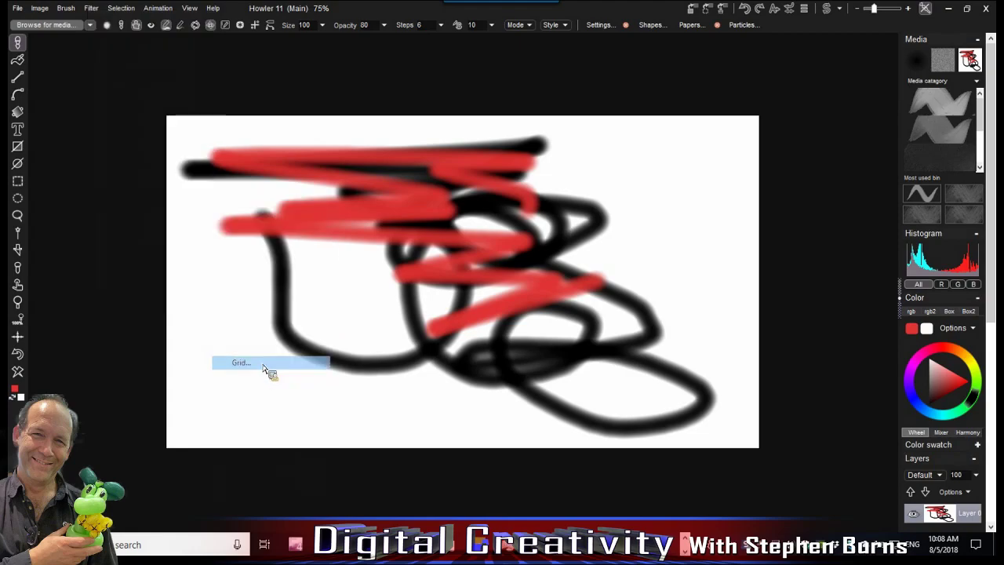
click(549, 349)
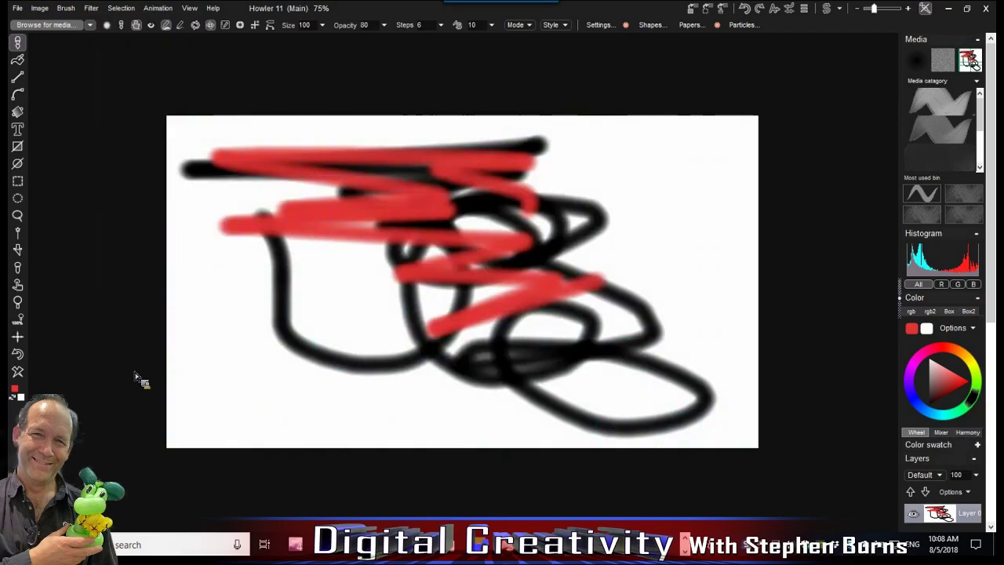
Clear the strokes from the main image and render a green grid on it with a grid size of 123
click(18, 371)
click(91, 8)
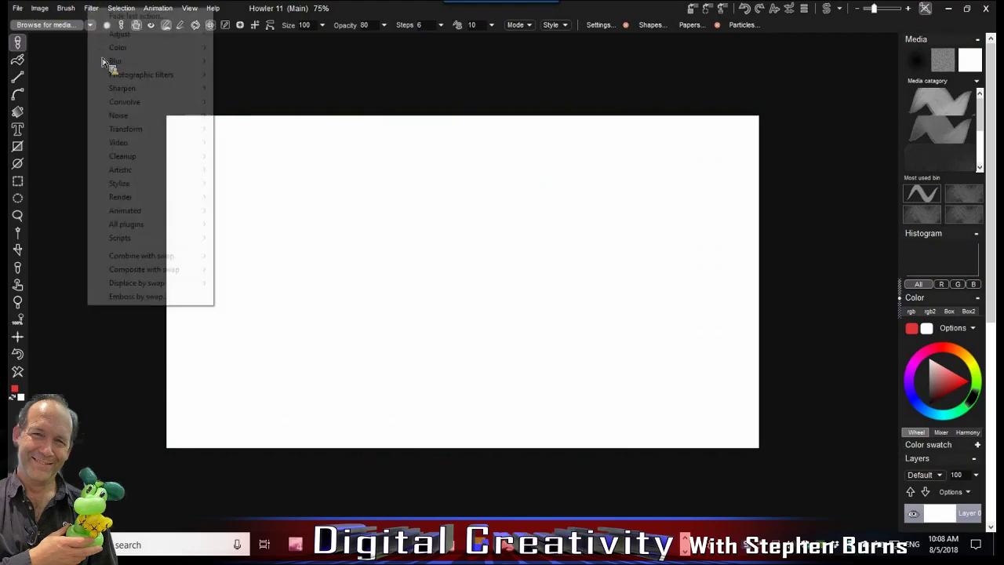
mouse_move(161, 197)
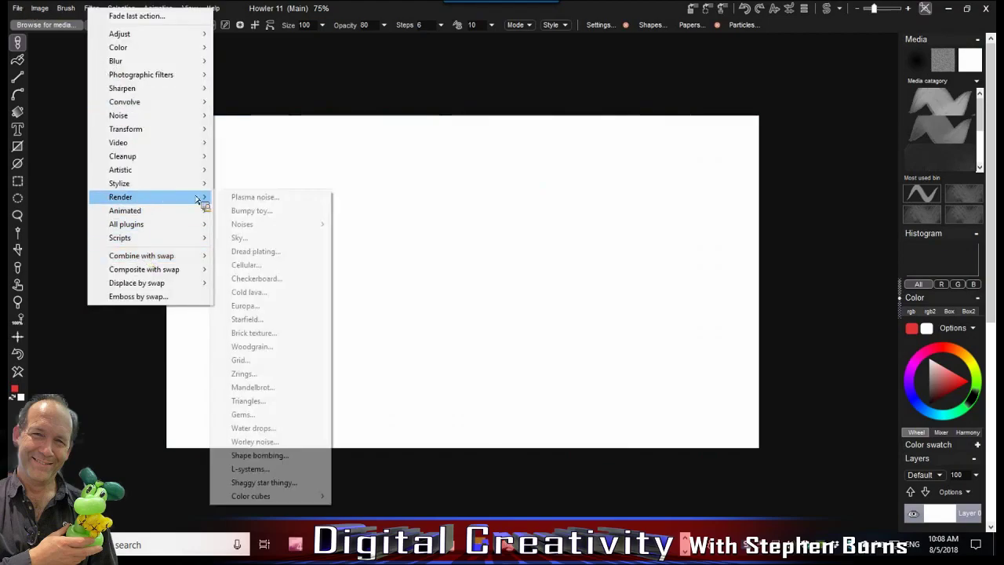
click(264, 367)
drag(477, 222, 494, 223)
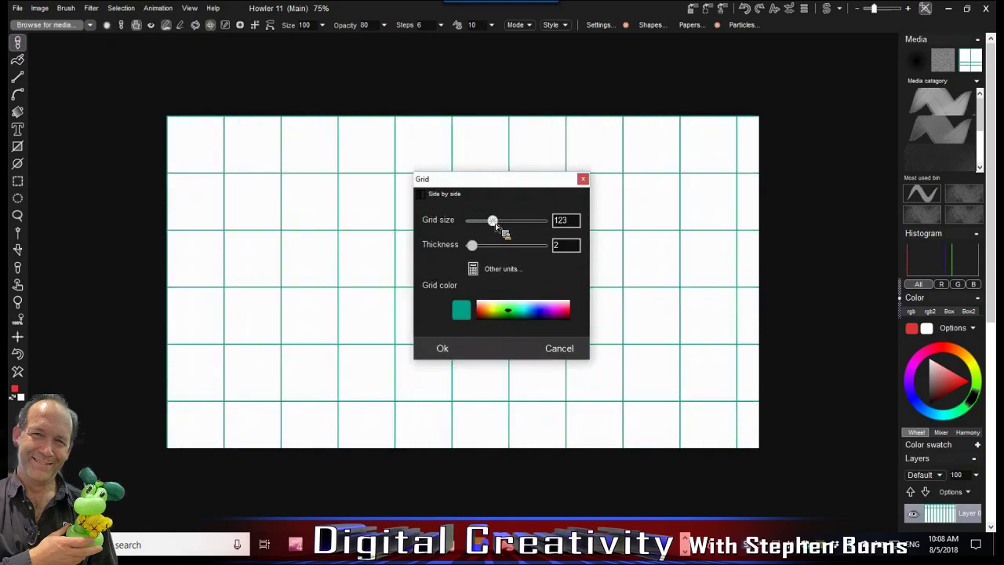
click(441, 350)
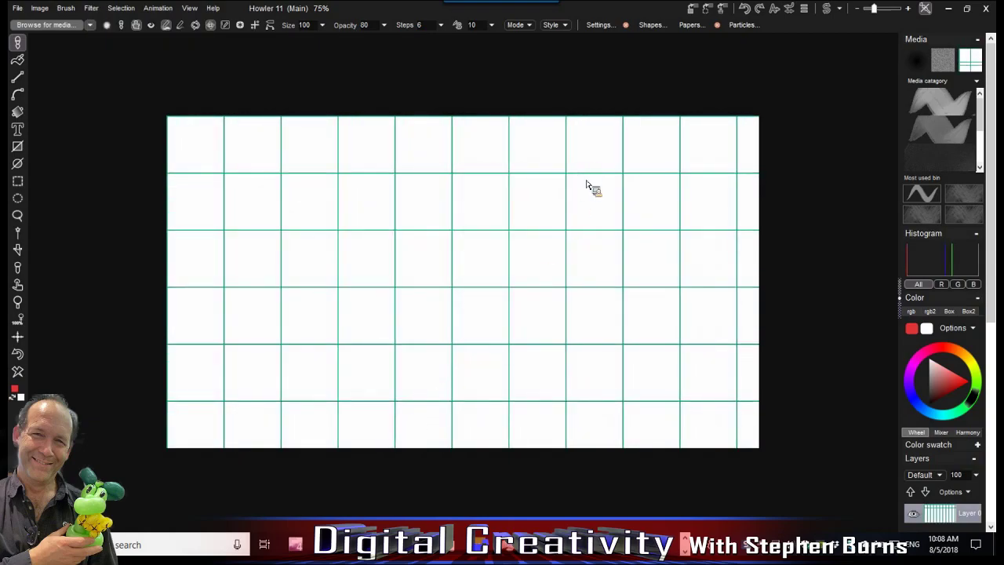
Switch to the swap image and render two-tone black and white plasma noise over it at scale 7
click(827, 9)
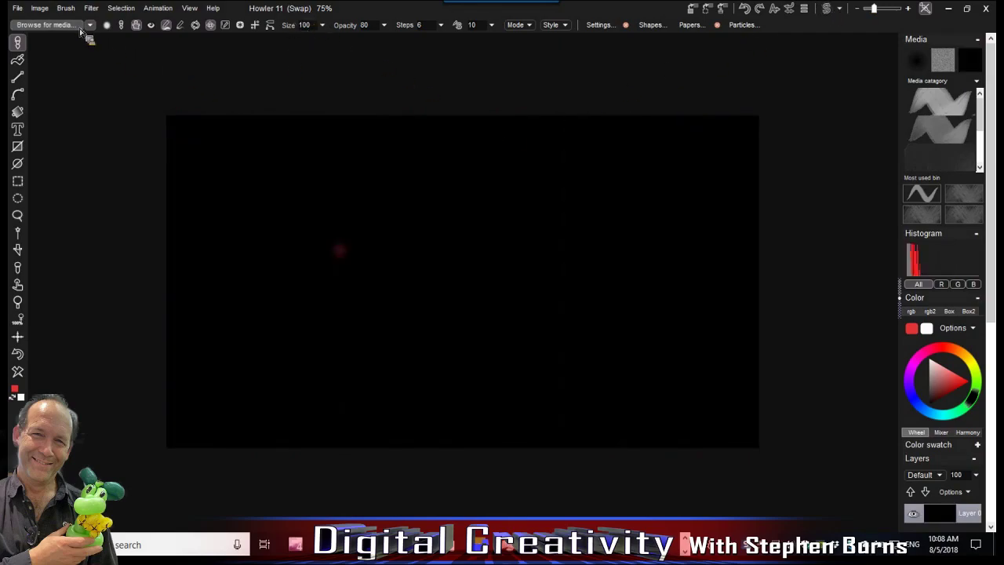
click(91, 8)
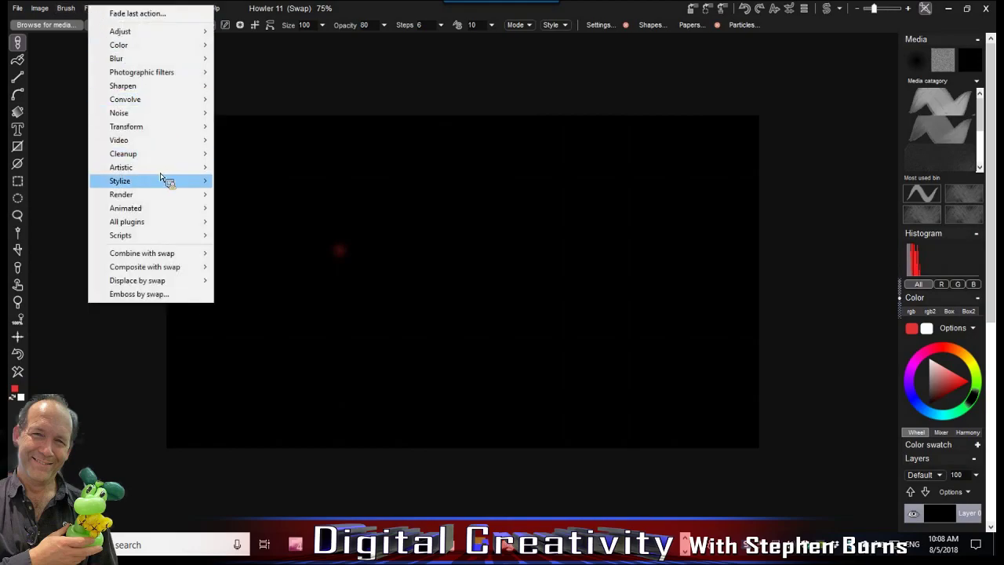
mouse_move(157, 198)
click(238, 197)
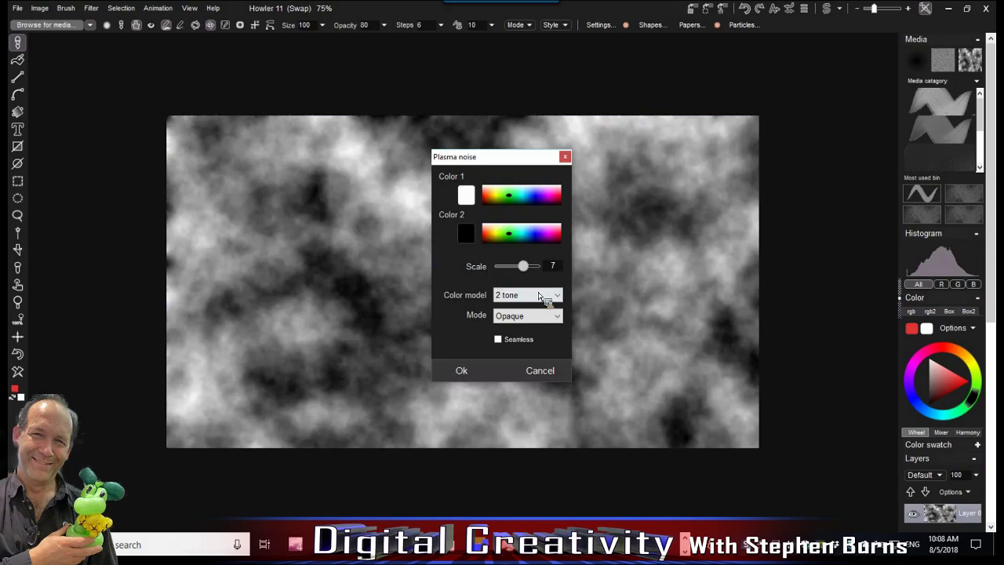
click(463, 372)
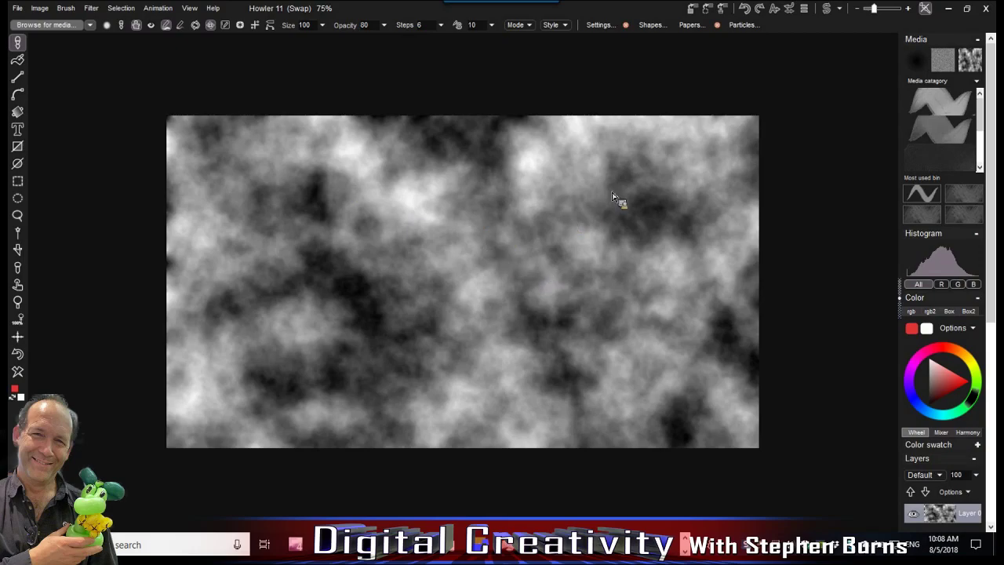
Toggle between the grid on the main image and the plasma noise on the swap image, ending on the grid
click(829, 9)
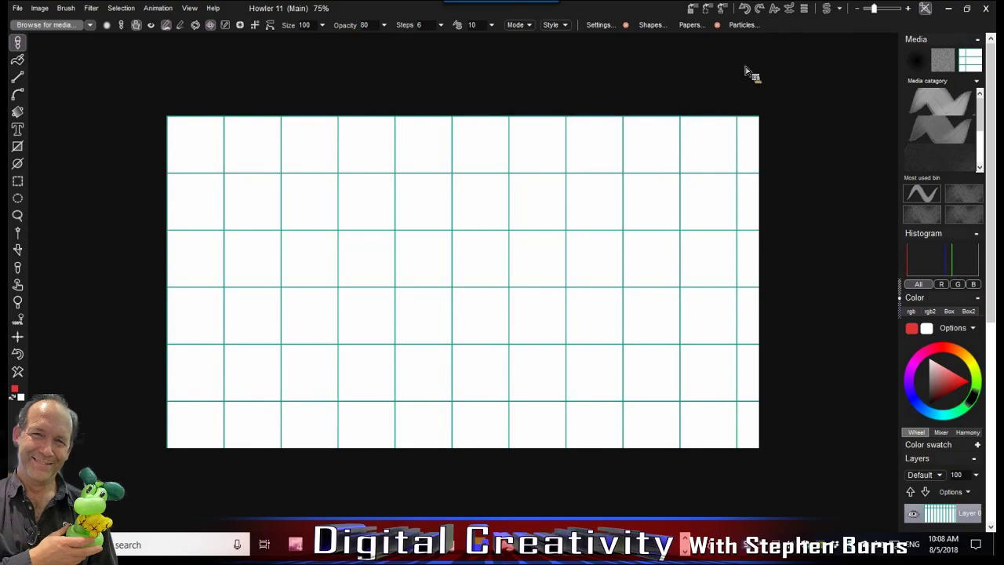
click(828, 9)
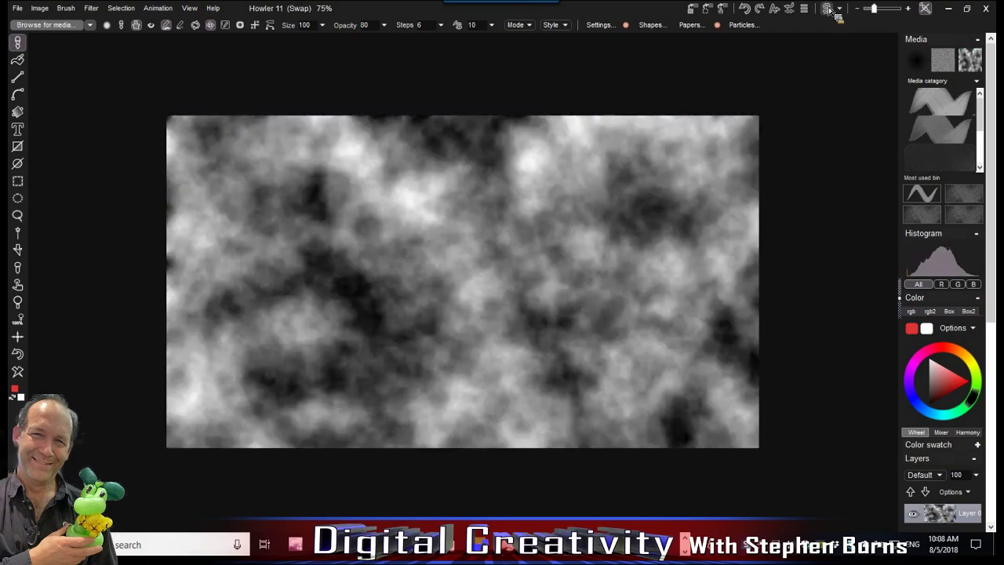
click(828, 9)
click(828, 9)
click(828, 10)
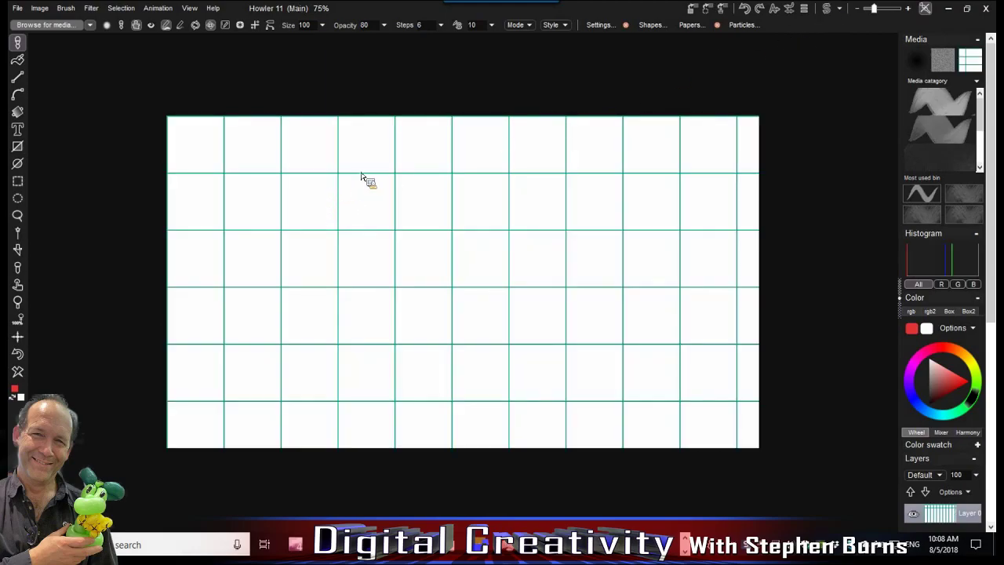
Preview mixing the main grid with the swap image at varying mix amounts, and cancel the mix
click(91, 9)
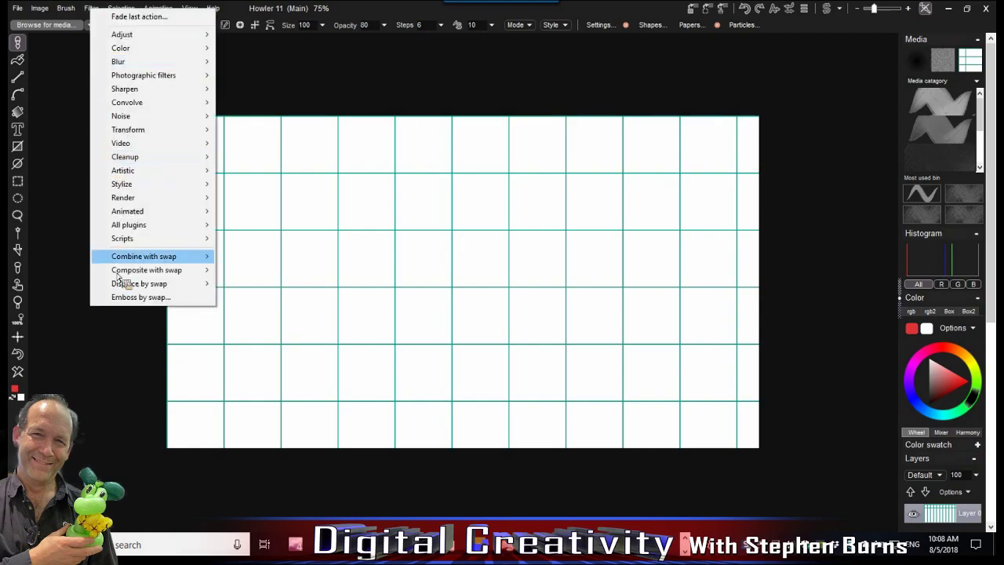
mouse_move(125, 270)
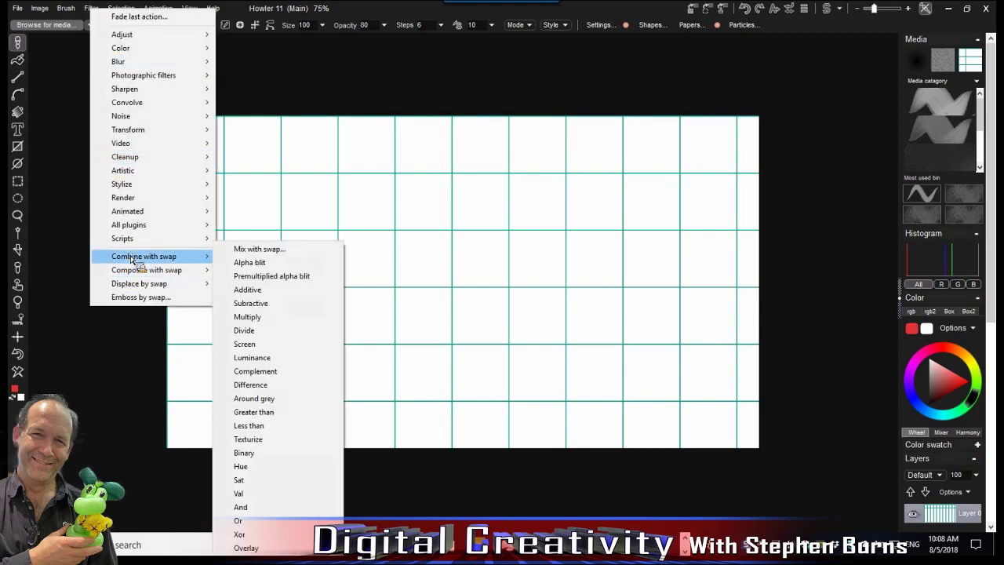
click(272, 251)
drag(467, 265, 437, 267)
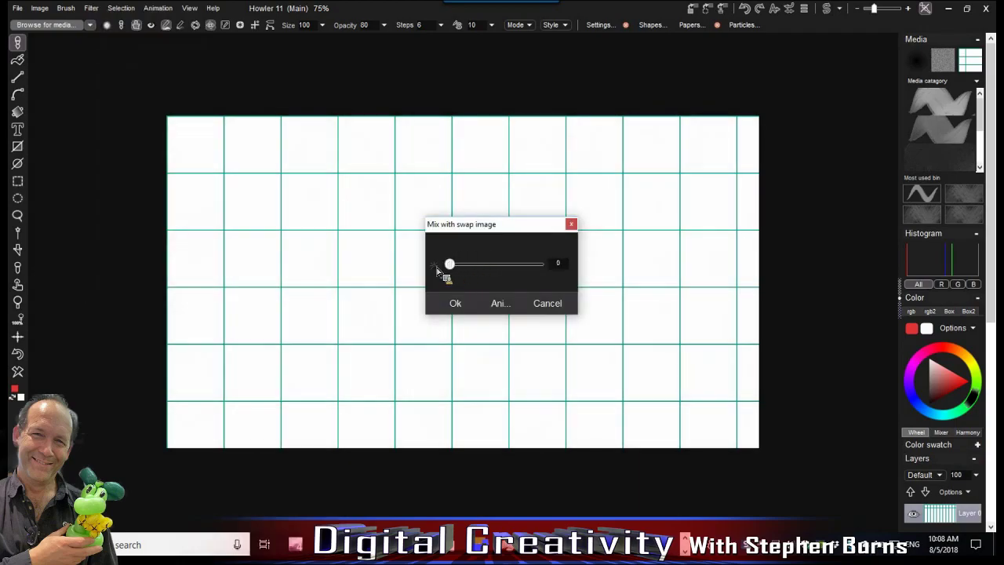
drag(538, 263, 433, 274)
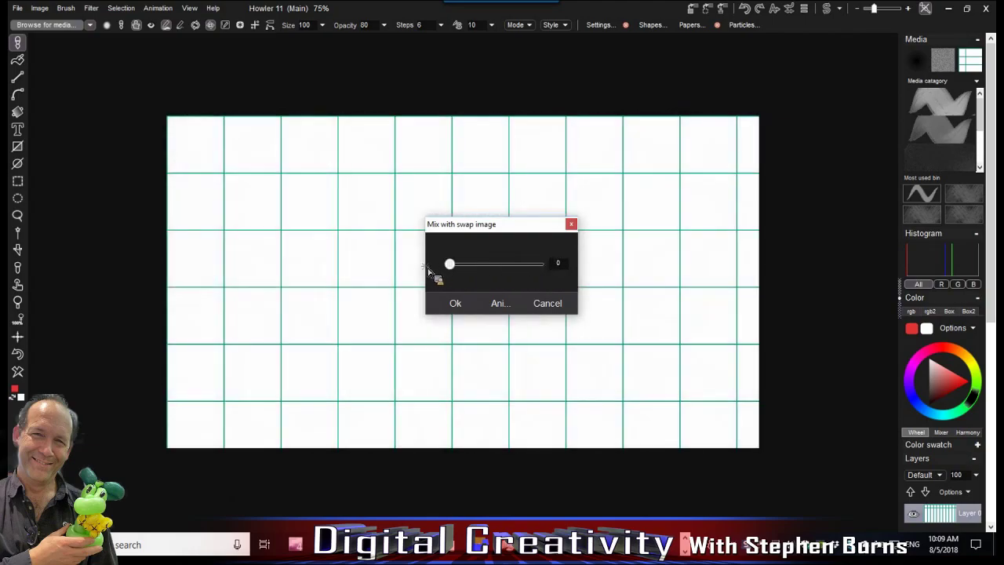
click(548, 305)
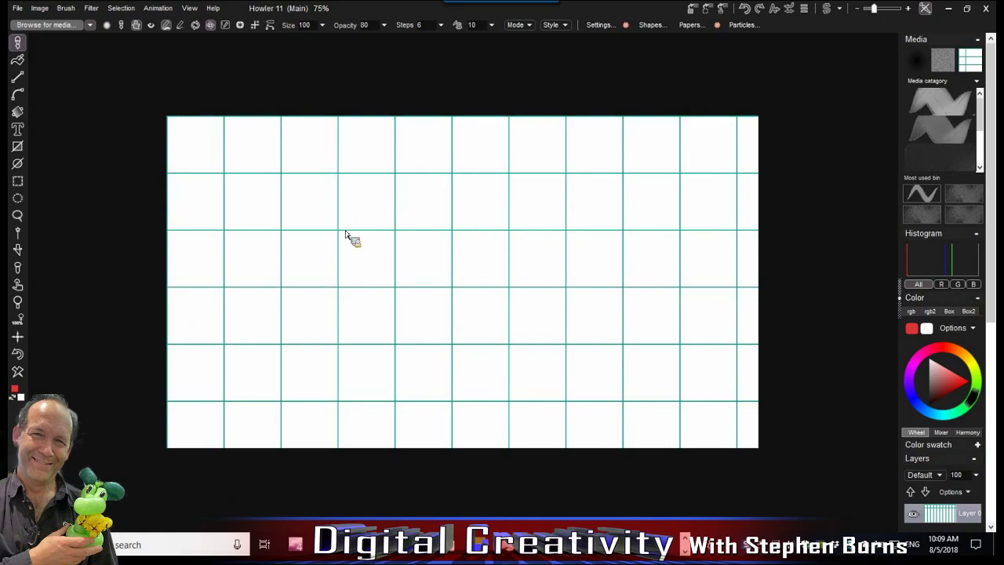
Choose an Oils brush and paint large looping red strokes across the grid on the main image
click(19, 42)
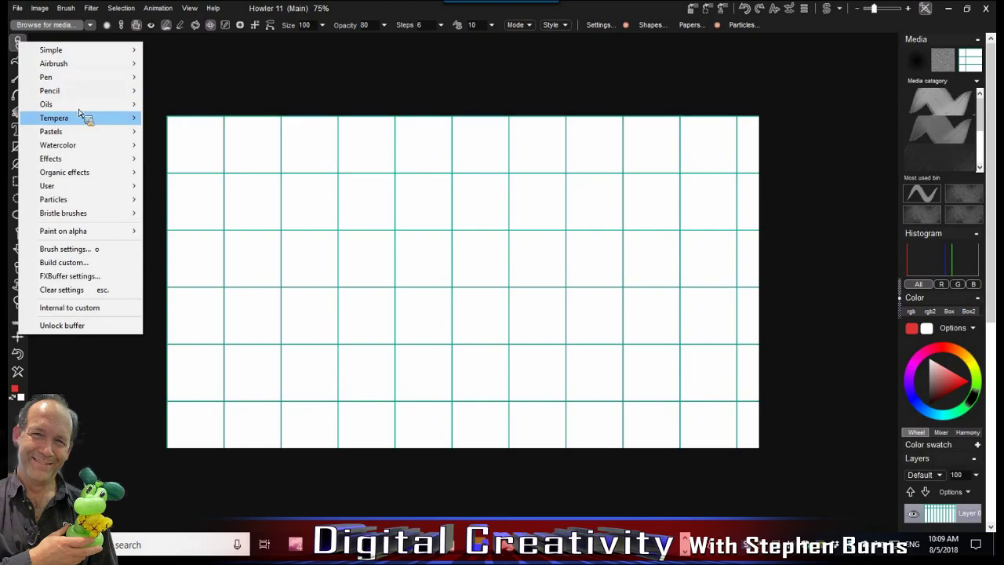
mouse_move(83, 103)
click(192, 174)
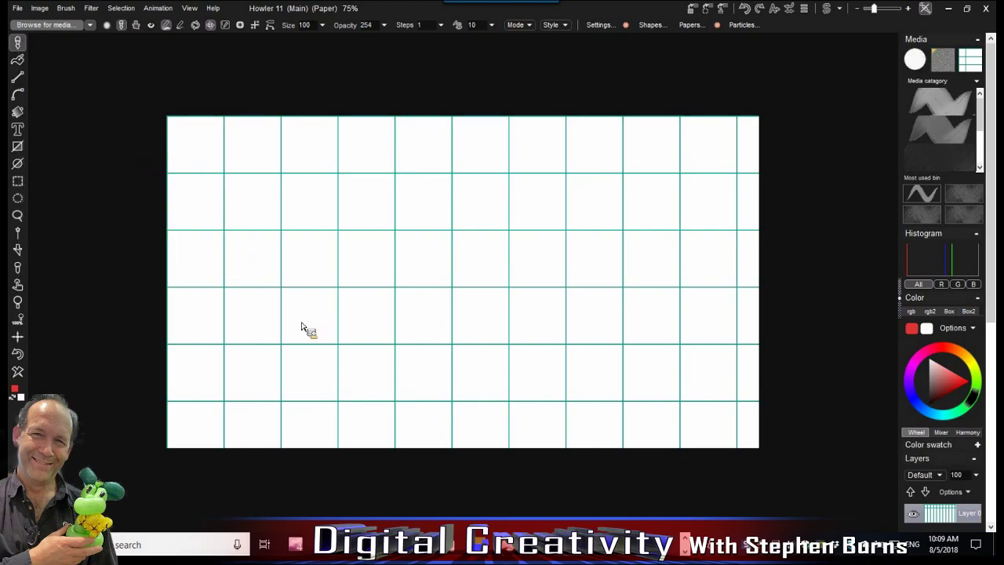
drag(240, 388, 267, 261)
drag(259, 361, 502, 338)
mouse_move(459, 216)
mouse_down()
mouse_move(620, 330)
mouse_move(737, 219)
mouse_up()
scroll(461, 267, up, 4)
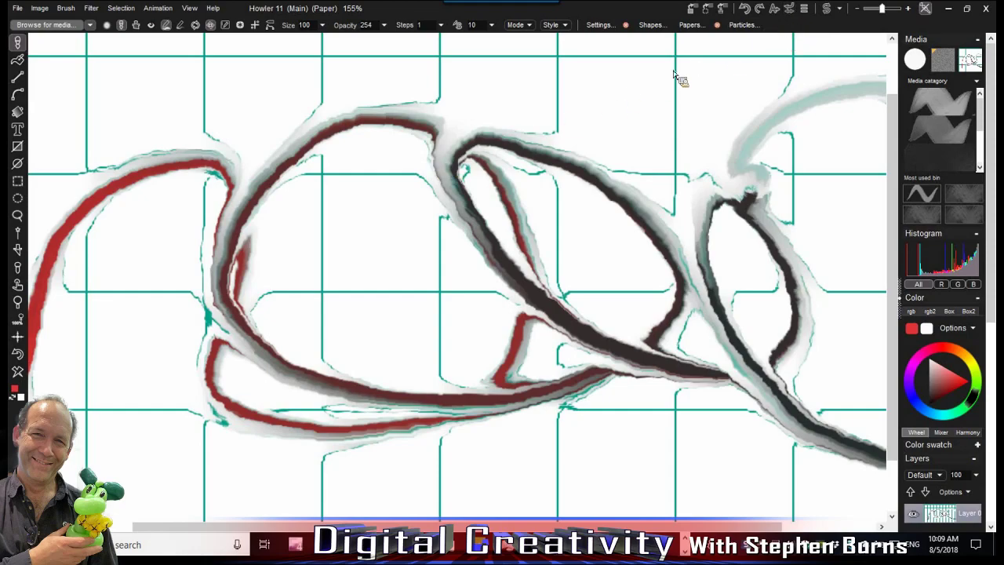
Fade the oil strokes in and out with Interactive undo until only the grid is left
click(792, 14)
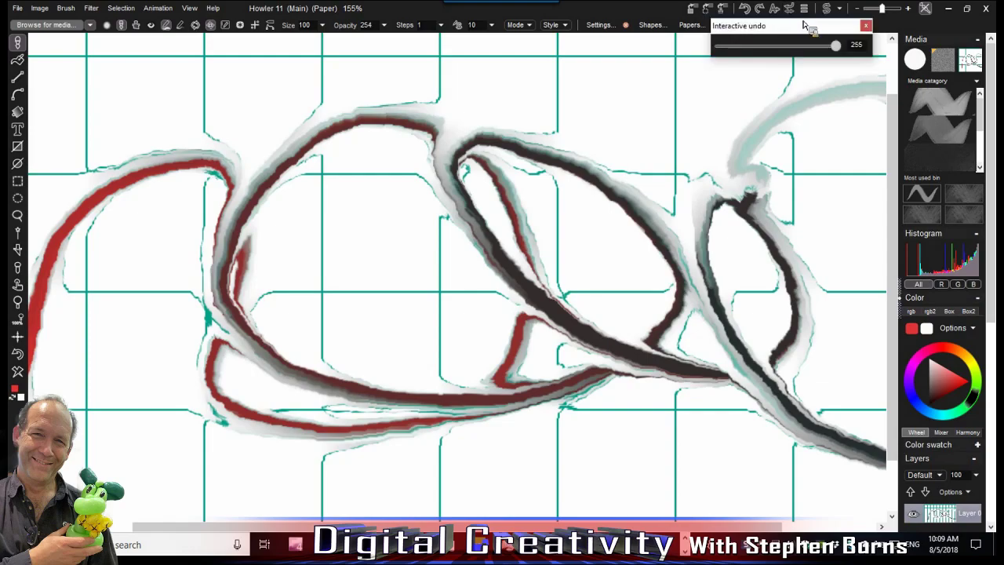
drag(836, 45, 719, 47)
drag(826, 47, 712, 47)
mouse_move(804, 47)
mouse_down()
mouse_move(871, 48)
mouse_move(691, 49)
mouse_up()
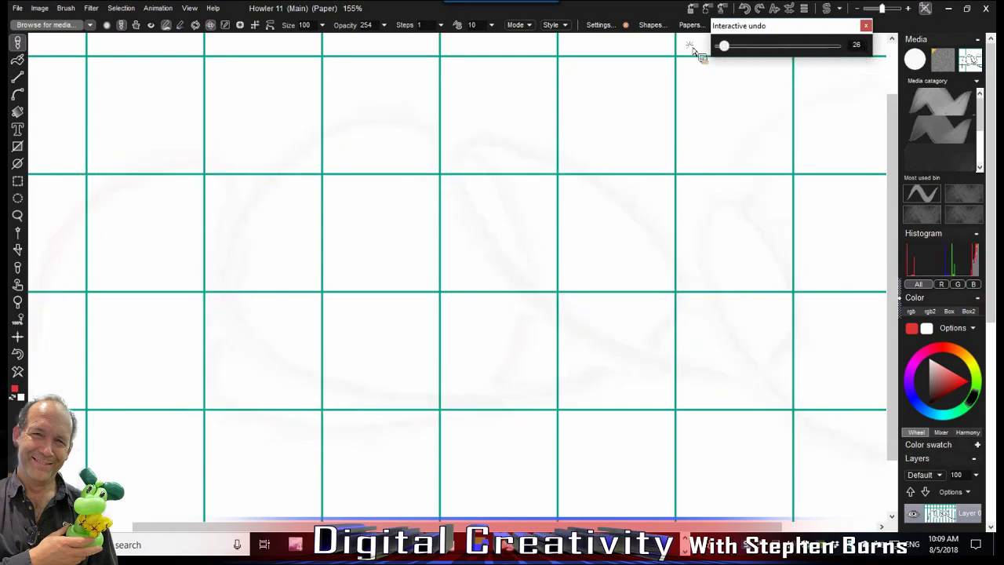
click(867, 28)
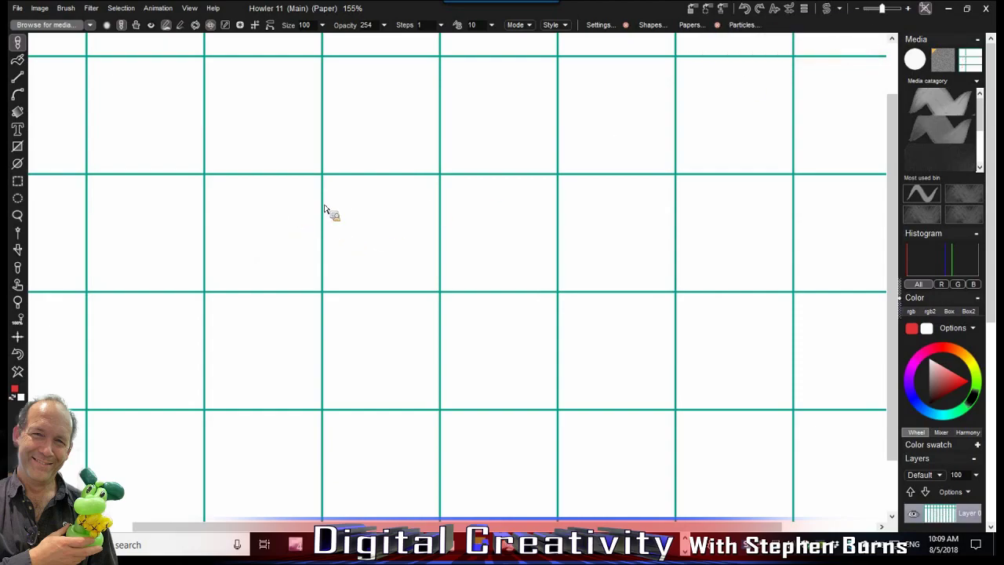
Combine the grid with the swap image using Difference, and undo the combination
scroll(337, 208, down, 3)
scroll(337, 208, up, 3)
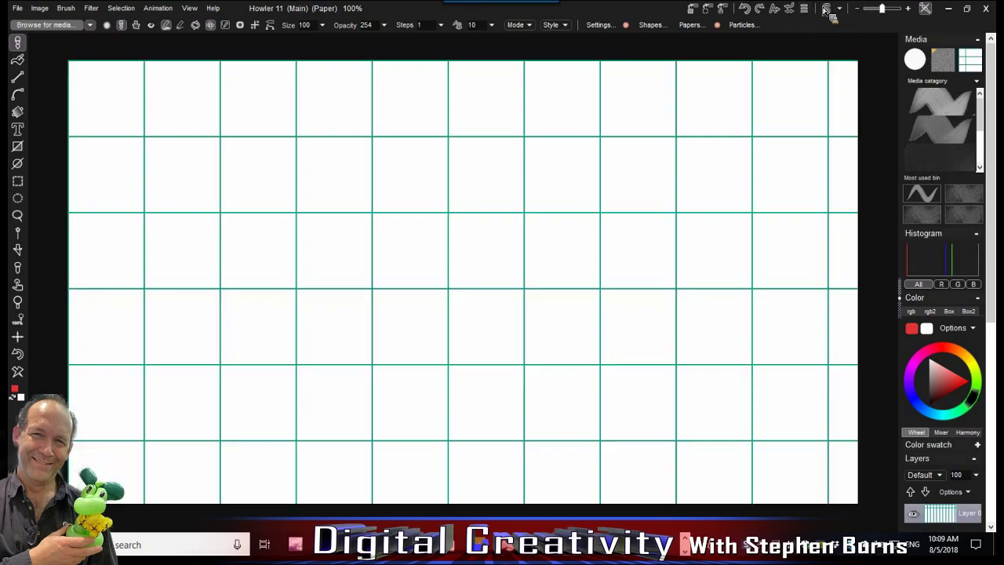
click(91, 8)
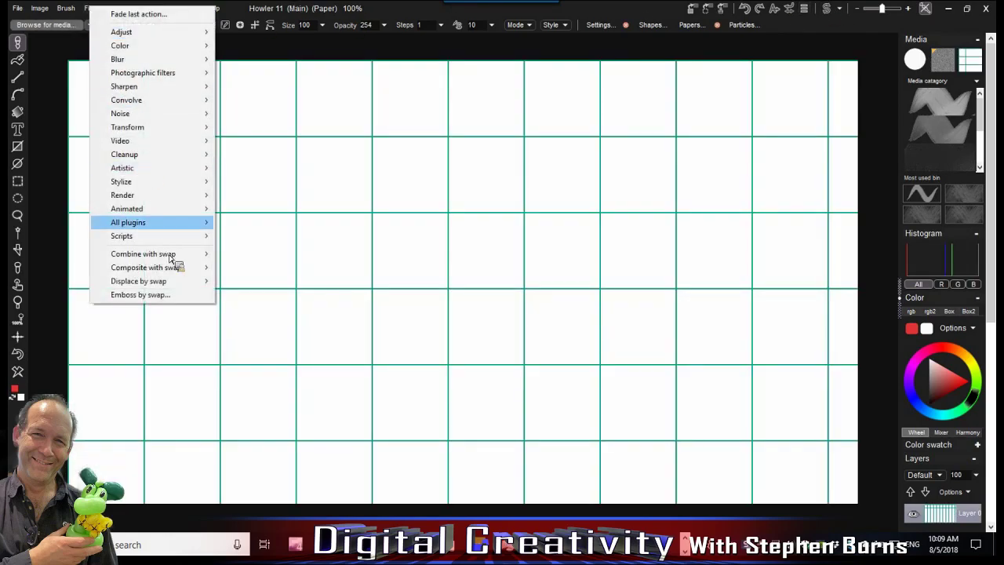
mouse_move(177, 255)
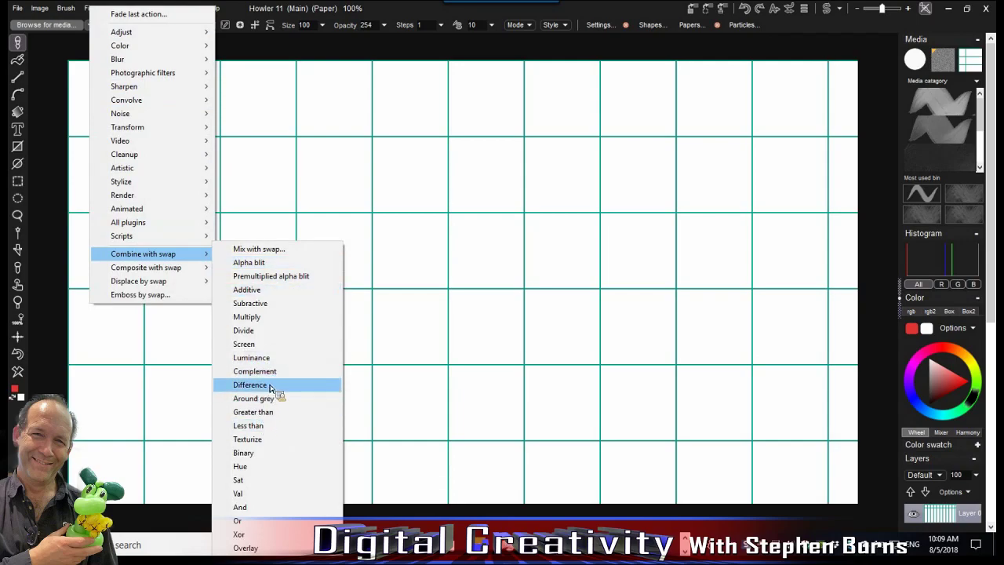
click(249, 384)
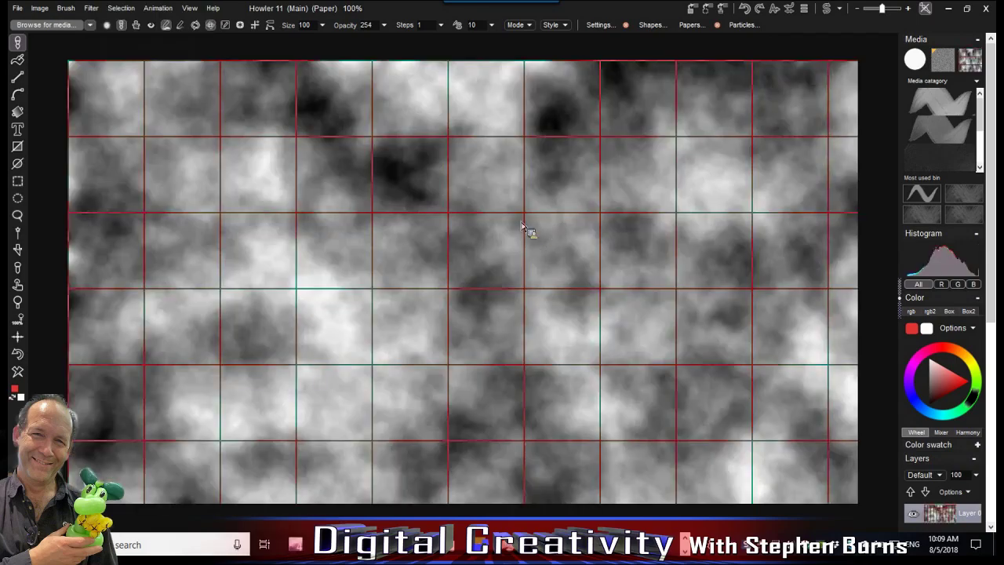
click(17, 353)
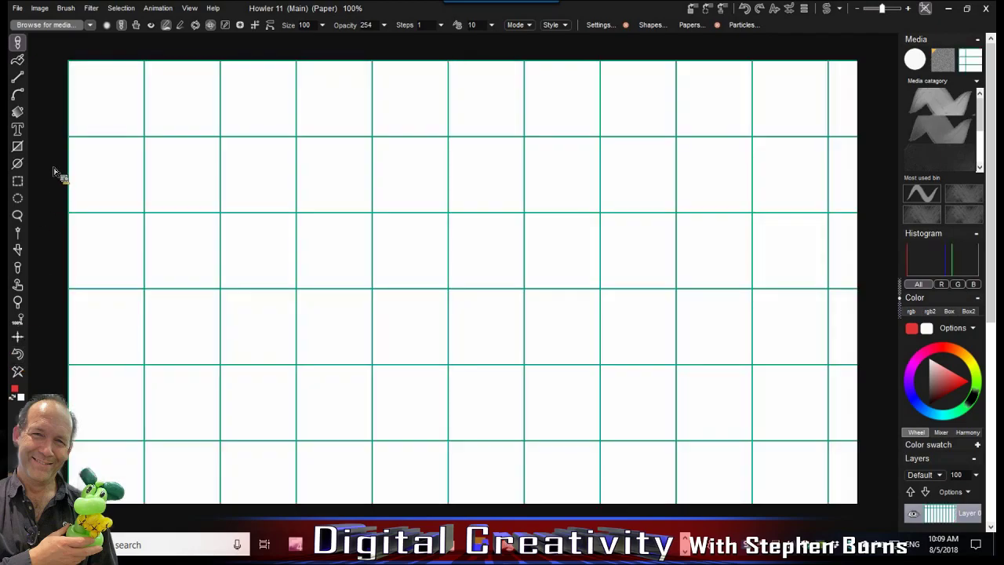
Try Displace by swap on the grid at amounts such as 161, 139, 27 and 49, and accept it at 0
click(91, 10)
mouse_move(147, 284)
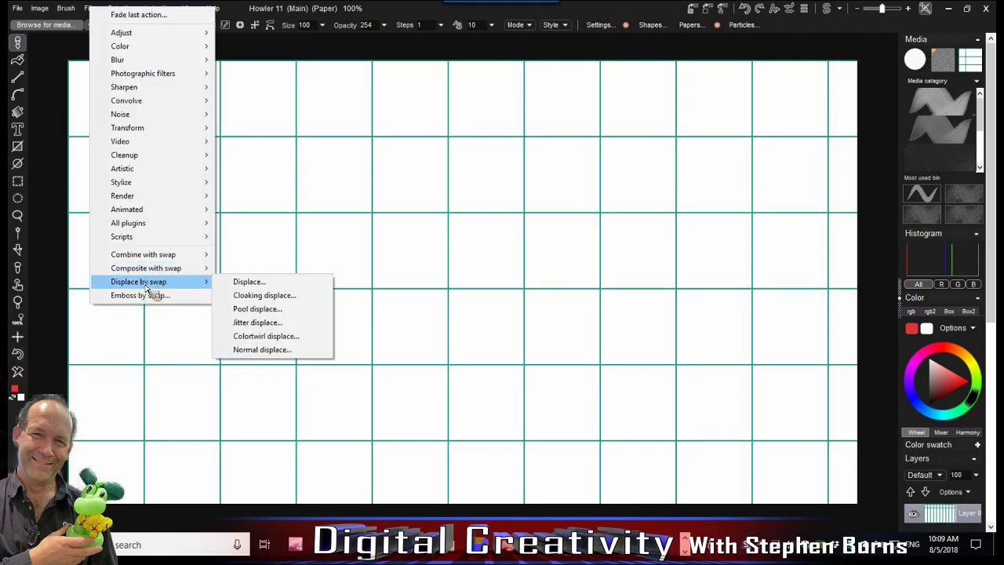
click(285, 284)
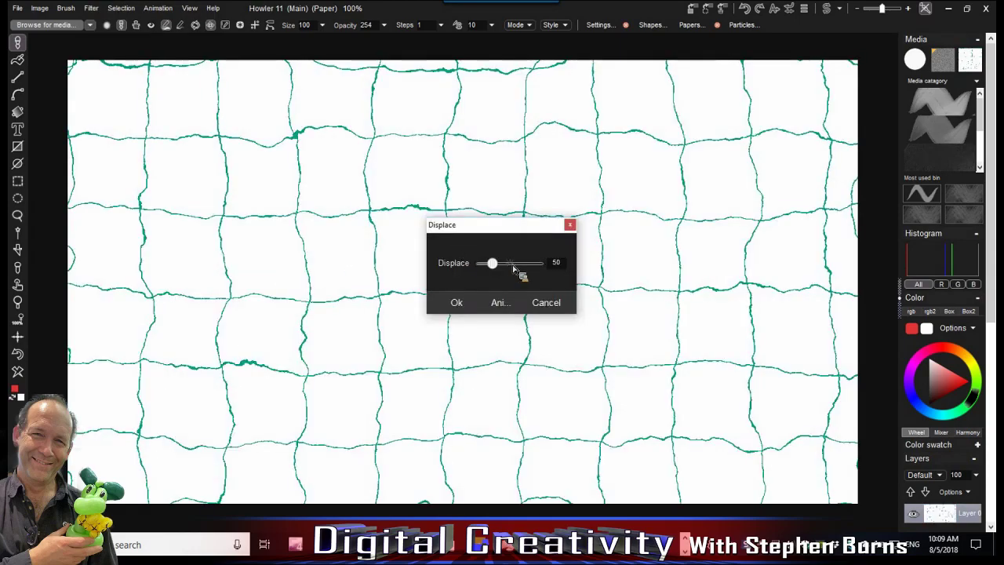
click(514, 266)
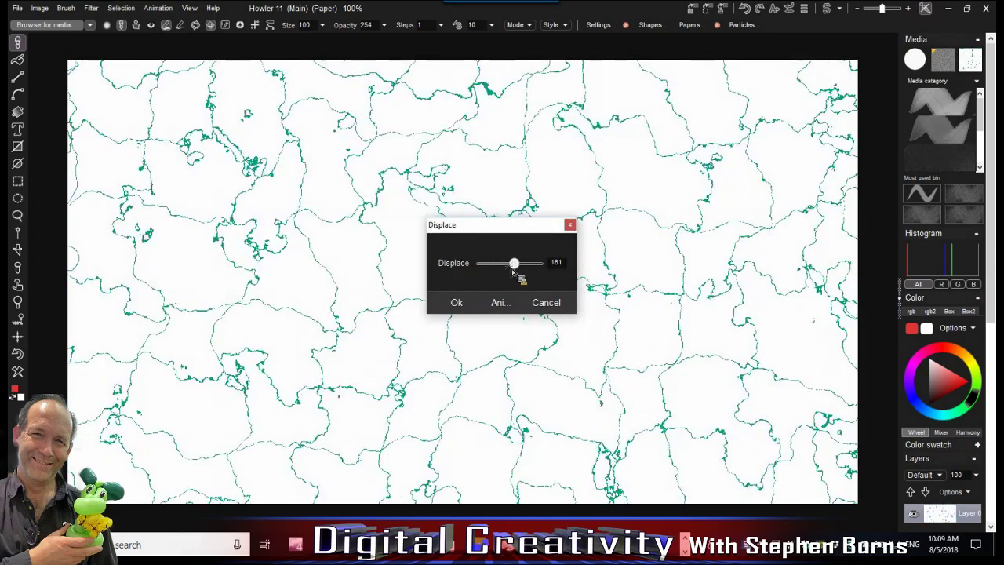
click(509, 266)
click(513, 266)
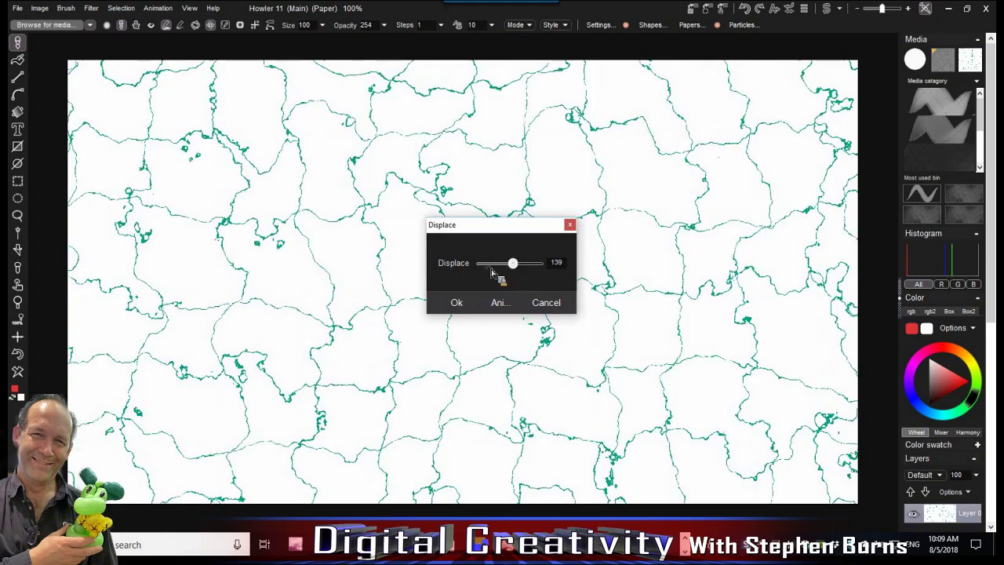
click(487, 265)
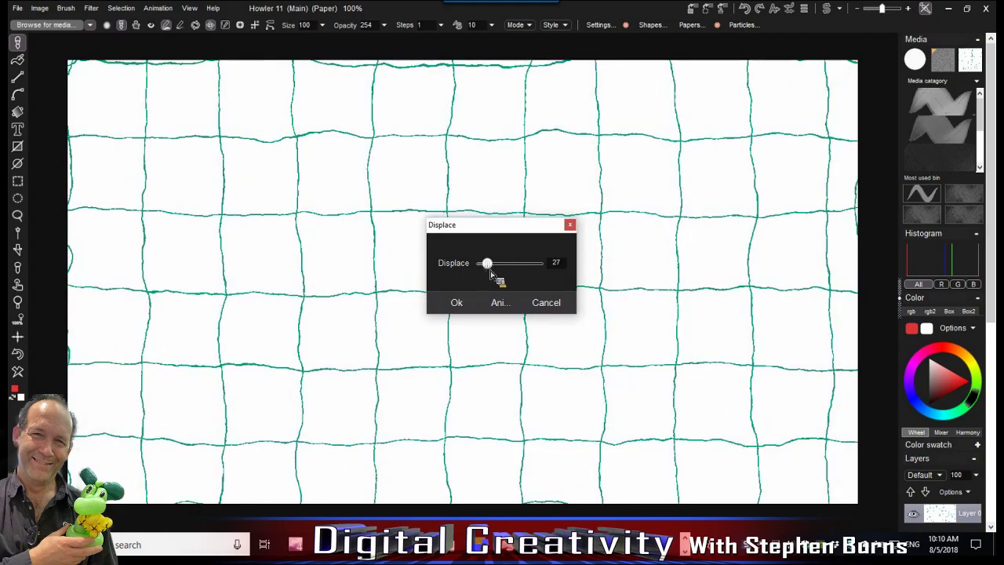
click(493, 267)
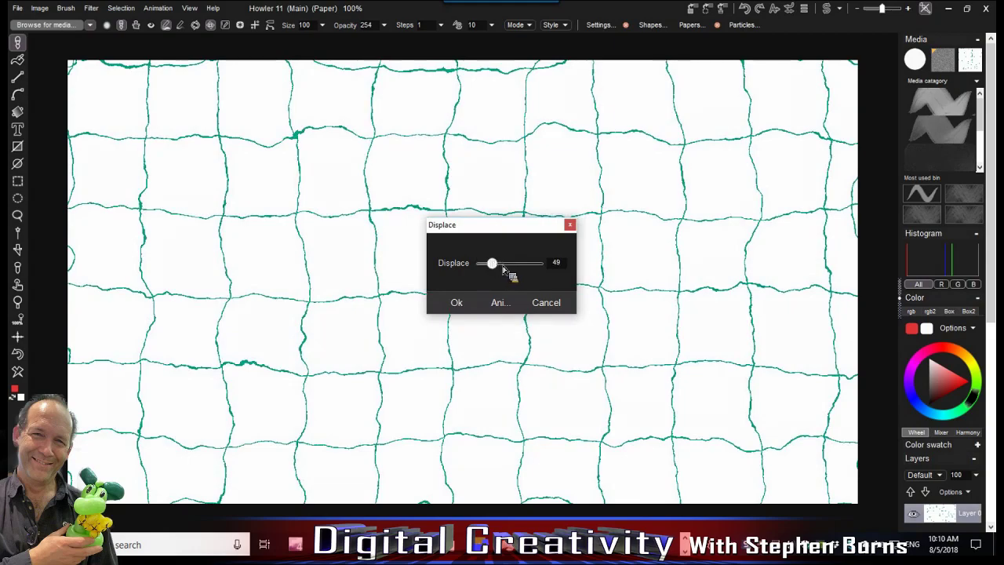
drag(509, 270, 475, 271)
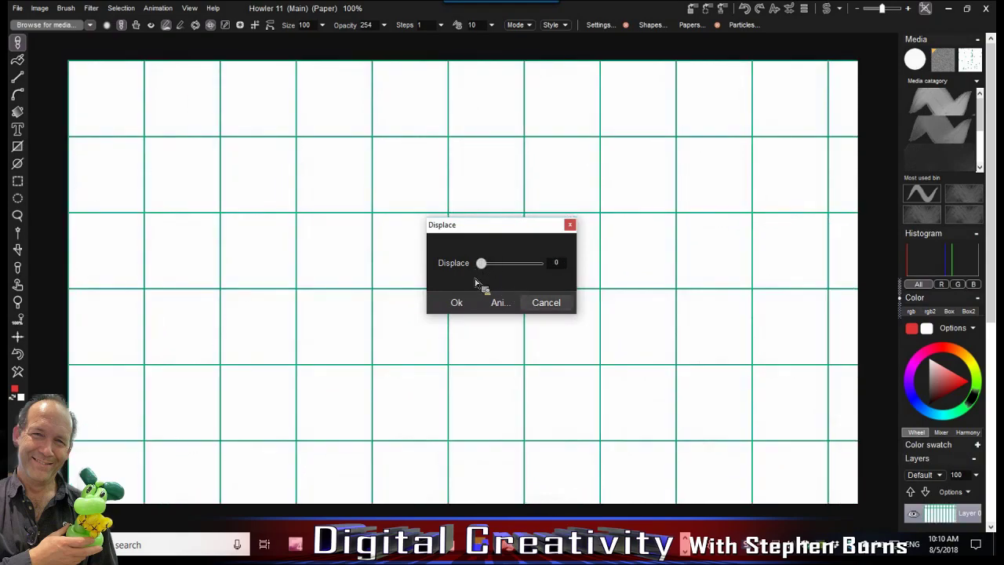
click(459, 302)
Try Pool displace by swap on the grid with different max displace and swirl values, and cancel it
click(91, 8)
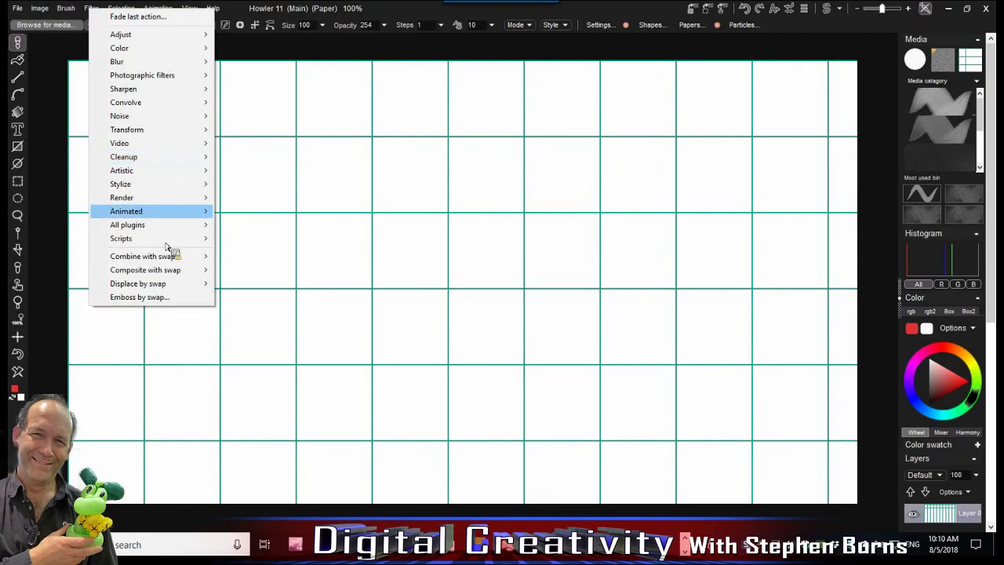
mouse_move(165, 243)
mouse_move(146, 219)
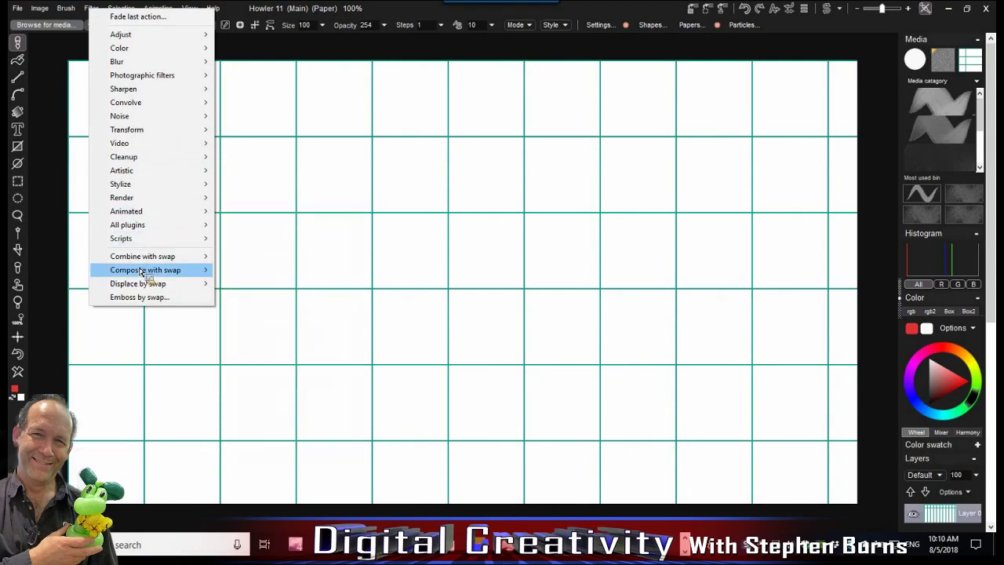
mouse_move(151, 285)
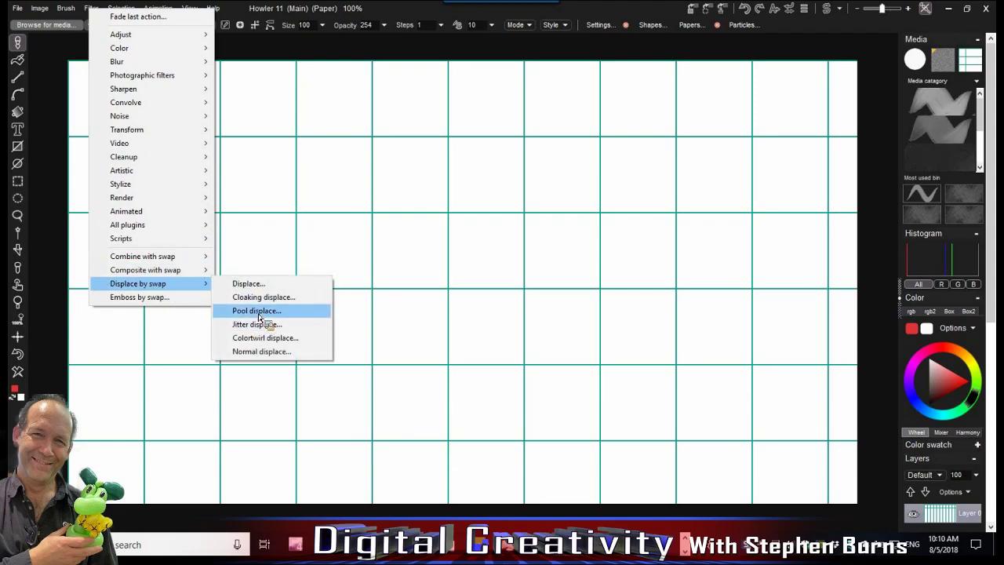
click(310, 308)
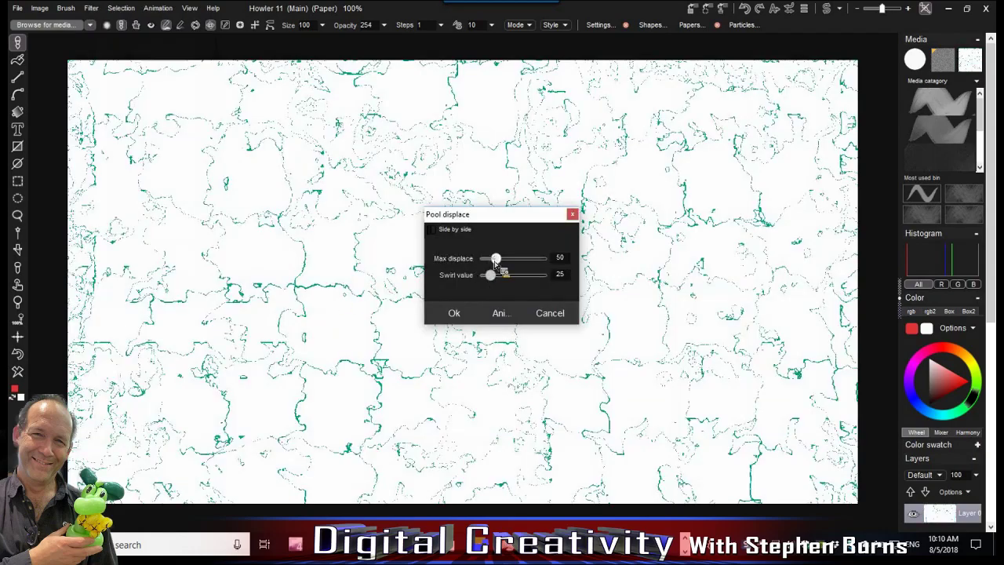
mouse_move(488, 266)
mouse_down()
mouse_move(497, 287)
mouse_move(489, 276)
mouse_move(504, 260)
mouse_move(492, 259)
mouse_up()
drag(486, 274, 502, 282)
key(Escape)
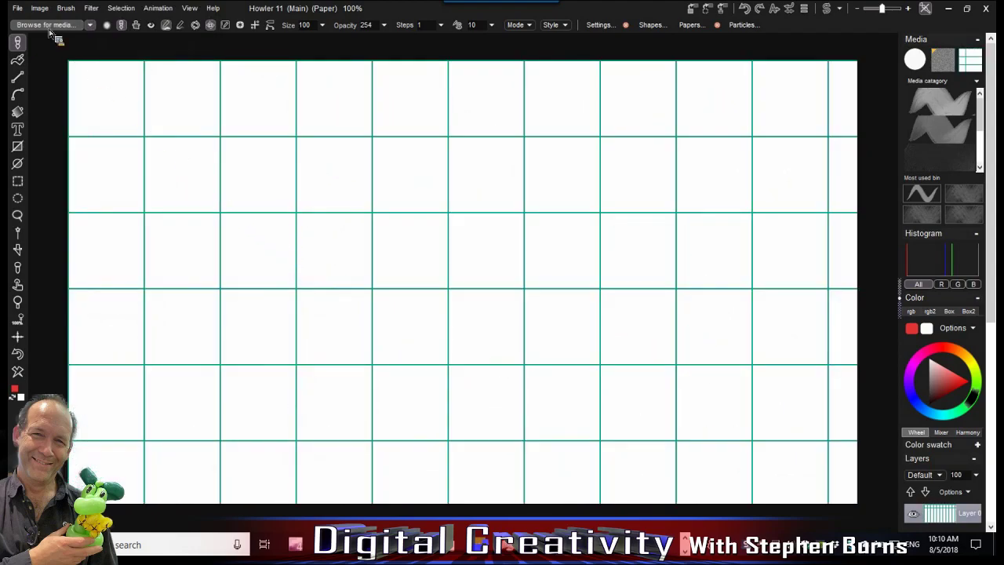
Render two-tone black and white plasma noise at scale 7 over the main image and compare it with the swap image
click(92, 8)
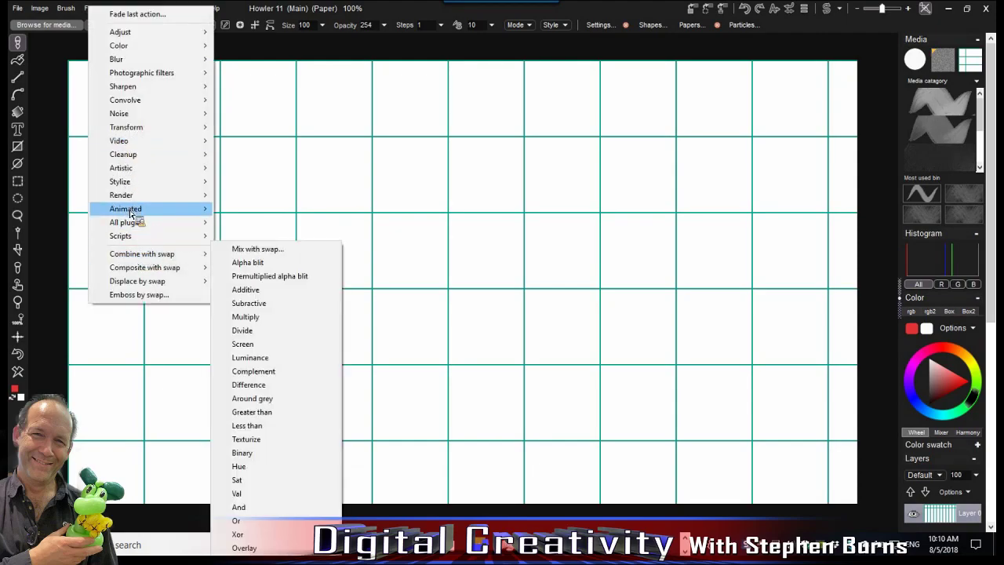
mouse_move(197, 197)
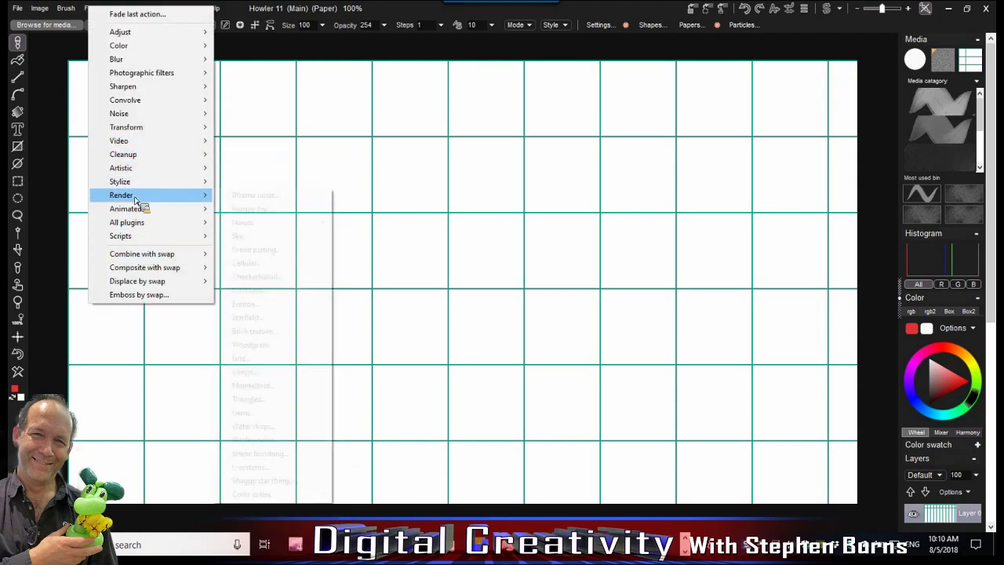
click(249, 195)
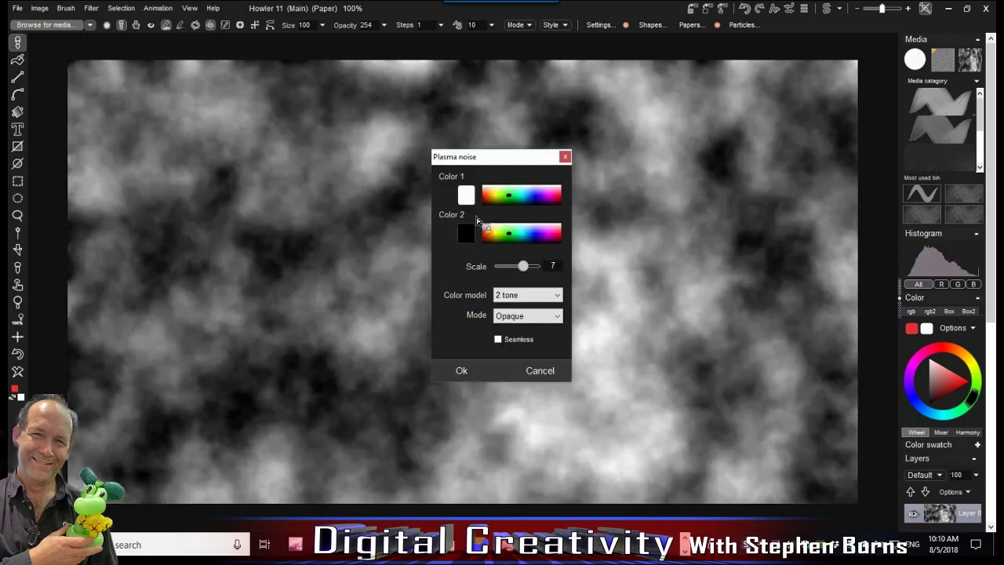
click(527, 268)
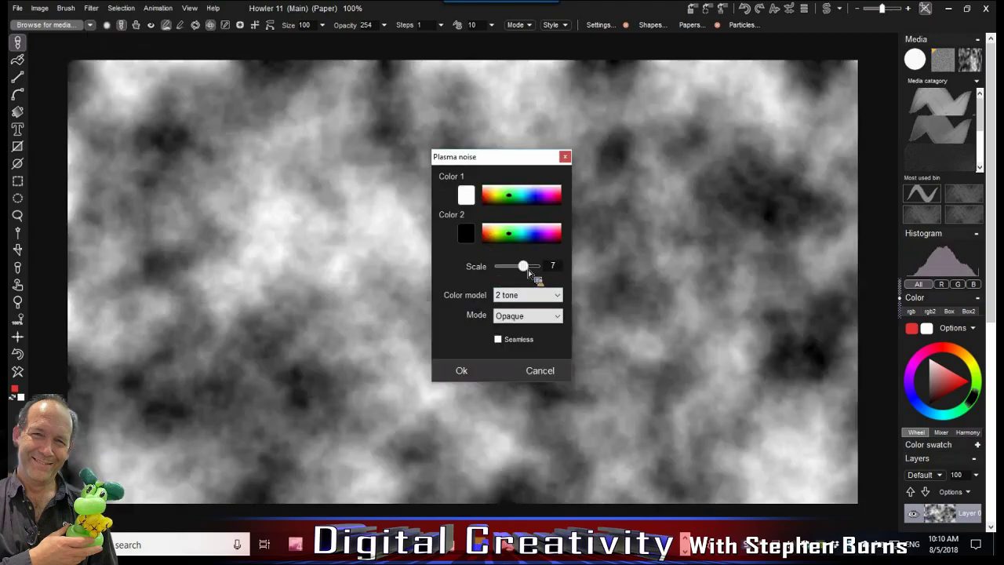
click(471, 372)
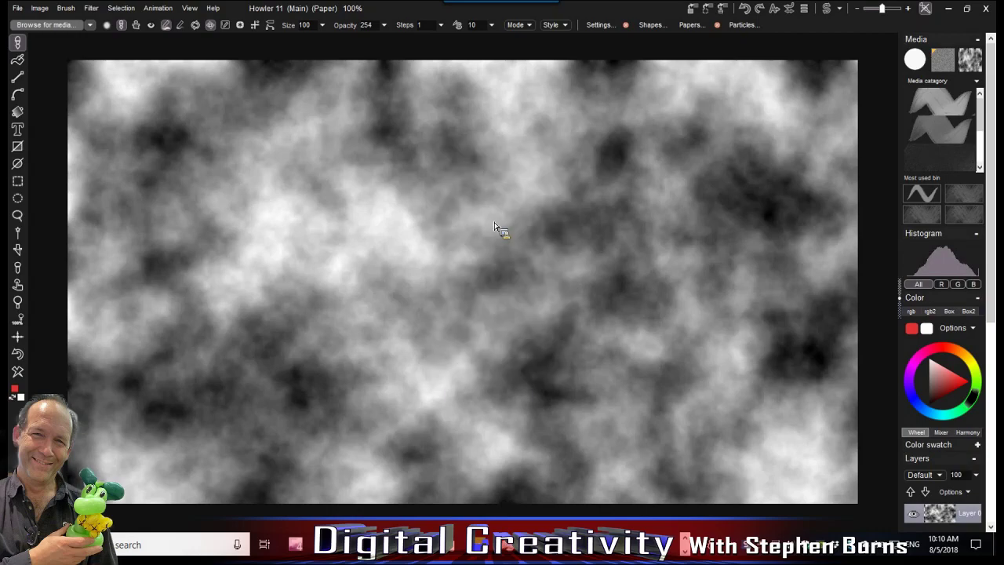
click(827, 9)
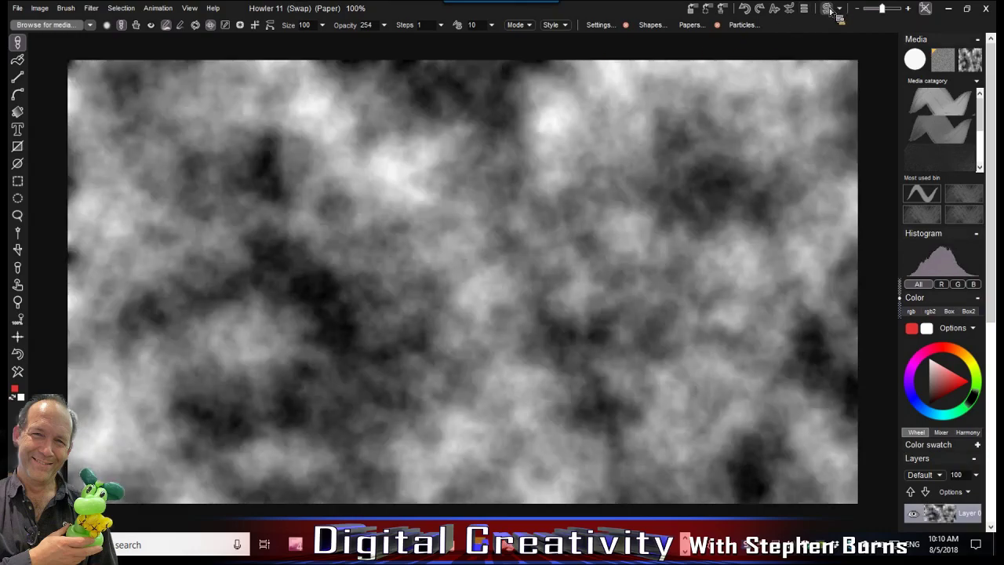
click(829, 9)
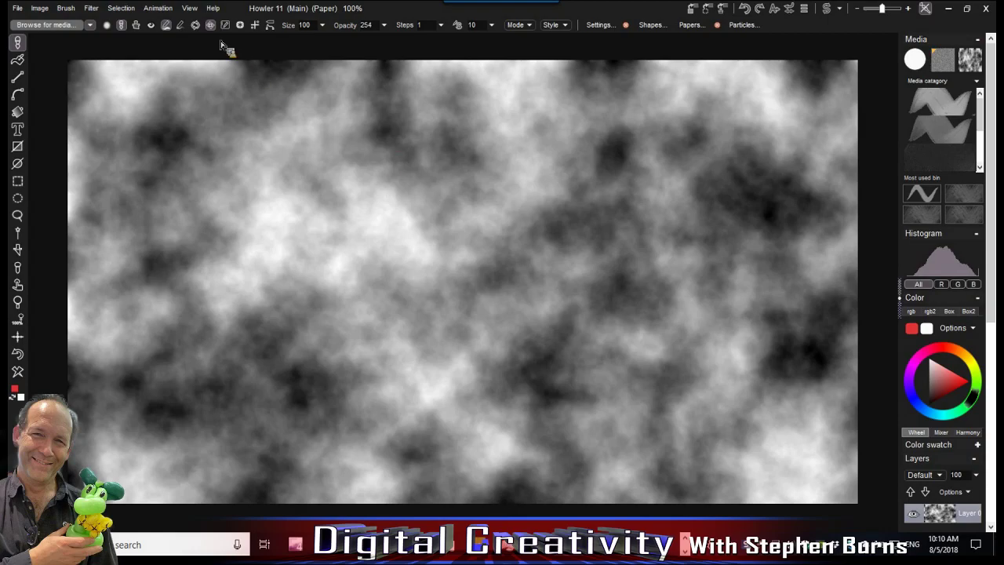
Open the About Howler information and move its window higher over the canvas to view the version details
click(213, 10)
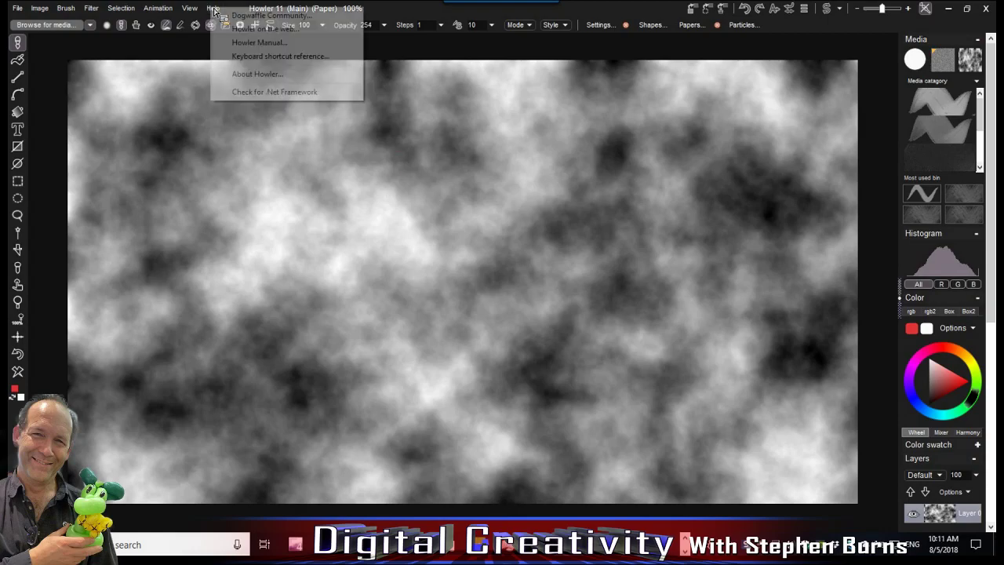
click(259, 75)
drag(487, 171, 423, 113)
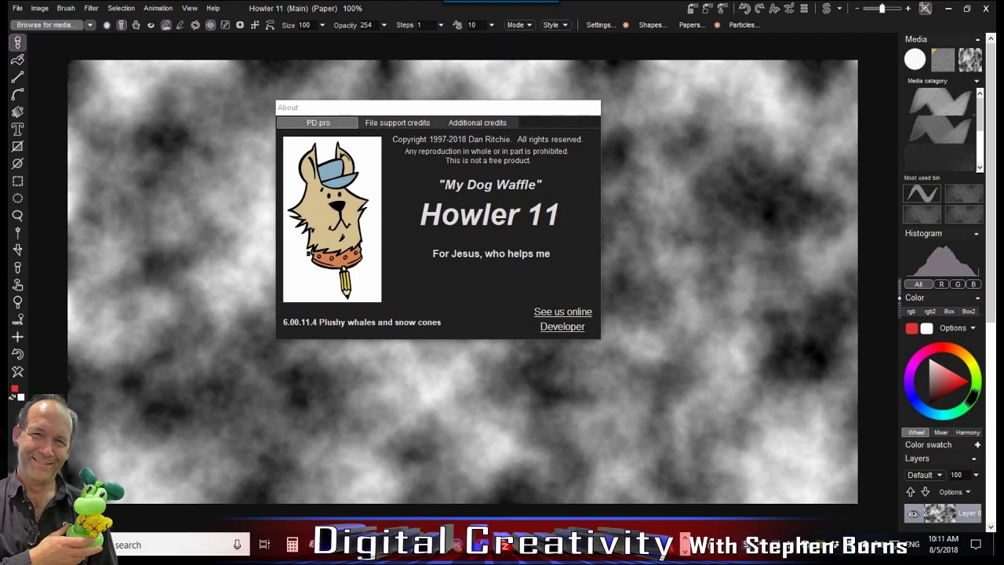
mouse_move(558, 6)
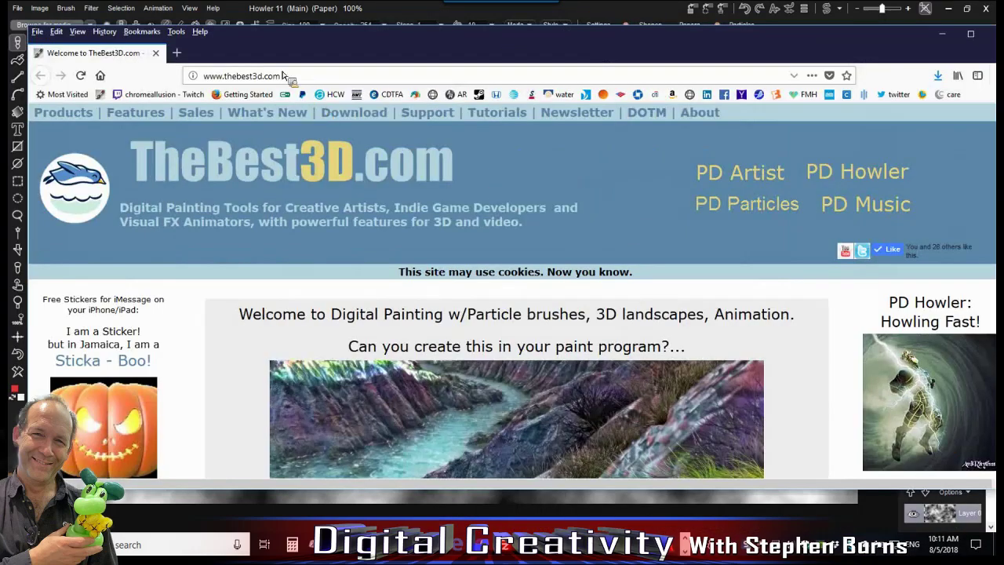
click(282, 79)
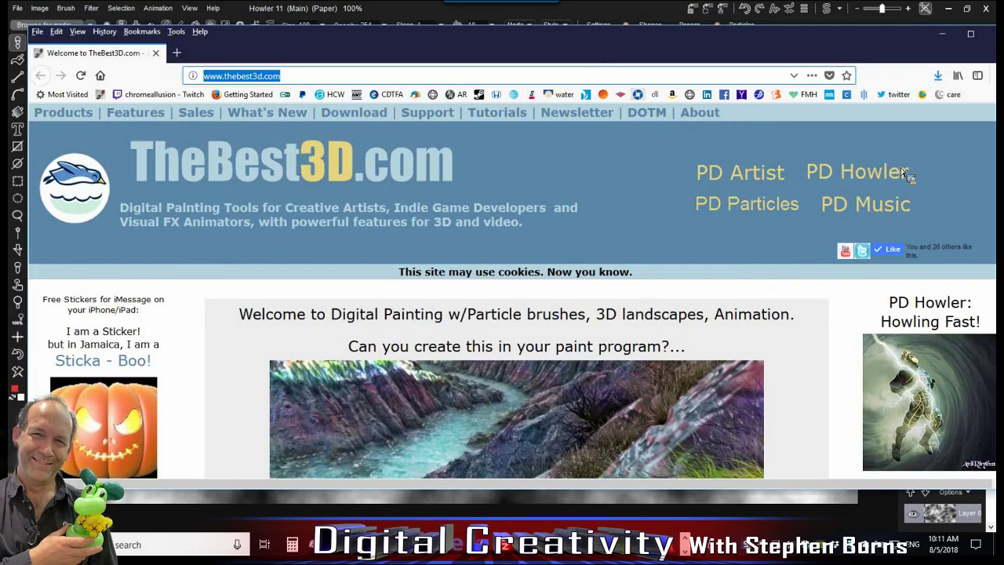
click(849, 177)
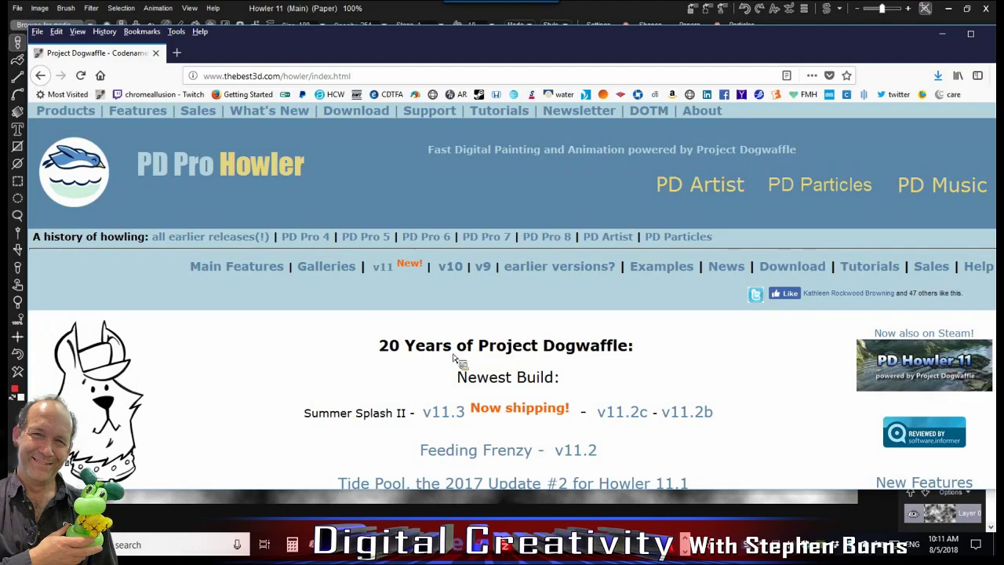
scroll(450, 363, down, 3)
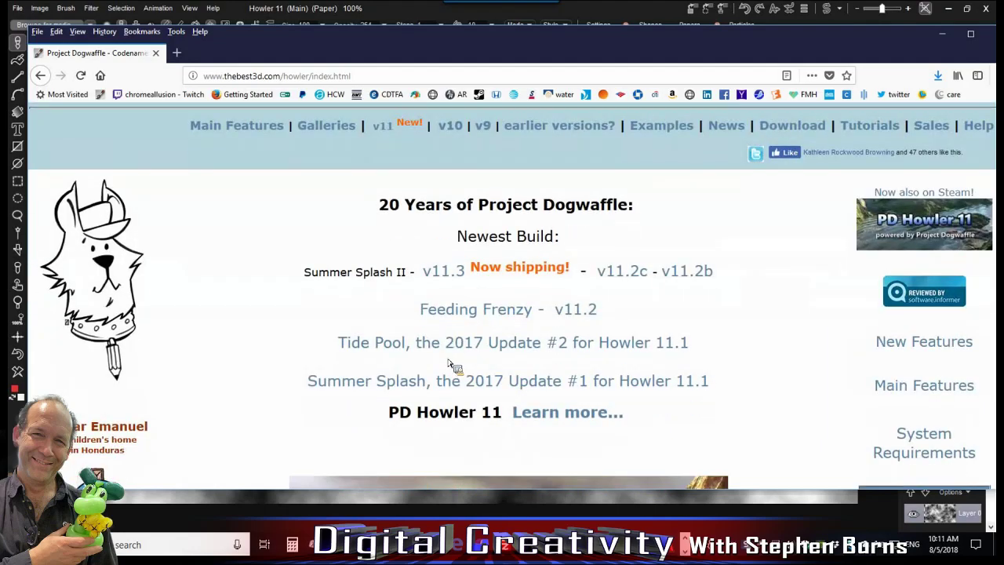
scroll(863, 216, up, 3)
Open the PD Artist page and look through its release announcements and landscape images
click(707, 189)
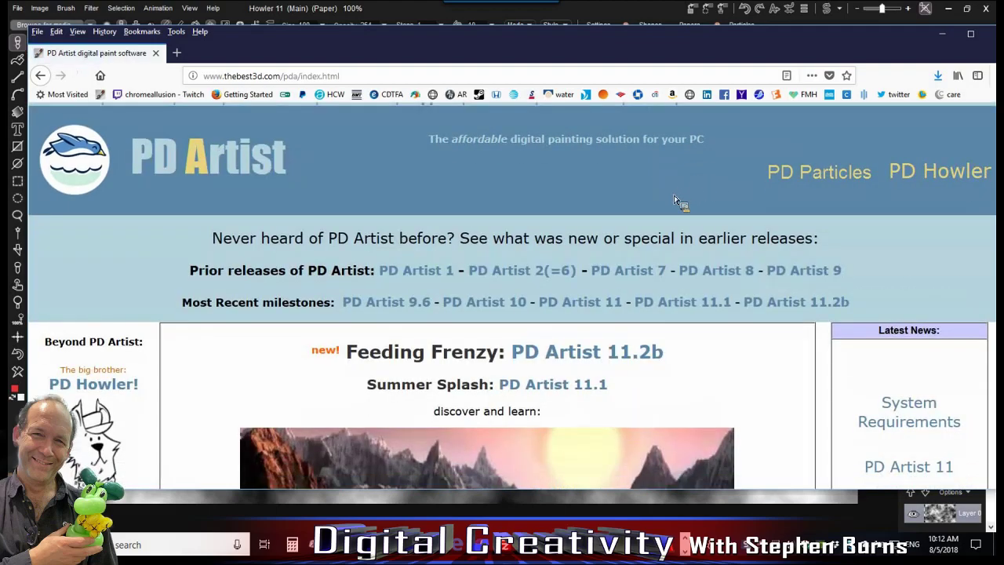
scroll(675, 201, down, 4)
scroll(510, 289, down, 2)
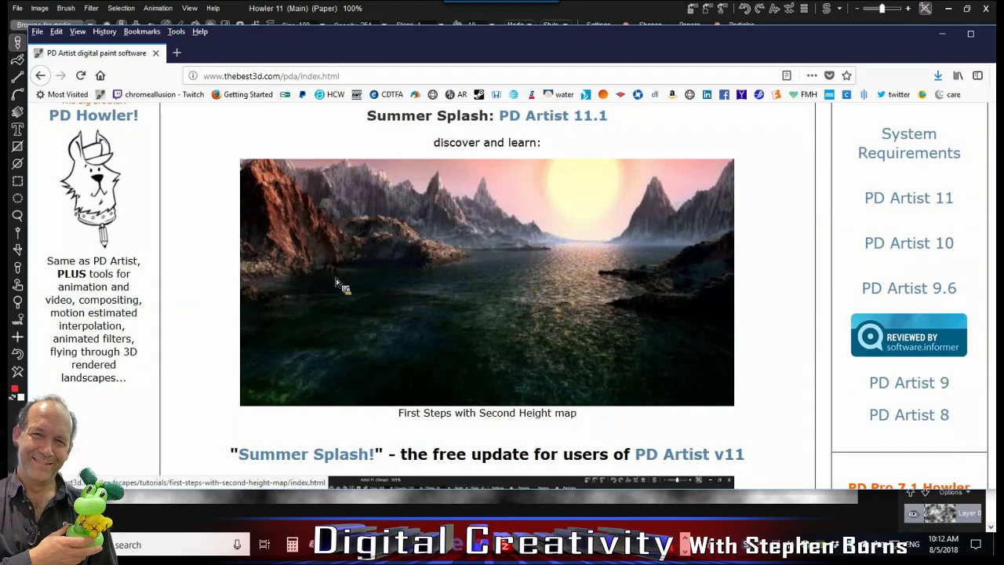
scroll(351, 290, down, 5)
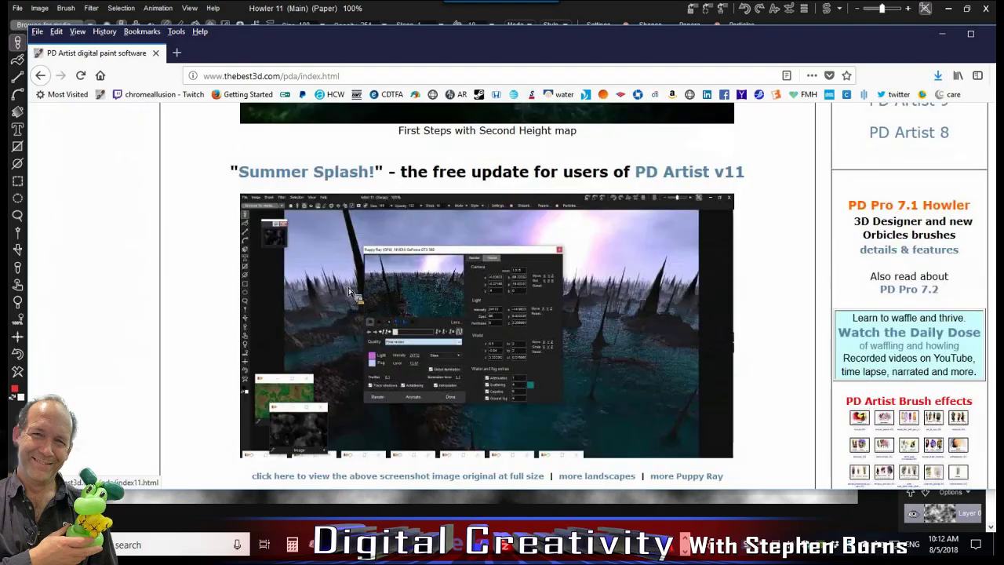
scroll(350, 292, down, 1)
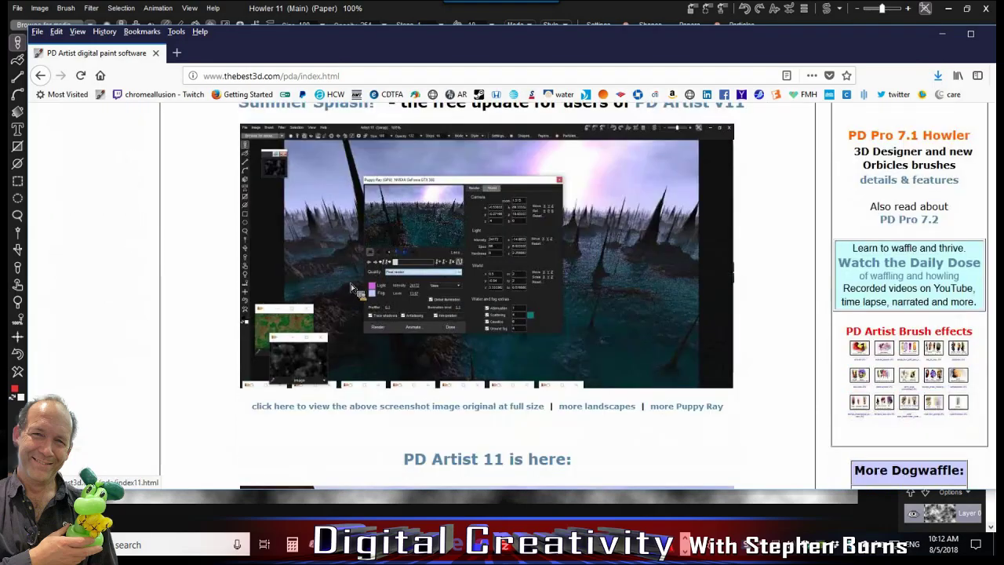
scroll(351, 288, down, 5)
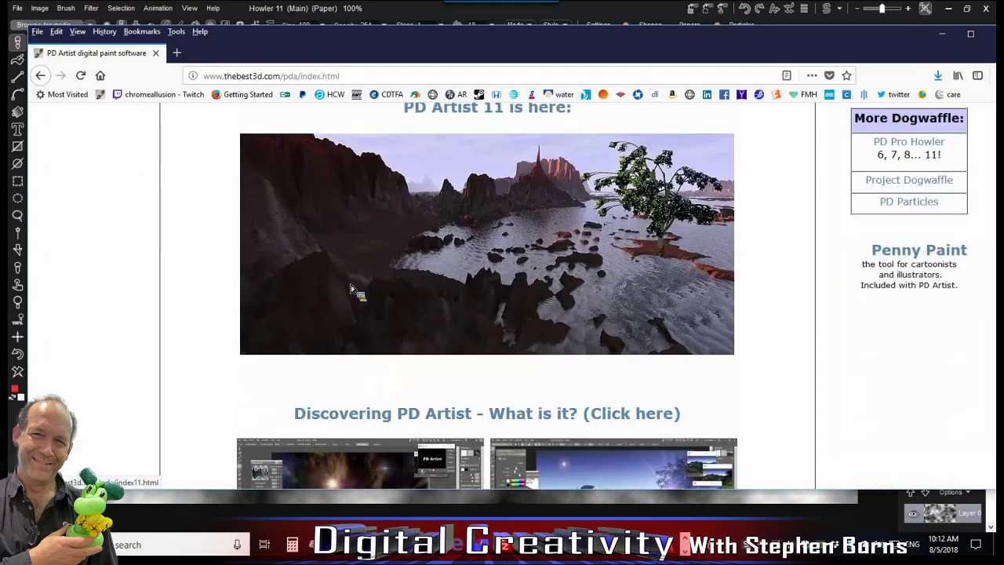
scroll(350, 291, down, 3)
View the PD Artist 10 landscape rendering screenshot at full size, and minimize the browser to return to Howler
click(663, 301)
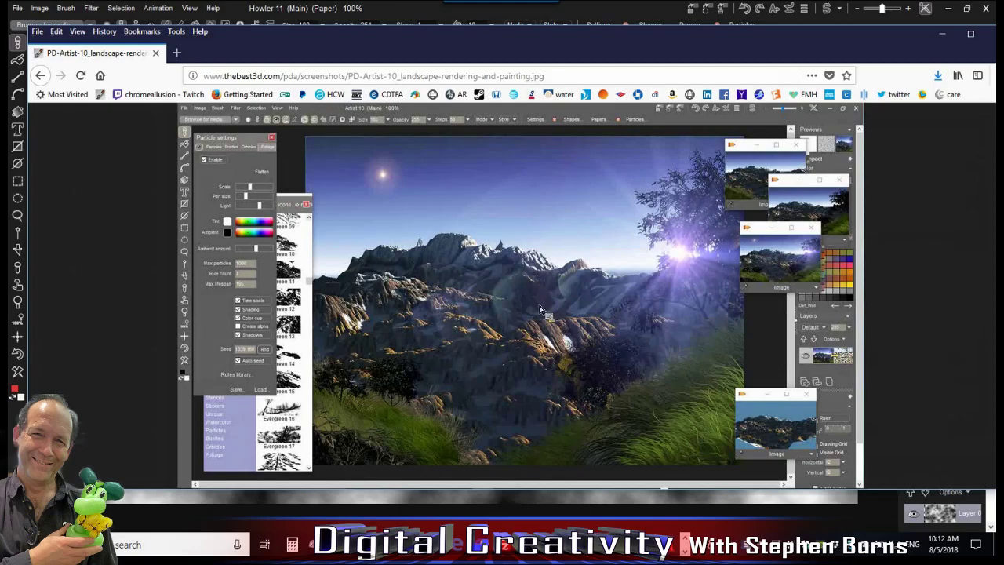
click(569, 327)
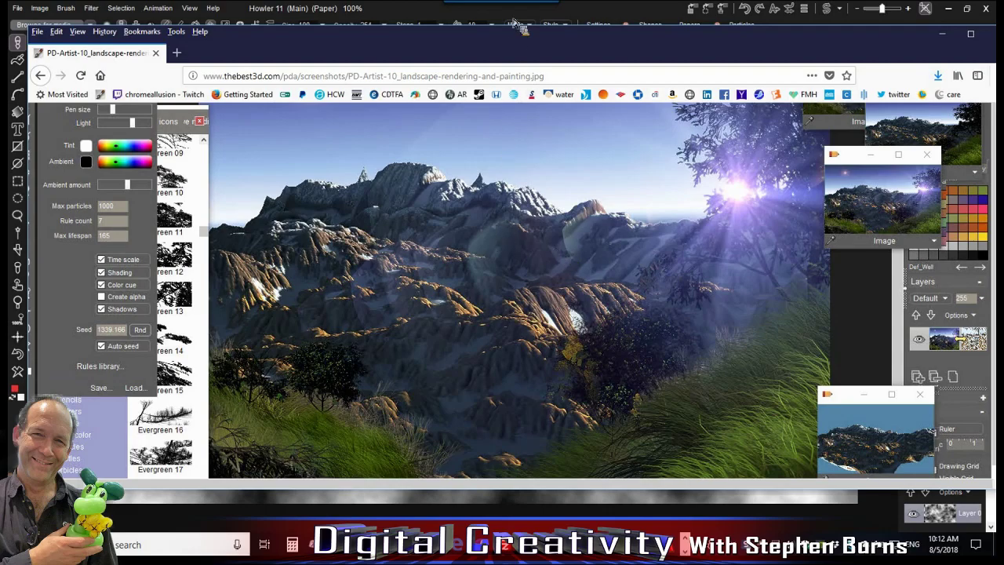
click(943, 37)
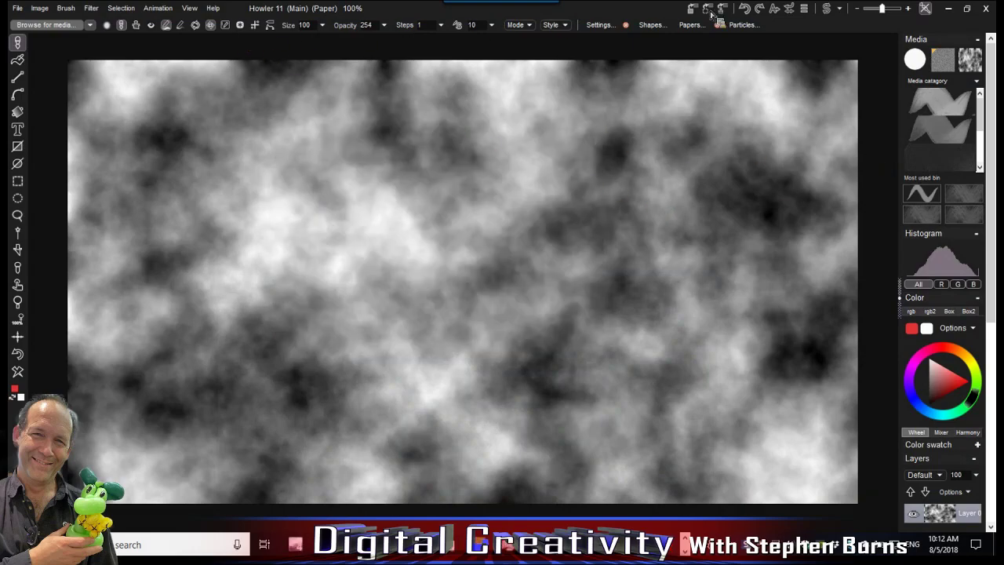
Compare the main and swap plasma images, try Pool displace by swap at max displace 150 and swirl value 5, and cancel it
click(826, 9)
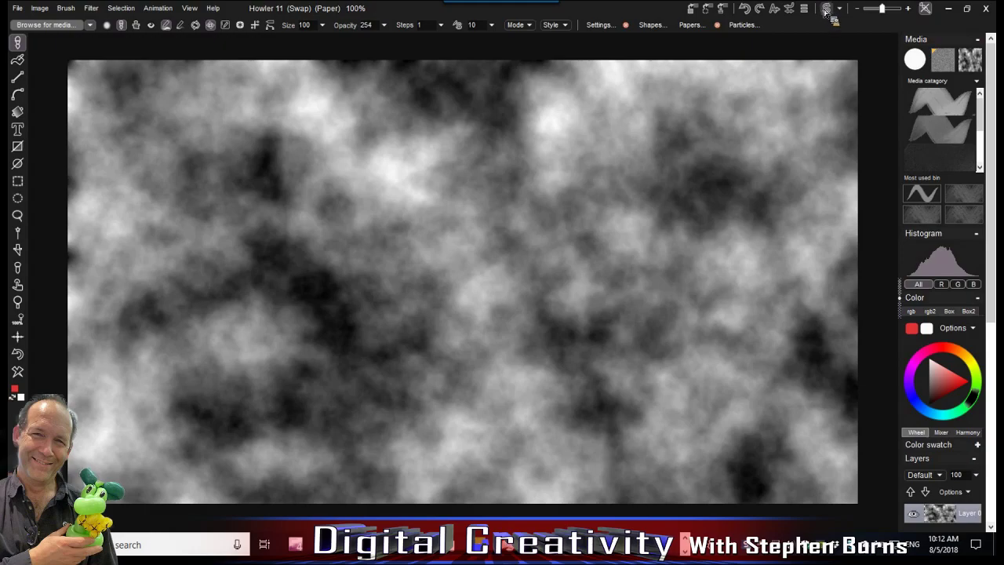
click(826, 9)
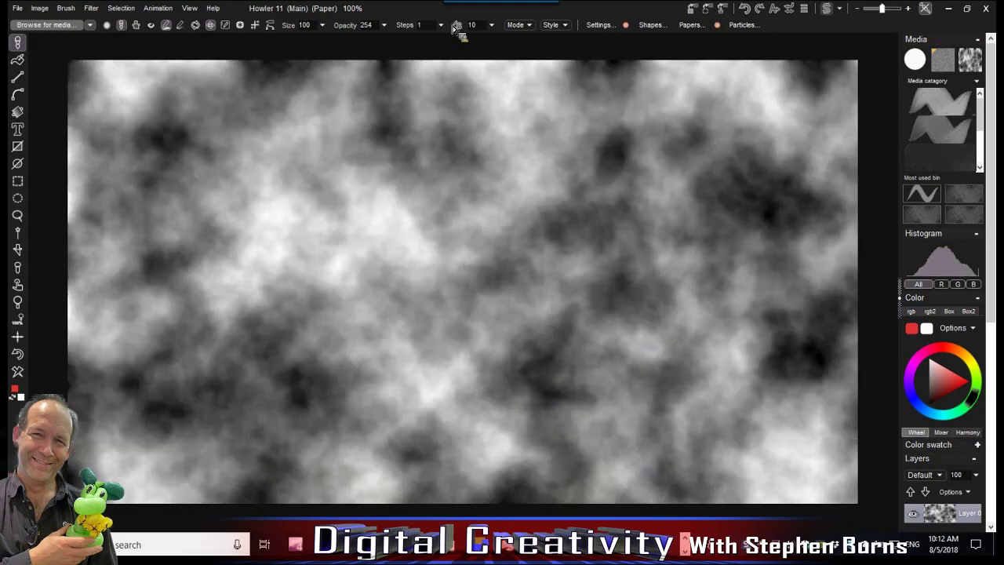
click(91, 8)
mouse_move(170, 273)
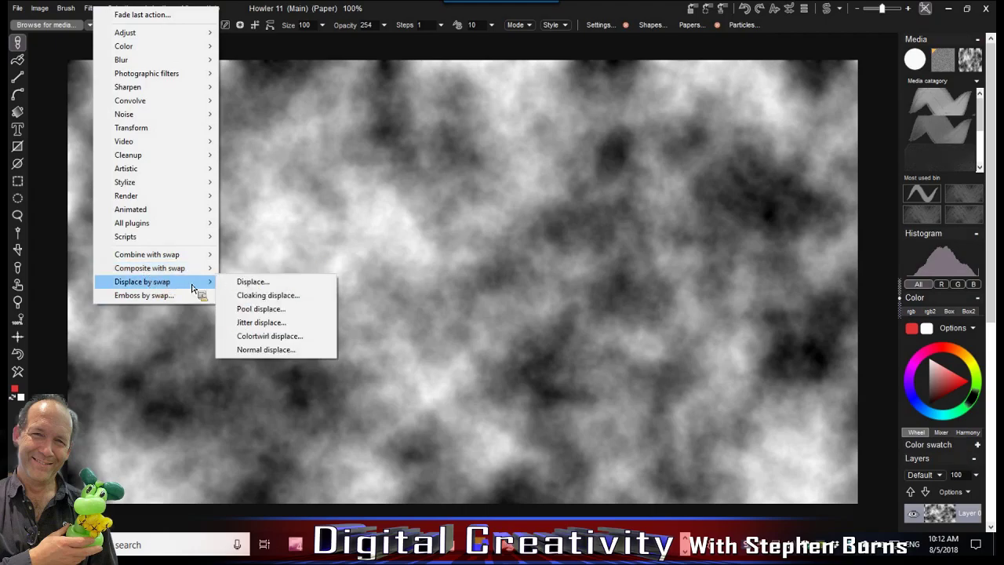
click(265, 309)
drag(483, 263, 538, 259)
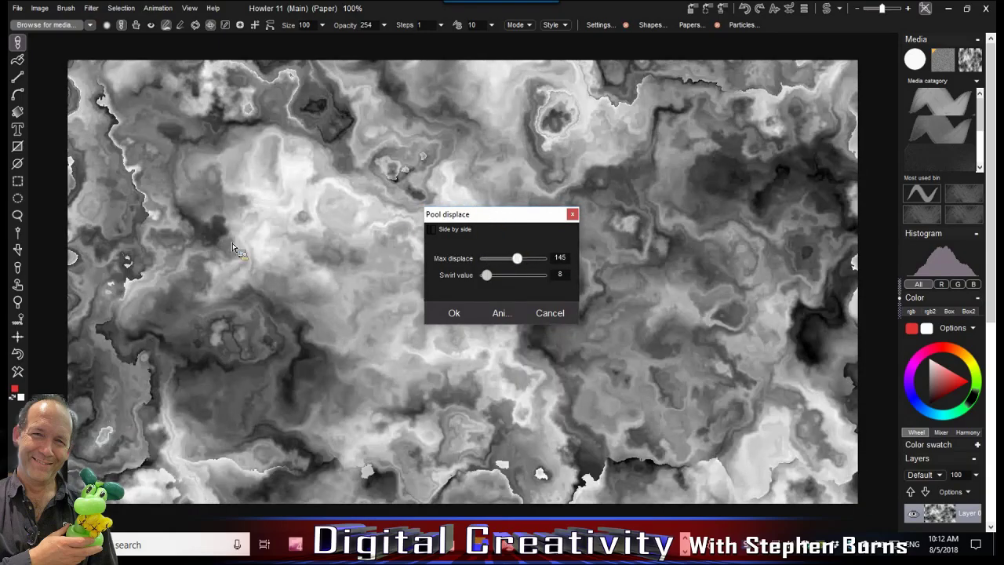
drag(463, 214, 267, 237)
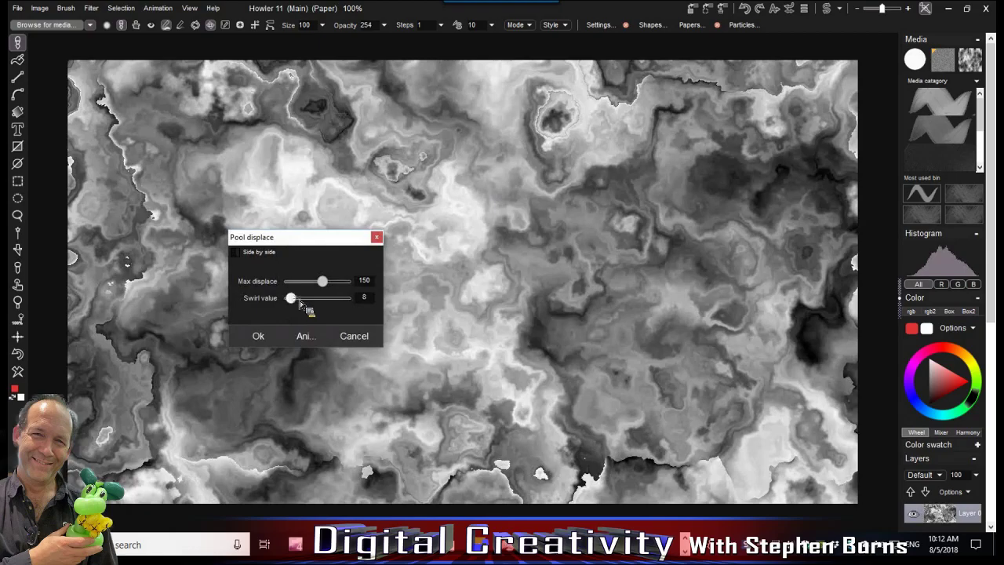
drag(301, 304, 294, 306)
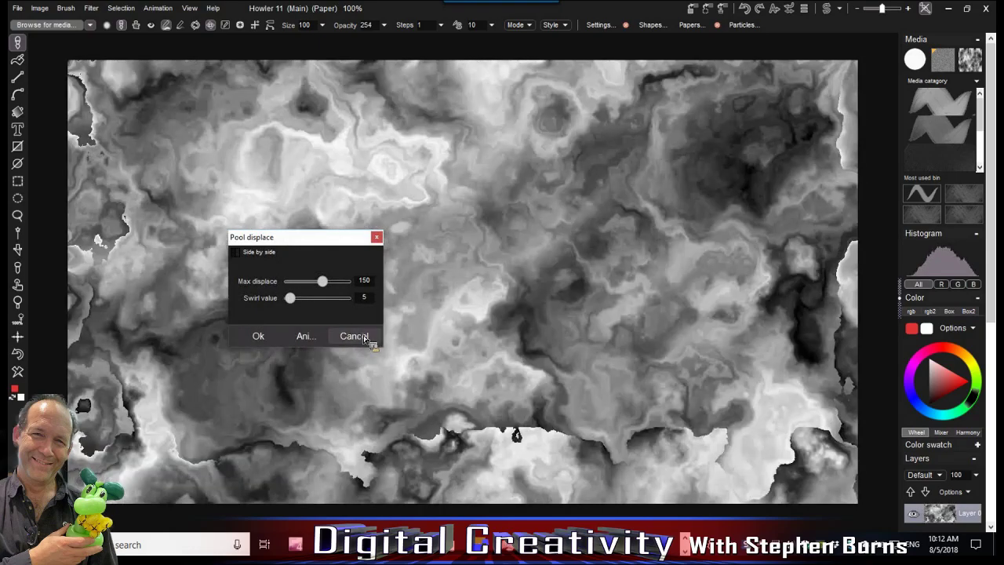
click(357, 336)
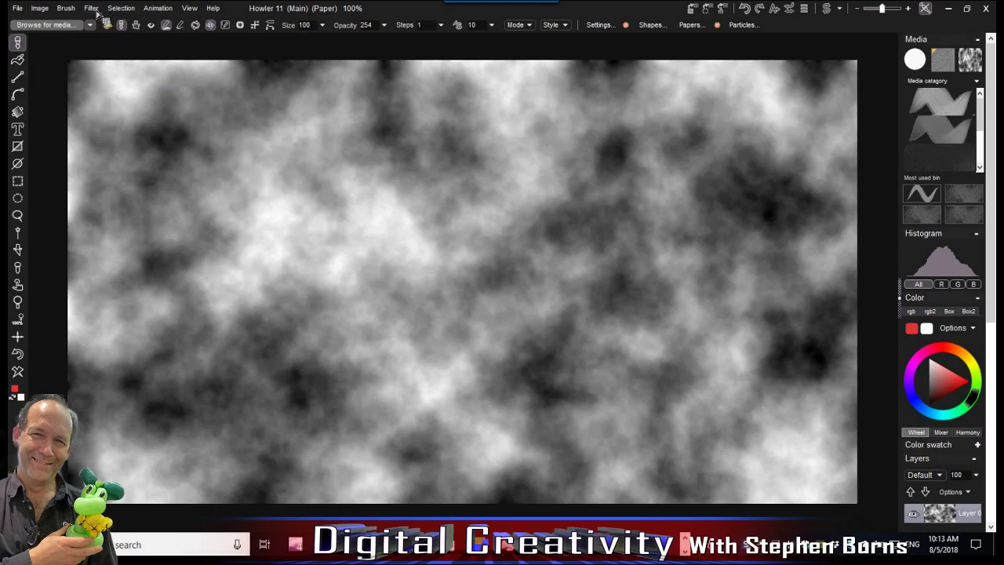
Open the 3D designer transform on the main plasma image and move its window off the centre of the terrain
scroll(432, 182, down, 3)
scroll(431, 182, up, 3)
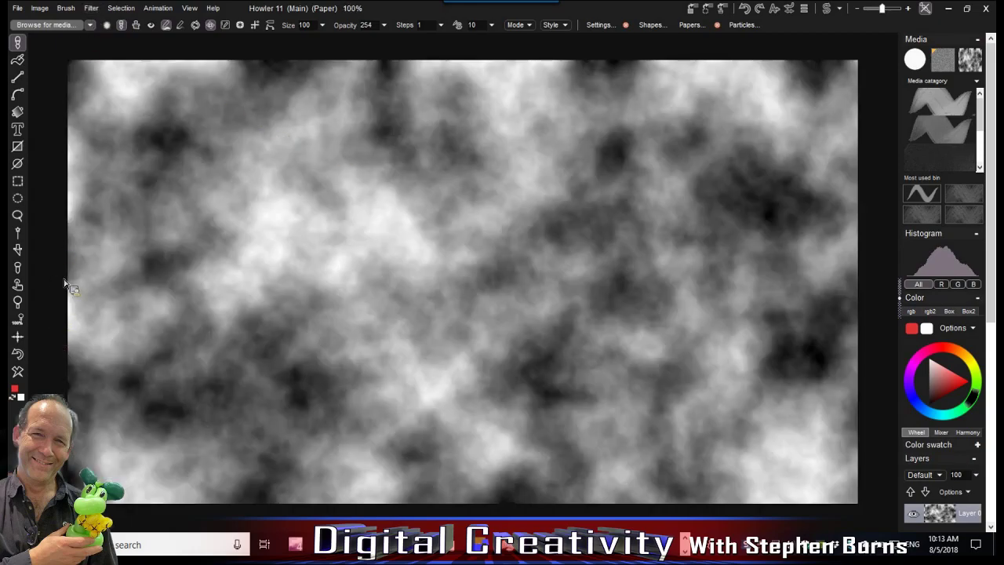
click(93, 8)
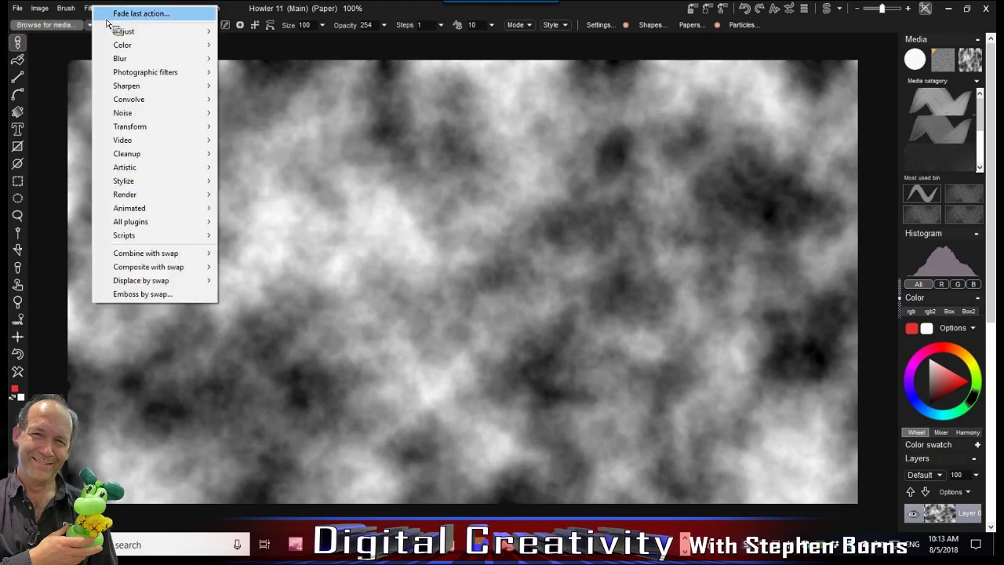
mouse_move(160, 128)
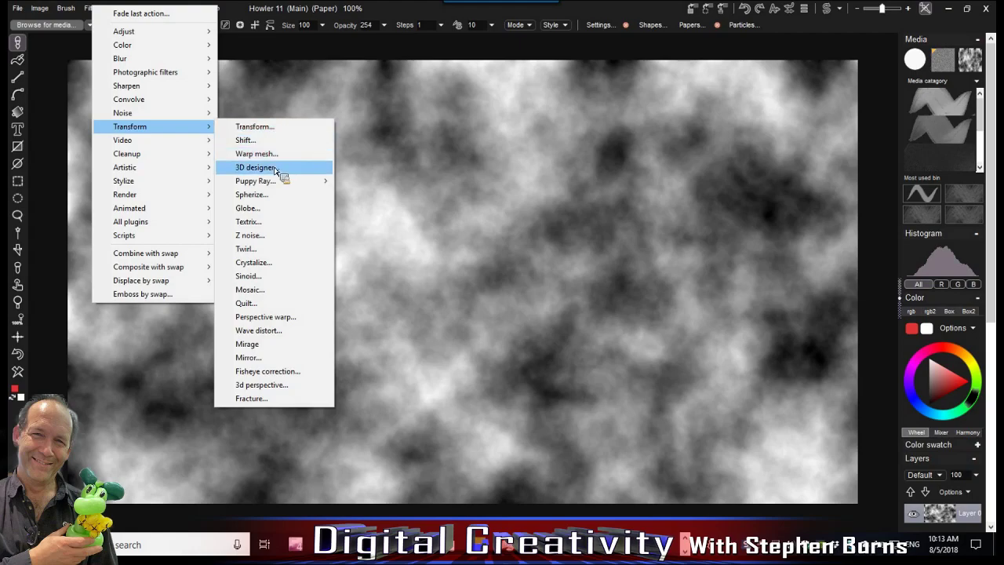
mouse_move(270, 182)
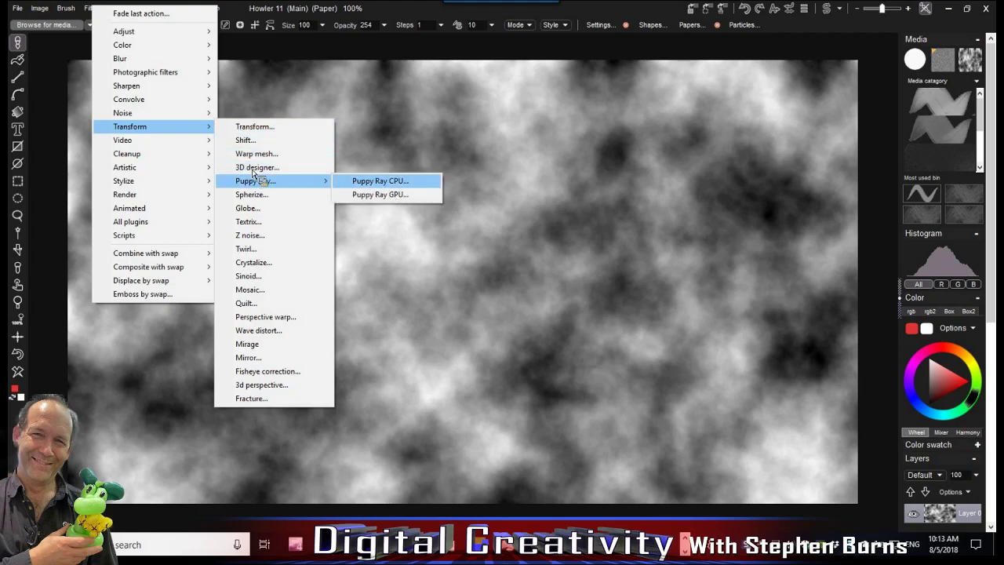
click(329, 170)
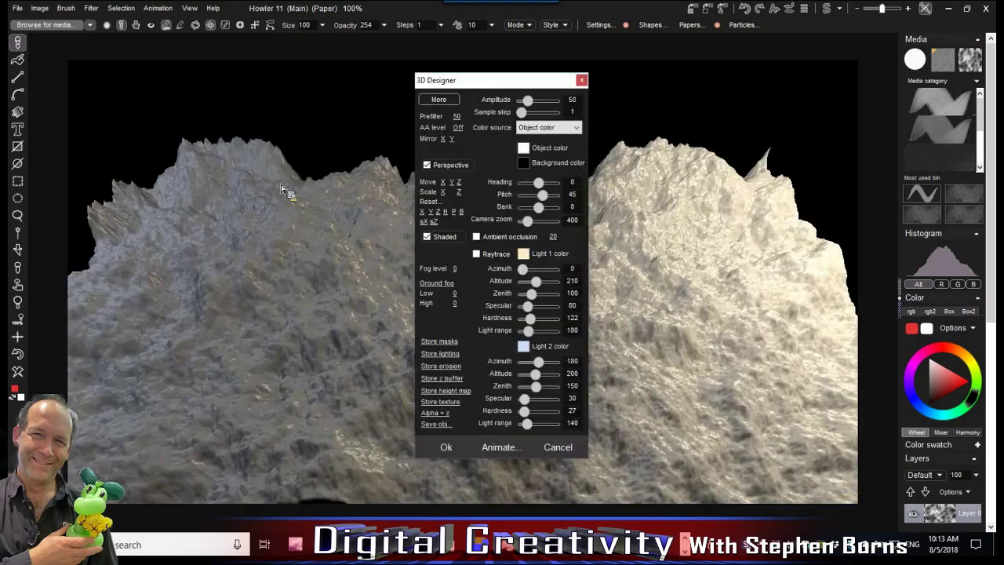
drag(517, 80, 255, 100)
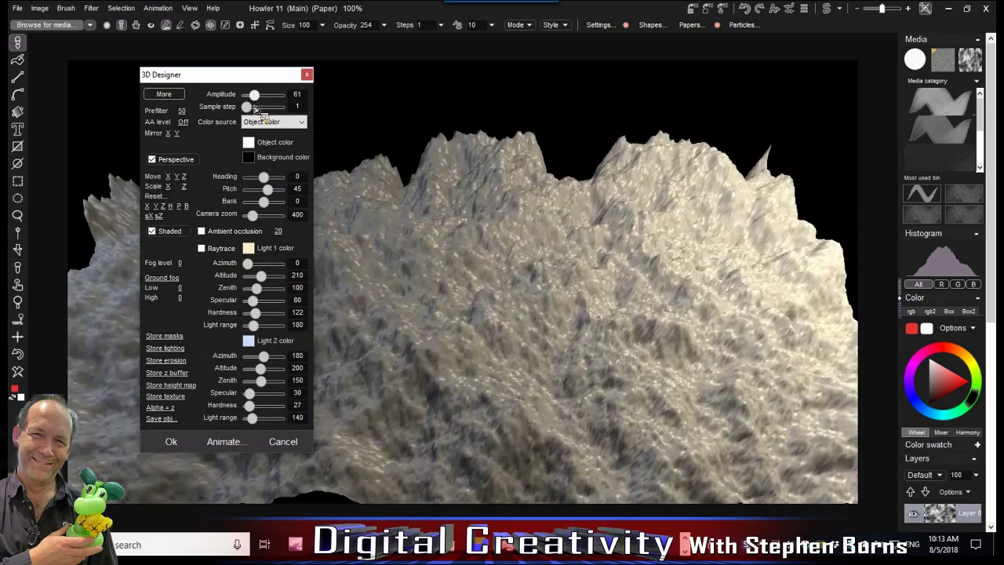
Set the terrain's amplitude to 74, heading to -113 and pitch to 23
scroll(239, 200, down, 5)
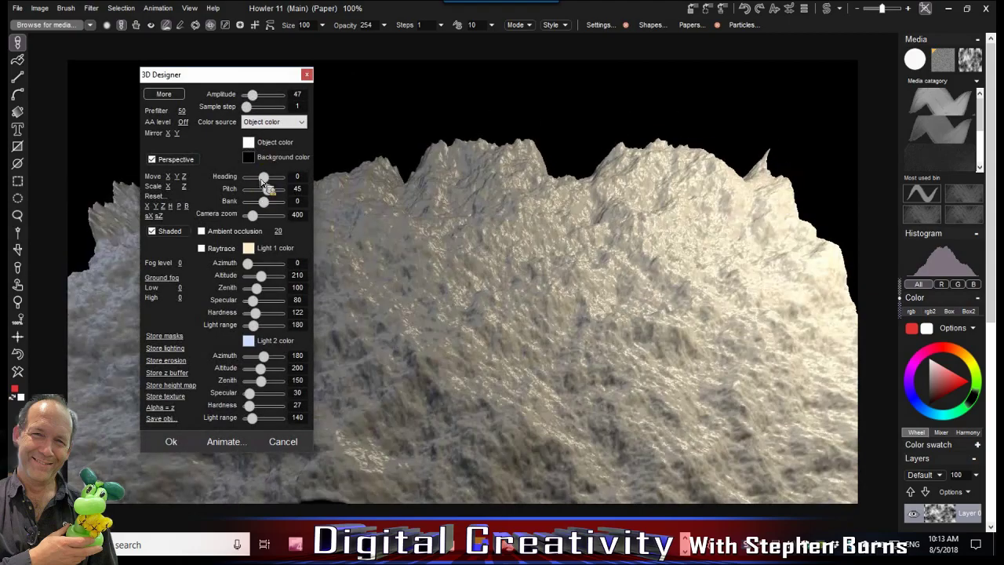
scroll(263, 180, down, 5)
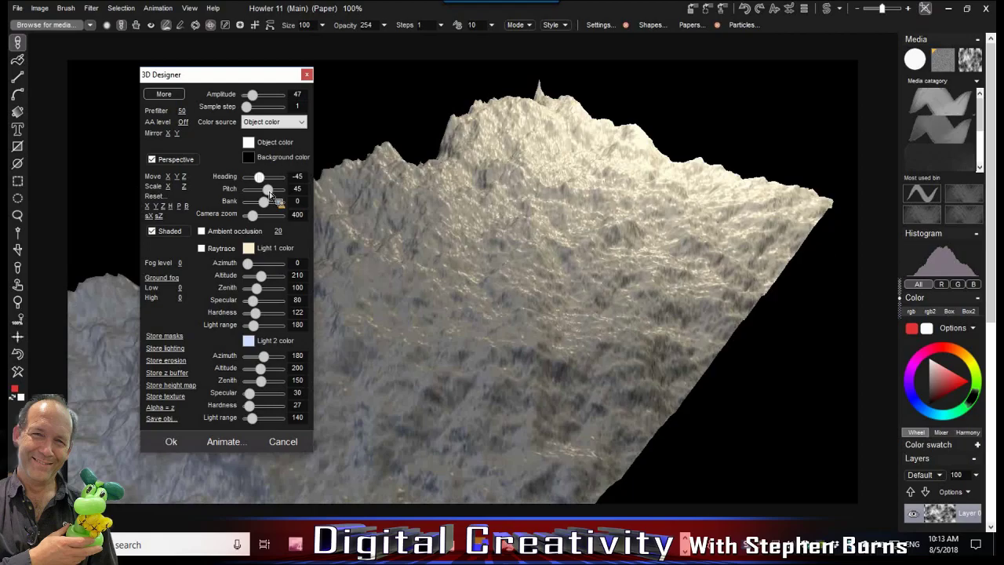
scroll(267, 191, down, 3)
scroll(267, 192, up, 2)
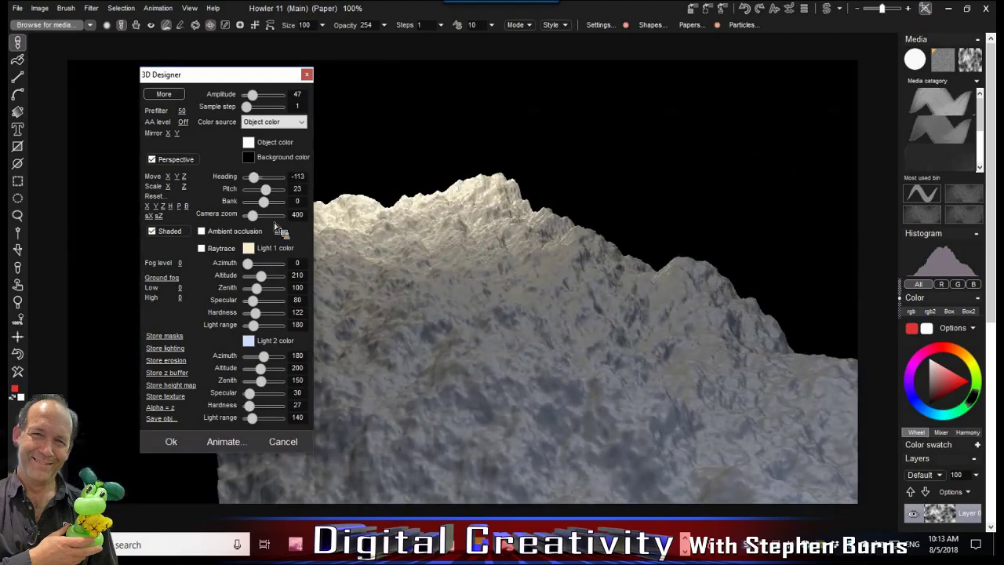
scroll(258, 98, up, 6)
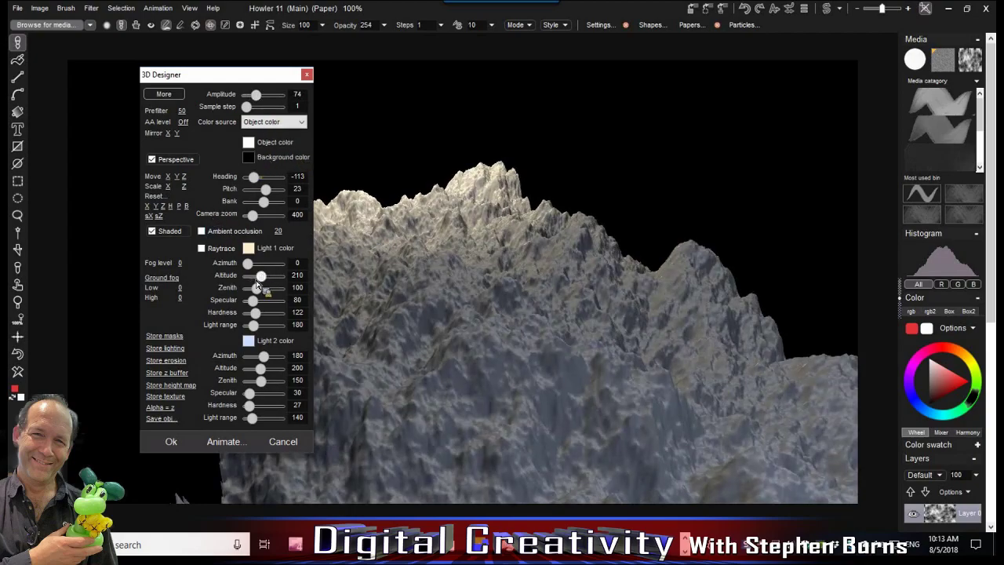
Set Light 1 to azimuth 101, altitude 84, zenith 360 and light range 981, with Raytrace enabled
scroll(256, 287, up, 10)
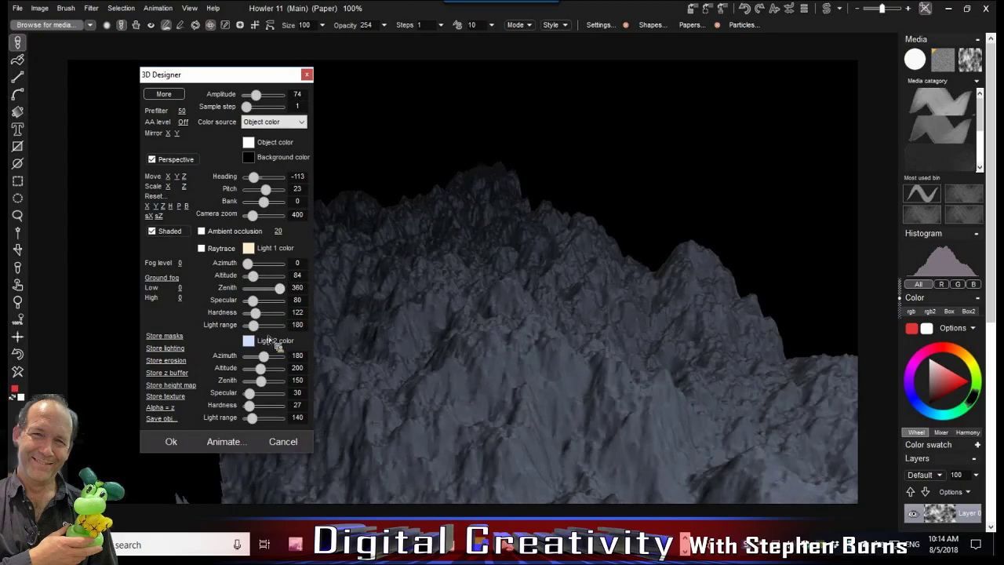
drag(262, 330, 283, 328)
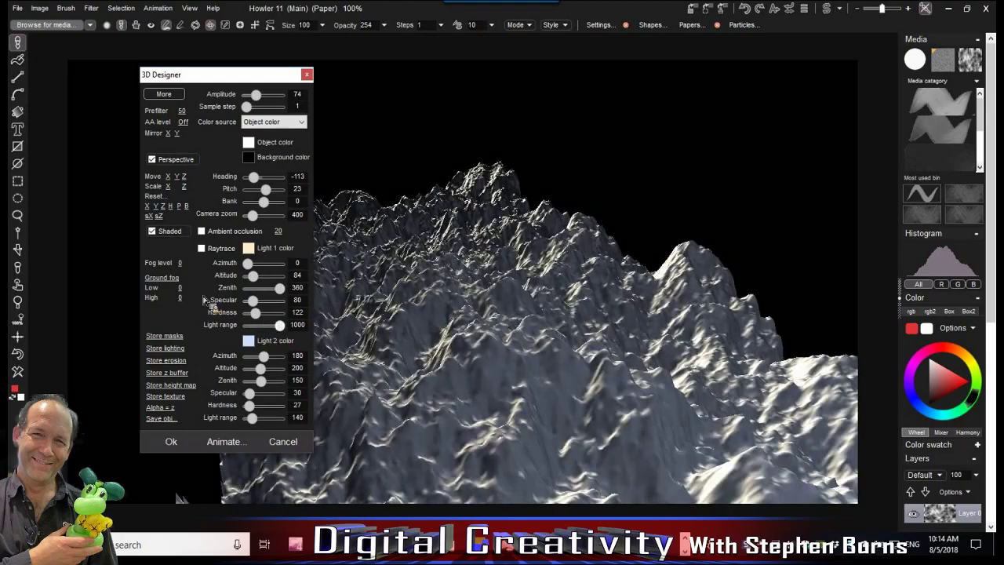
click(208, 249)
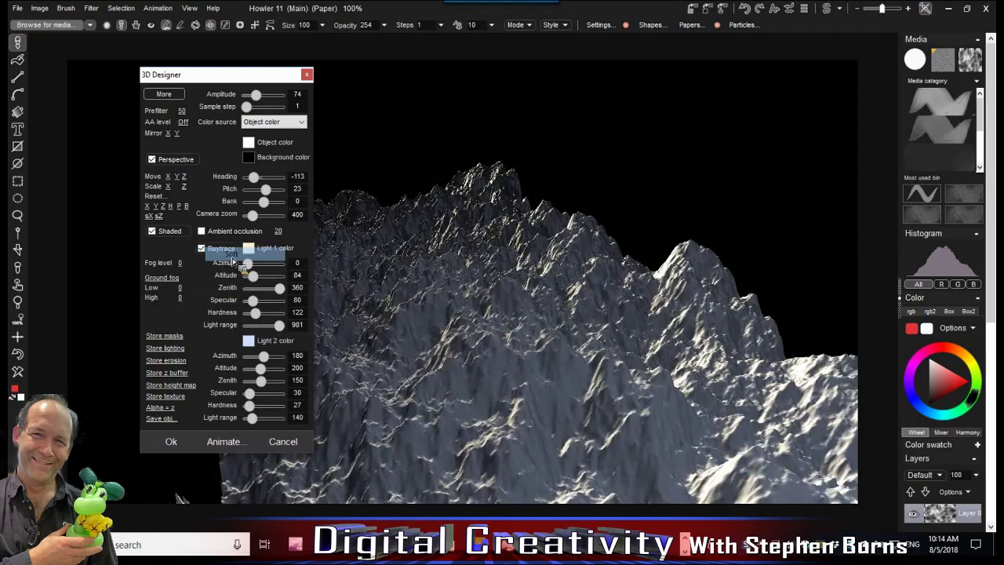
click(235, 266)
drag(249, 264, 258, 271)
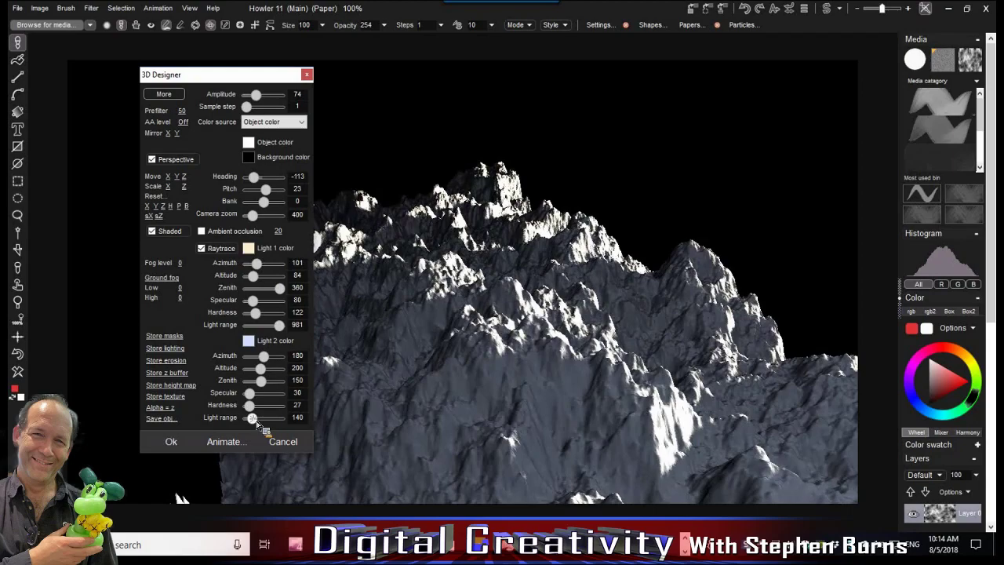
Set Light 2's altitude to 500 and light range to 245, then expand the 3D Designer's extra options and move its window aside
drag(256, 423, 258, 421)
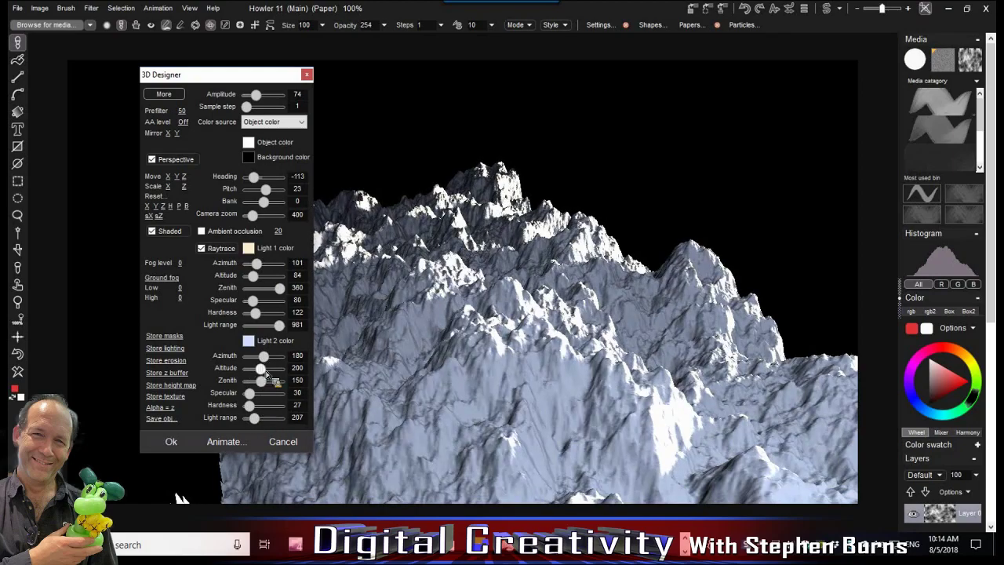
mouse_move(254, 418)
mouse_down()
mouse_move(263, 427)
mouse_move(256, 421)
mouse_up()
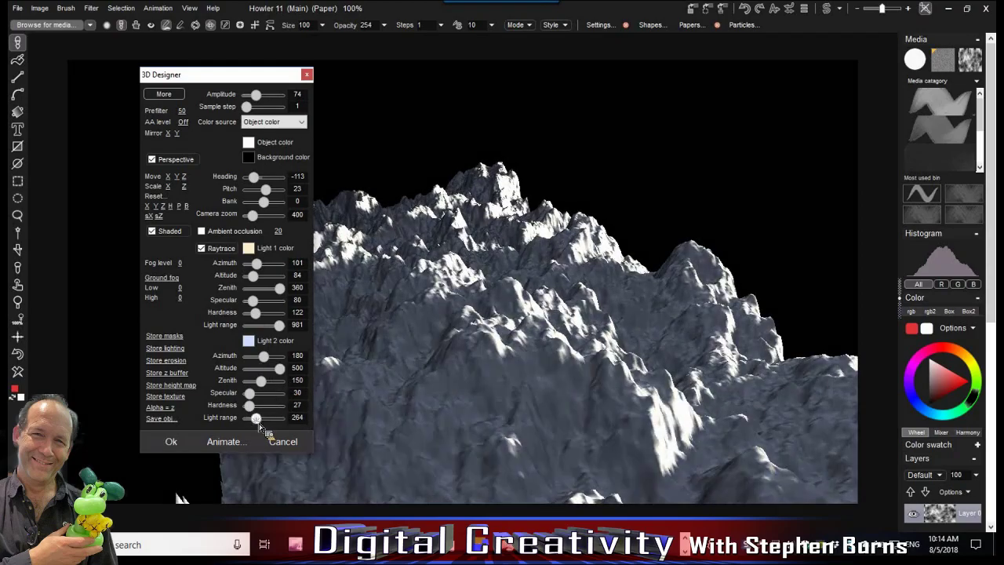
click(163, 95)
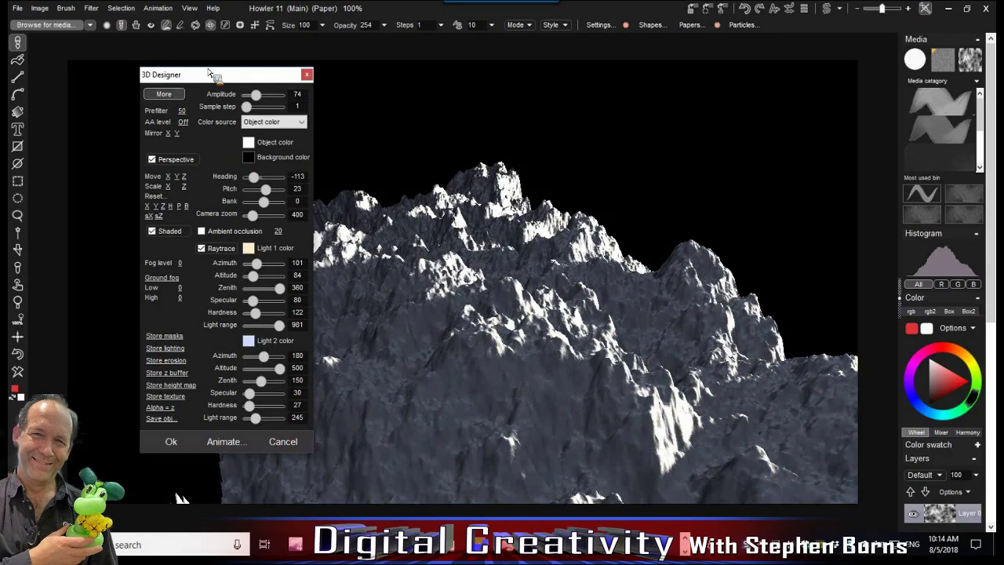
drag(188, 73, 88, 71)
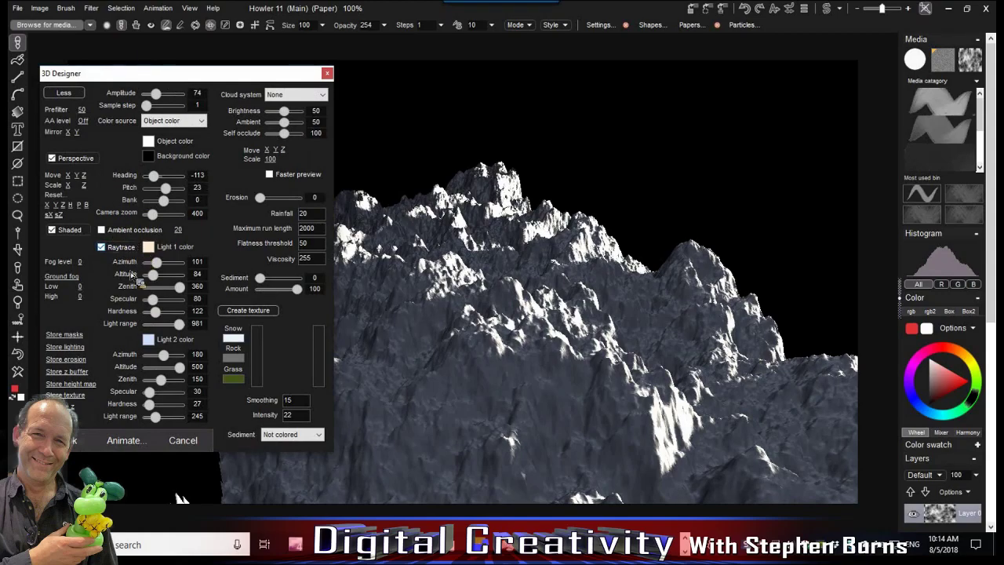
mouse_move(98, 77)
mouse_down()
mouse_move(87, 70)
mouse_move(97, 69)
mouse_up()
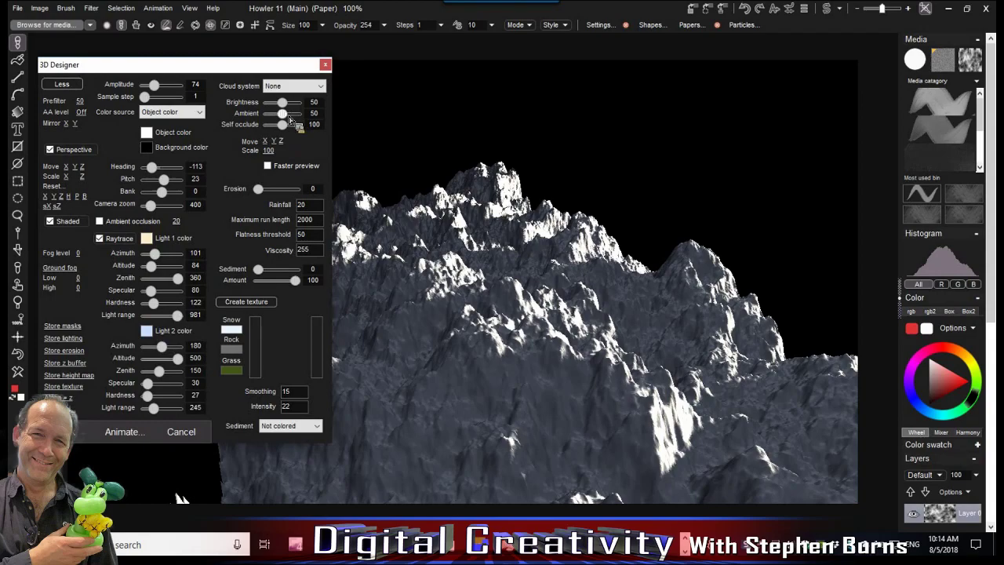
Set the terrain's erosion to 100 and shift the terrain upward in the view
drag(258, 189, 285, 189)
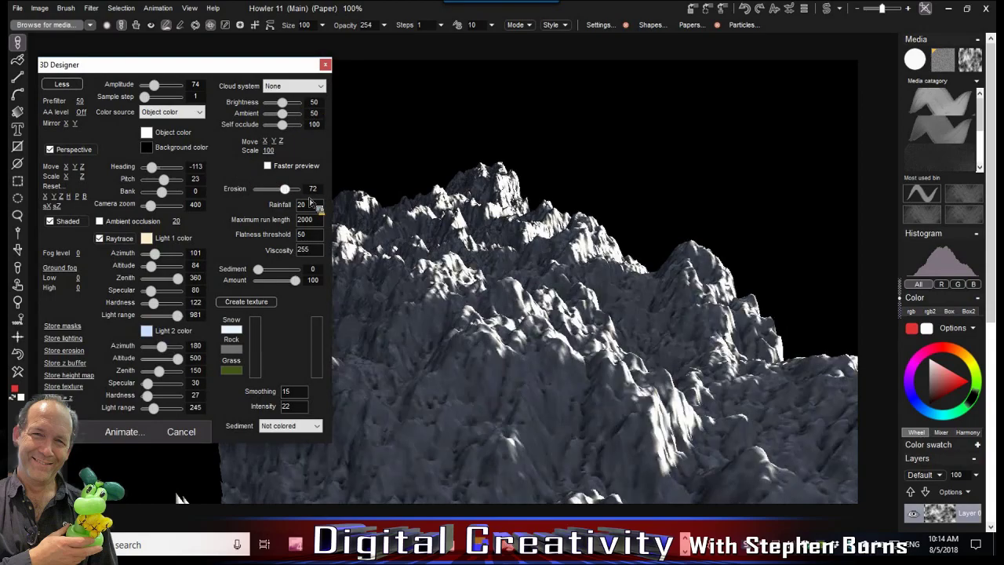
drag(188, 64, 184, 48)
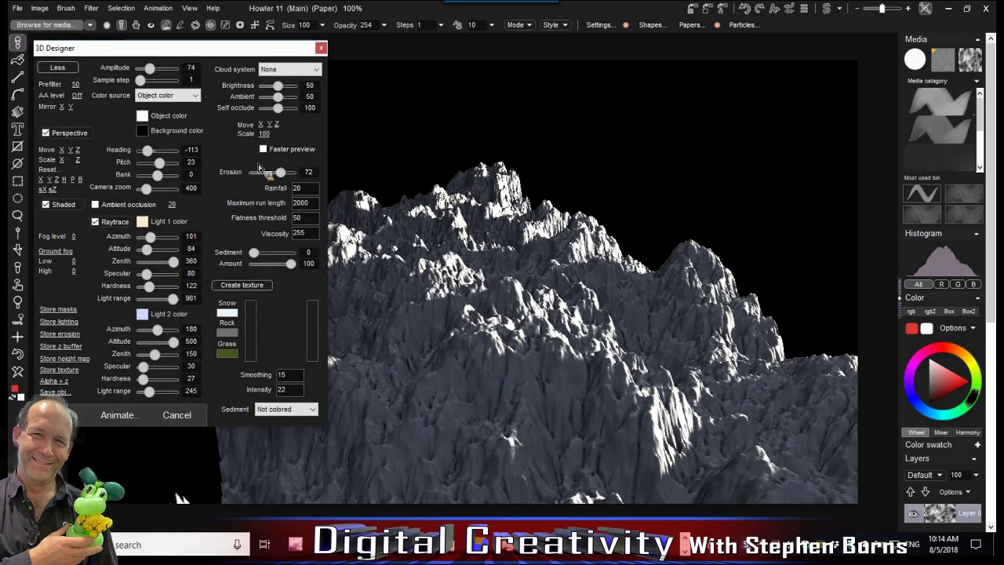
mouse_move(280, 173)
mouse_down()
mouse_move(241, 176)
mouse_move(292, 173)
mouse_up()
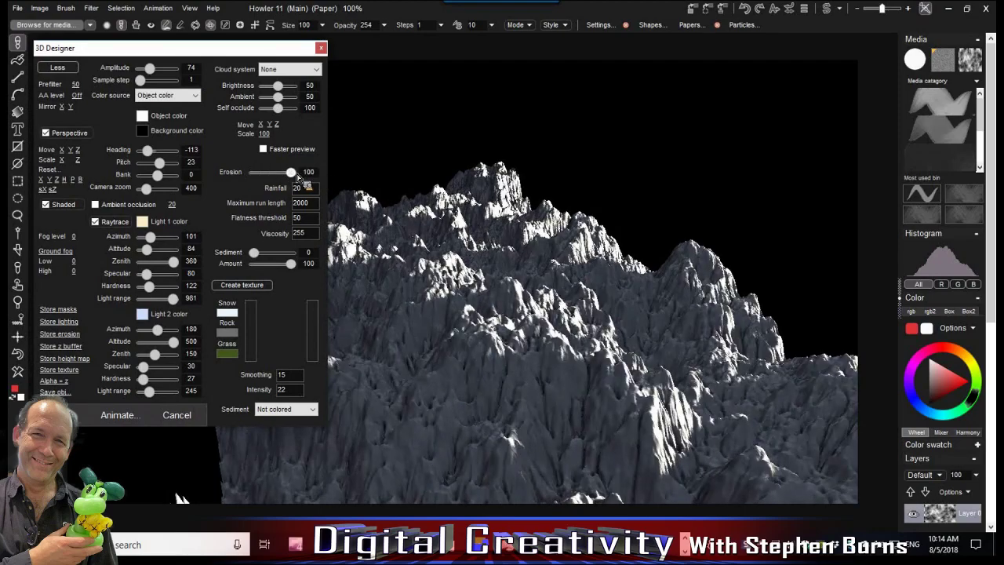
mouse_move(295, 178)
mouse_down()
mouse_move(255, 180)
mouse_move(292, 176)
mouse_up()
drag(76, 157, 15, 164)
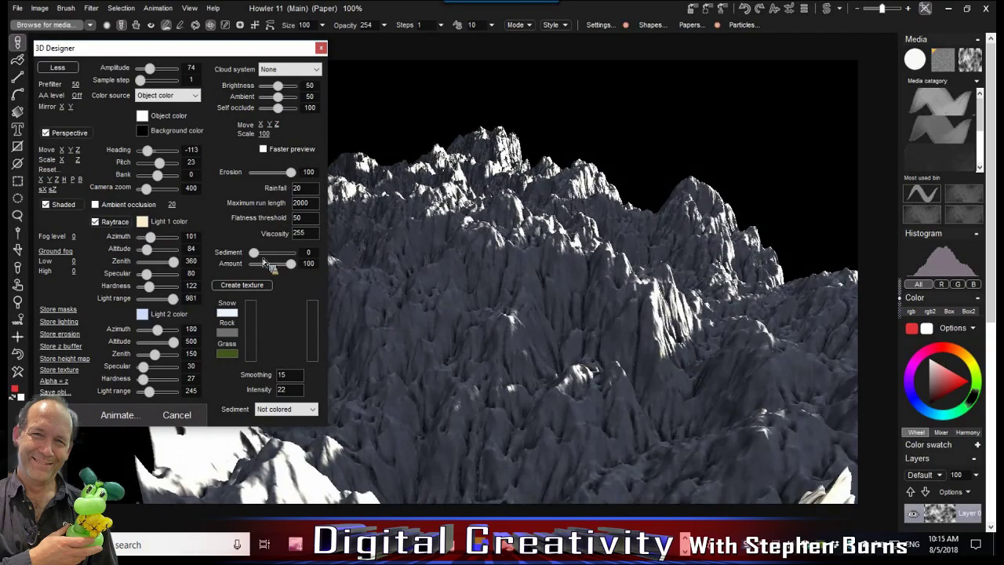
Turn the terrain to heading -85 and set its sediment to 49 with an amount of 98
drag(254, 253, 267, 253)
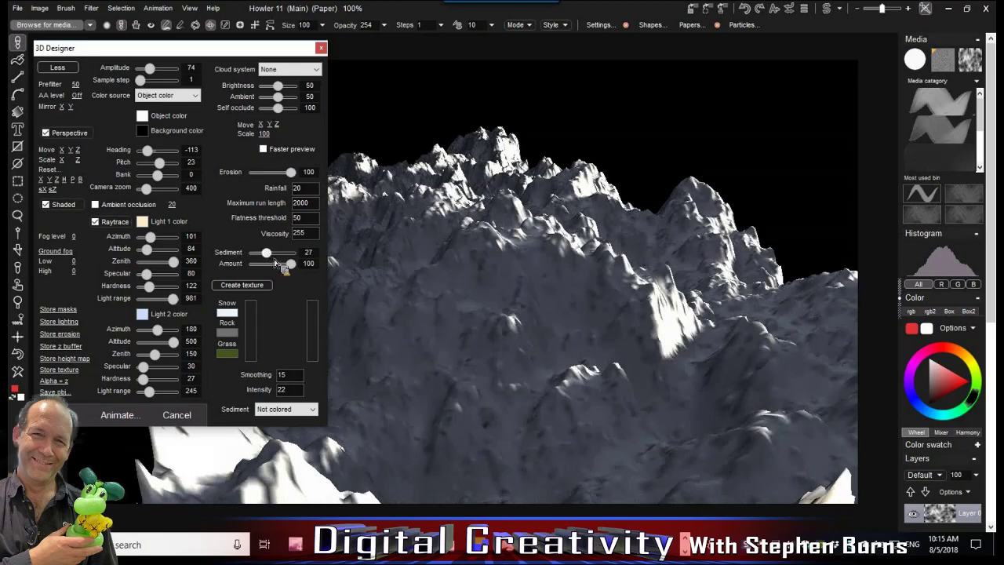
click(274, 255)
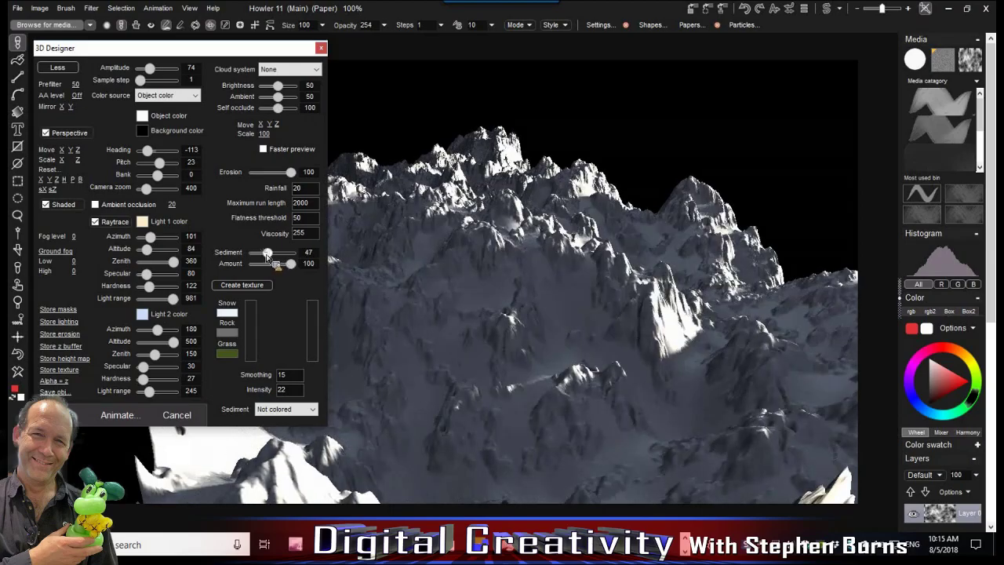
click(267, 255)
click(263, 255)
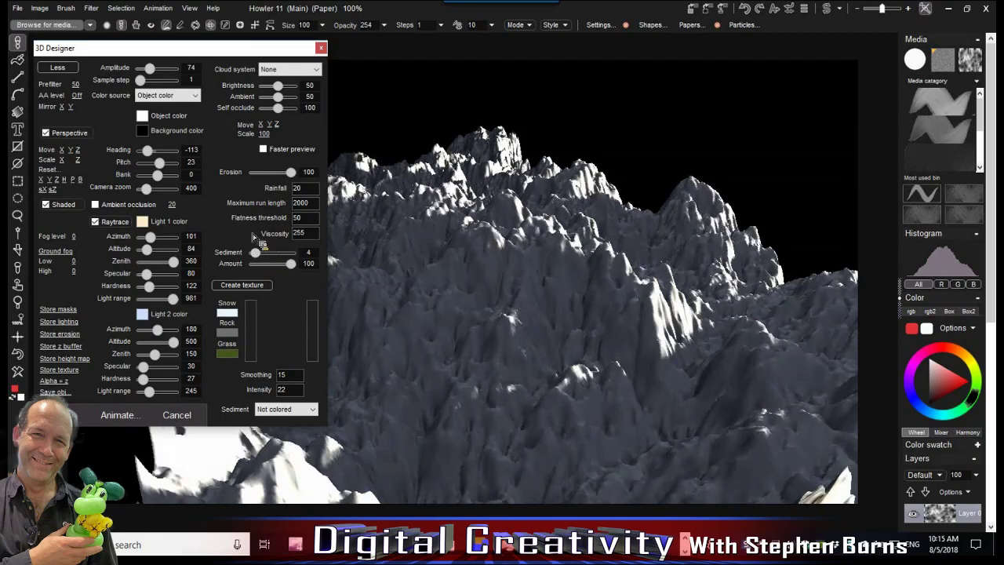
drag(167, 153, 157, 151)
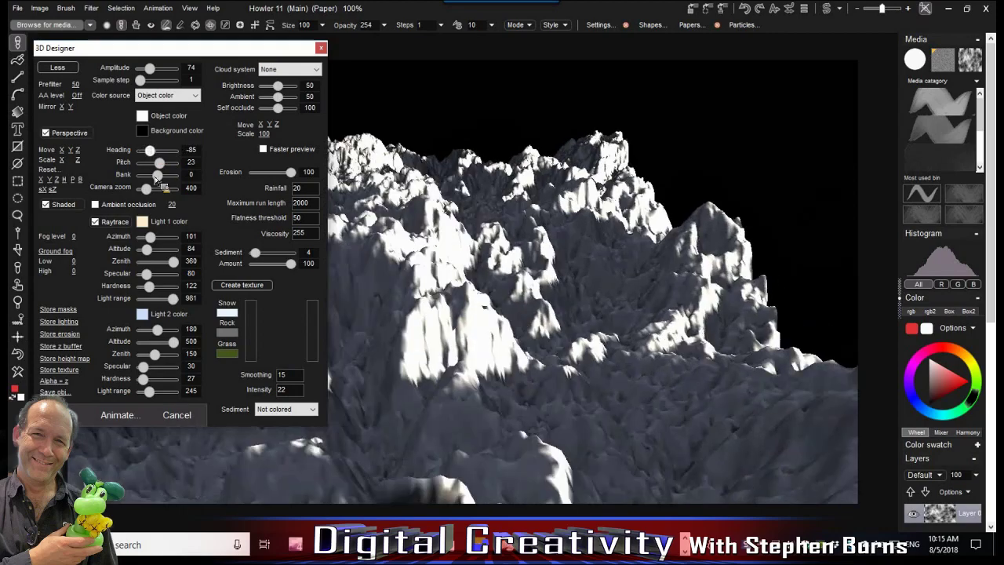
drag(264, 254, 272, 253)
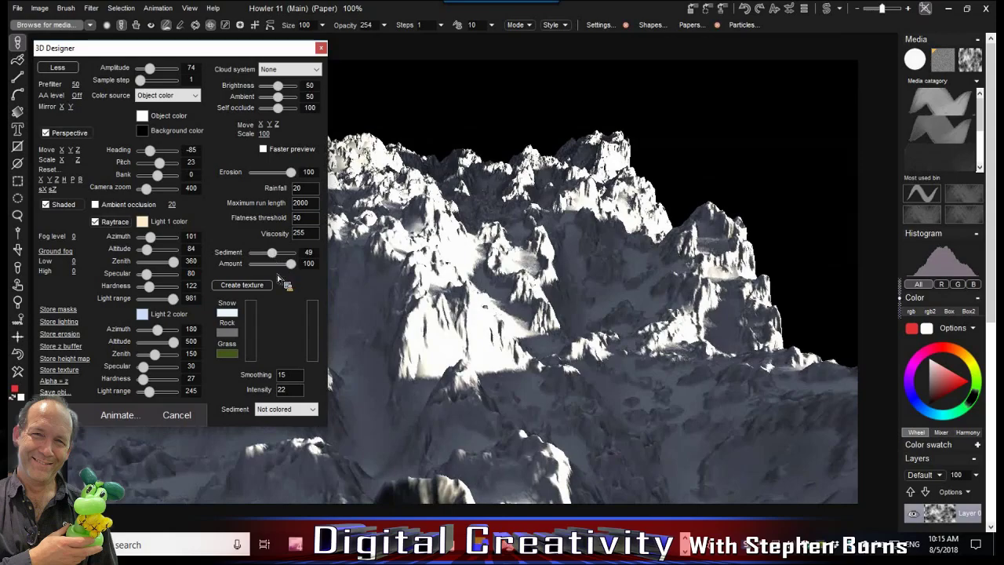
mouse_move(291, 265)
mouse_down()
mouse_move(273, 266)
mouse_move(294, 268)
mouse_up()
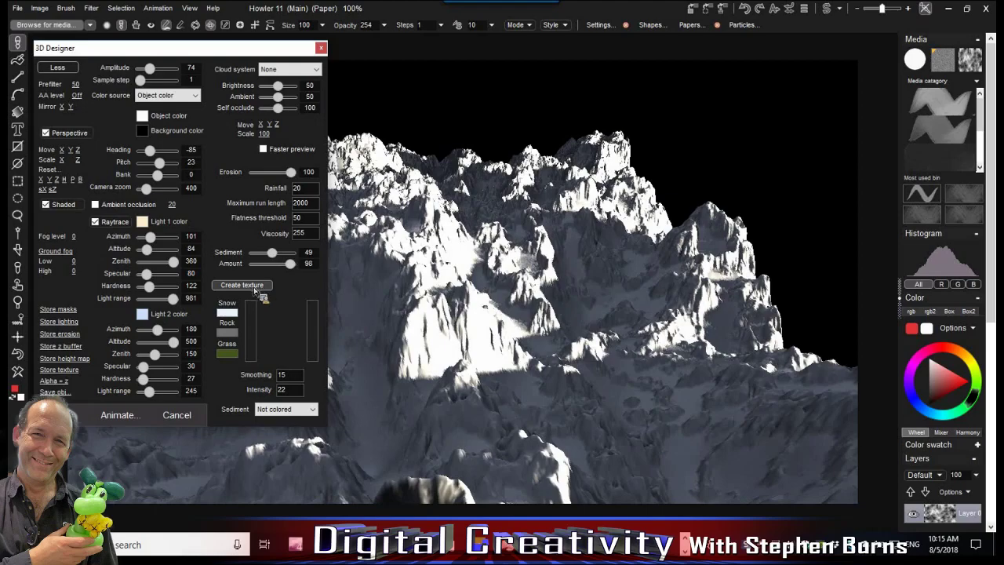
Create a snow, rock and grass texture that replaces the swap image, raise its grass line and lower its snow line
click(259, 287)
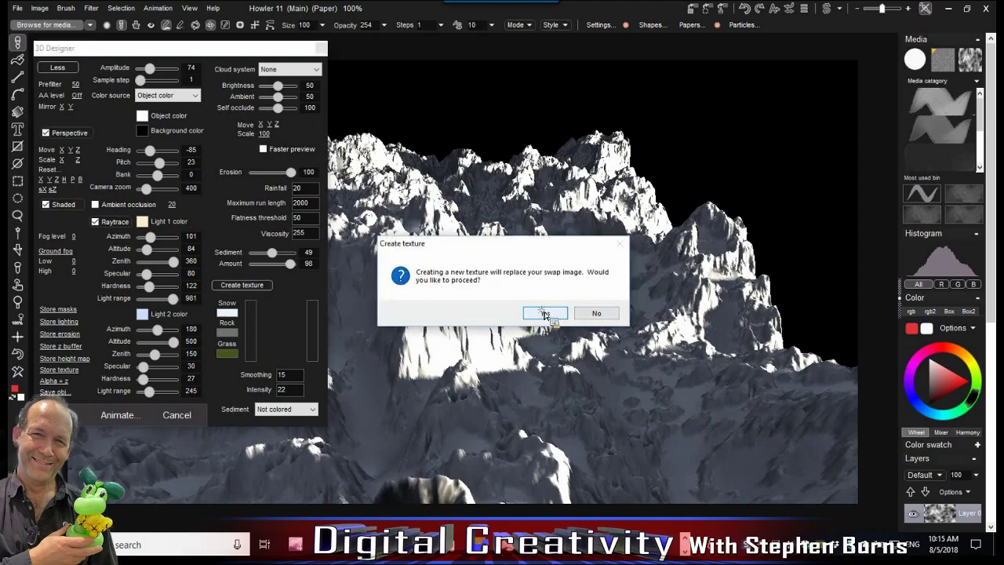
click(545, 313)
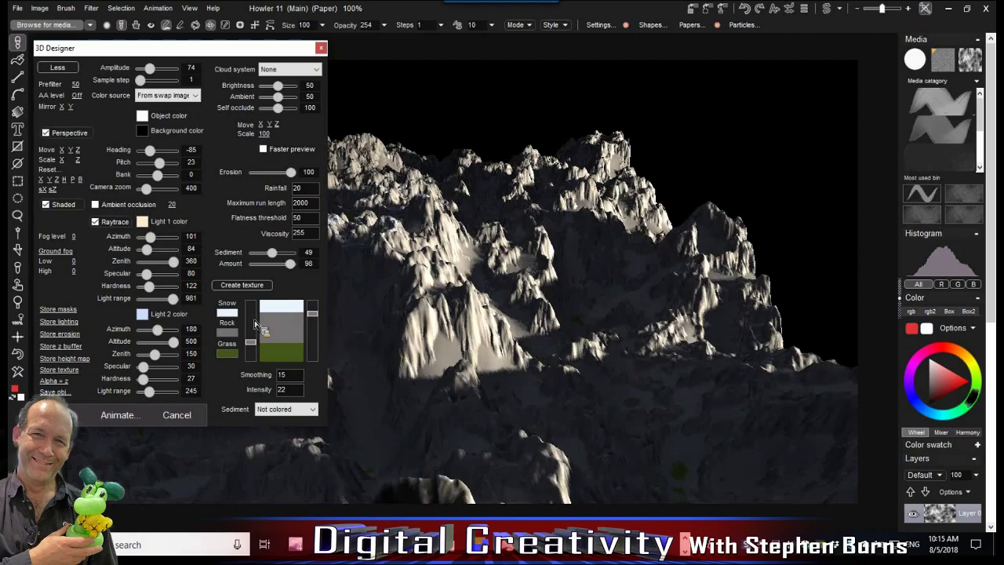
drag(252, 343, 251, 313)
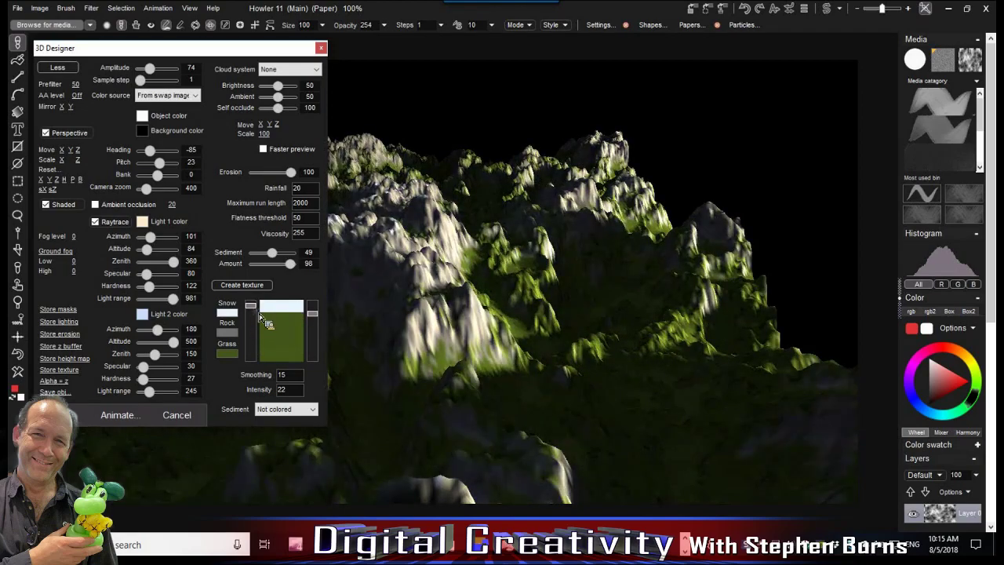
drag(317, 317, 317, 338)
click(314, 343)
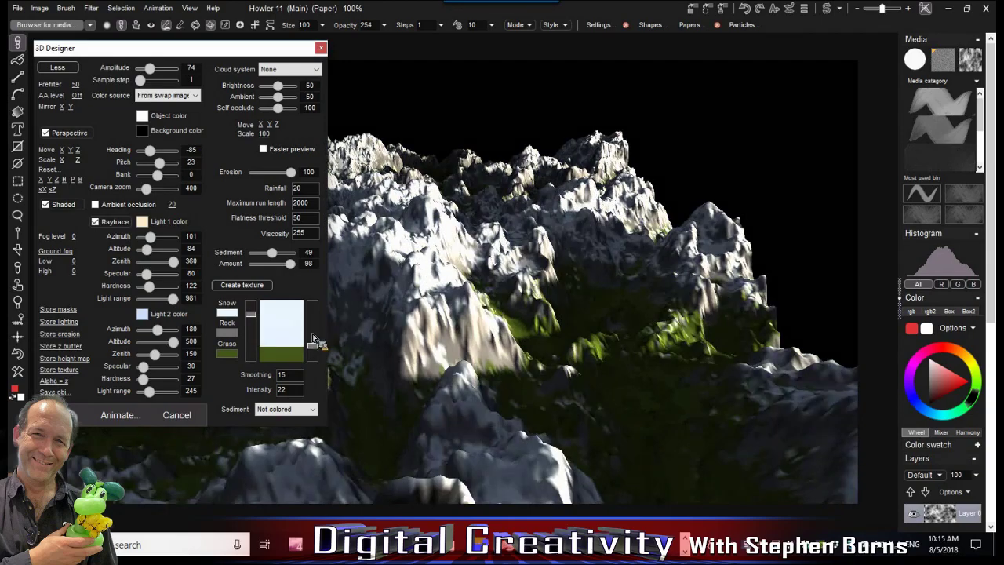
Change the texture's snow color to pure white, #FFFFFF
click(232, 317)
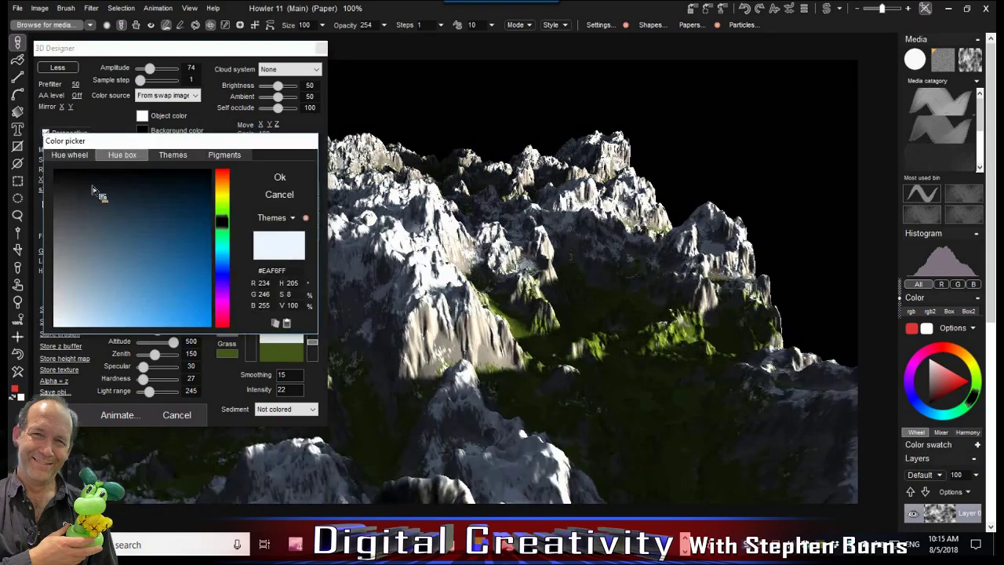
click(55, 324)
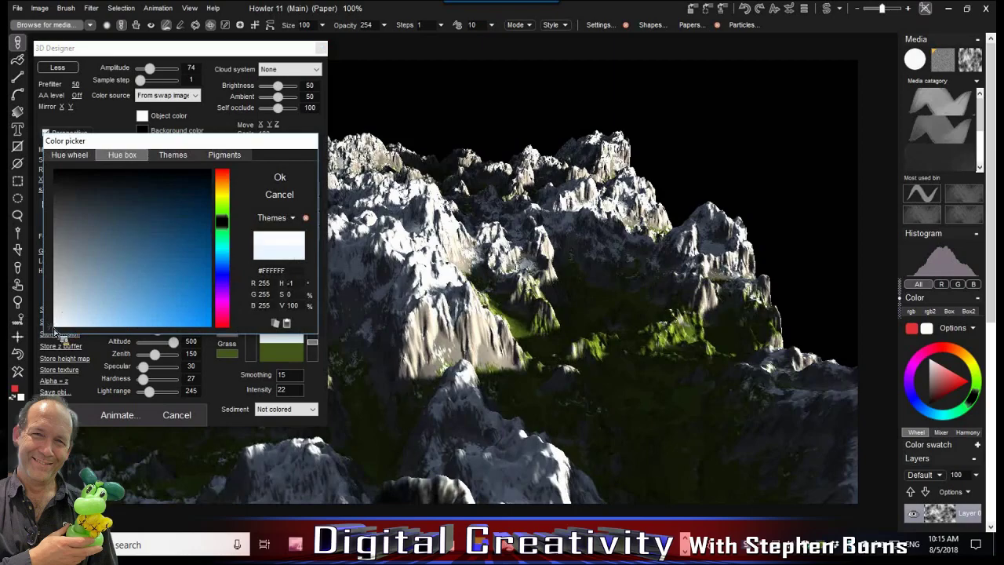
click(280, 180)
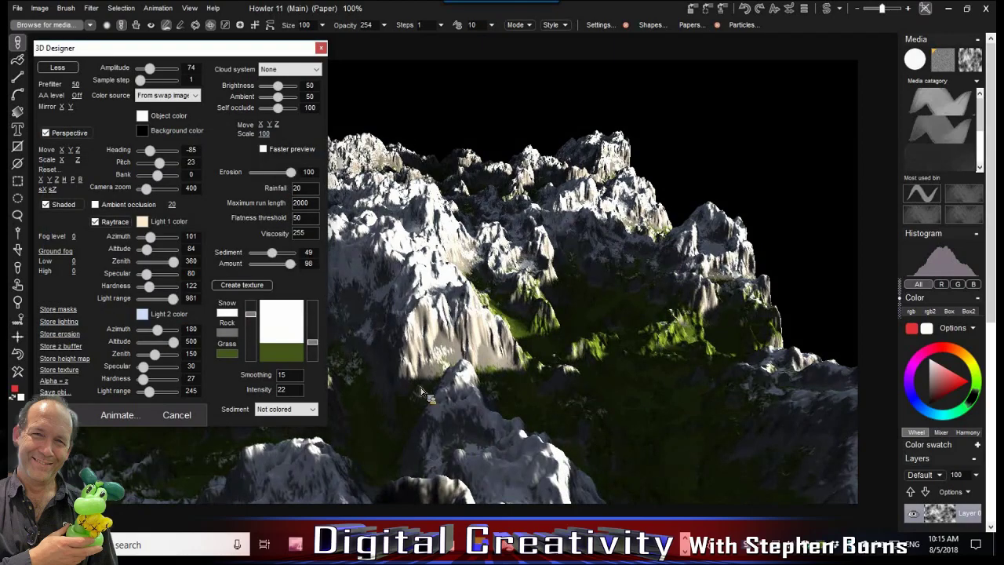
Move the 3D Designer window off the main peak and raise the texture's grass line further up the slopes
drag(761, 85, 690, 63)
mouse_move(880, 362)
mouse_down()
mouse_move(881, 339)
mouse_move(880, 357)
mouse_up()
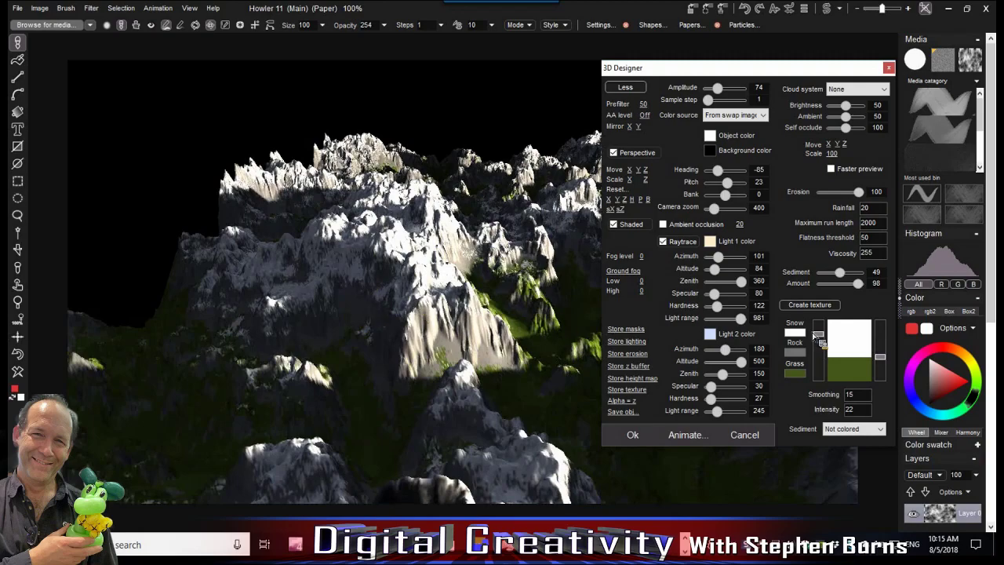
mouse_move(820, 335)
mouse_down()
mouse_move(821, 356)
mouse_move(824, 342)
mouse_up()
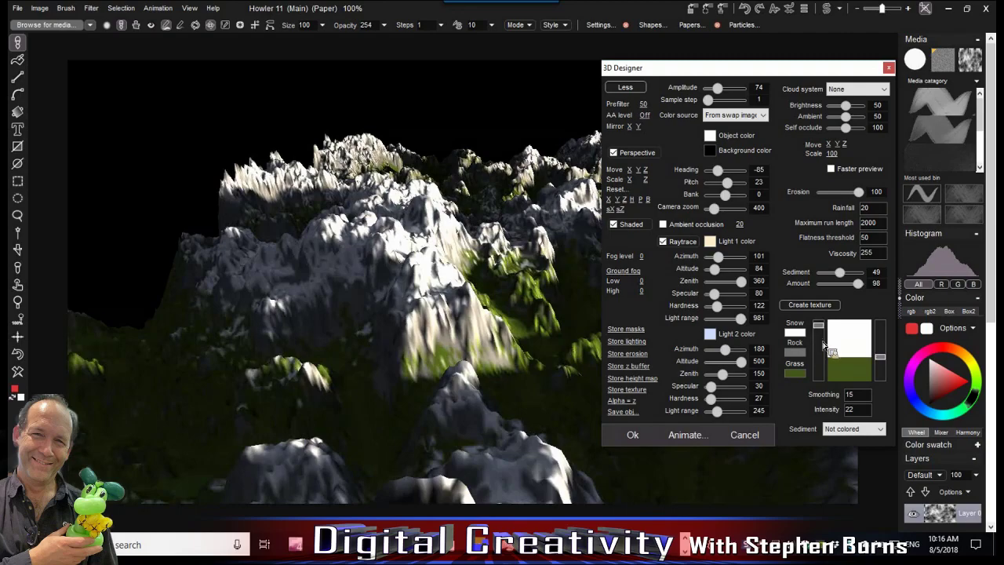
Change the texture's grass color to sandy tan, #DBB672
click(803, 373)
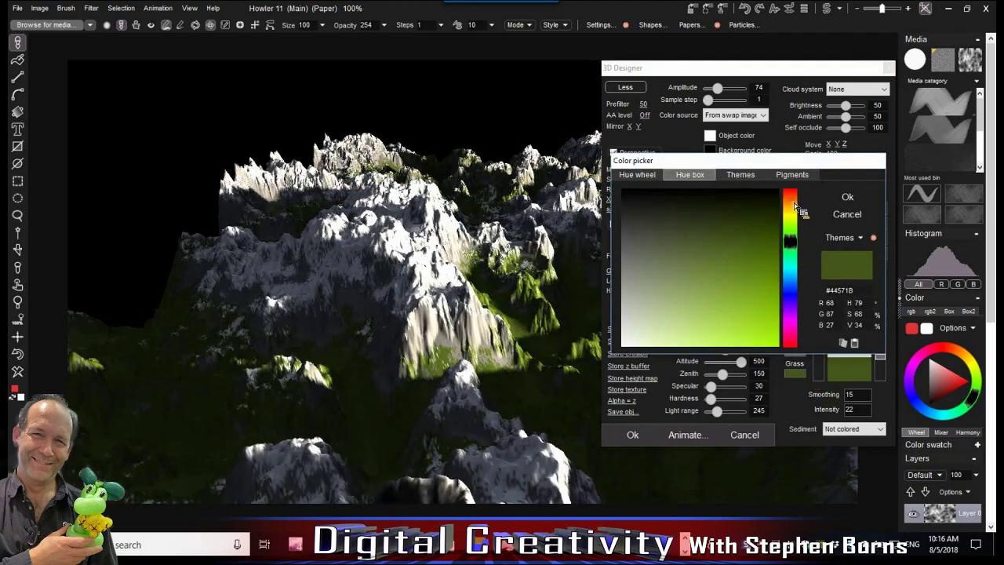
click(790, 208)
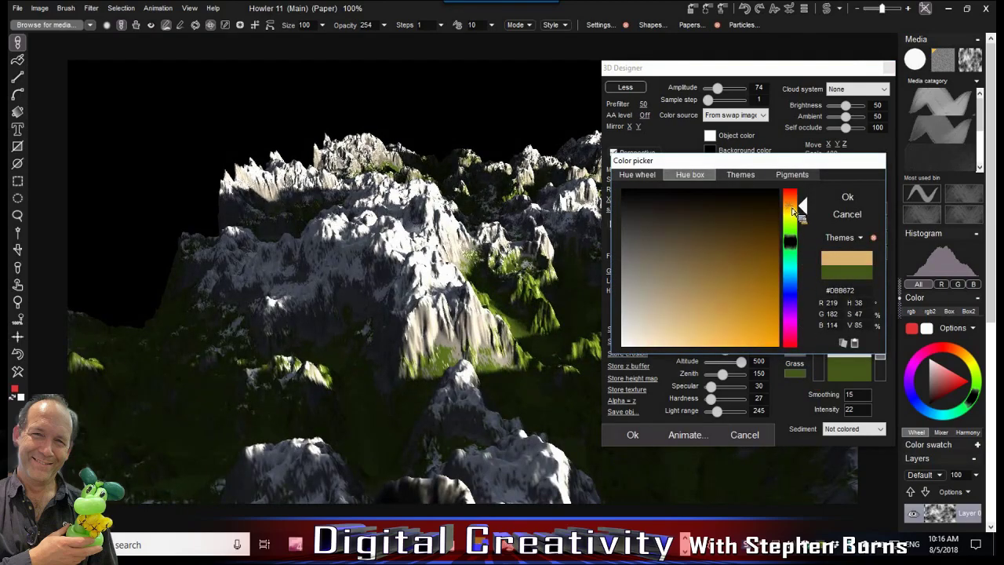
click(847, 197)
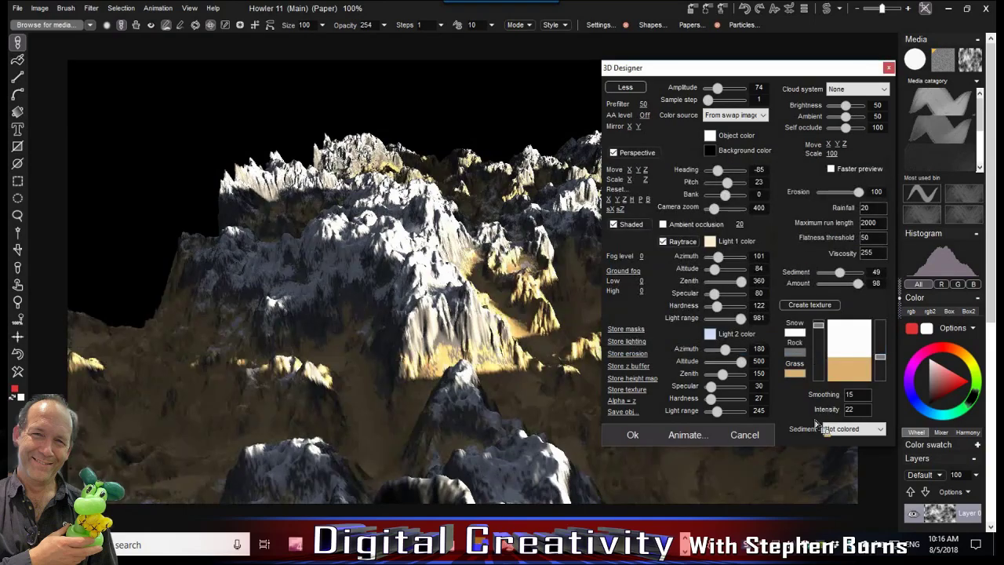
Try a Light 2 light range of 339 on the terrain, then cancel the 3D Designer
click(722, 412)
click(720, 412)
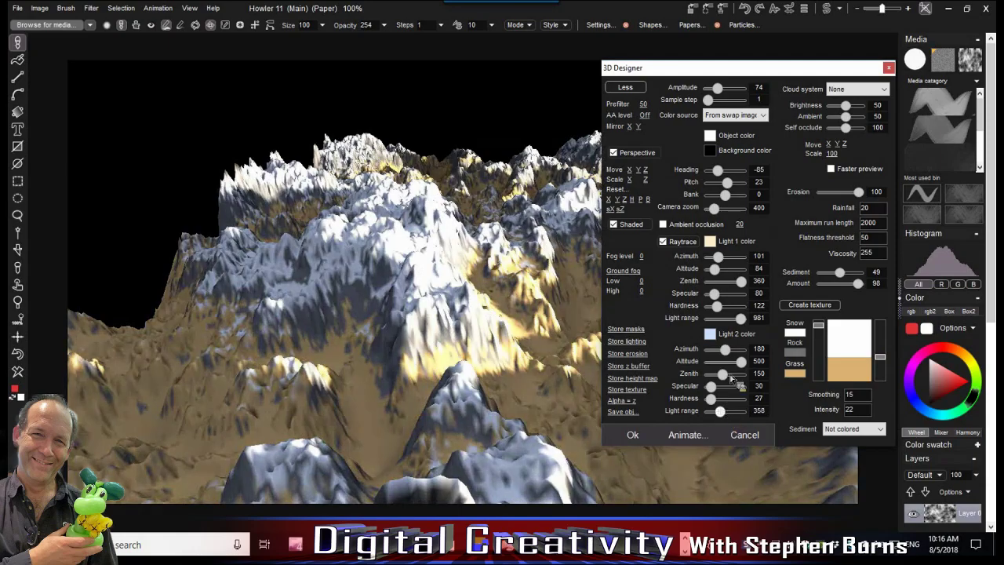
drag(742, 69, 719, 52)
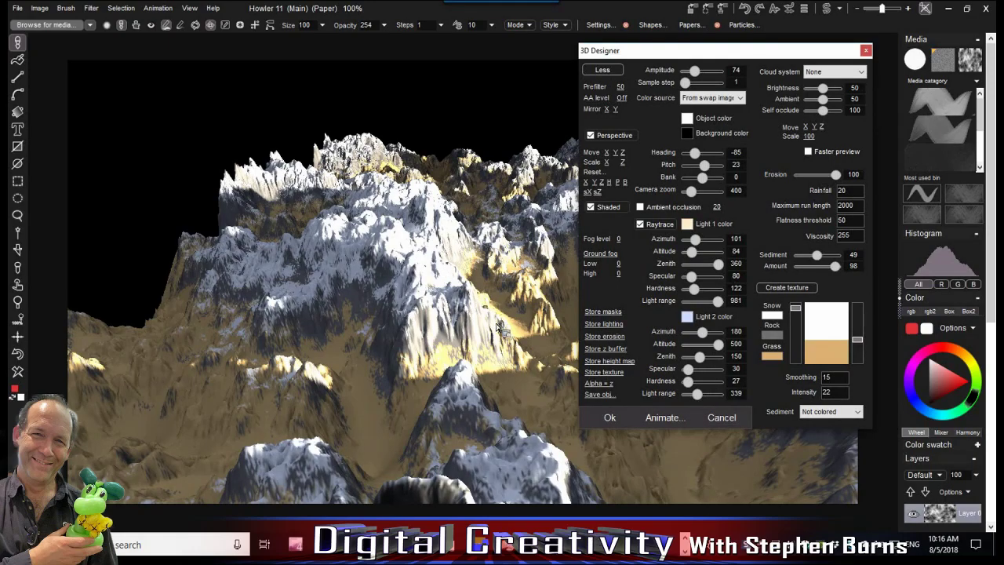
click(722, 418)
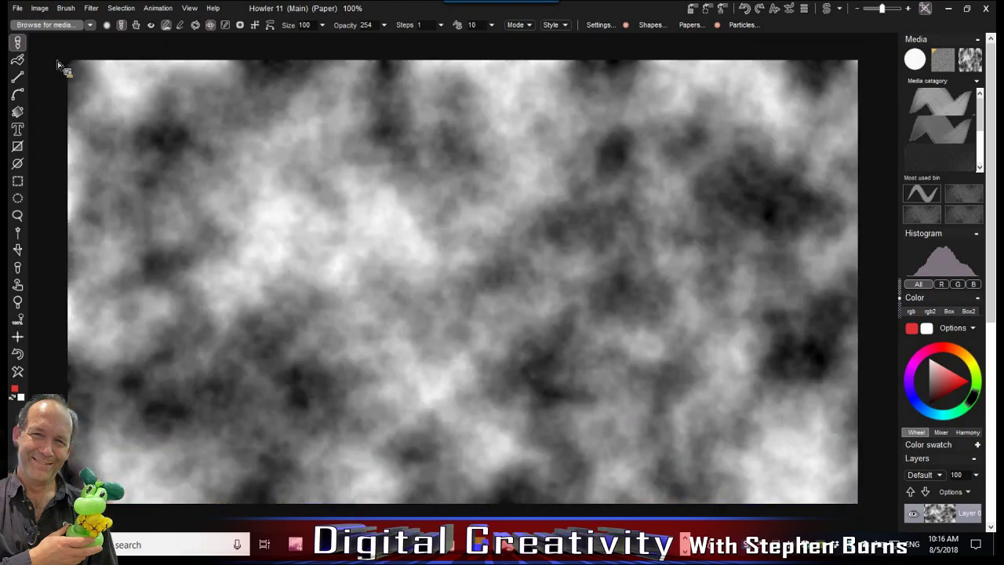
Cover the plasma image with a vertical white-to-black linear gradient, black along the bottom edge and white along the top
click(24, 116)
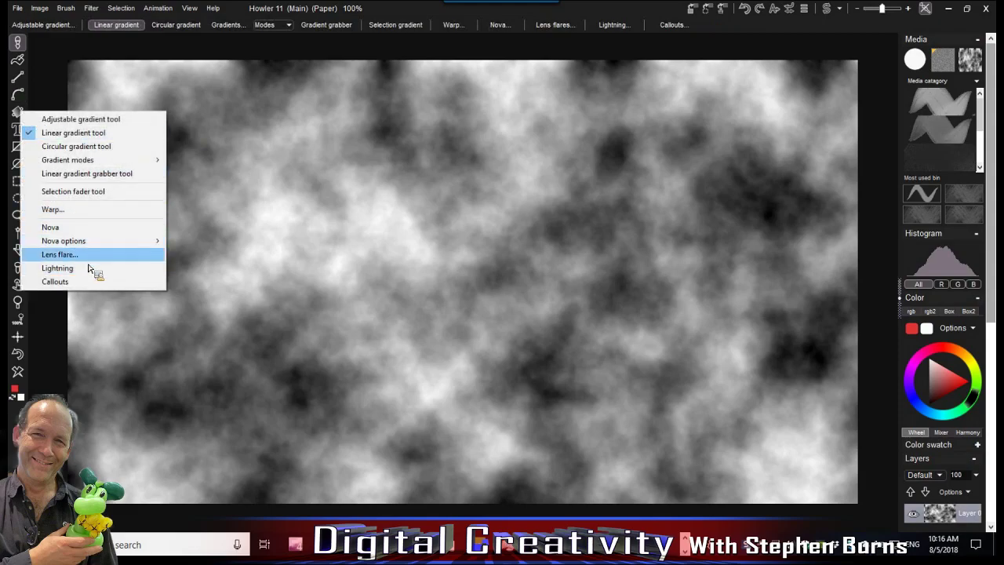
click(77, 136)
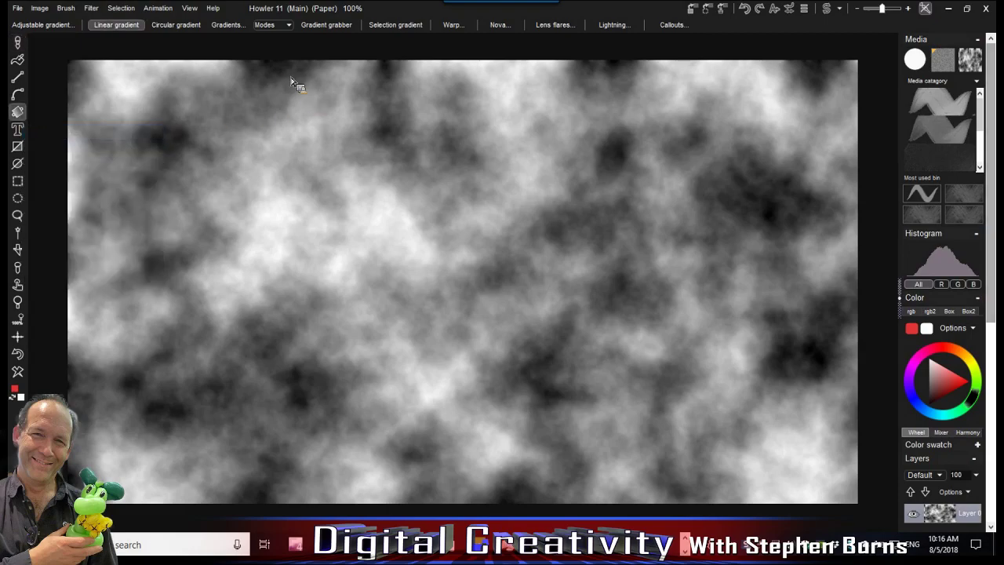
click(227, 24)
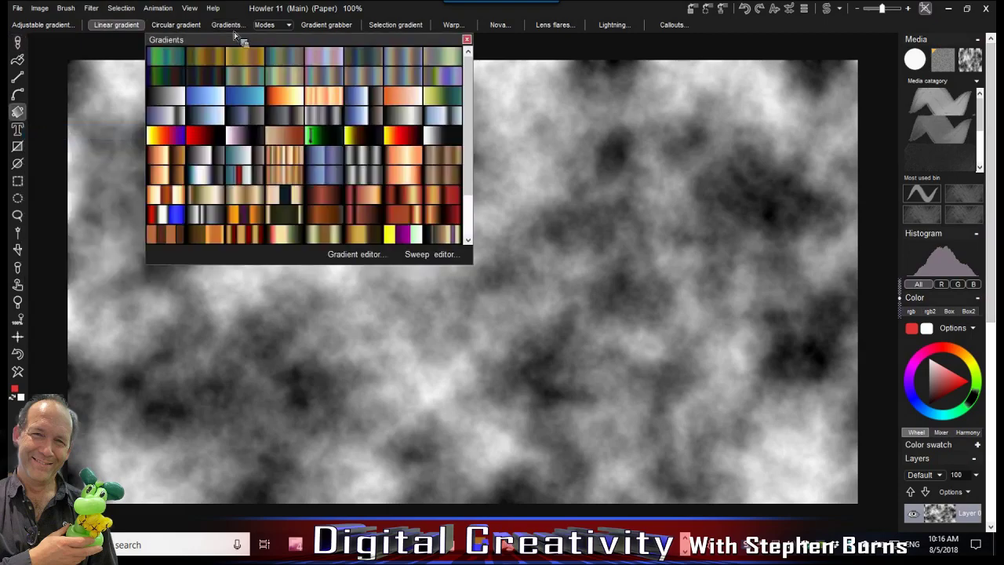
click(167, 98)
drag(424, 506, 430, 232)
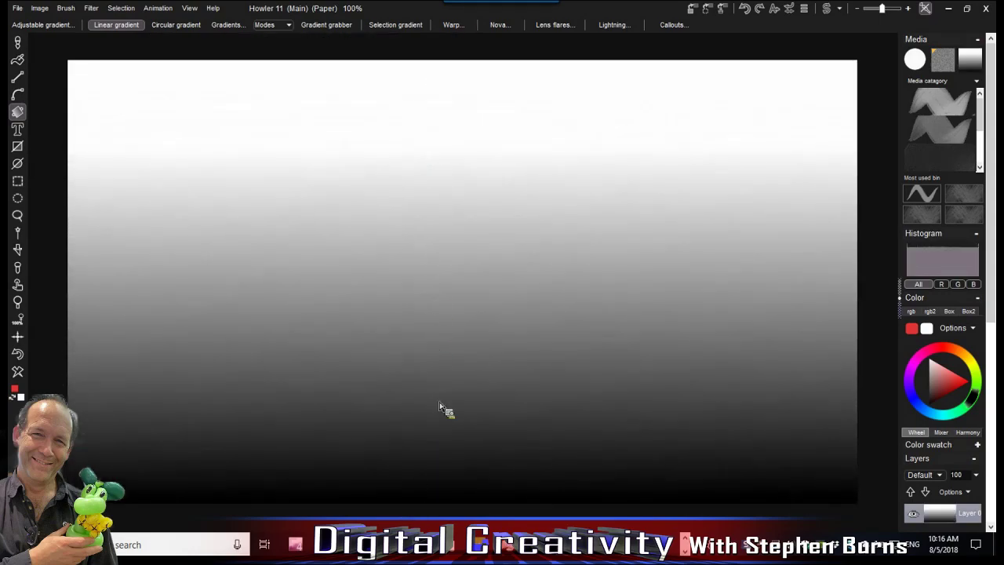
drag(430, 428, 437, 152)
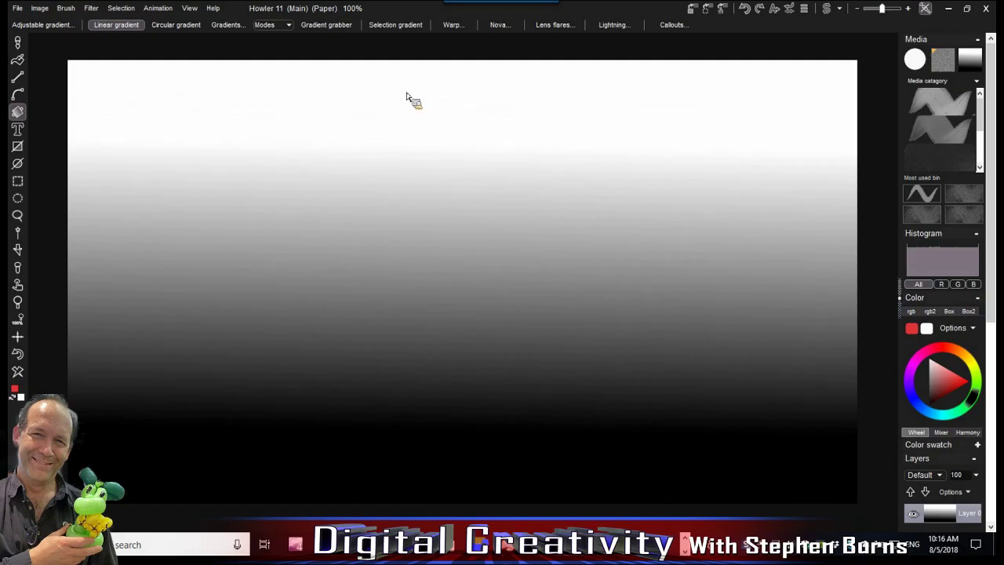
Render two-tone white and black plasma noise over the gradient in Difference mode at scale 8
click(91, 8)
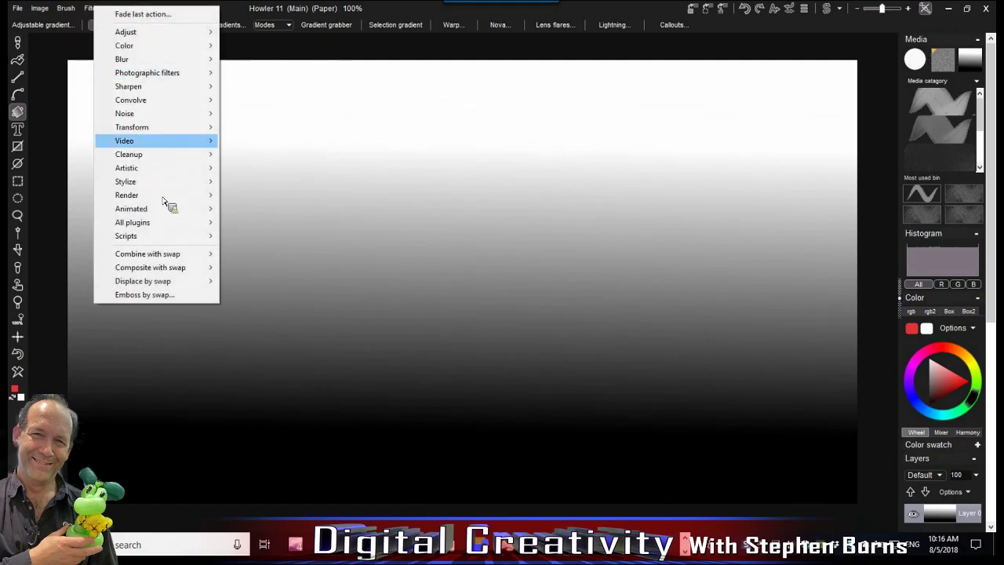
mouse_move(165, 198)
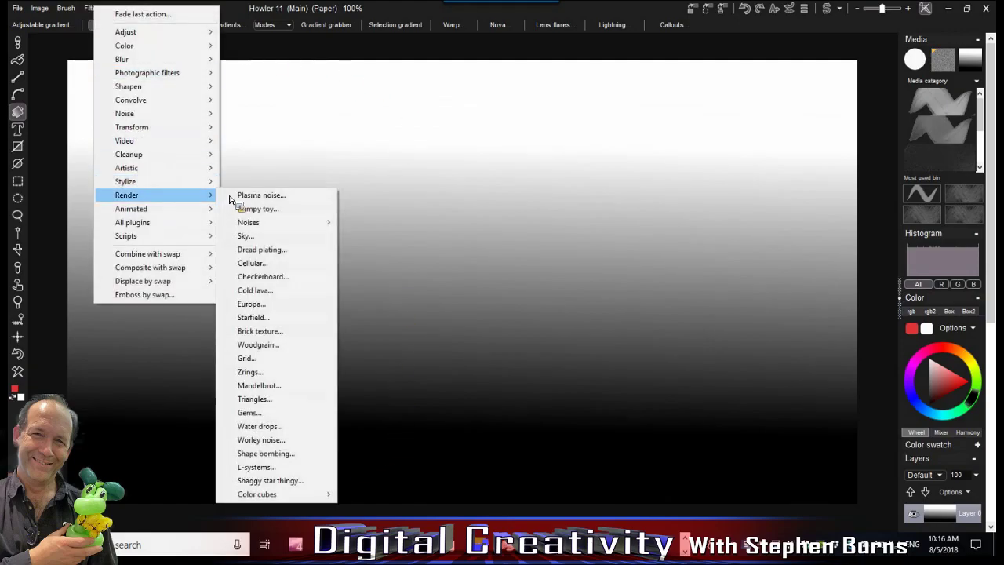
click(276, 201)
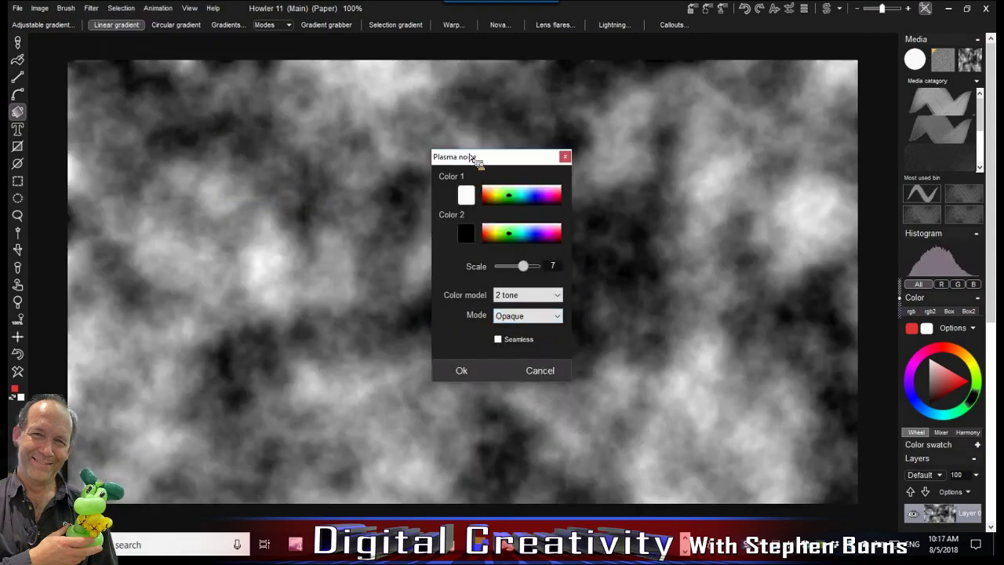
drag(617, 154, 677, 287)
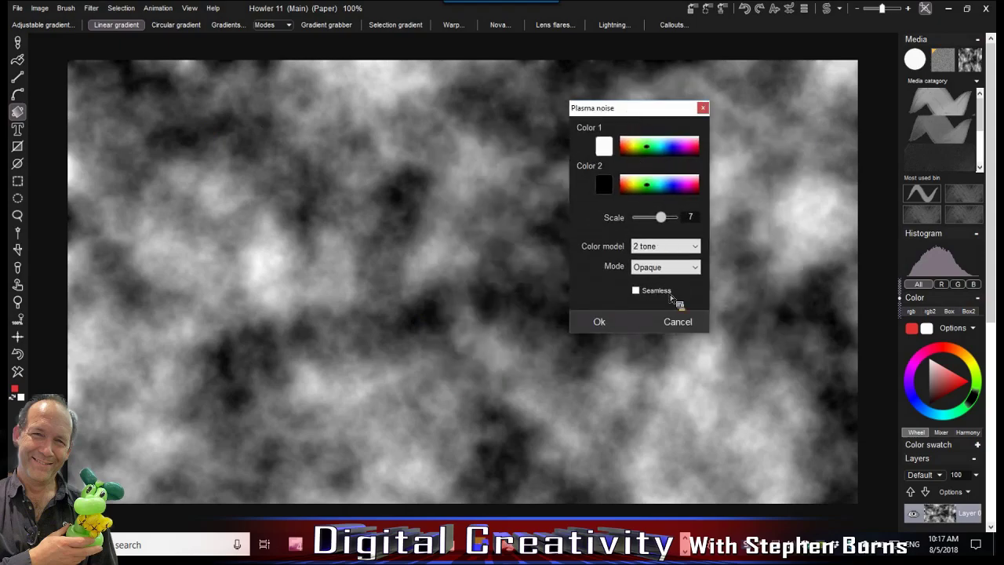
click(685, 269)
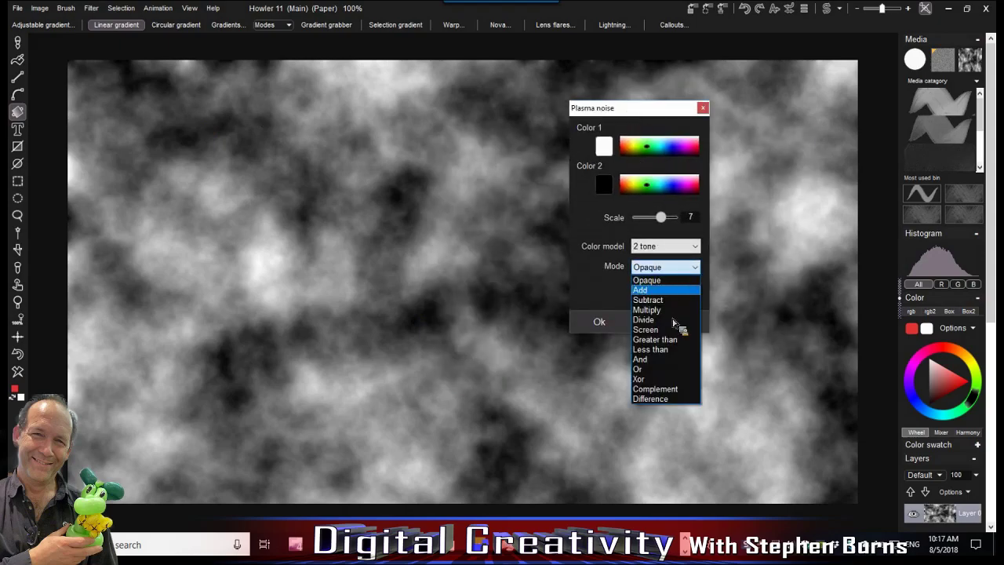
click(659, 400)
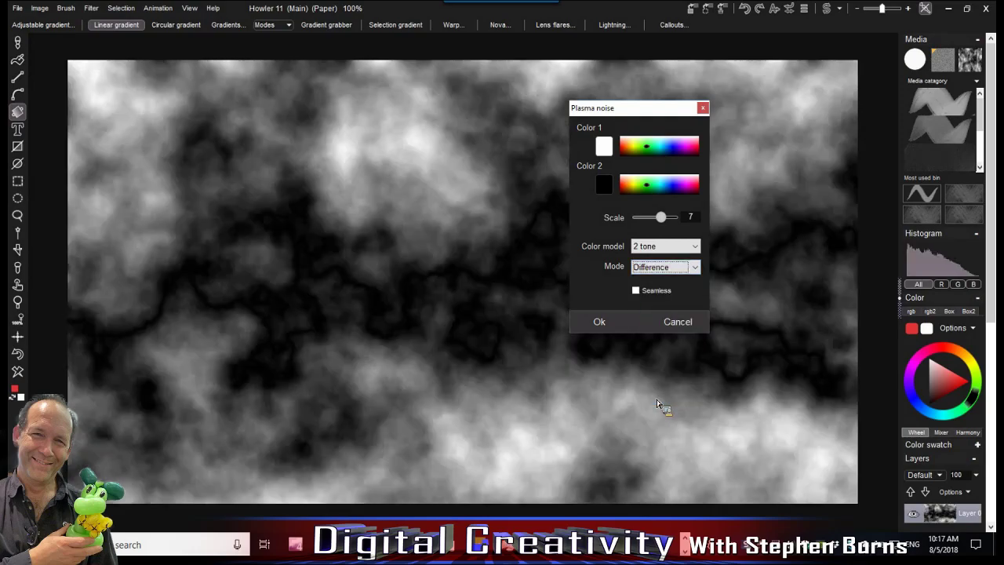
drag(643, 114, 173, 78)
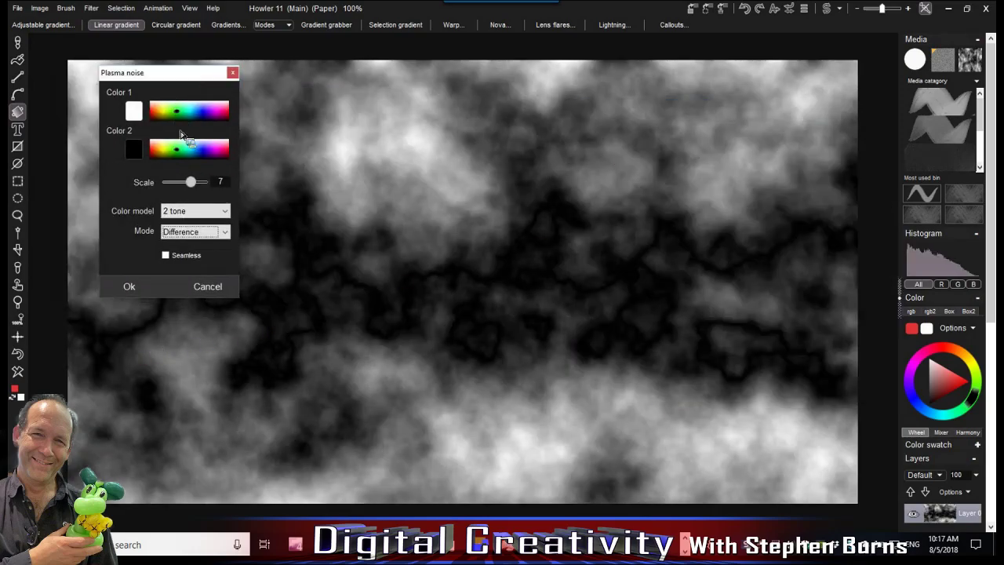
click(196, 184)
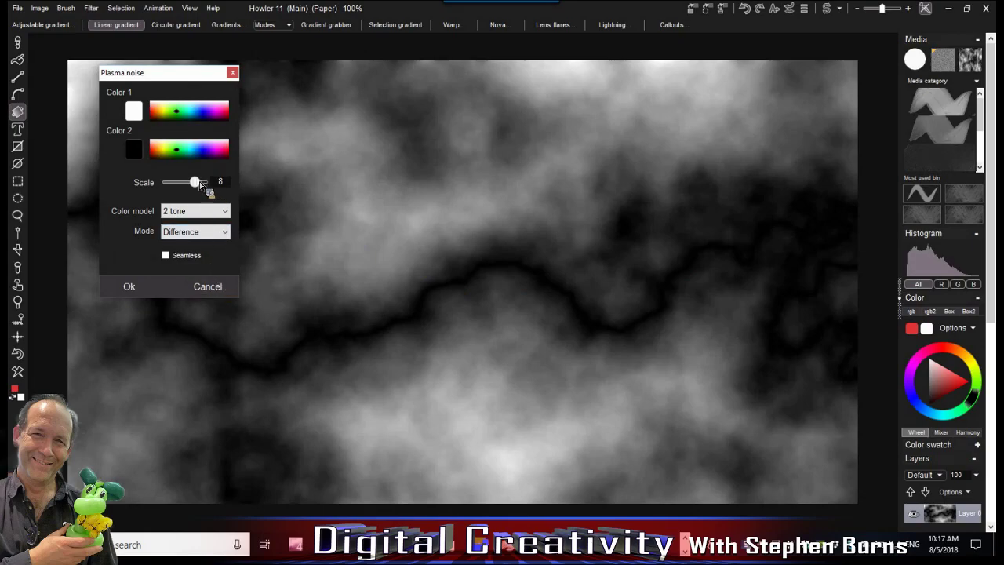
click(127, 289)
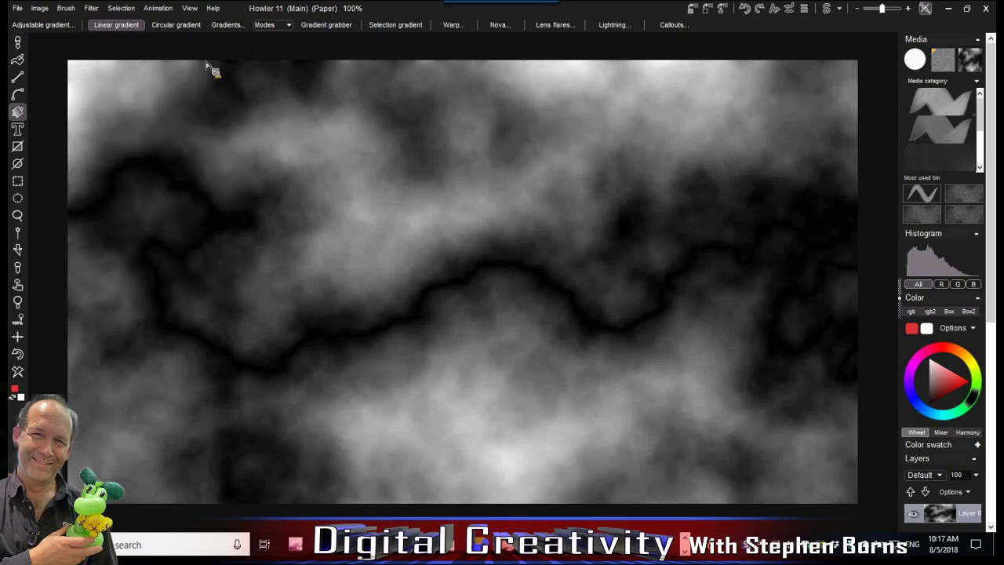
Try plasma noise in Complement mode at scale 8 over the image, then undo it
click(91, 8)
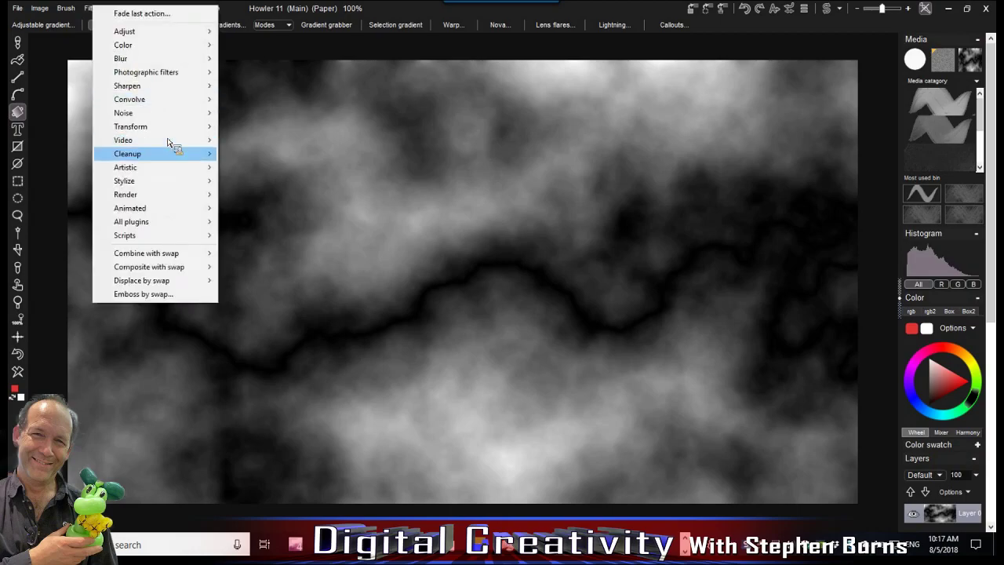
mouse_move(165, 126)
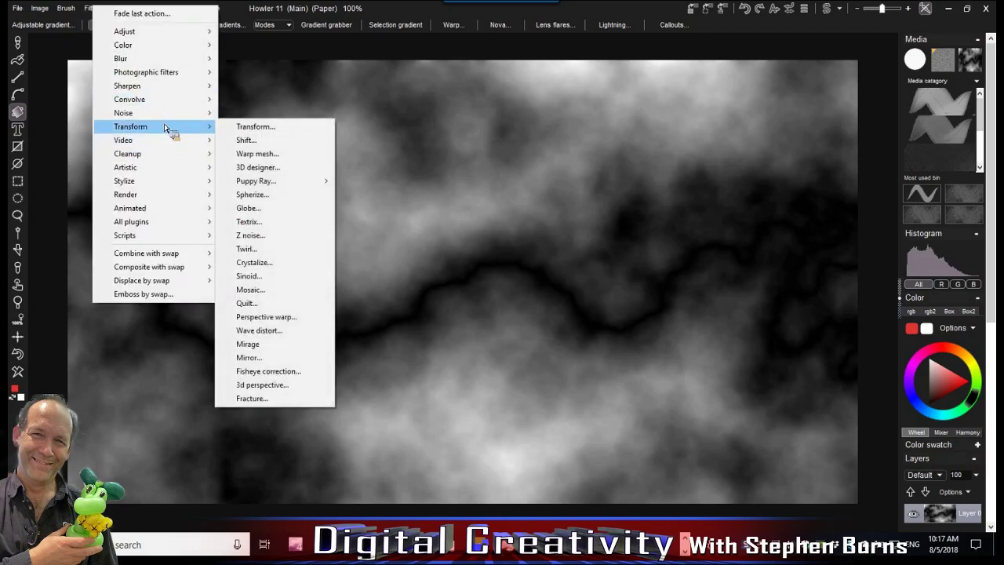
mouse_move(157, 195)
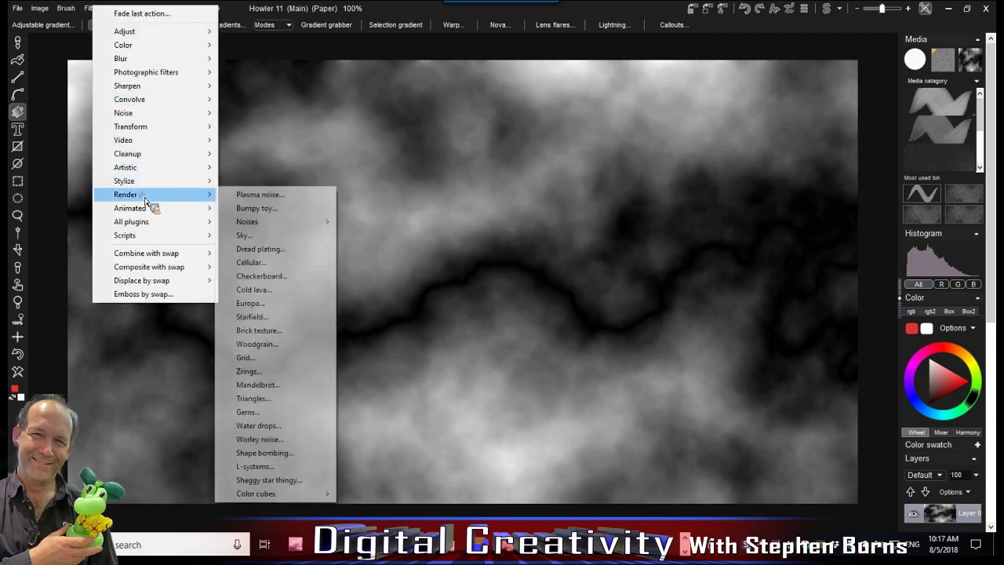
click(280, 197)
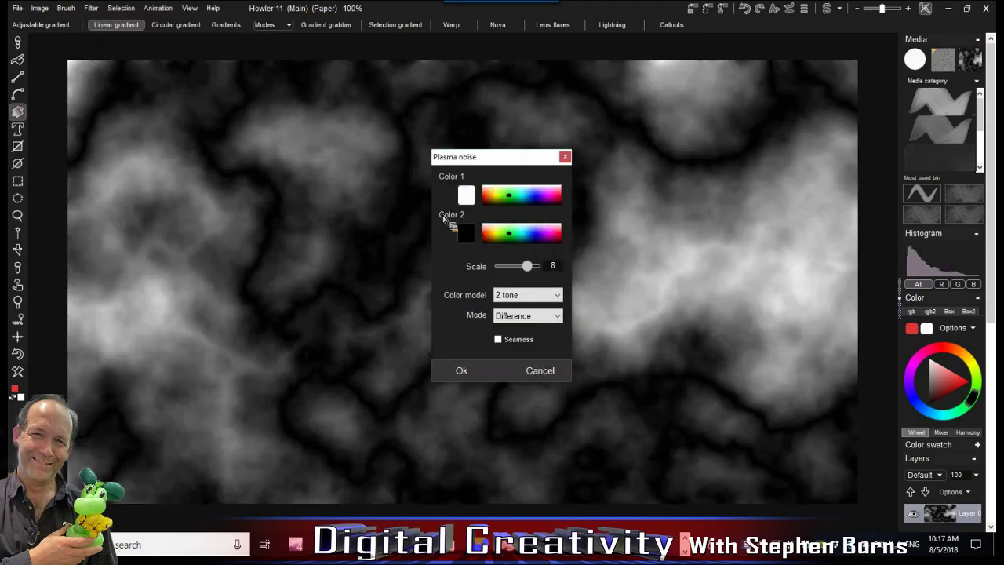
click(529, 316)
click(531, 435)
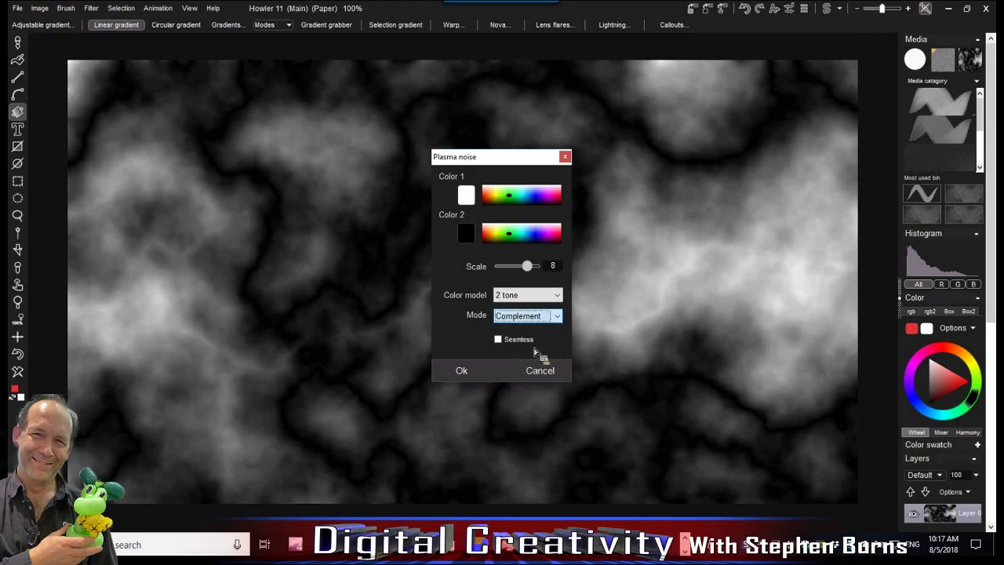
drag(510, 157, 297, 148)
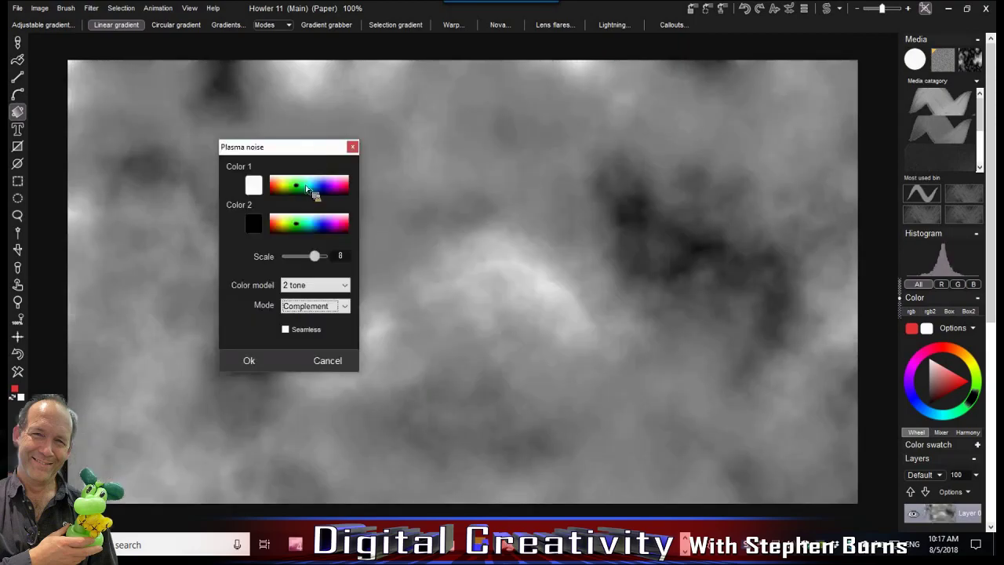
click(320, 258)
click(247, 361)
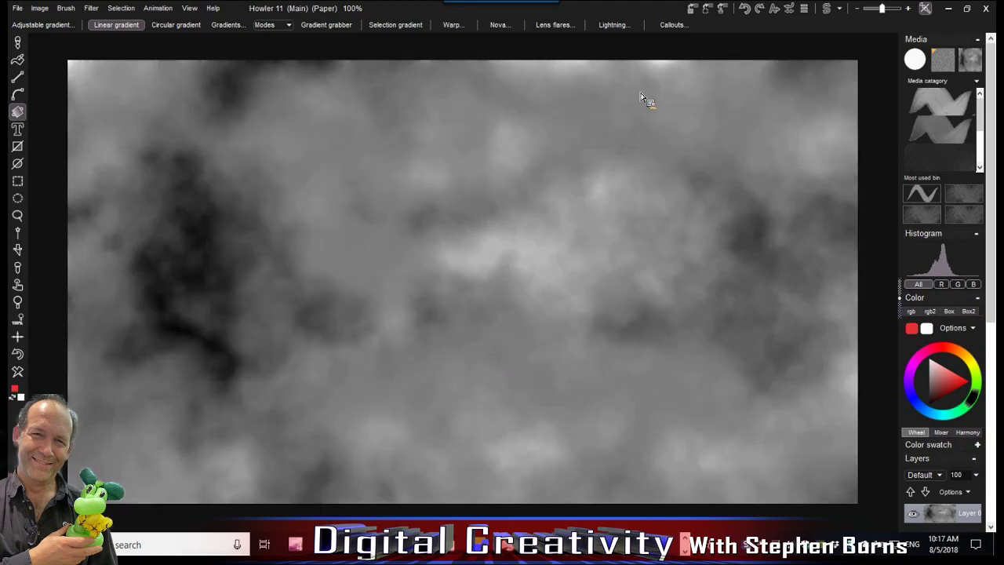
click(789, 10)
drag(835, 46, 619, 33)
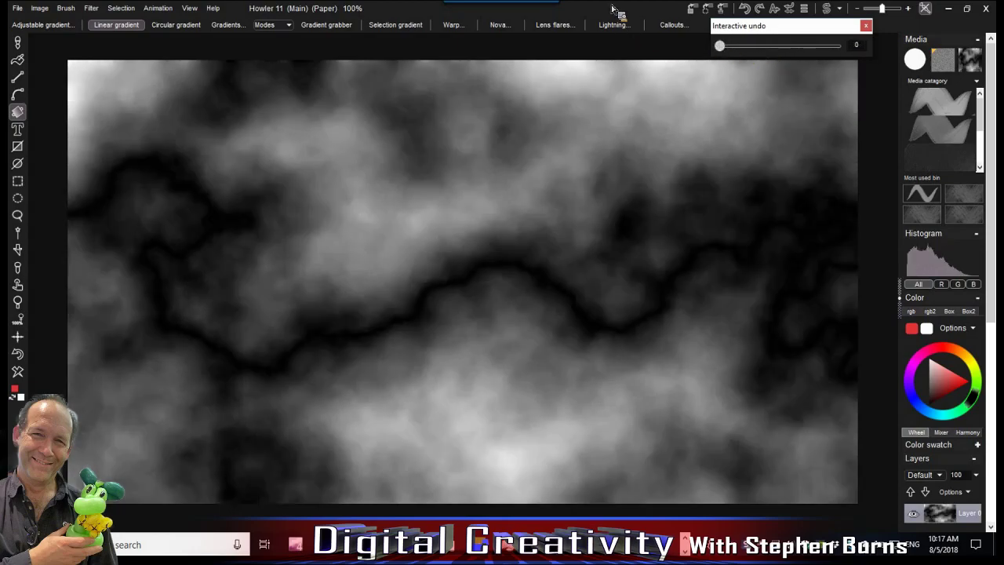
Blend another two-tone plasma noise into the image in Less than mode at scale 8
click(91, 8)
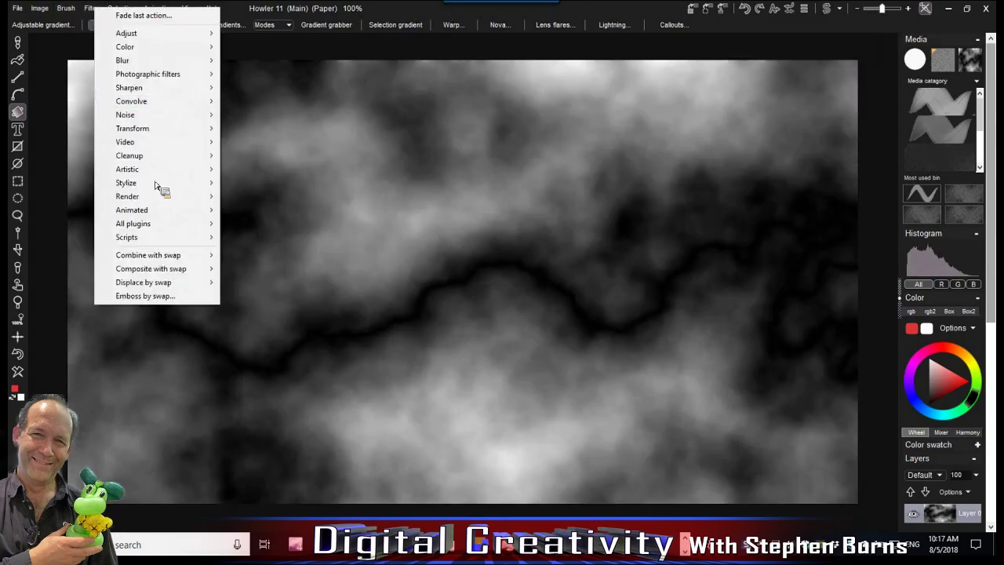
mouse_move(157, 197)
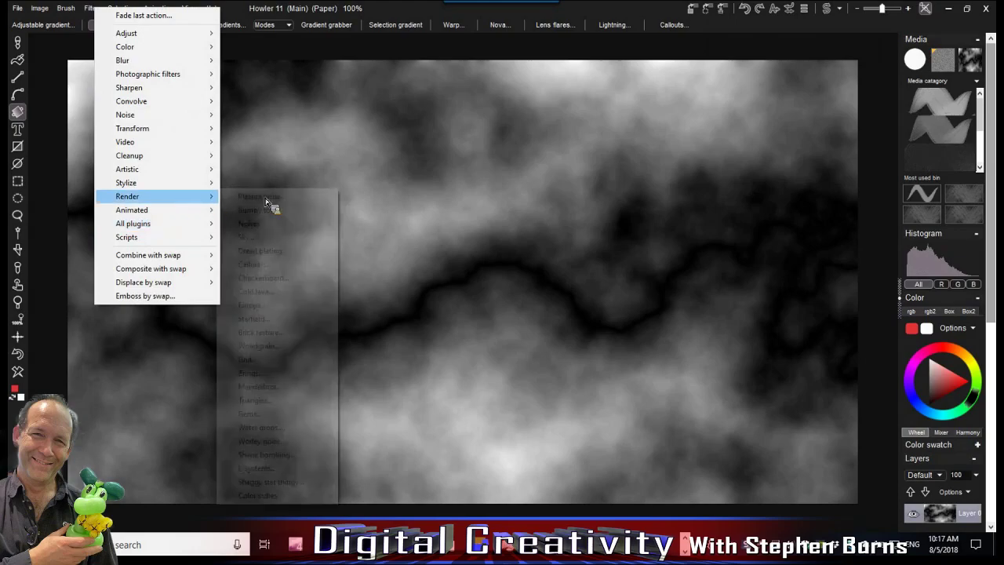
click(302, 198)
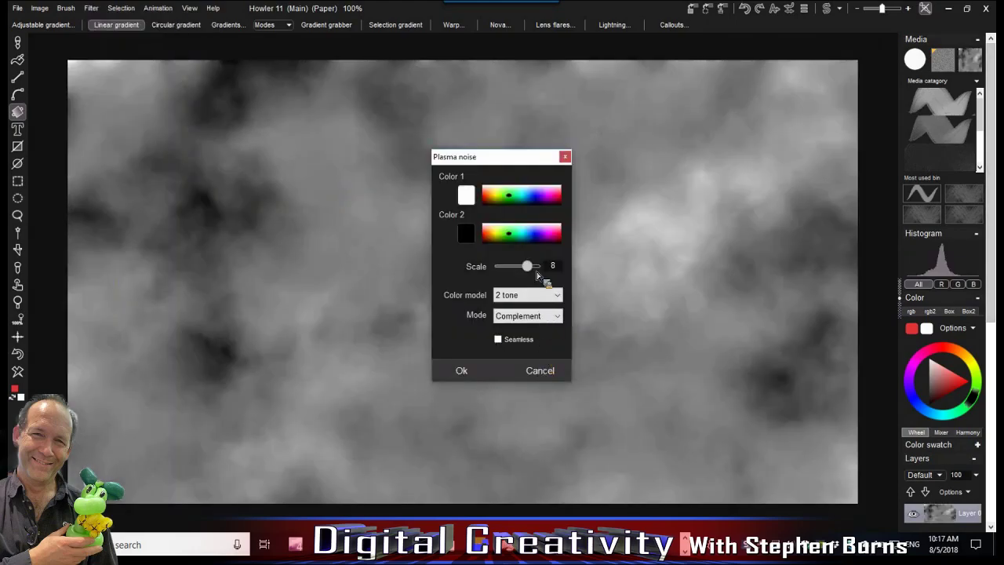
click(525, 317)
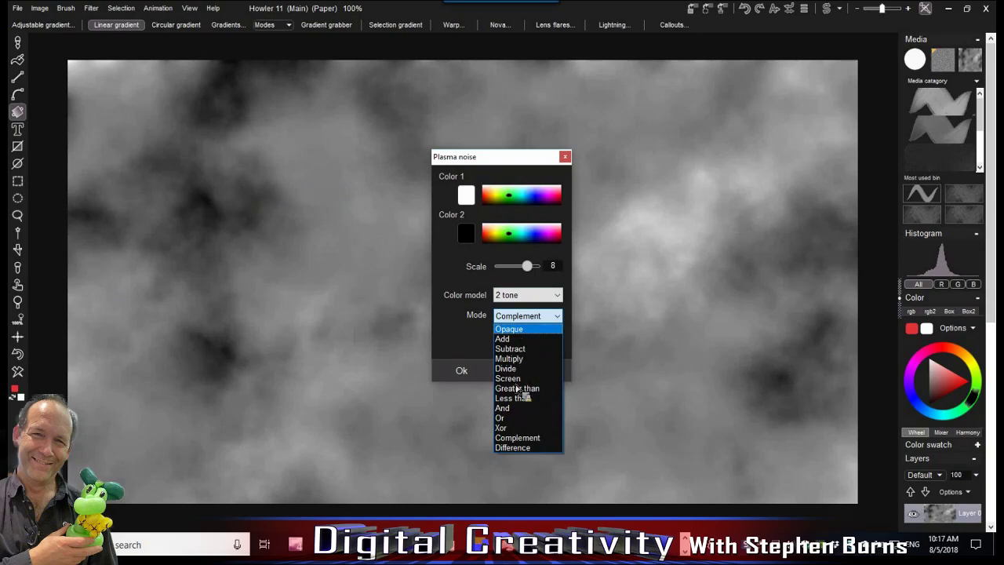
click(519, 398)
drag(519, 163, 265, 141)
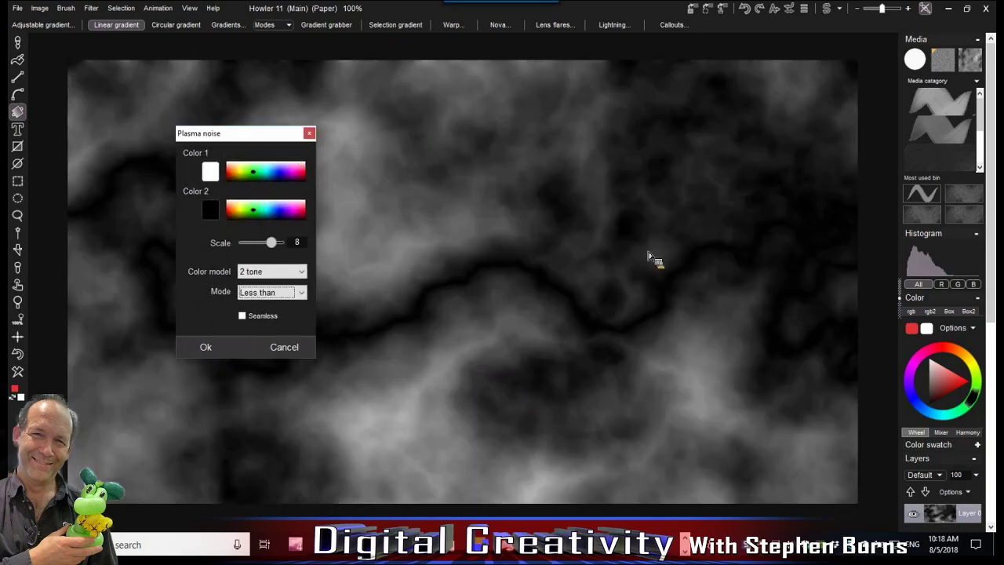
click(210, 350)
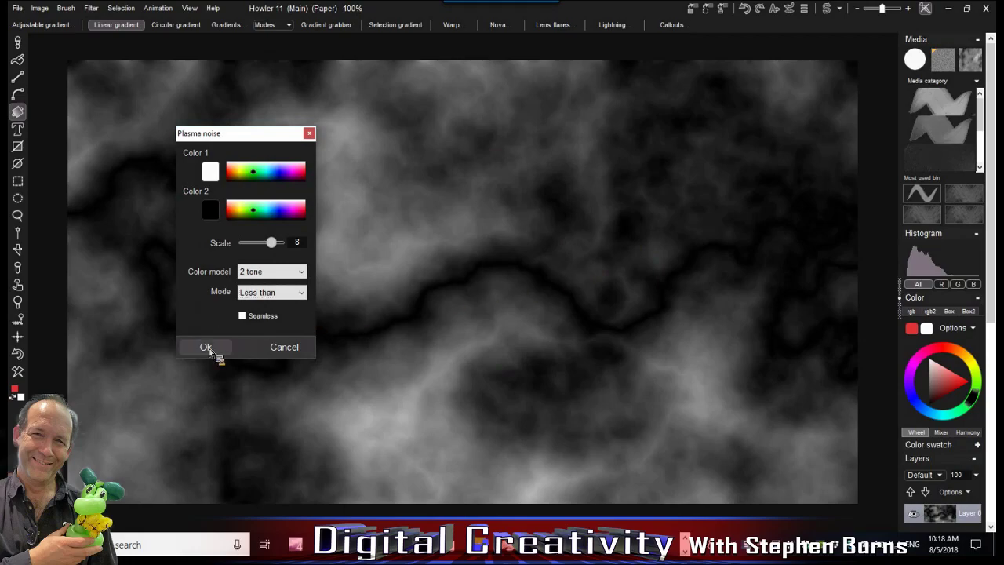
Examine the tonal detail of the combined plasma image around the dark winding channel, close up and as a whole
scroll(673, 227, up, 5)
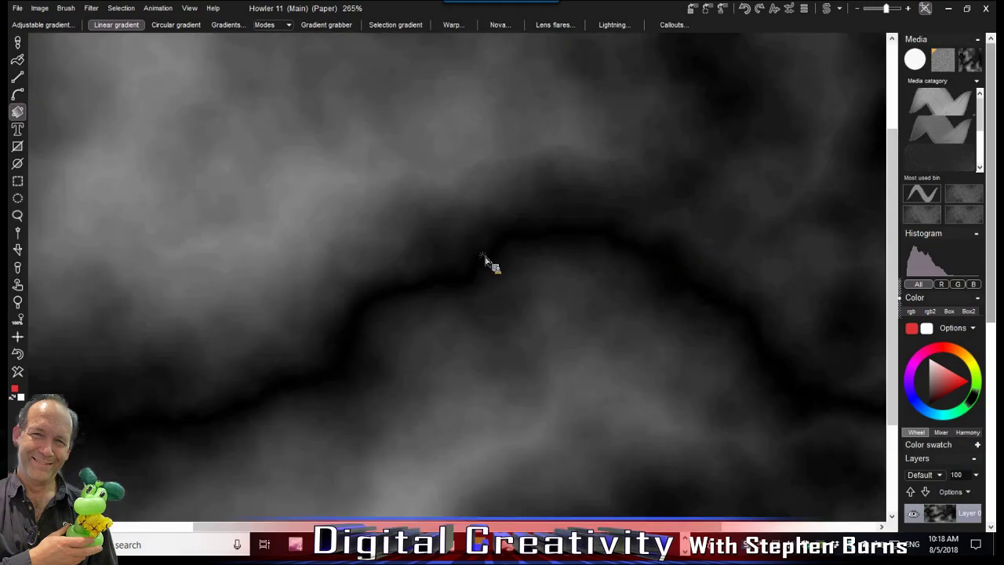
scroll(311, 332, down, 3)
scroll(453, 291, up, 5)
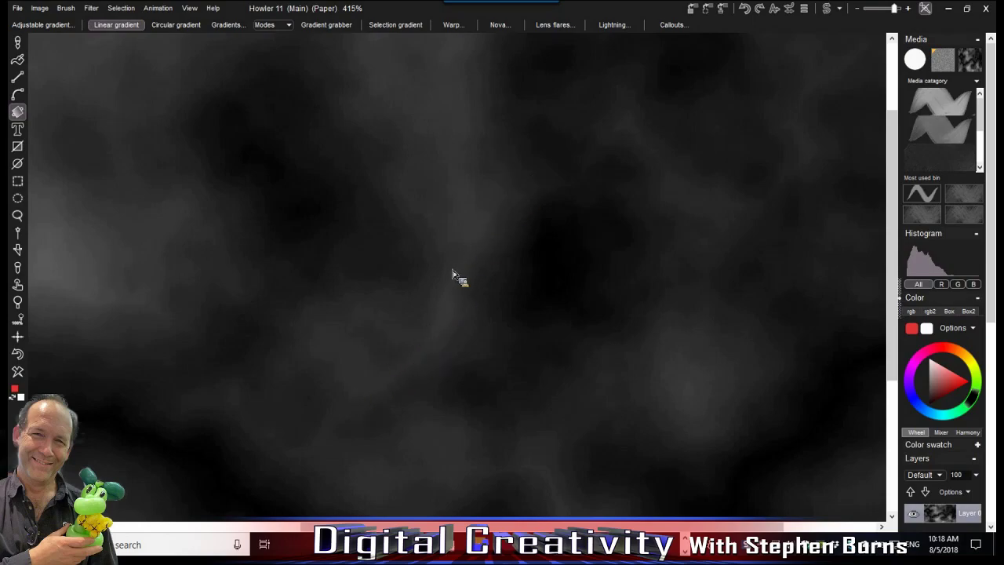
scroll(472, 262, up, 2)
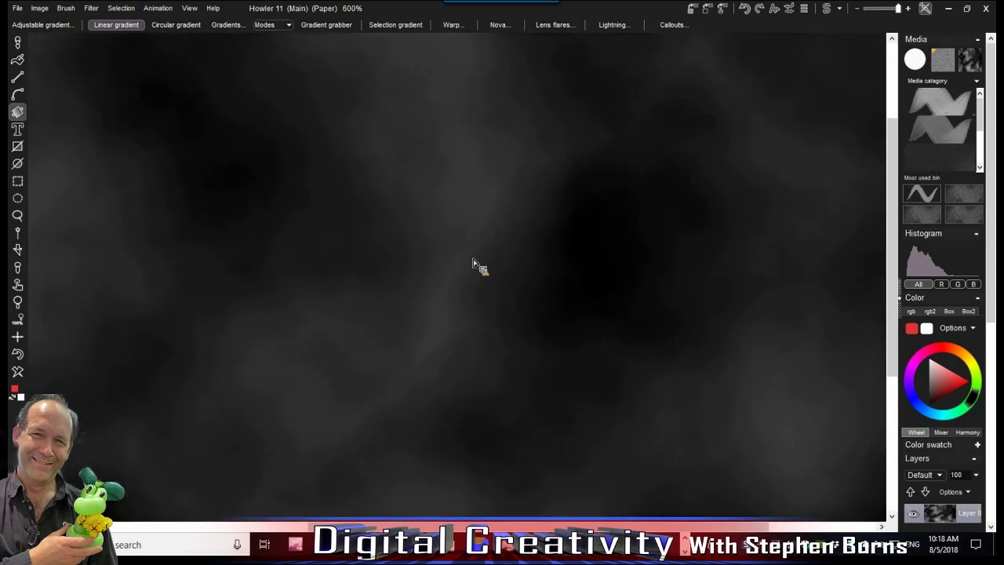
scroll(483, 248, down, 5)
scroll(481, 247, down, 2)
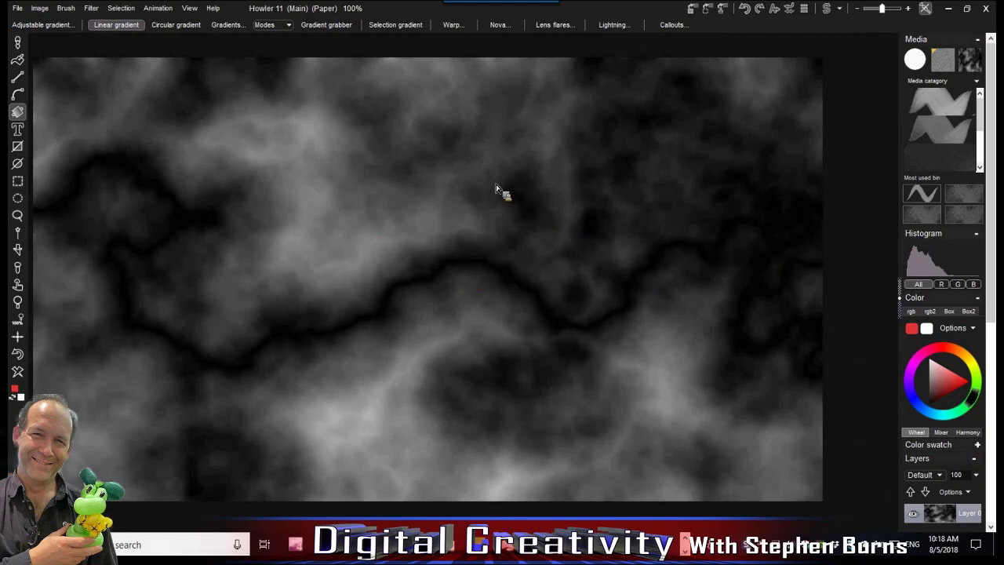
scroll(434, 209, down, 4)
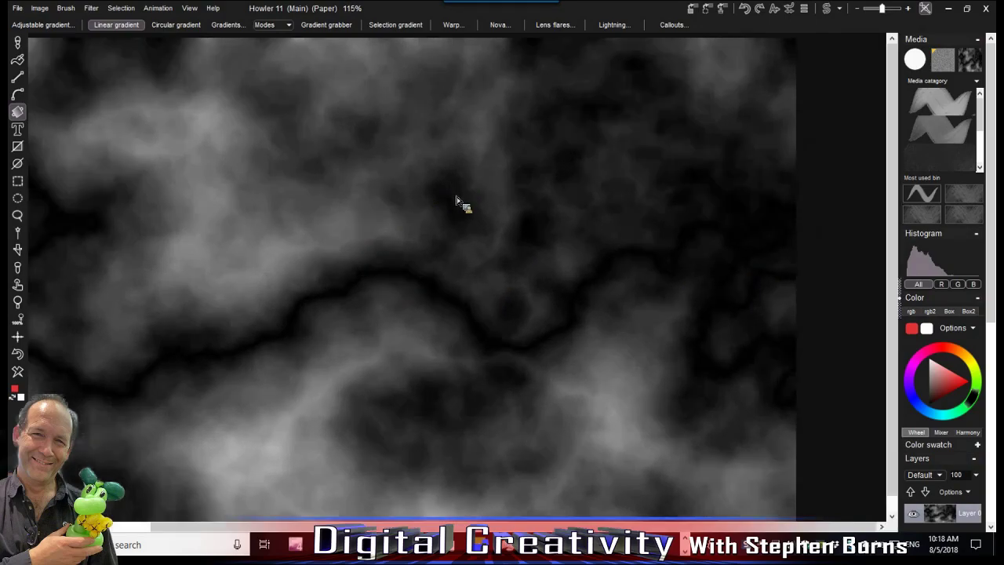
scroll(343, 221, up, 3)
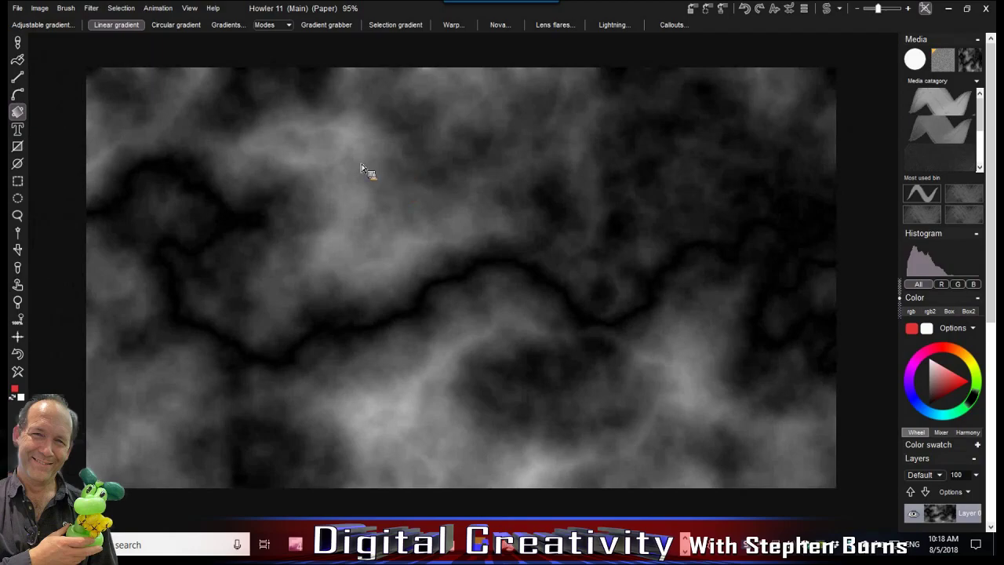
Store the combined plasma image as the swap image and move its preview window off the main picture area
click(695, 10)
drag(138, 307, 70, 437)
Render a starfield over the main image with star size 27, distribution 905, red 165 and green 114
click(93, 9)
mouse_move(169, 226)
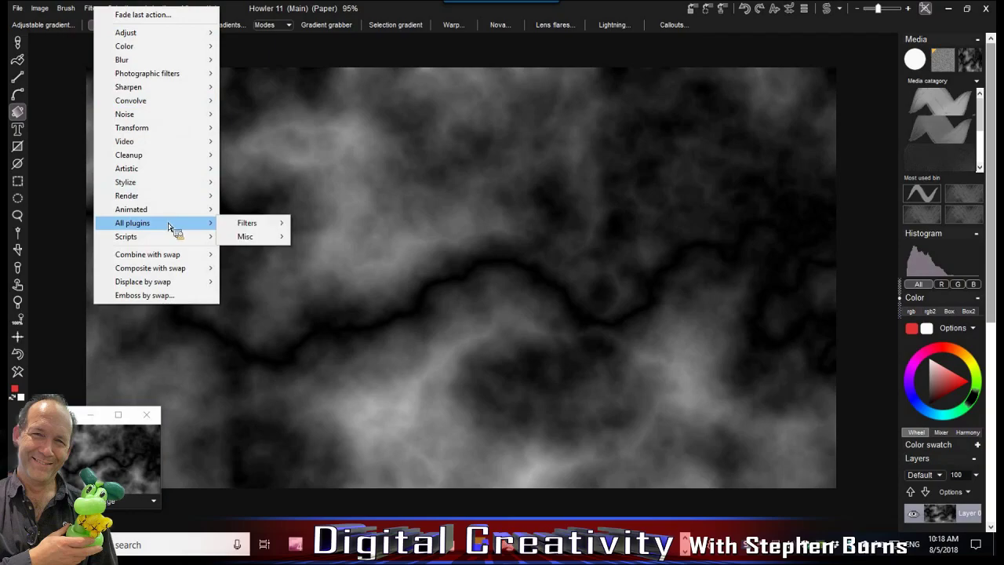
mouse_move(165, 198)
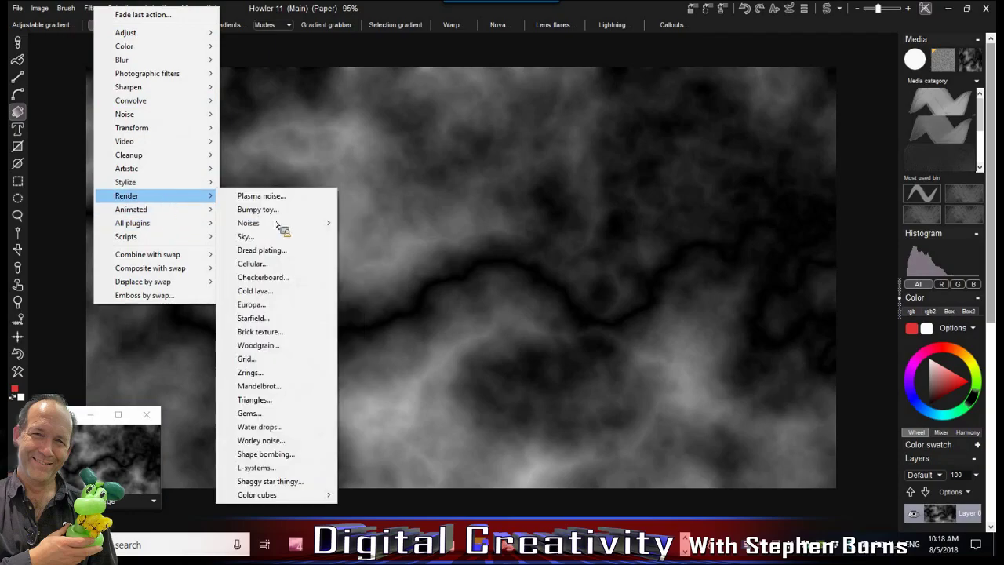
click(272, 318)
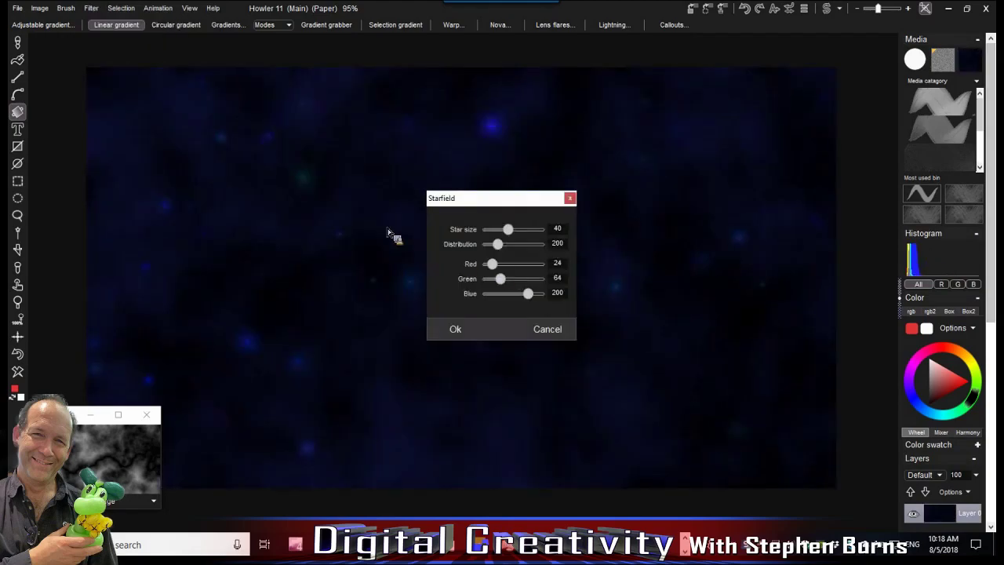
click(529, 230)
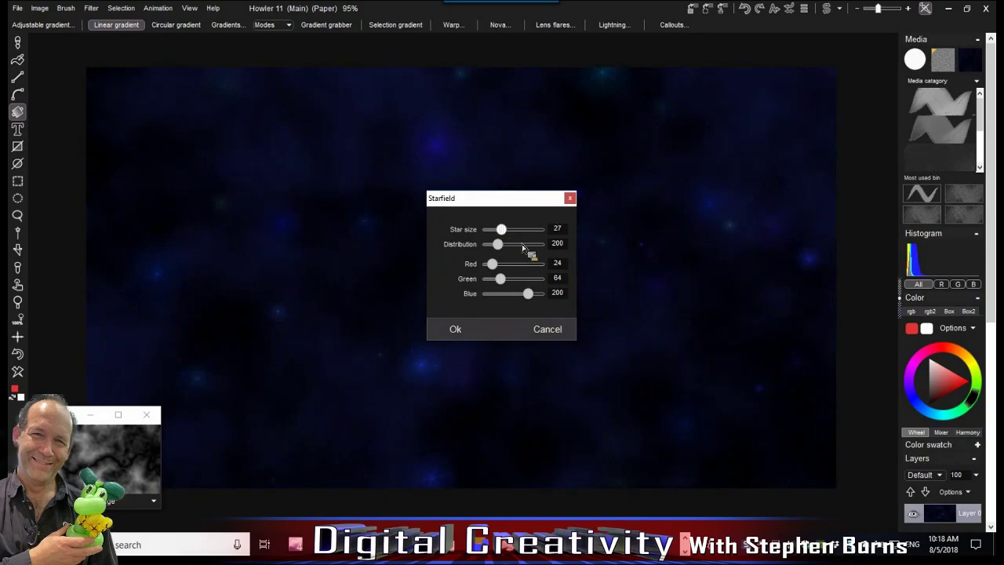
click(523, 244)
click(538, 245)
click(521, 264)
click(511, 278)
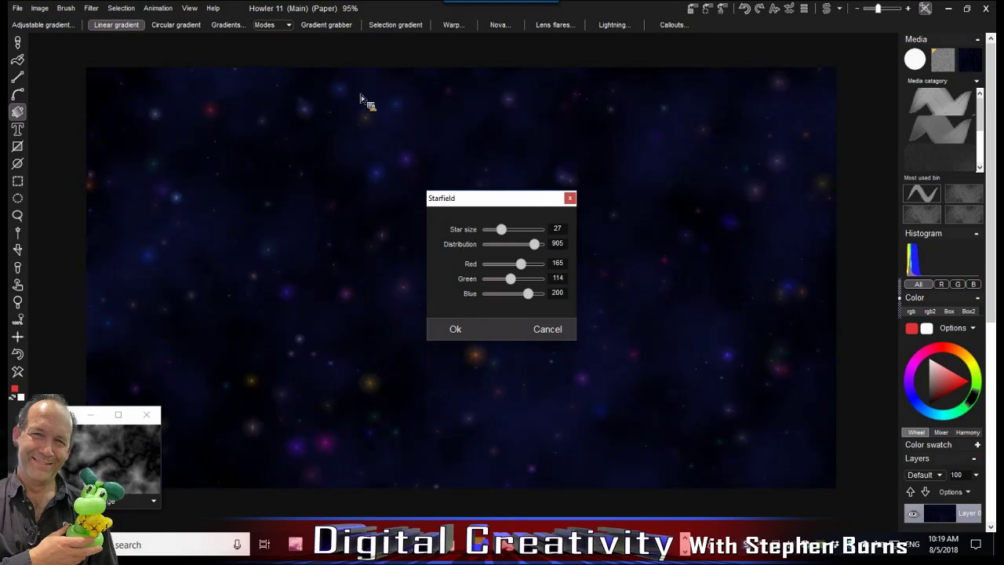
click(479, 334)
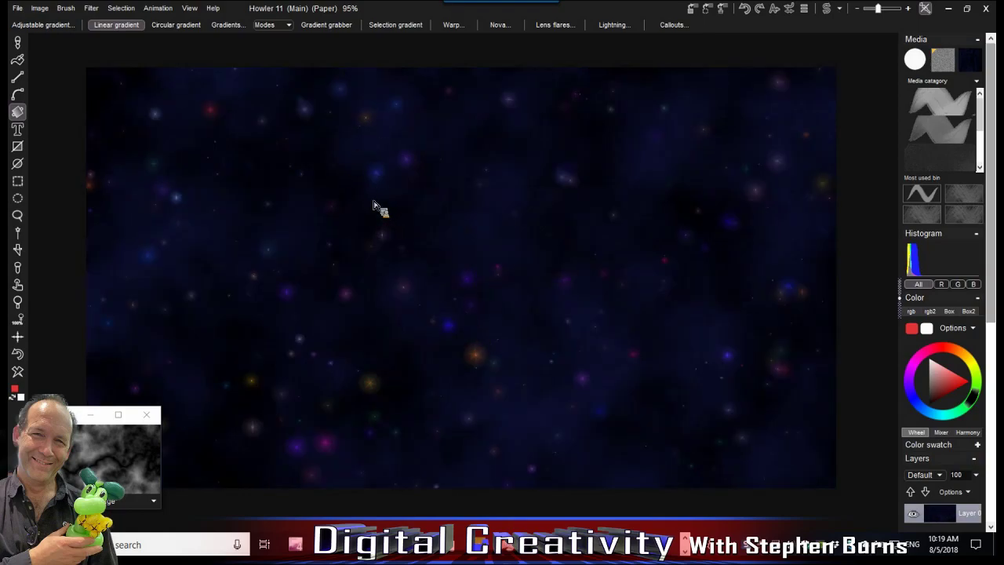
Brighten the starfield with an RGB curve raised through the point 66 / 140
scroll(510, 191, up, 3)
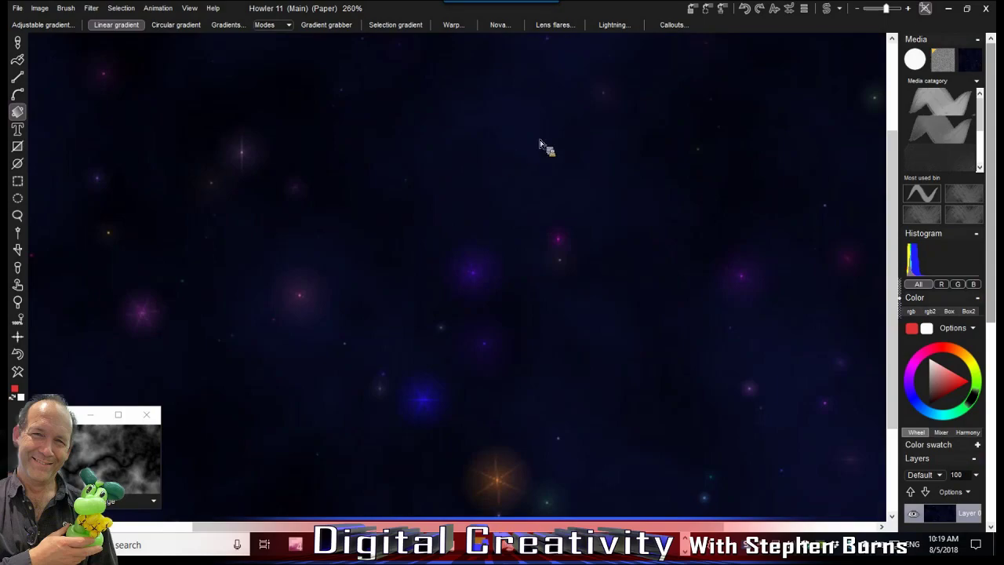
scroll(625, 175, down, 2)
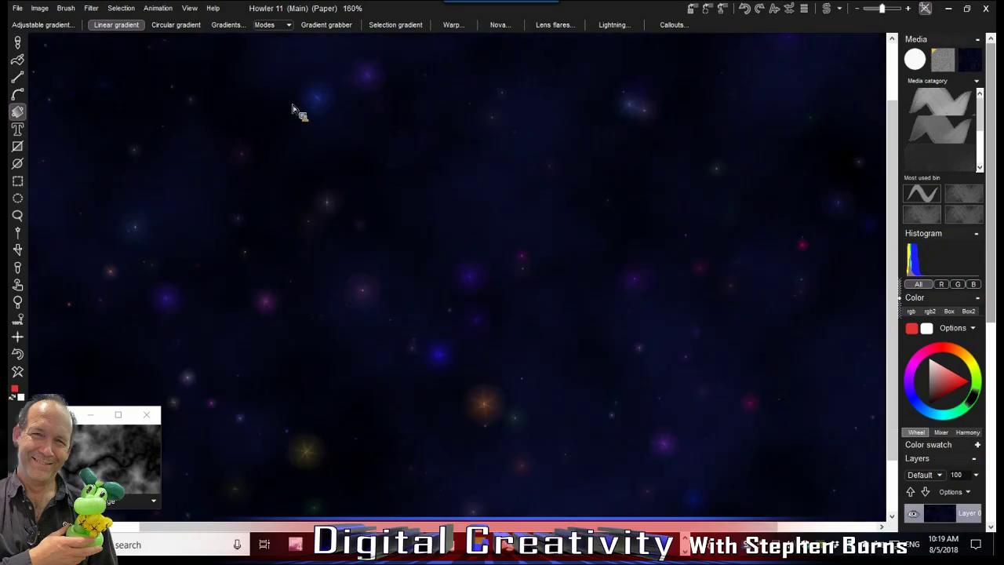
drag(442, 209, 476, 282)
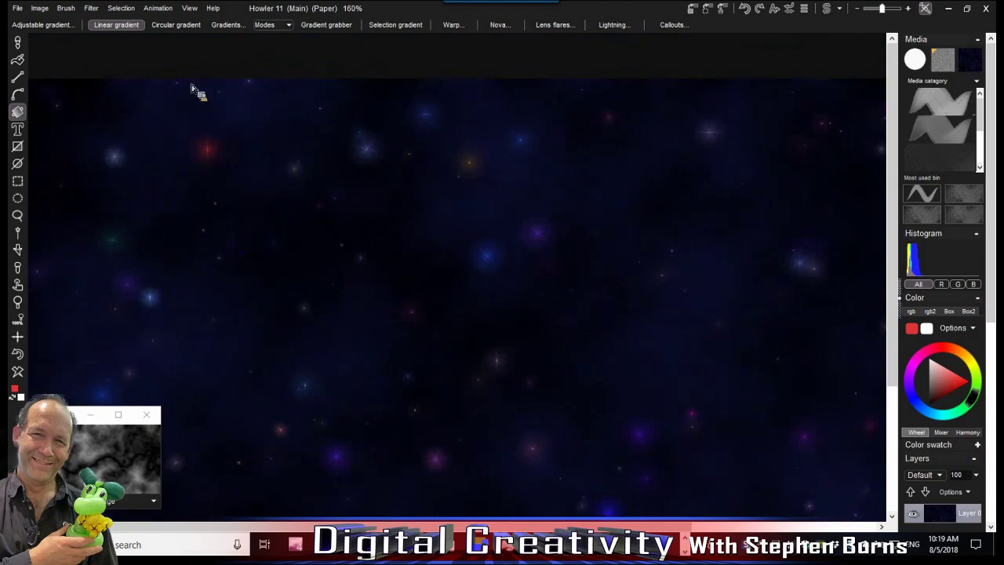
click(93, 9)
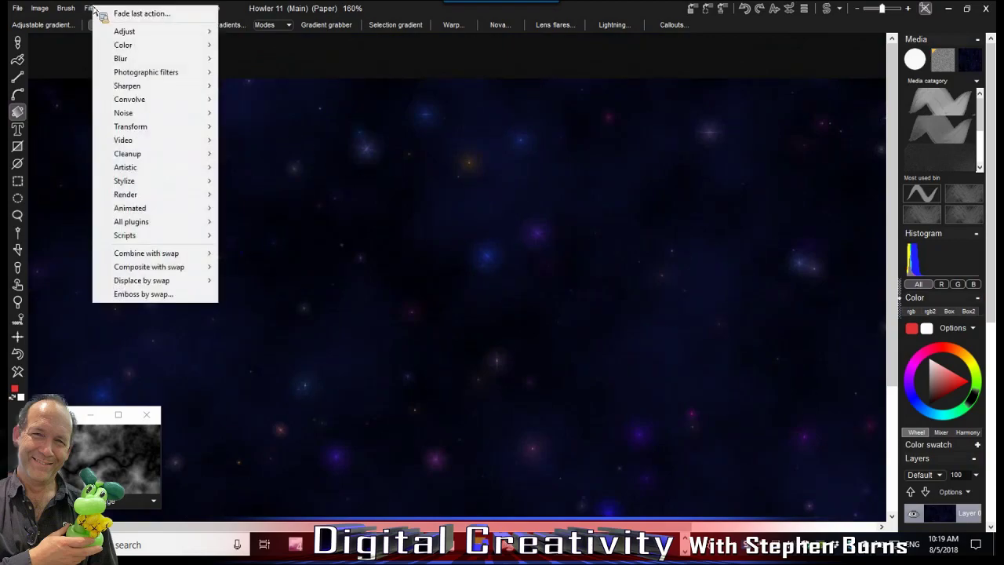
mouse_move(132, 33)
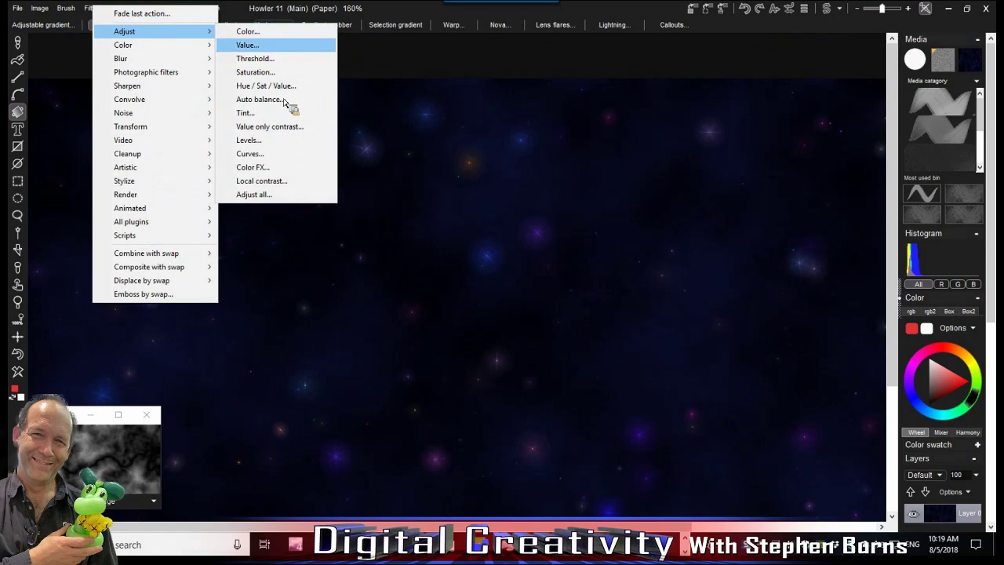
click(269, 159)
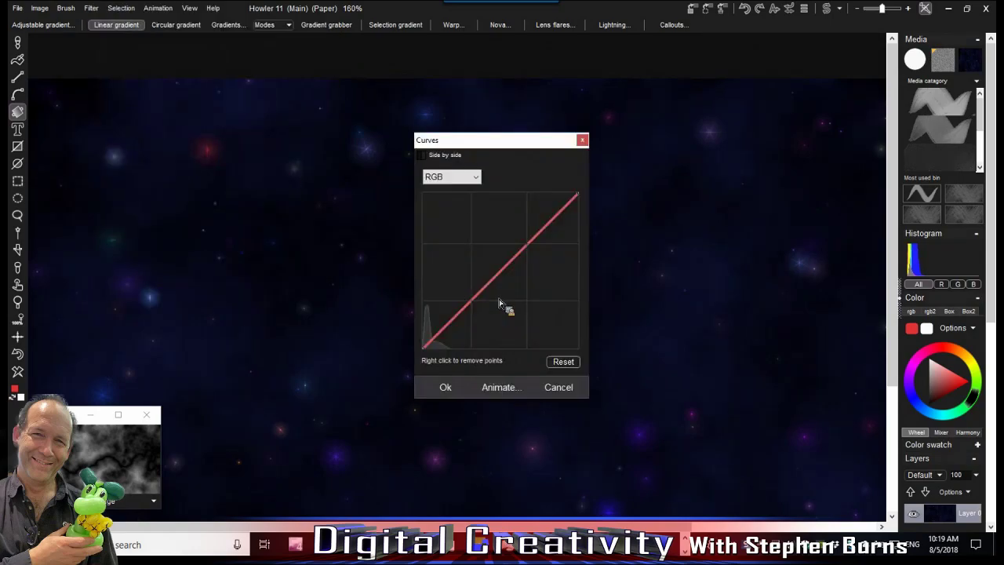
mouse_move(480, 293)
mouse_down()
mouse_move(470, 246)
mouse_move(475, 284)
mouse_up()
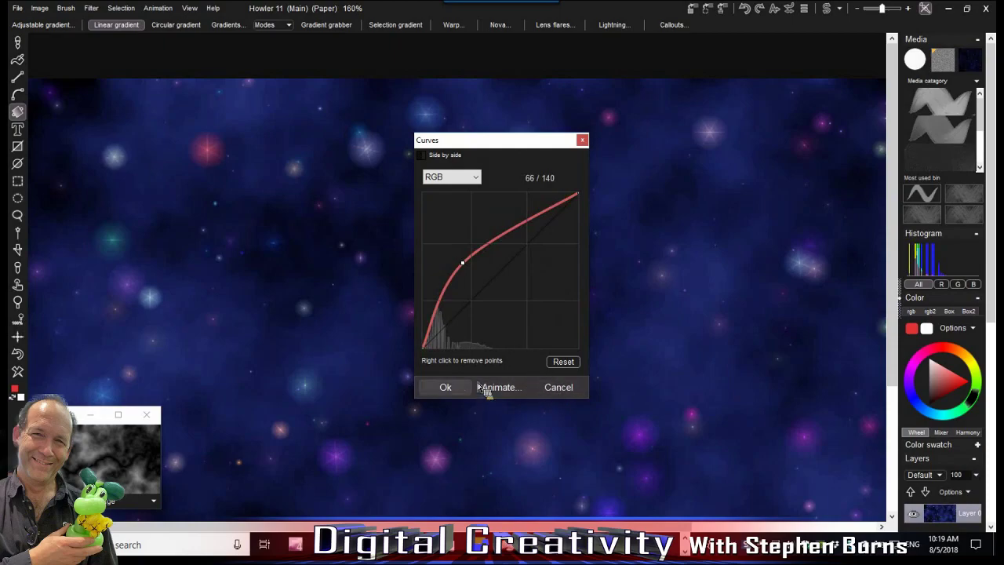
click(444, 386)
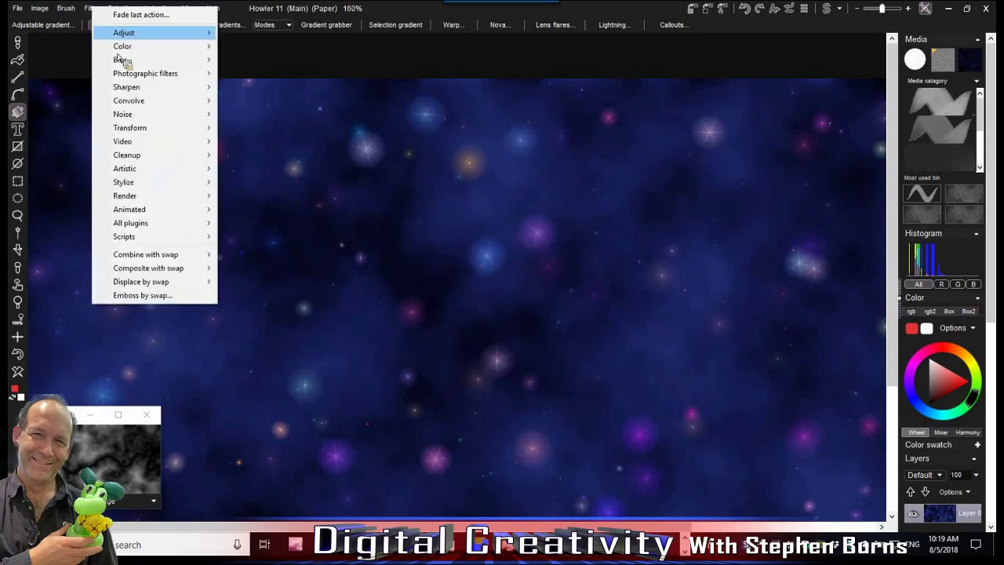
mouse_move(154, 198)
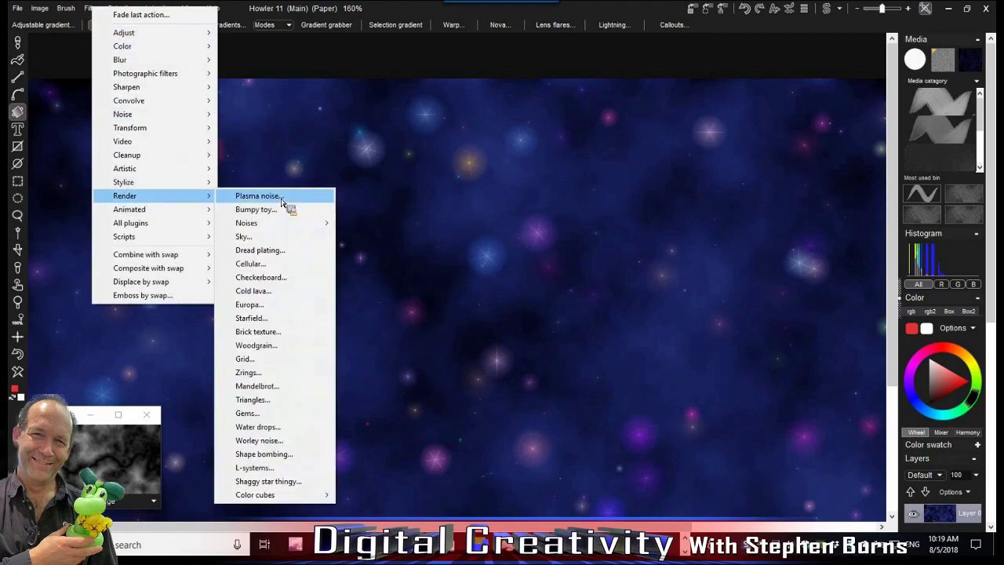
click(281, 203)
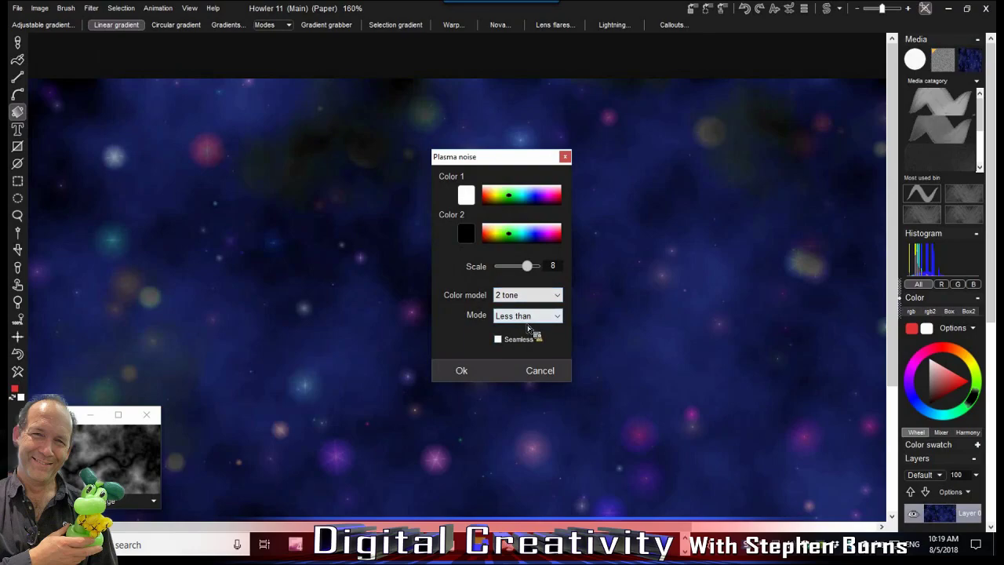
click(529, 321)
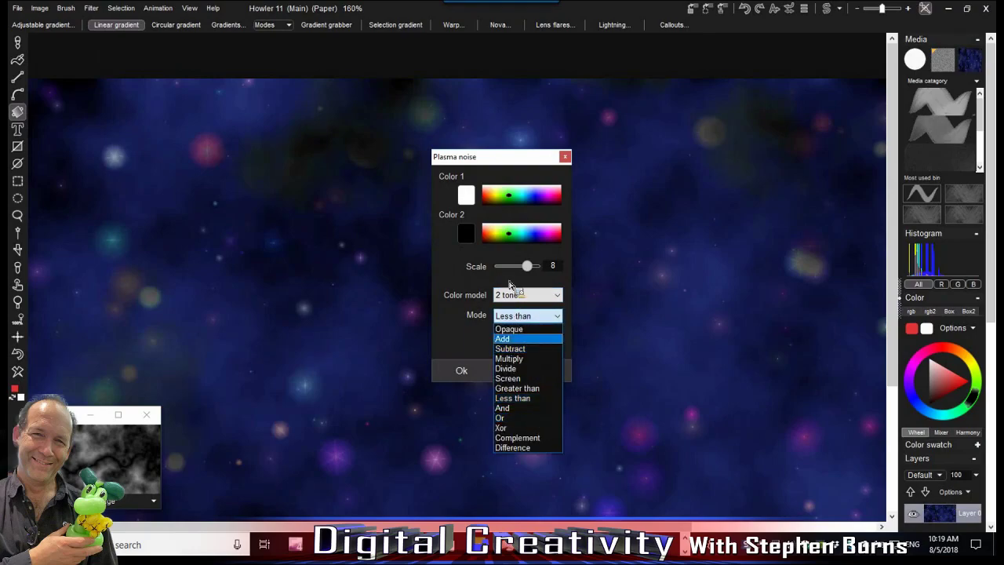
click(487, 275)
drag(529, 266, 526, 267)
click(542, 372)
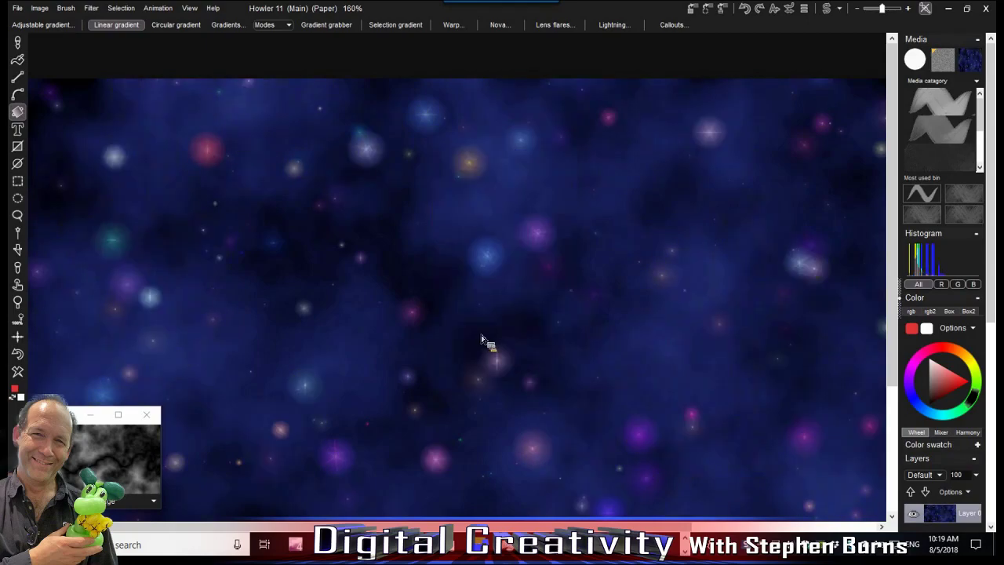
Cover the starfield with a two-tone plasma noise at scale 7 in Opaque mode
click(92, 9)
mouse_move(163, 200)
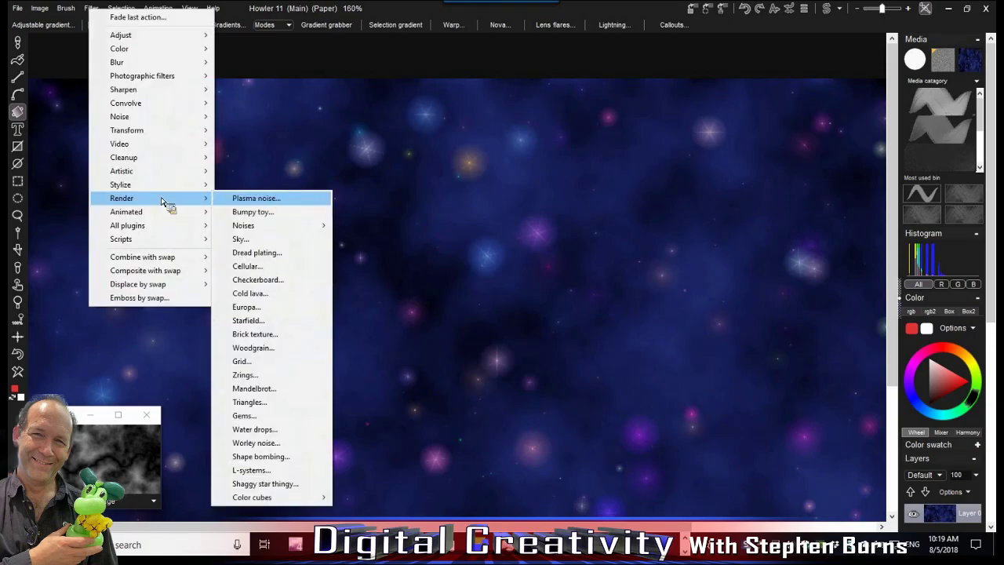
click(265, 199)
click(537, 316)
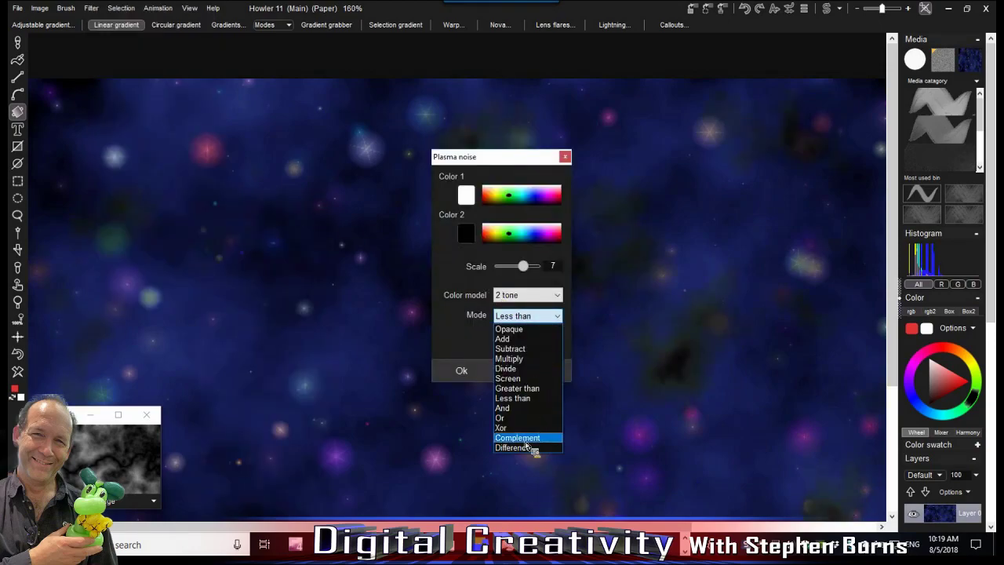
click(523, 329)
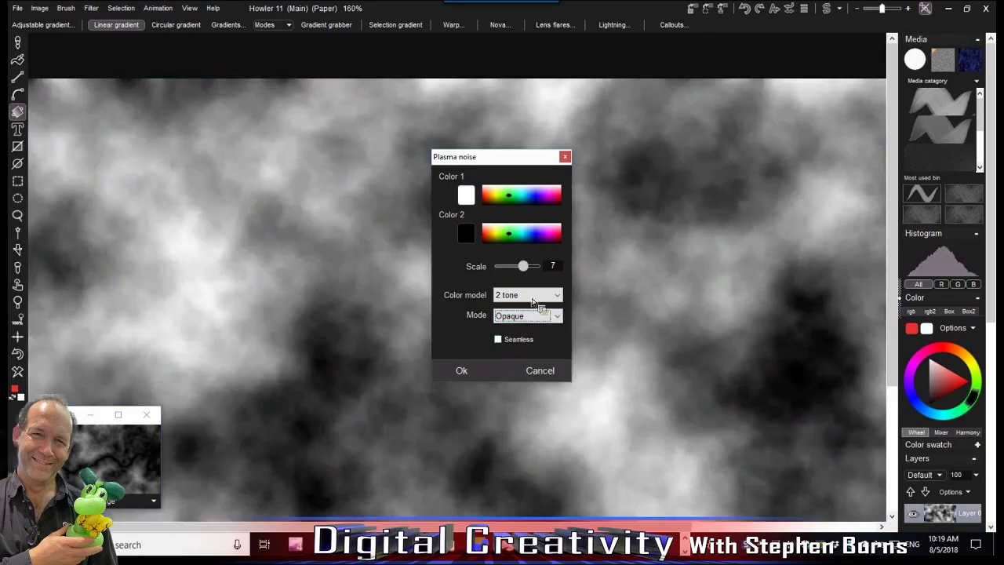
click(531, 268)
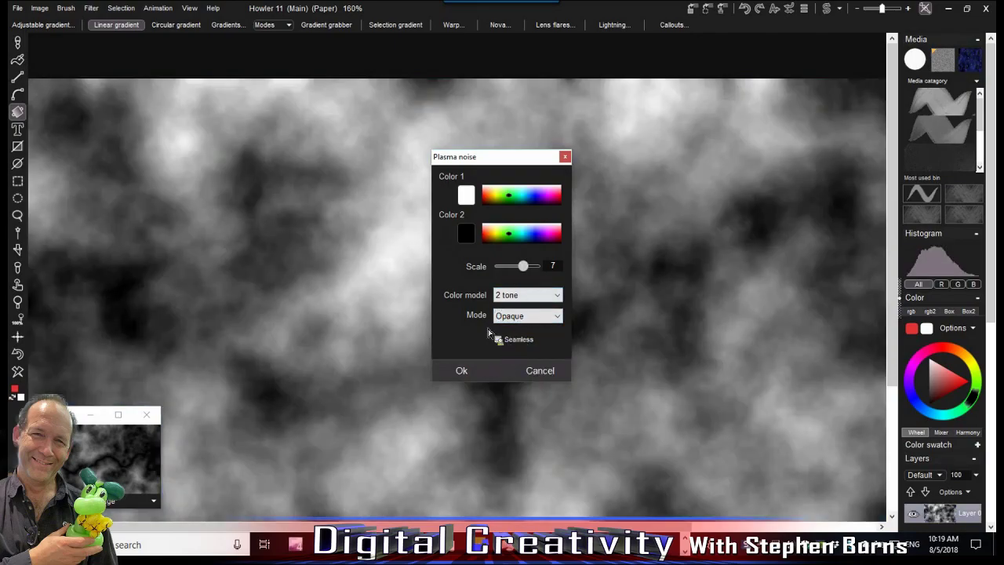
click(461, 371)
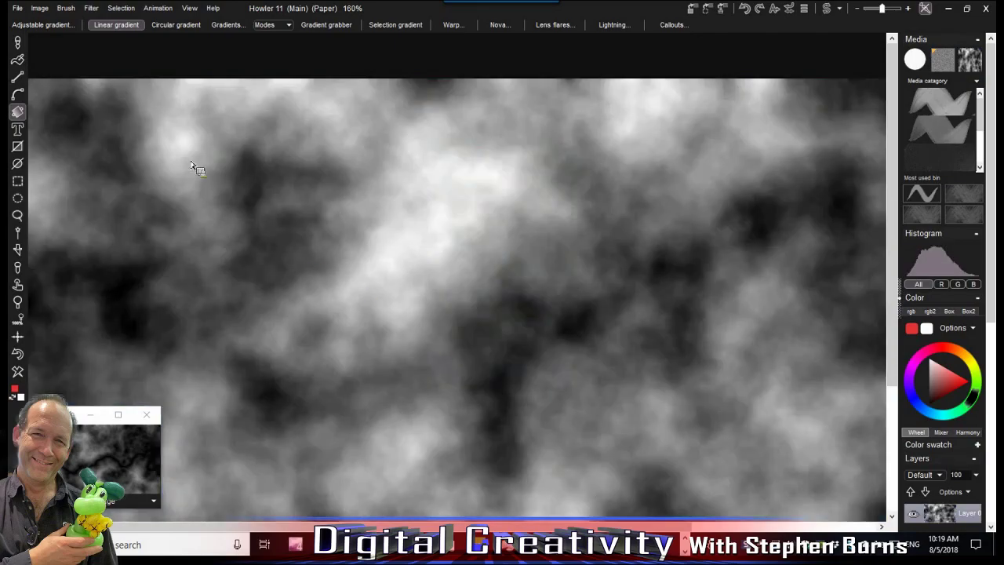
Start another plasma noise over the image in Less than mode and move its dialog away from the picture's centre
click(91, 11)
mouse_move(166, 200)
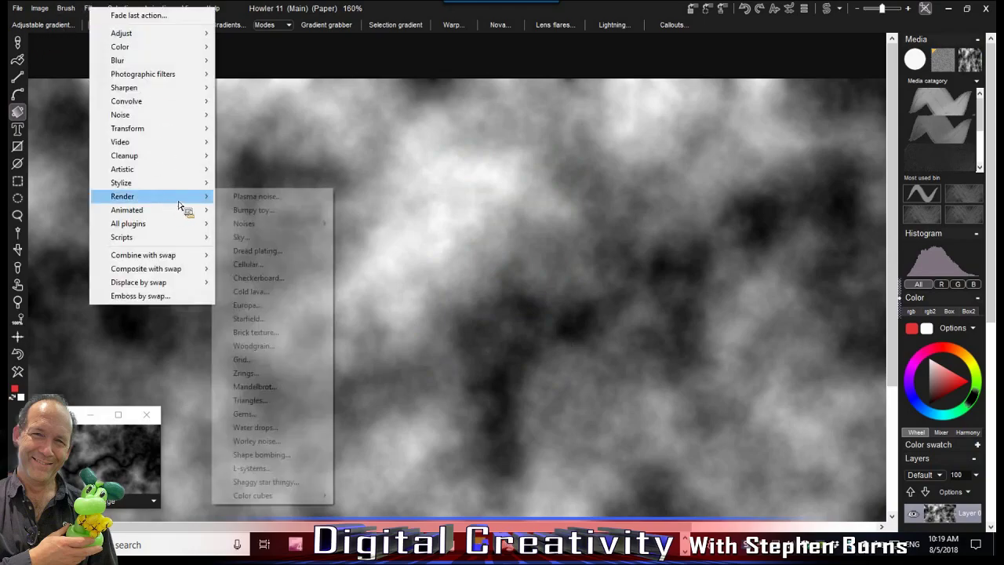
click(270, 198)
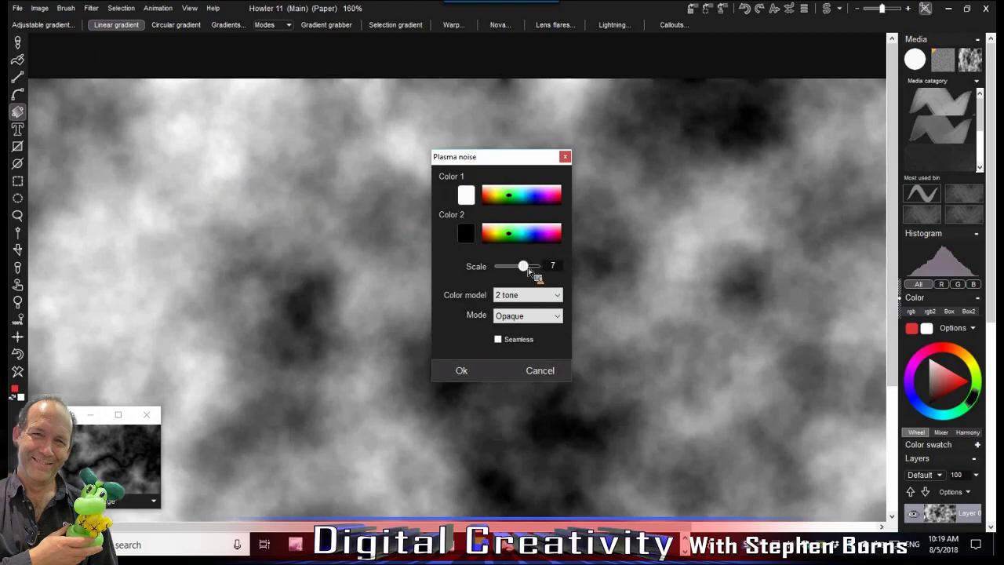
click(527, 317)
click(596, 349)
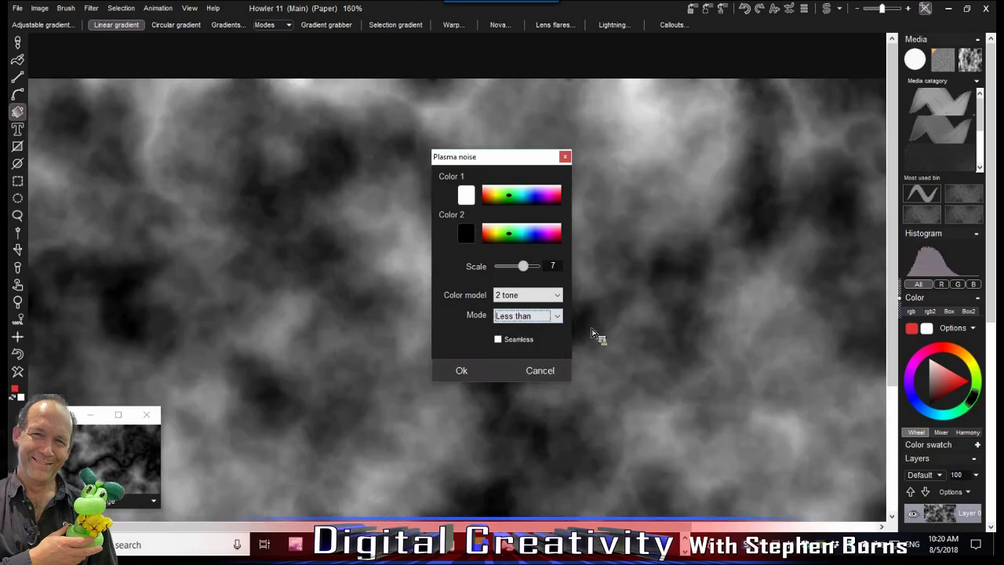
drag(514, 168, 687, 199)
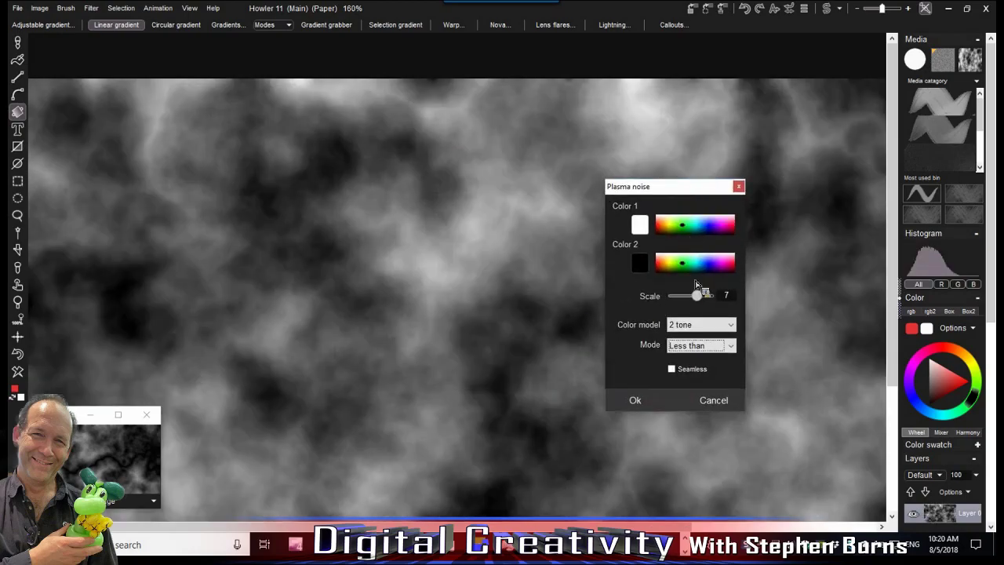
Set the plasma noise scale to 8 and its color model to HSV, and apply it to the image
scroll(698, 302, down, 1)
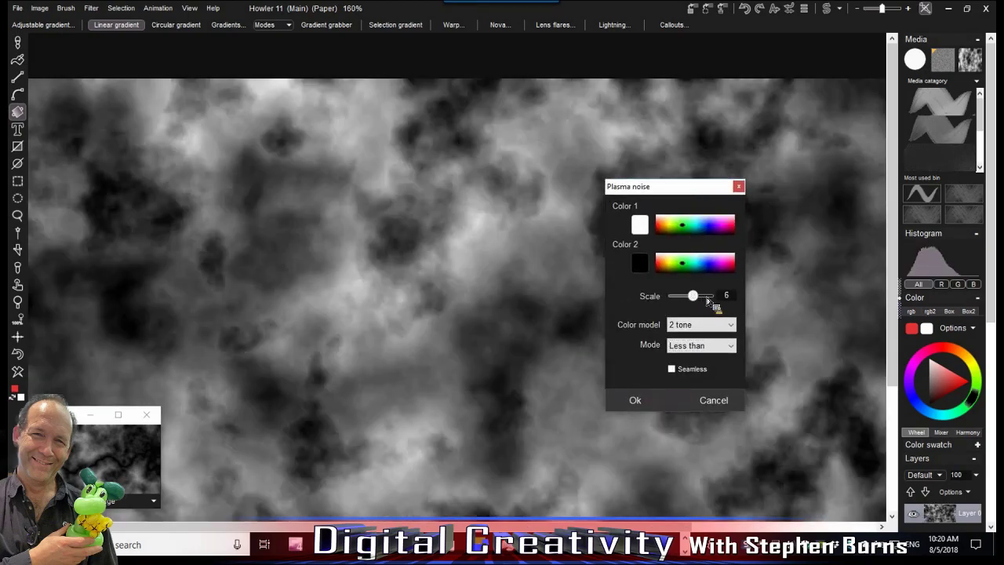
scroll(706, 302, up, 3)
scroll(708, 301, down, 1)
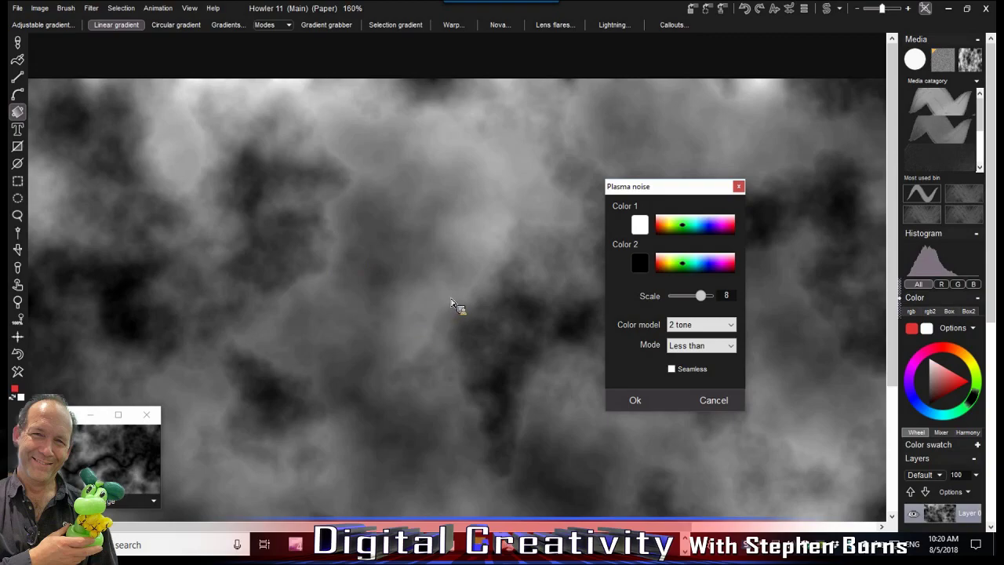
key(alt)
click(695, 327)
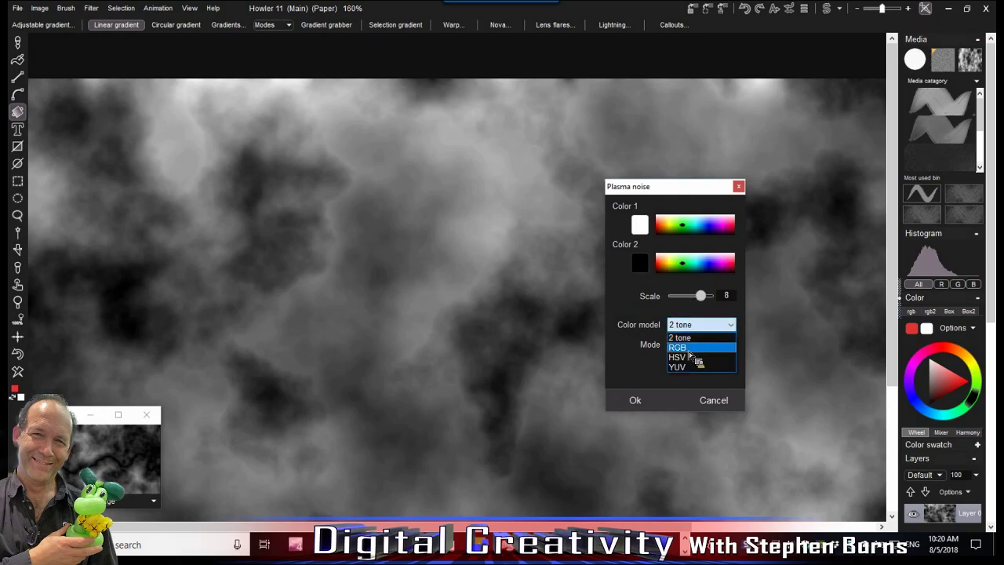
click(680, 357)
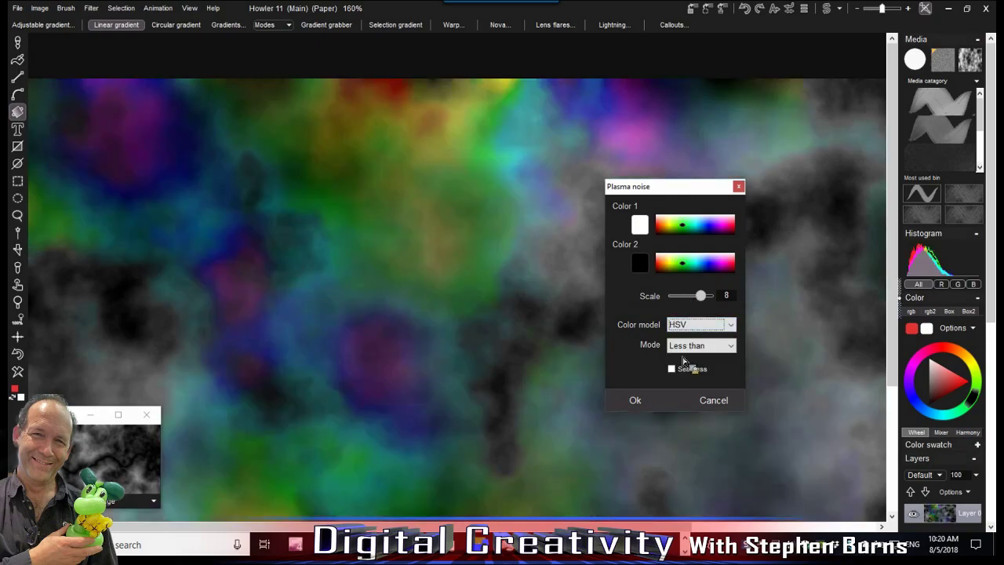
click(641, 404)
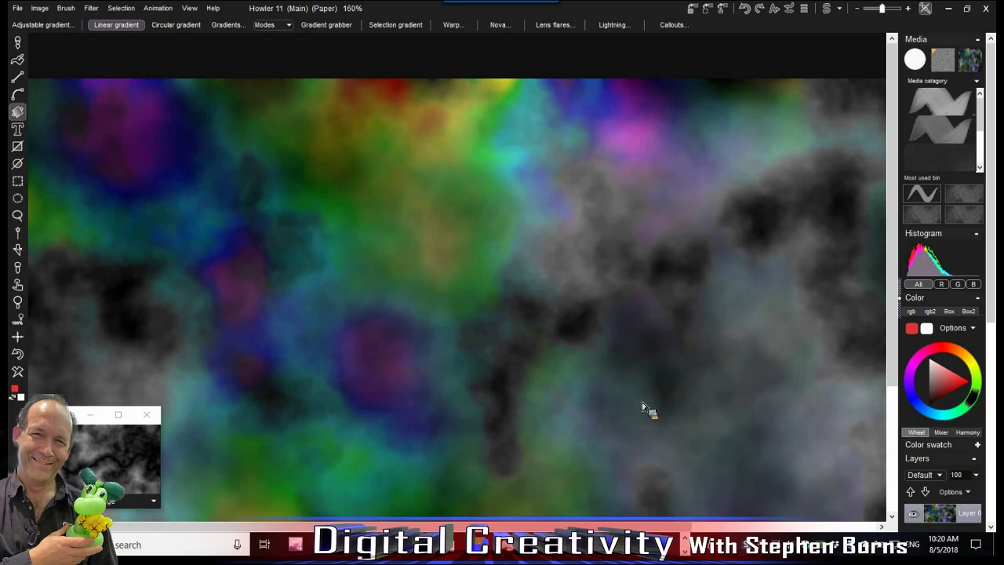
Convert the colored plasma image to grayscale through a red-orange colored lens
click(67, 9)
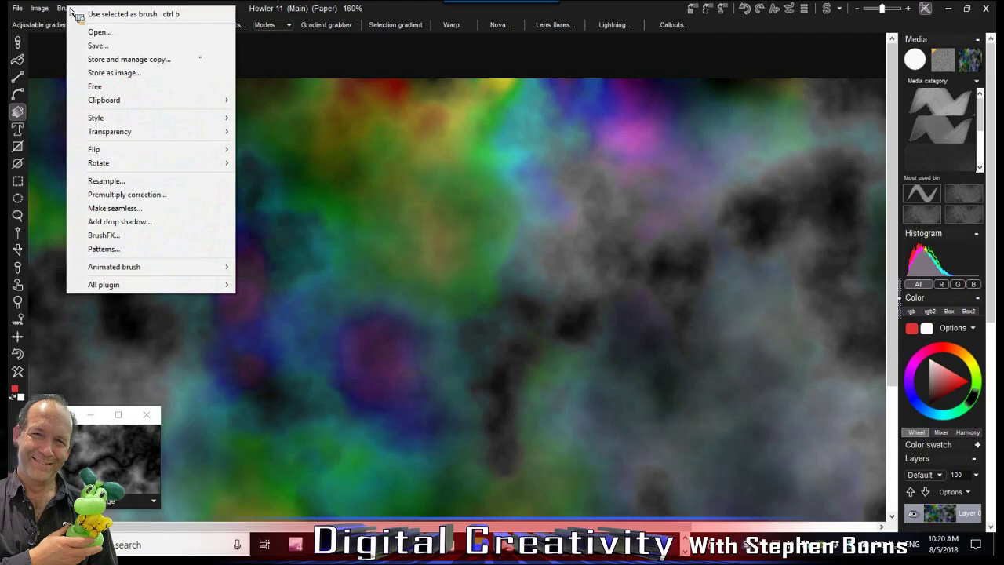
mouse_move(41, 11)
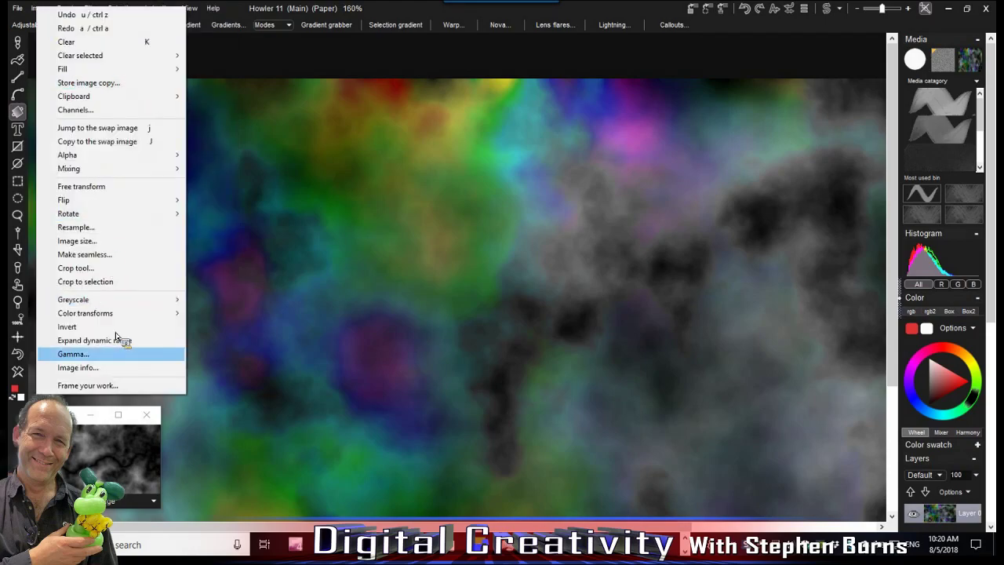
mouse_move(103, 301)
click(237, 327)
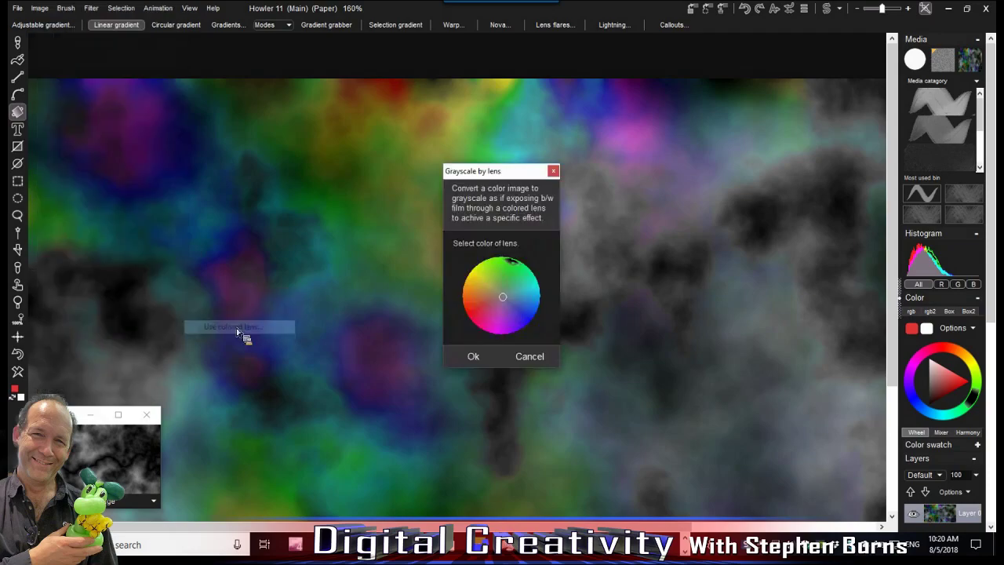
drag(502, 293, 473, 305)
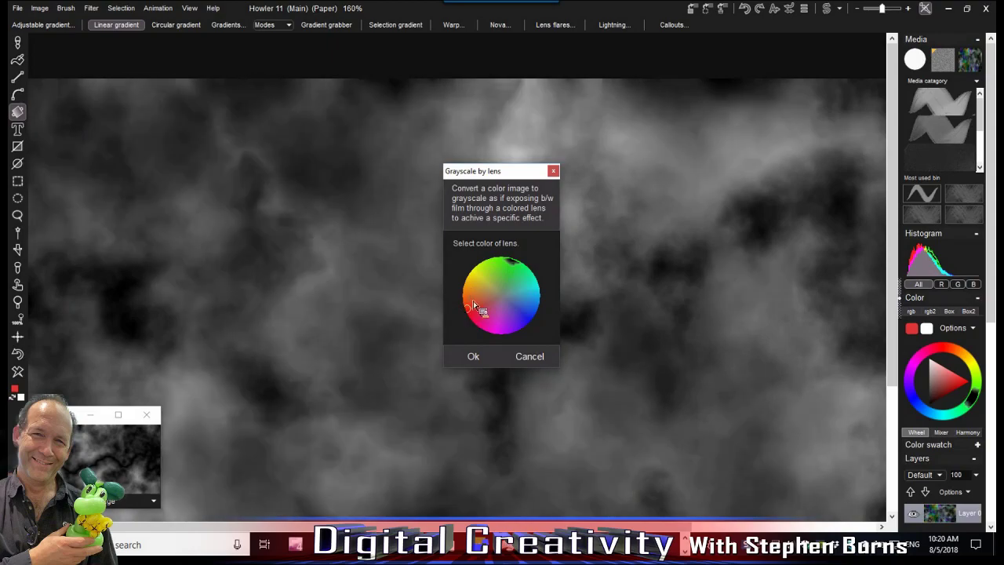
click(472, 357)
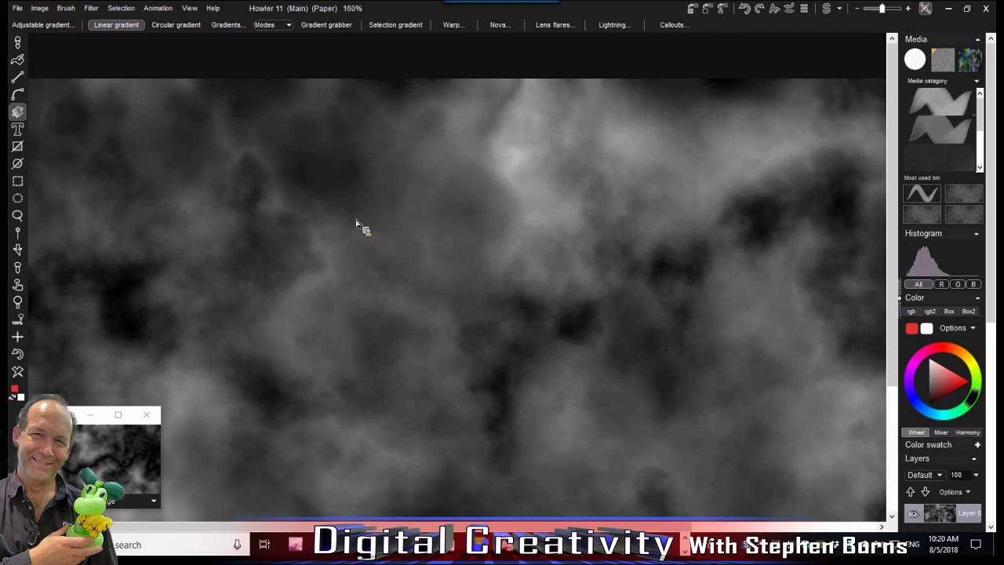
Store a copy of the grayscale plasma and load the stored winding-channel image back into the main picture
click(694, 9)
drag(147, 304, 90, 311)
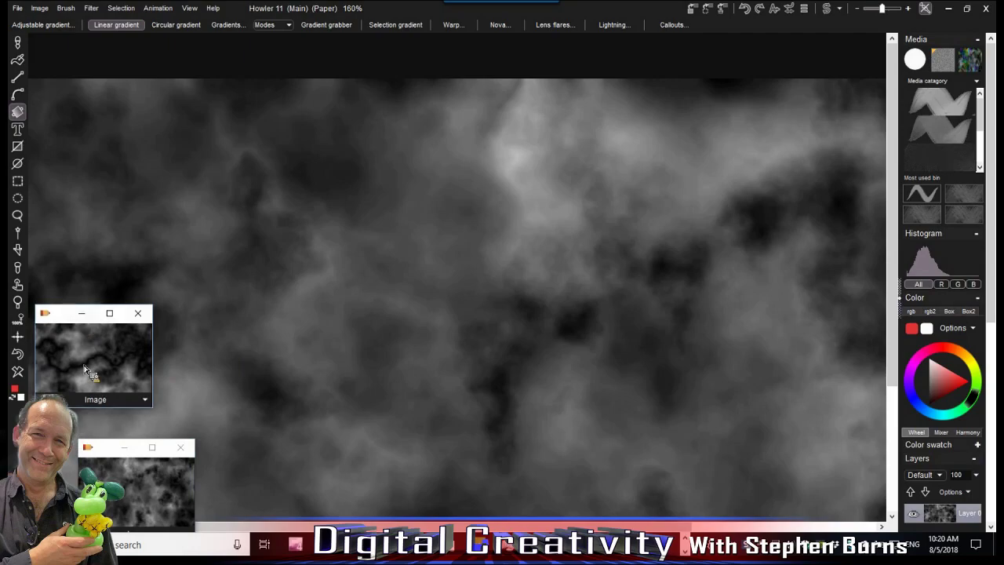
drag(91, 373, 147, 363)
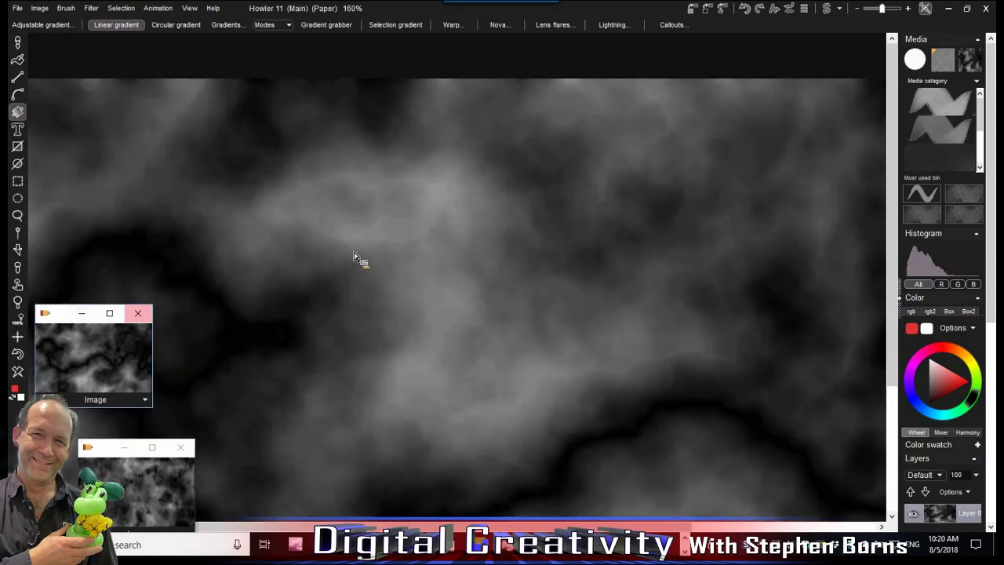
scroll(358, 269, down, 4)
scroll(368, 292, up, 2)
drag(436, 323, 419, 233)
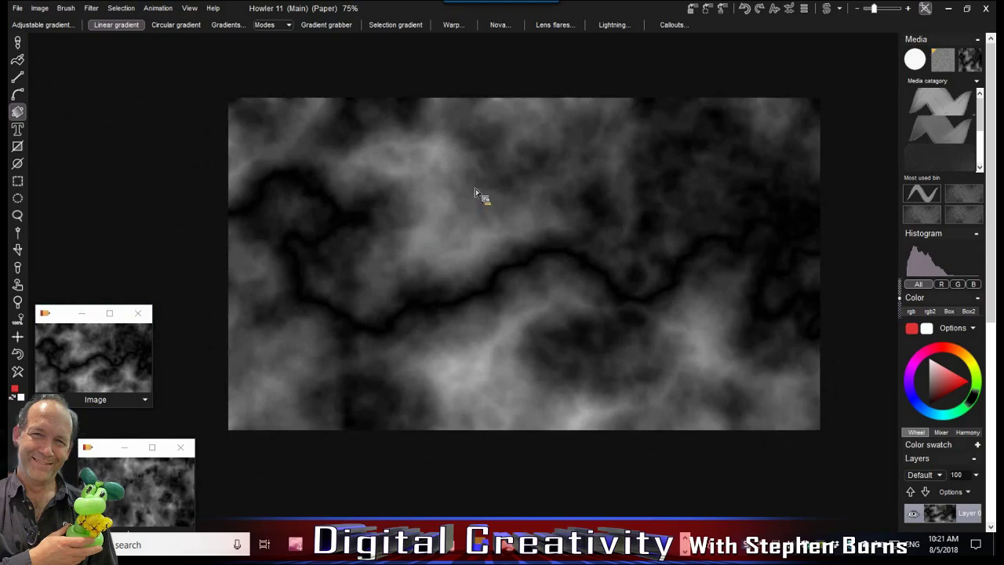
Hide the media, color and layer panels and shift the picture clear of the stored image windows
click(91, 8)
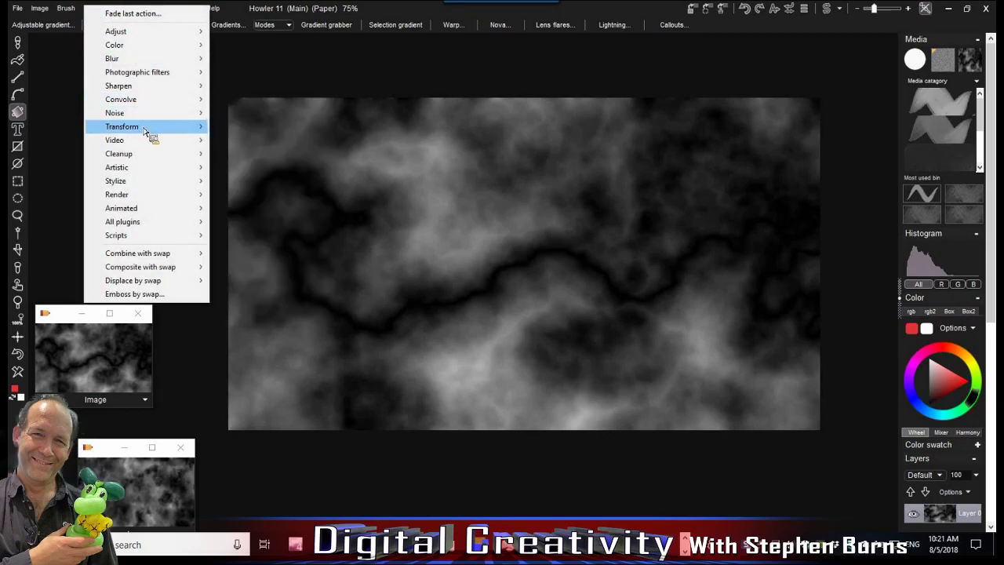
mouse_move(166, 132)
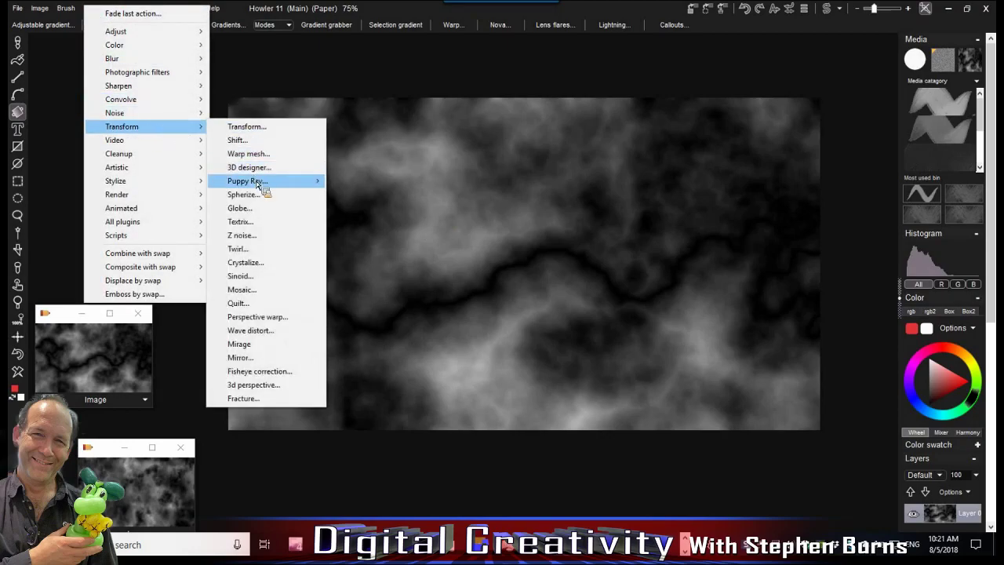
mouse_move(278, 185)
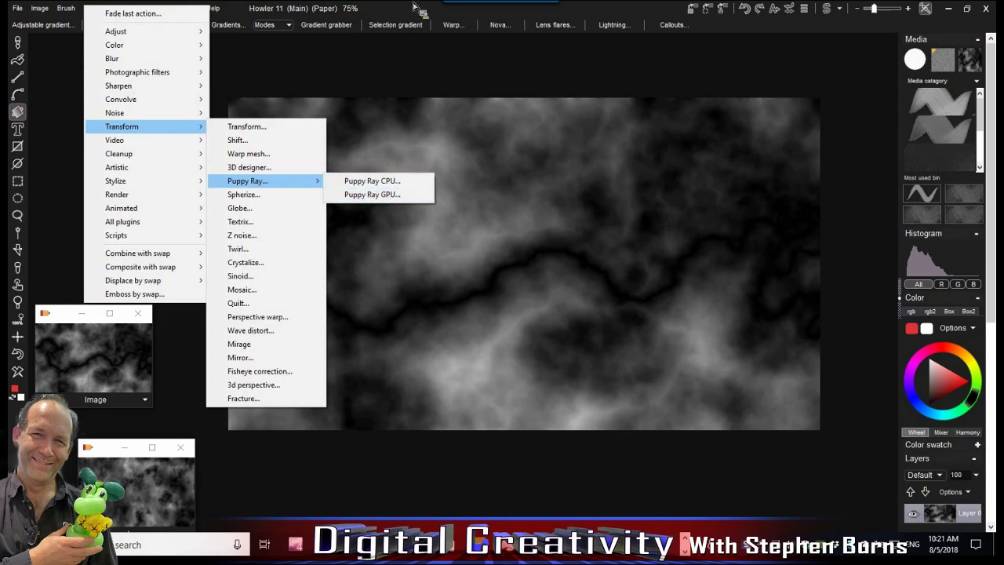
click(495, 43)
click(901, 308)
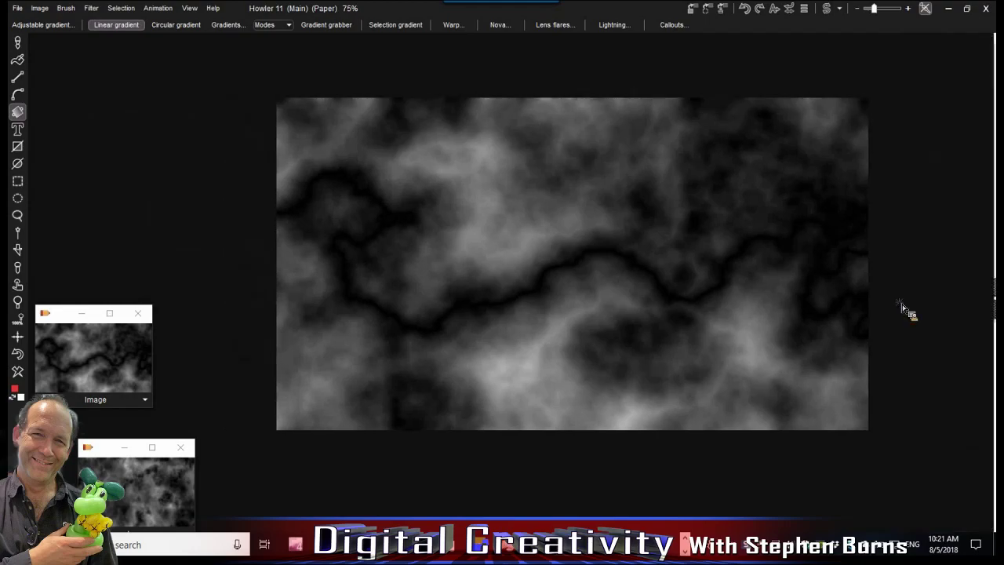
drag(543, 263, 621, 209)
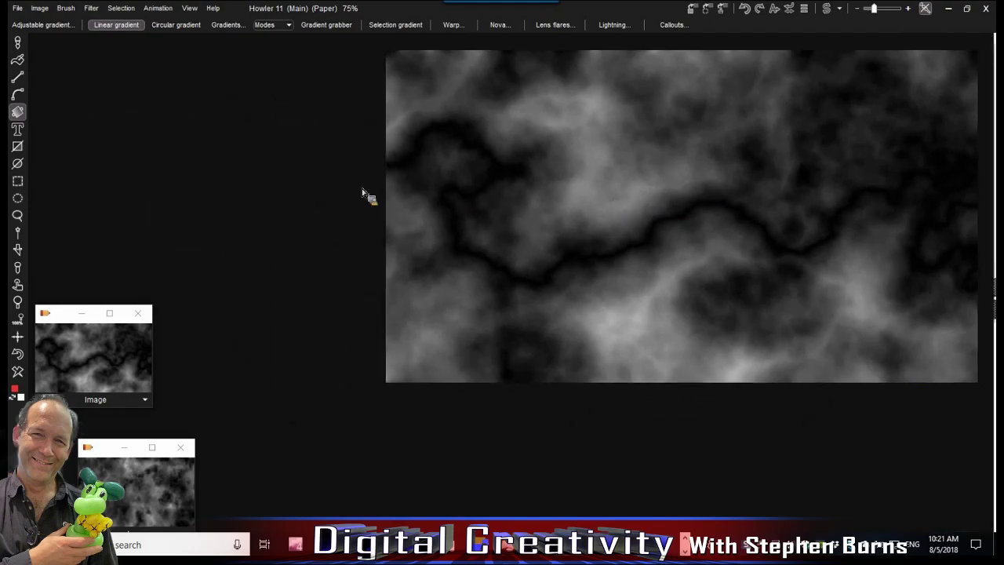
Open the winding-channel image in Puppy Ray GPU and tilt the camera up toward the horizon, with the dialog moved off the terrain
click(91, 7)
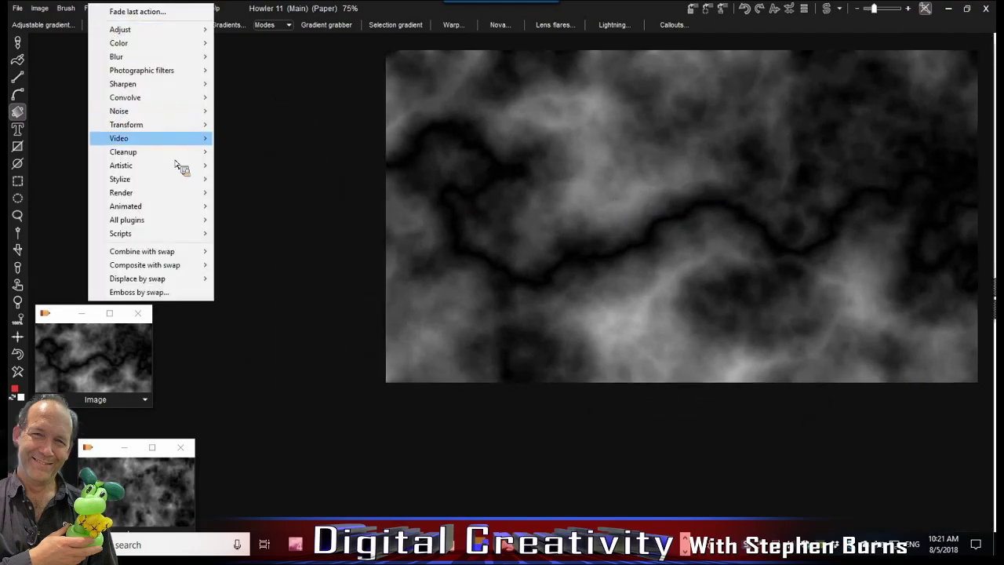
mouse_move(271, 182)
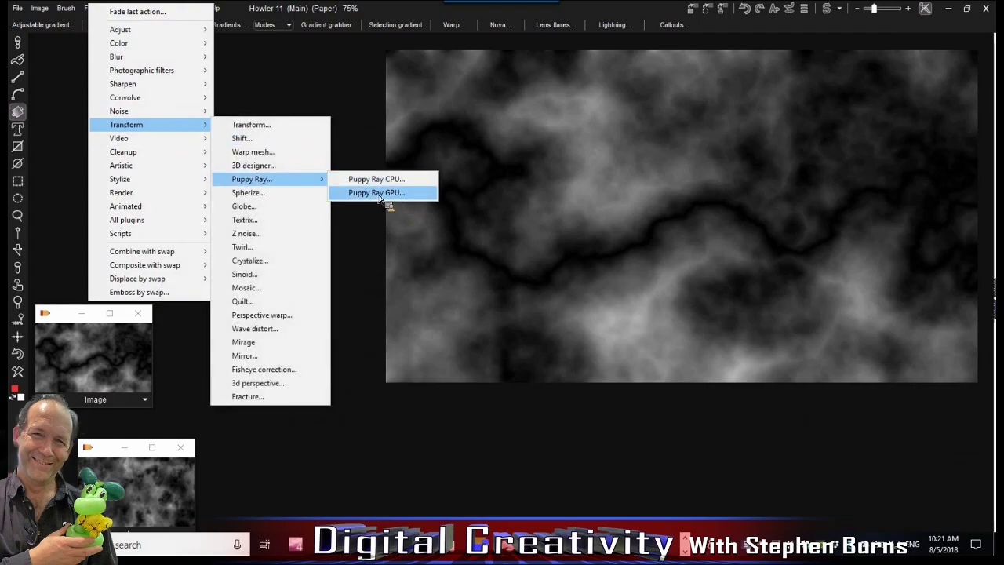
click(411, 194)
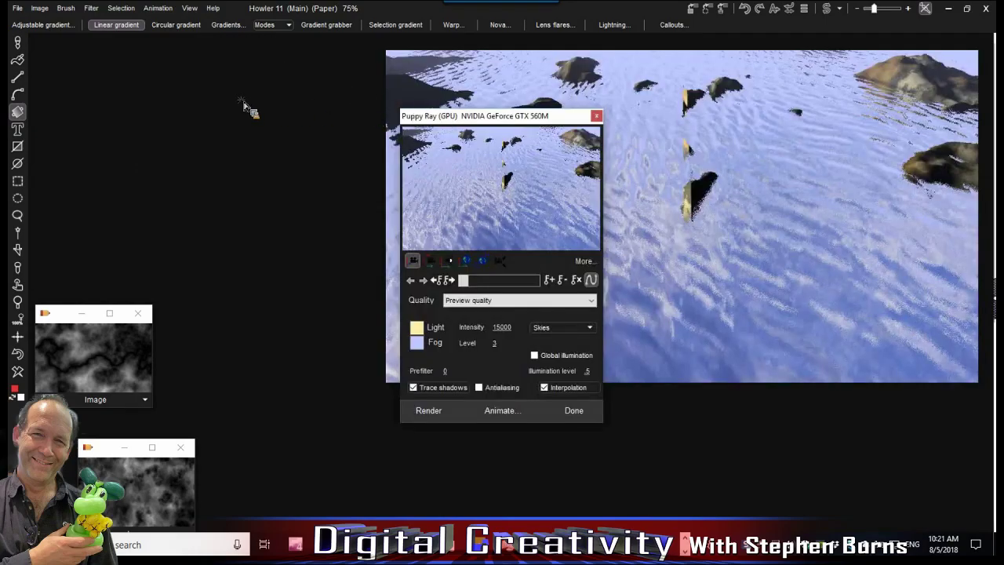
drag(456, 115, 141, 69)
click(114, 210)
drag(157, 132, 212, 172)
Set Puppy Ray's water plane to None in its extended settings, turn the camera across the bare terrain, and finish without rendering
click(276, 210)
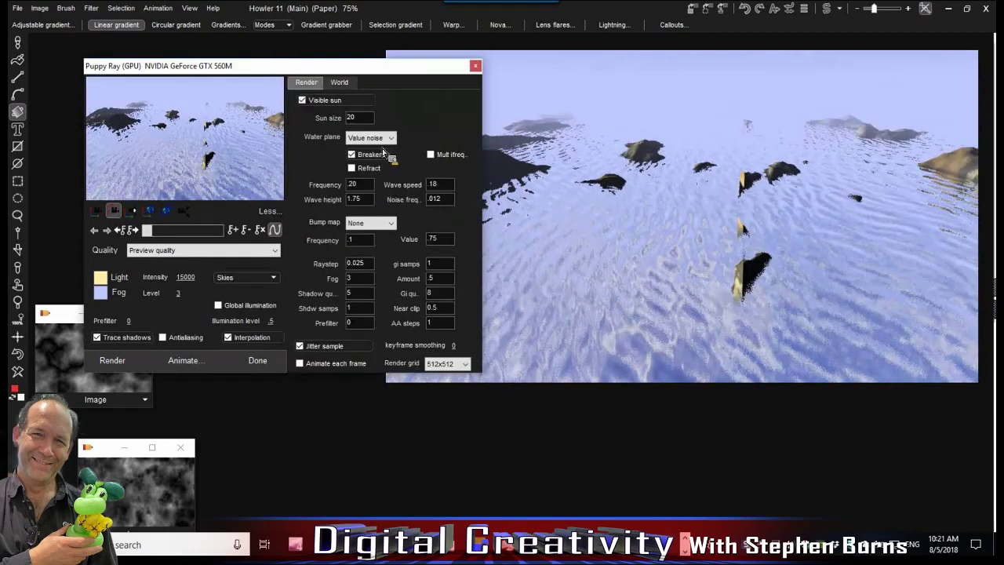
click(380, 138)
click(357, 149)
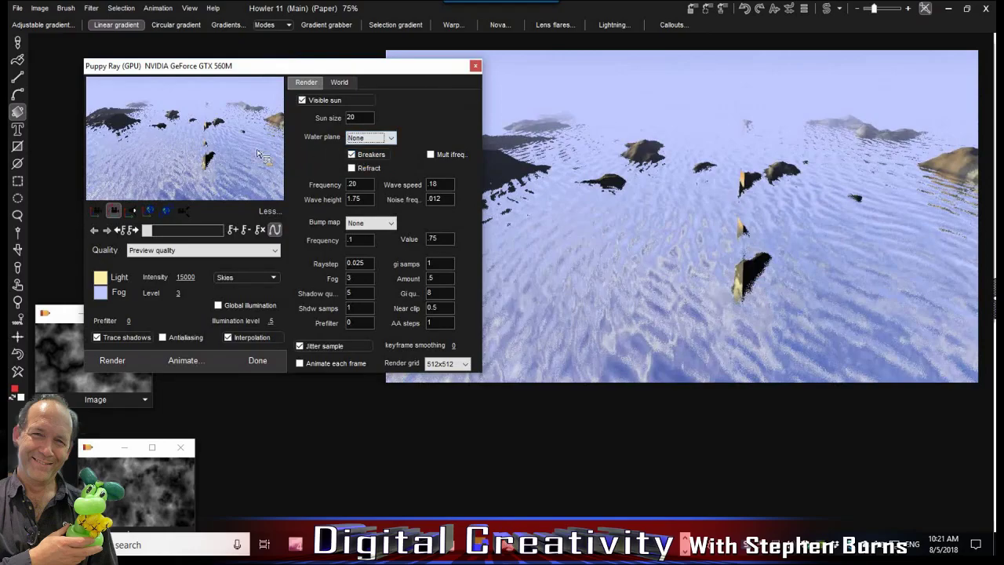
drag(229, 145, 173, 144)
drag(257, 135, 110, 128)
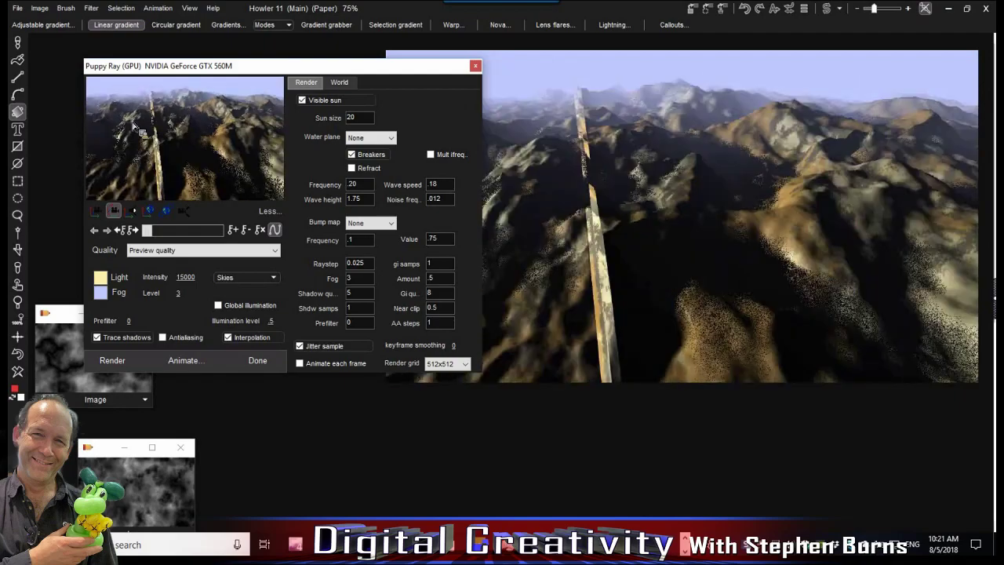
click(256, 362)
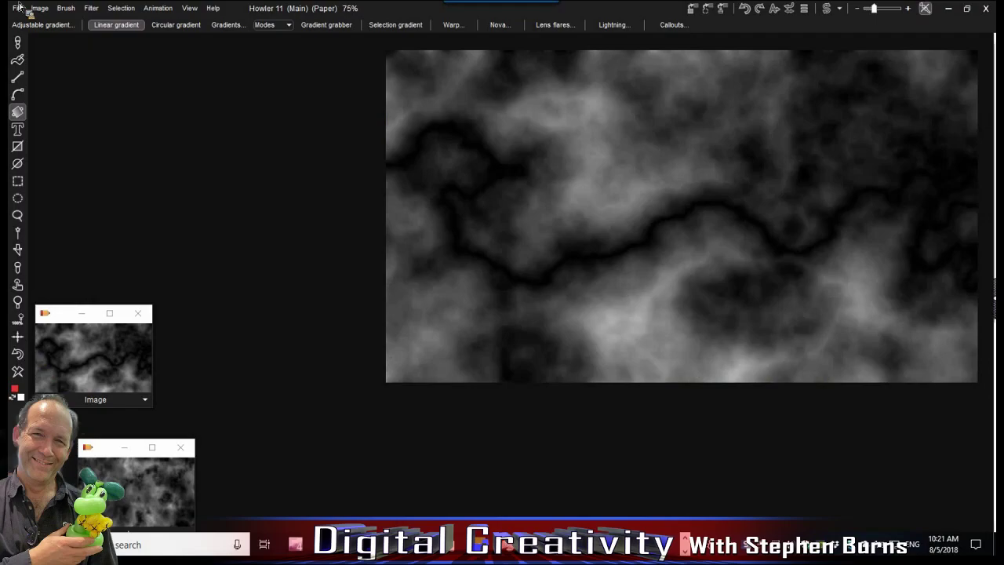
Make the winding-channel image seamless at its original size and store a copy of it beside the other stored images
click(39, 7)
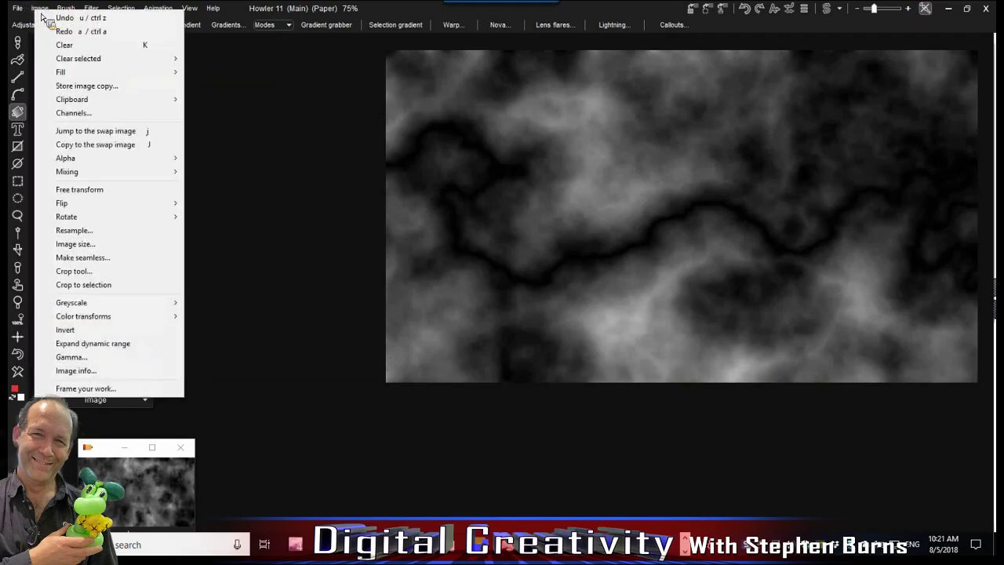
click(102, 259)
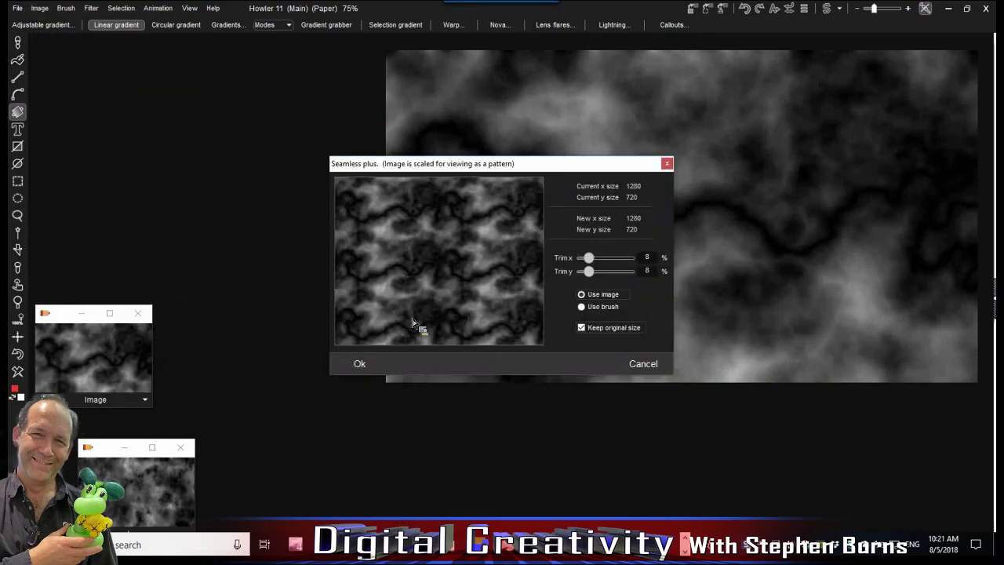
click(360, 364)
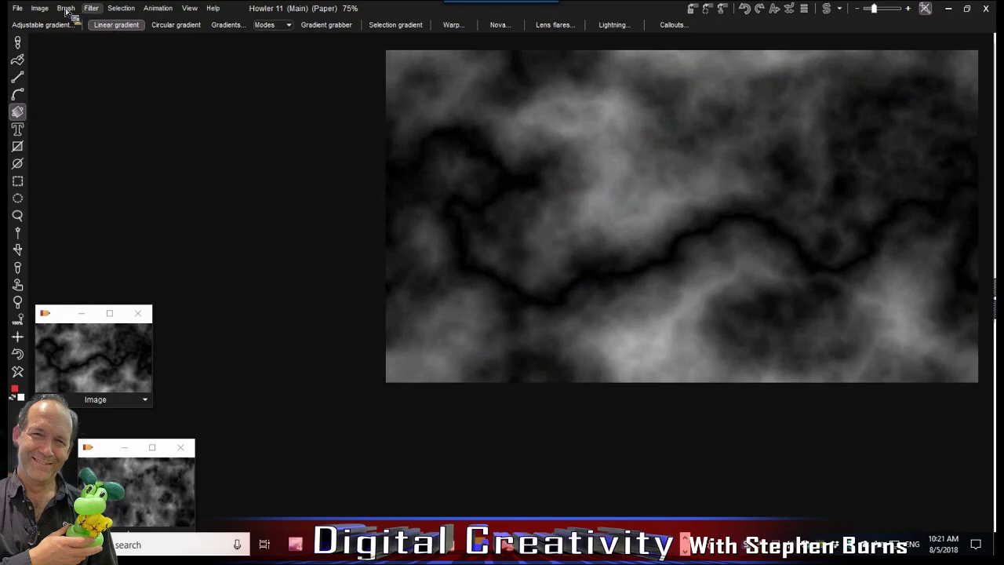
click(695, 9)
drag(176, 278, 103, 425)
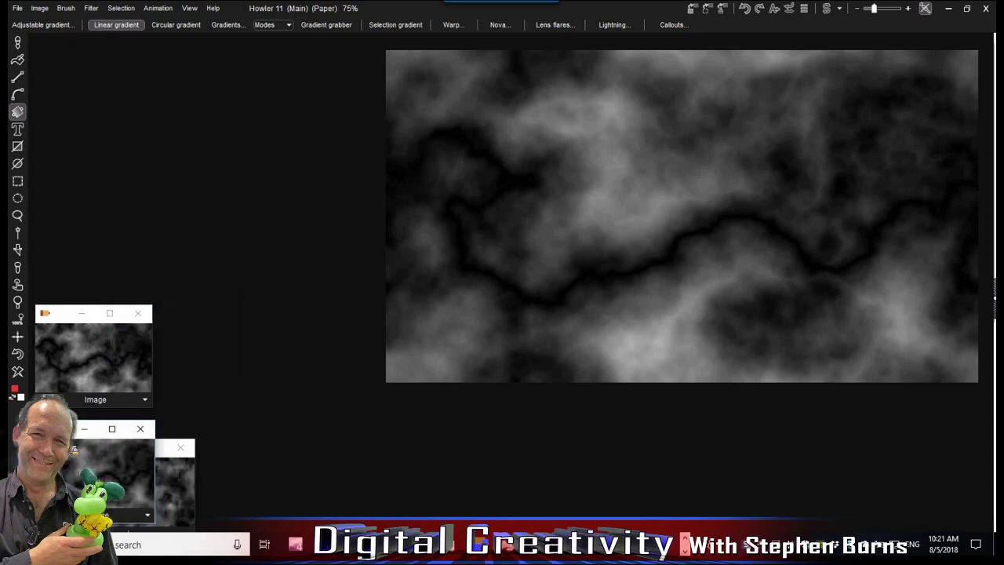
Open the seamless image in Puppy Ray GPU, move the dialog aside and render the terrain
click(91, 7)
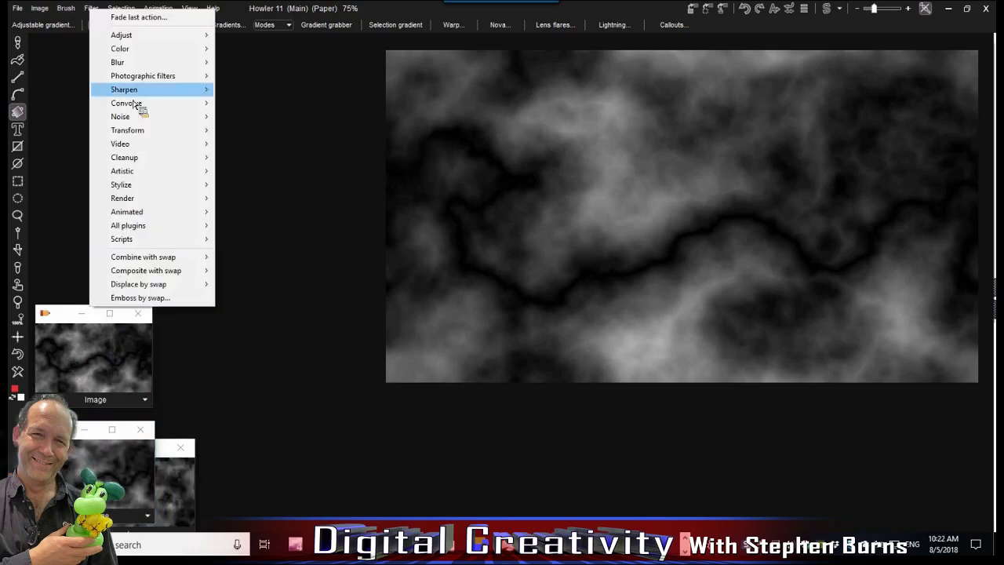
mouse_move(207, 137)
mouse_move(274, 187)
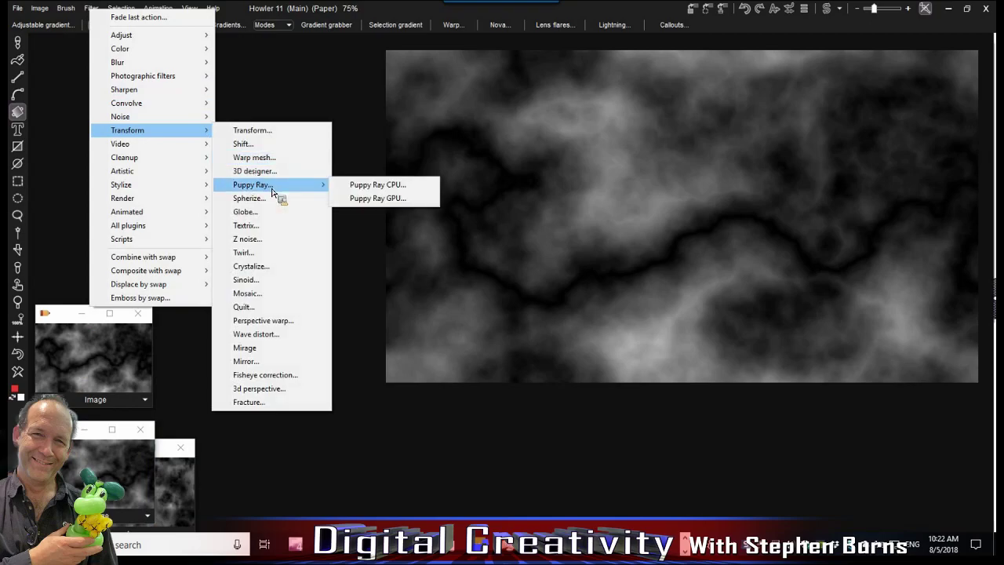
click(369, 200)
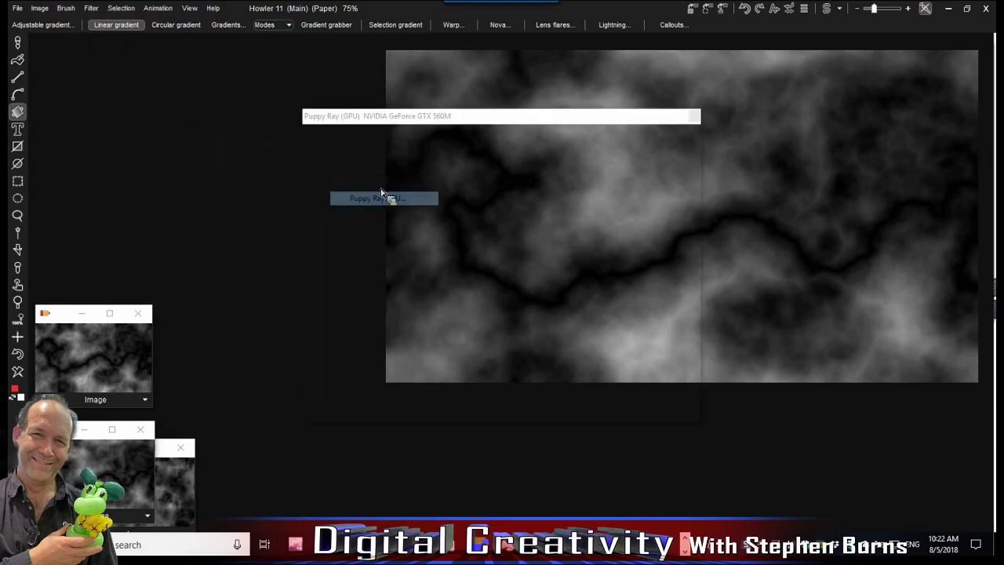
drag(448, 116, 192, 57)
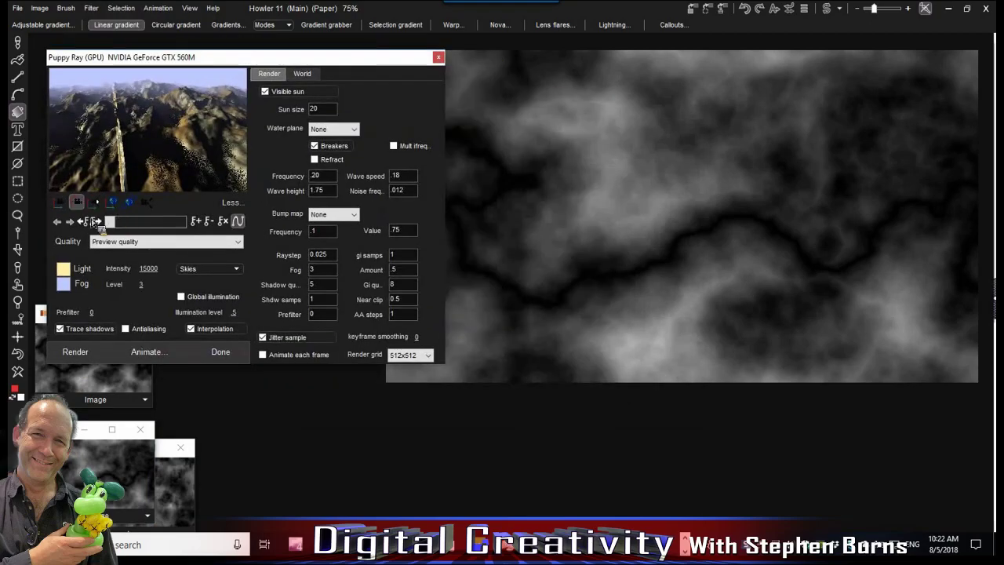
click(75, 352)
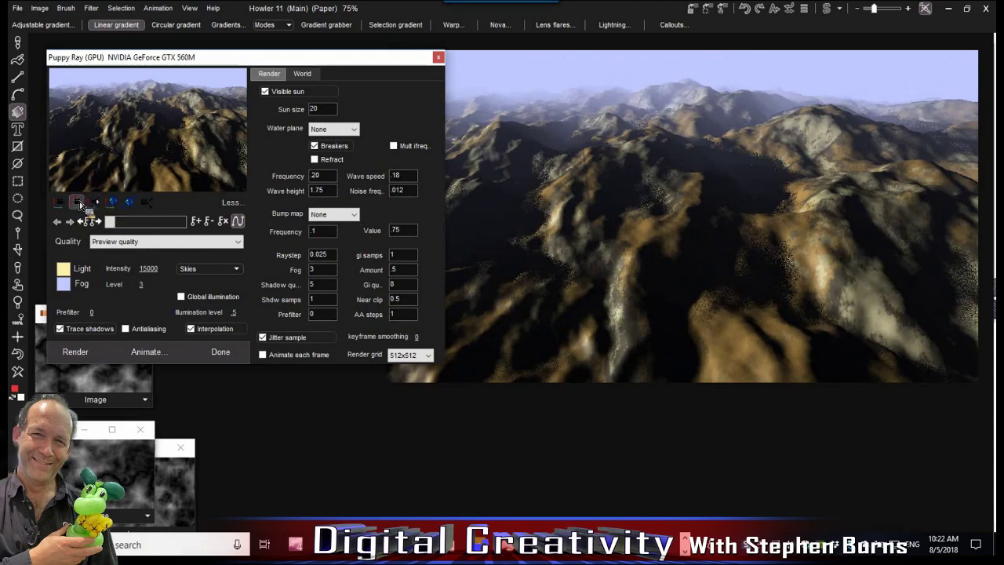
Light the terrain with the blue-violet wispy cloud sky and global illumination, and turn the camera to frame the ridges
drag(244, 137, 396, 181)
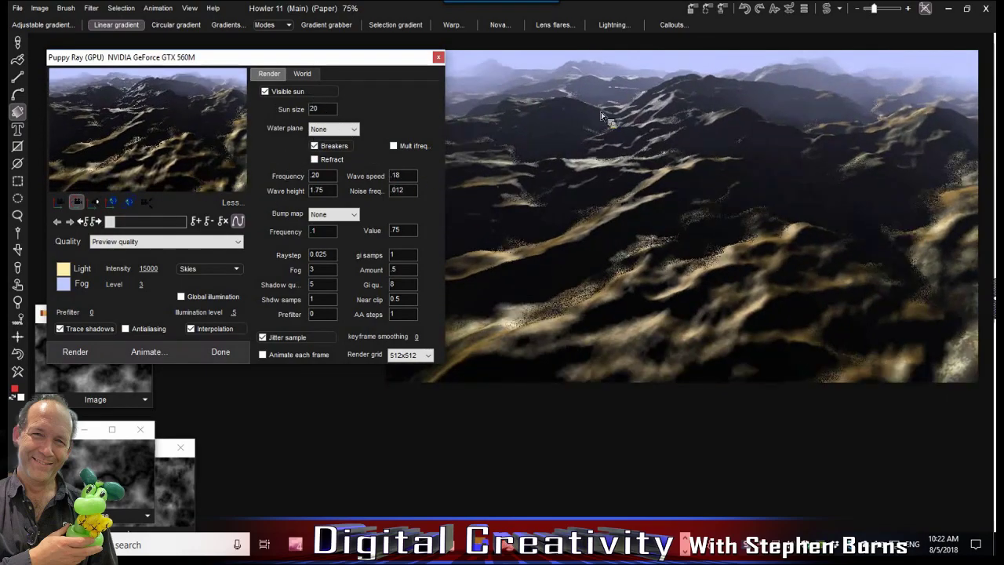
drag(216, 137, 103, 118)
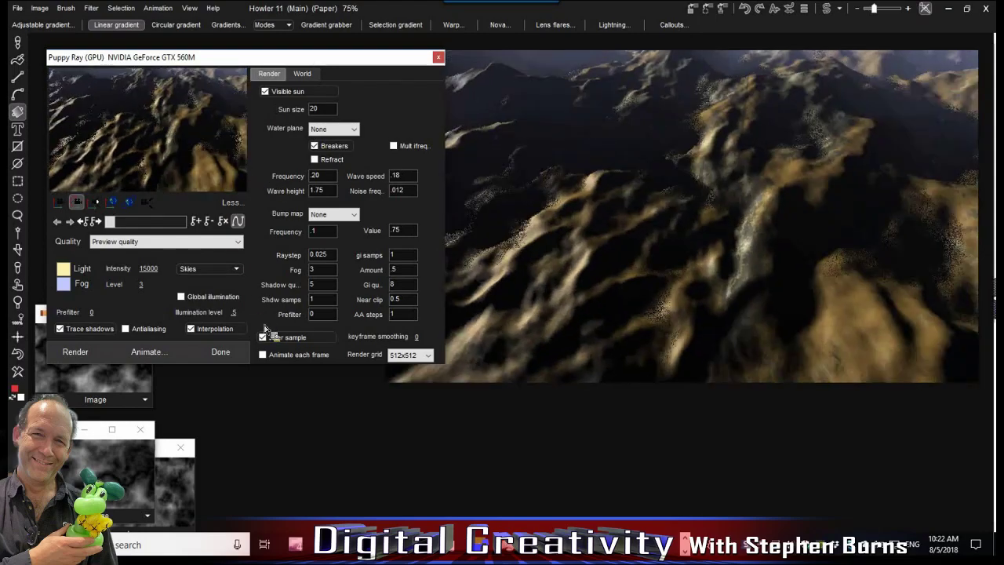
click(210, 269)
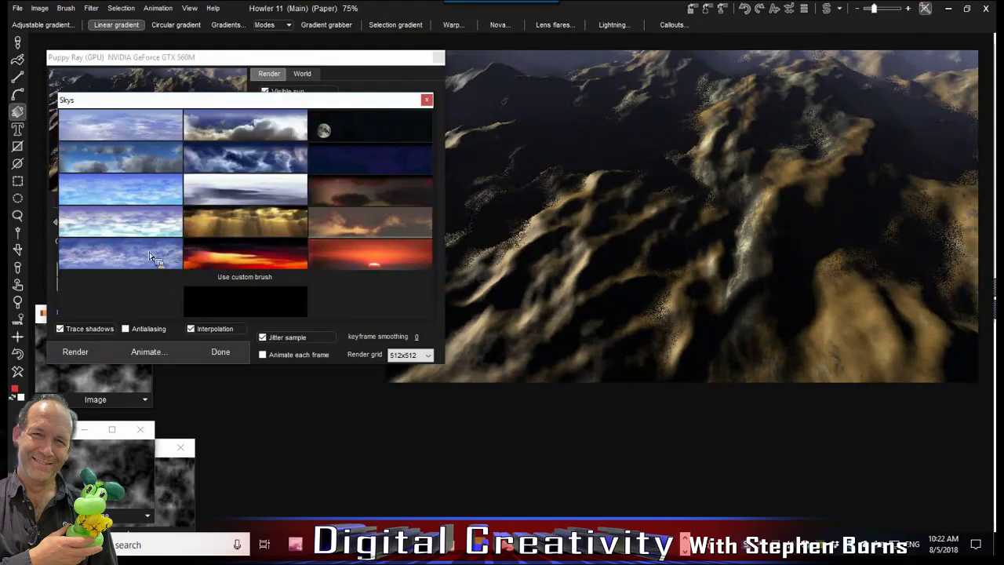
click(104, 256)
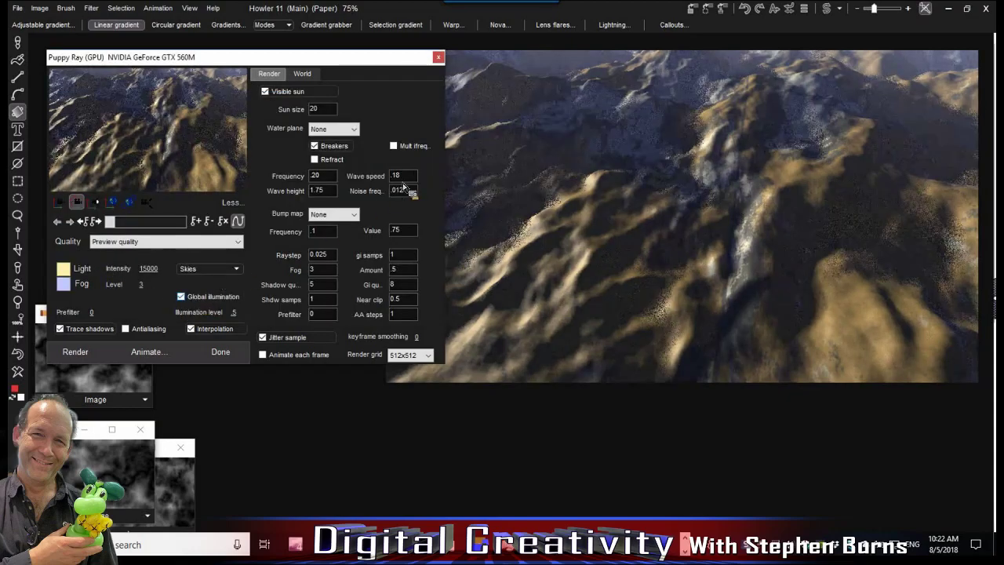
drag(155, 112, 186, 139)
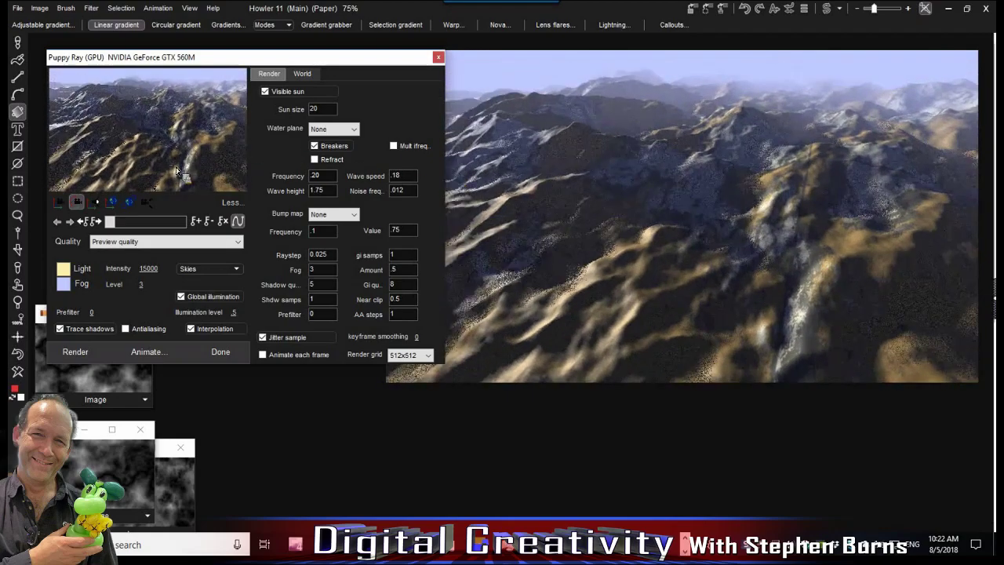
drag(177, 157, 133, 123)
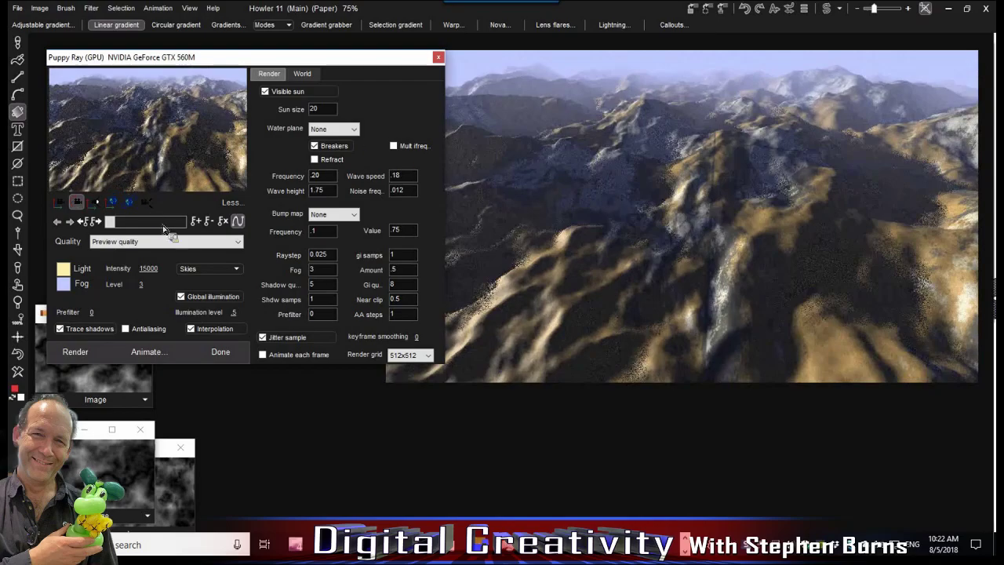
Switch the sky to the blue one with gray clouds and angle the camera to show more sky above the mountains
click(219, 274)
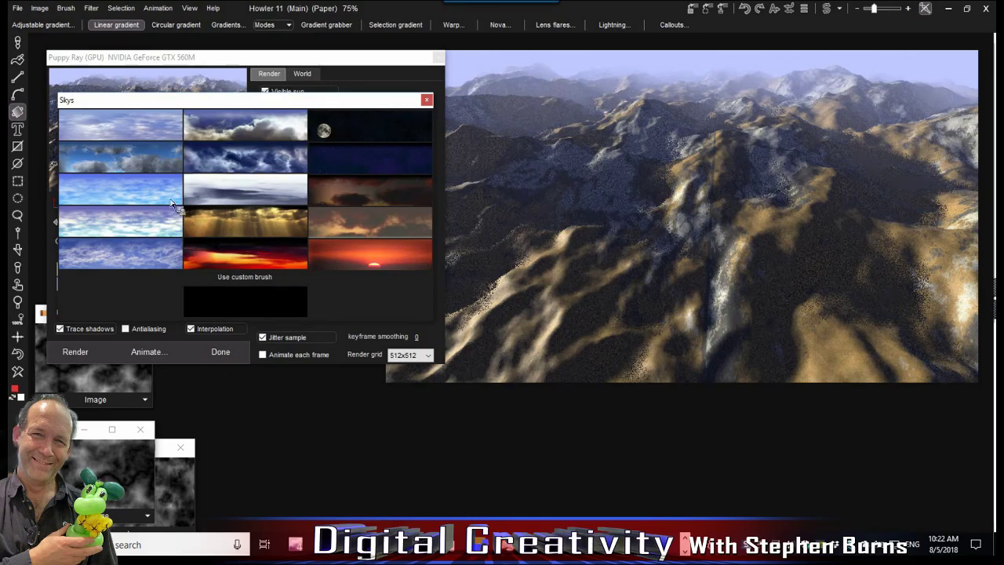
click(118, 164)
drag(149, 132, 174, 149)
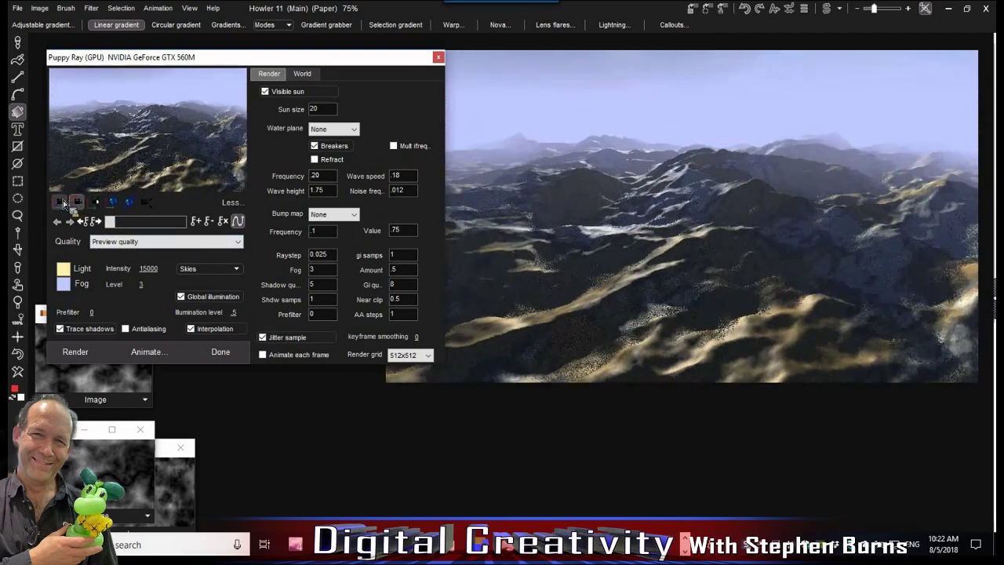
drag(173, 142, 145, 149)
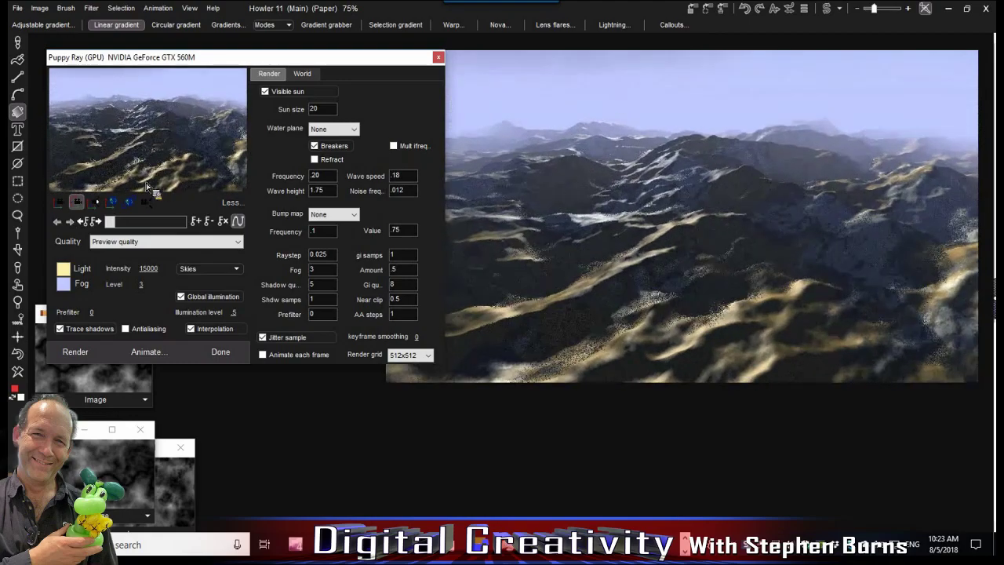
Raise the fog level to 4.76 and place the sun above the mountains with a sun size of 123
drag(142, 284, 185, 295)
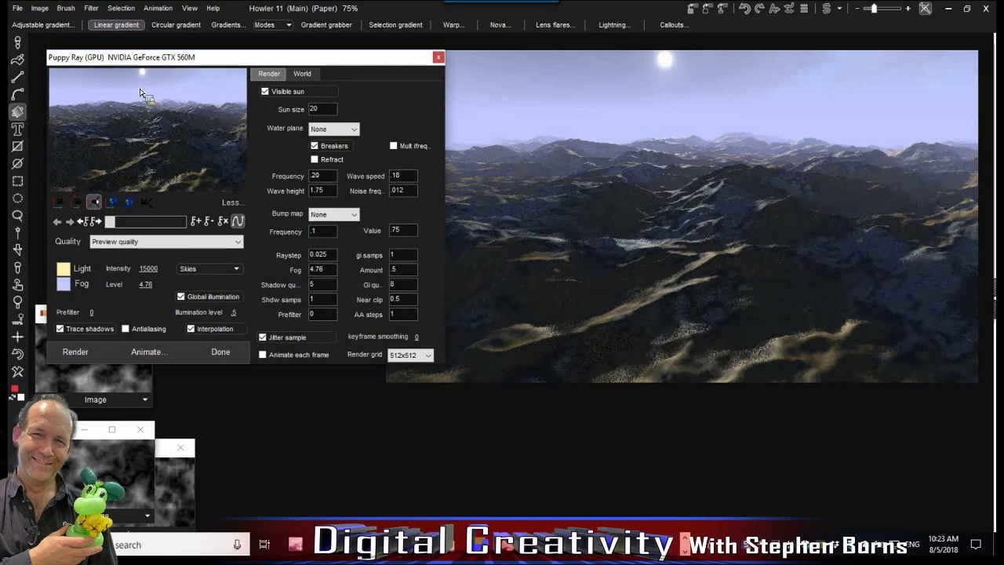
text(123)
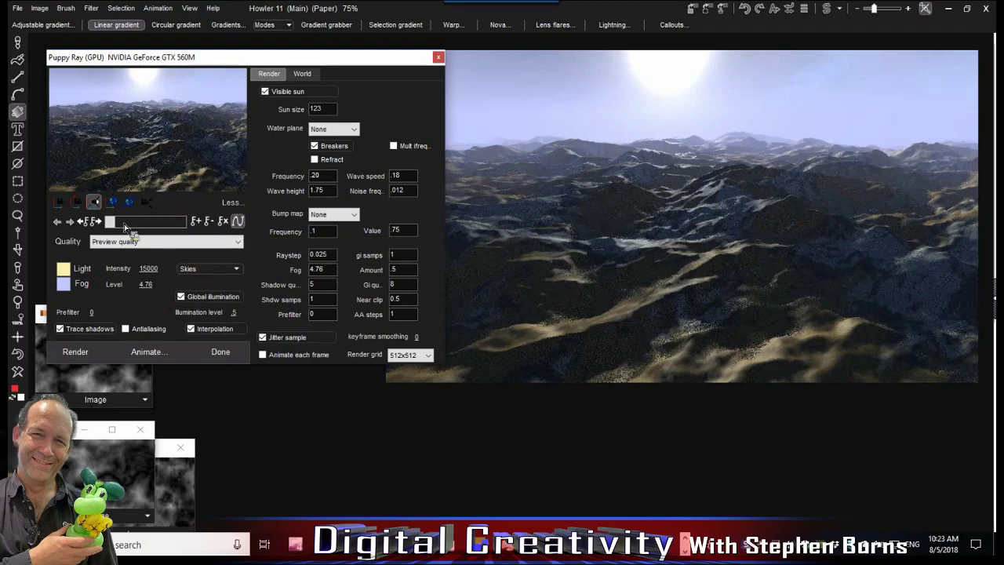
Shift the terrain beneath the sun and increase its height to form steep mountain peaks
drag(98, 203, 135, 207)
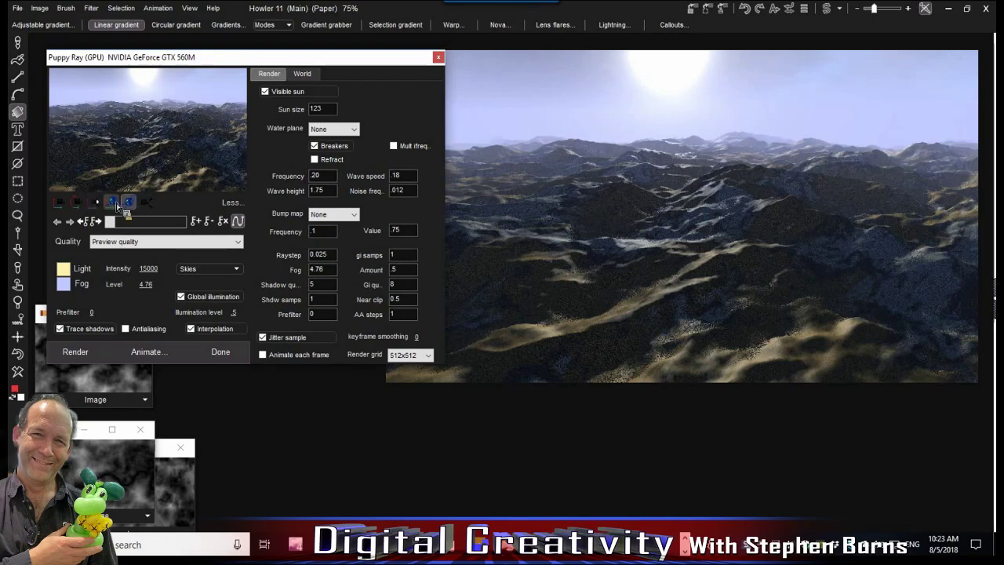
drag(141, 167, 62, 144)
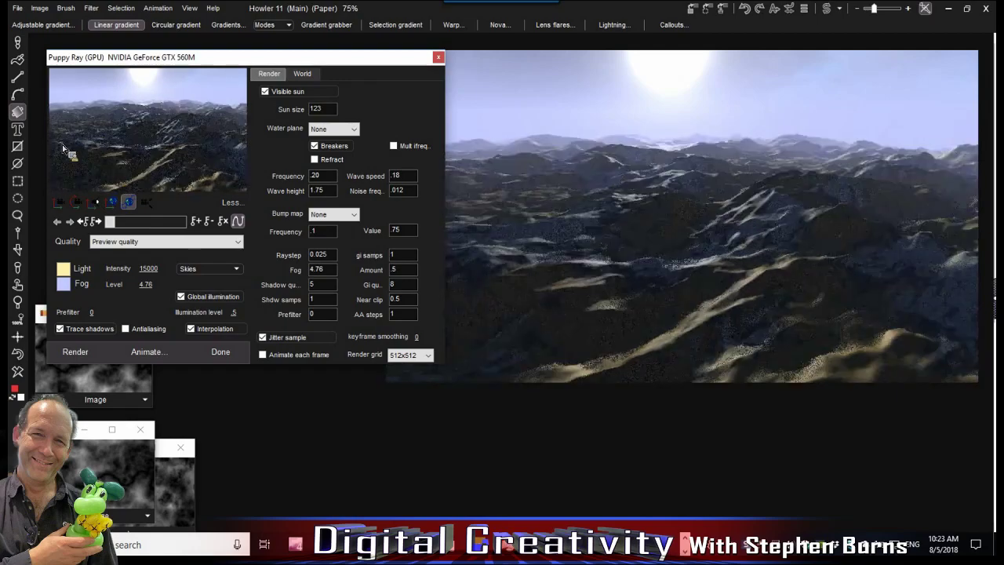
drag(121, 79, 128, 118)
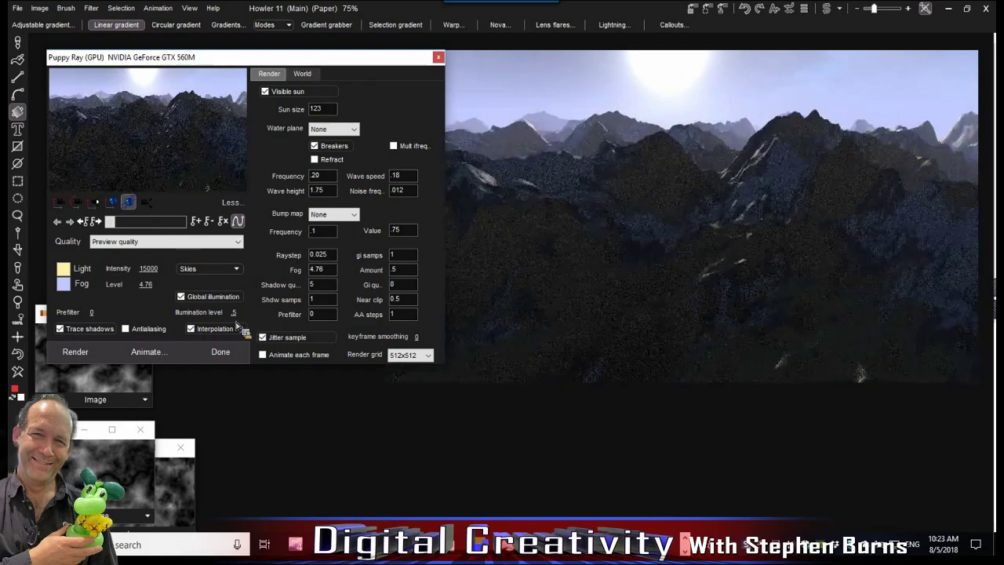
Set the illumination level to 0.8 and shift the terrain to bring sunlit ridges into the foreground
text(0.8)
key(Return)
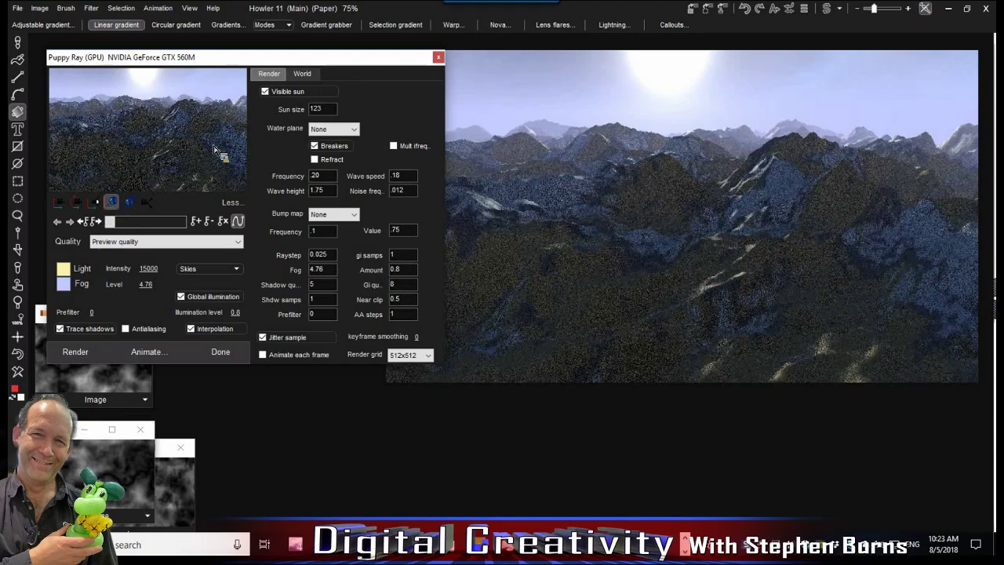
drag(162, 149, 149, 128)
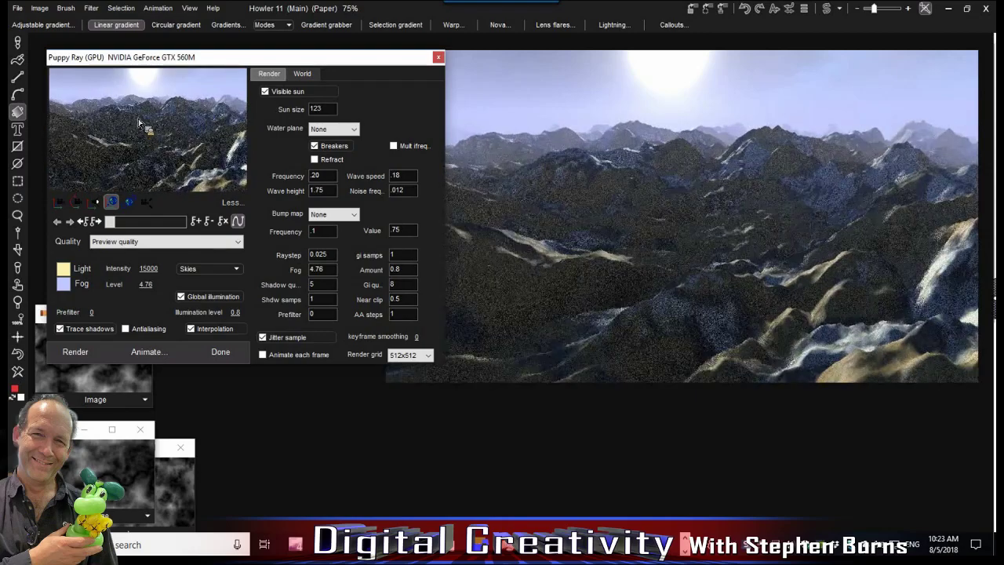
Add a Value noise water plane that floods the valleys and turn the camera to bring more of the rocky shoreline into frame
click(343, 130)
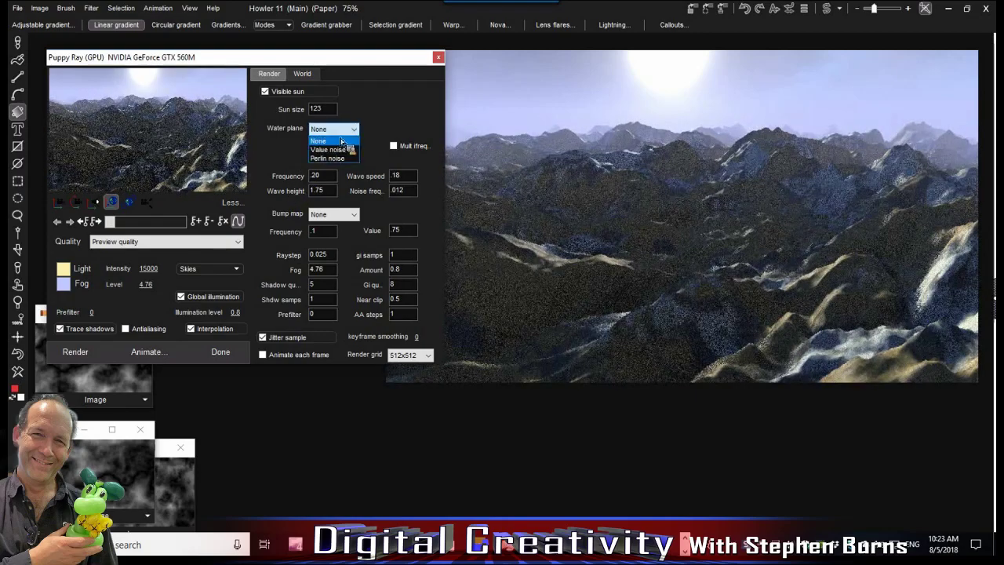
click(335, 151)
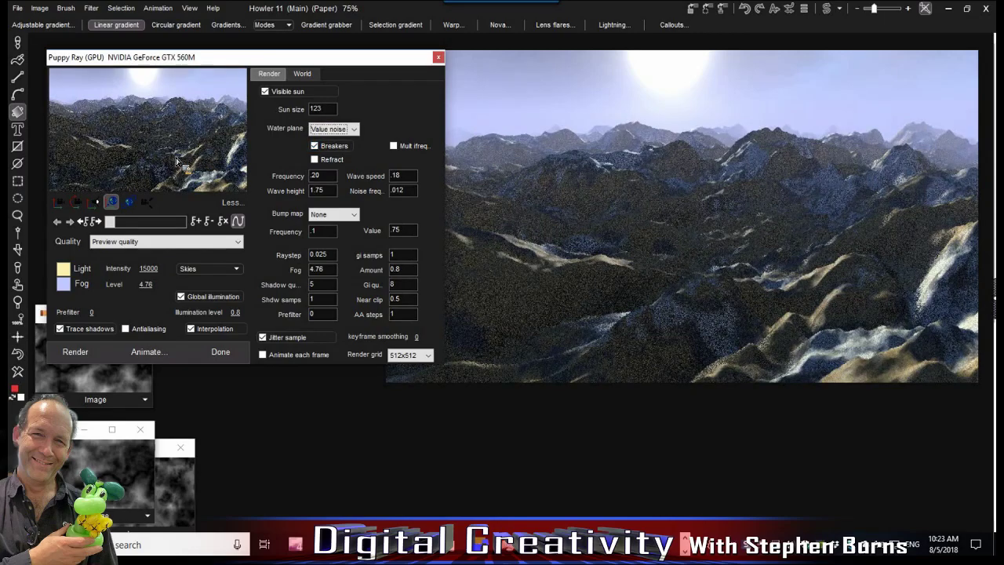
drag(178, 140, 179, 146)
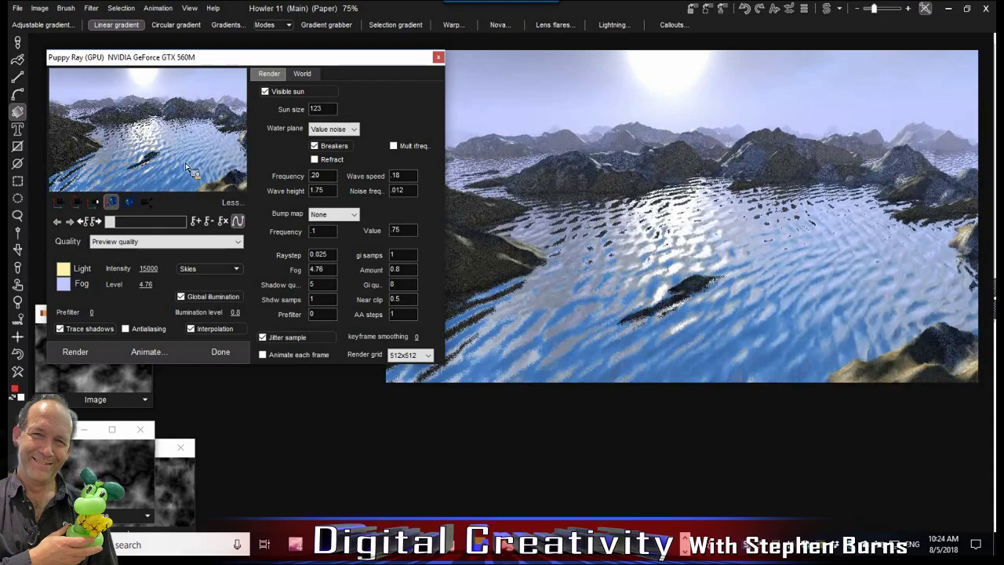
click(76, 202)
drag(154, 163, 258, 156)
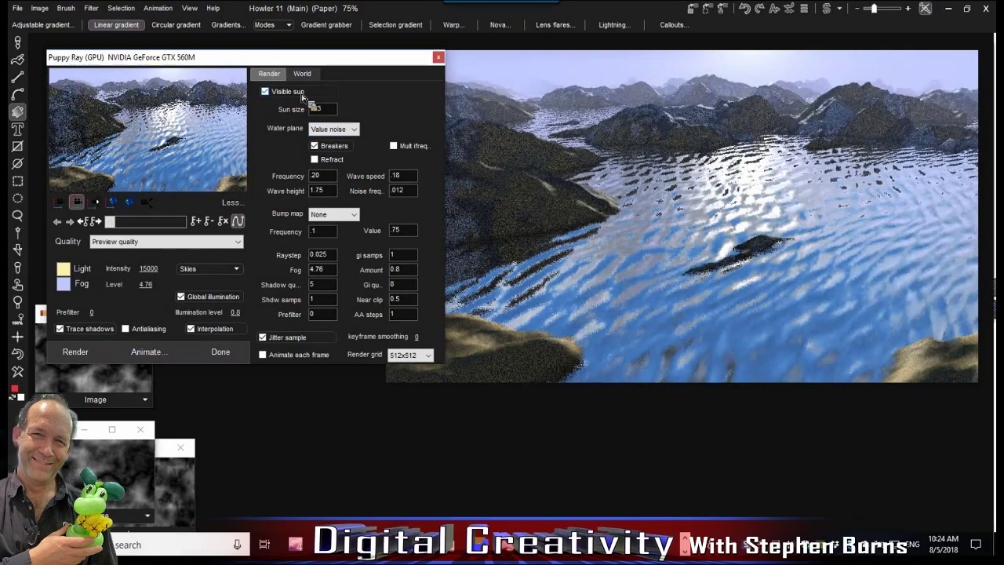
Enable Refract for the water, and turn and zoom the camera onto the submerged ridges by the rocky shore
click(316, 159)
drag(192, 145, 98, 145)
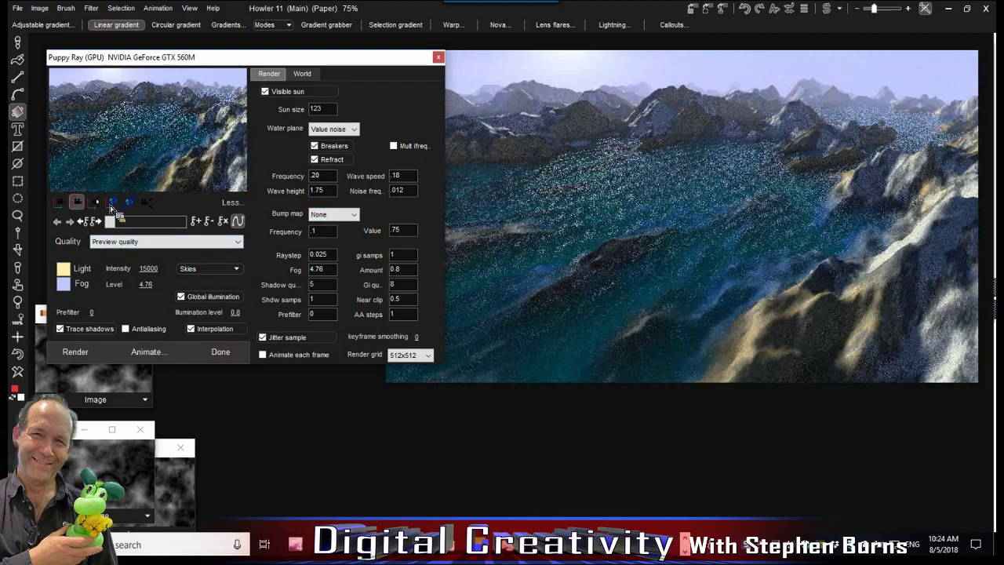
click(146, 201)
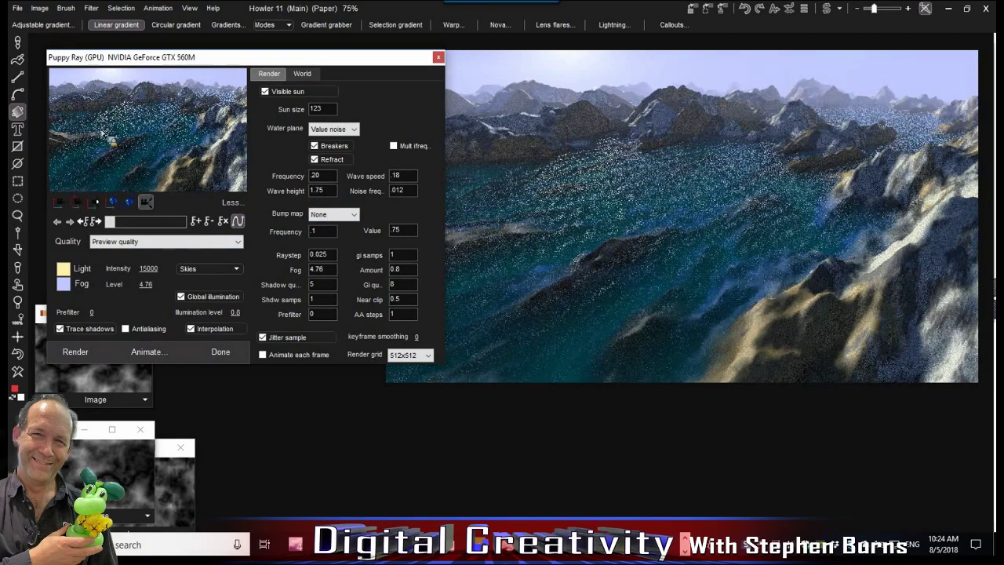
drag(102, 137, 262, 163)
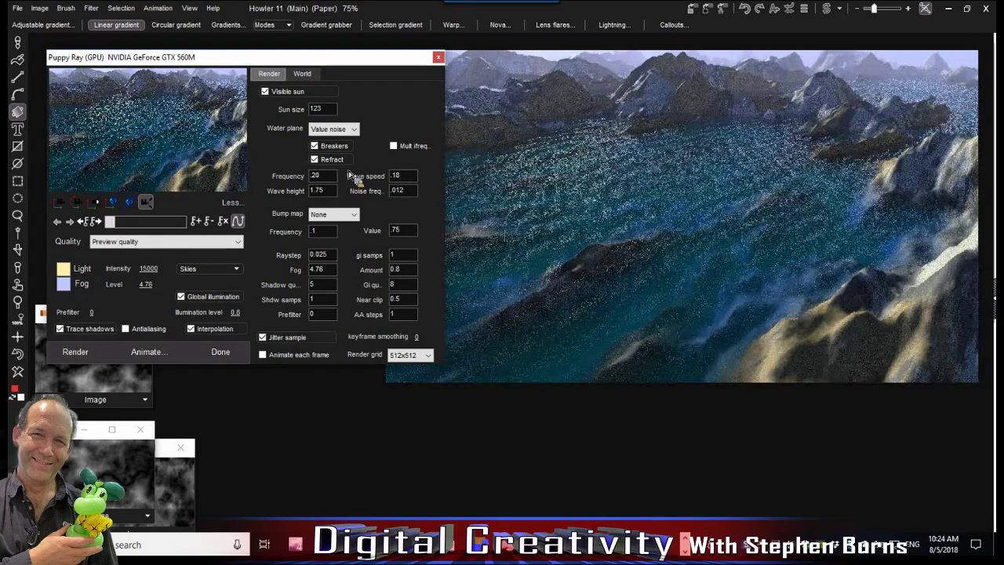
drag(248, 196, 182, 174)
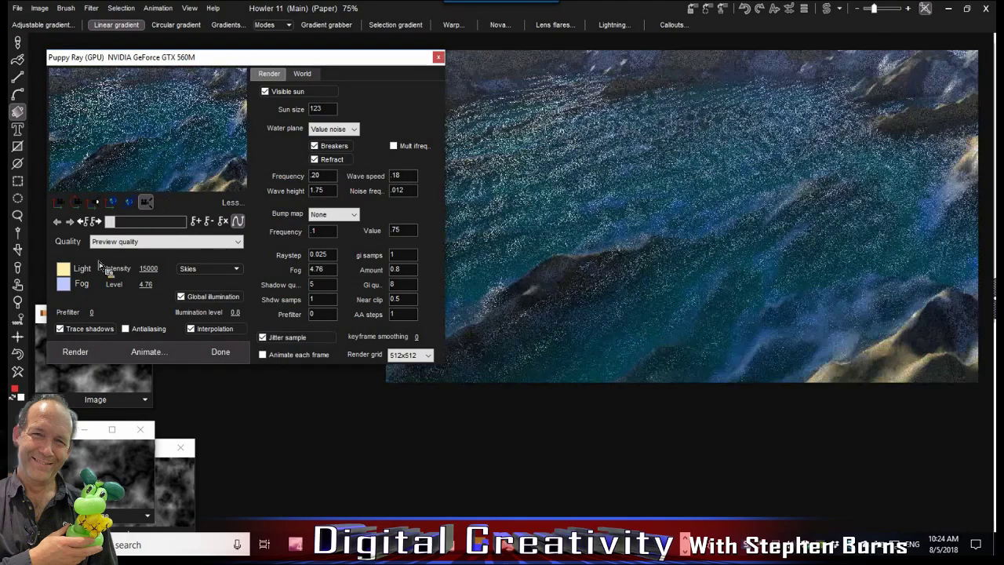
Set the render quality to High quality
click(121, 241)
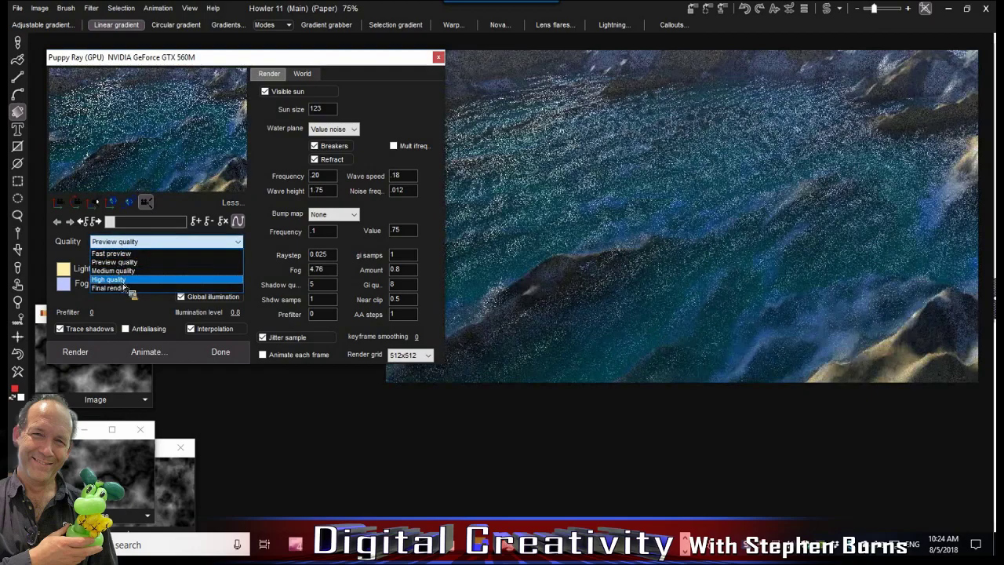
click(123, 282)
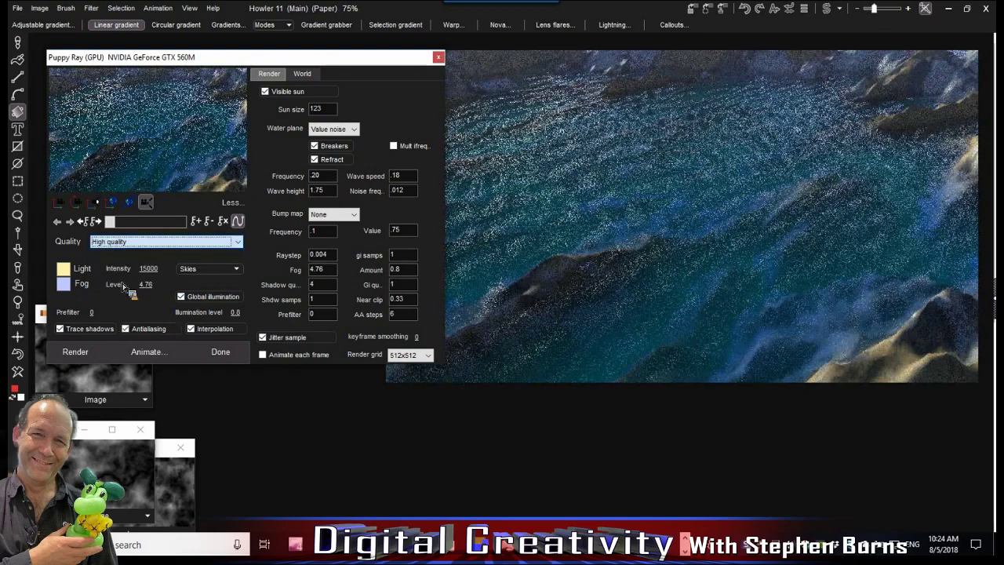
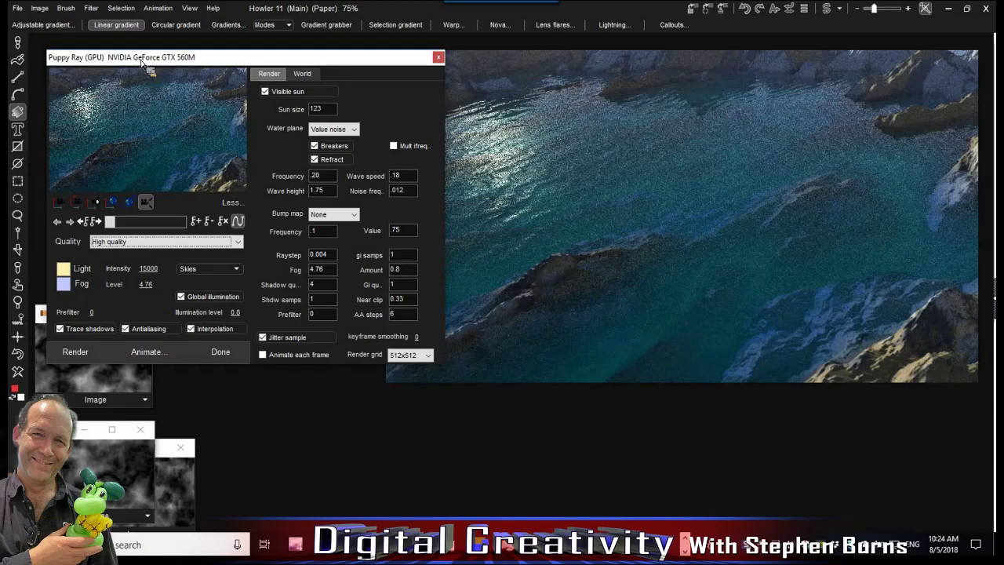
mouse_move(172, 64)
mouse_down()
mouse_move(179, 72)
mouse_move(155, 78)
mouse_move(185, 72)
mouse_up()
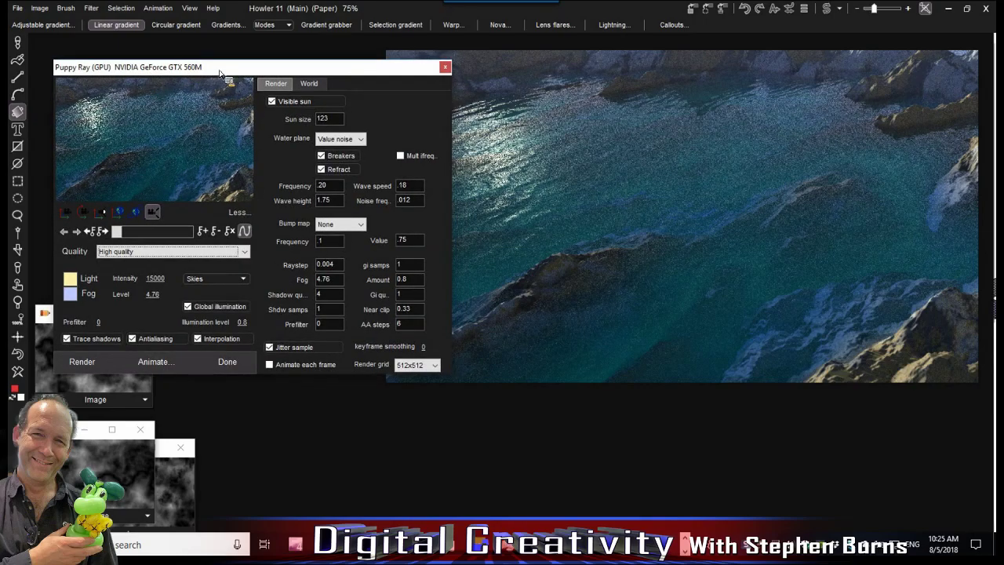
drag(210, 69, 206, 65)
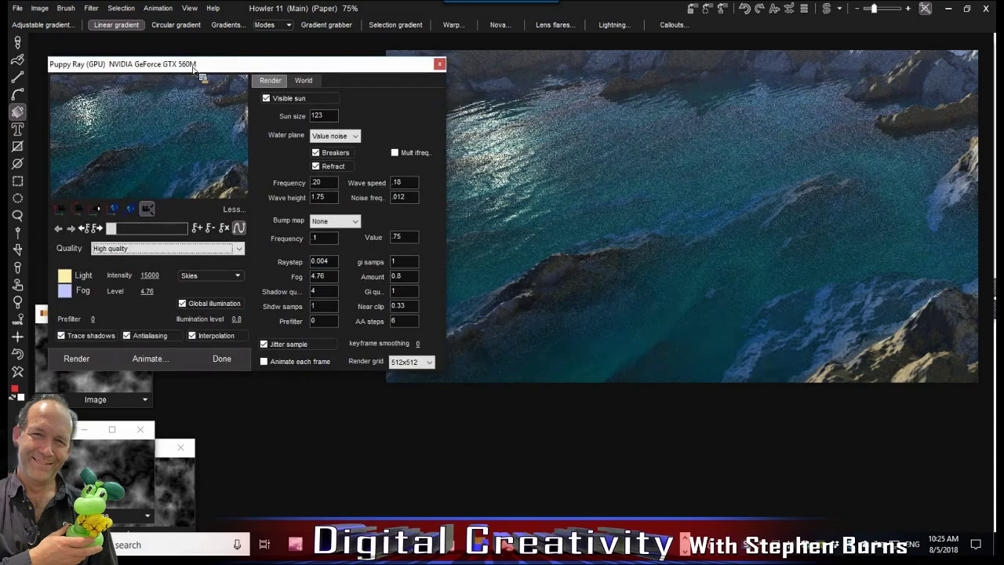
drag(191, 70, 166, 69)
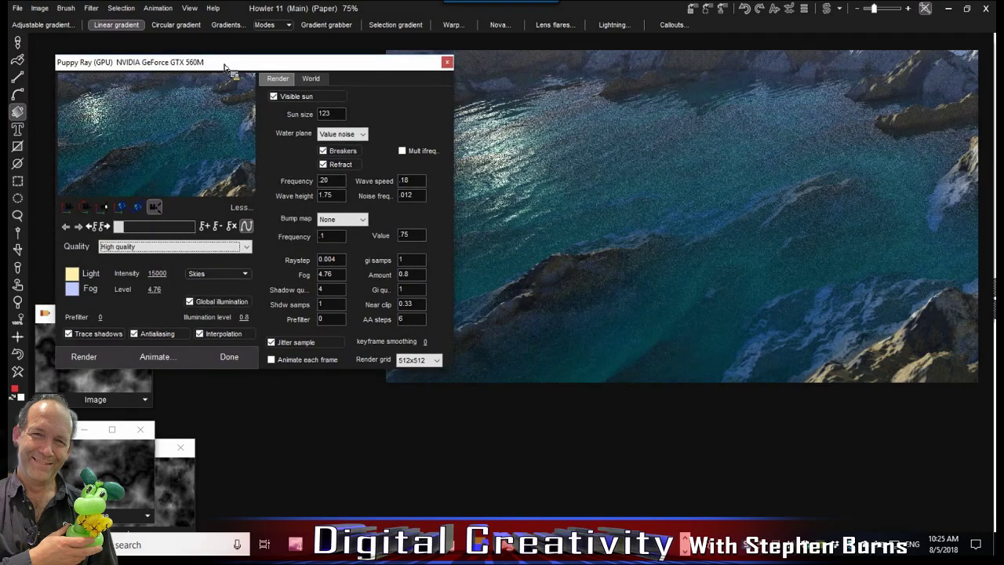
drag(224, 66, 217, 65)
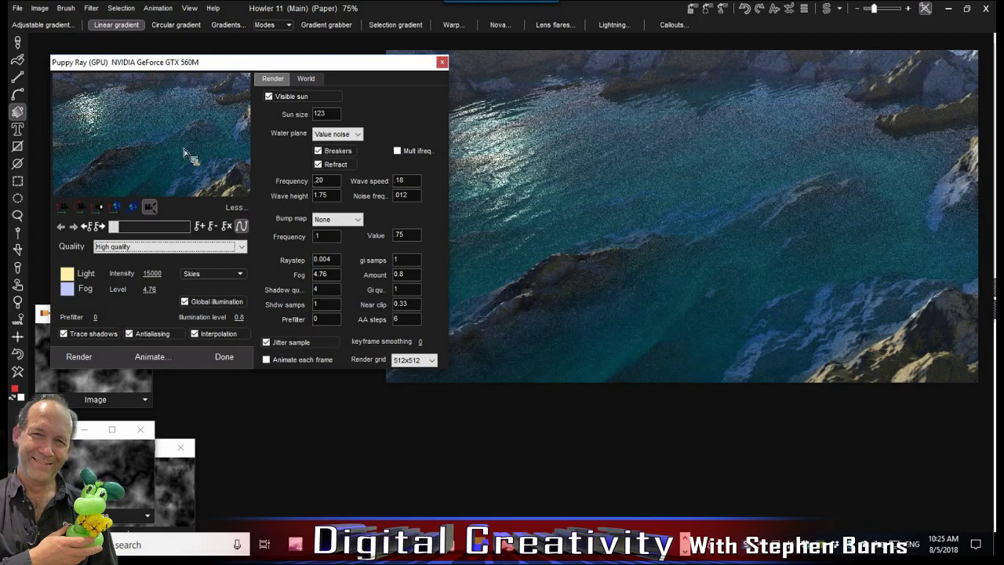
Turn off antialiasing and rotate the camera to bring the steep rocky shore into frame
click(85, 210)
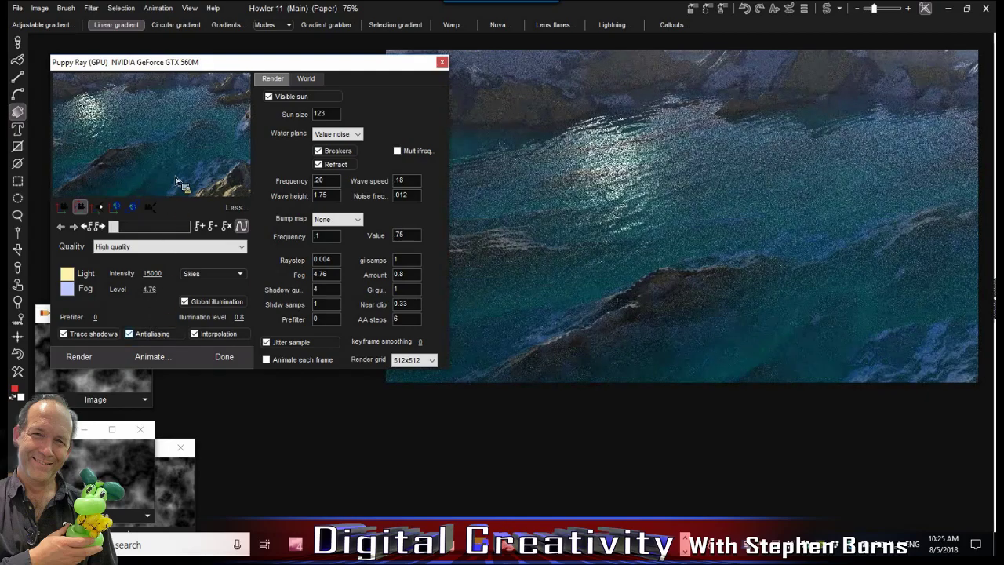
drag(167, 165, 118, 162)
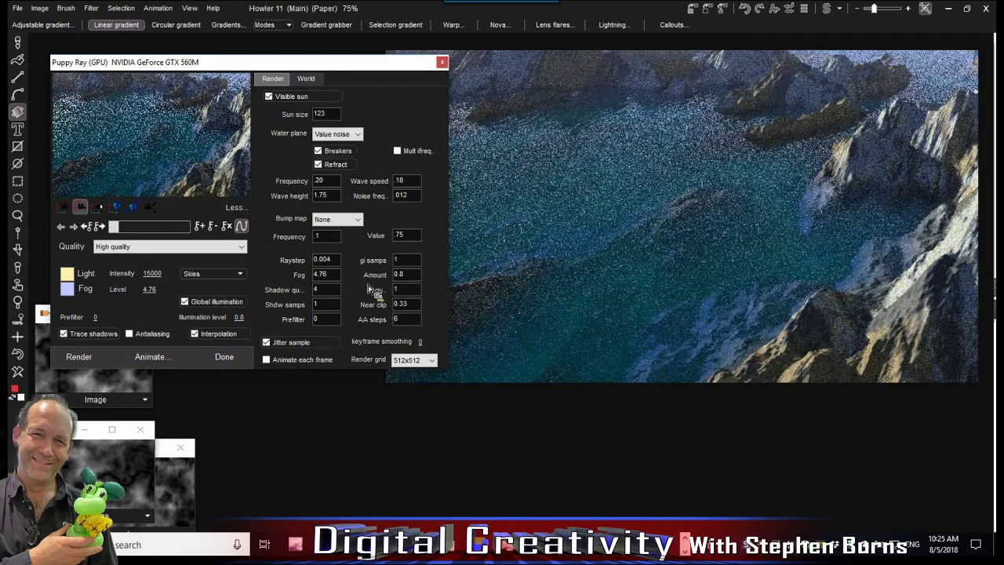
Try ground fog over the water and mountains, rendering the view with it enabled
click(306, 79)
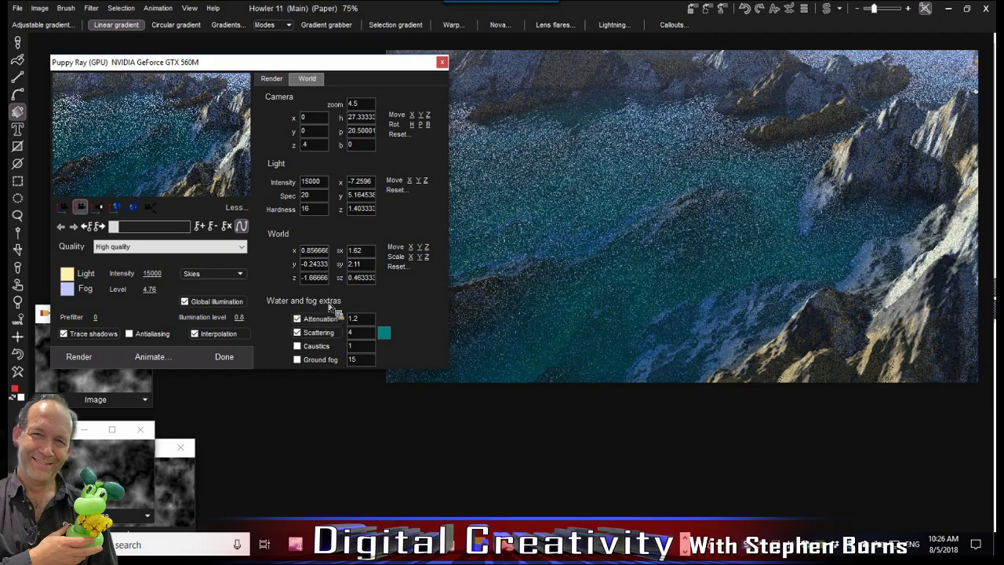
click(298, 360)
click(79, 357)
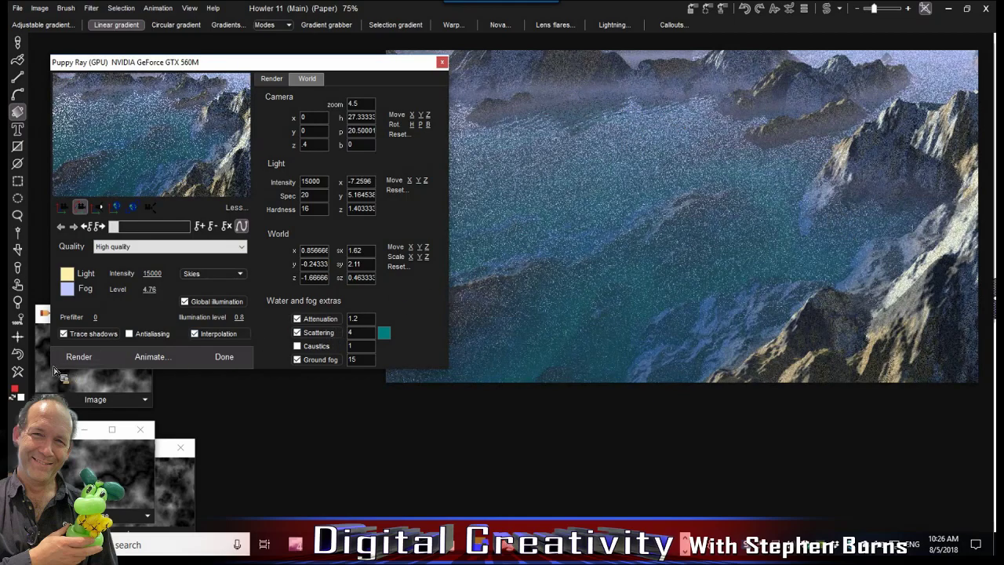
click(336, 354)
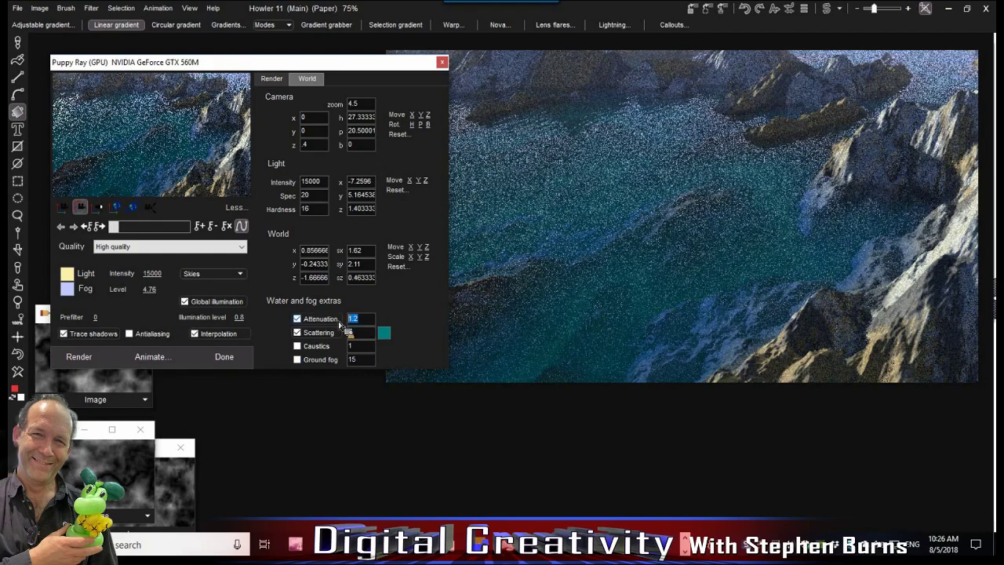
Set the water attenuation to 0 and turn off scattering
text(0)
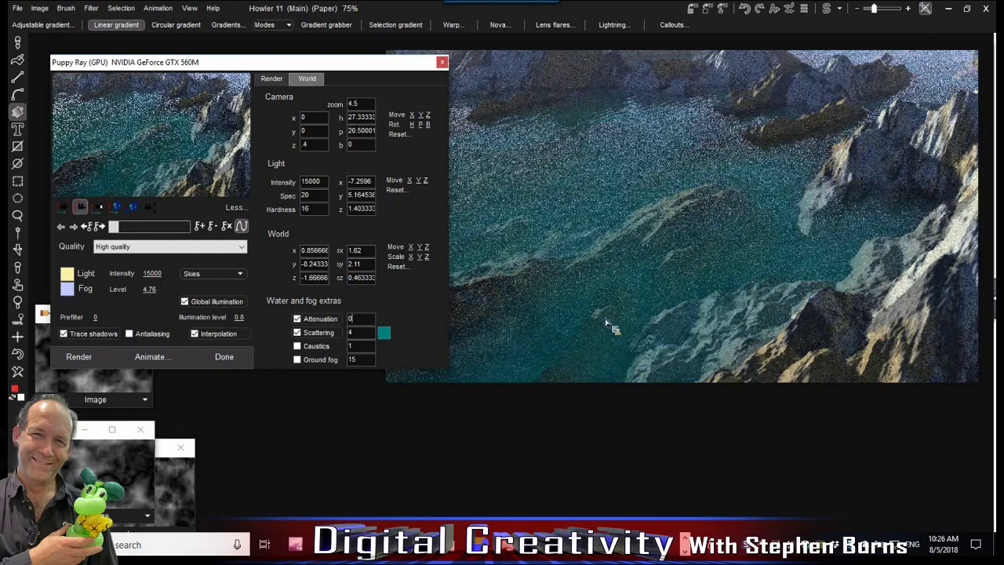
double_click(357, 334)
drag(335, 339, 299, 334)
click(299, 334)
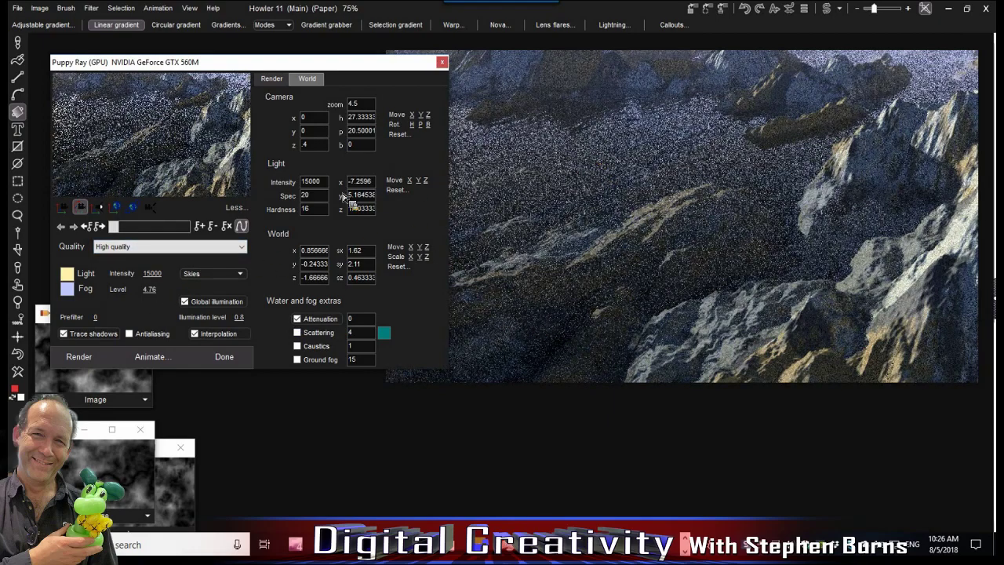
Set the water plane's wave height to 3 and render the scene
click(276, 80)
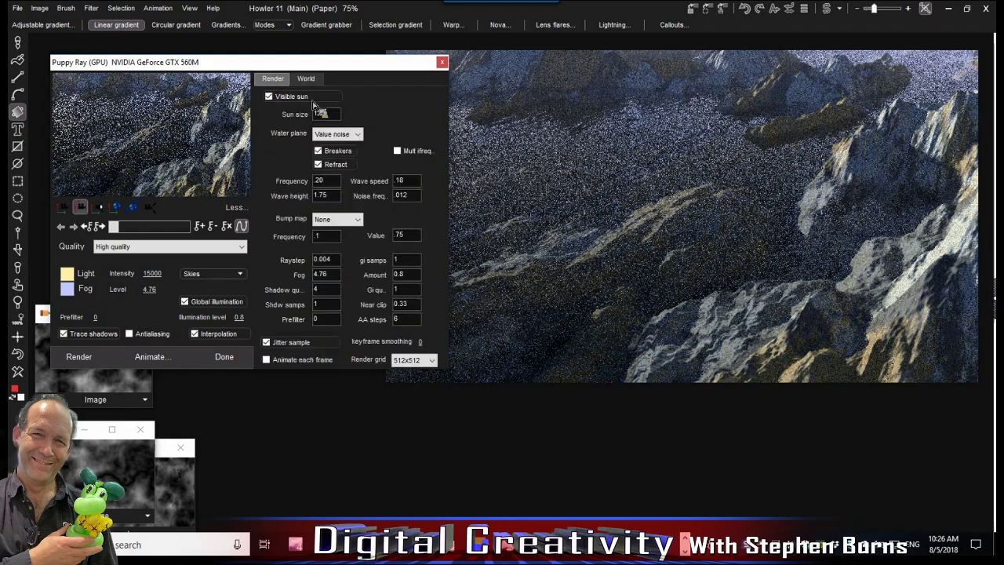
click(333, 198)
drag(336, 200, 290, 213)
text(3)
click(88, 360)
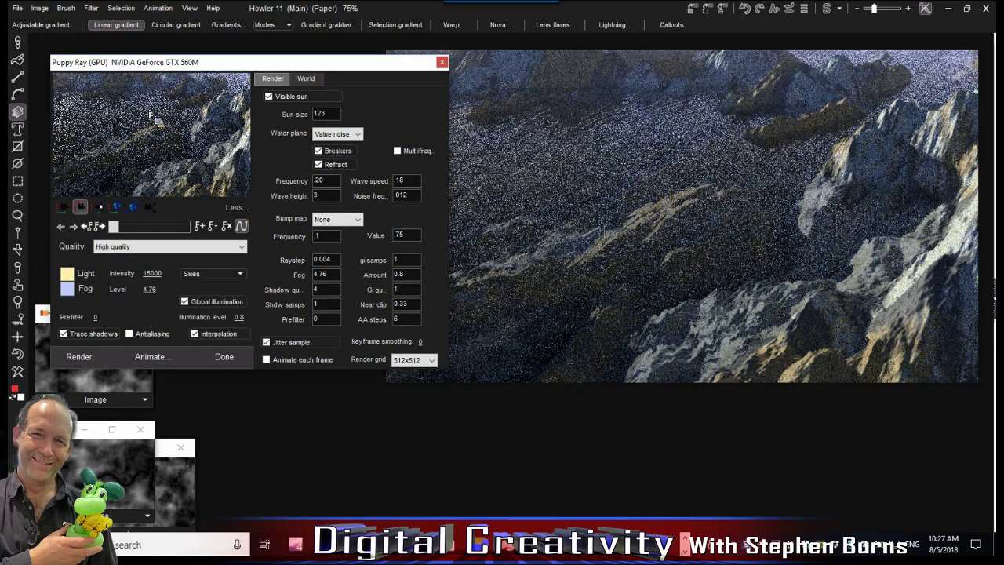
Tilt the camera up to include the mountains and sky, and zoom in on the peaks across the water
drag(153, 117, 155, 153)
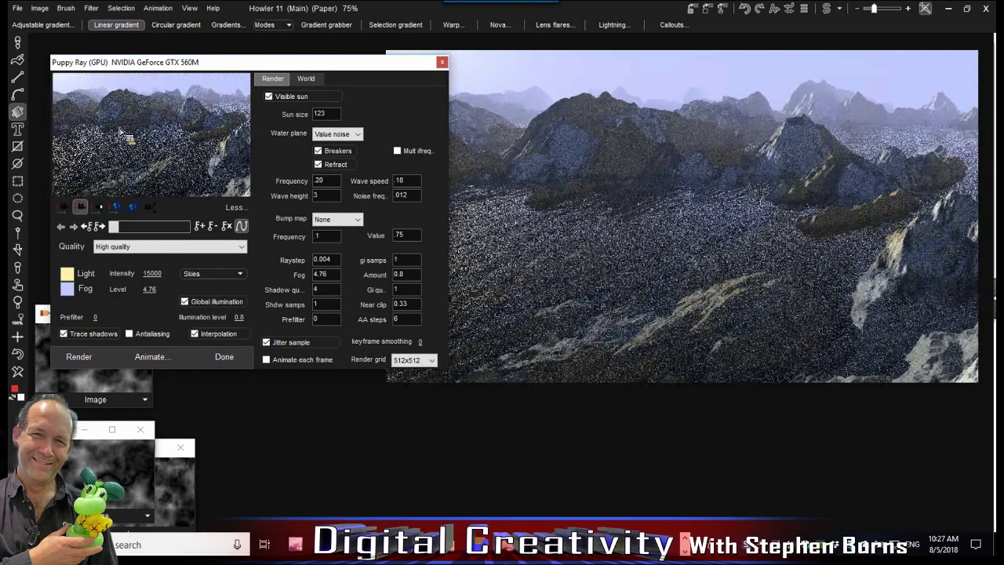
click(150, 207)
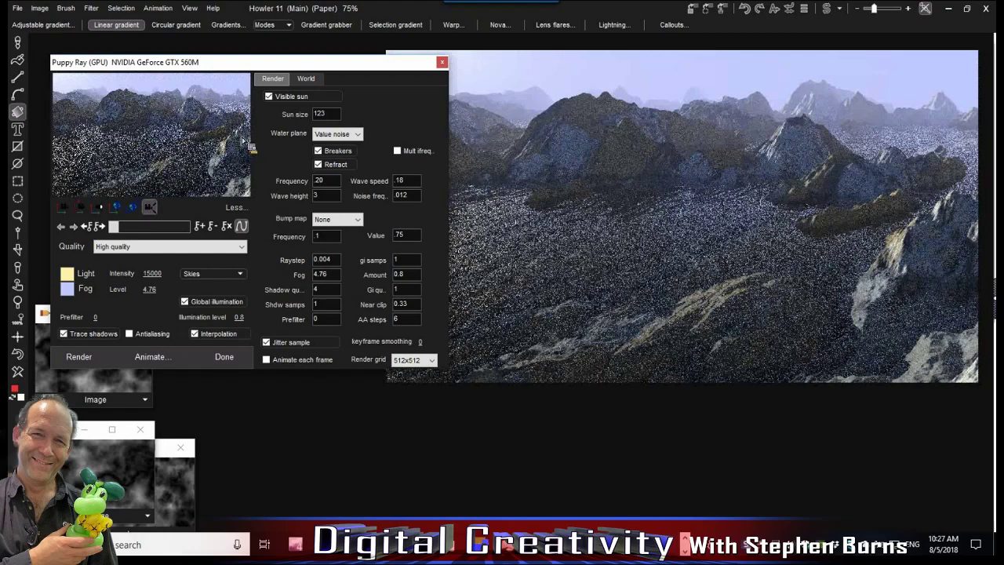
drag(249, 146, 128, 136)
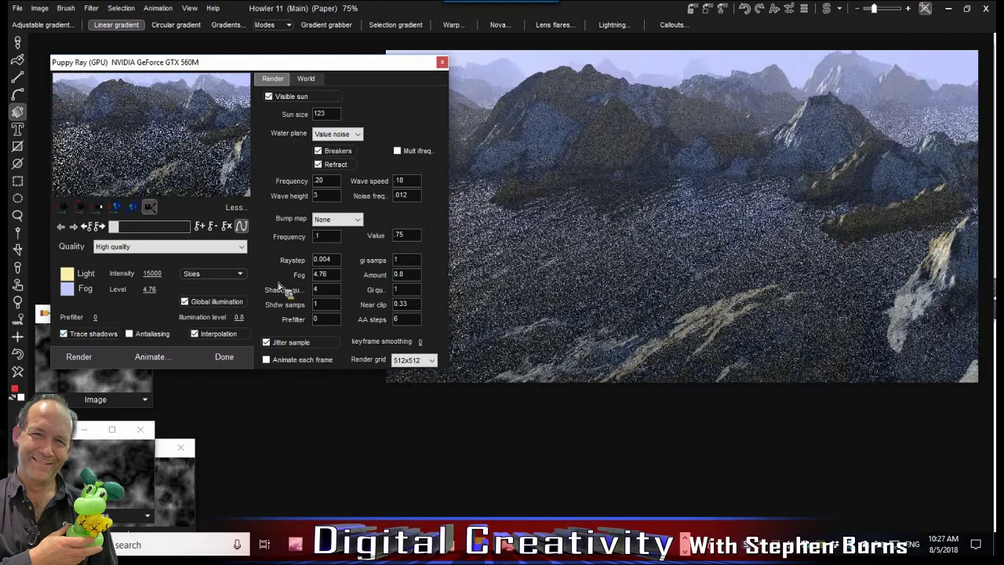
Set the water plane's wave height to 0.2
double_click(328, 196)
text(0.2)
key(Return)
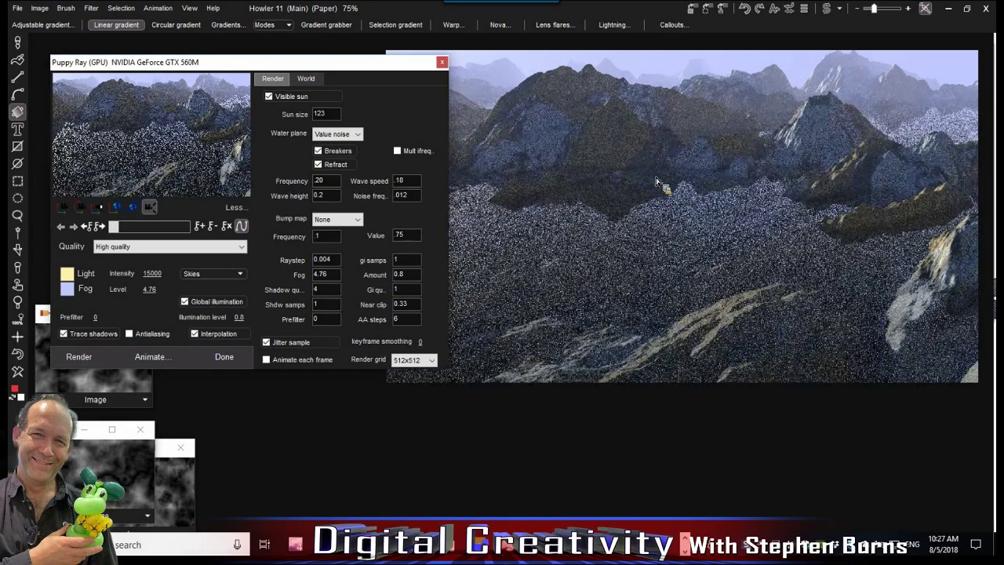
Set the wave height to 4 and change the water plane type to Perlin noise
click(331, 153)
click(334, 197)
key(ctrl+a)
text(4)
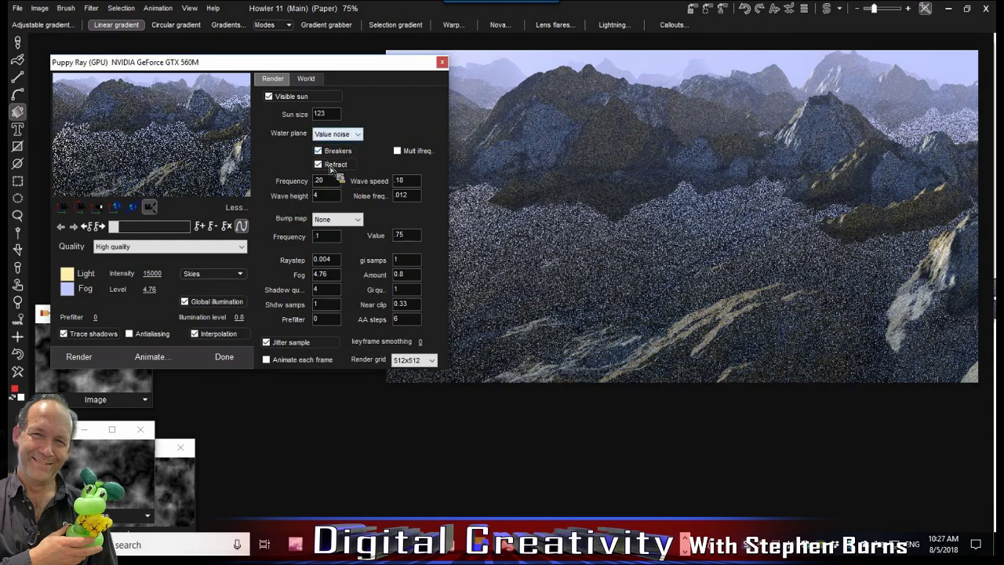
scroll(330, 169, down, 1)
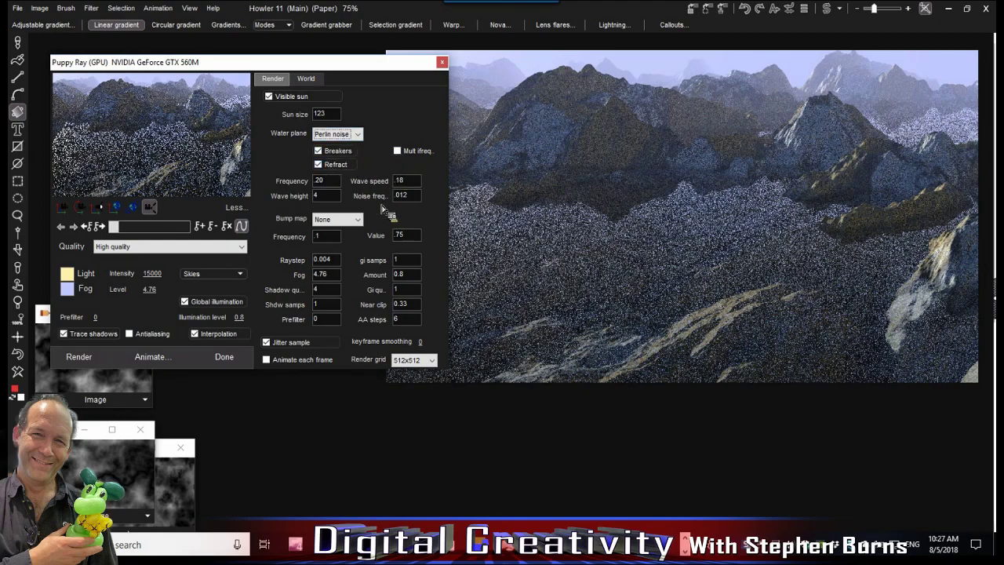
Try a noise frequency of .002 for the water plane, restore it to .012, and close the Puppy Ray settings
double_click(414, 200)
text(.002)
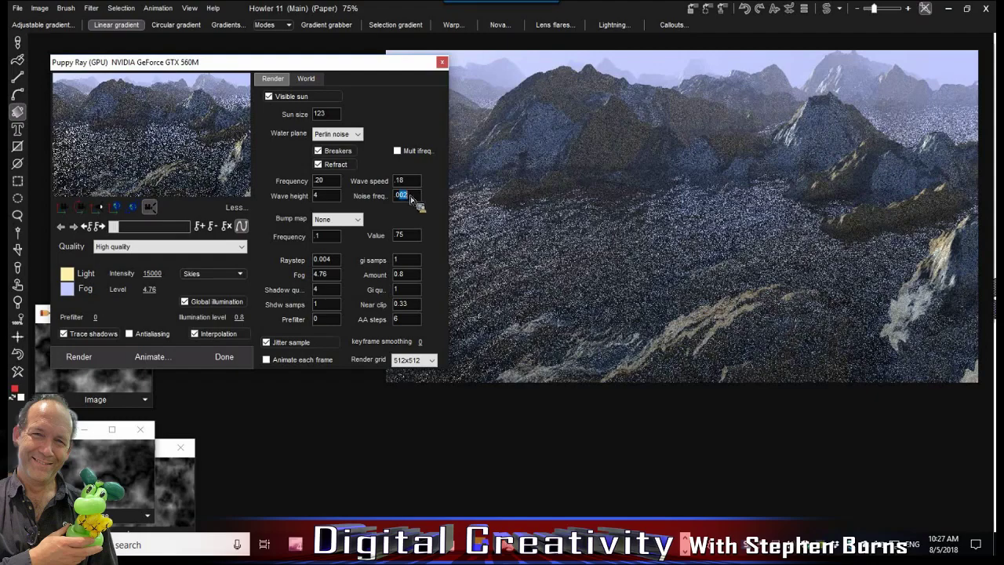
text(.012)
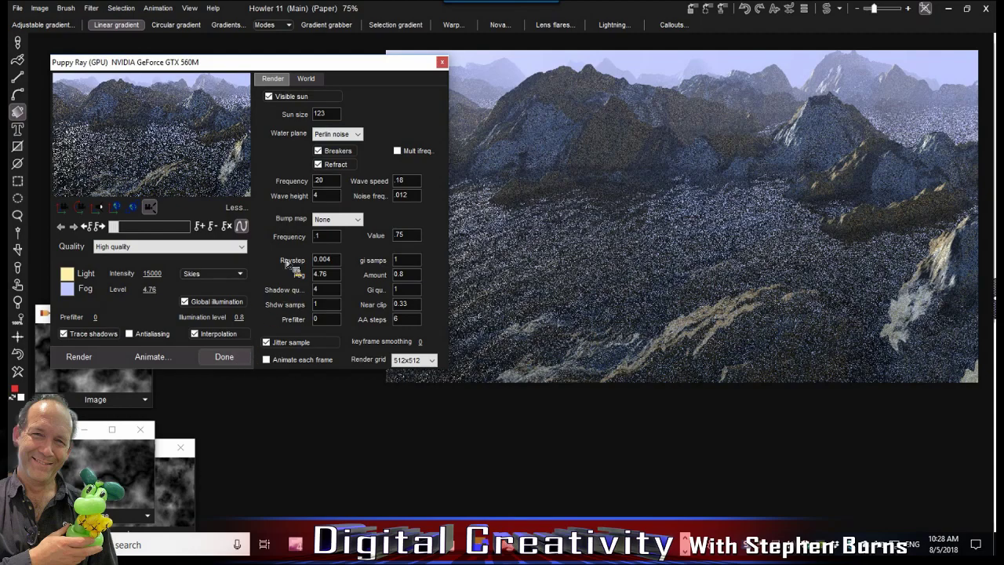
key(Escape)
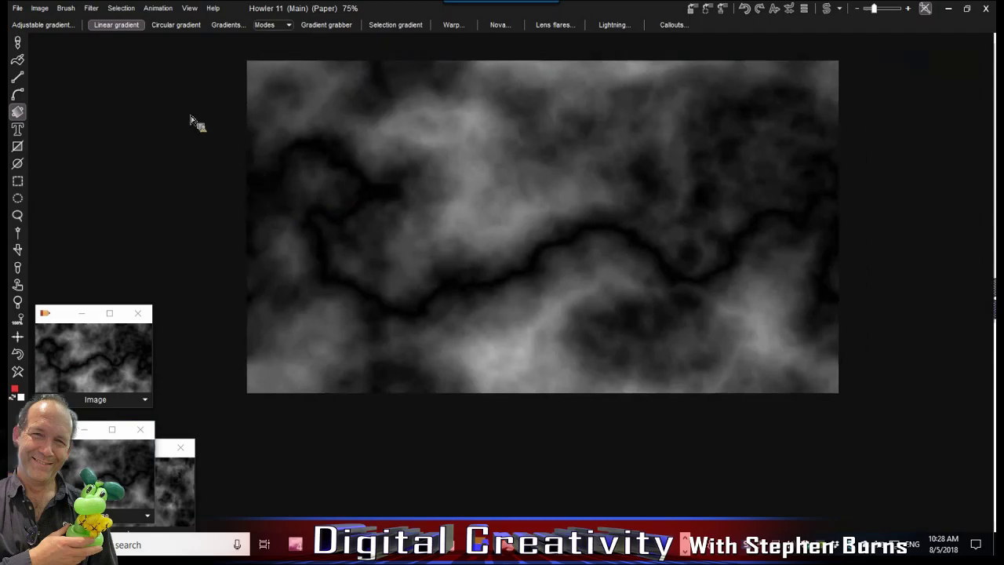
Halve the greyscale height map's size to 640 x 360 with constrained proportions and Bi-cubic+ scaling
click(39, 8)
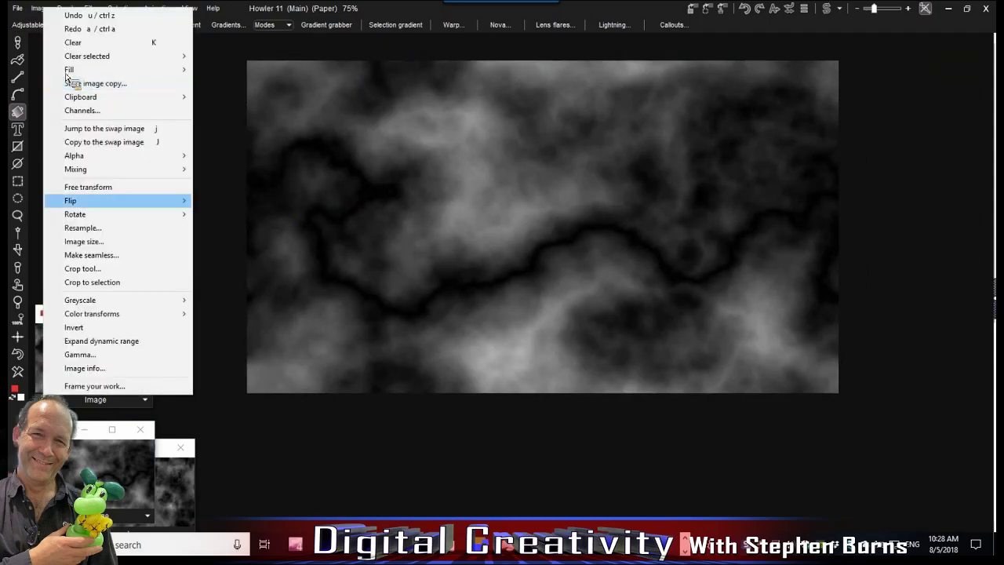
click(85, 229)
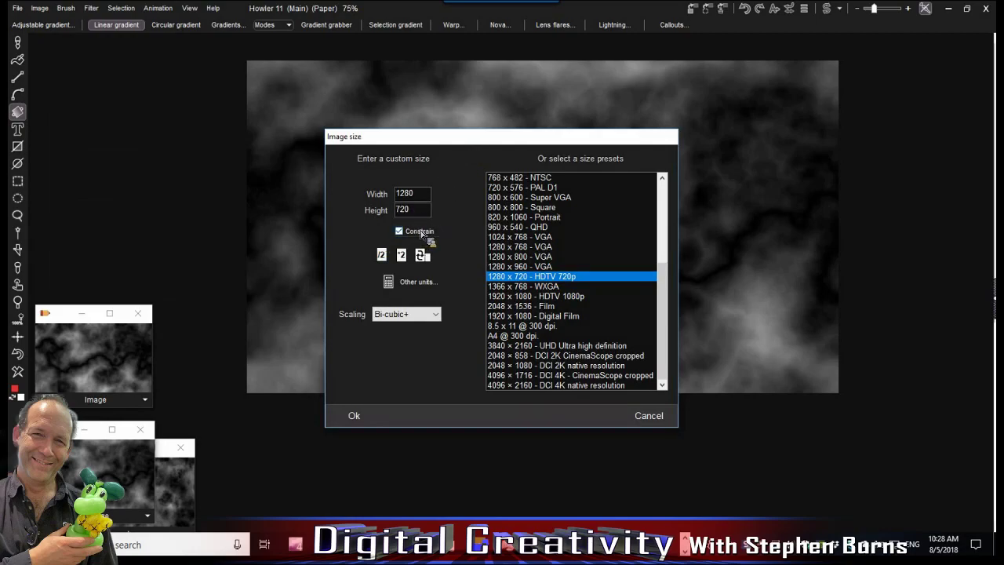
click(381, 255)
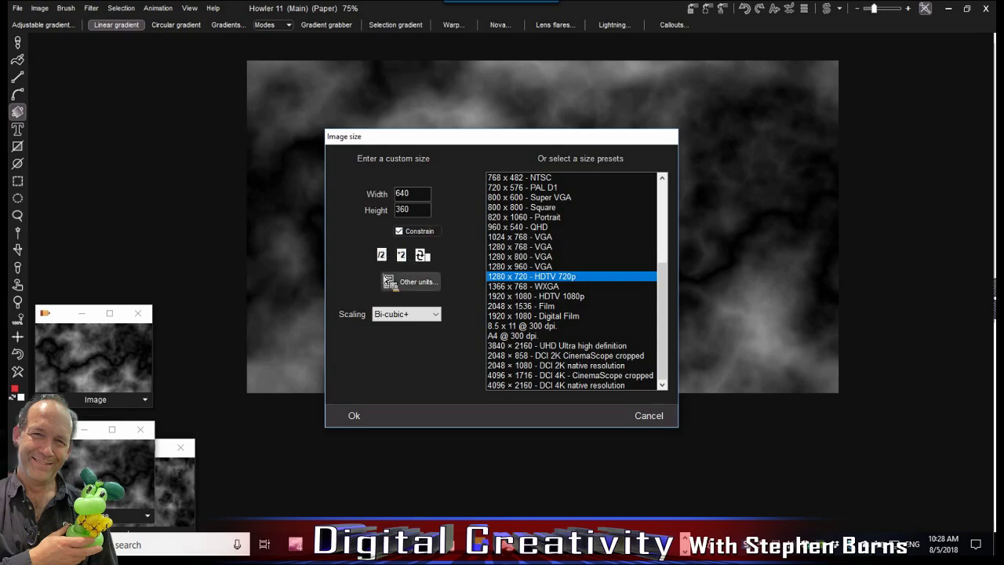
click(357, 415)
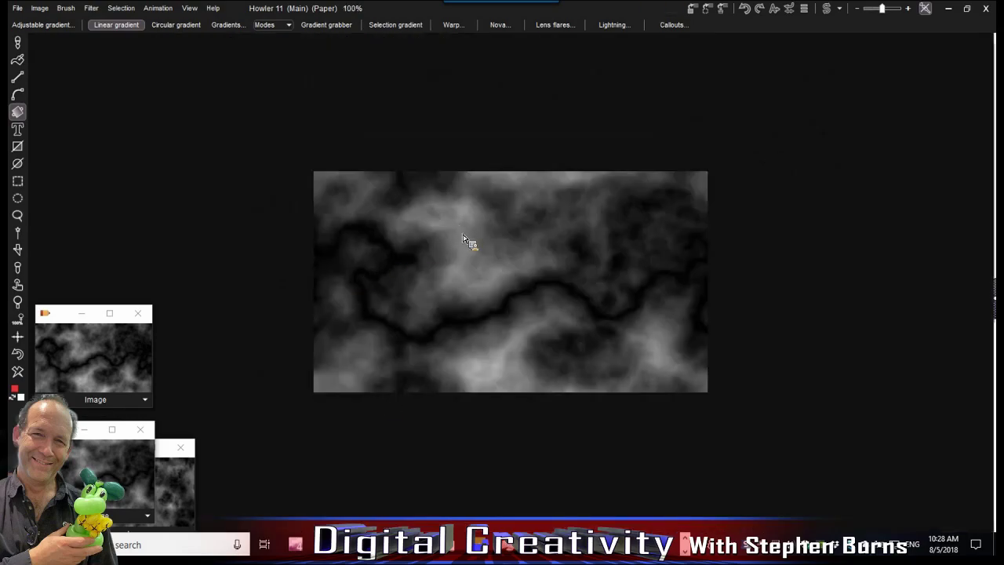
Store a copy of the reduced height map as a floating image, and check the swap image before returning to the main one
drag(497, 280, 605, 201)
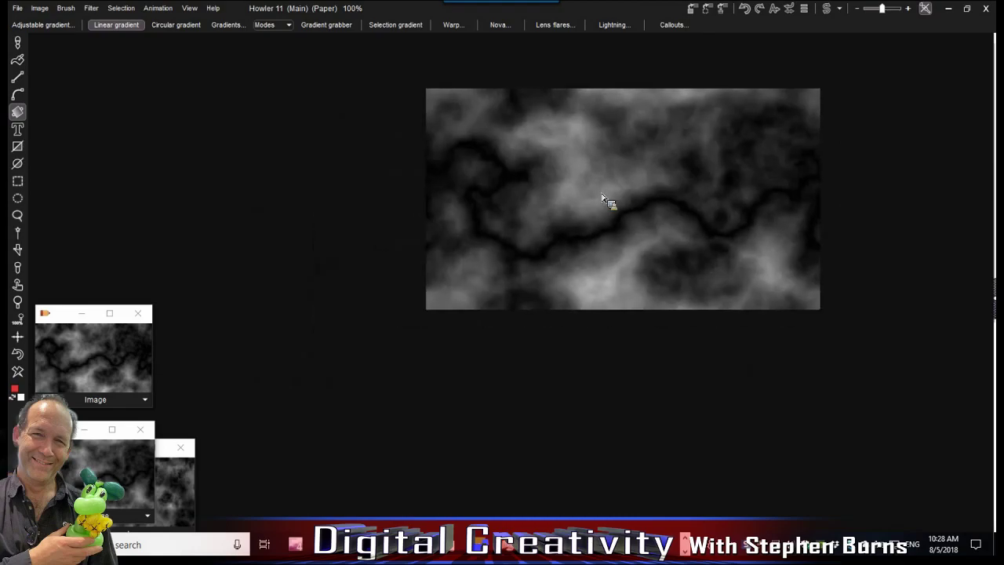
click(695, 9)
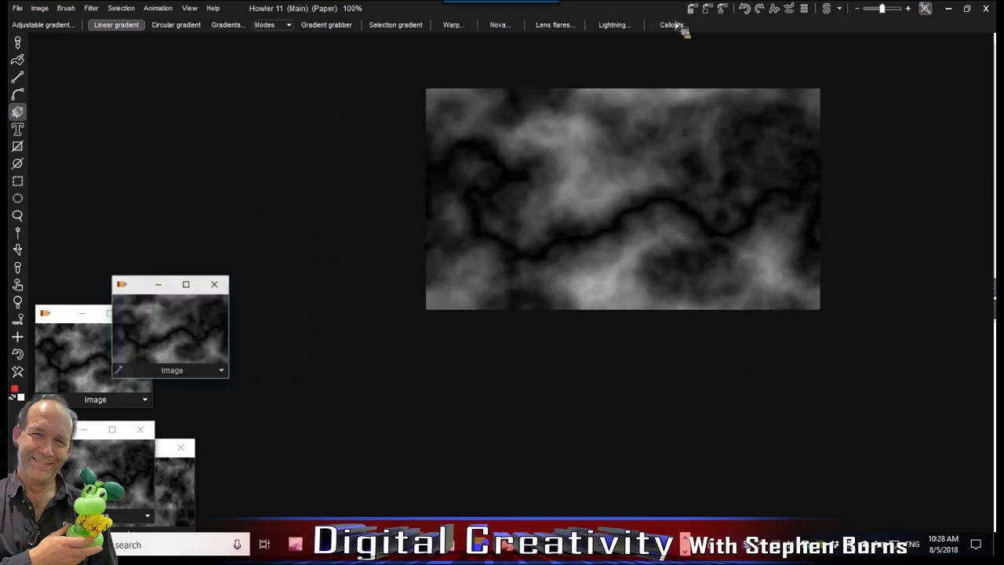
click(833, 9)
click(828, 9)
click(828, 9)
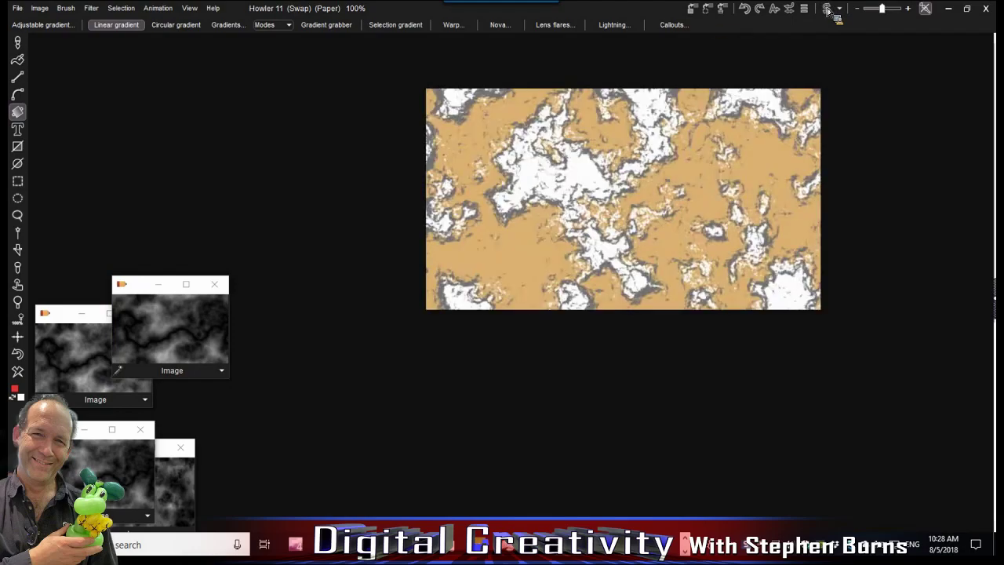
click(828, 9)
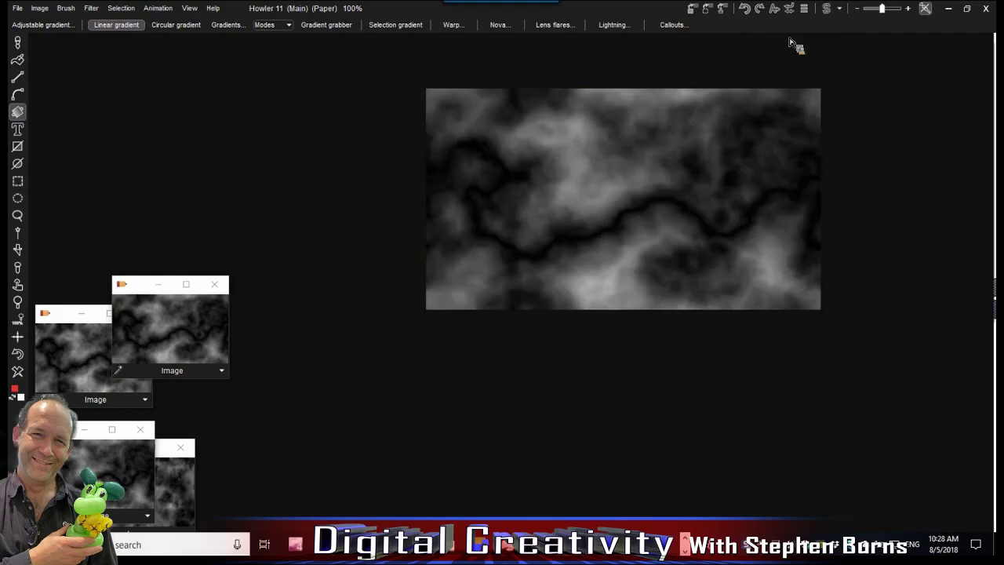
Apply the Erosion stylize filter to the height map and inspect the branching pattern up close
click(92, 9)
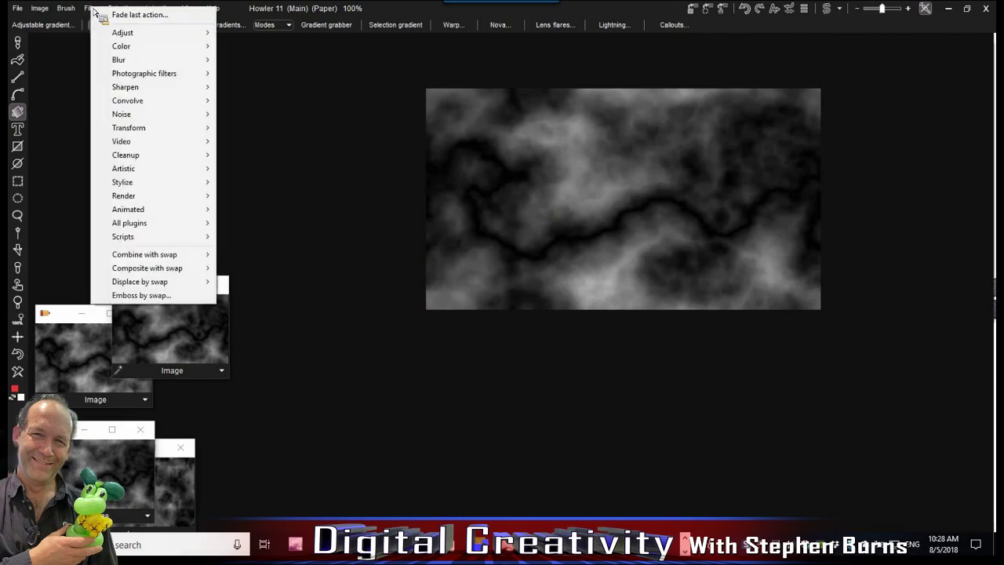
mouse_move(138, 189)
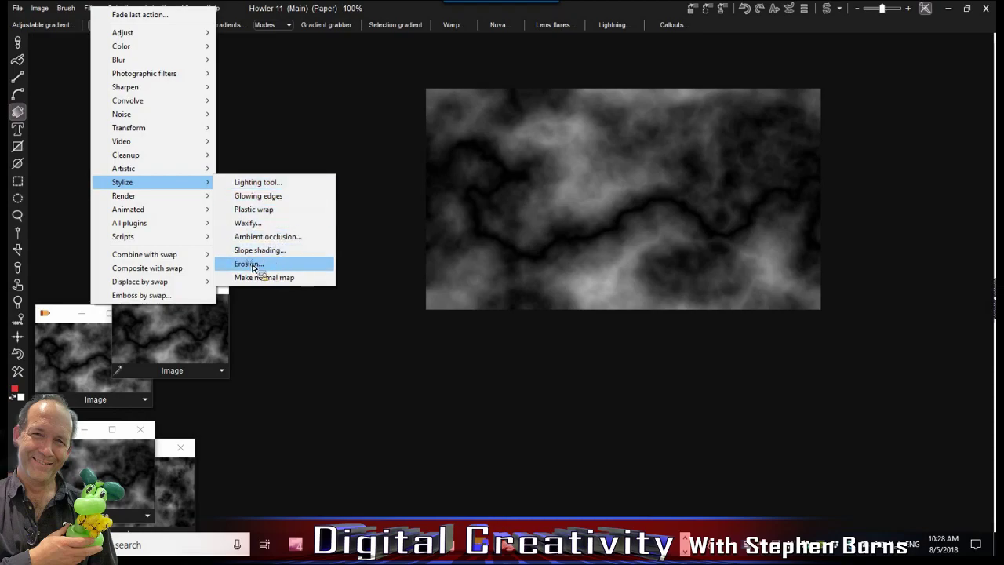
click(248, 263)
click(441, 348)
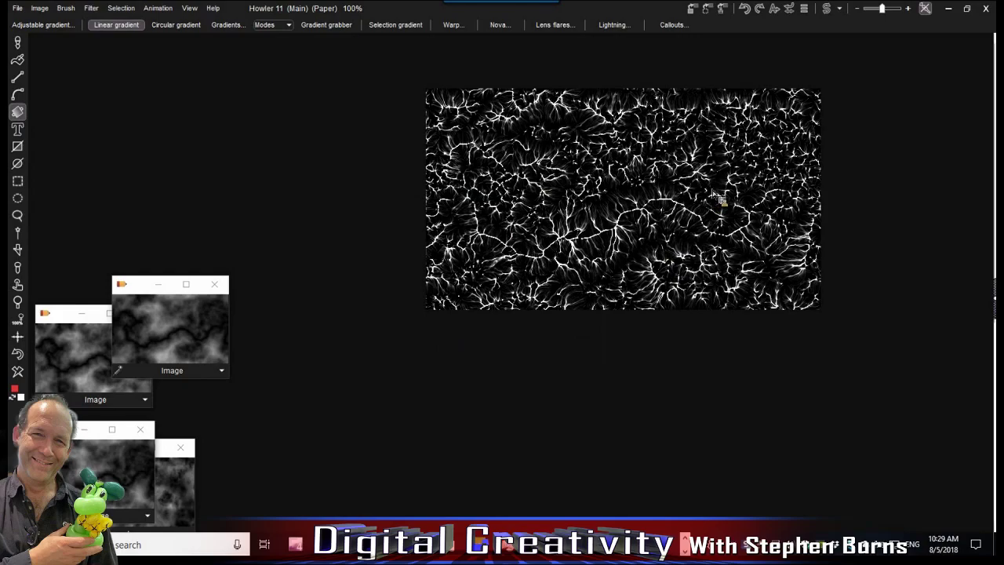
scroll(720, 196, up, 5)
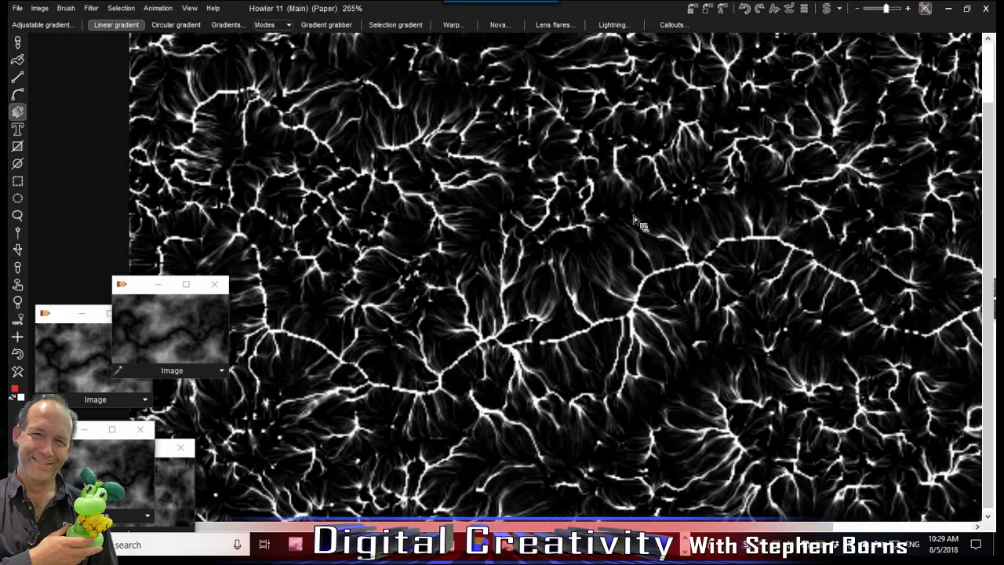
scroll(638, 218, down, 3)
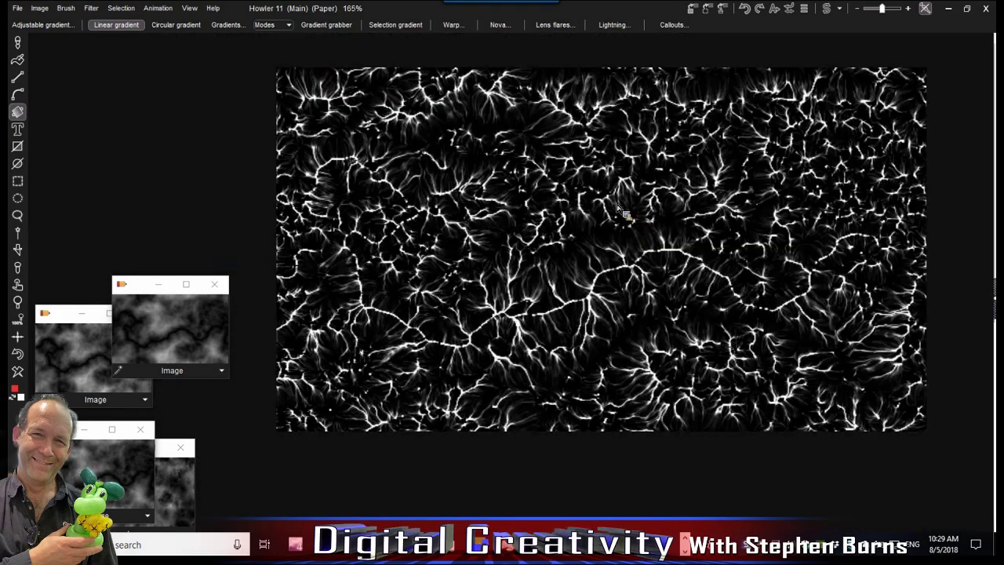
Store the erosion pattern as a separate floating image and put the saved height map back on the canvas
drag(298, 233, 52, 179)
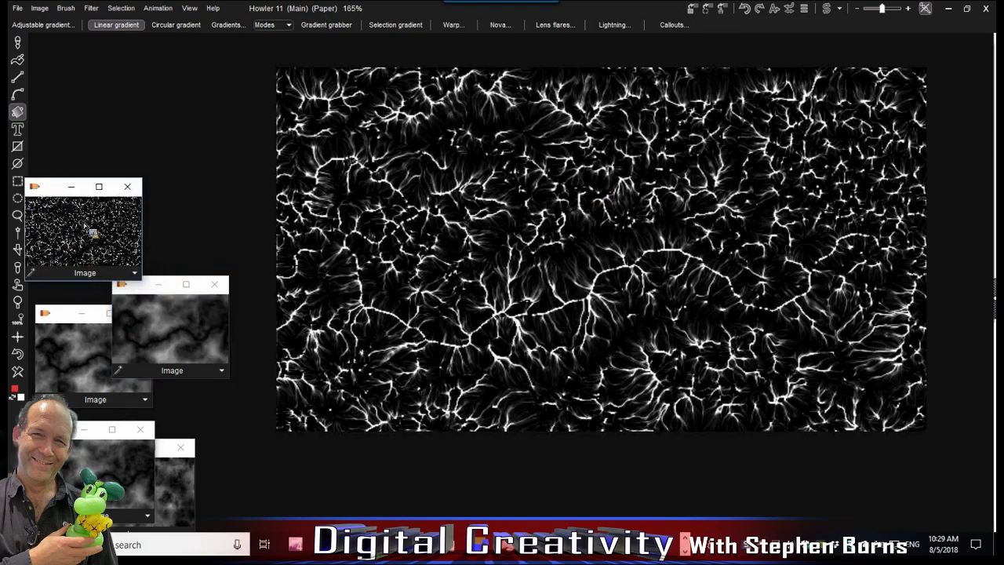
click(196, 306)
drag(196, 306, 69, 135)
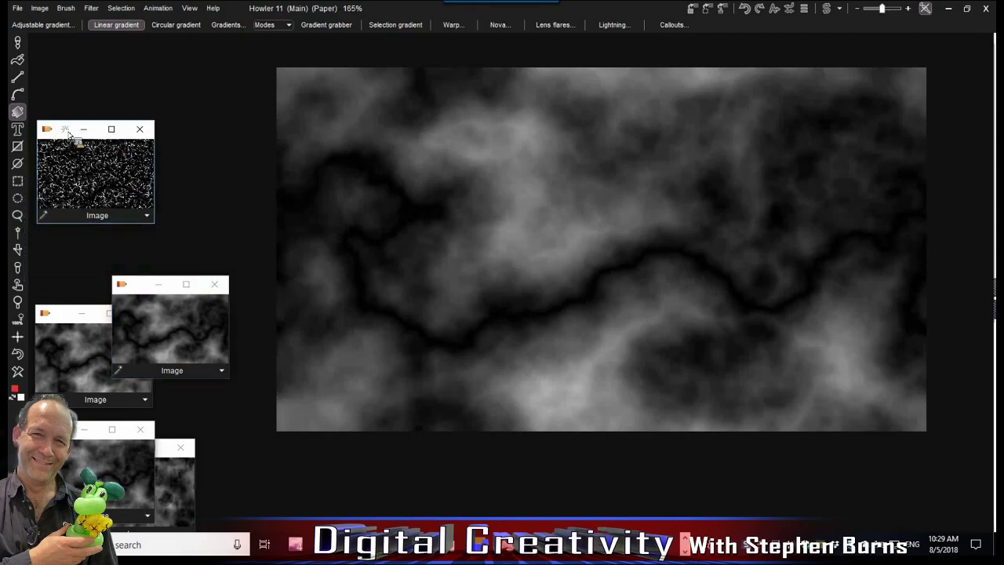
Combine the stored erosion pattern with the height map on the canvas using Subtract
click(152, 218)
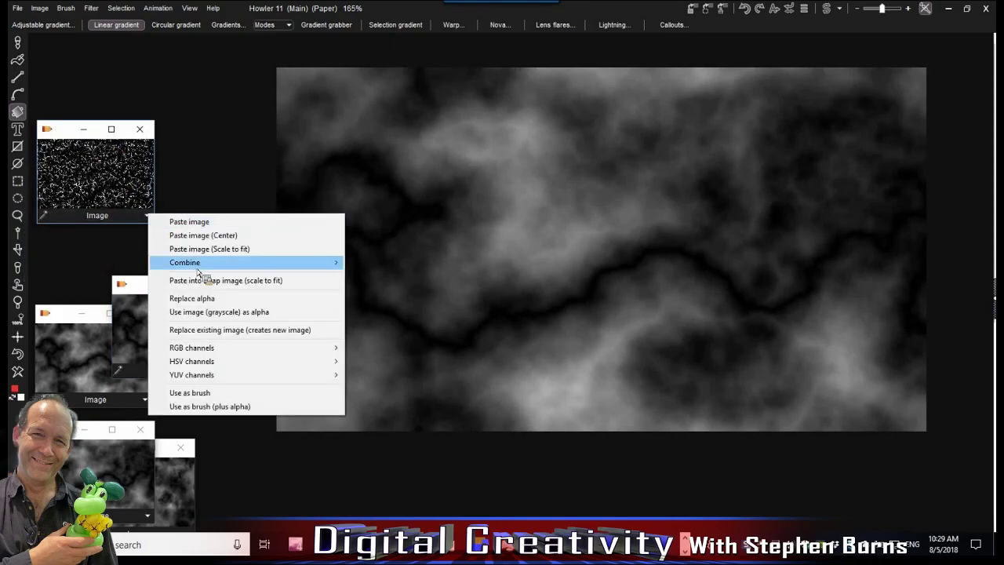
mouse_move(253, 264)
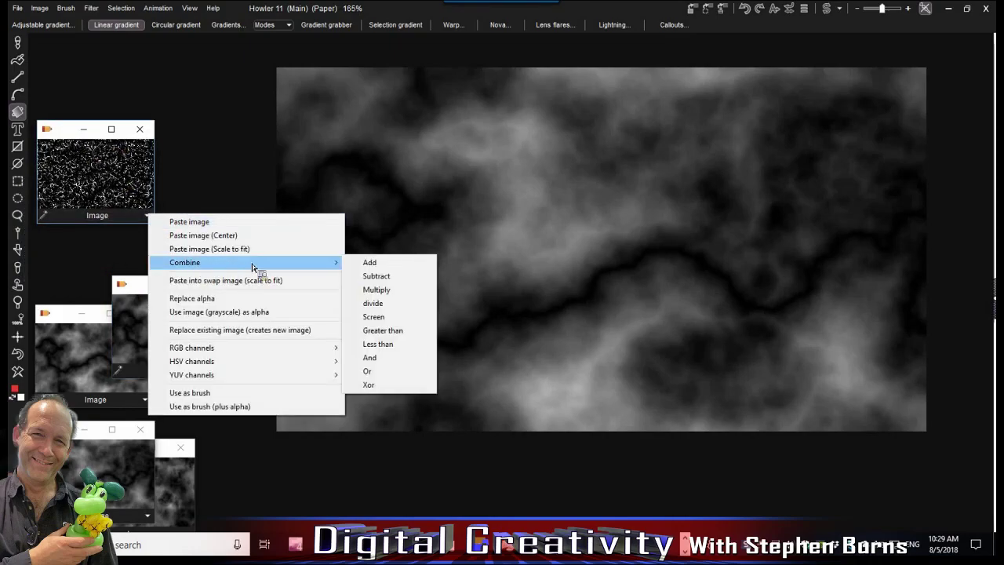
click(376, 276)
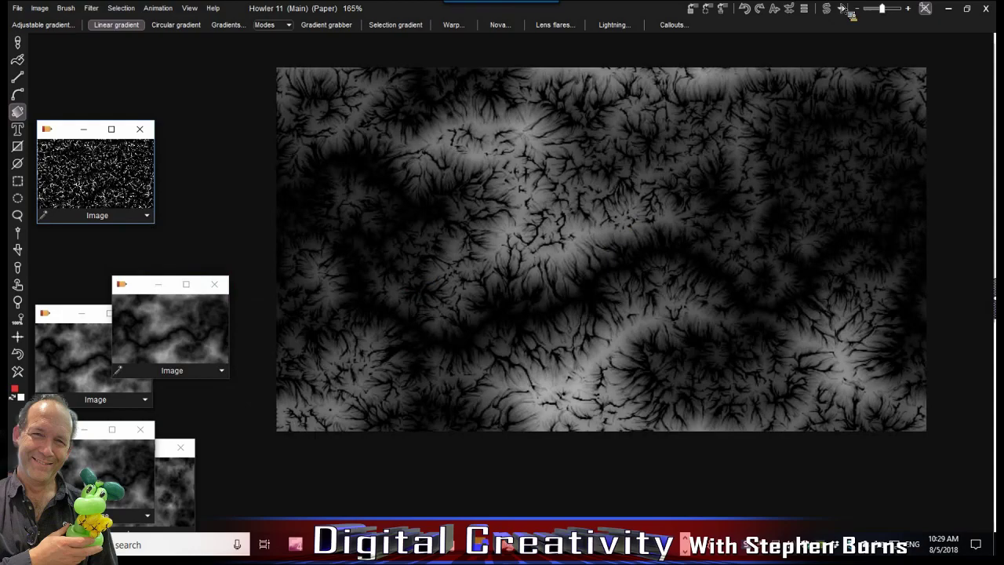
Fade the subtraction so that the erosion channels show only faintly on the height map
click(790, 10)
drag(802, 51, 747, 51)
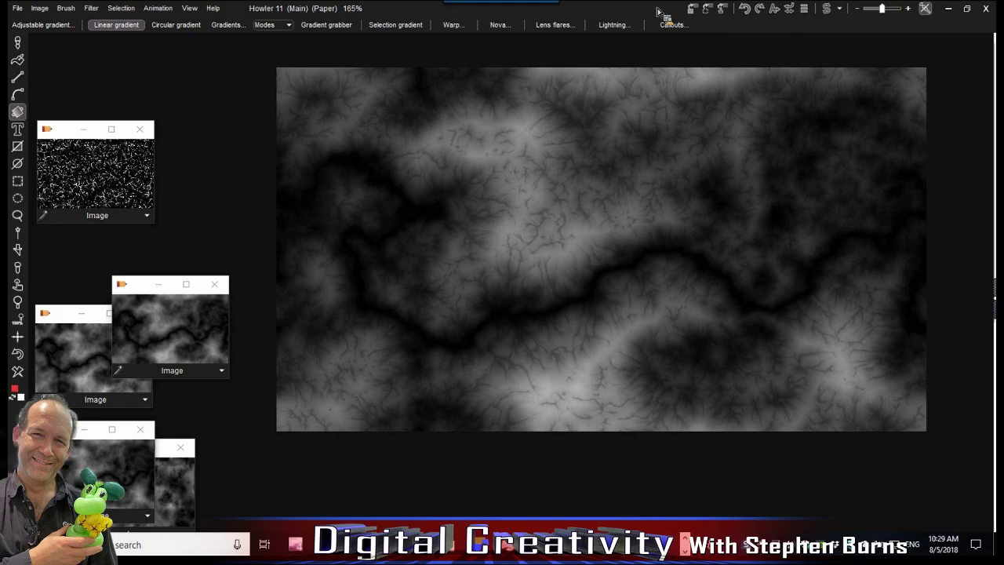
scroll(561, 207, up, 4)
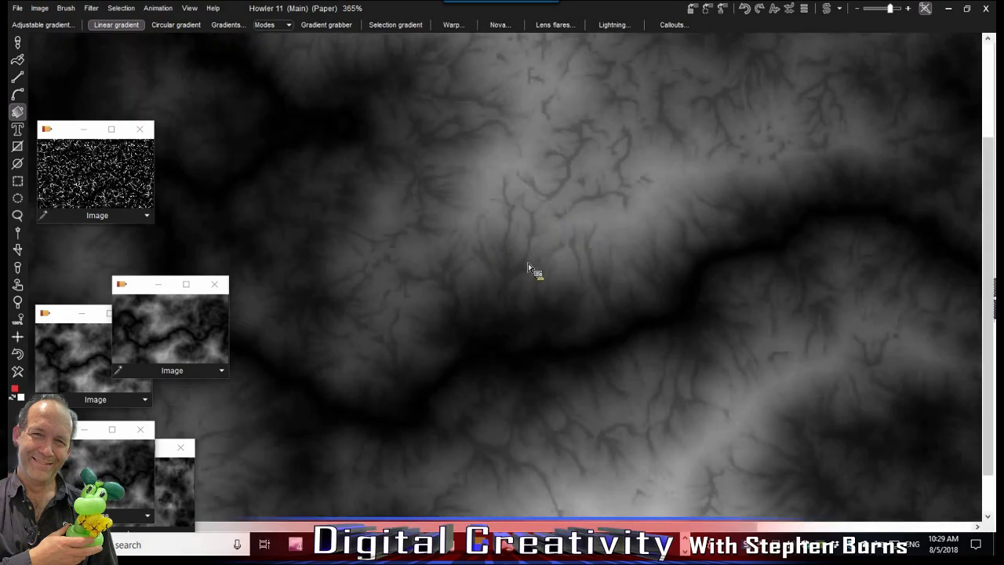
scroll(530, 272, down, 5)
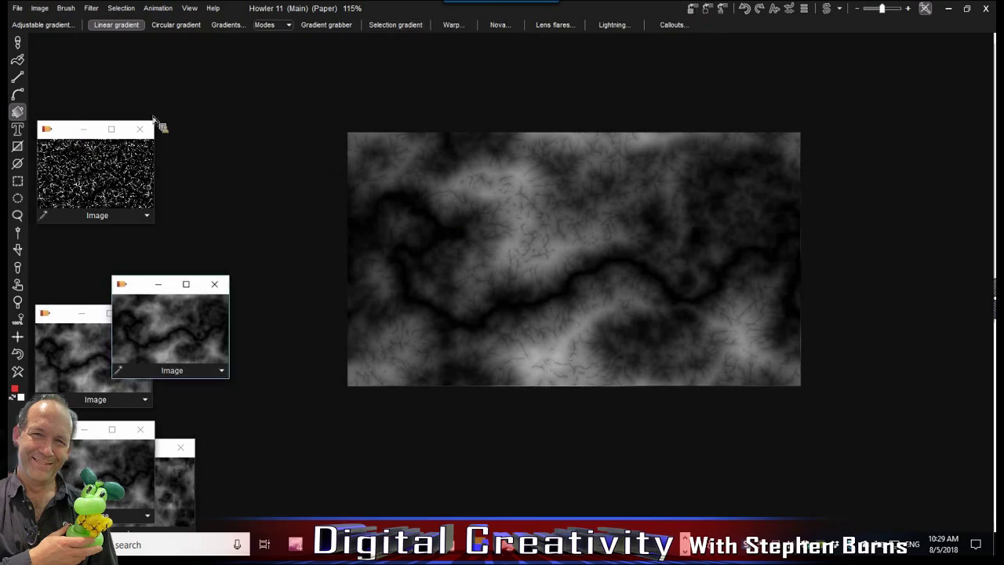
Place the stored erosion pattern back on the canvas and apply Light diffusion to it with a radius of 16
drag(62, 141, 397, 230)
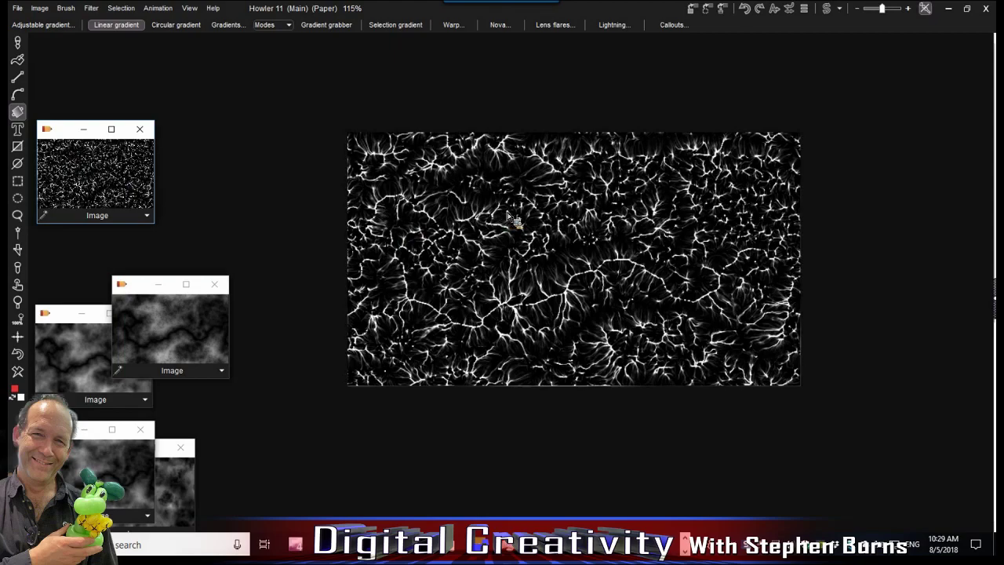
scroll(507, 212, up, 3)
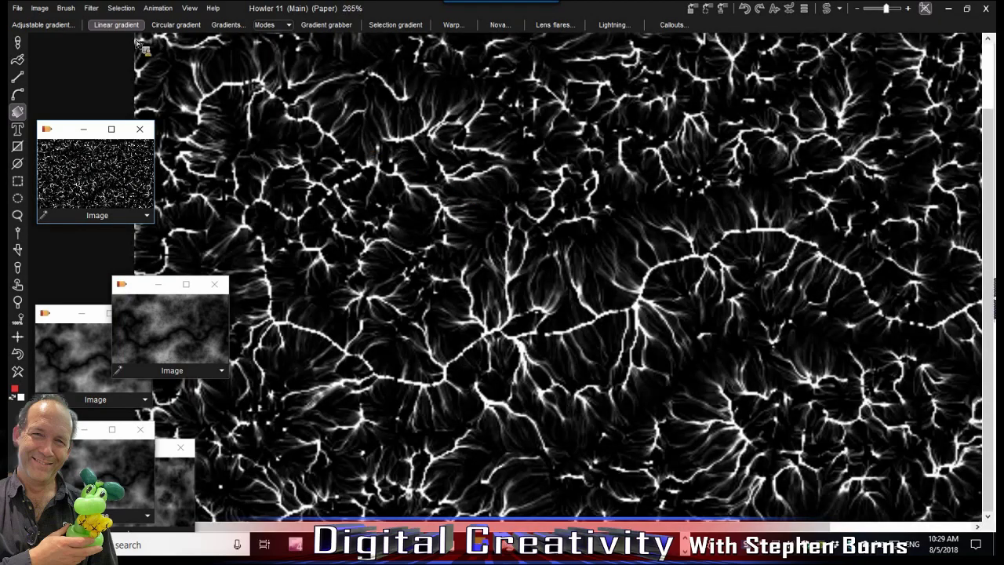
click(91, 8)
mouse_move(157, 82)
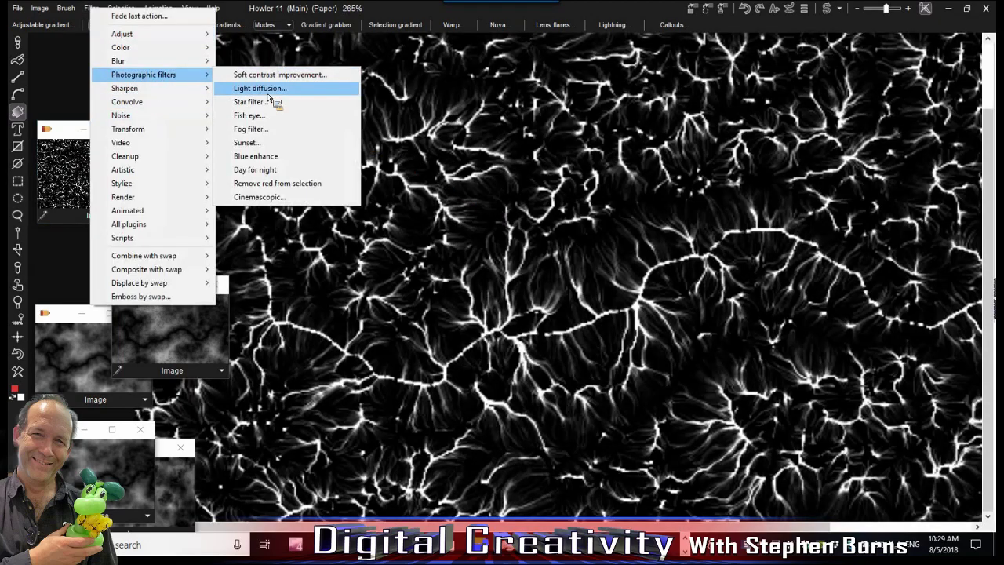
click(271, 90)
mouse_move(503, 226)
mouse_down()
mouse_move(535, 227)
mouse_move(514, 230)
mouse_up()
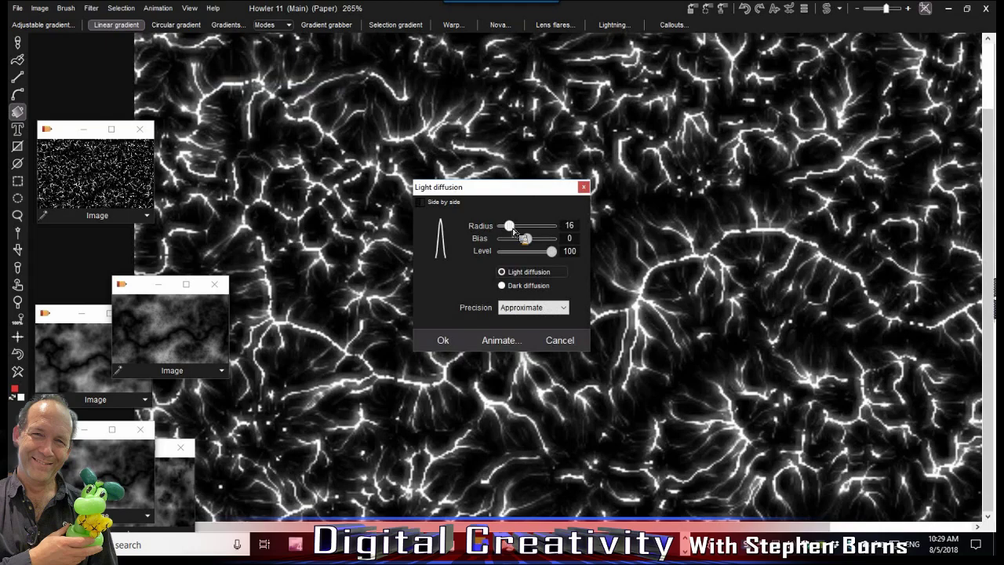
click(444, 340)
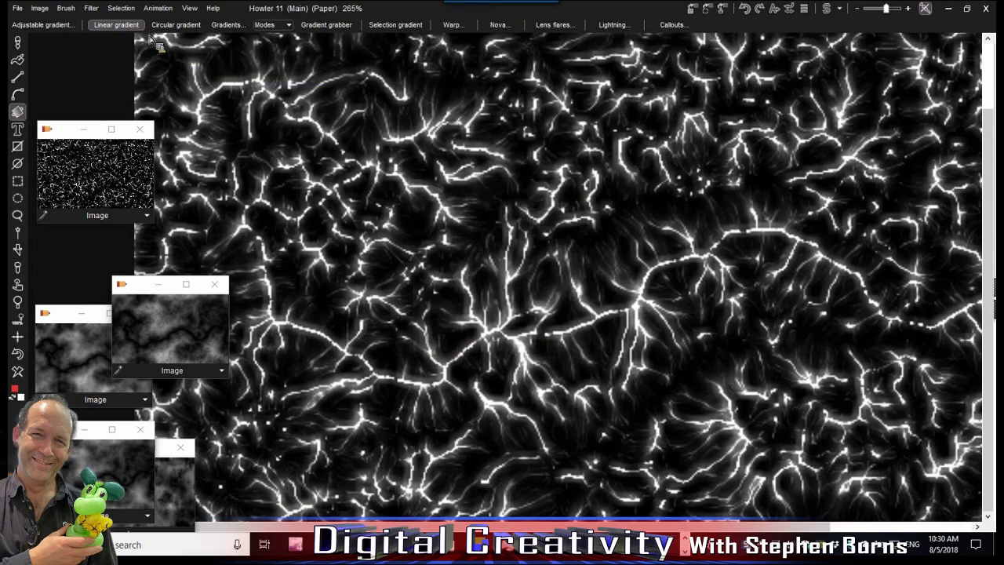
Apply Light diffusion again to the erosion pattern on the canvas, with a radius of 12
click(91, 7)
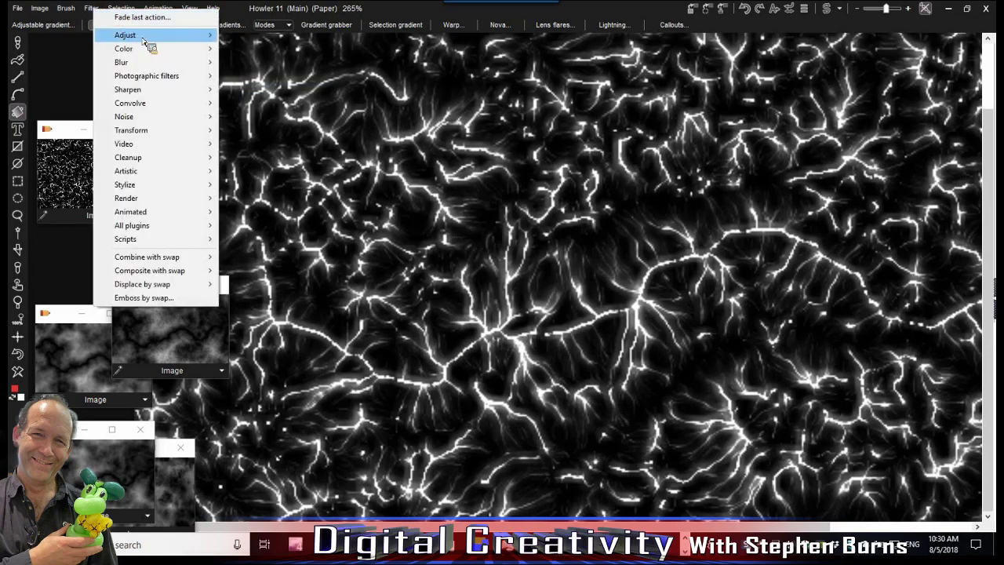
mouse_move(153, 37)
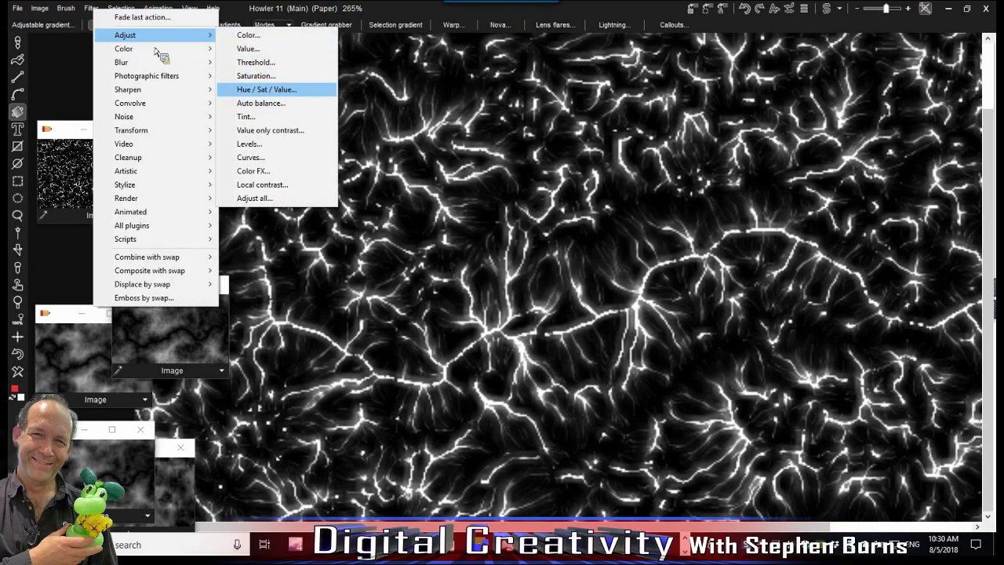
mouse_move(175, 78)
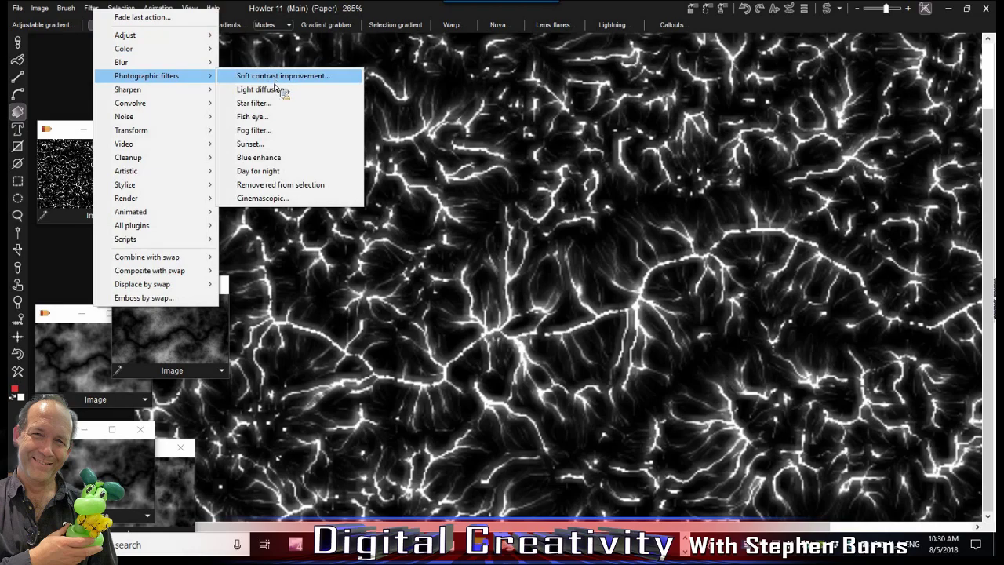
click(264, 90)
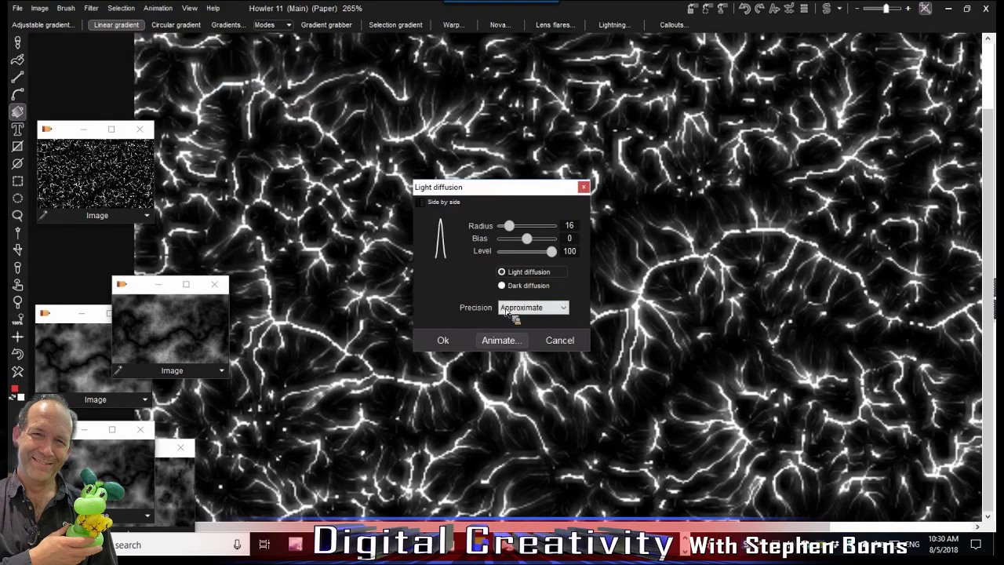
click(516, 227)
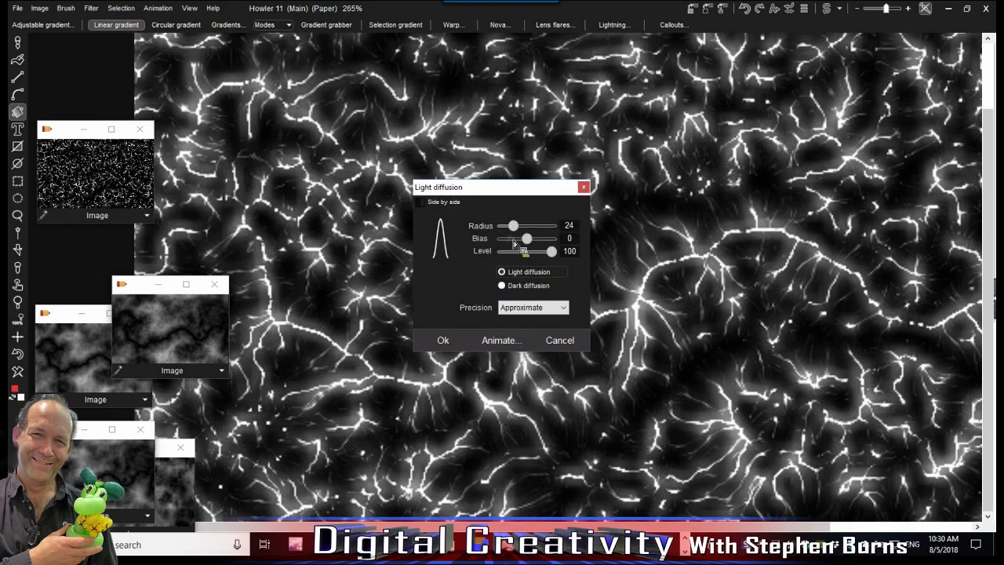
click(507, 226)
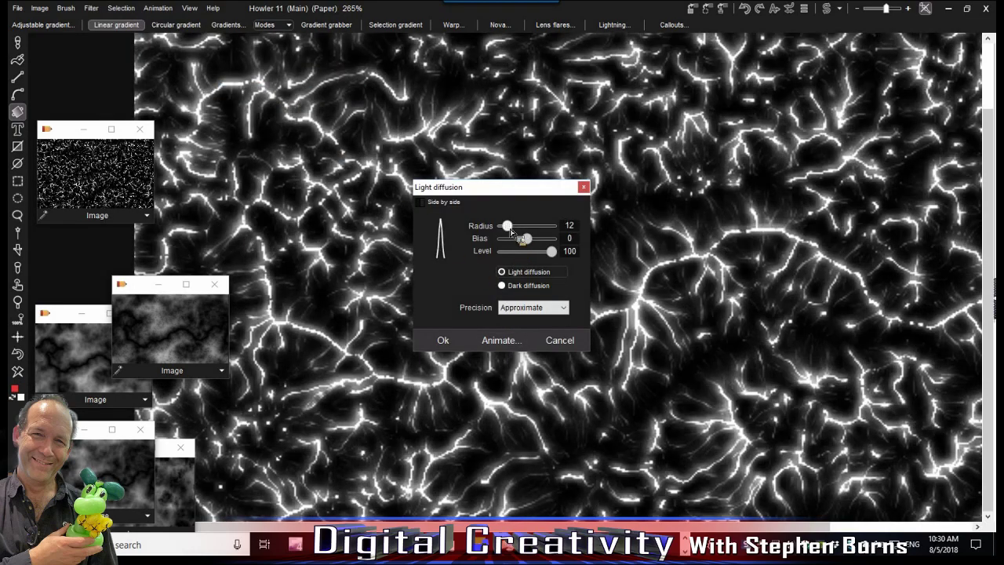
click(445, 339)
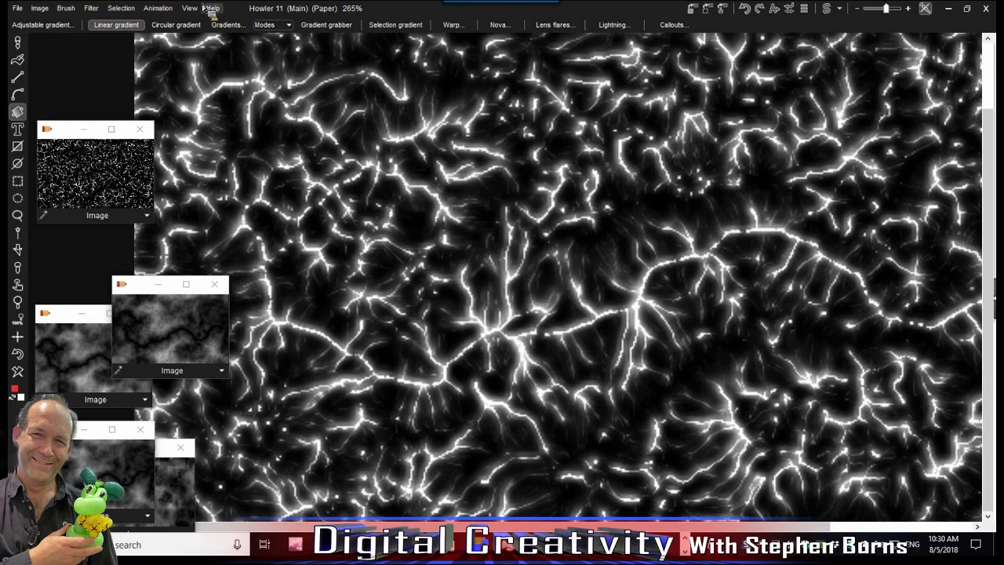
Swap the stored height map onto the canvas and combine the newly diffused erosion pattern with it using Subtract
click(694, 8)
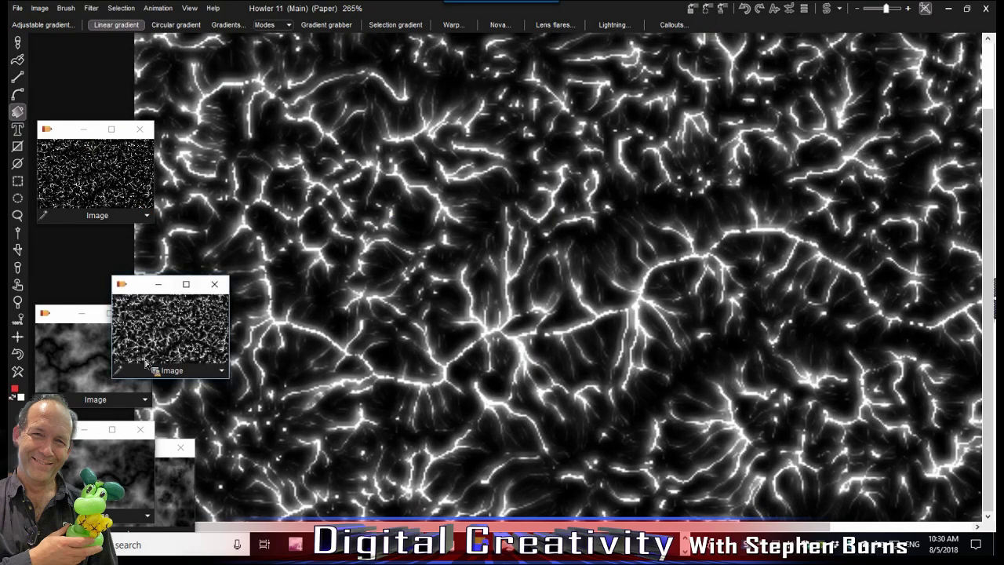
click(134, 302)
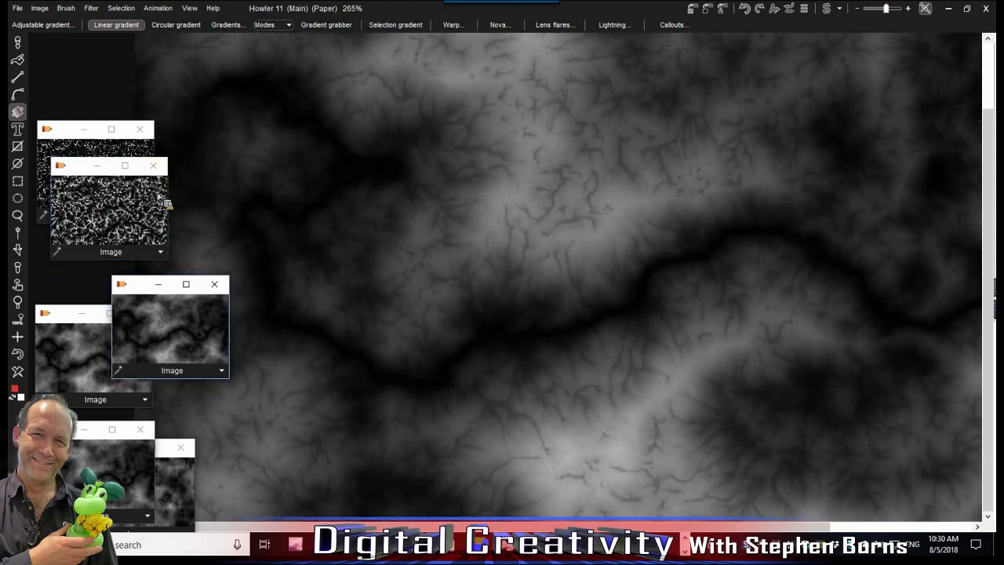
click(161, 252)
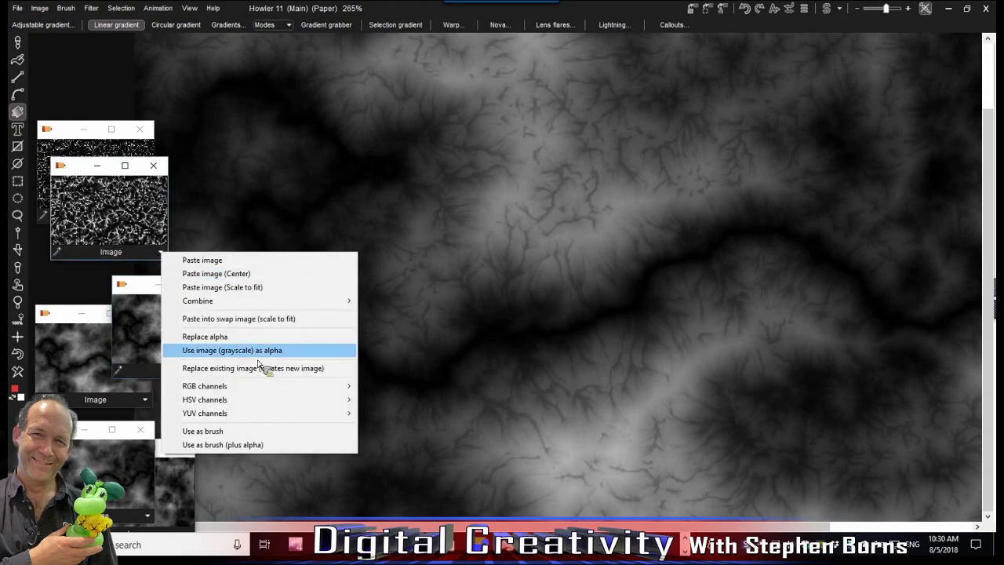
mouse_move(239, 305)
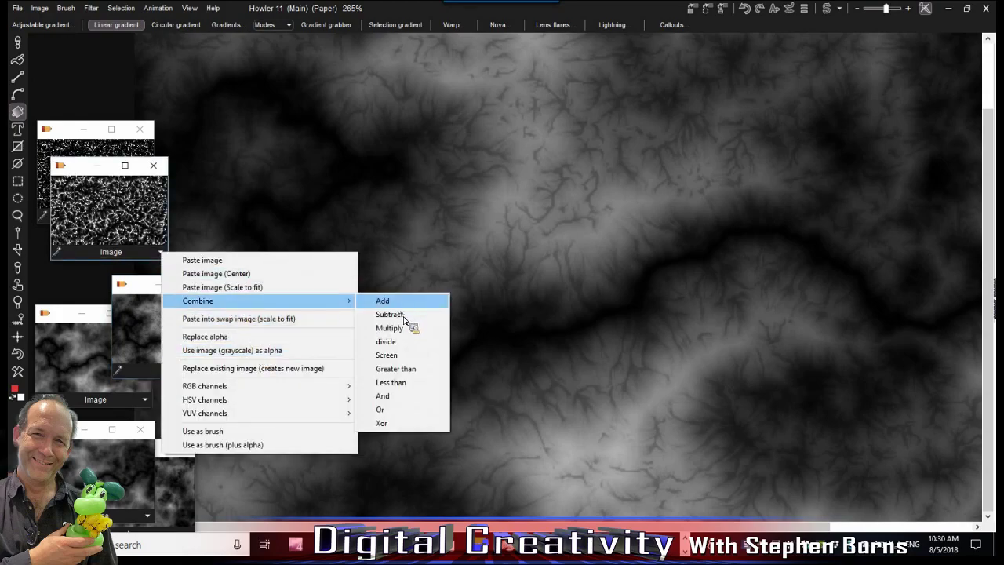
click(403, 316)
Fade the subtraction so that the softened erosion channels blend only partly into the height map
scroll(543, 179, up, 1)
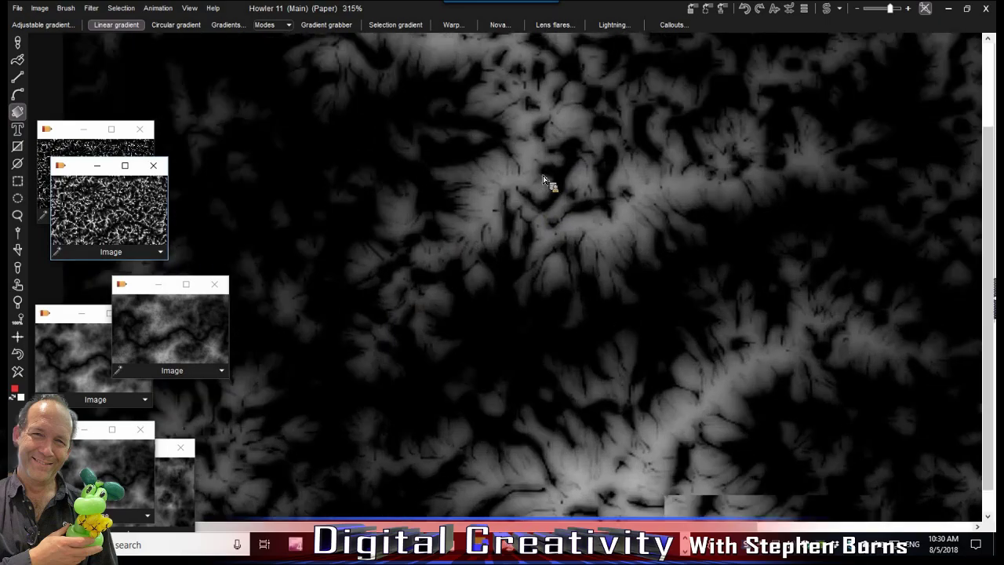
scroll(543, 179, up, 1)
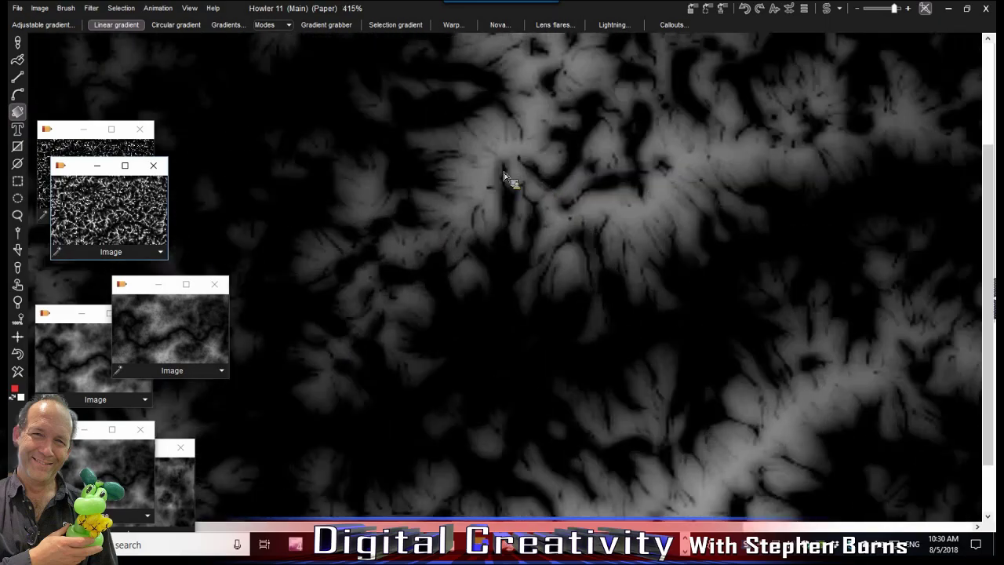
click(790, 11)
drag(835, 44, 768, 52)
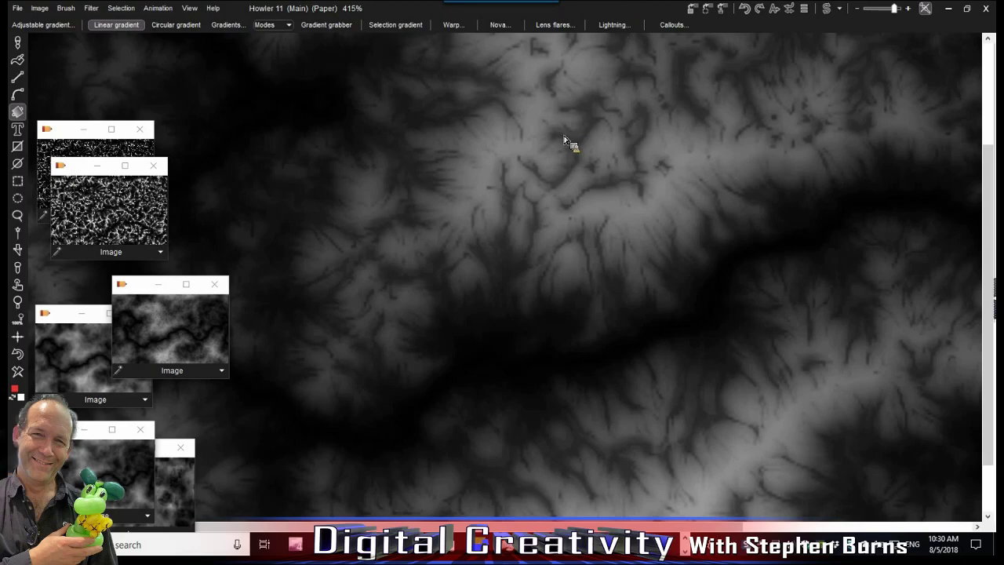
Examine the erosion channels along the ridges and the river valley of the combined height map at several magnifications
scroll(565, 143, down, 3)
scroll(555, 142, down, 2)
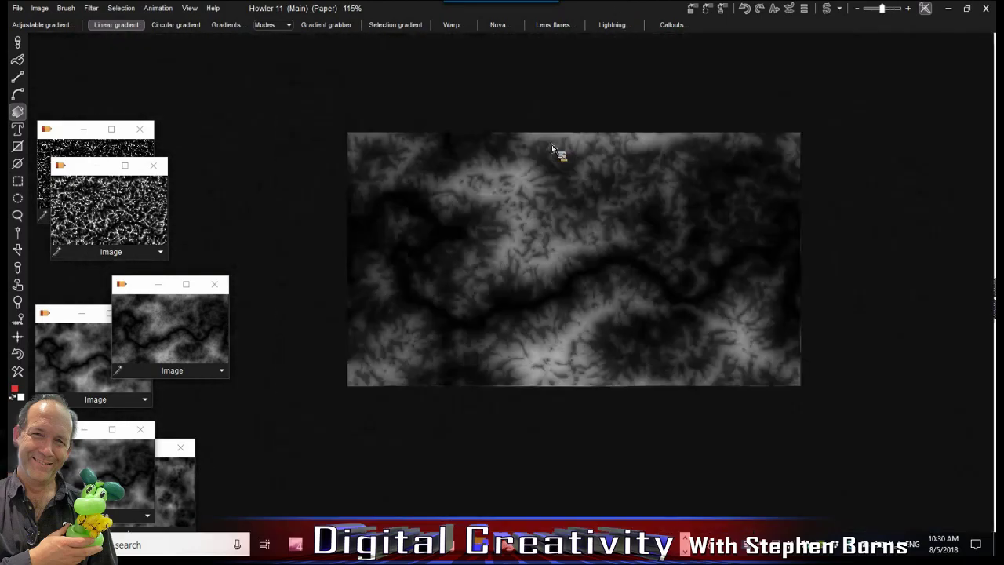
scroll(553, 146, up, 2)
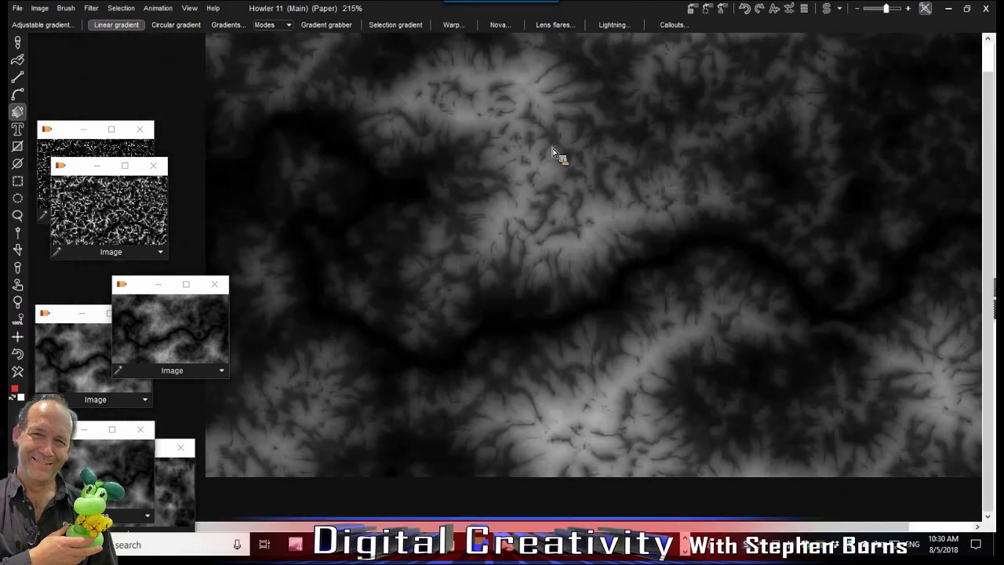
mouse_move(637, 165)
mouse_down()
mouse_move(627, 153)
mouse_move(583, 170)
mouse_move(629, 172)
mouse_up()
scroll(581, 168, down, 1)
scroll(613, 169, up, 2)
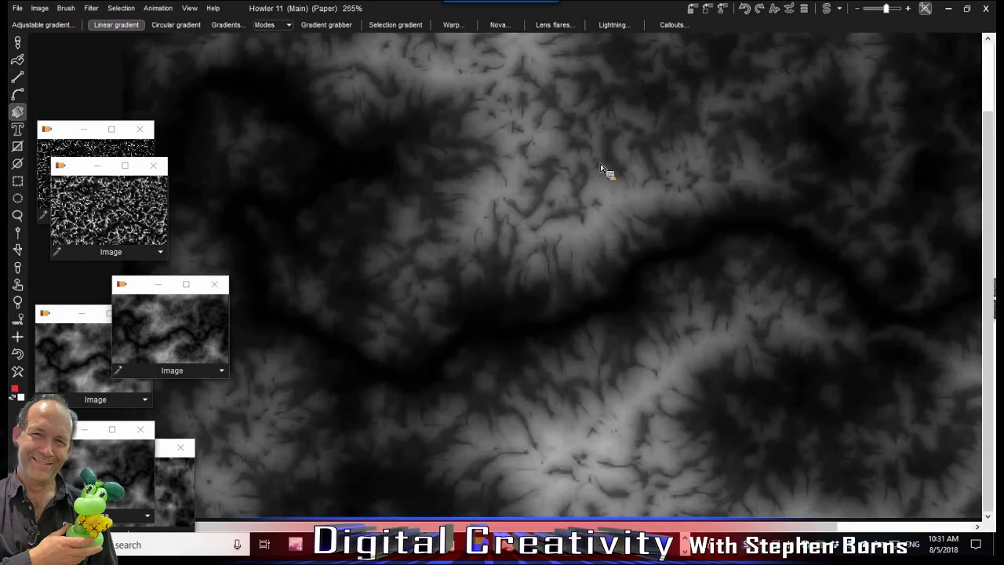
scroll(601, 167, down, 2)
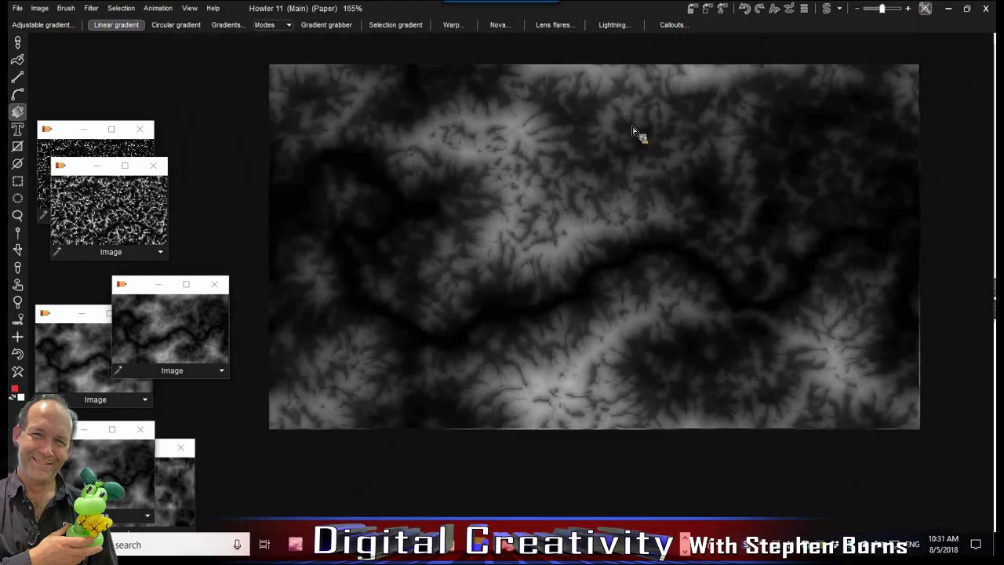
drag(624, 150, 621, 155)
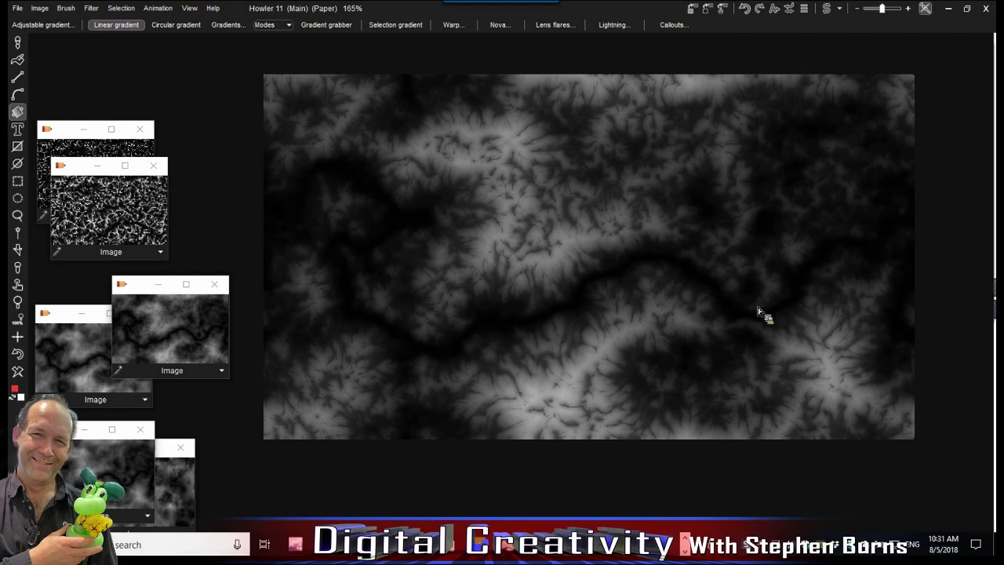
scroll(589, 251, up, 2)
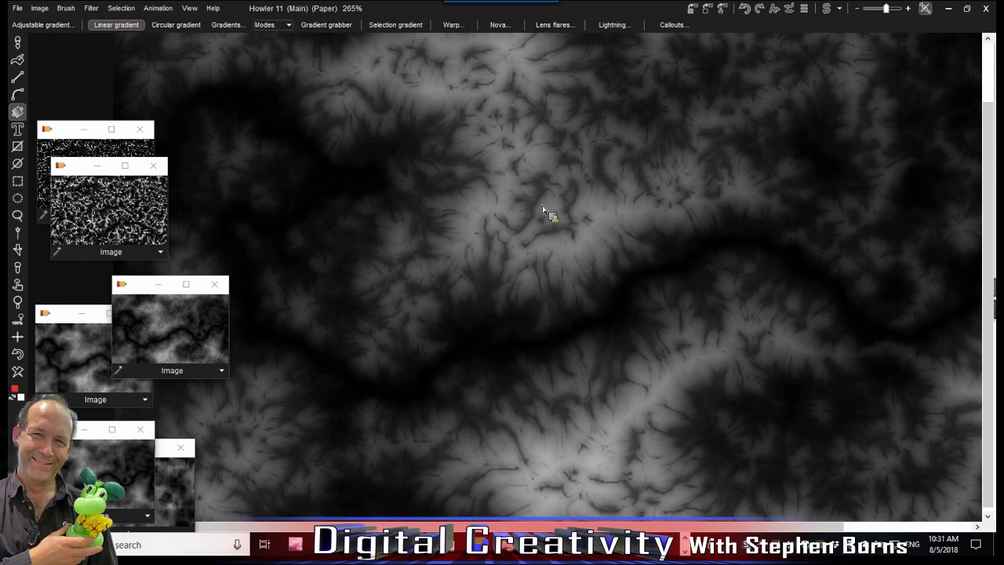
scroll(453, 229, down, 3)
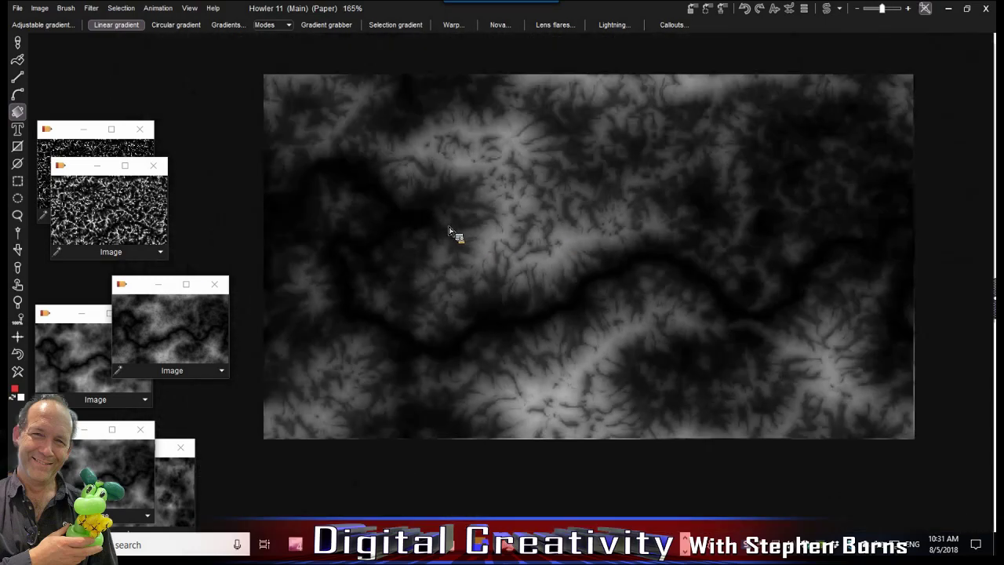
scroll(449, 227, up, 2)
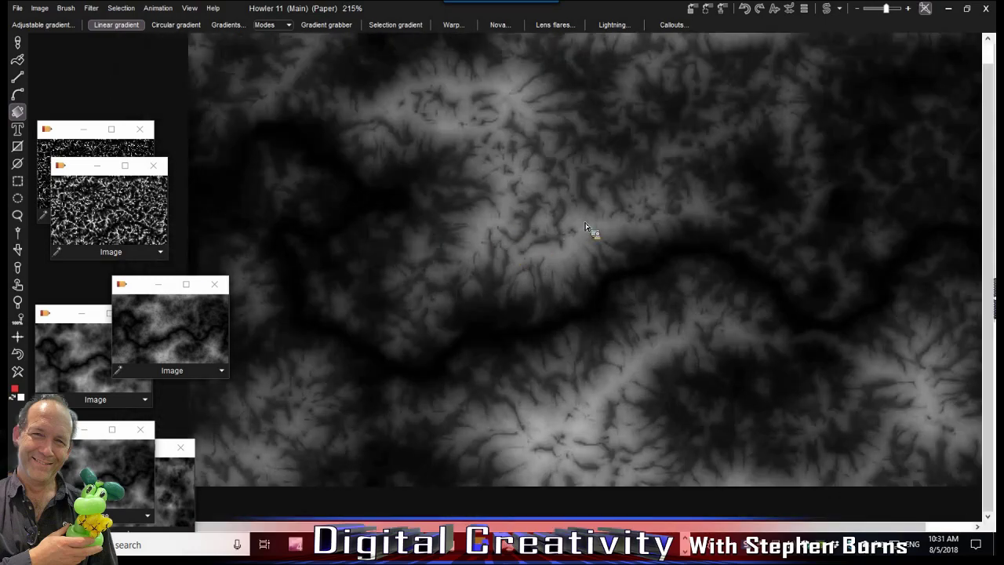
scroll(577, 226, down, 1)
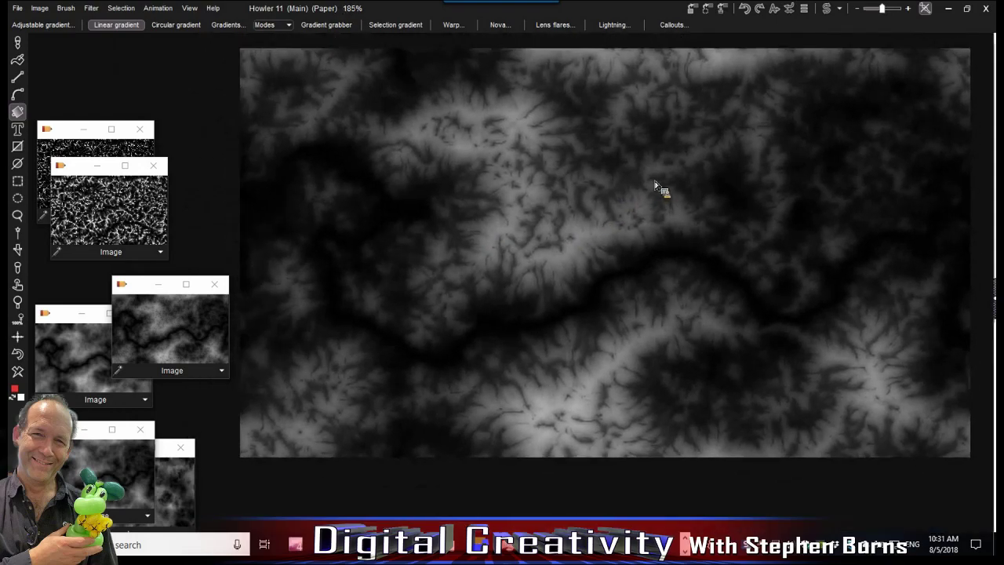
scroll(659, 197, down, 1)
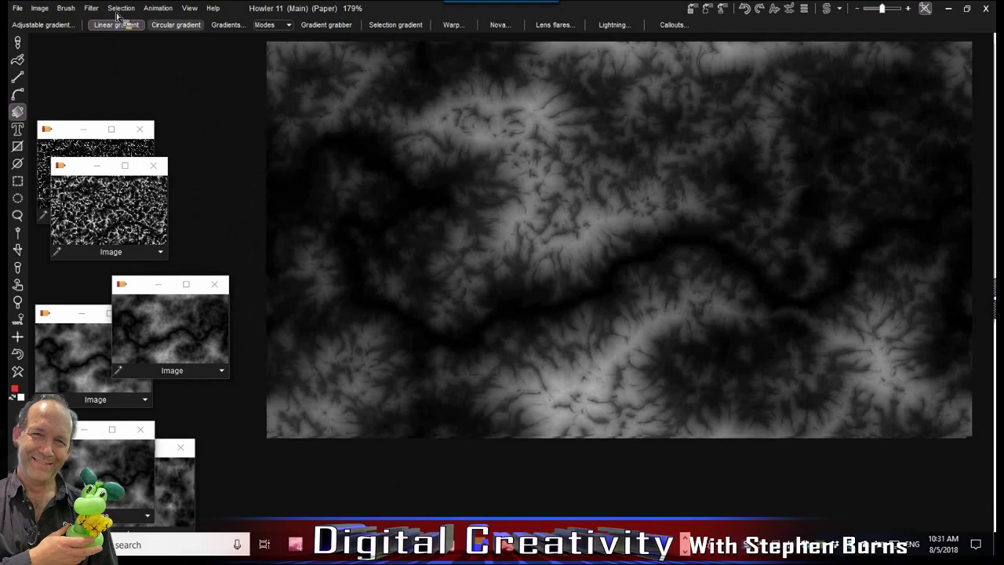
Load the eroded height map into Puppy Ray GPU and render the landscape with antialiasing enabled
click(91, 8)
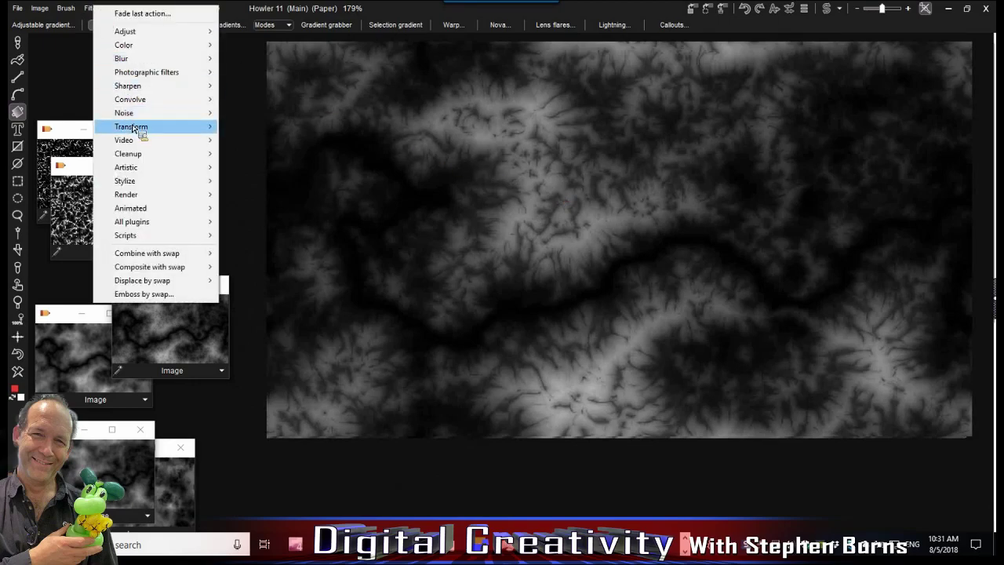
mouse_move(140, 127)
mouse_move(278, 182)
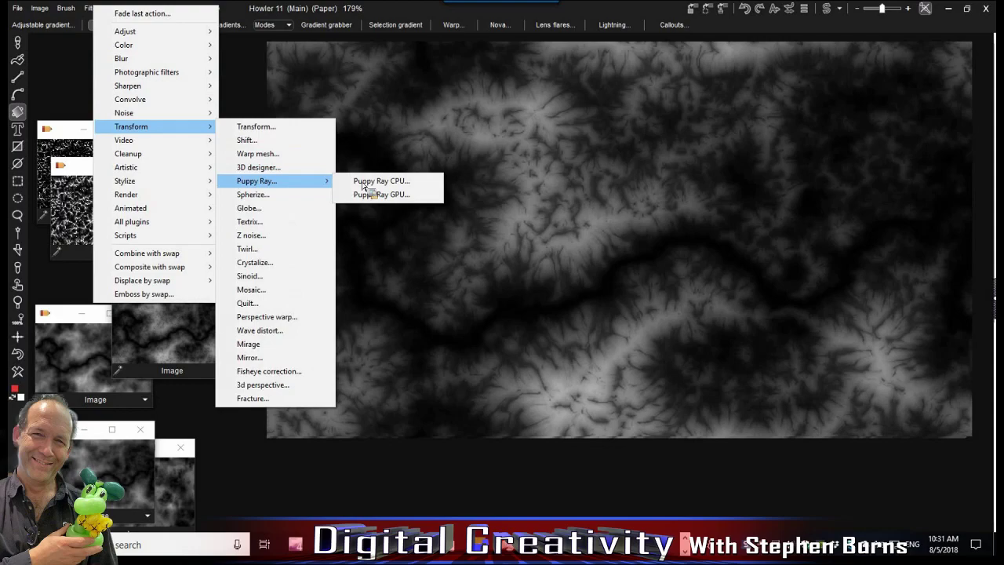
click(388, 195)
drag(427, 183, 180, 125)
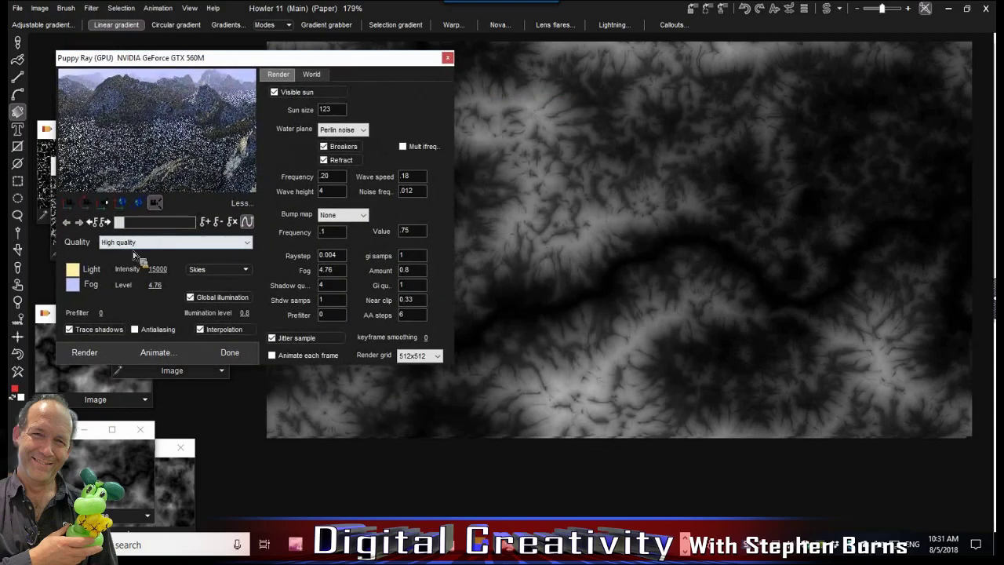
click(86, 359)
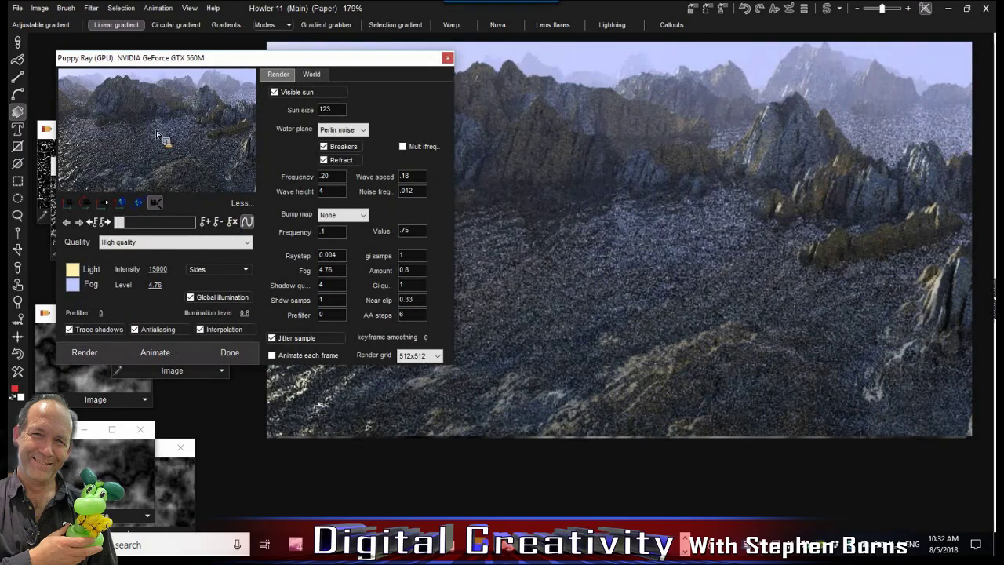
Move the Puppy Ray window clear of the rendered mountains and re-aim the camera down toward the water in front of them
drag(190, 65, 171, 66)
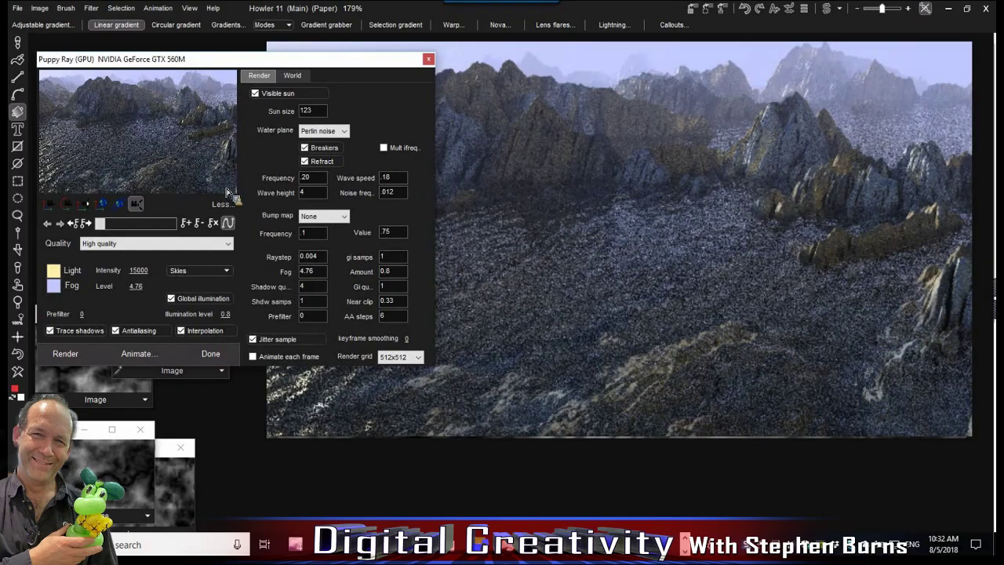
drag(138, 59, 370, 193)
drag(638, 203, 417, 199)
click(80, 333)
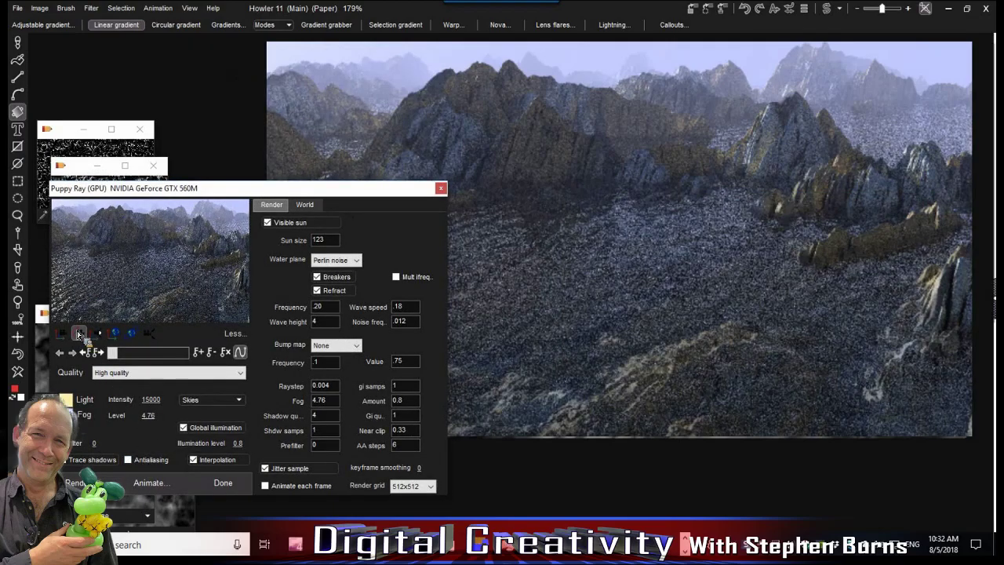
drag(95, 257, 154, 337)
drag(198, 290, 167, 284)
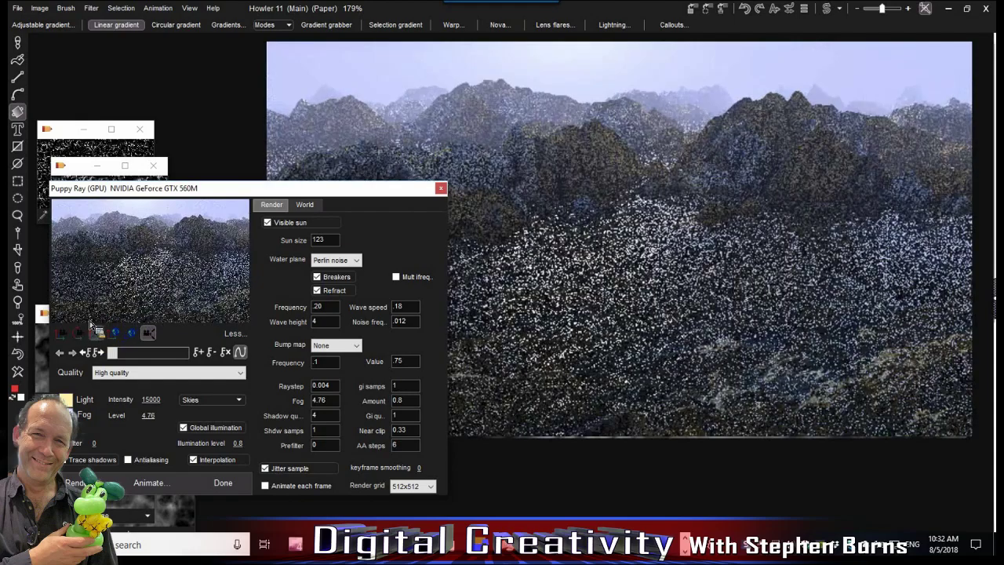
drag(175, 269, 174, 369)
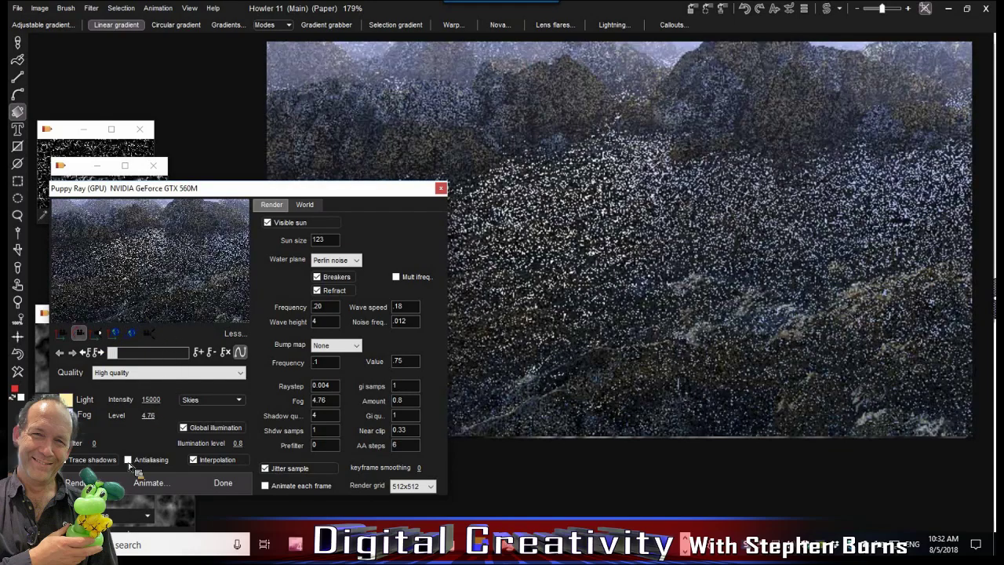
Enable antialiasing for the render and set the AA steps to 12
click(128, 460)
double_click(395, 445)
text(2)
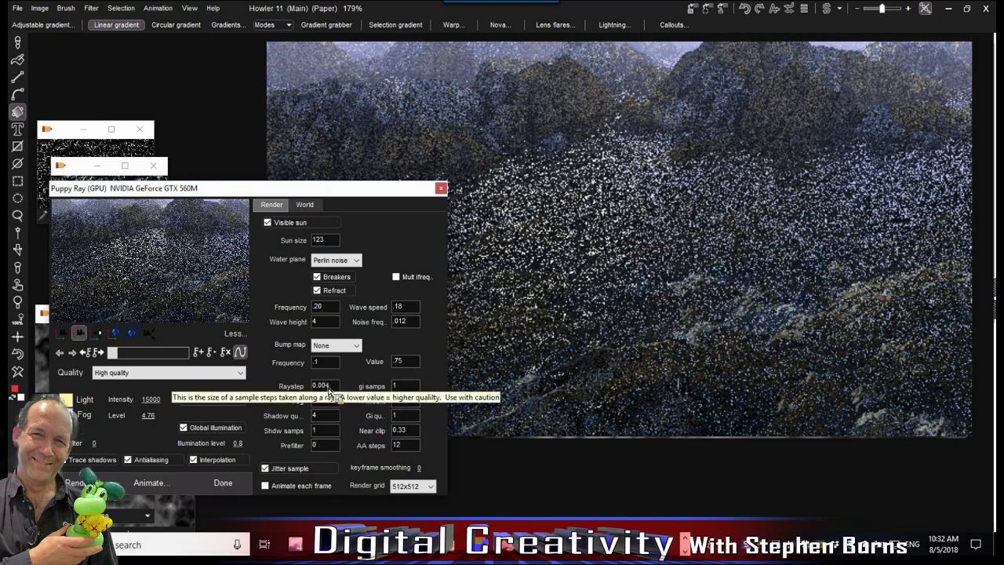
Set the raystep to 0.01 and render the landscape from the new camera view
drag(331, 385, 325, 386)
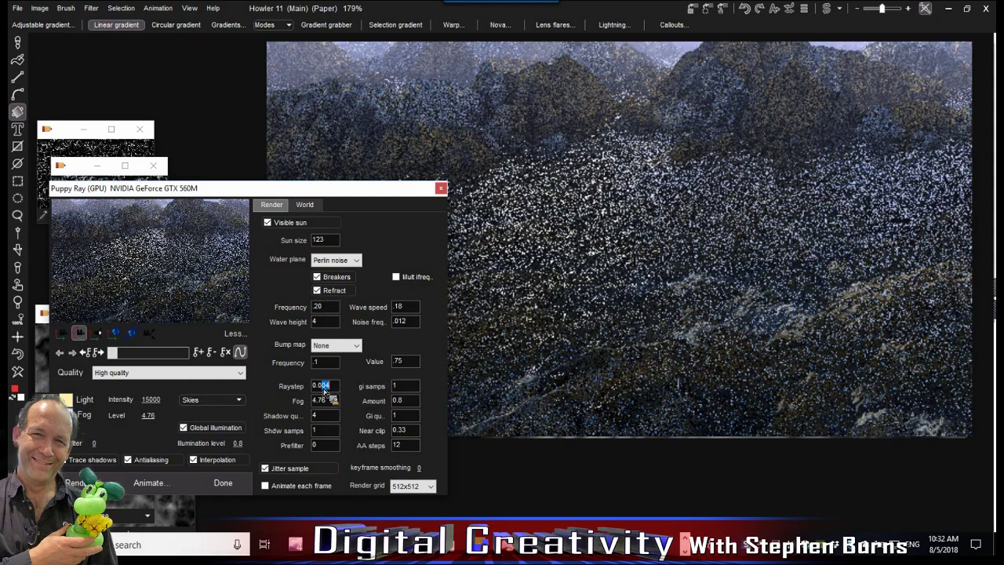
text(0.01)
click(80, 483)
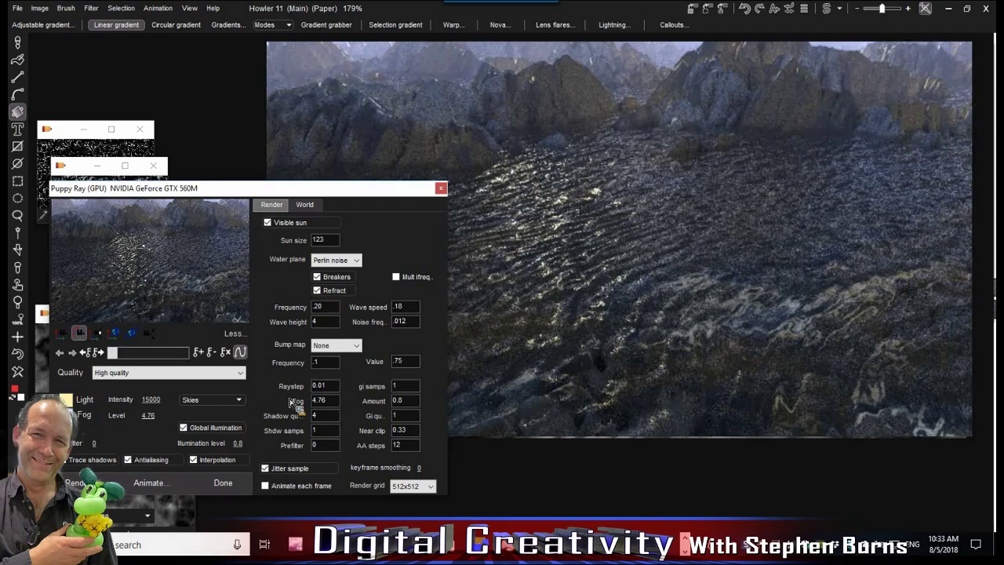
Set the raystep to 0.003 and bring the Puppy Ray window in front of the image windows
drag(323, 387, 329, 390)
text(3)
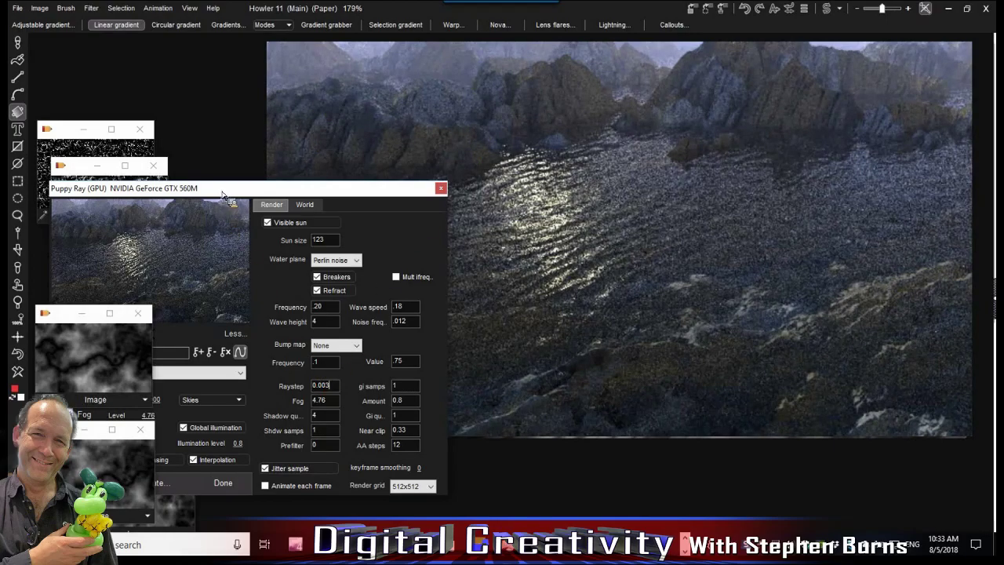
click(182, 192)
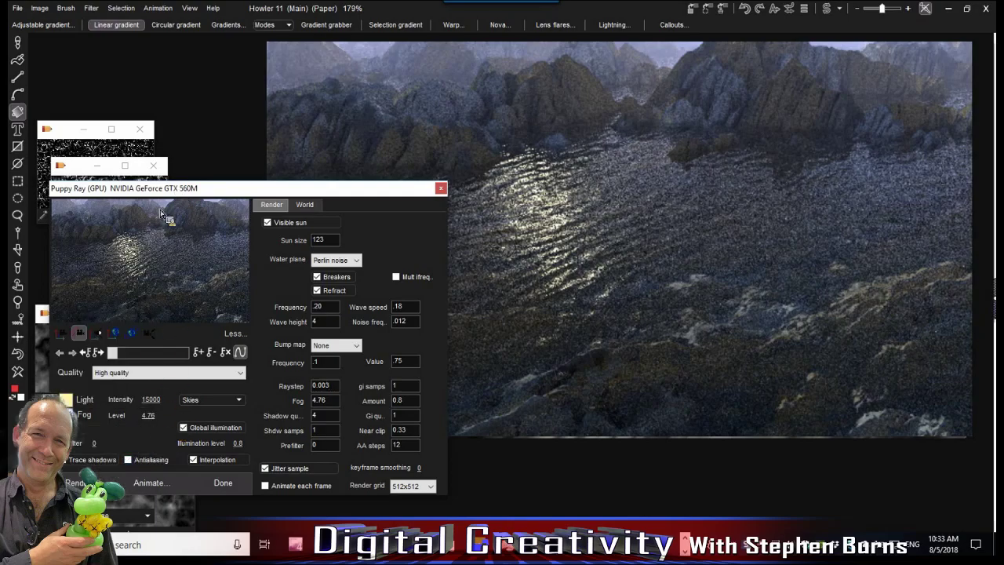
Re-aim the camera toward the mountains so that the dark peaks, the sky and the water are in view
click(165, 268)
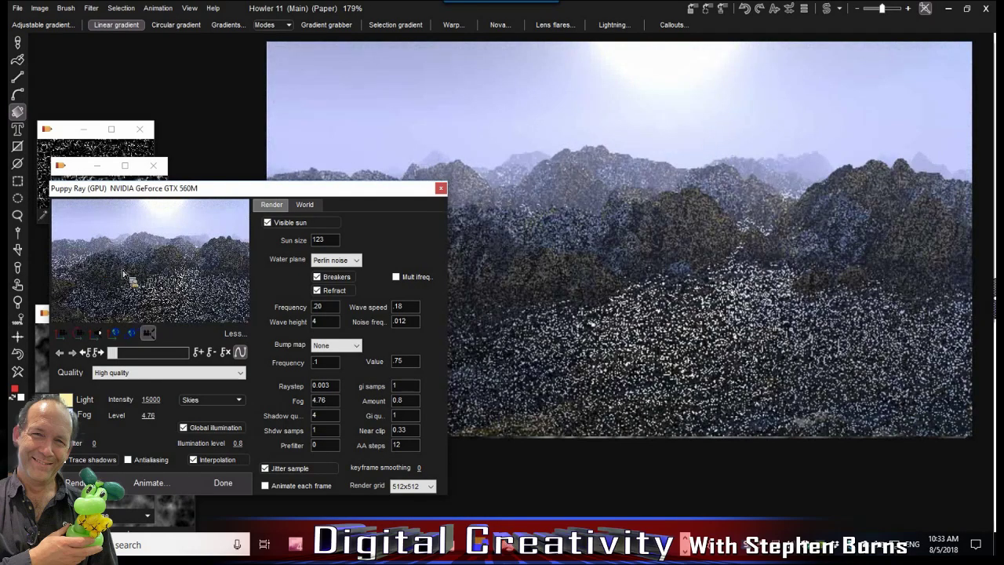
drag(134, 280, 183, 281)
drag(355, 288, 552, 149)
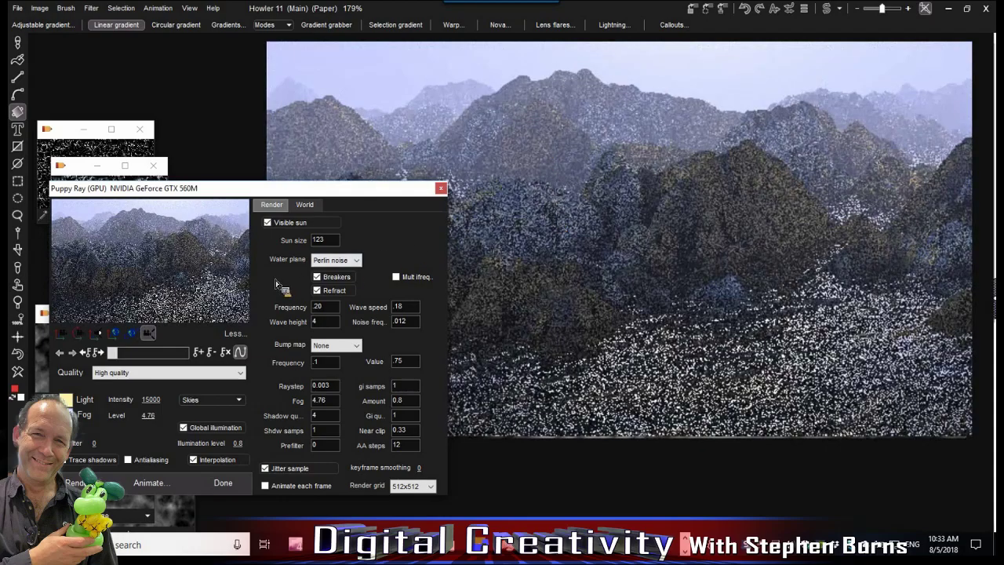
drag(156, 254, 196, 276)
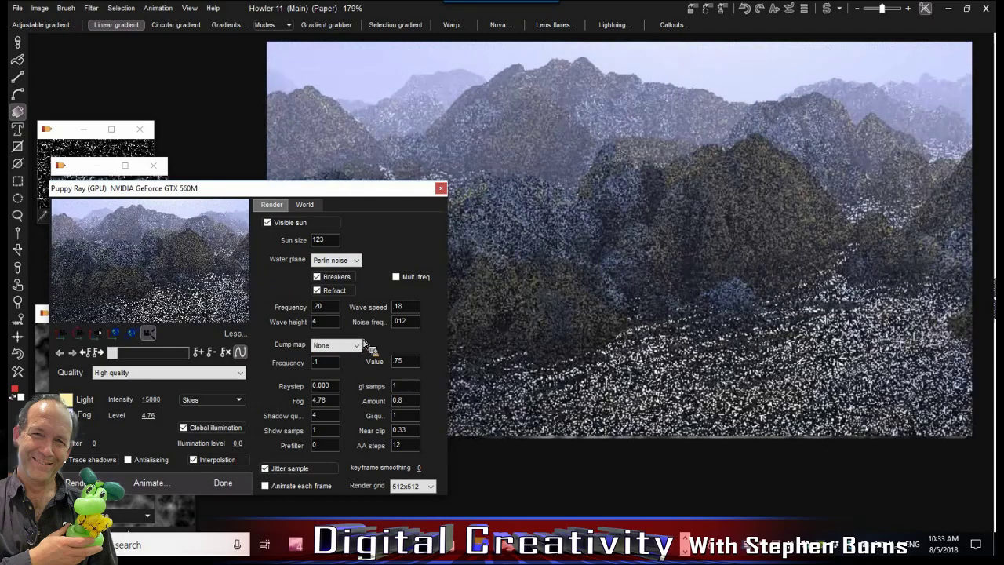
Apply the Rocky bump map to the terrain and render it with antialiasing enabled
click(345, 346)
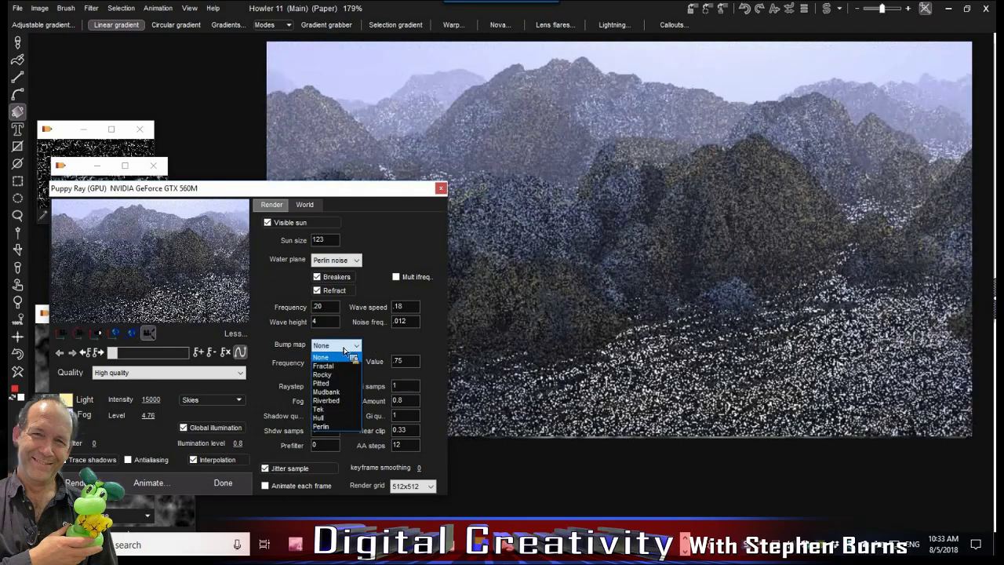
click(333, 375)
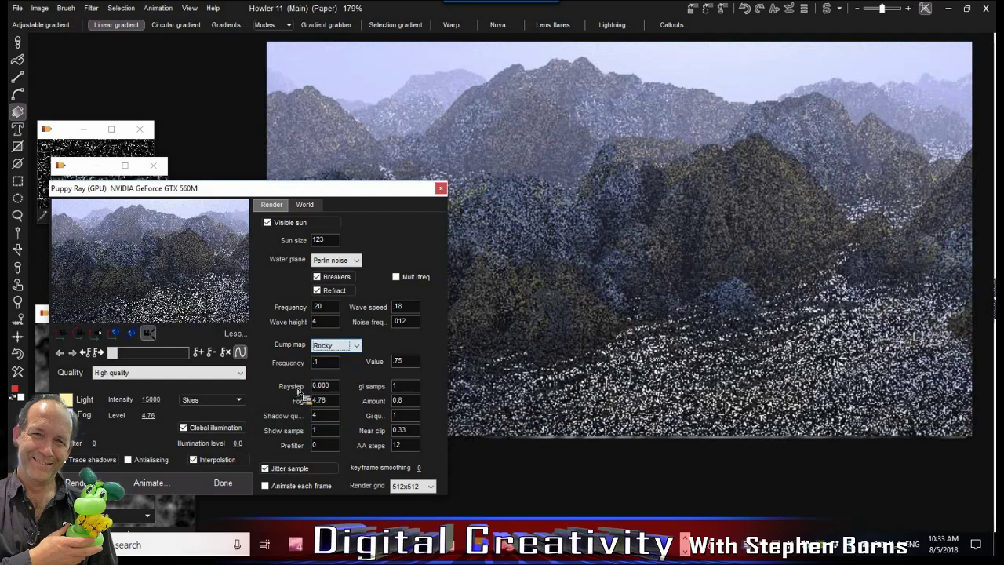
click(128, 460)
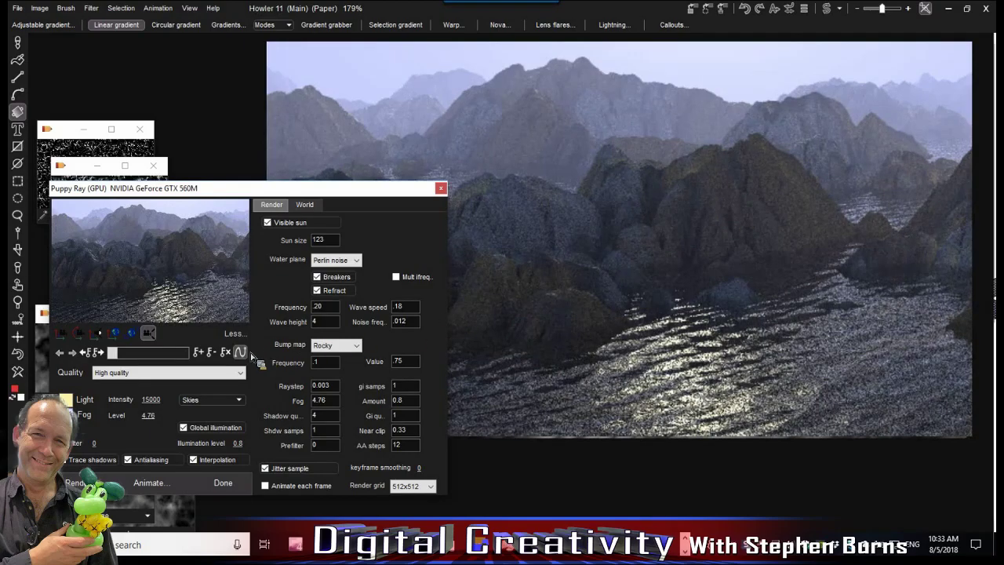
Aim the camera down at the steep cliffs beside the water and set the bump map value to .8
click(149, 465)
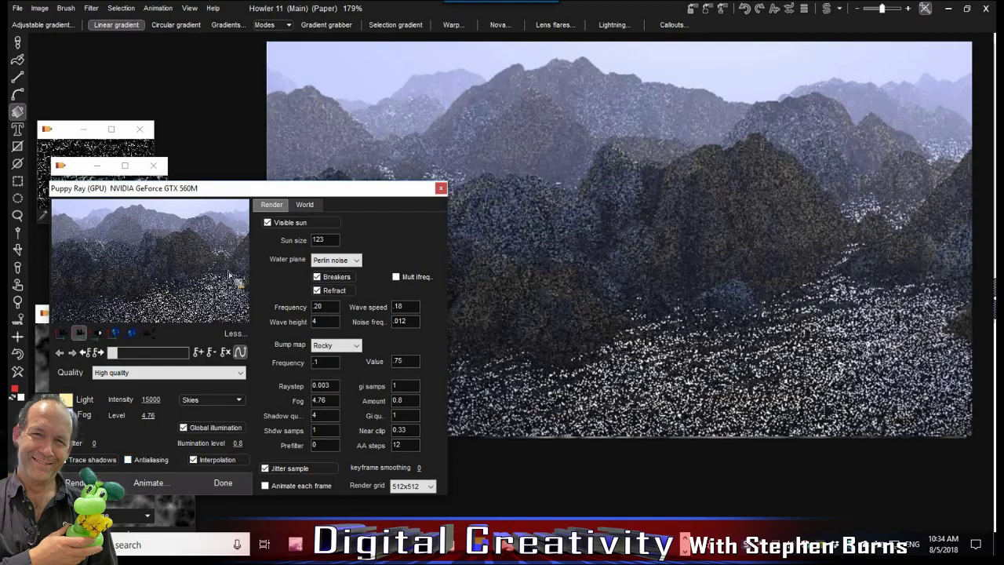
drag(102, 270, 167, 264)
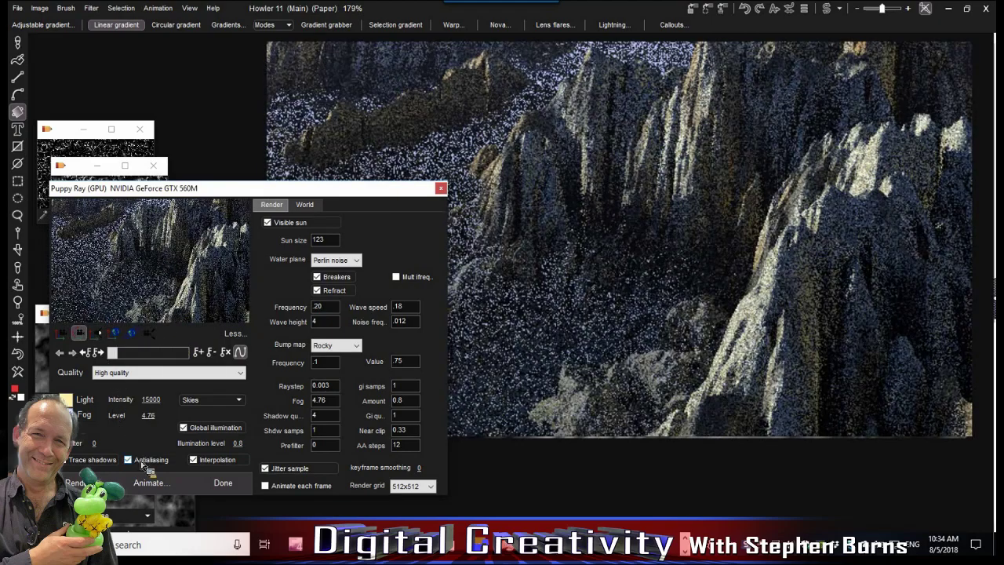
click(413, 365)
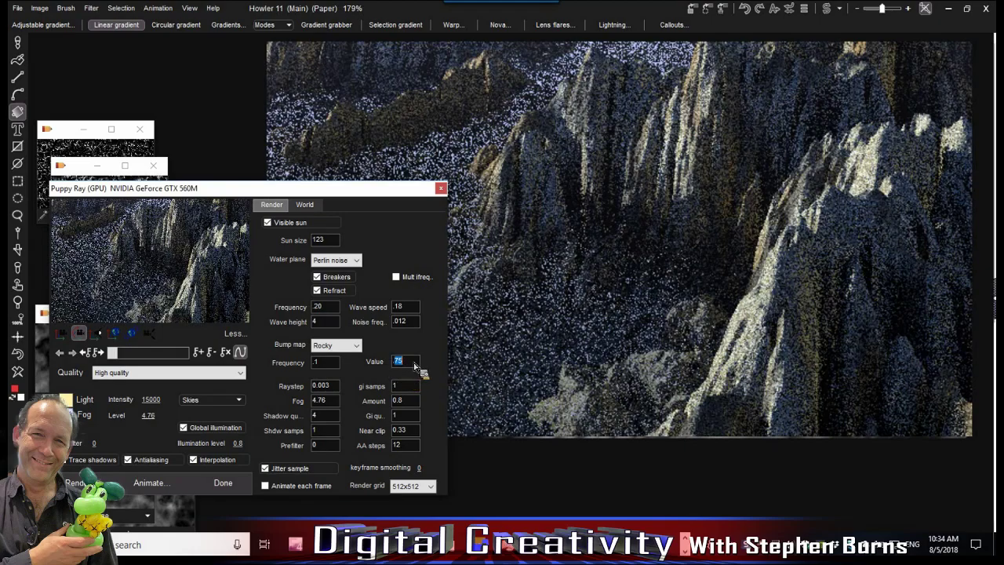
text(.8)
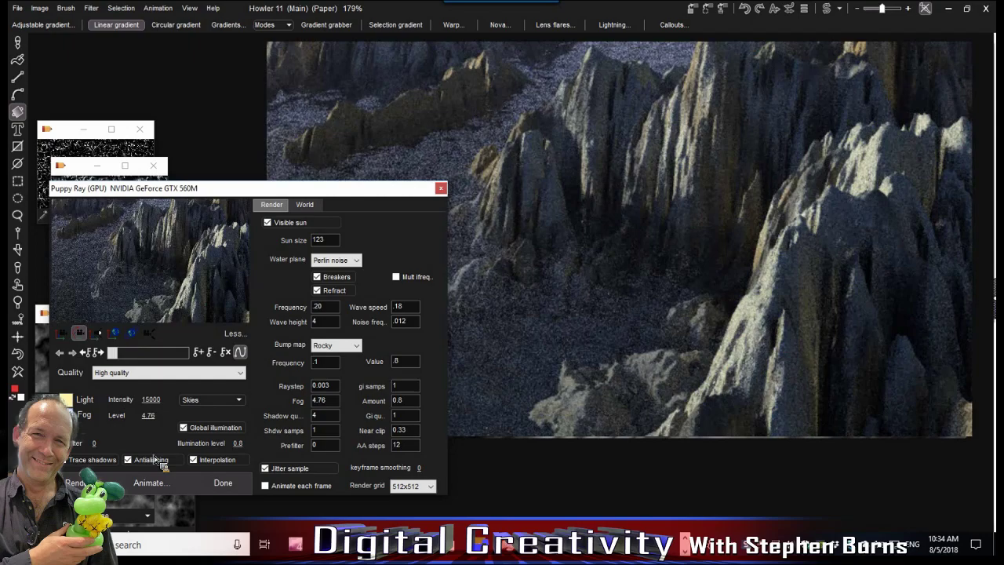
Turn the camera and adjust the terrain so the rocky ridge and its slopes fill the view
click(80, 332)
mouse_move(163, 230)
mouse_down()
mouse_move(176, 242)
mouse_move(124, 177)
mouse_move(149, 245)
mouse_up()
click(131, 333)
drag(180, 275, 180, 291)
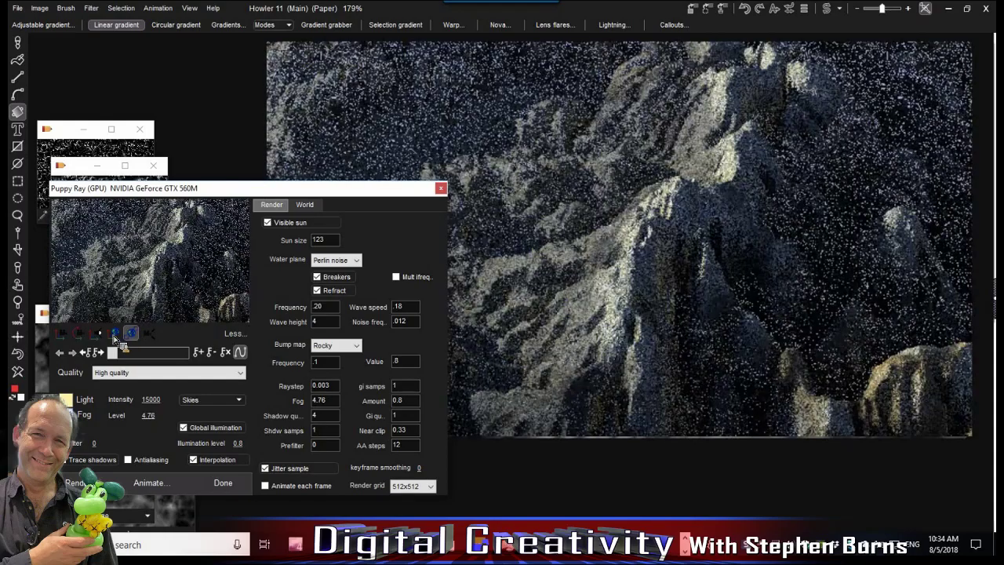
click(114, 333)
drag(156, 250, 156, 251)
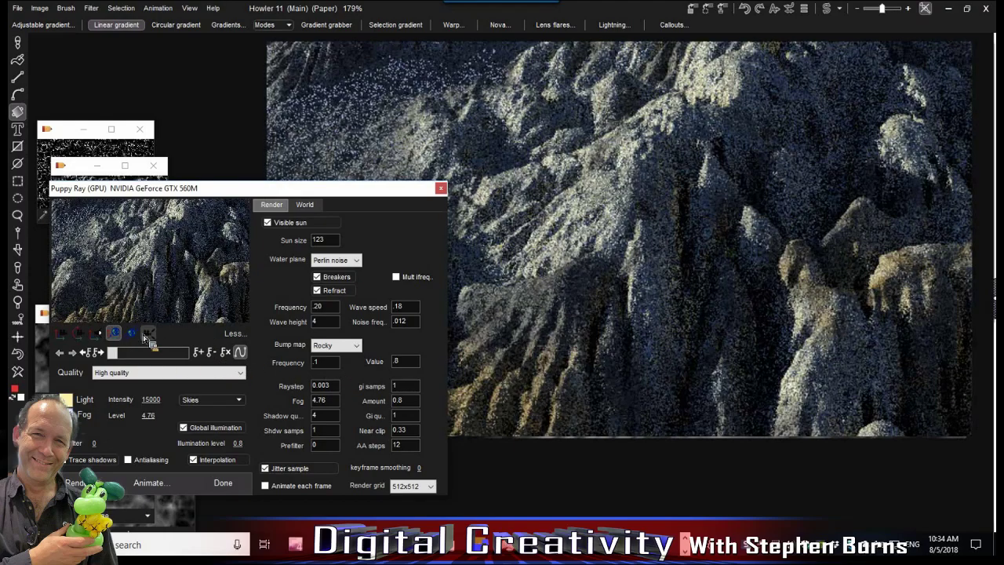
Move the camera close over the rocky slopes and render the view with antialiasing enabled
click(61, 332)
click(140, 304)
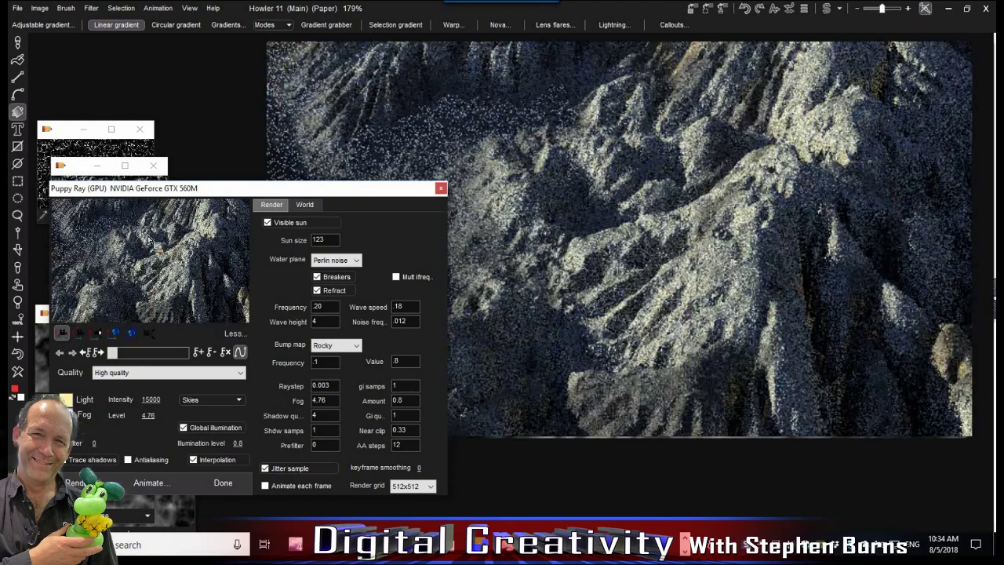
click(153, 243)
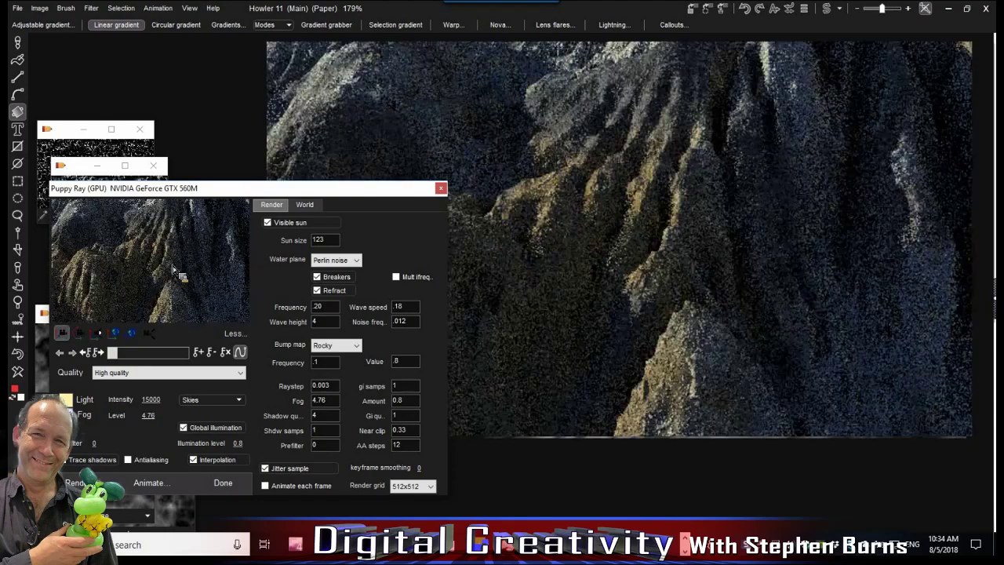
click(172, 266)
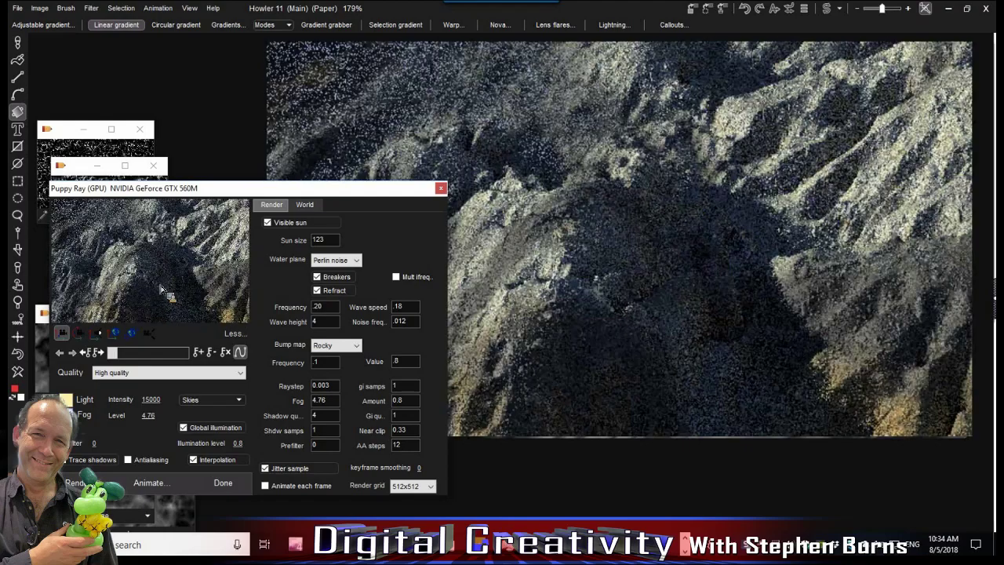
click(247, 306)
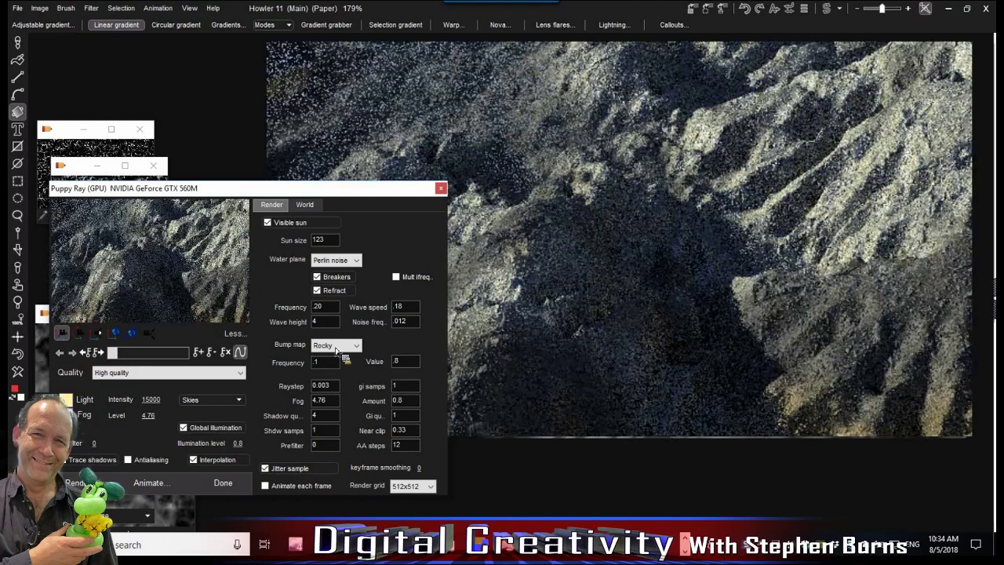
click(183, 426)
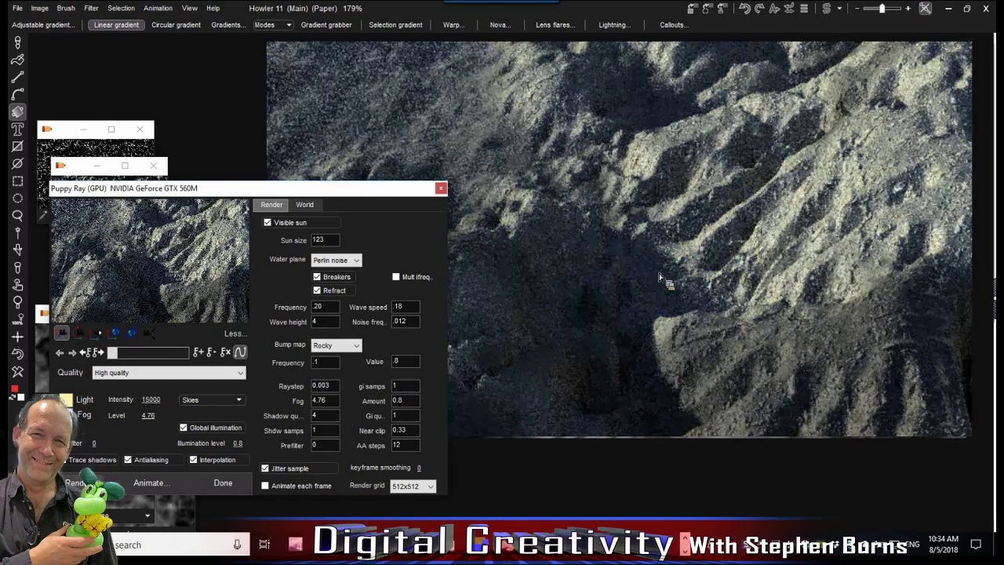
Try the None, Fractal, Pitted and Mudbank bump maps on the slope to compare their rendered surfaces
click(354, 344)
click(351, 357)
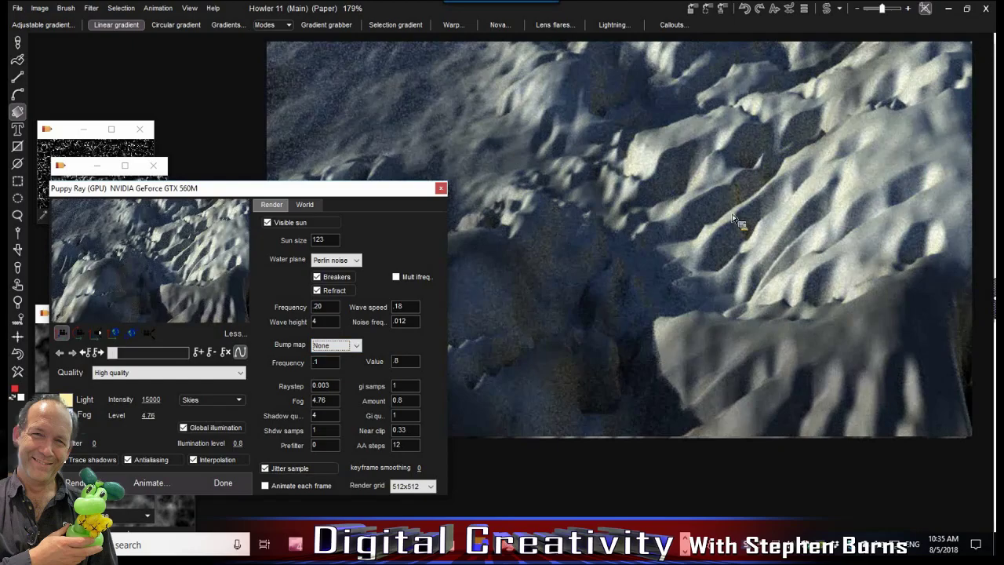
click(349, 346)
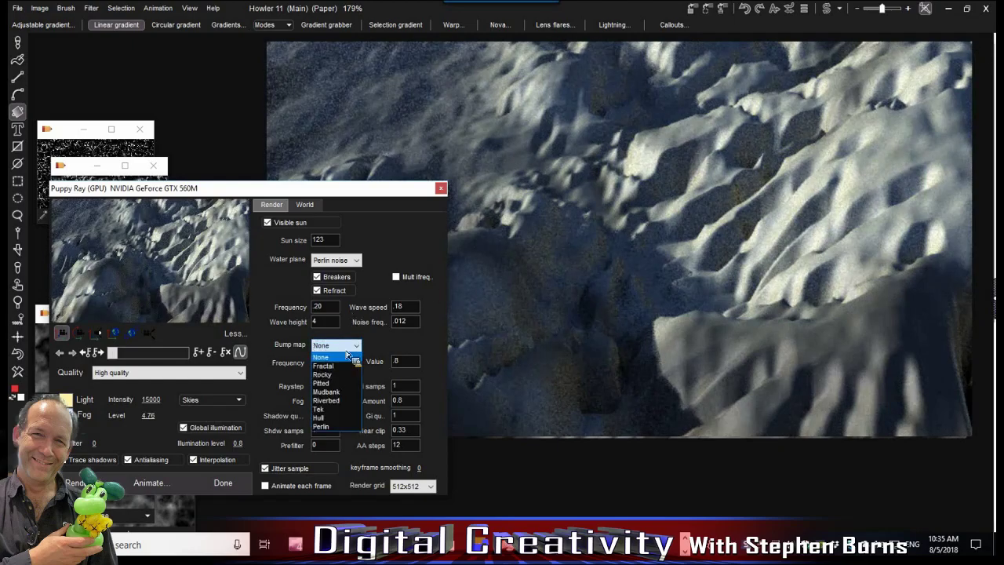
click(326, 366)
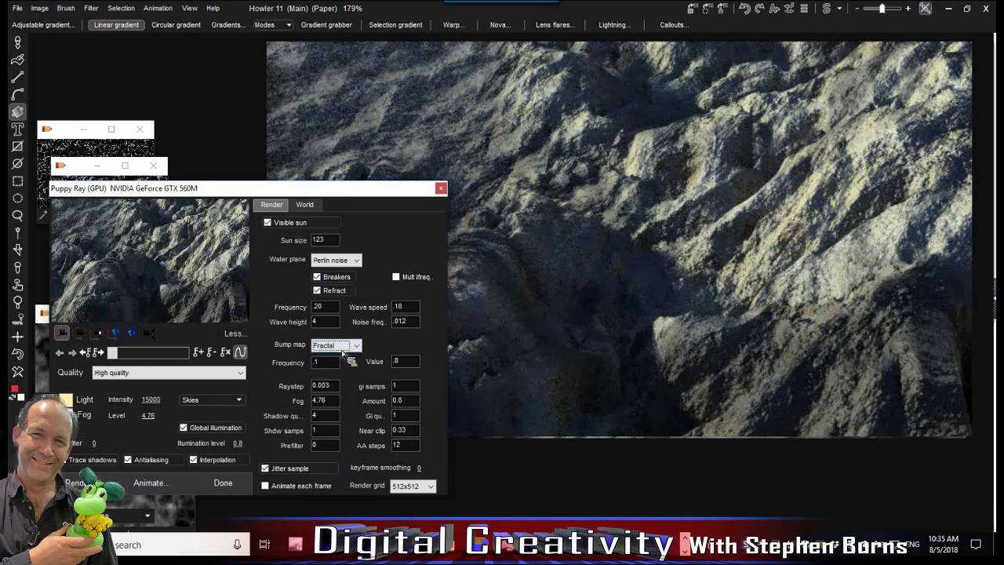
click(350, 345)
click(345, 383)
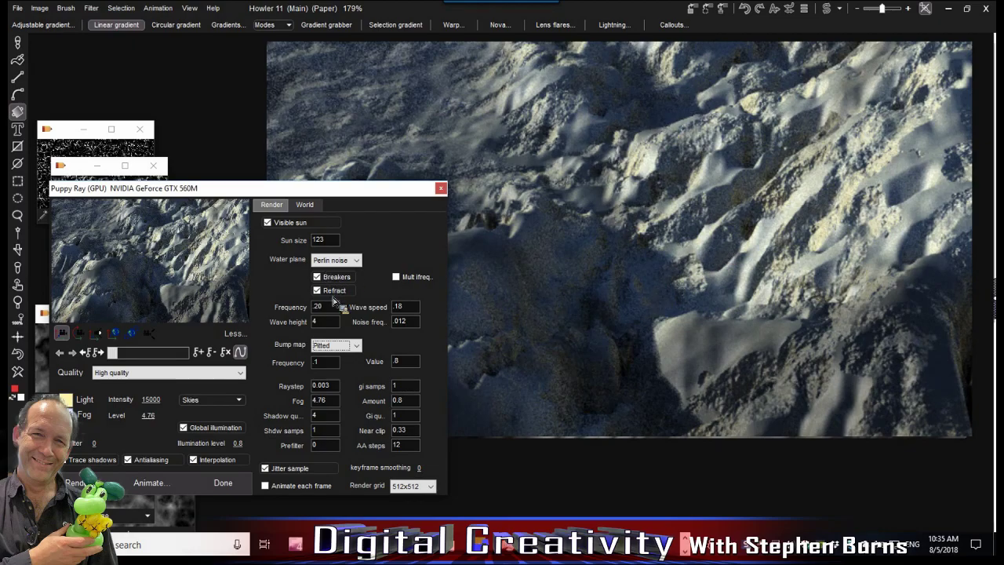
click(347, 345)
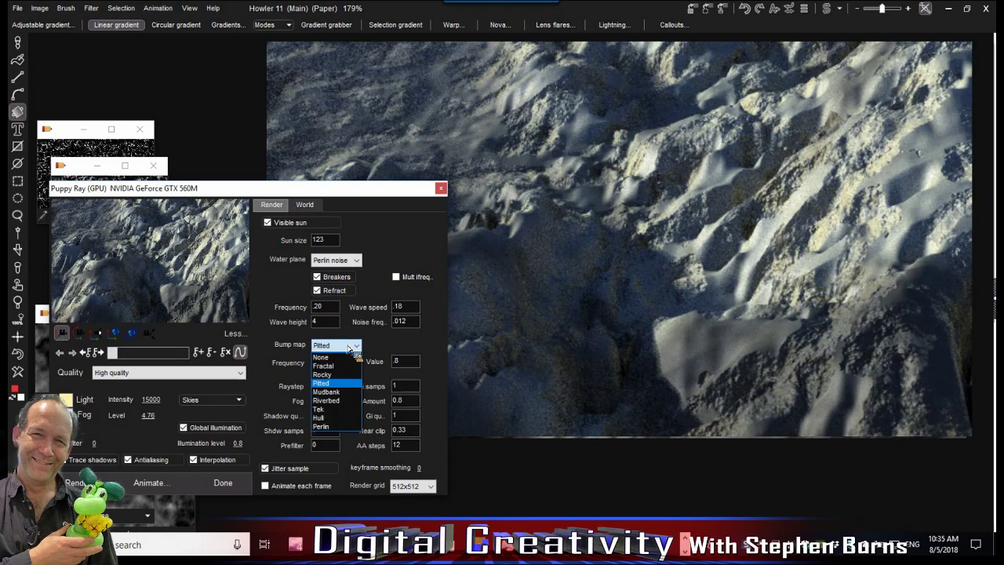
click(337, 392)
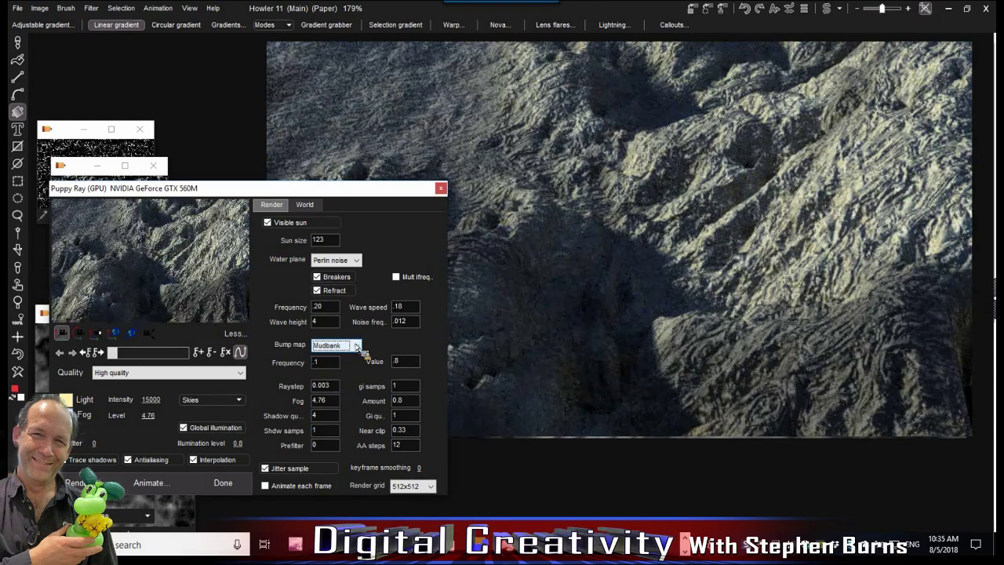
Apply the Riverbed bump map at a frequency of .05 and re-aim the camera toward the rocks at the water's edge
click(333, 346)
click(340, 400)
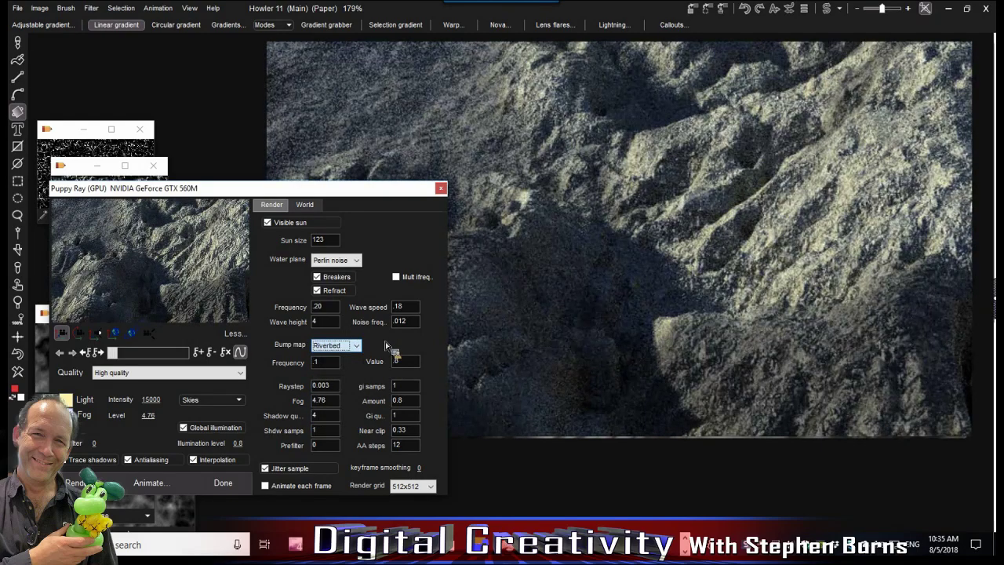
click(150, 334)
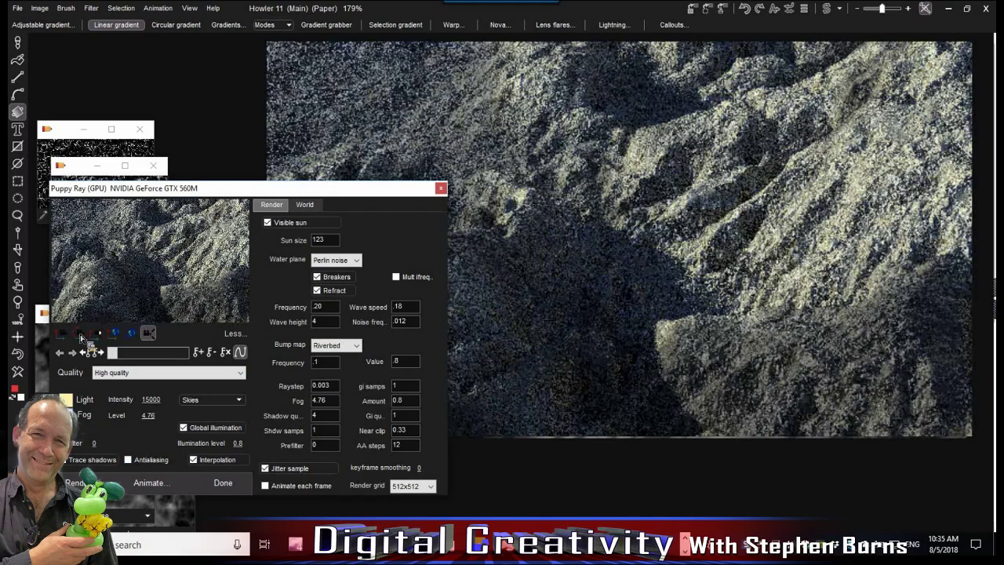
click(80, 333)
drag(122, 245, 184, 262)
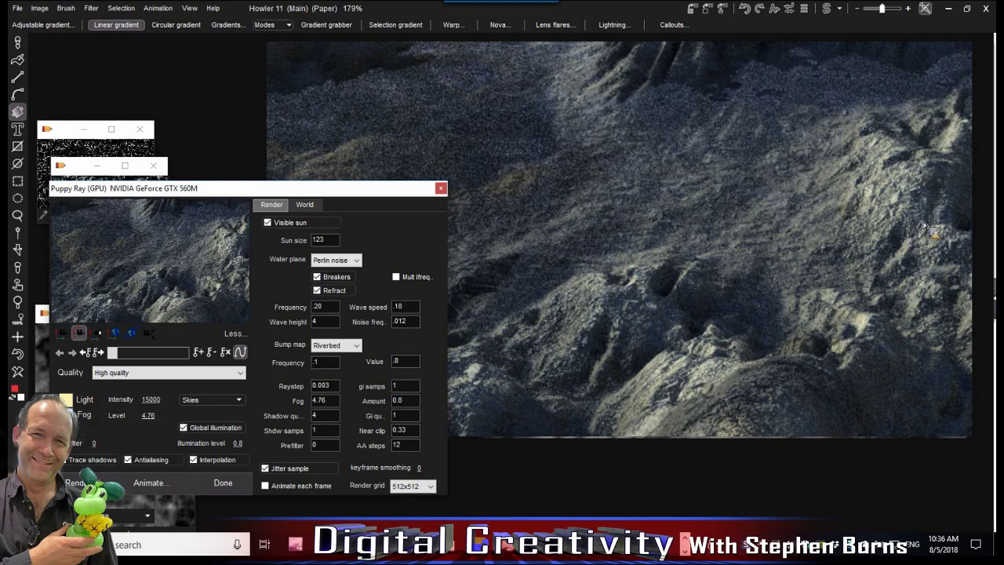
double_click(320, 363)
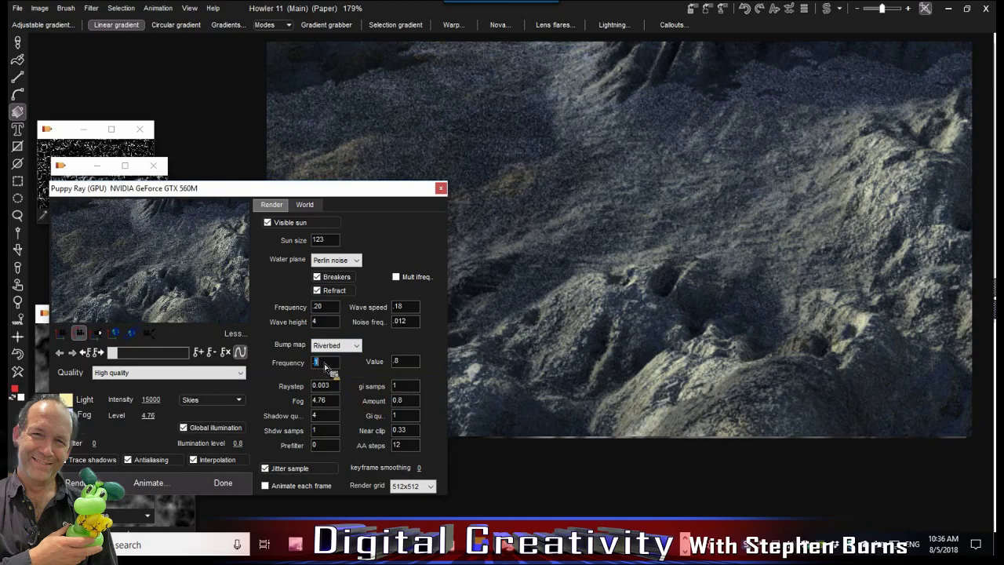
text(.05)
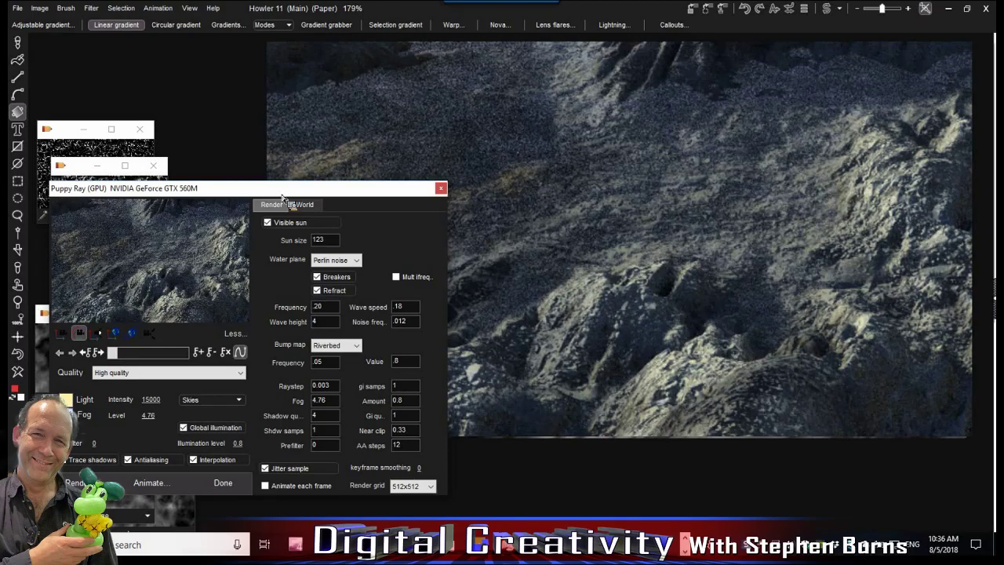
Show the world settings, move the Puppy Ray window off the image's main area, and render with water attenuation 1.8
click(305, 204)
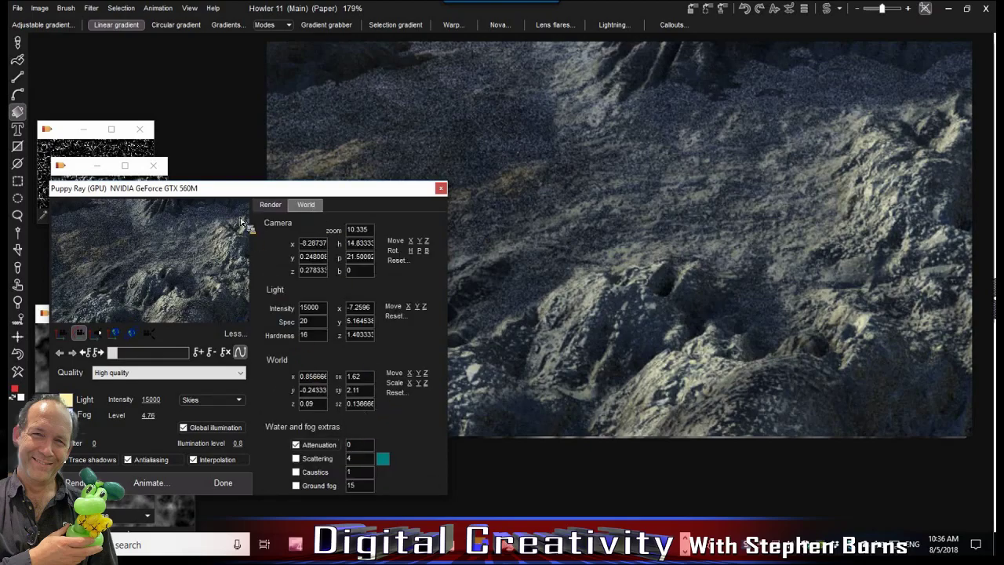
drag(213, 188, 205, 112)
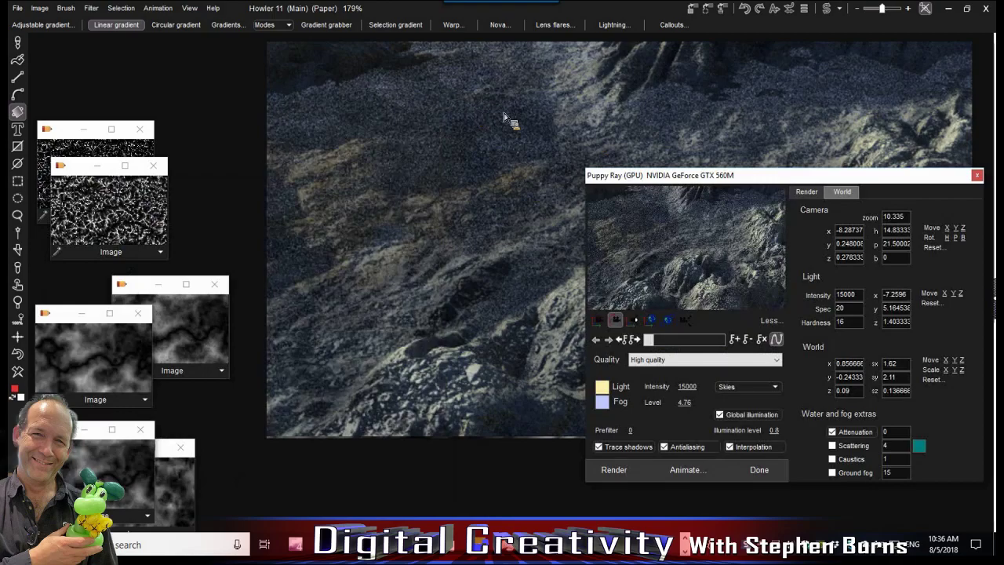
click(891, 431)
text(1.8)
click(614, 470)
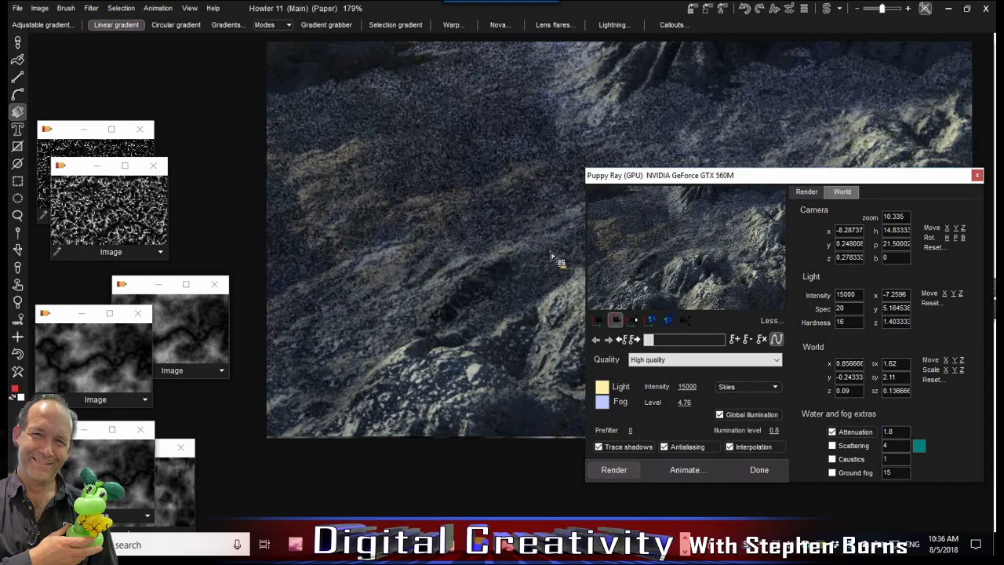
Render the landscape with the water attenuation set to 6
click(891, 433)
text(6)
click(614, 472)
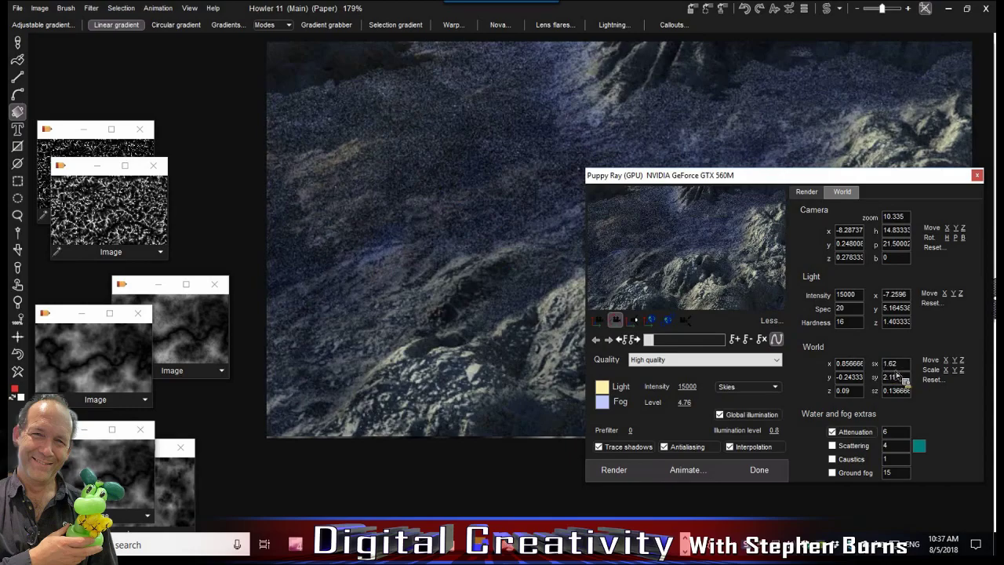
Raise the water attenuation to 22 to deepen the water's color
click(855, 432)
text(22)
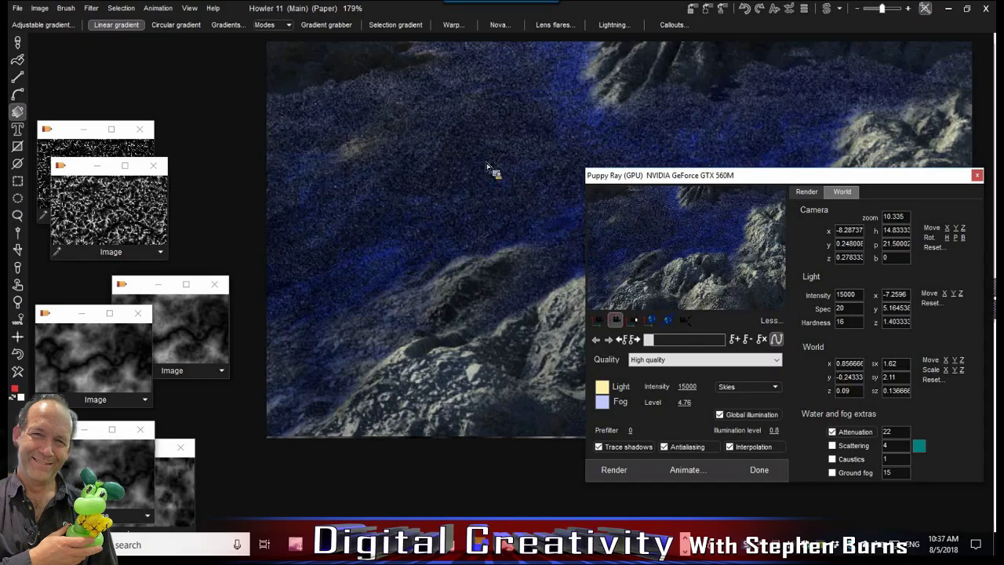
Enable water scattering with the muted brown color #93724B and render the landscape
click(832, 445)
click(921, 447)
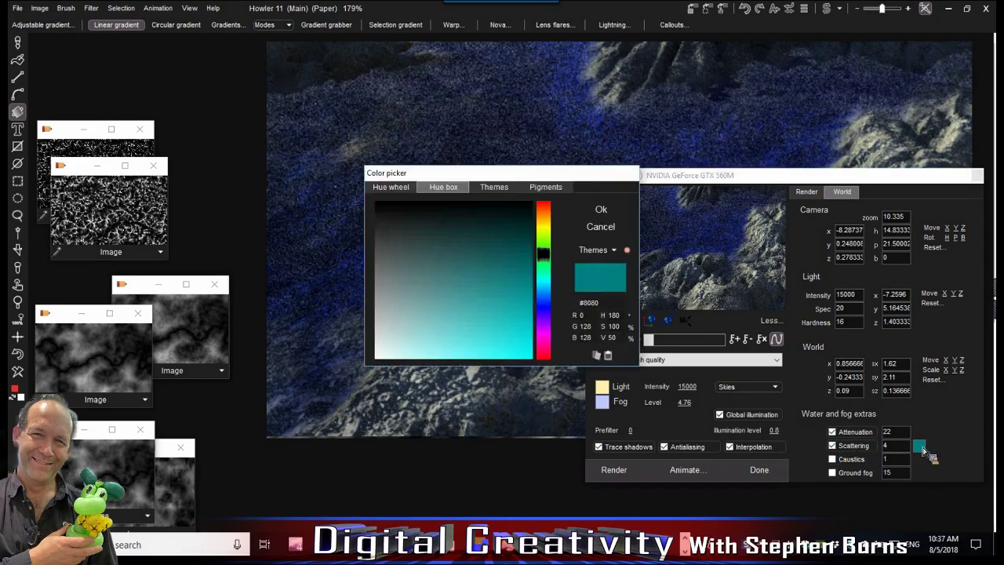
drag(546, 234, 553, 214)
drag(470, 325, 468, 285)
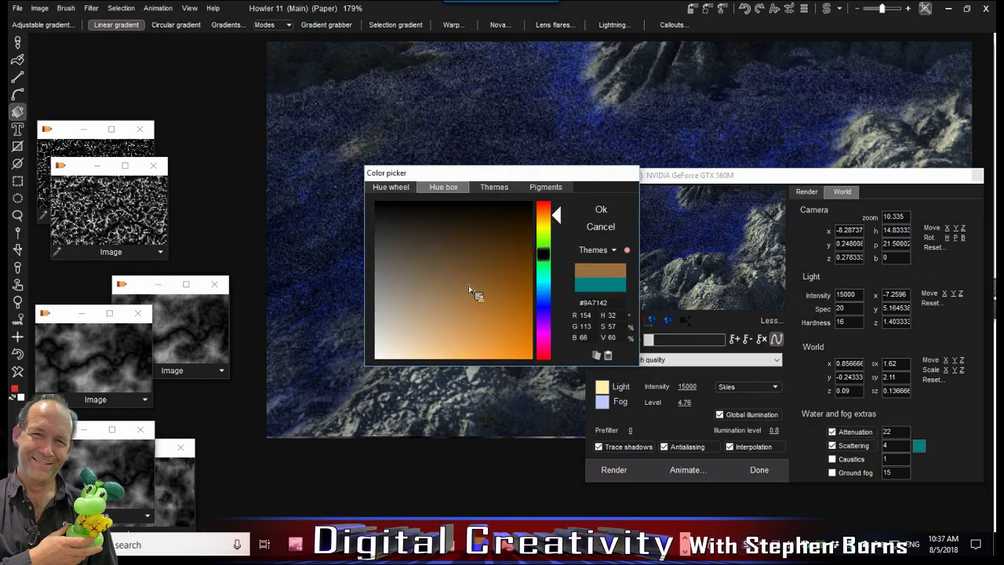
click(600, 210)
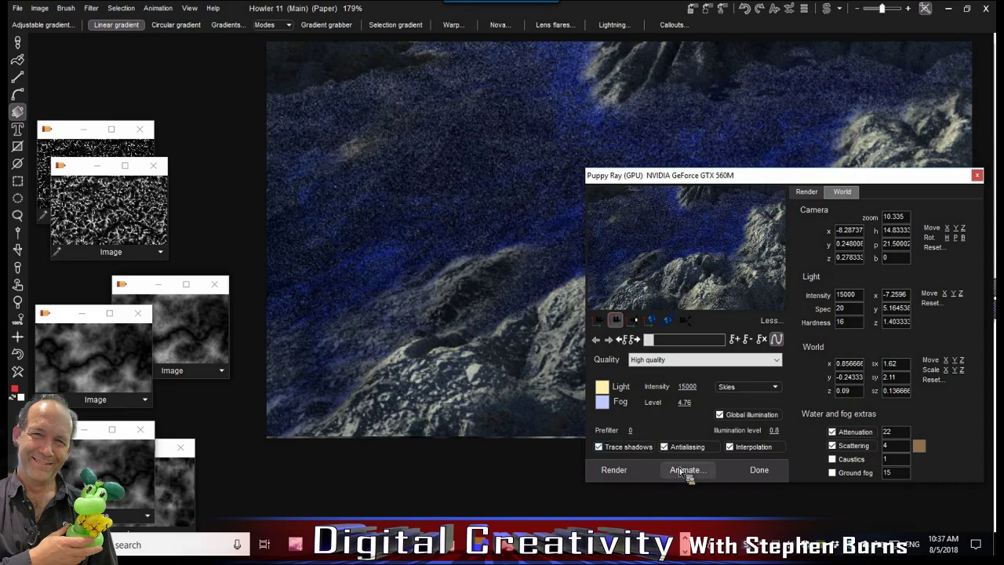
click(614, 470)
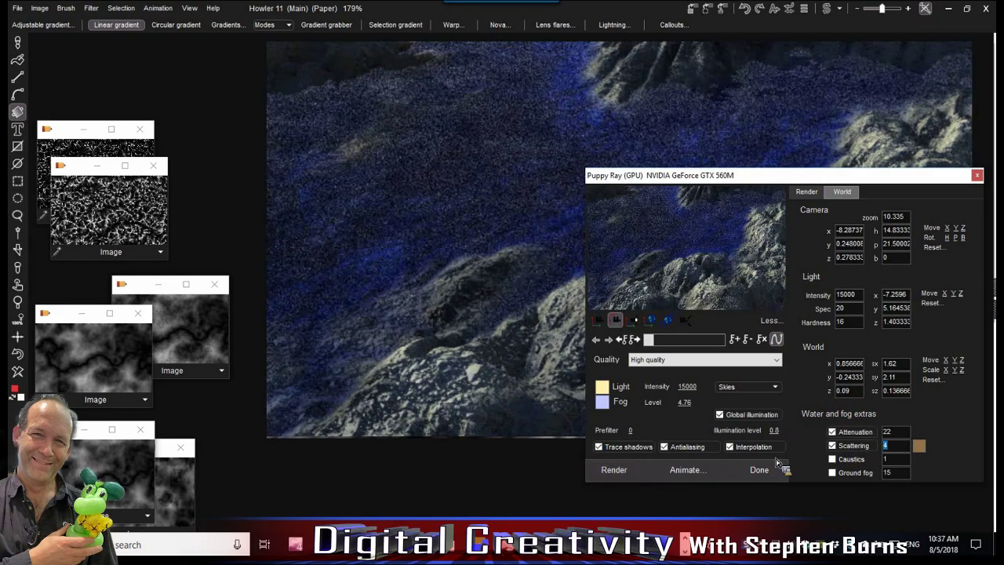
Set the water scattering to 22 and the attenuation to 2, and render the landscape
text(2)
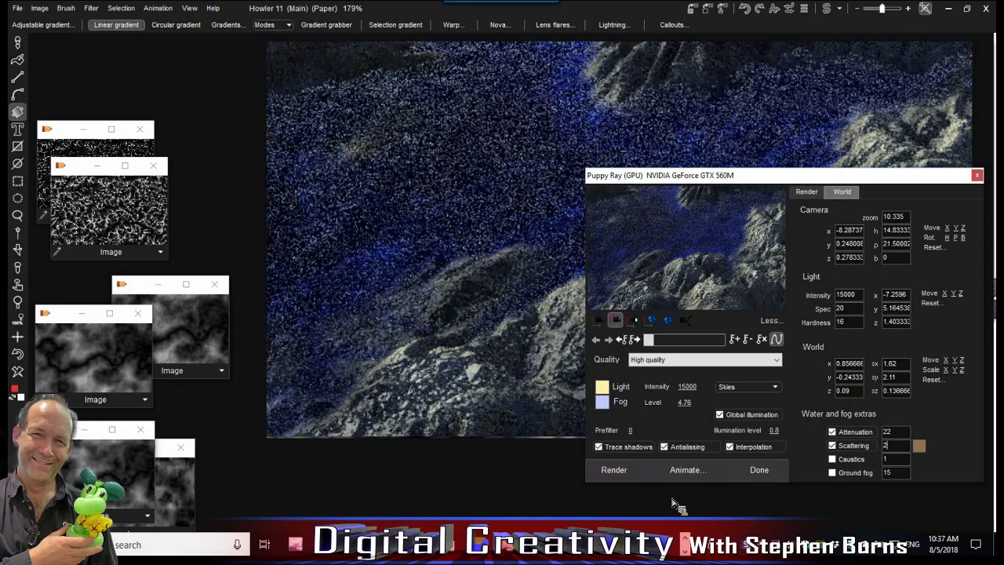
text(2)
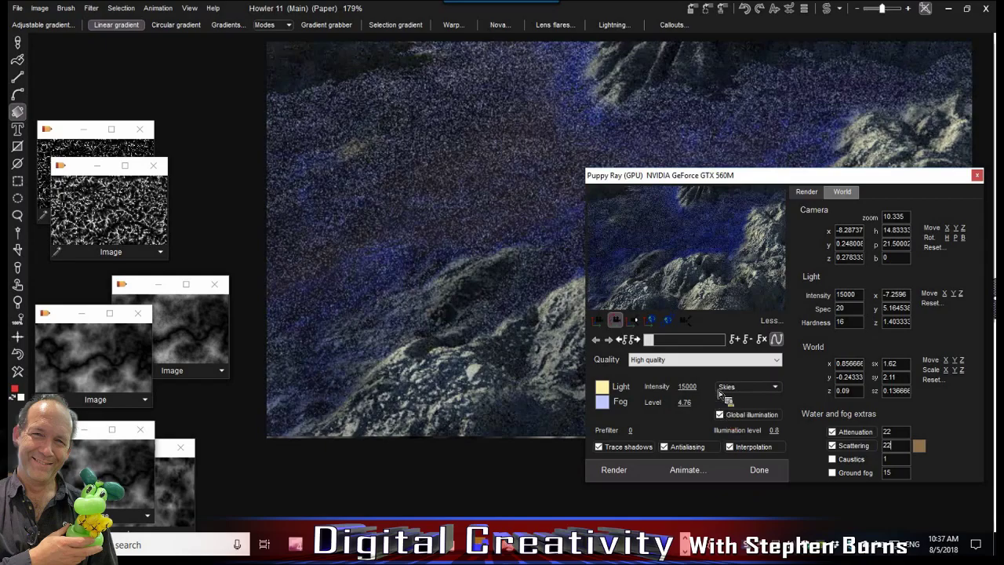
key(shift+Tab)
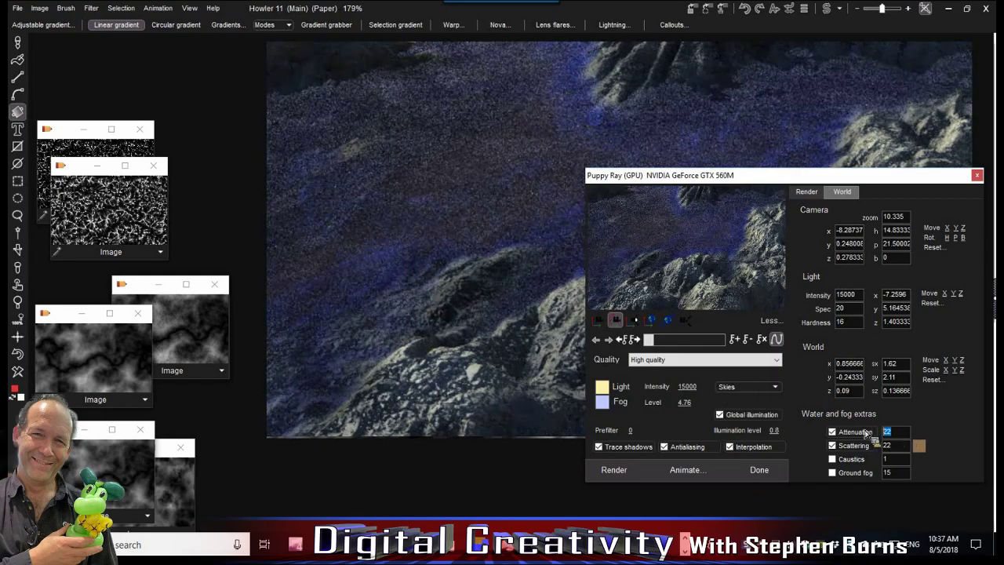
text(2)
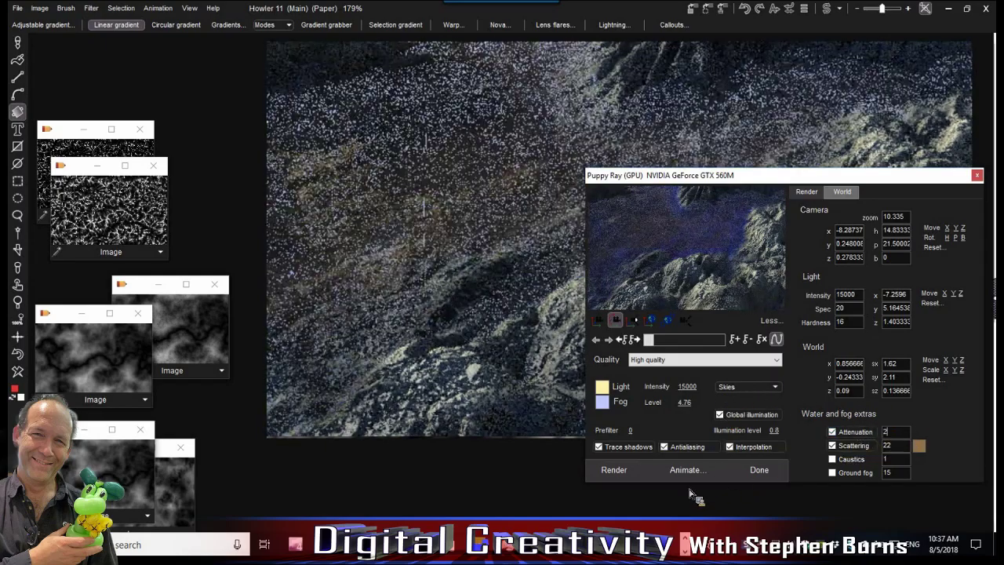
click(619, 471)
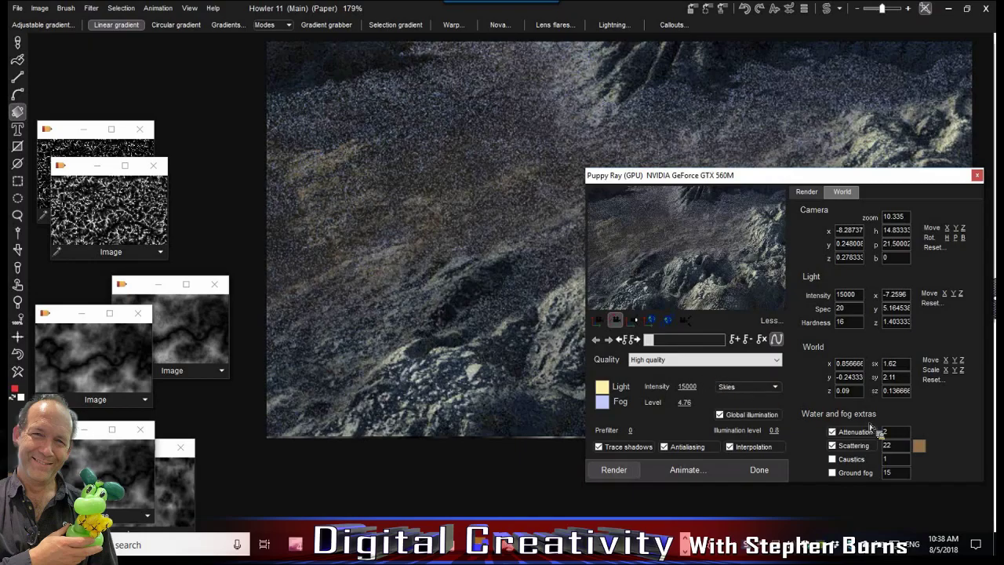
Turn off antialiasing, rotate the camera to a heading of 47, and widen the view to a zoom of 3.86
click(663, 446)
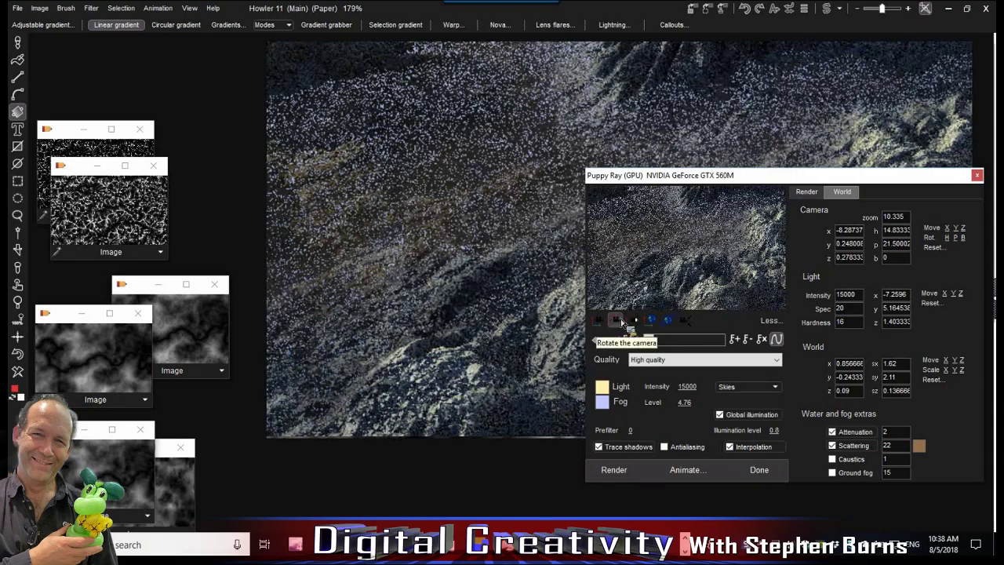
drag(693, 210, 731, 249)
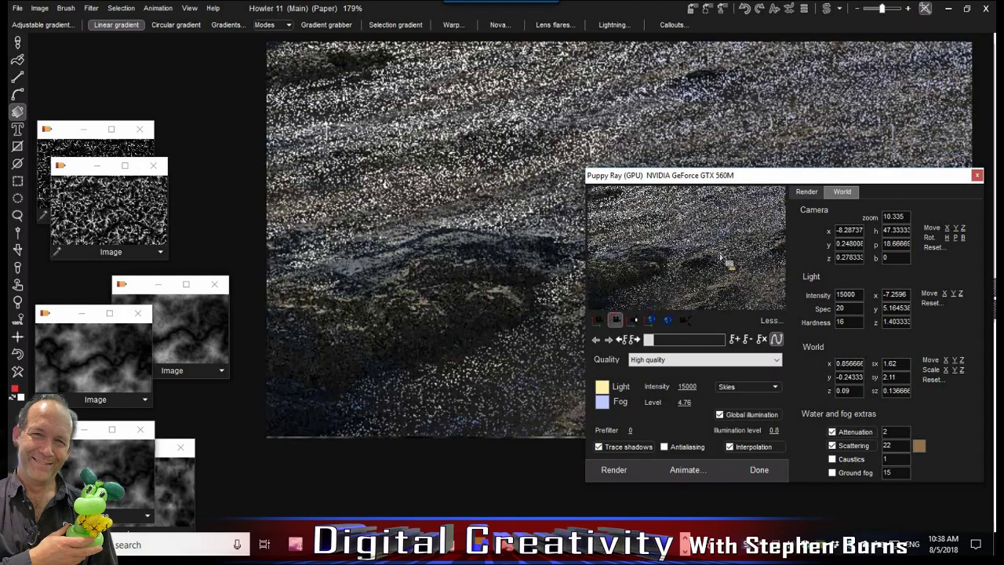
scroll(446, 264, down, 2)
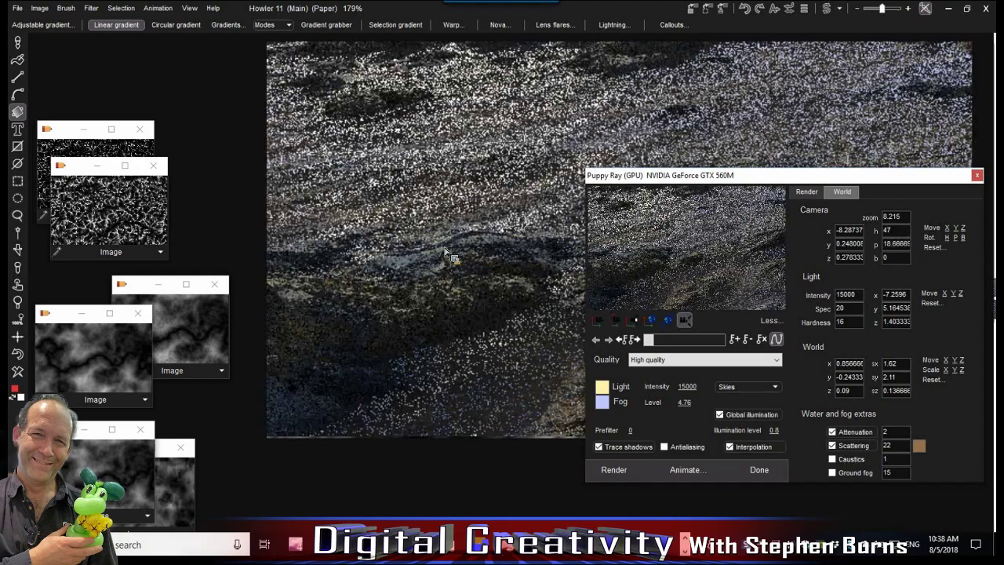
scroll(446, 257, down, 3)
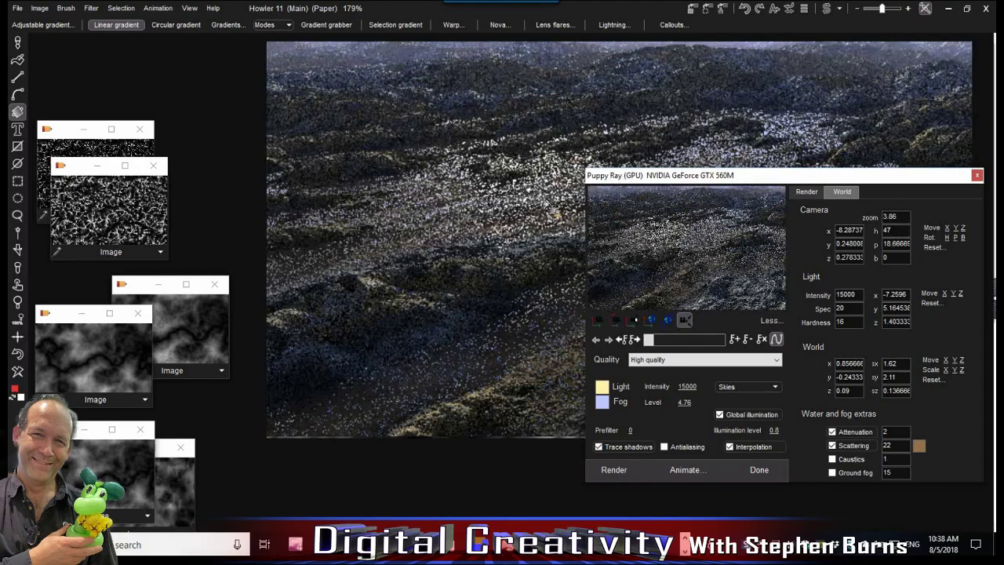
Move the Puppy Ray window off the image, change the scattering color to dark green #285642, and finish the Puppy Ray session
drag(666, 175, 160, 189)
click(413, 459)
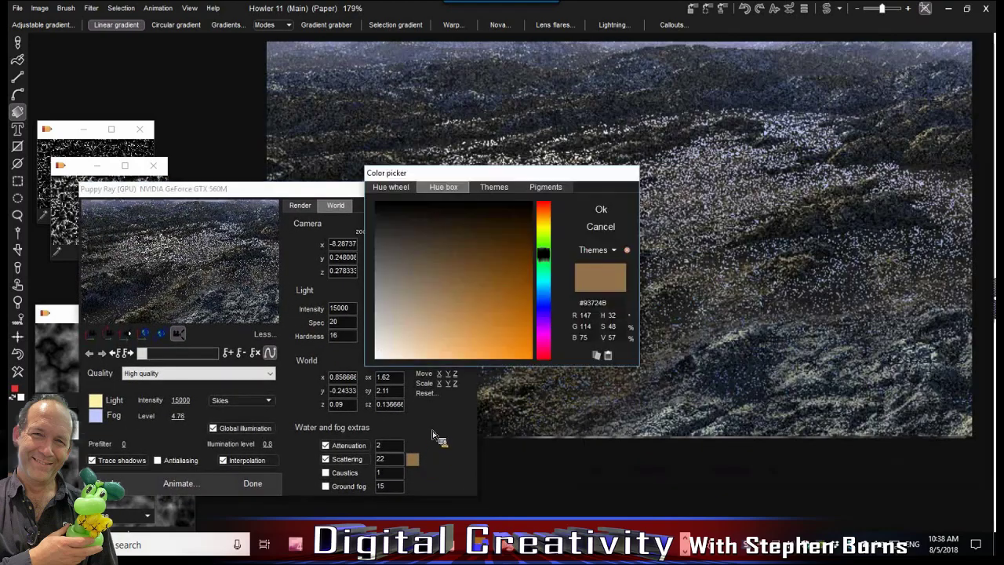
click(552, 267)
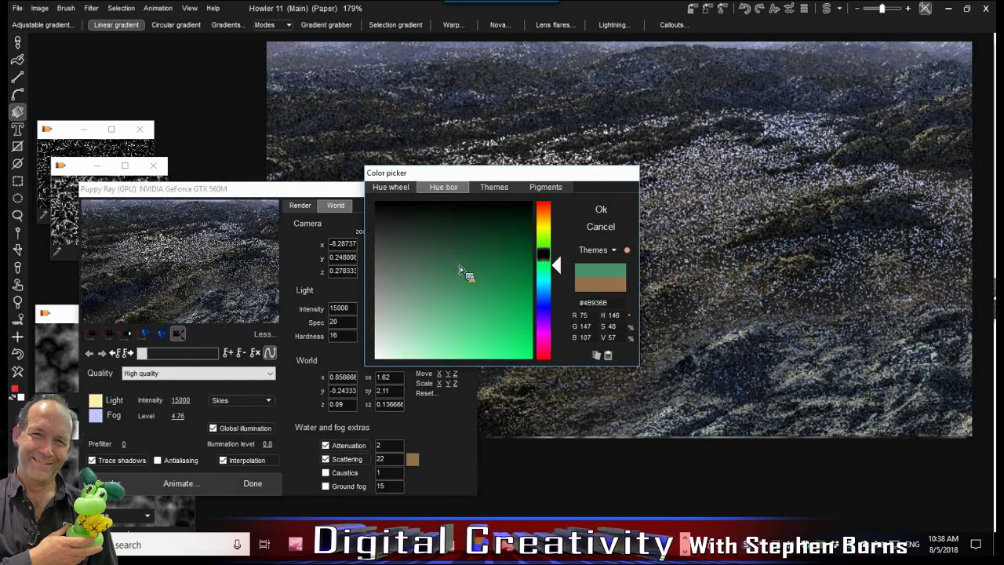
click(531, 274)
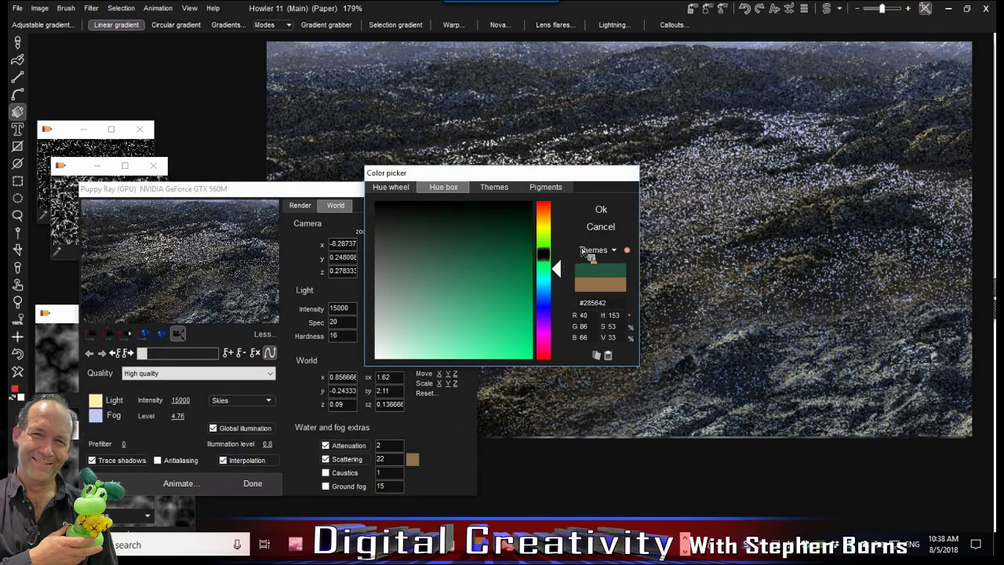
click(600, 212)
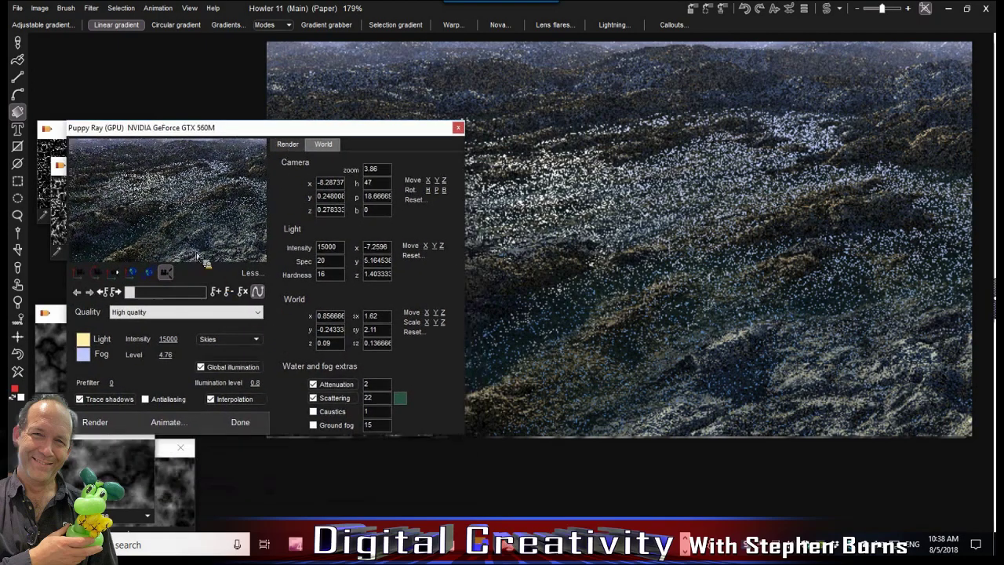
click(157, 314)
click(240, 424)
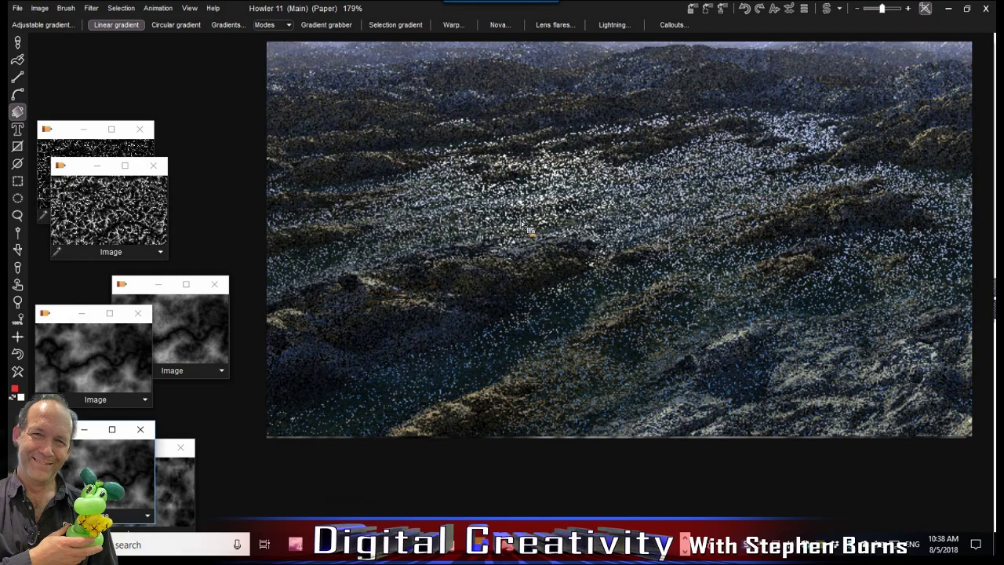
Switch to the Planets folder in File Explorer and browse its parent folder TWITCH-Preso for sample animations
key(alt+Tab)
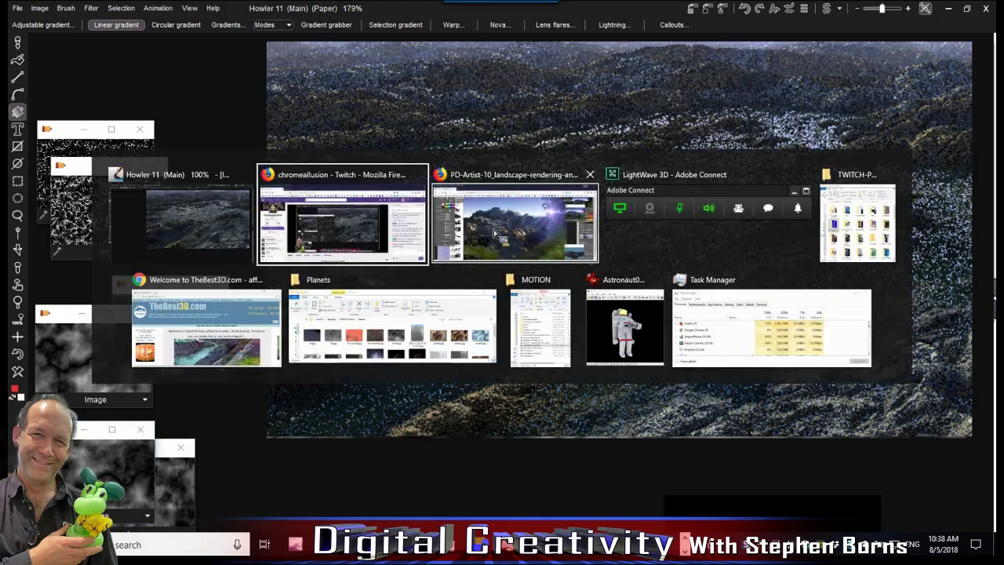
click(361, 345)
drag(407, 268, 357, 9)
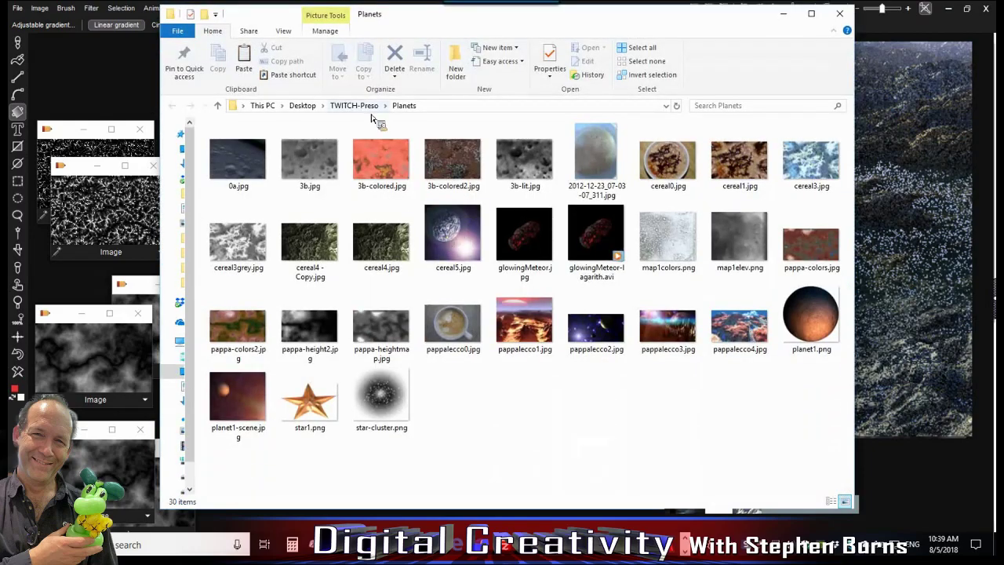
click(366, 108)
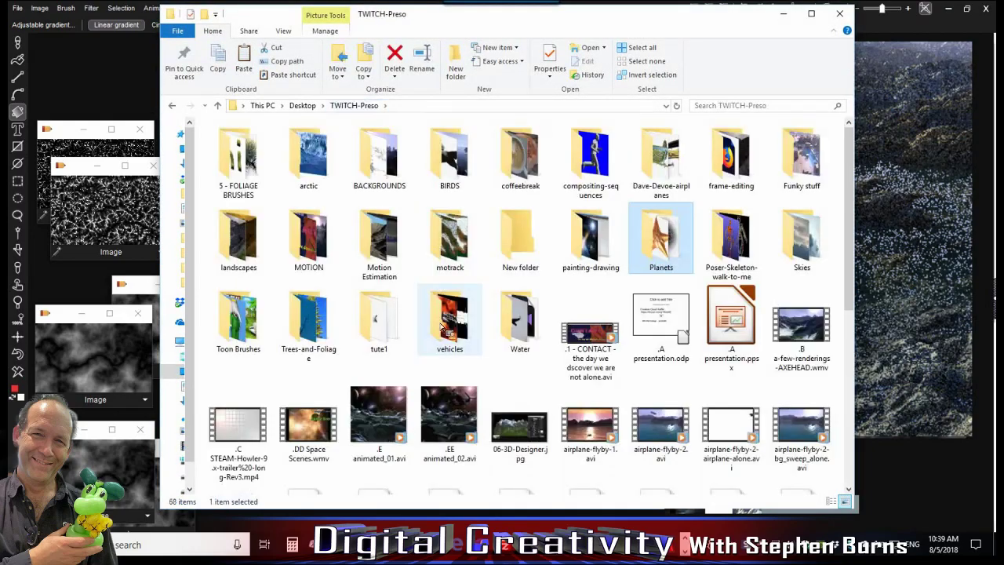
scroll(447, 354, down, 4)
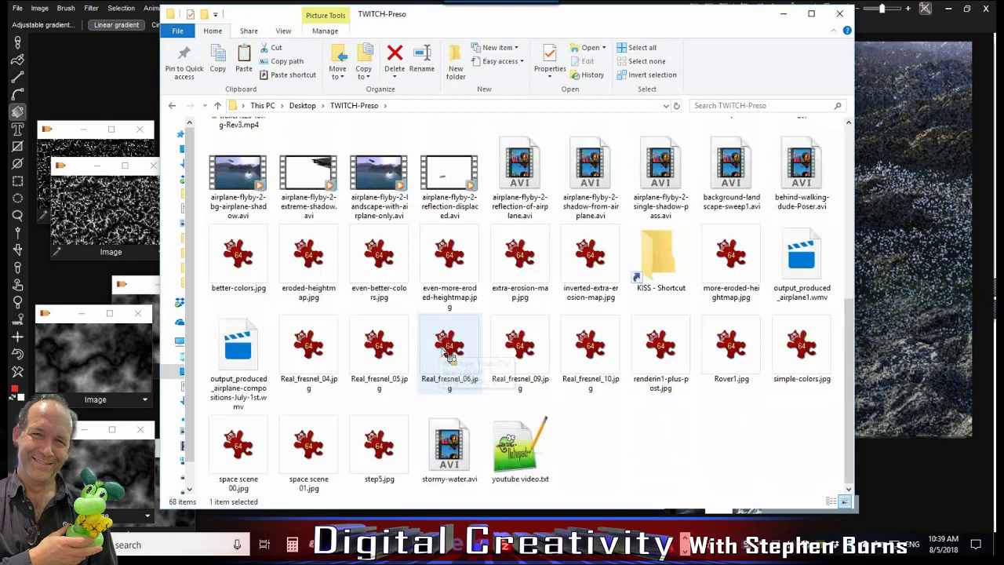
scroll(381, 347, up, 5)
scroll(403, 243, down, 3)
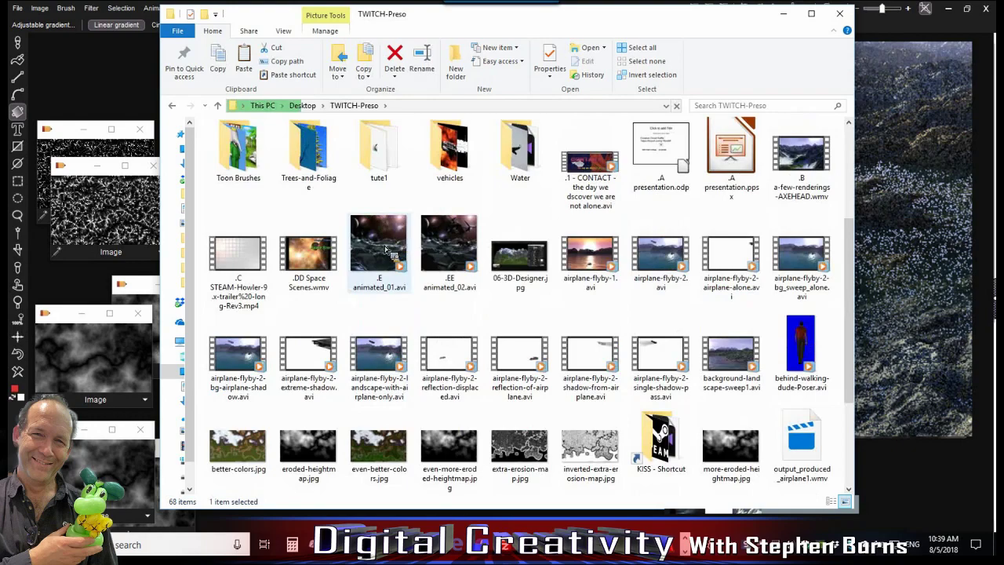
Play the airplane-flyby-1.avi video and move the player clear of the other video files
click(598, 259)
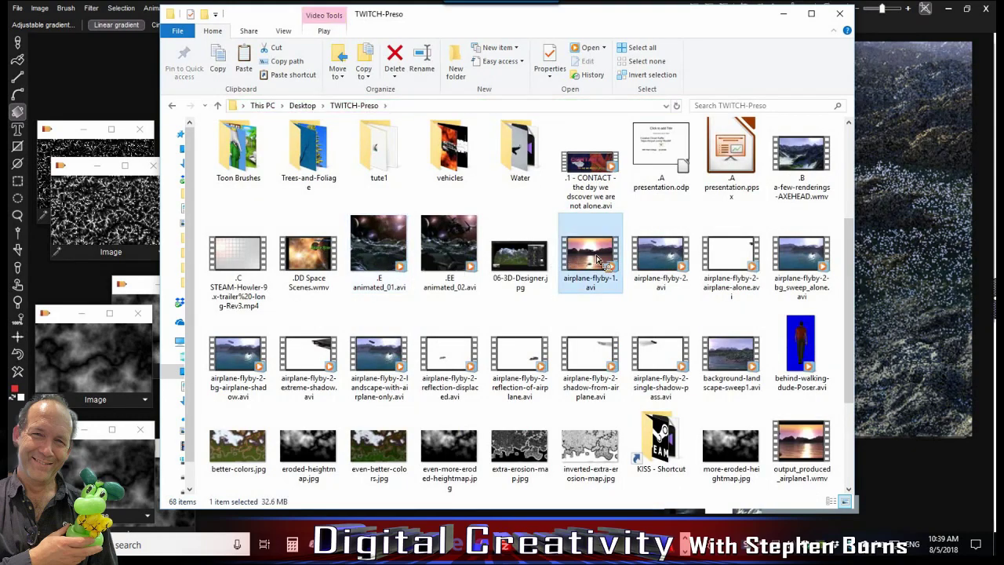
double_click(598, 259)
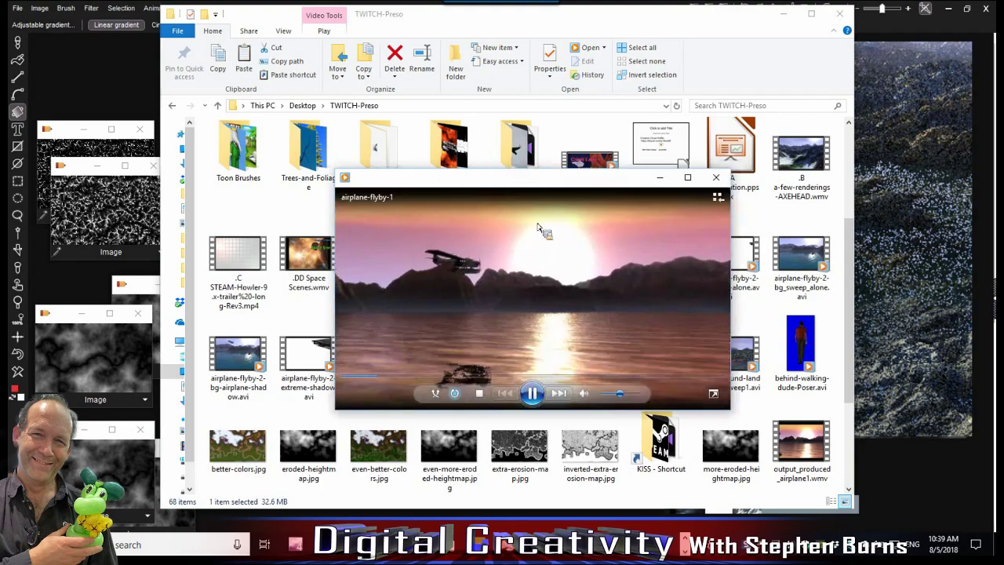
drag(498, 177, 333, 77)
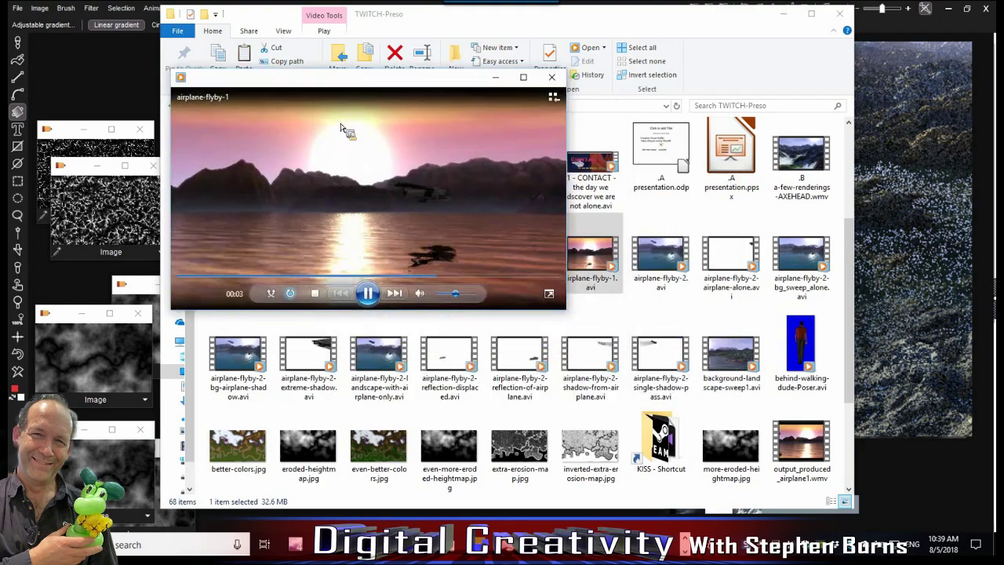
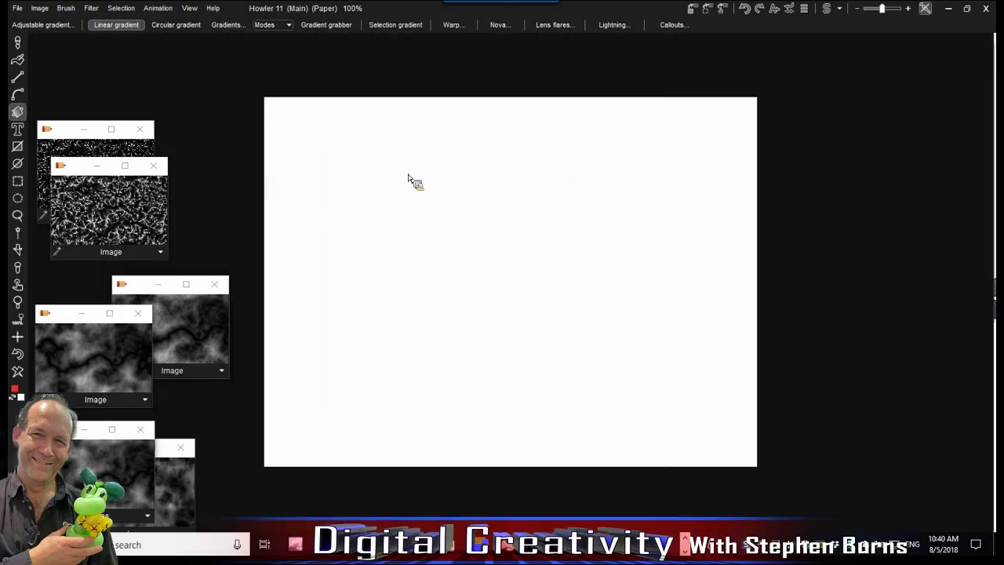
Create a 30-frame animation at 24 fps initialized from the current blank frame, and scrub it back to the first frame
click(161, 9)
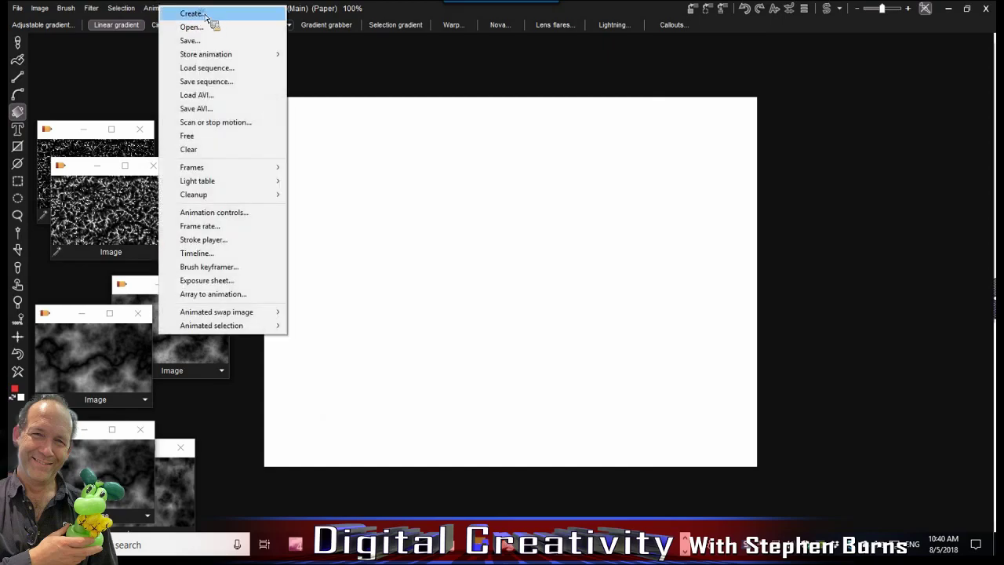
click(192, 14)
drag(396, 169, 603, 64)
double_click(577, 118)
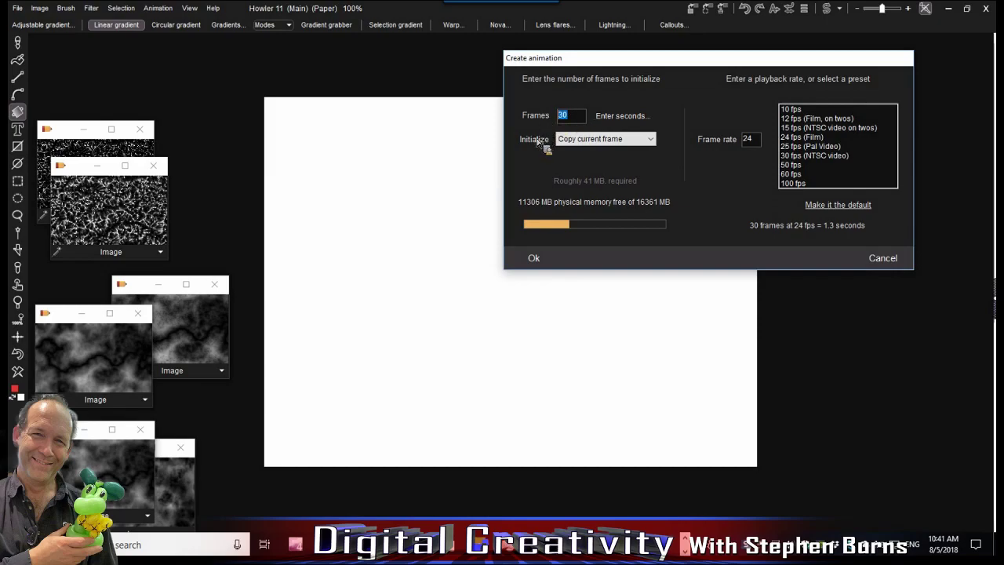
click(547, 265)
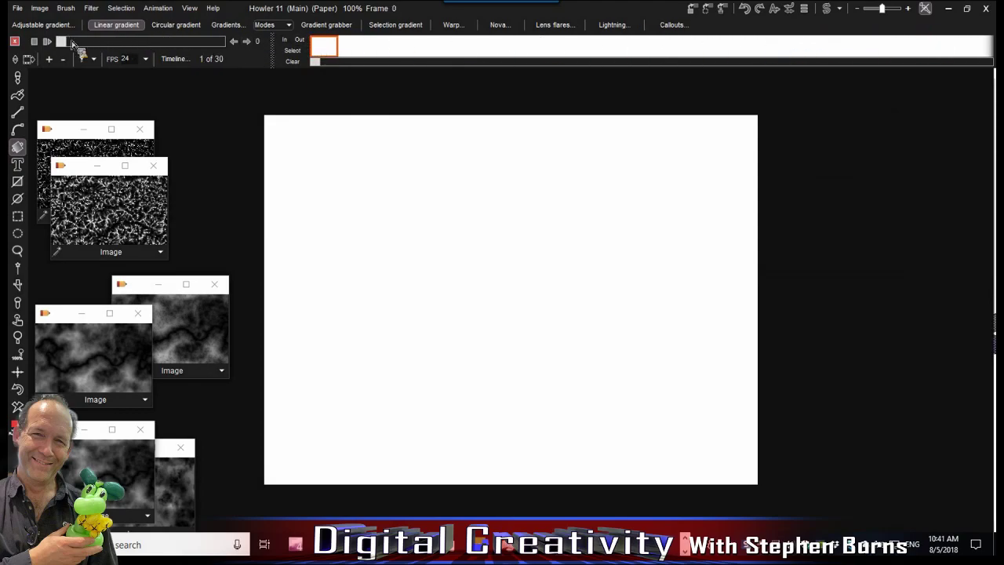
drag(174, 48, 67, 45)
Paint a red ground line across the lower part of the first frame with the medium Simple brush
click(17, 77)
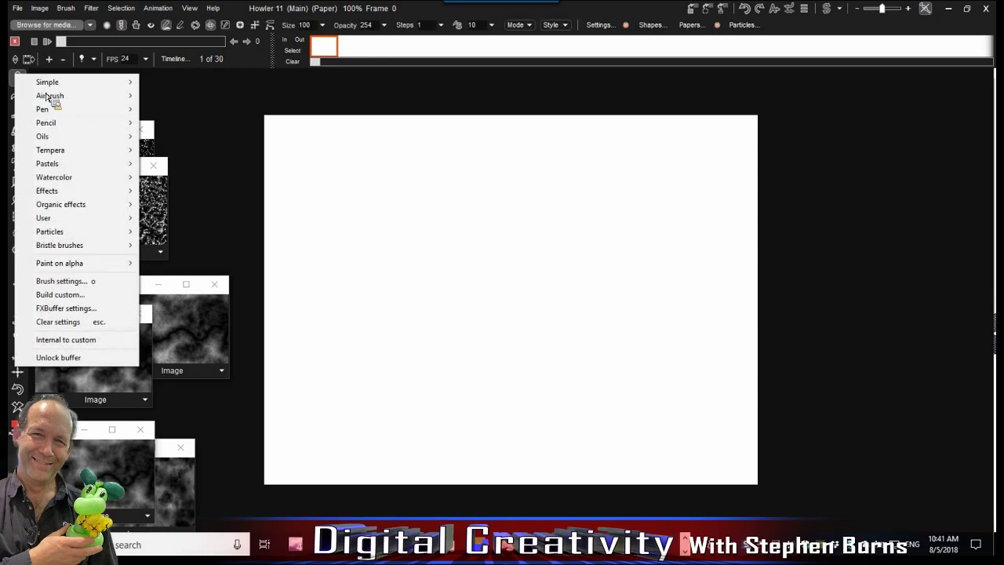
mouse_move(55, 83)
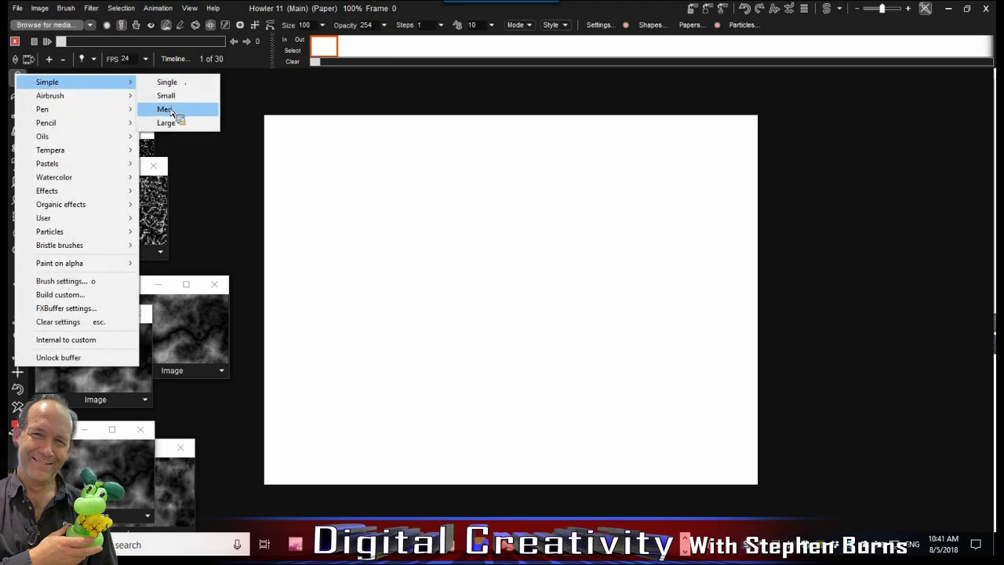
key(Return)
drag(259, 421, 860, 430)
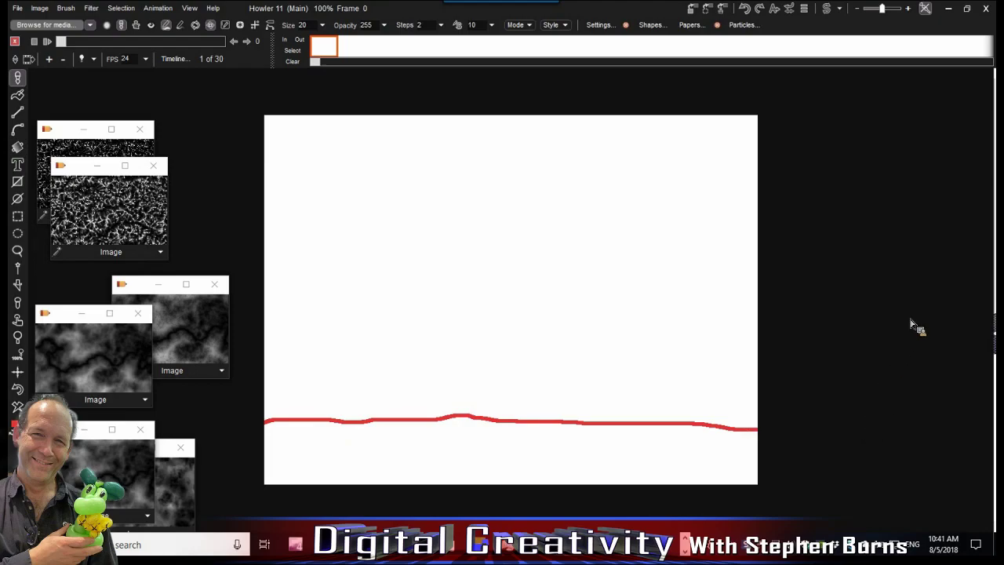
Reveal the hidden media and color controls and set the primary color to blue
click(996, 341)
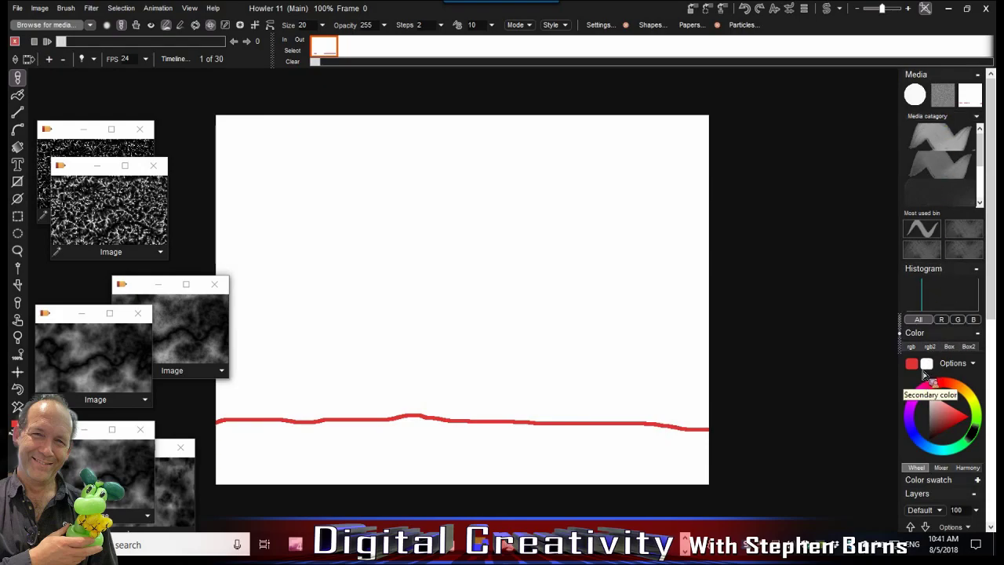
click(914, 432)
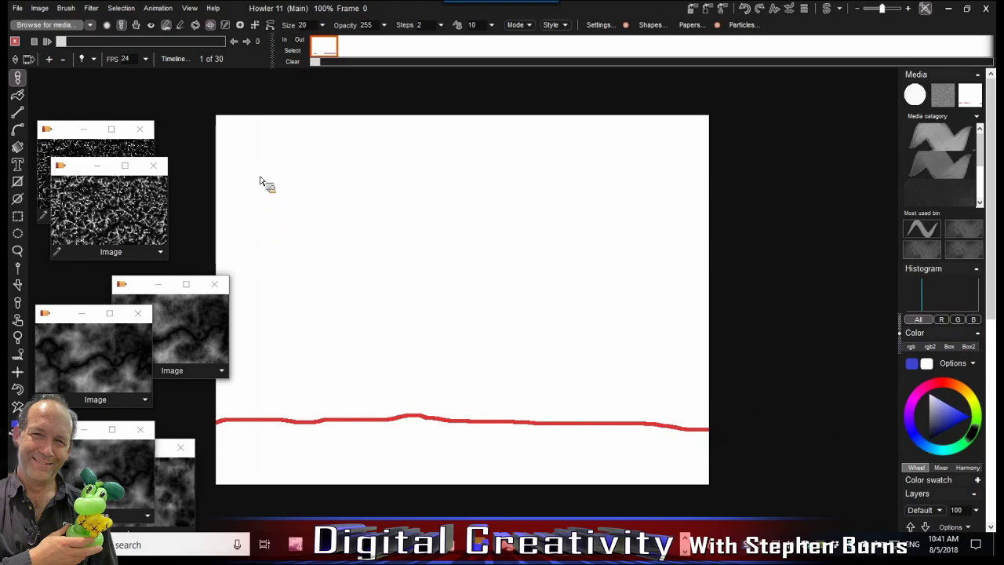
Try painting a small blue loop on the first frame, compare it with the second frame, and undo the loop
drag(246, 179, 293, 212)
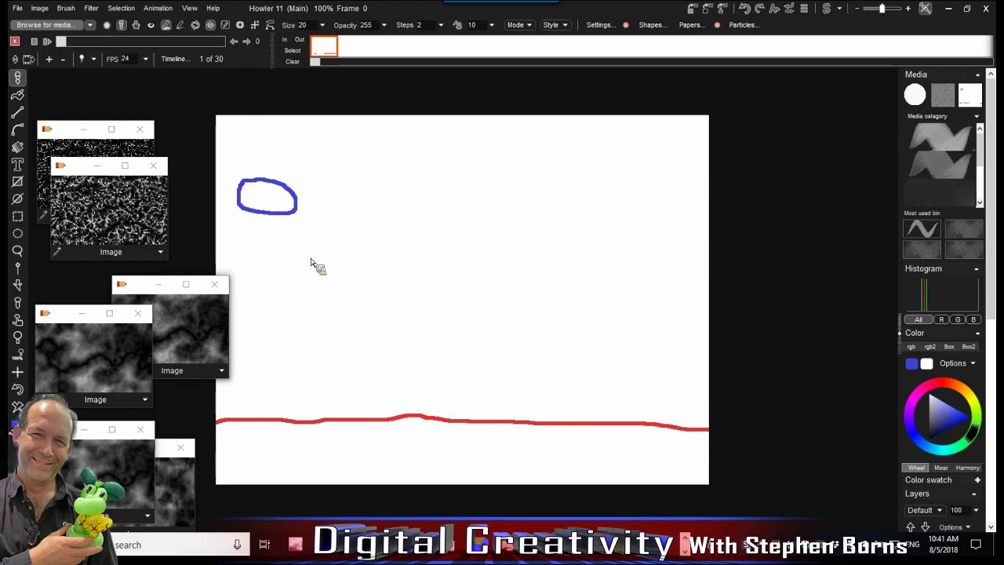
click(351, 48)
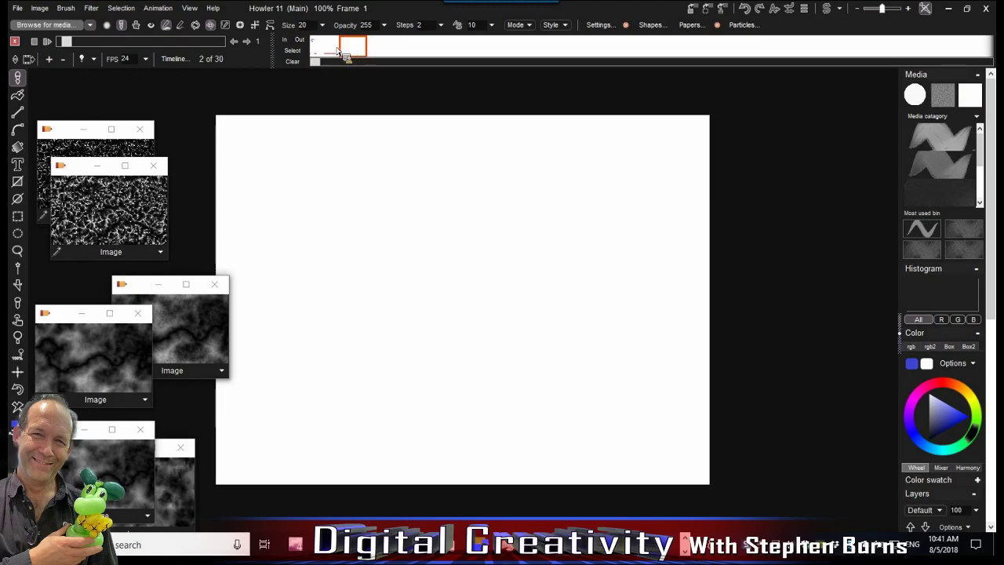
click(326, 48)
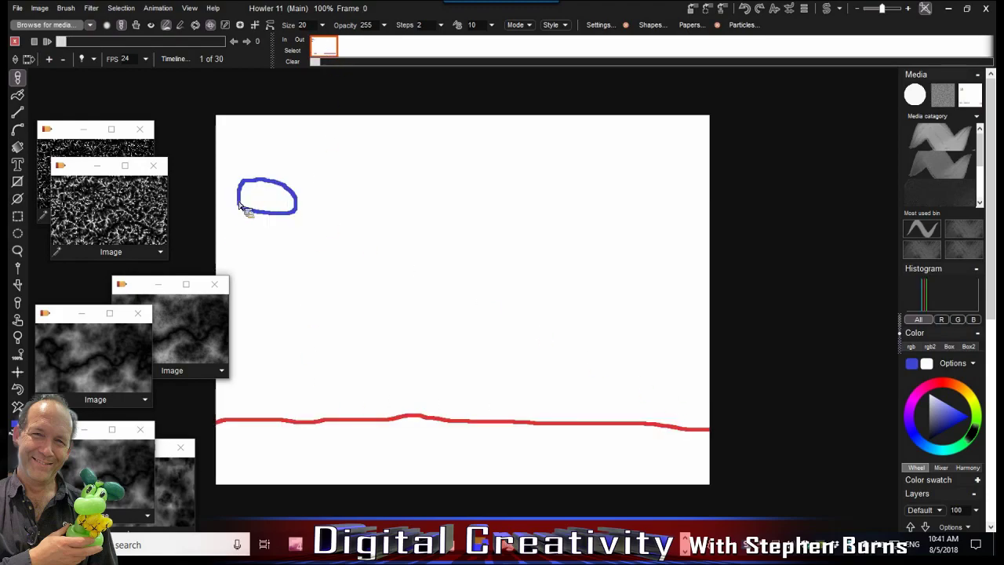
click(17, 390)
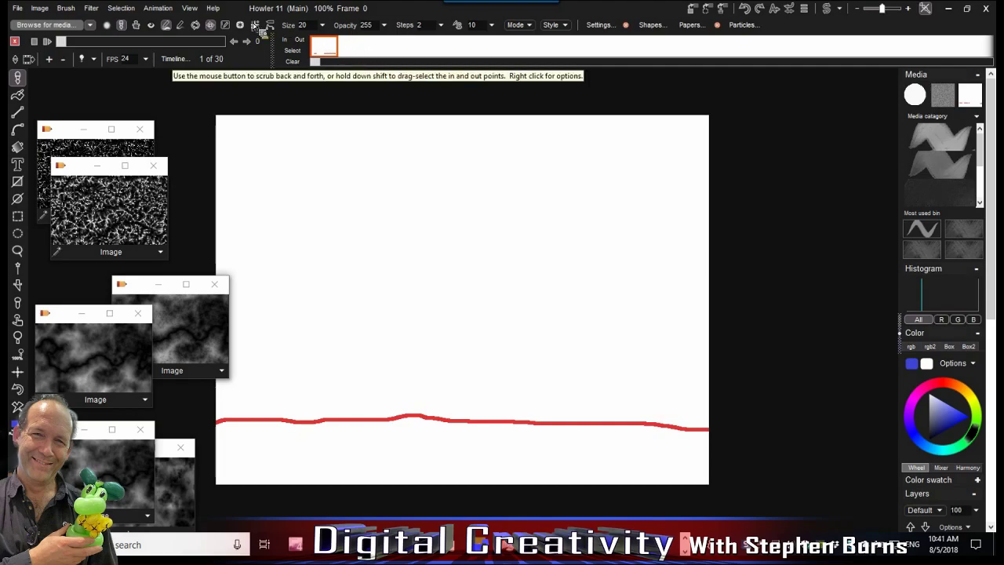
Create a new 30-frame animation at 24 fps initialized with Copy current frame, freeing the existing animation
click(160, 8)
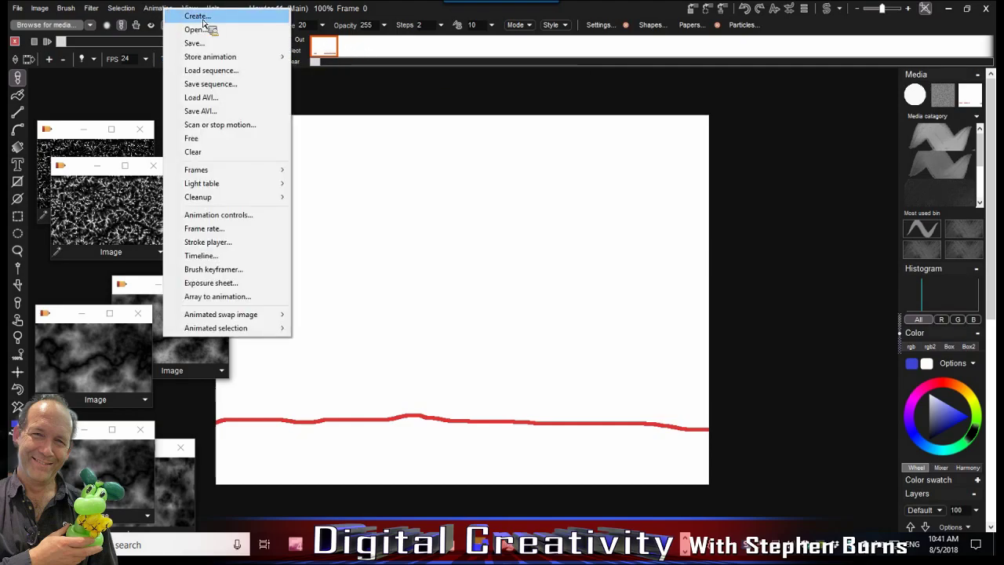
click(204, 21)
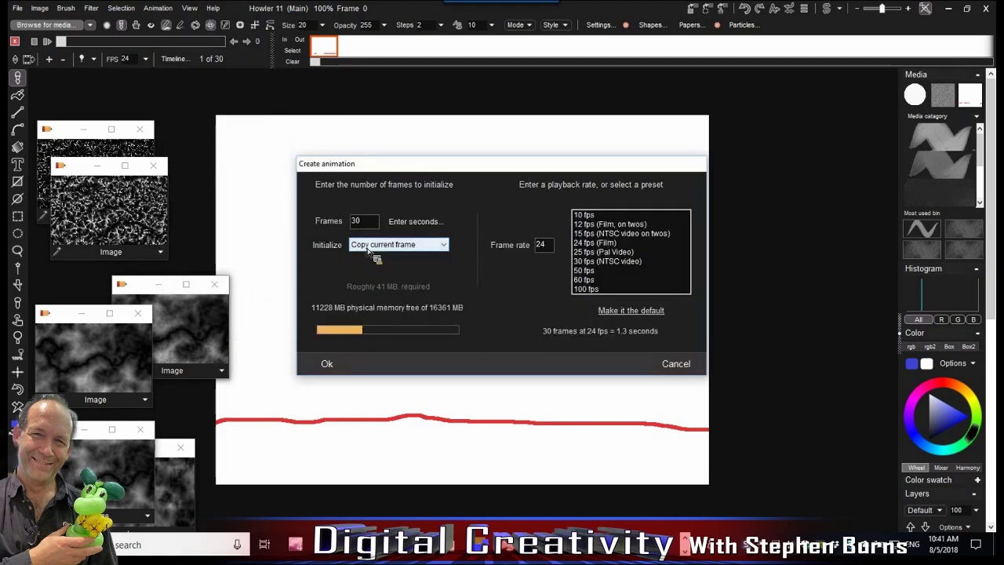
click(420, 247)
click(420, 255)
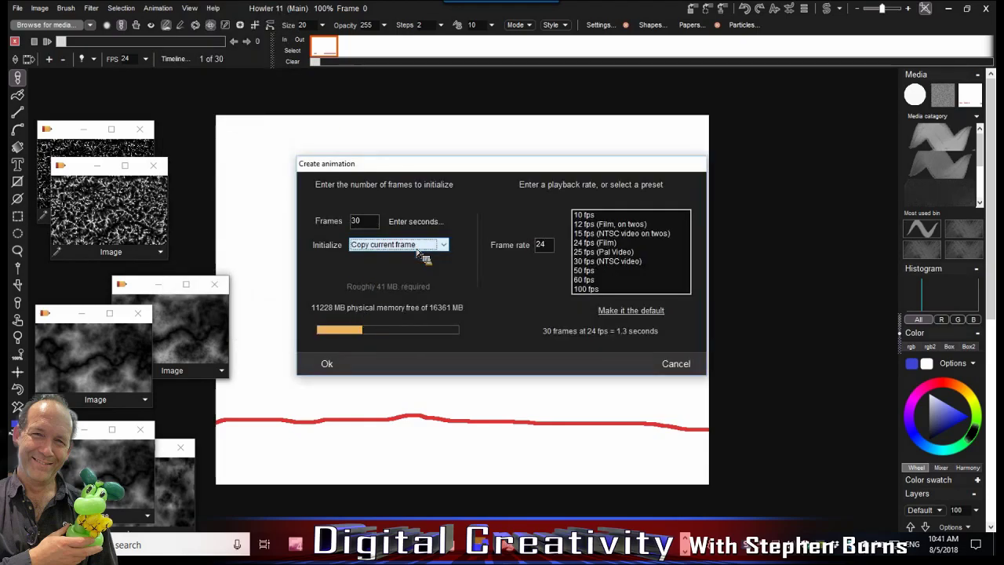
click(327, 365)
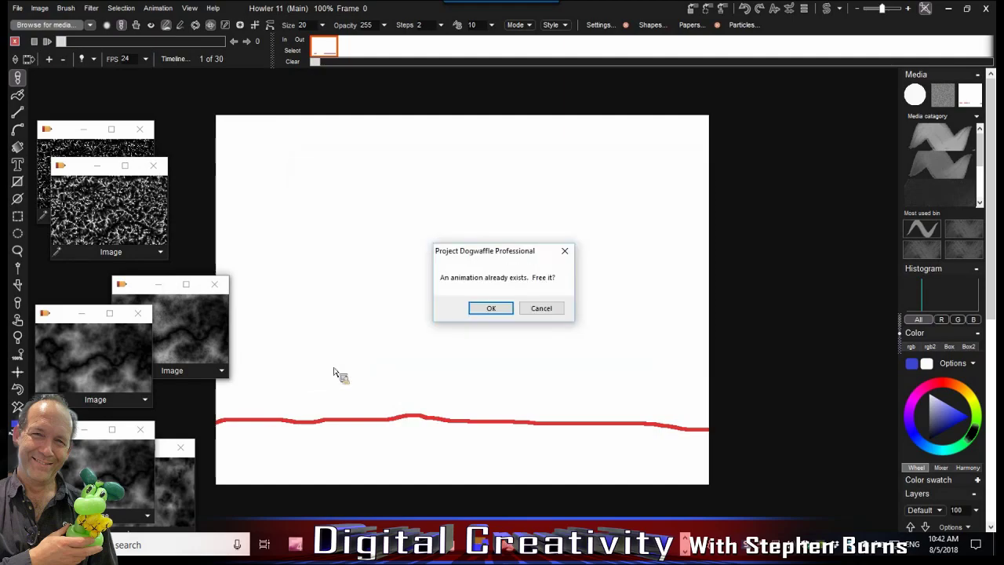
click(492, 312)
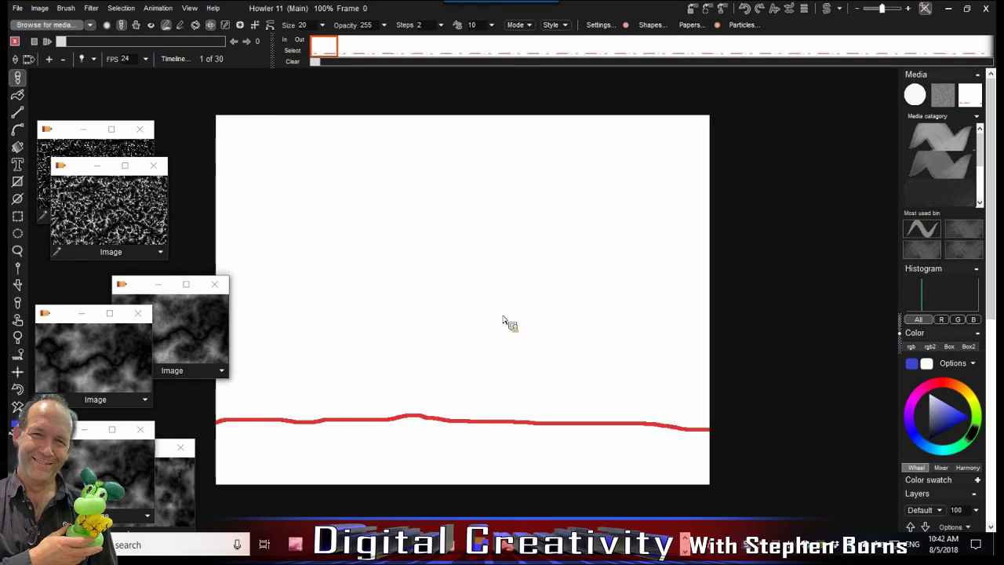
Close all the stored grayscale texture images beside the canvas
drag(345, 284, 506, 260)
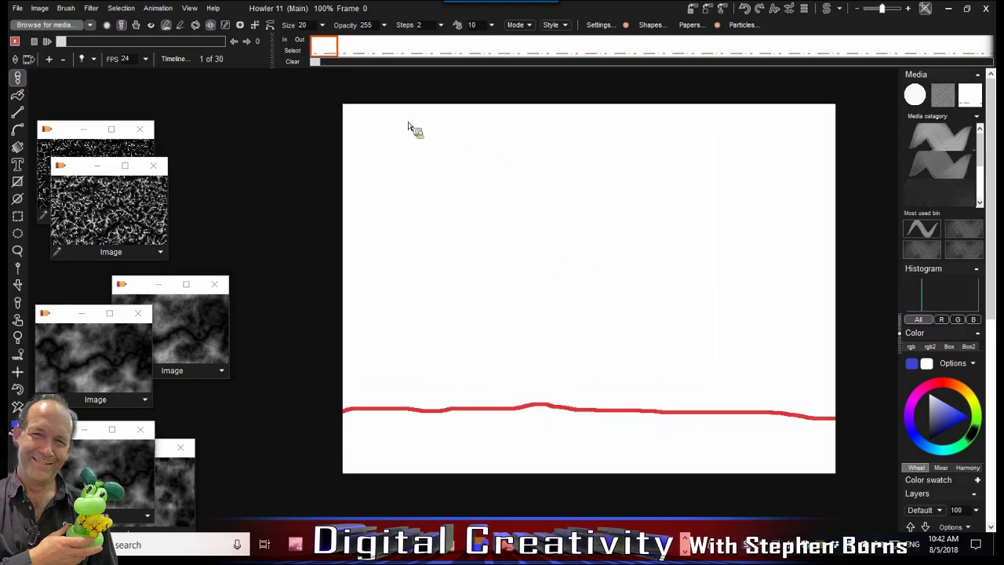
click(137, 314)
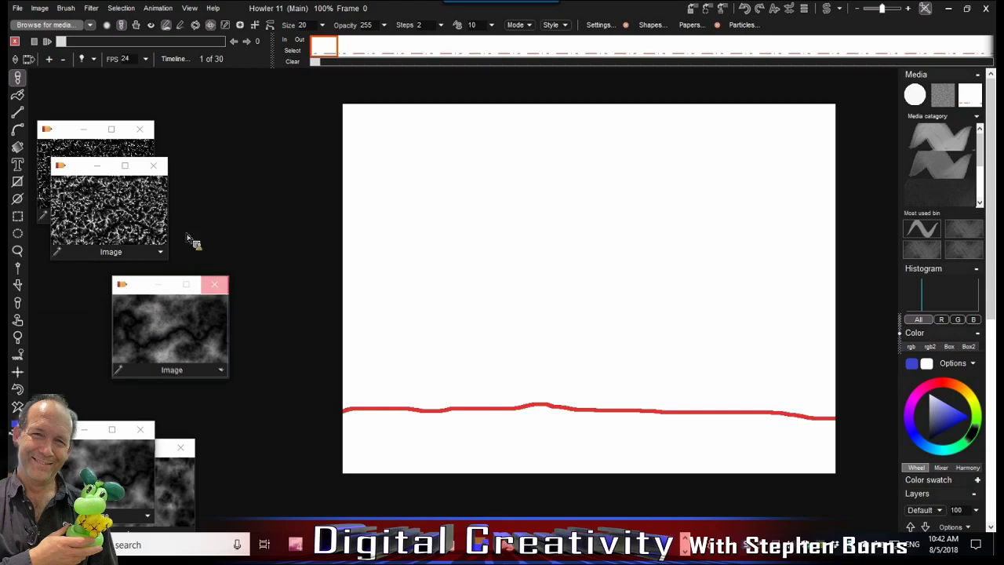
click(153, 166)
click(142, 130)
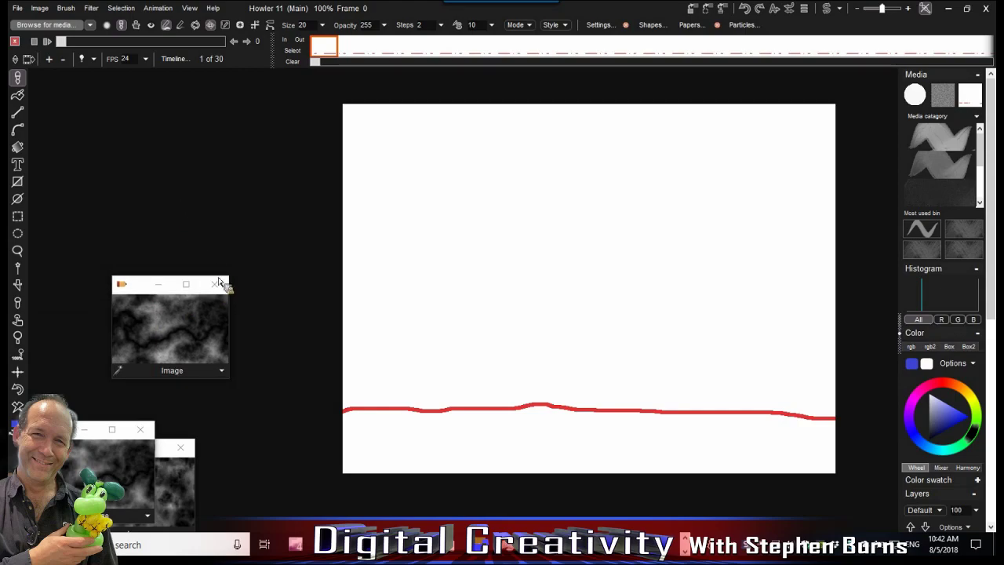
click(219, 287)
click(139, 429)
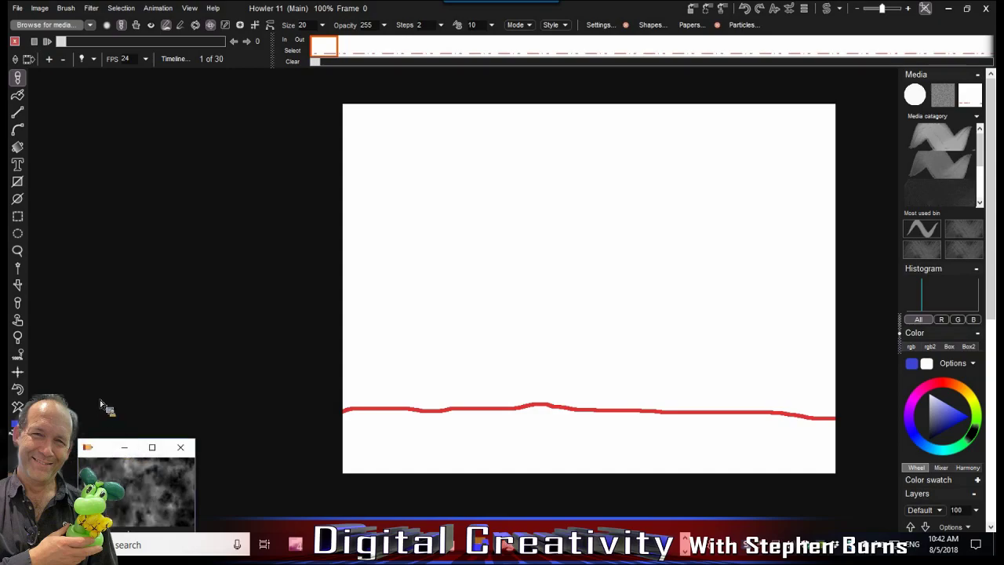
drag(100, 453, 72, 402)
click(147, 395)
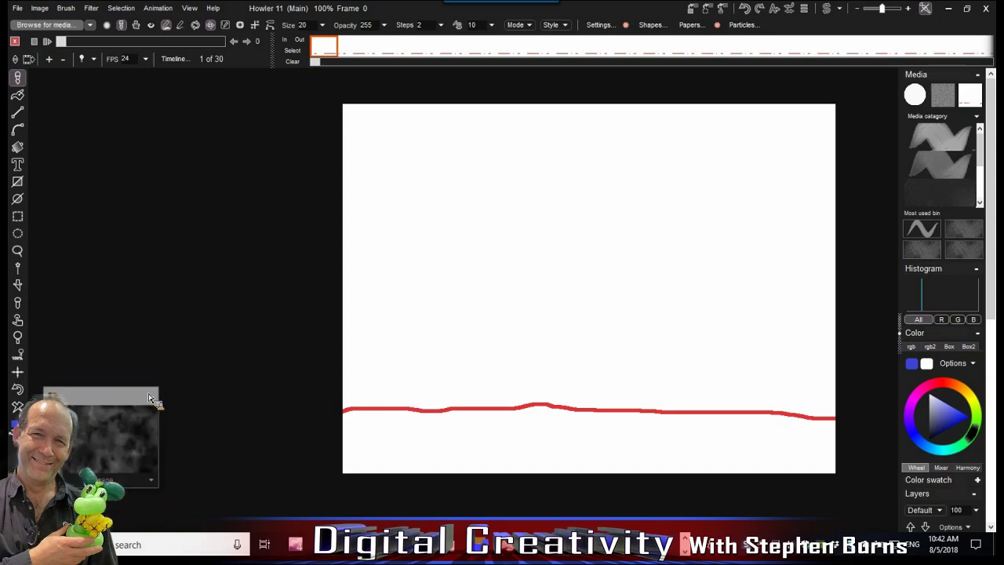
Store a copy of the red ground line animation to memory
click(158, 8)
mouse_move(210, 59)
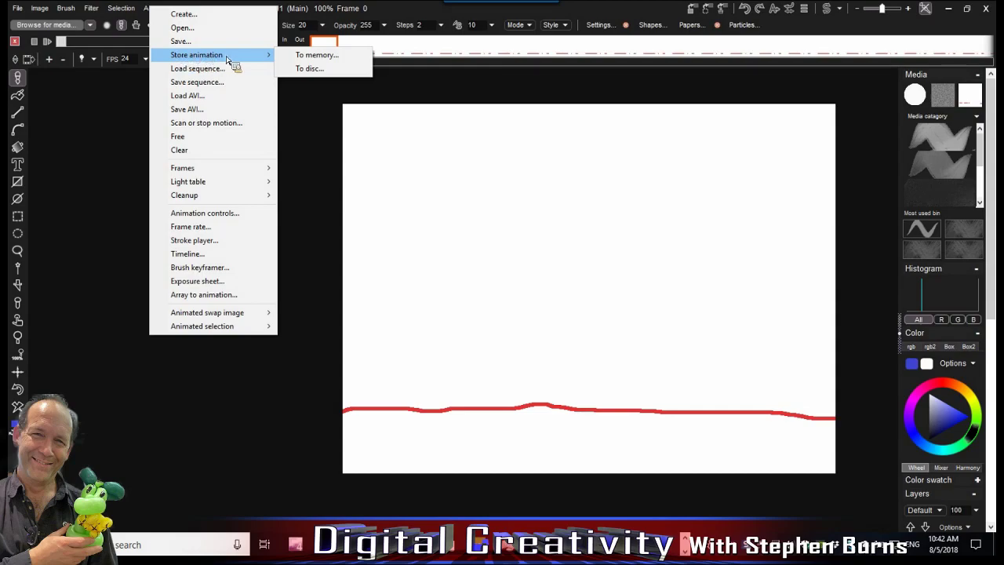
click(317, 55)
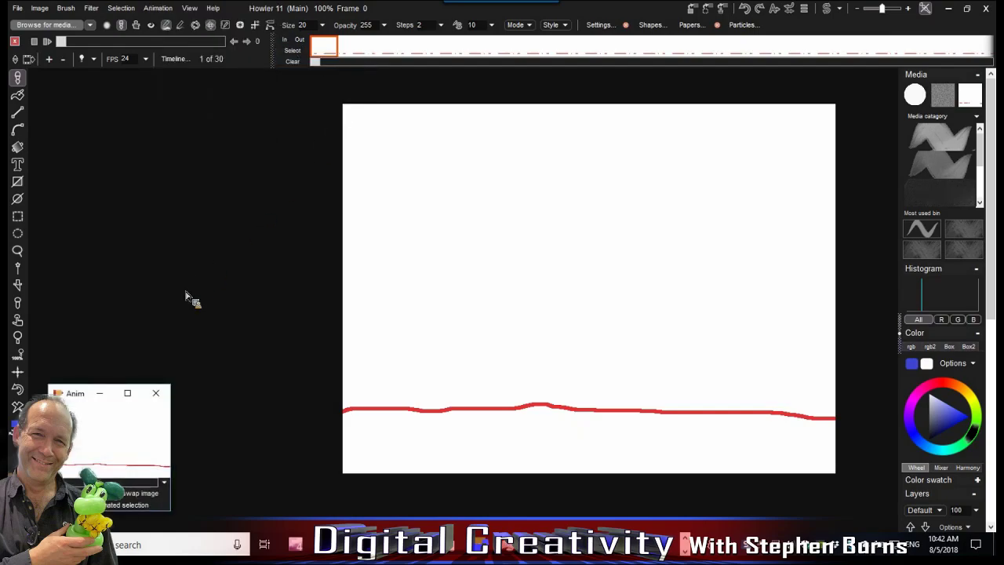
Store the animation to disc and close the copy held in memory
click(163, 10)
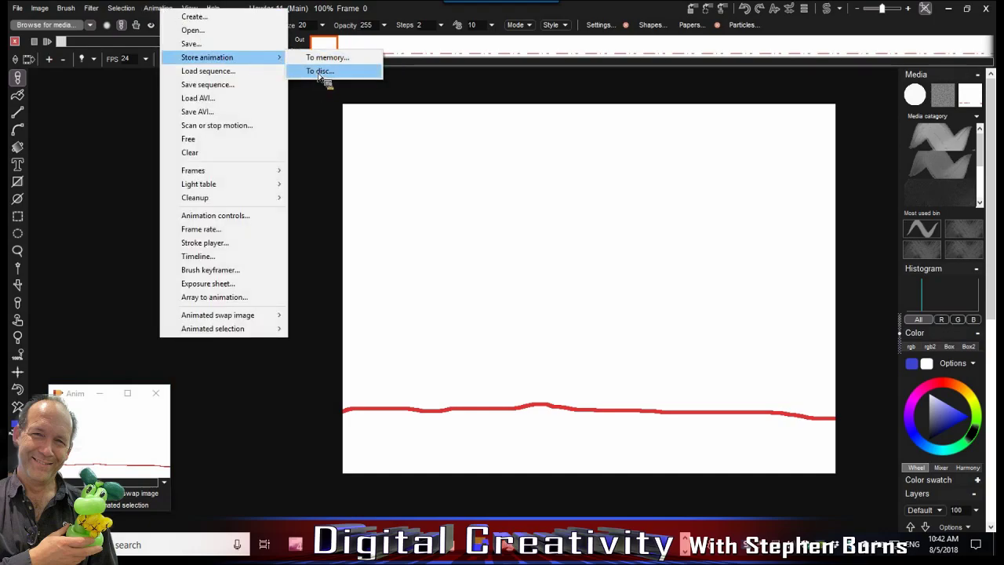
click(320, 71)
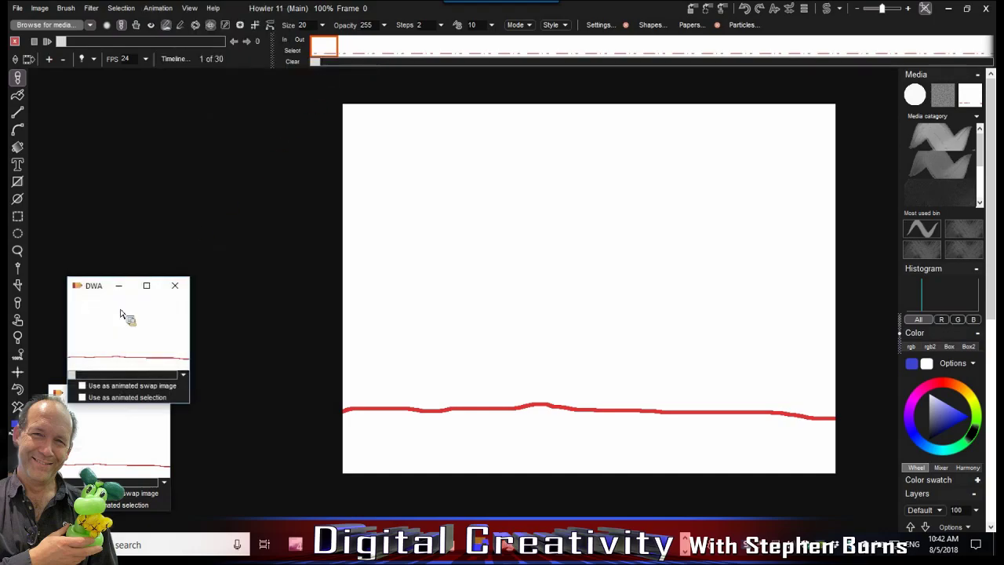
click(161, 393)
Reposition the stored DWA animation window beside the canvas and enlarge it
drag(79, 234, 83, 459)
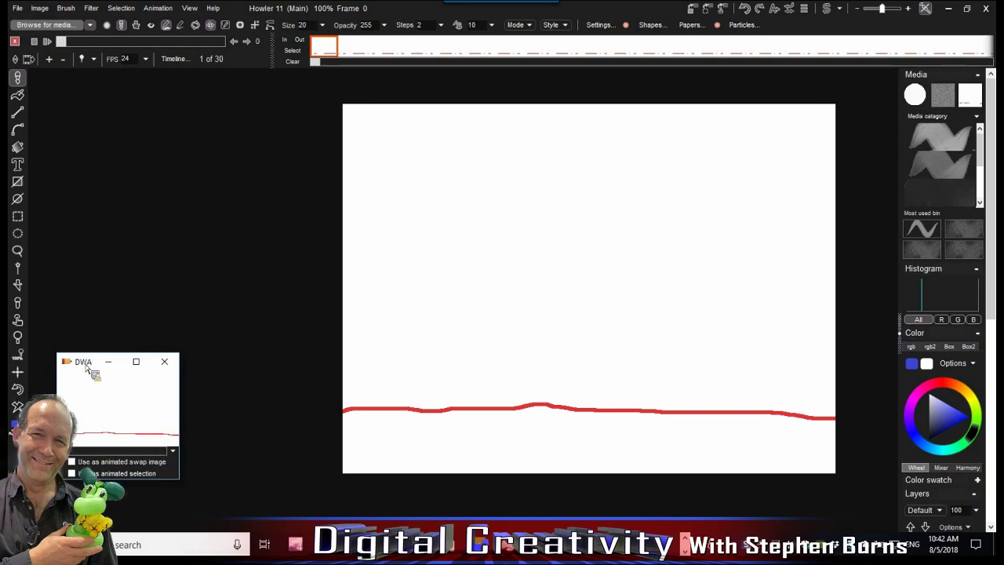
drag(86, 369, 68, 234)
mouse_move(165, 353)
mouse_down()
mouse_move(259, 435)
mouse_move(244, 416)
mouse_up()
Paint freehand blue scribbles above the ground line on frames 1, 7, 9 and 15
mouse_move(506, 211)
mouse_down()
mouse_move(503, 281)
mouse_move(683, 291)
mouse_move(672, 292)
mouse_up()
drag(560, 392, 628, 107)
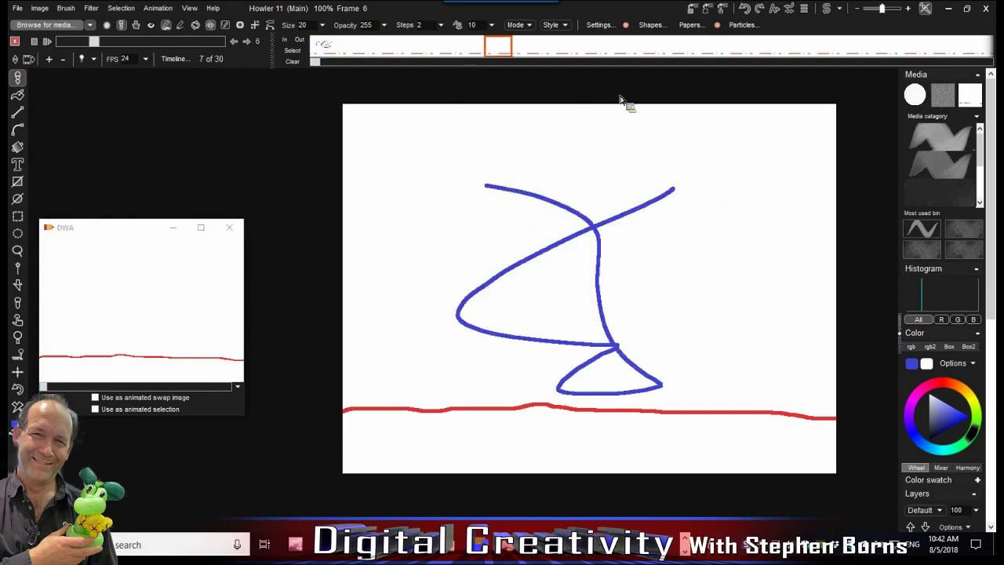
click(672, 61)
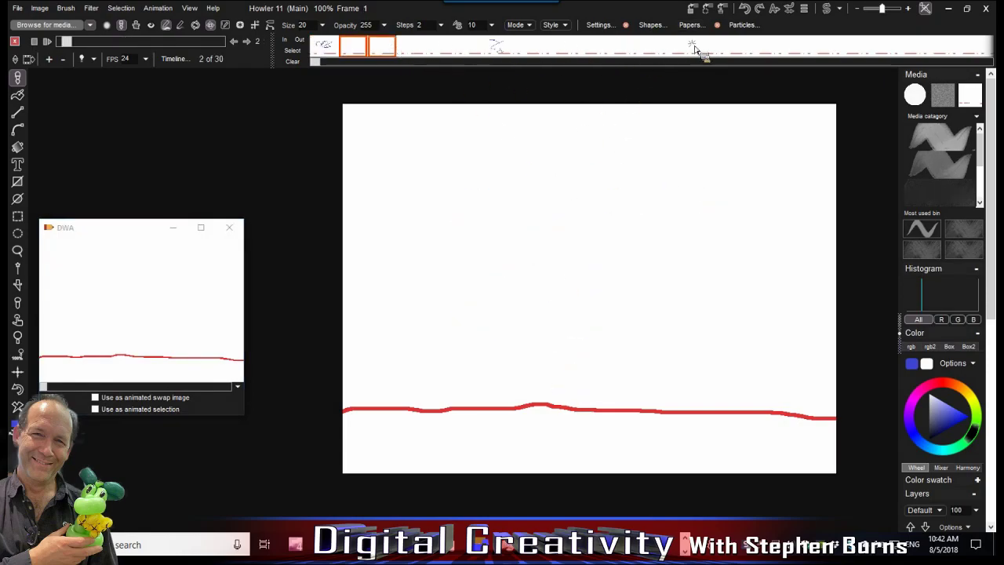
drag(700, 190, 738, 310)
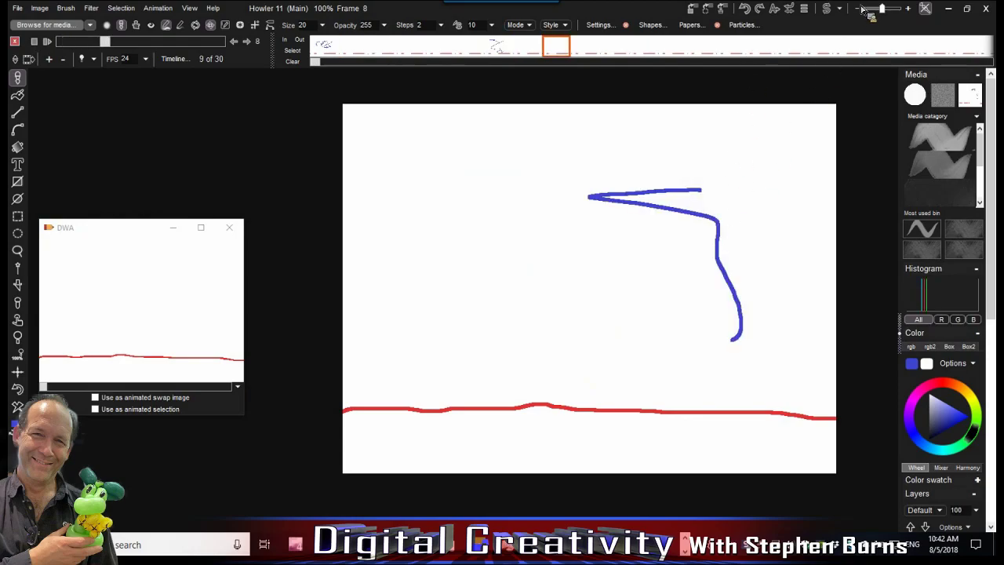
click(819, 61)
click(728, 61)
mouse_move(727, 193)
mouse_down()
mouse_move(652, 335)
mouse_move(582, 357)
mouse_up()
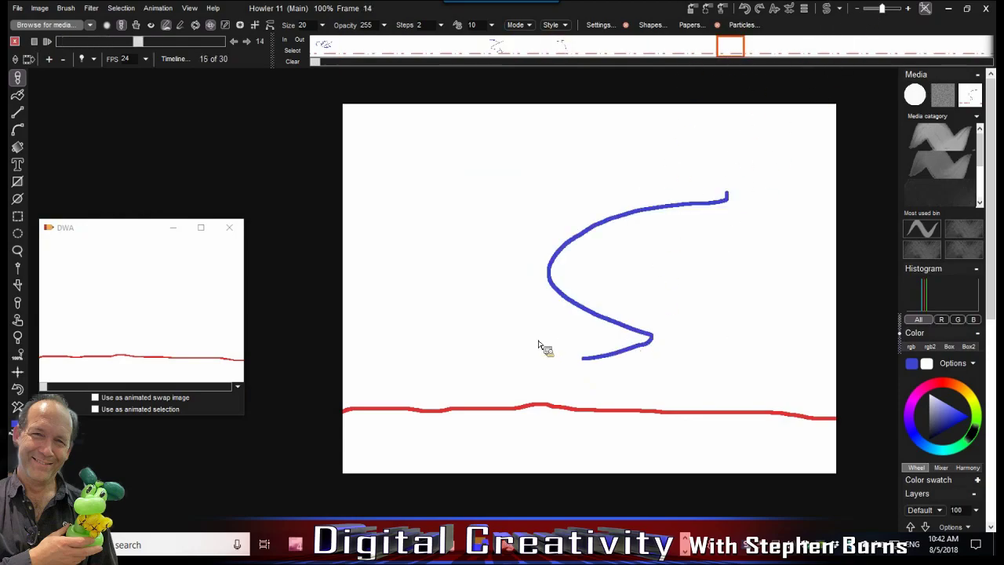
Restore the animation stored on disc over the scribbled one, then shrink its preview window and move it clear of the canvas
click(135, 300)
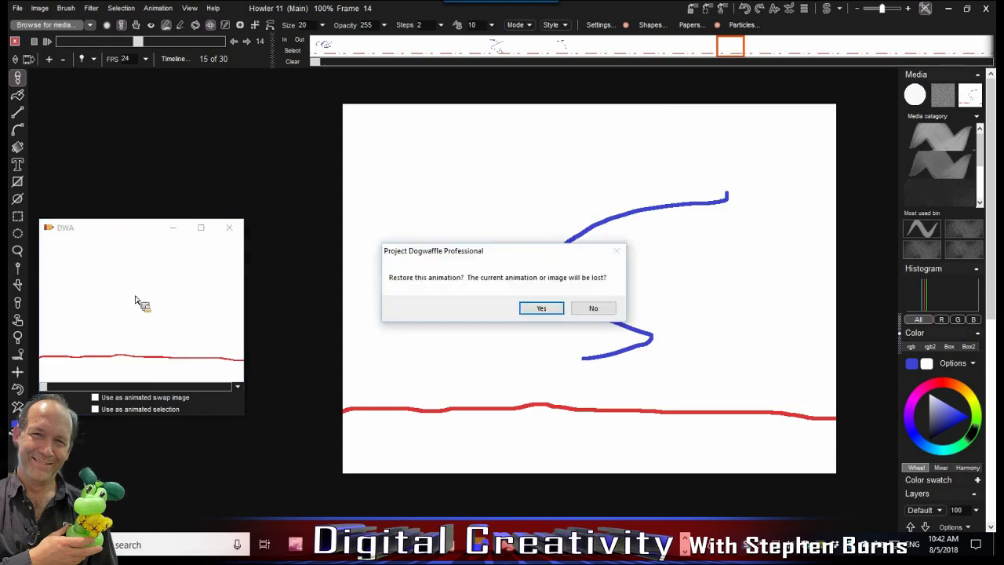
click(541, 308)
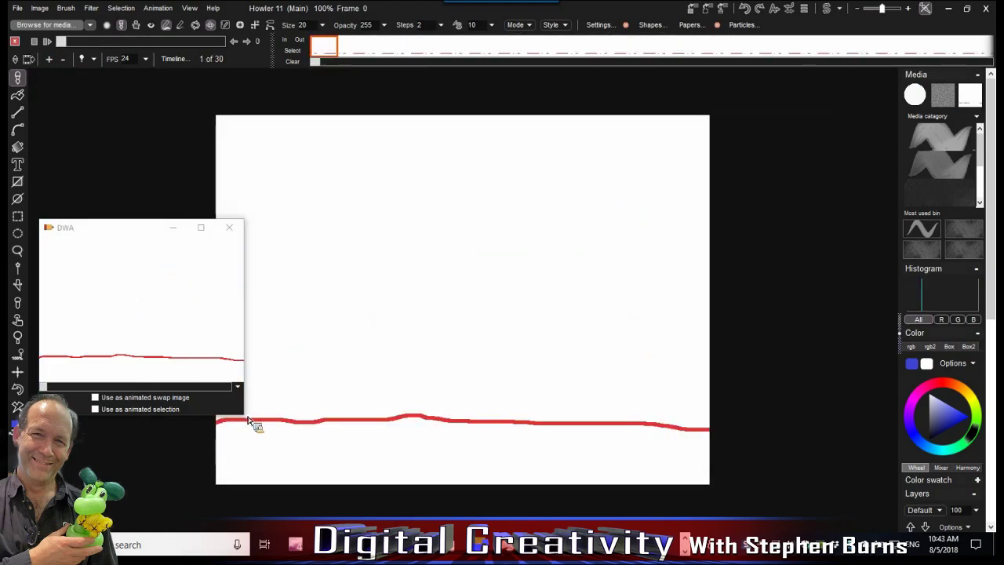
drag(242, 415, 160, 348)
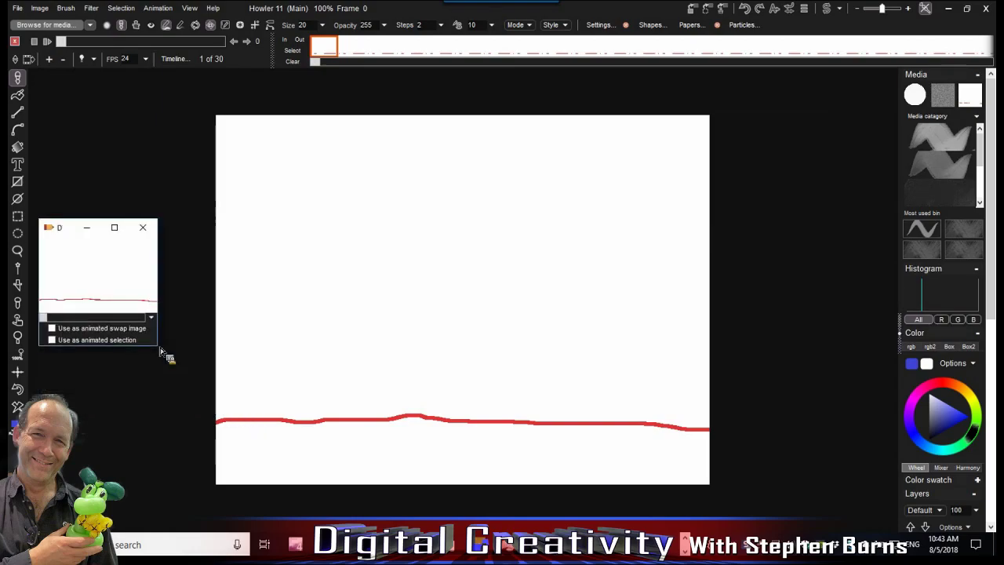
drag(65, 239, 75, 393)
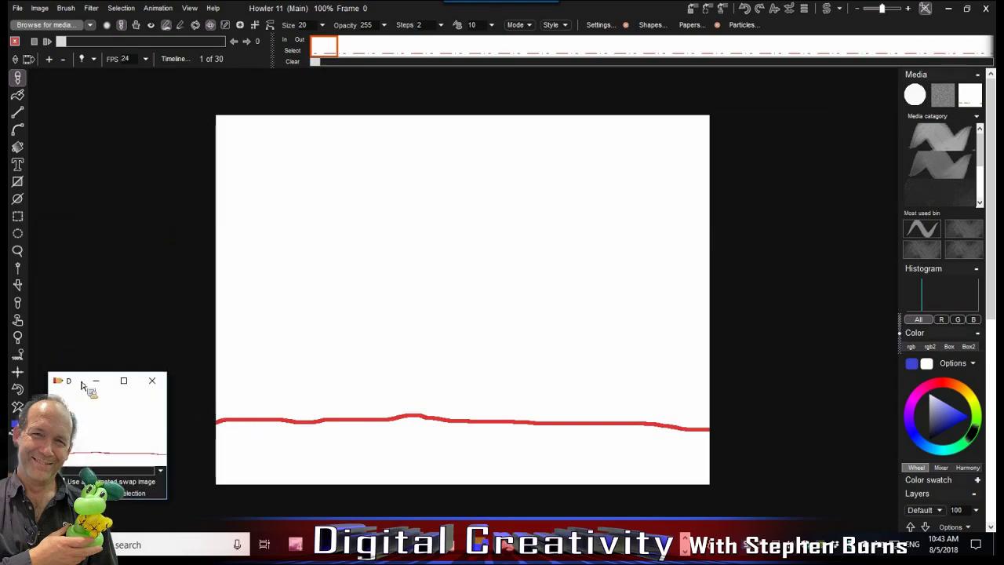
Store the current image as a separate copy and make a large elliptical selection above the ground line
click(693, 9)
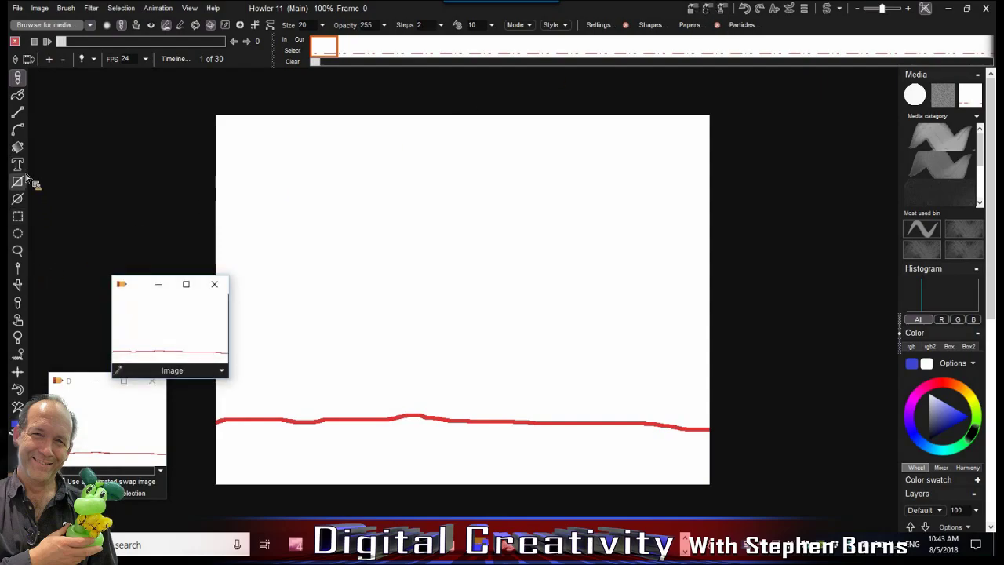
click(18, 233)
drag(455, 298, 580, 188)
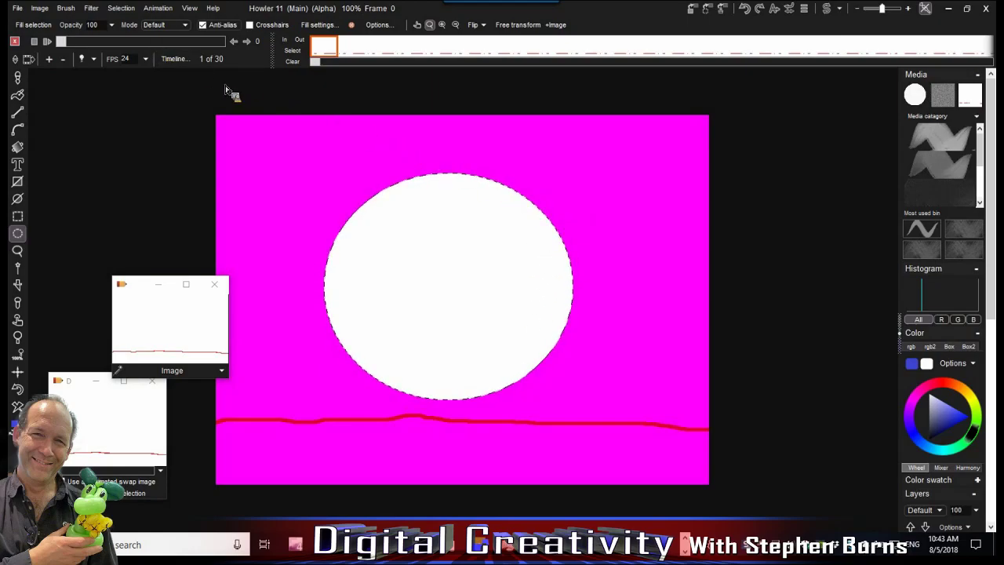
Turn the magenta overlay around the elliptical selection off and on again
scroll(451, 224, down, 3)
scroll(451, 226, up, 2)
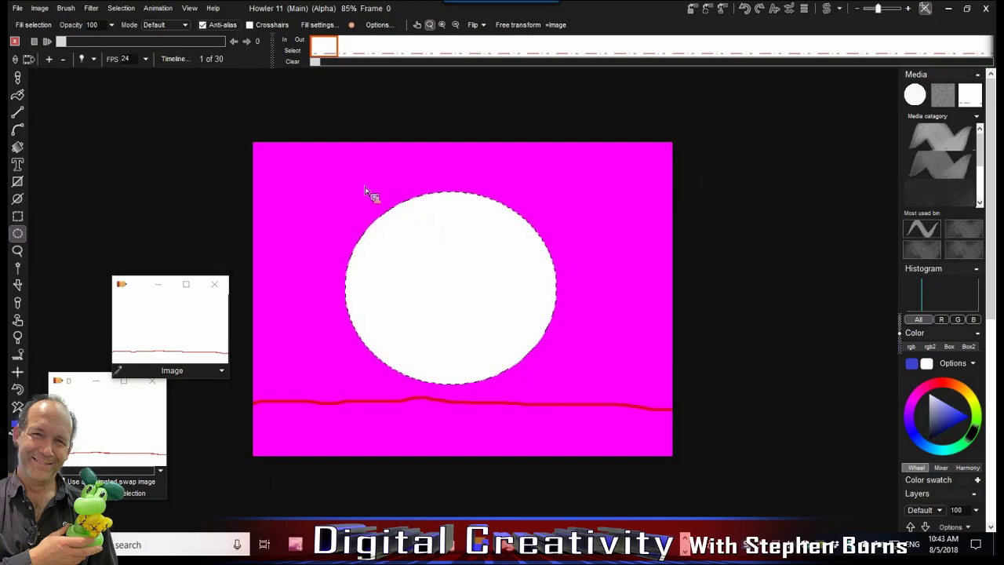
click(121, 8)
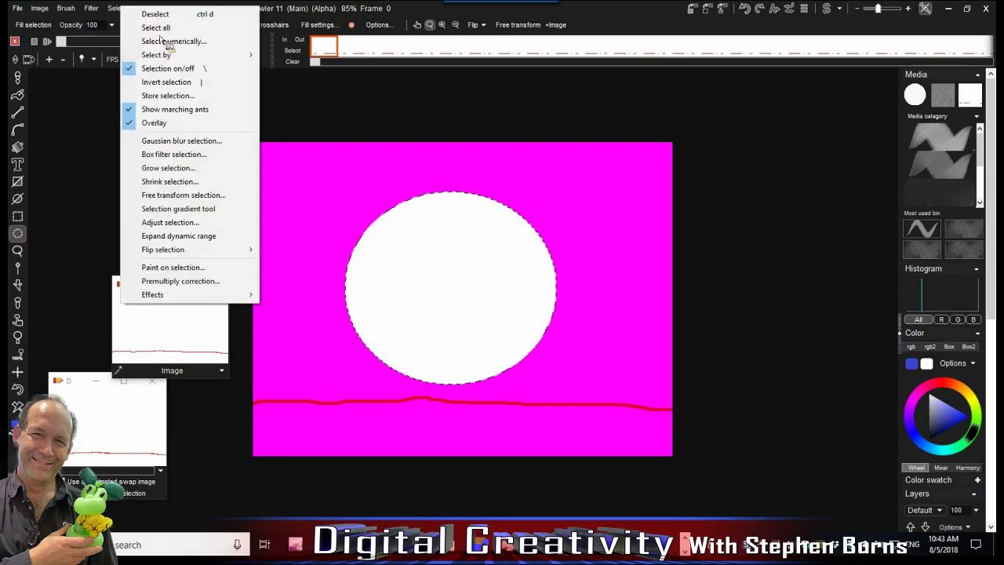
click(171, 128)
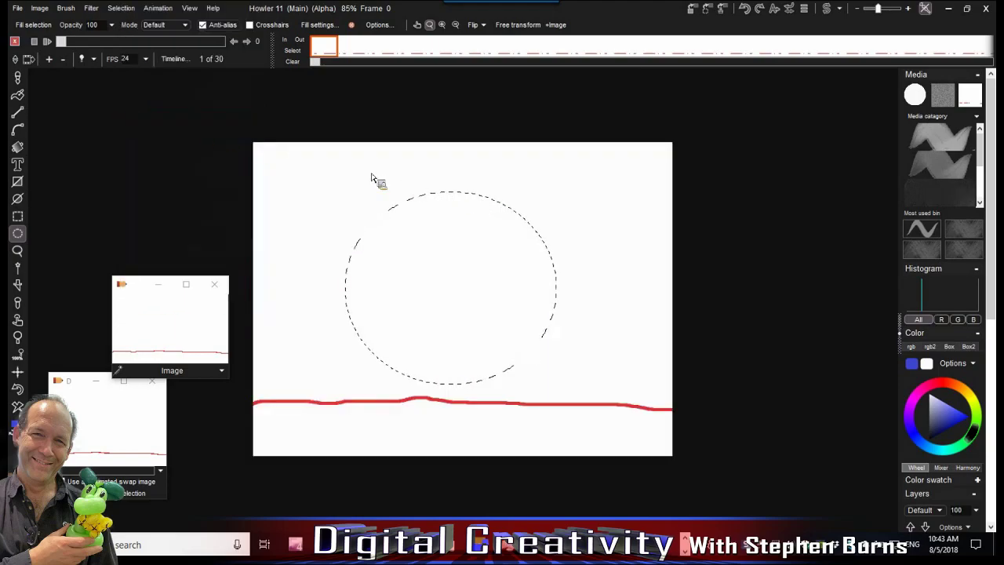
click(121, 10)
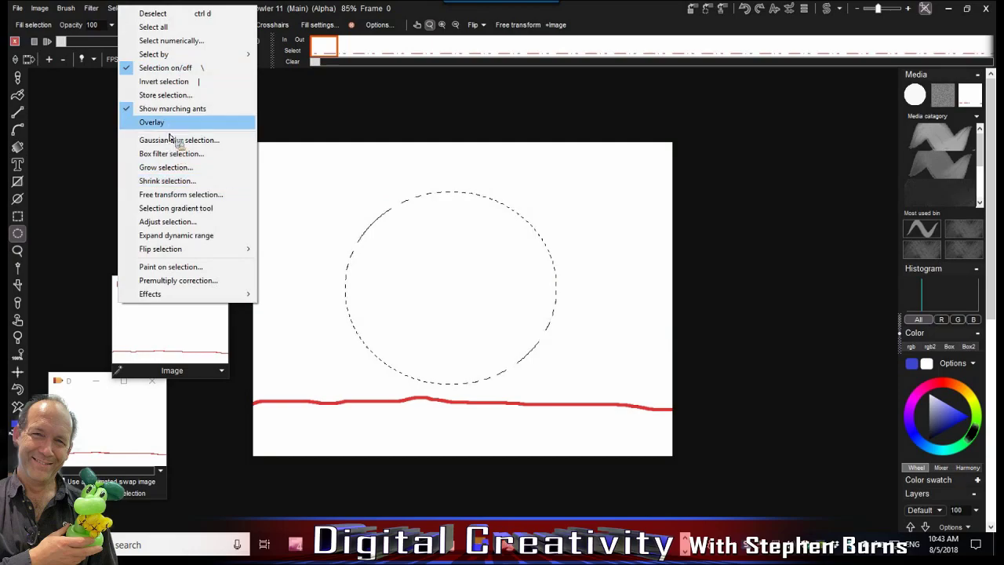
click(151, 122)
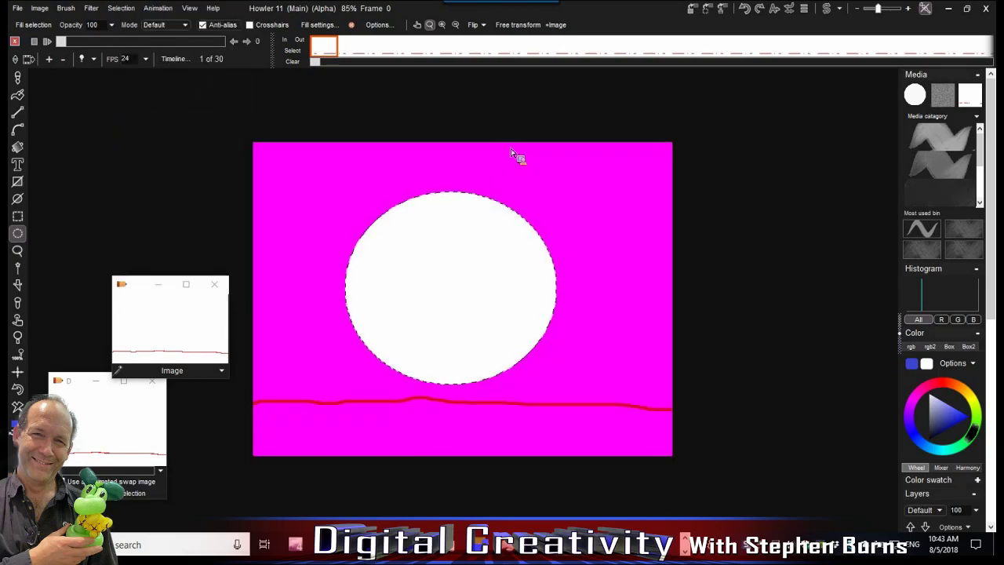
Turn off the marching ants around the elliptical selection, keeping the overlay displayed
click(126, 11)
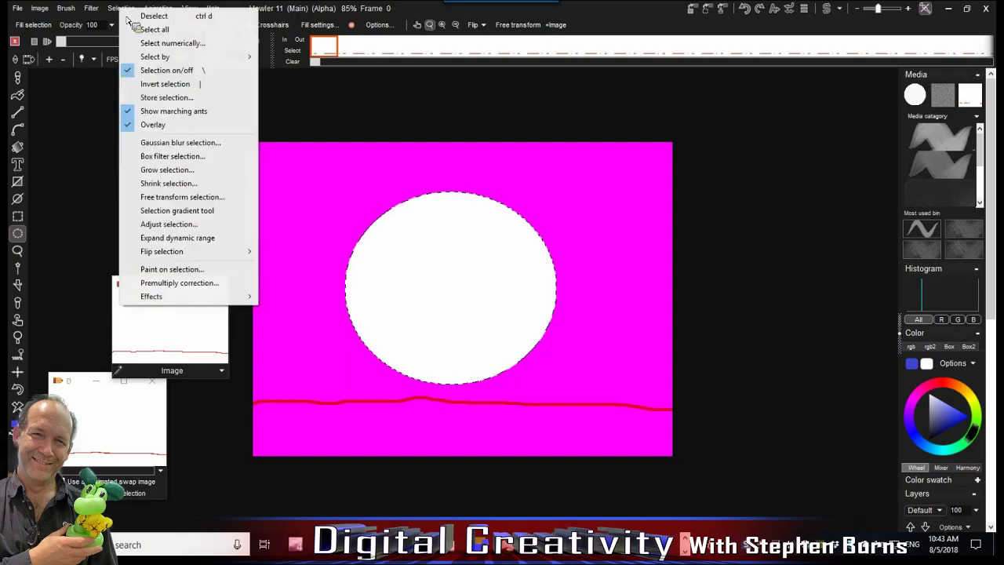
click(164, 116)
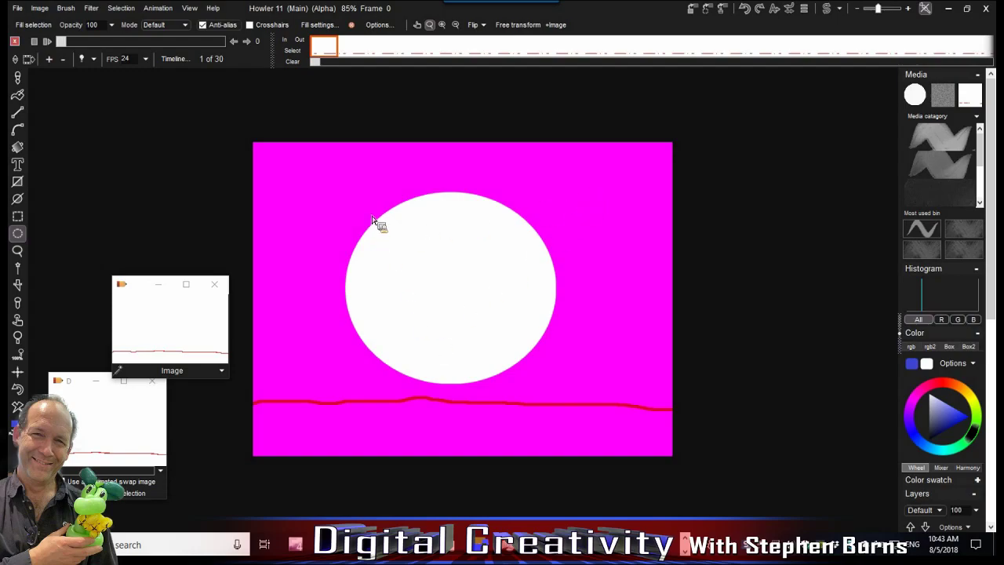
click(122, 8)
click(179, 116)
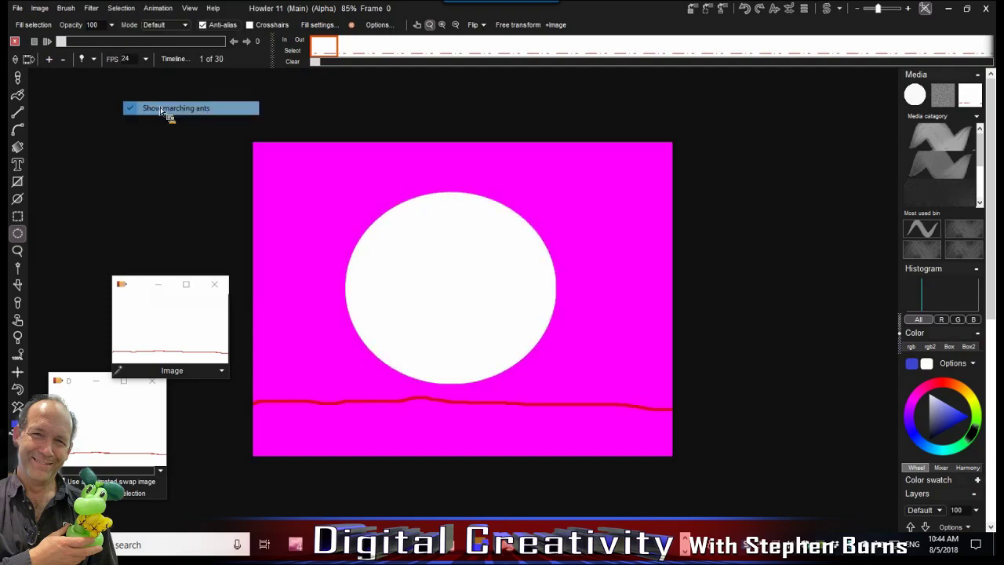
scroll(395, 257, up, 3)
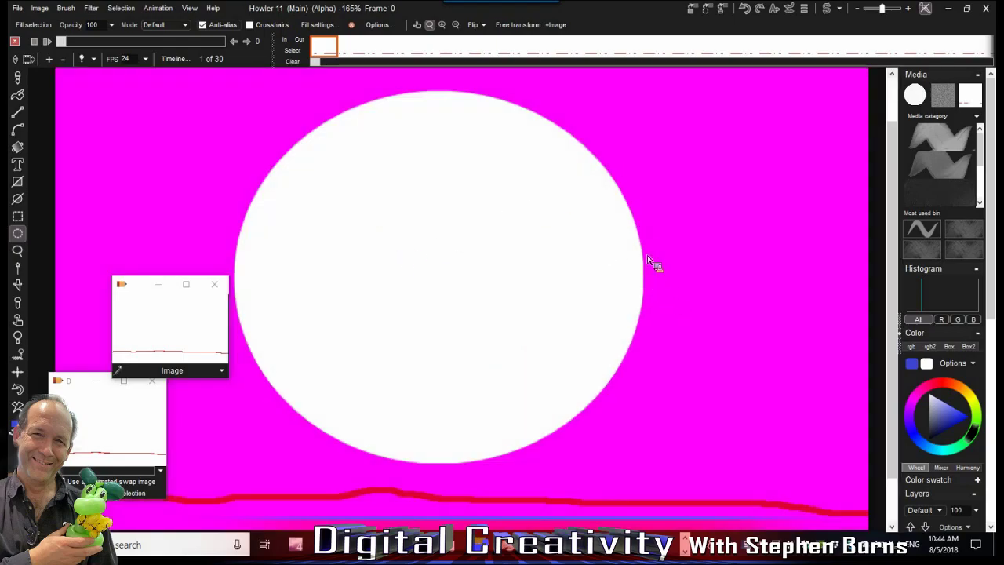
scroll(648, 260, down, 2)
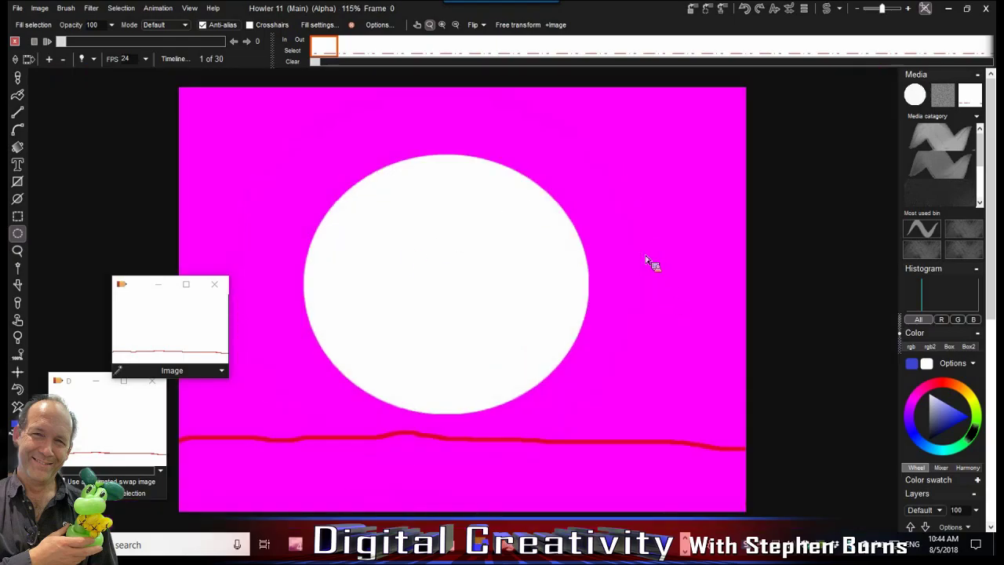
Soften the edge of the elliptical selection with a box filter at level 50, previewing the alpha
click(120, 8)
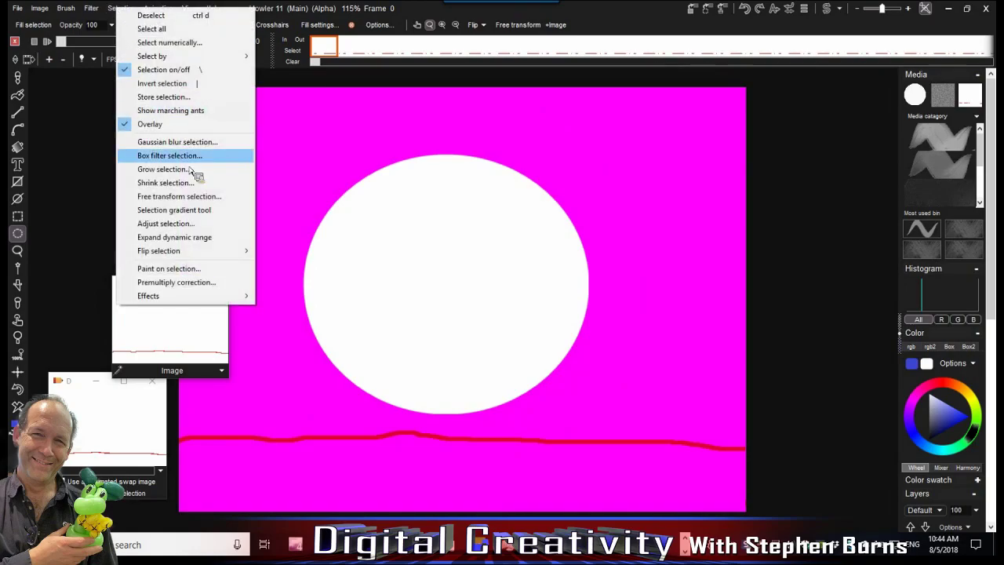
click(162, 156)
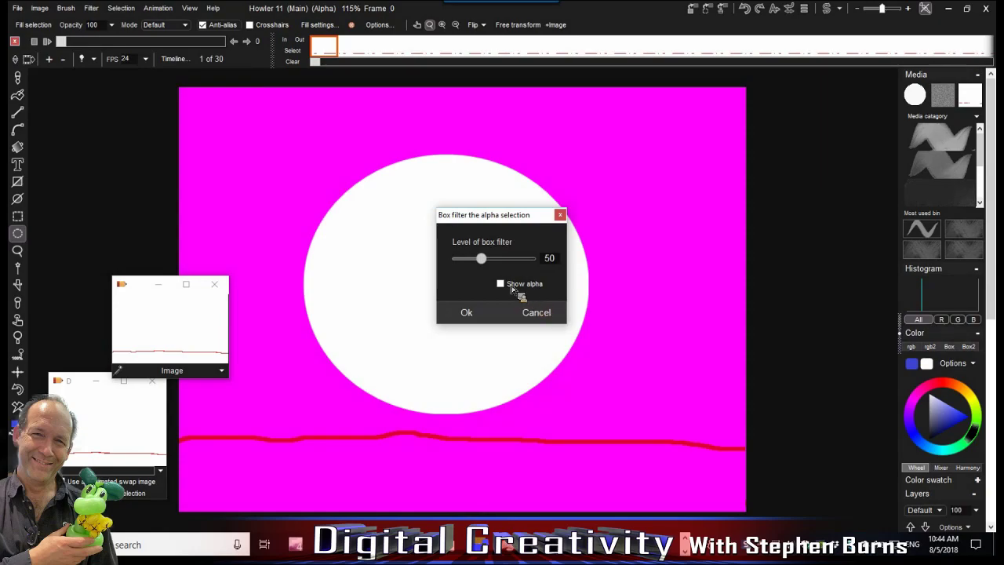
click(511, 285)
drag(480, 217, 689, 164)
mouse_move(694, 210)
mouse_down()
mouse_move(671, 209)
mouse_move(693, 212)
mouse_up()
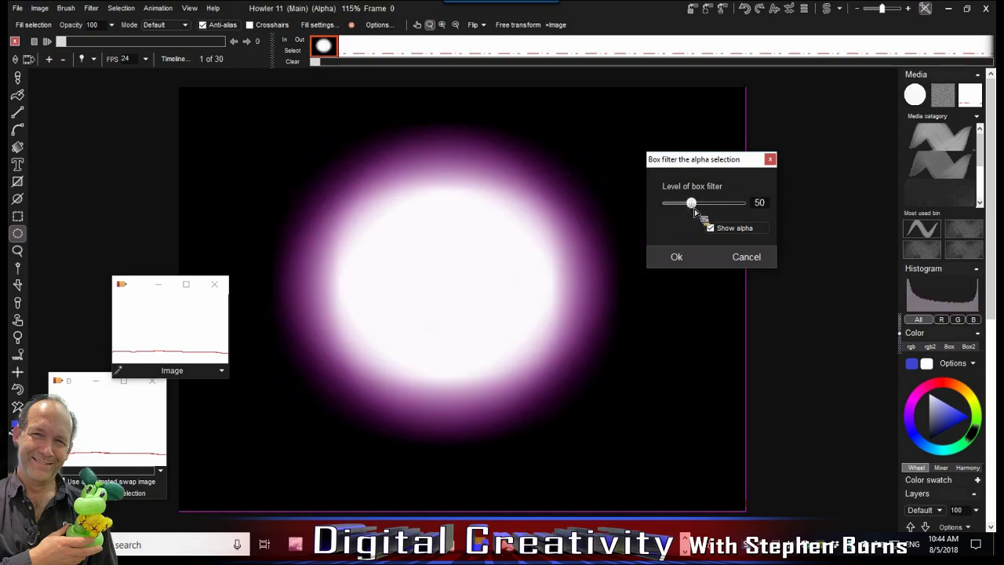
click(679, 261)
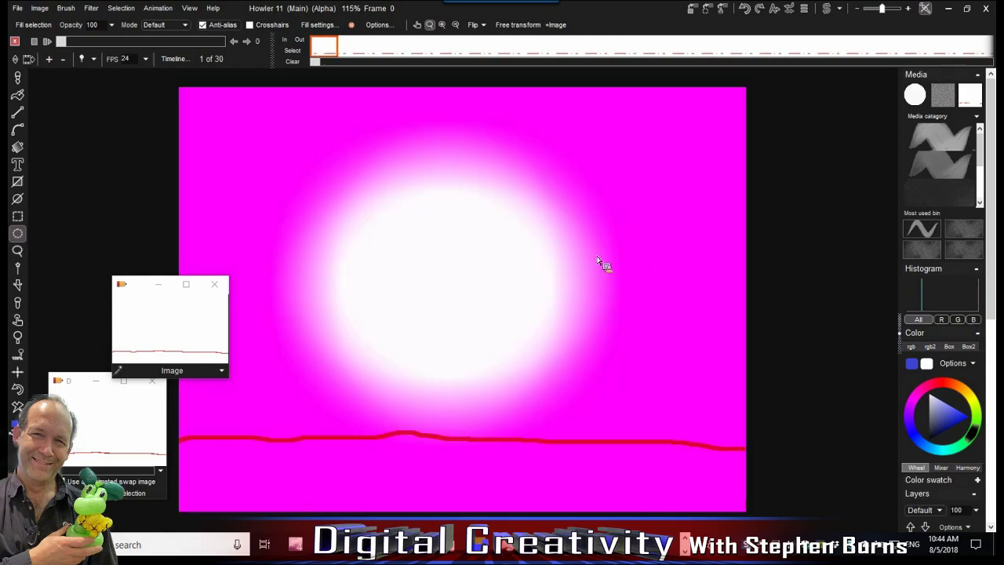
Apply a Gaussian blur of about 103 to the selection, then undo both the blur and the box filter
click(122, 9)
click(188, 143)
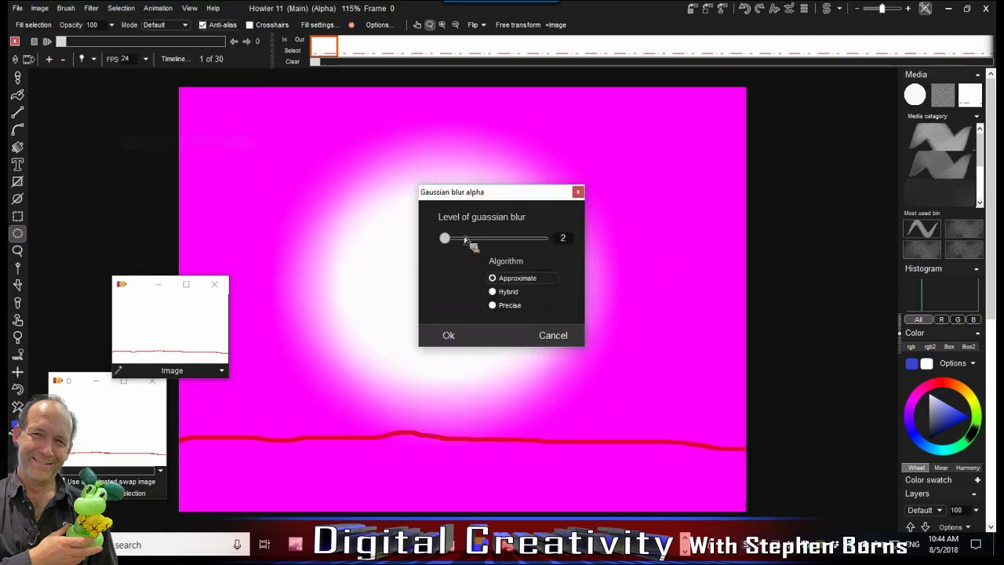
drag(444, 237, 473, 273)
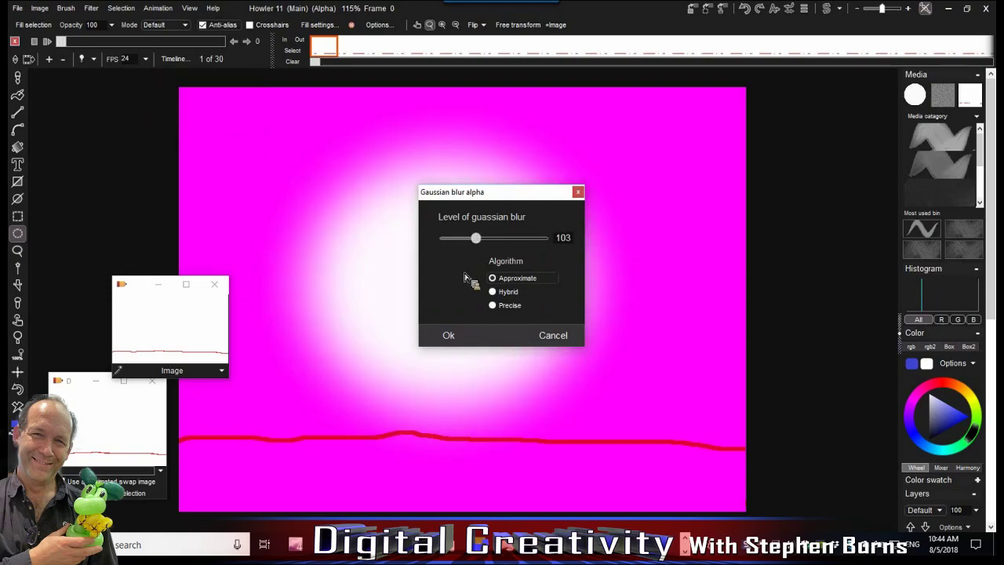
click(450, 335)
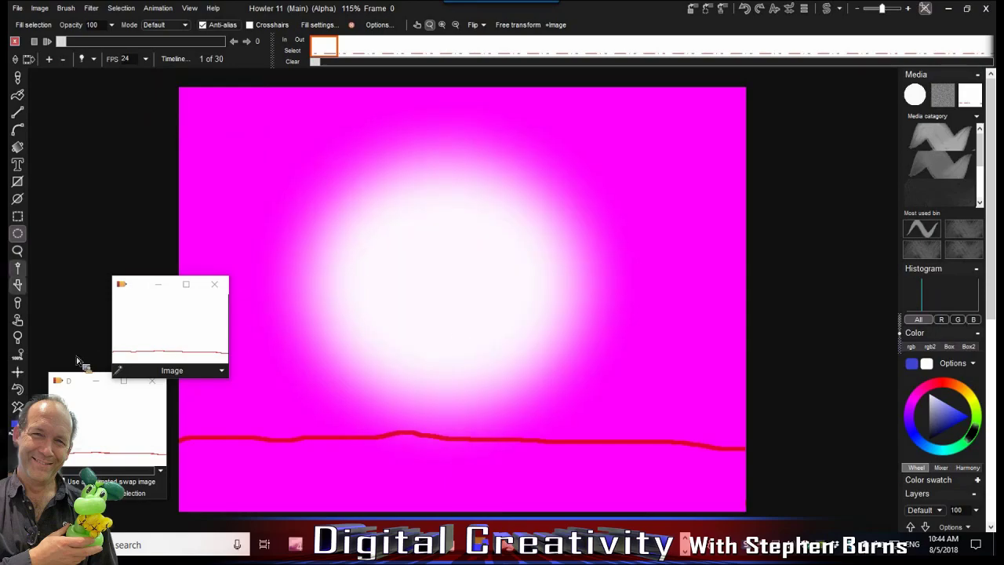
key(ctrl+z)
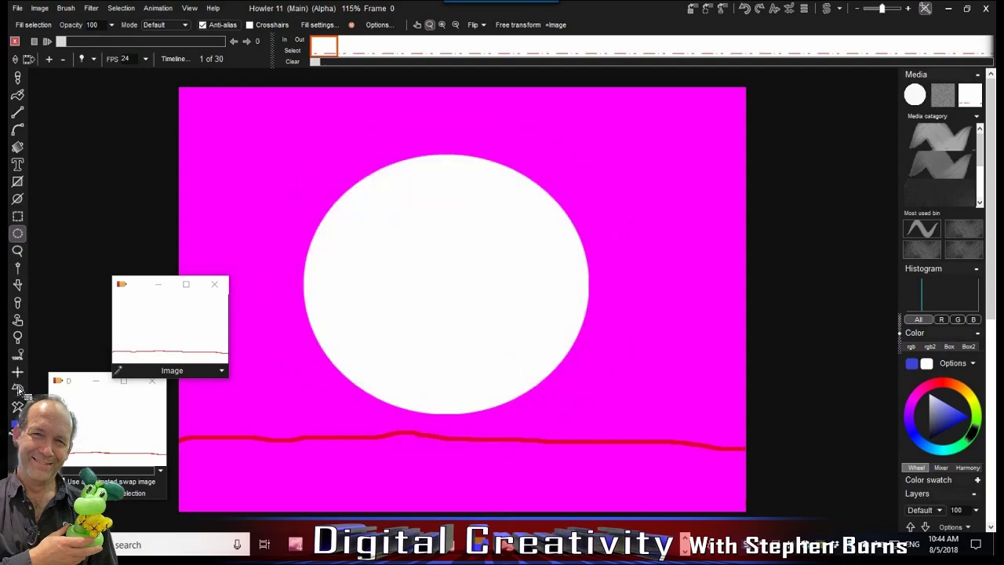
Store the sharp elliptical selection in its own Alpha window beside the canvas, then Gaussian-blur the active selection at about 85
click(709, 11)
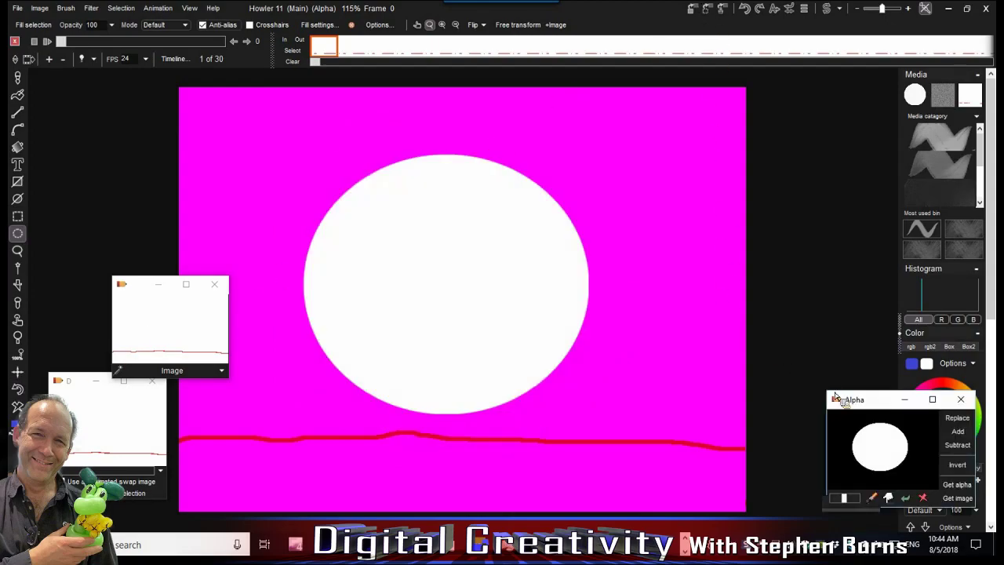
drag(859, 400, 798, 266)
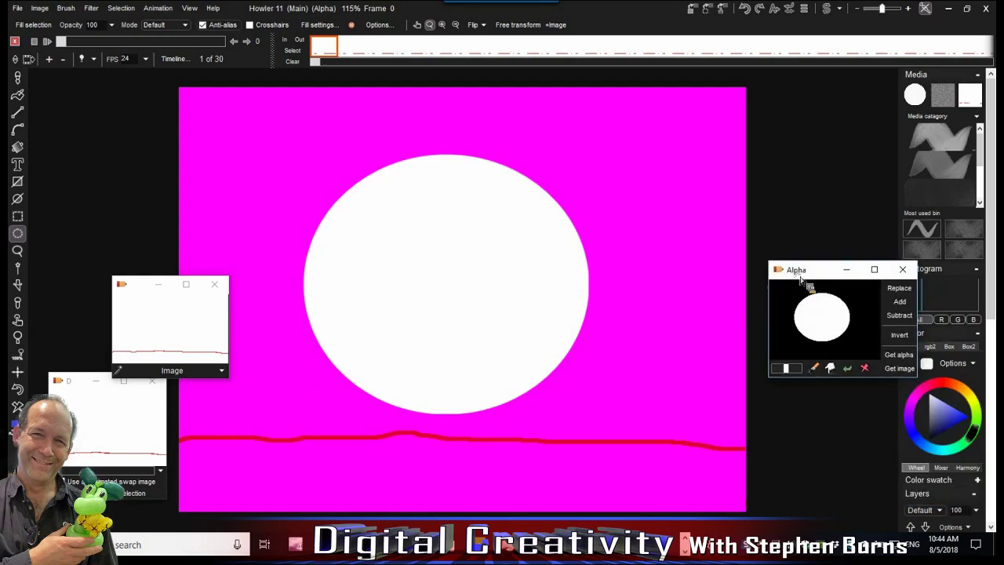
click(121, 9)
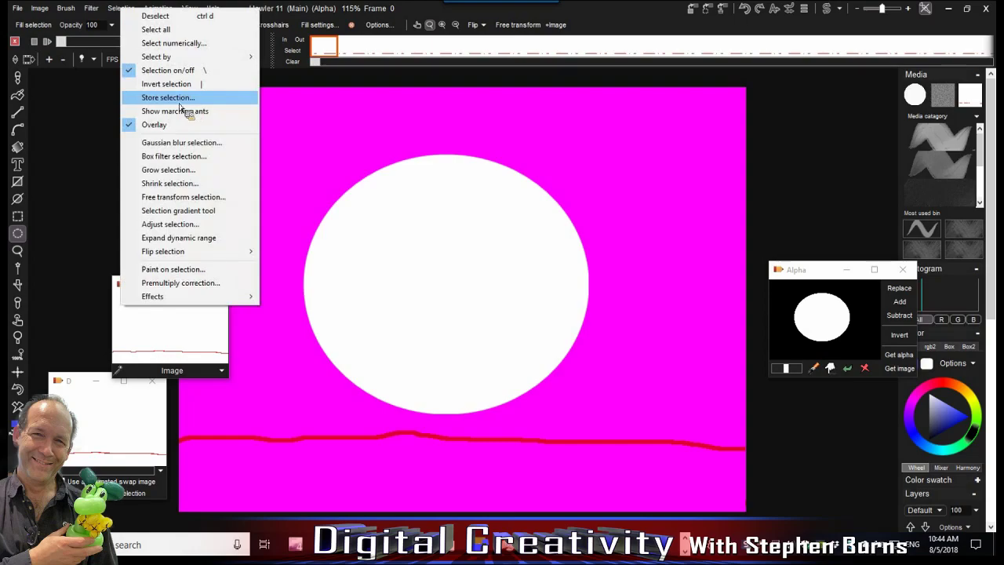
click(181, 143)
drag(441, 238, 491, 241)
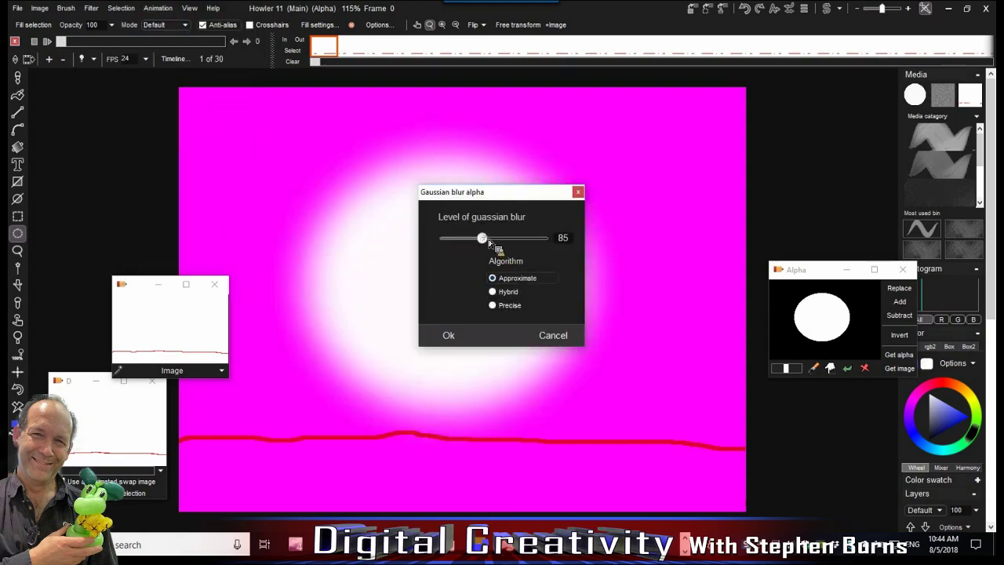
click(447, 335)
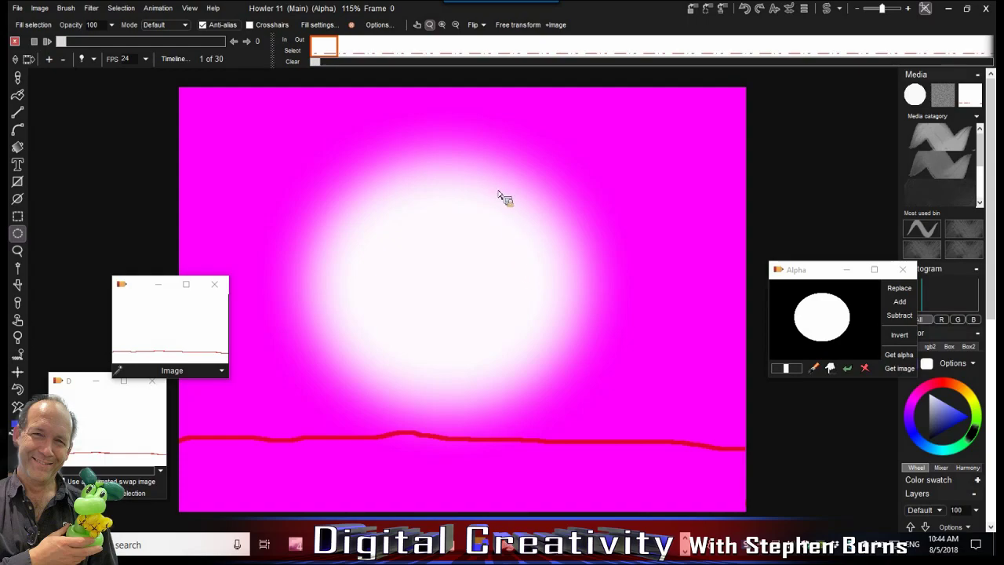
Replace the blurred selection with the stored ellipse, undo the replacement, and subtract the stored ellipse from the blurred selection
drag(805, 269, 797, 120)
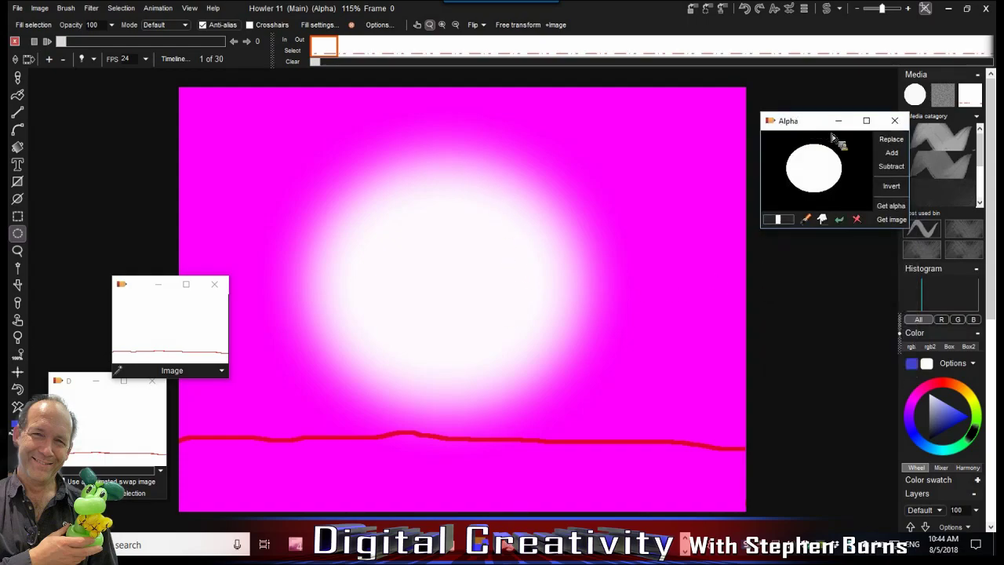
click(891, 140)
click(17, 390)
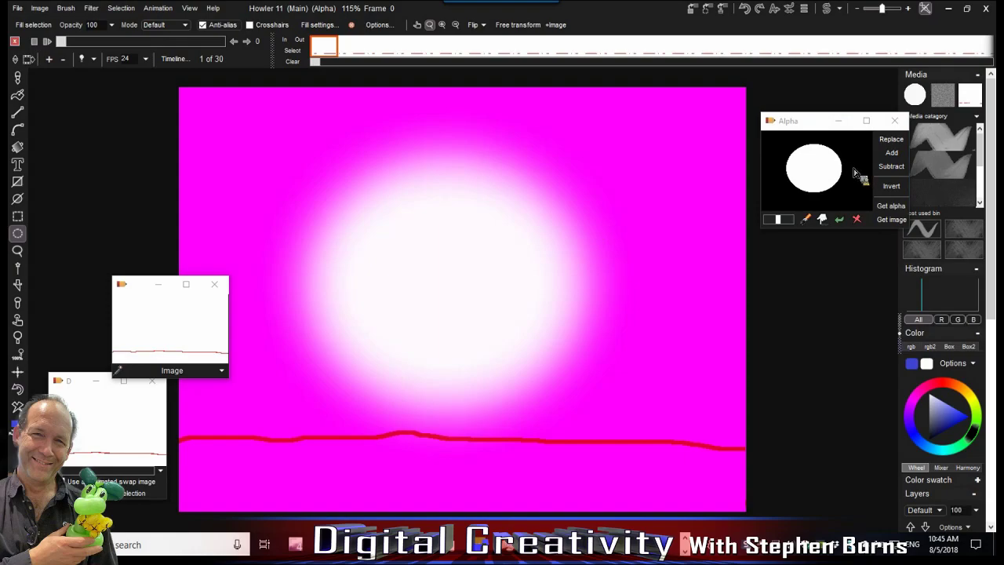
click(895, 168)
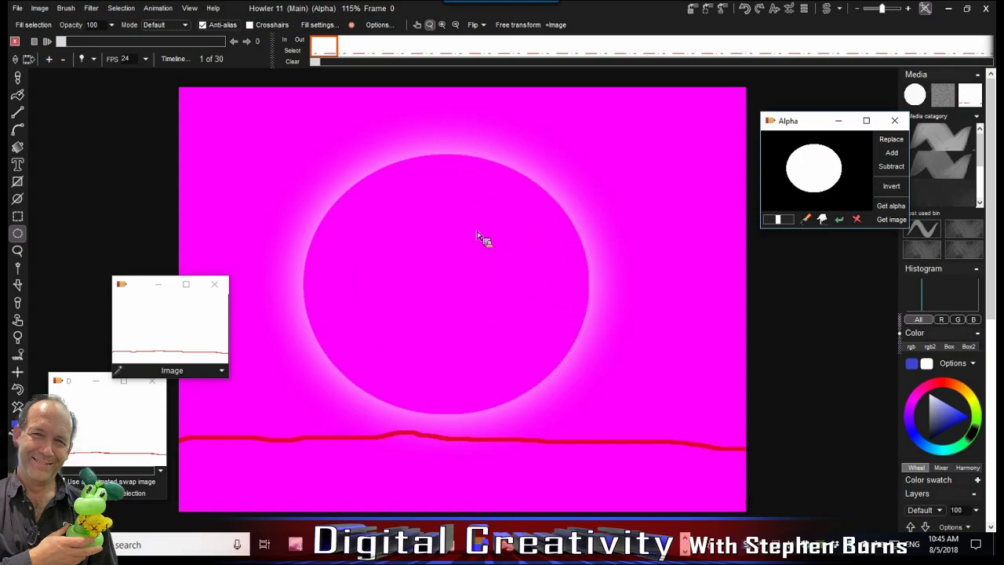
Close the stored Alpha window and deselect the glowing ring selection
drag(788, 124, 796, 268)
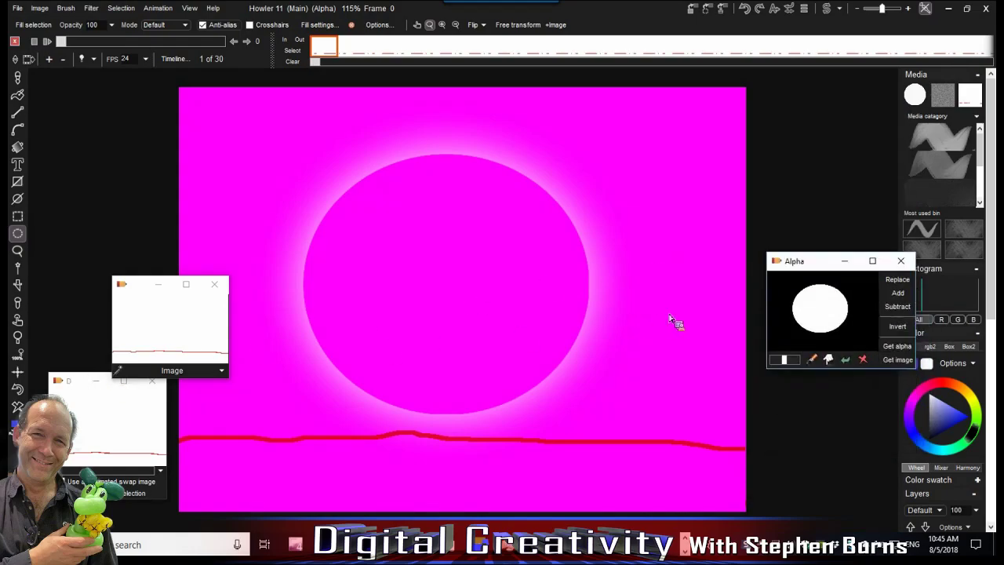
click(901, 262)
click(121, 8)
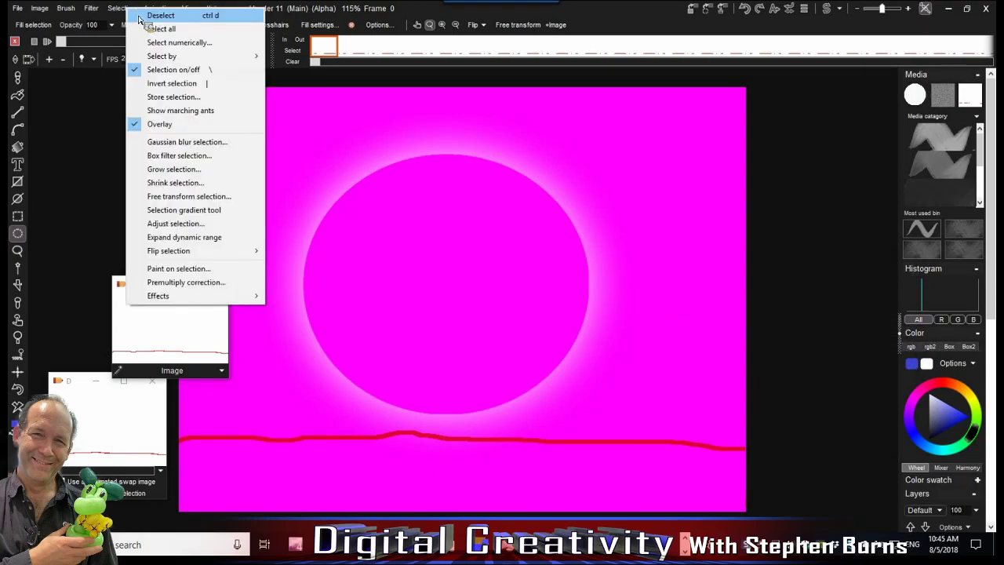
click(153, 15)
Restore the animation stored on disc over the current one and close the stored Image window
click(98, 439)
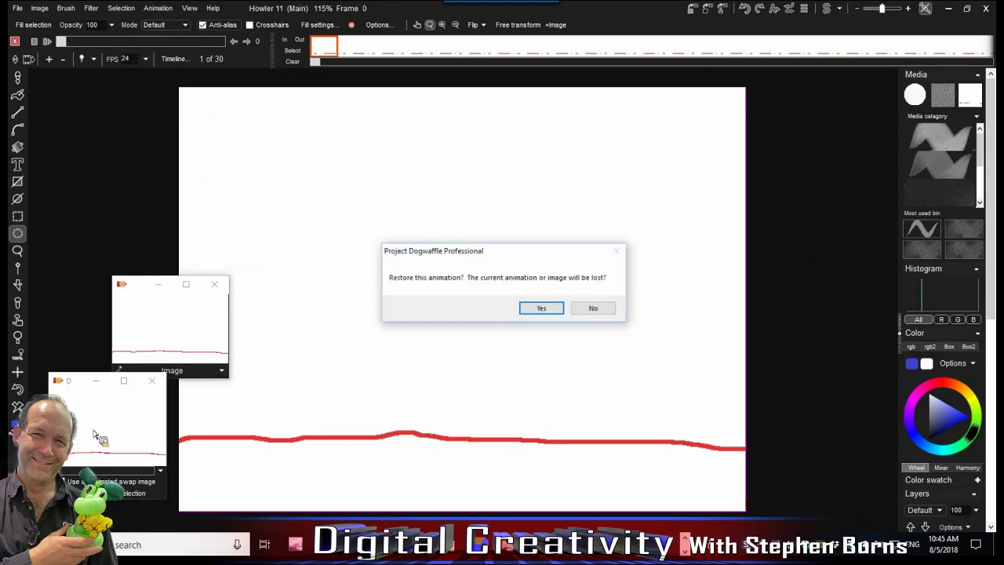
click(539, 308)
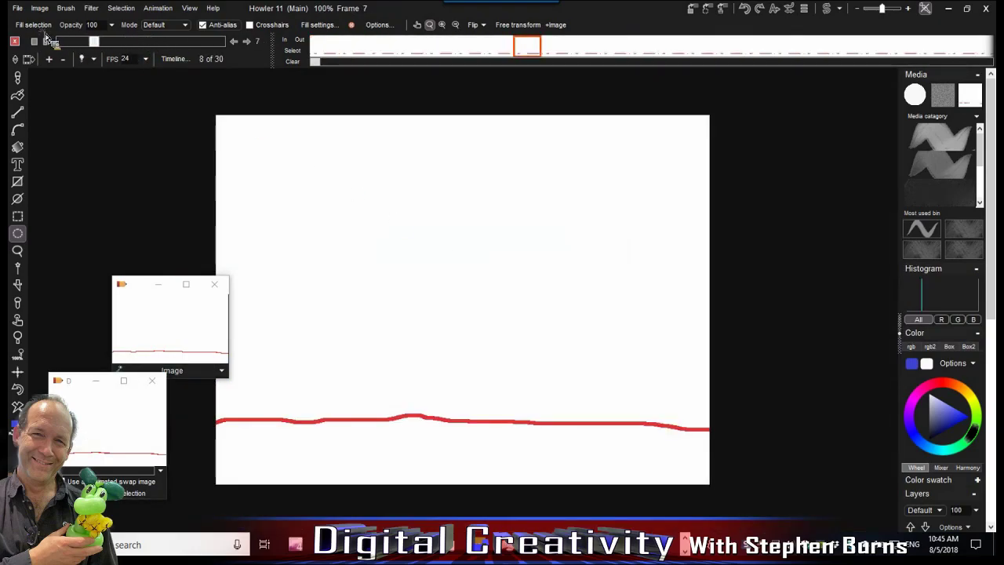
drag(141, 290, 94, 265)
click(143, 256)
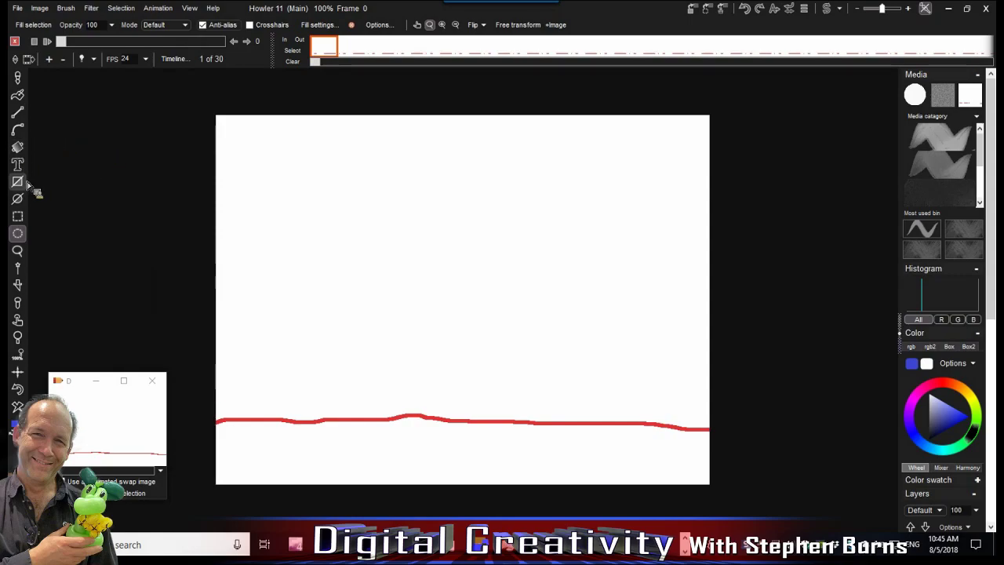
Choose the large Simple brush and paint a blue ring near the upper-left corner of the first frame
click(19, 79)
mouse_move(53, 88)
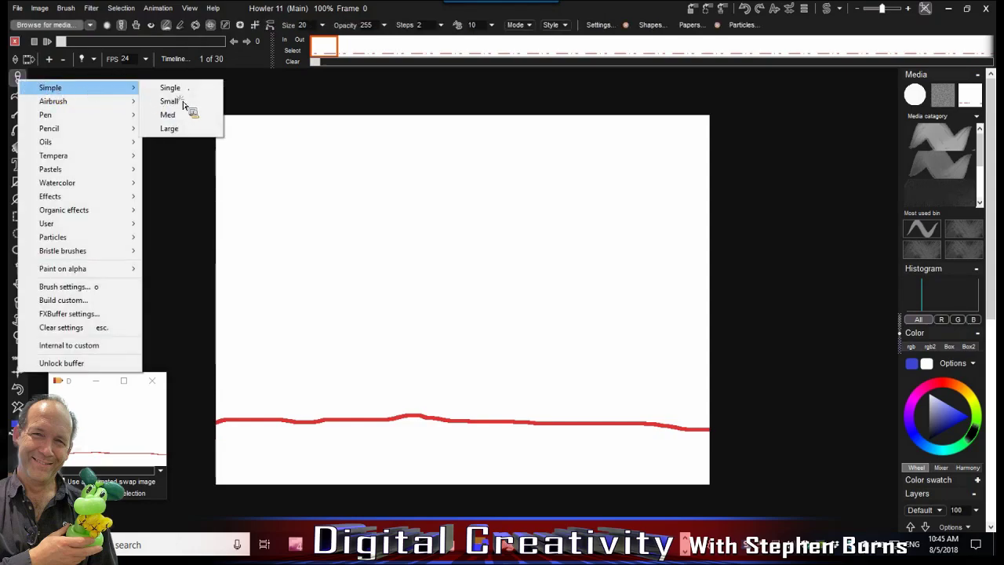
click(176, 129)
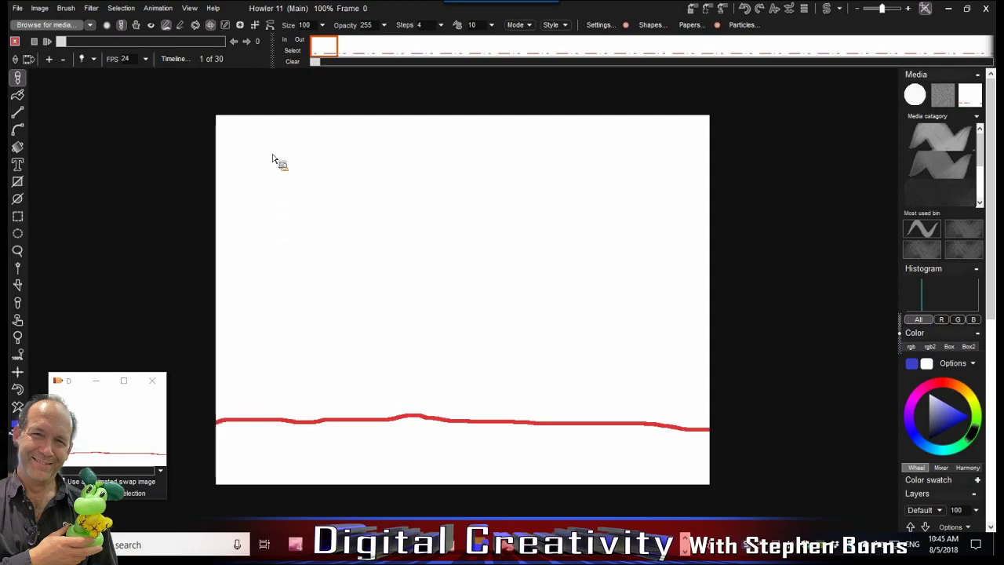
mouse_move(246, 164)
mouse_down()
mouse_move(300, 179)
mouse_move(286, 151)
mouse_up()
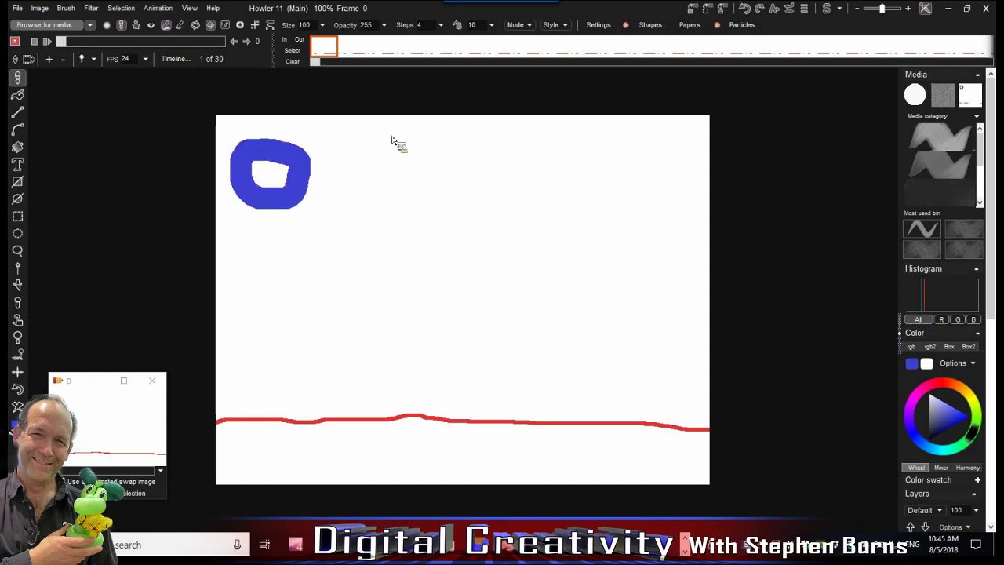
Paint one blue ring in each of the second, third and fourth frames, descending diagonally towards the ground line
click(355, 49)
mouse_move(314, 198)
mouse_down()
mouse_move(316, 233)
mouse_move(315, 179)
mouse_up()
click(384, 49)
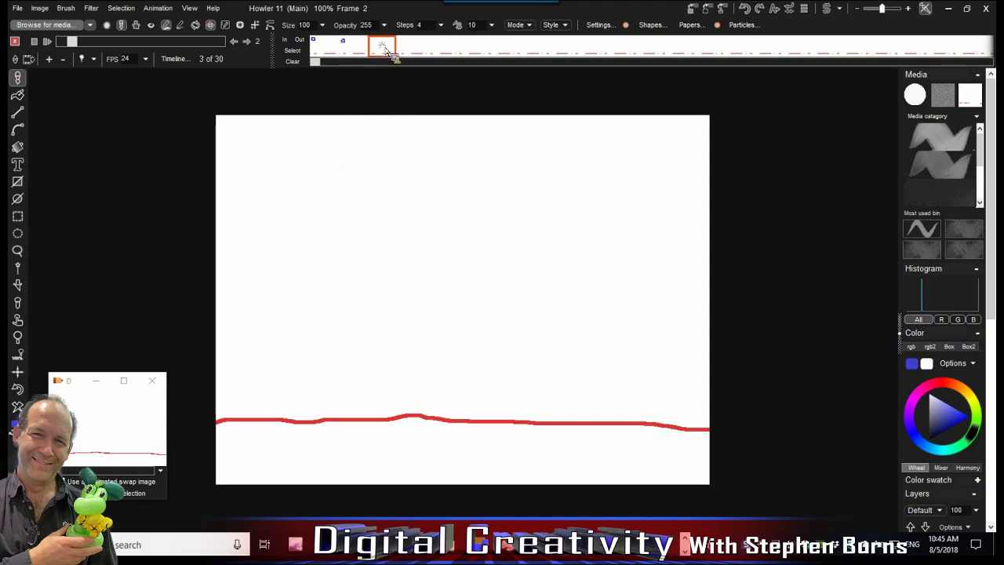
mouse_move(341, 285)
mouse_down()
mouse_move(330, 251)
mouse_move(352, 285)
mouse_move(345, 234)
mouse_up()
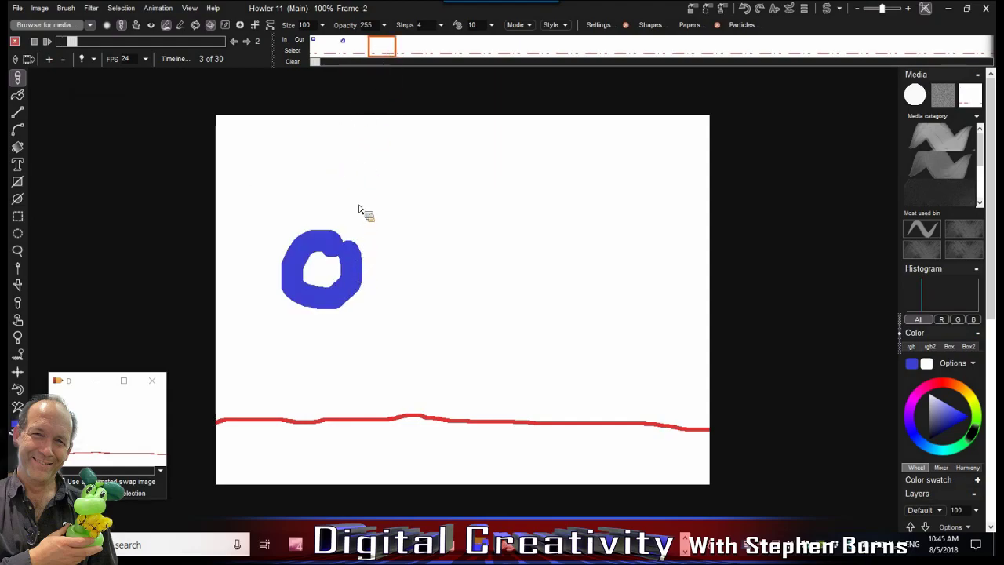
click(413, 52)
drag(392, 330, 370, 317)
mouse_move(339, 354)
mouse_down()
mouse_move(398, 337)
mouse_move(386, 312)
mouse_up()
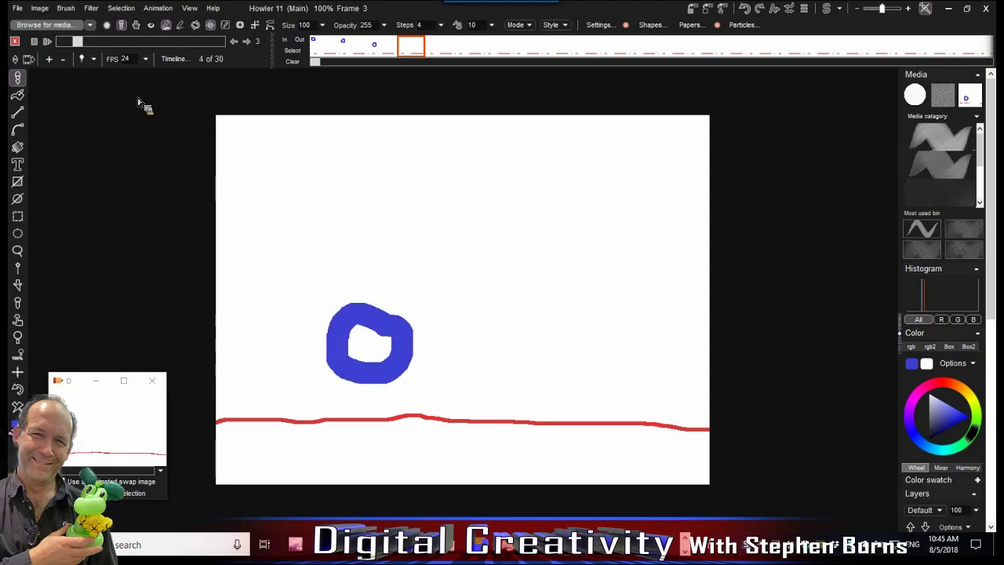
Raise the onion-skin strength of the nearest previous frame, turn on the light table, adjust the following-frame strengths and enable Red shift
click(95, 61)
drag(178, 73, 146, 95)
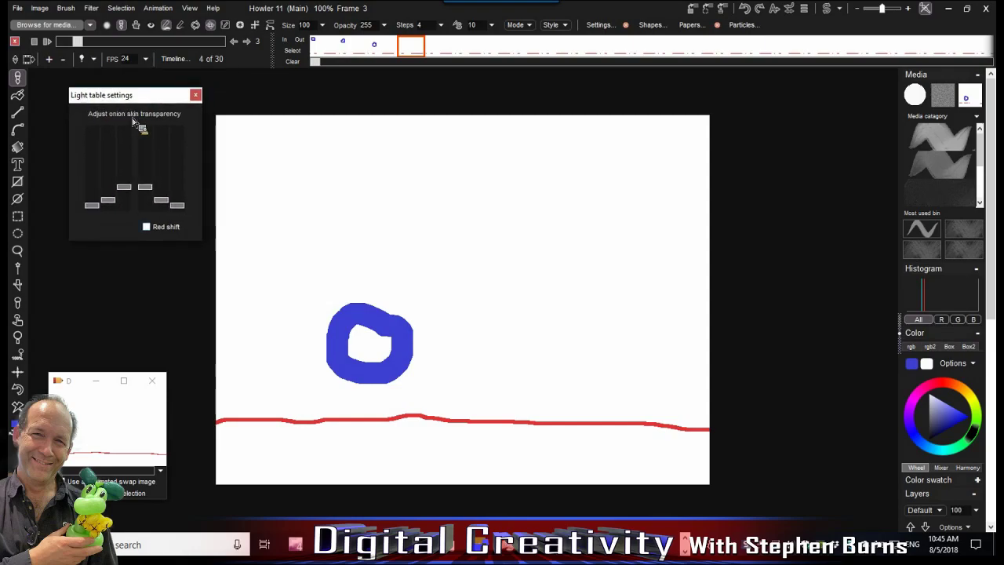
drag(124, 187, 124, 173)
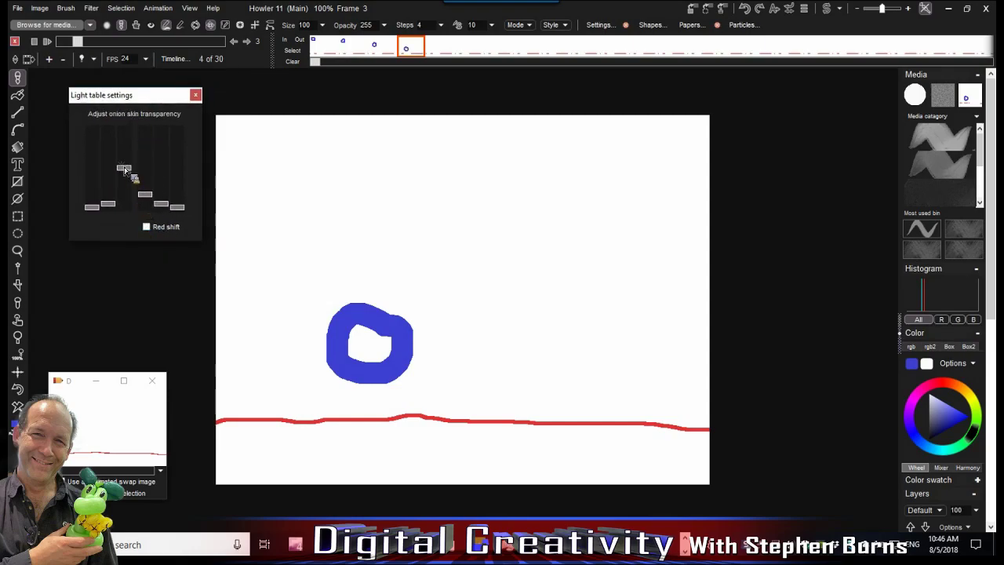
click(82, 60)
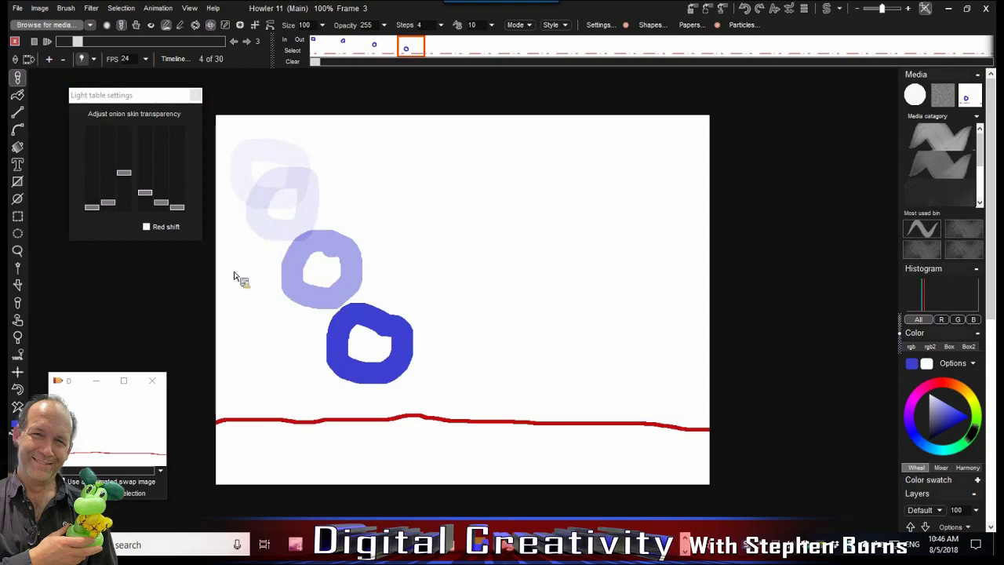
mouse_move(145, 195)
mouse_down()
mouse_move(145, 182)
mouse_move(110, 157)
mouse_move(116, 192)
mouse_move(110, 179)
mouse_move(124, 194)
mouse_move(125, 168)
mouse_move(157, 210)
mouse_move(147, 191)
mouse_move(161, 207)
mouse_move(161, 196)
mouse_up()
click(167, 230)
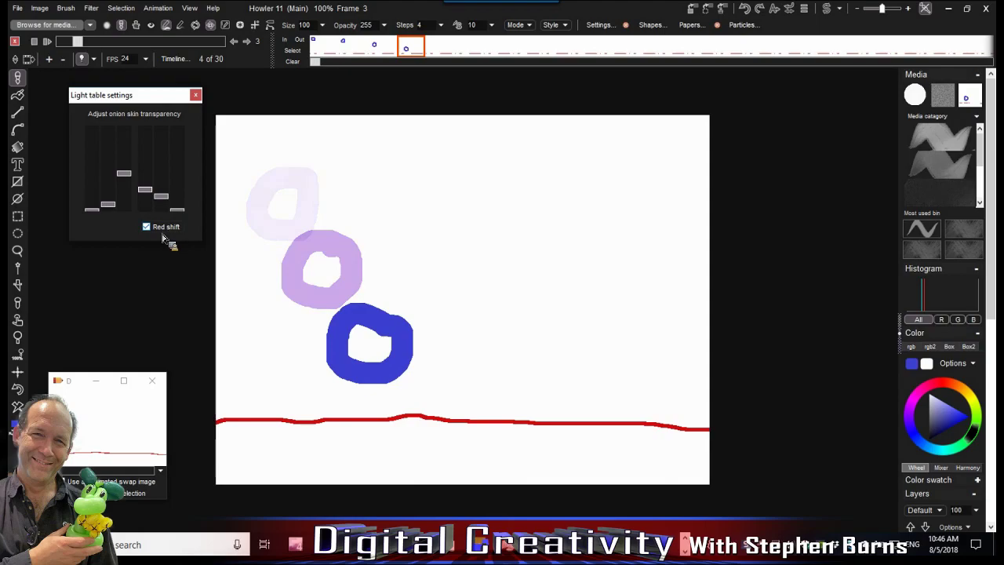
Paint a squashed ring on the ground line in the fifth frame and rings bouncing up to the right in the sixth and seventh
click(444, 51)
mouse_move(458, 363)
mouse_down()
mouse_move(527, 403)
mouse_move(443, 364)
mouse_up()
click(469, 48)
drag(544, 343, 549, 302)
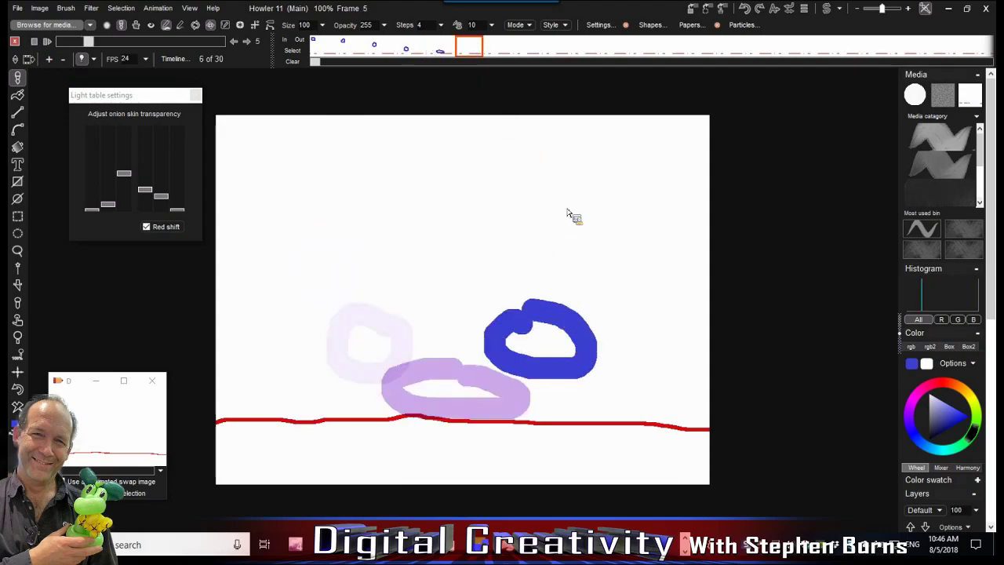
click(509, 52)
mouse_move(585, 232)
mouse_down()
mouse_move(592, 239)
mouse_move(601, 218)
mouse_move(582, 228)
mouse_up()
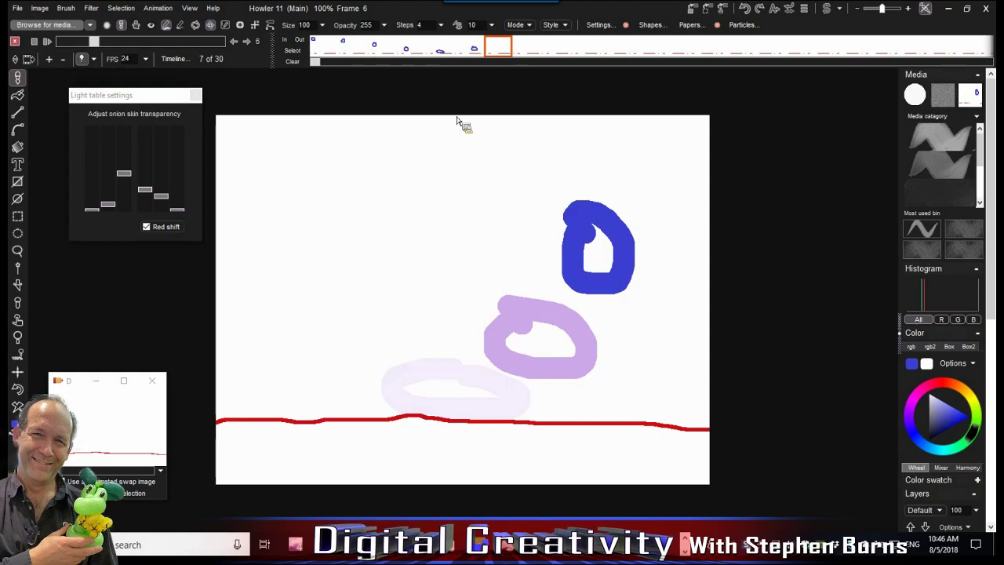
Return to the fourth frame, limit the onion skin to the nearest previous and next frames, disable Red shift and close the light table settings
mouse_move(490, 55)
mouse_down()
mouse_move(353, 49)
mouse_move(427, 51)
mouse_up()
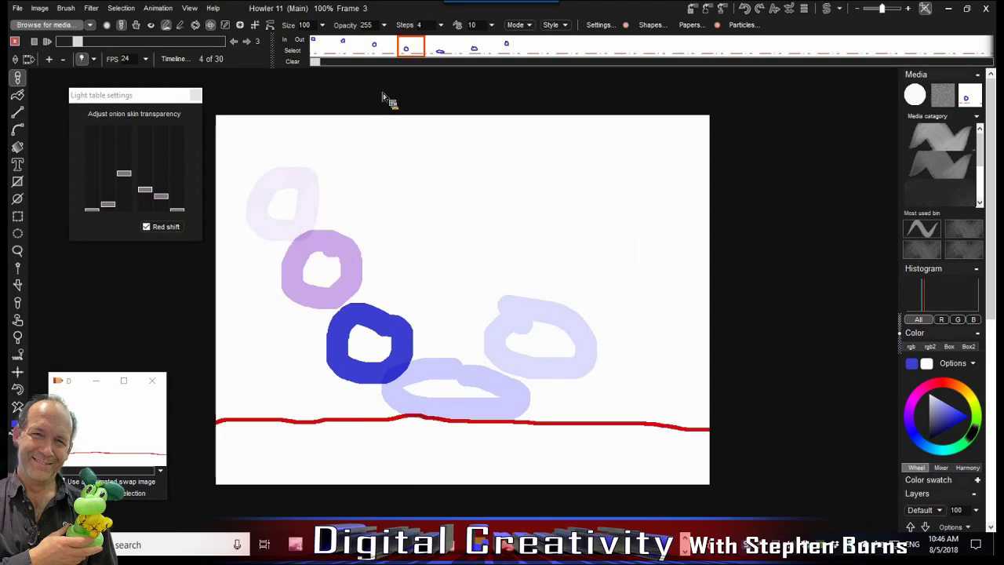
mouse_move(400, 51)
mouse_down()
mouse_move(384, 51)
mouse_move(499, 51)
mouse_move(408, 61)
mouse_up()
click(91, 213)
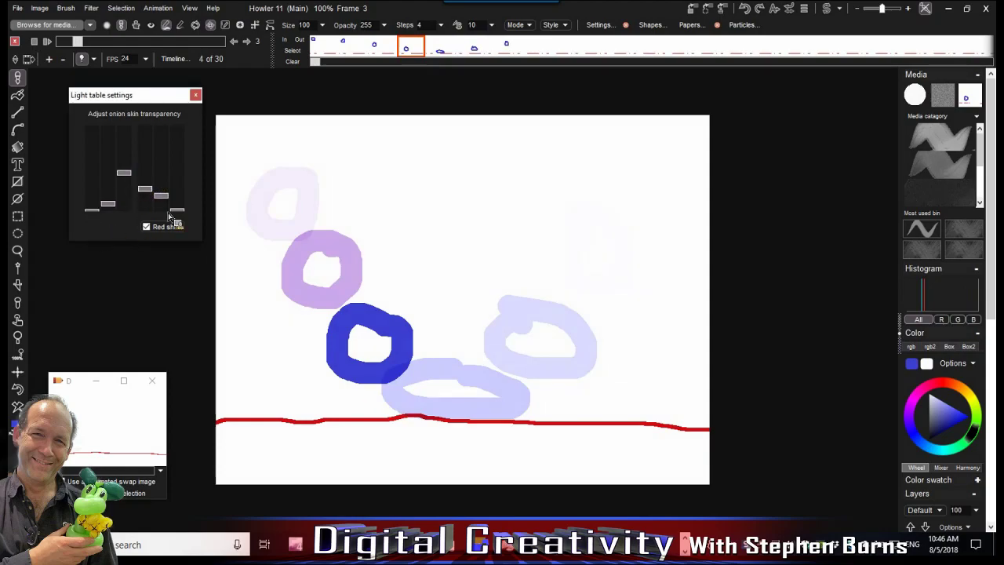
drag(113, 207, 153, 163)
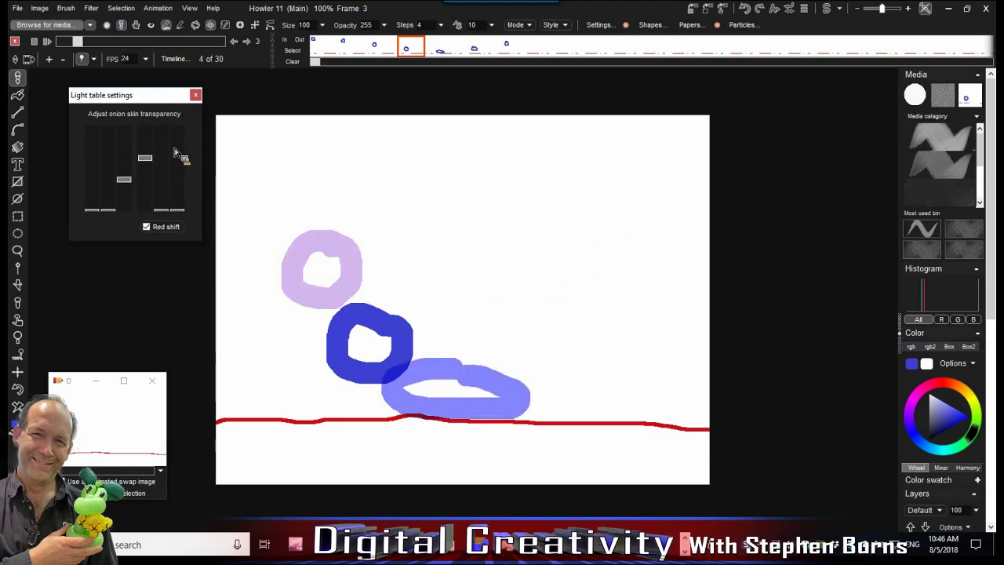
click(166, 228)
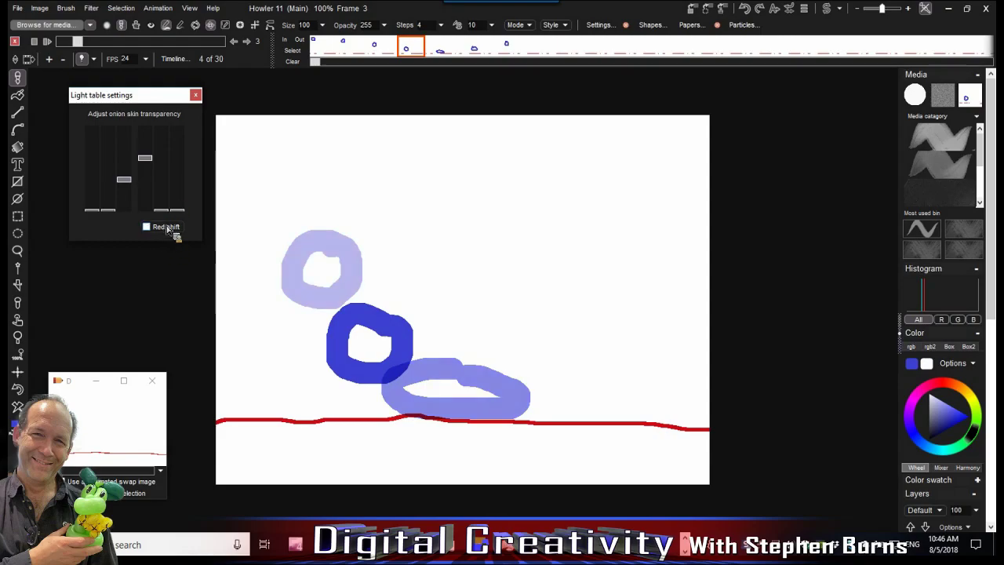
click(195, 95)
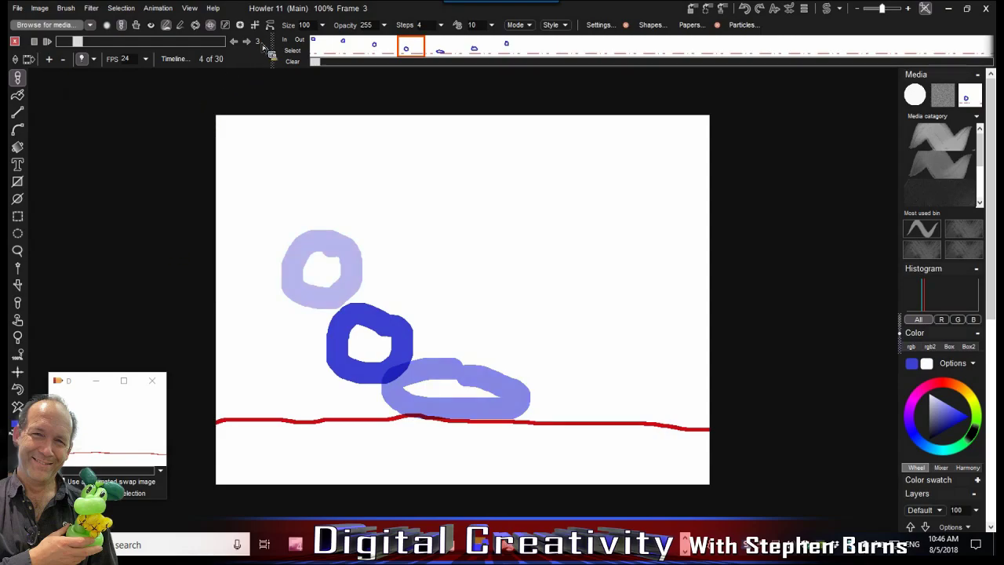
Toggle the light table off and on, then paint rings reaching and rebounding from the canvas's right edge in the eighth to tenth frames
click(81, 58)
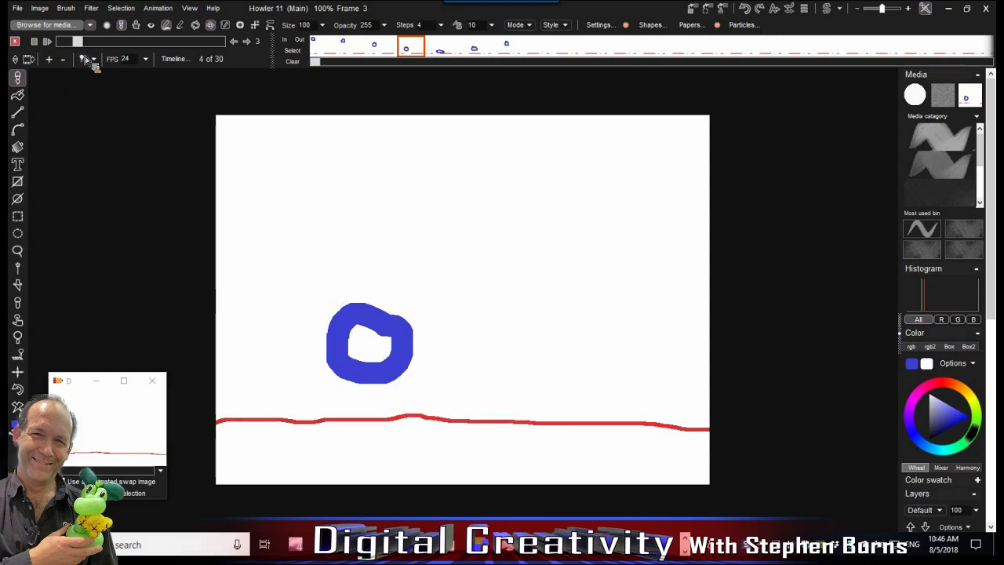
click(540, 50)
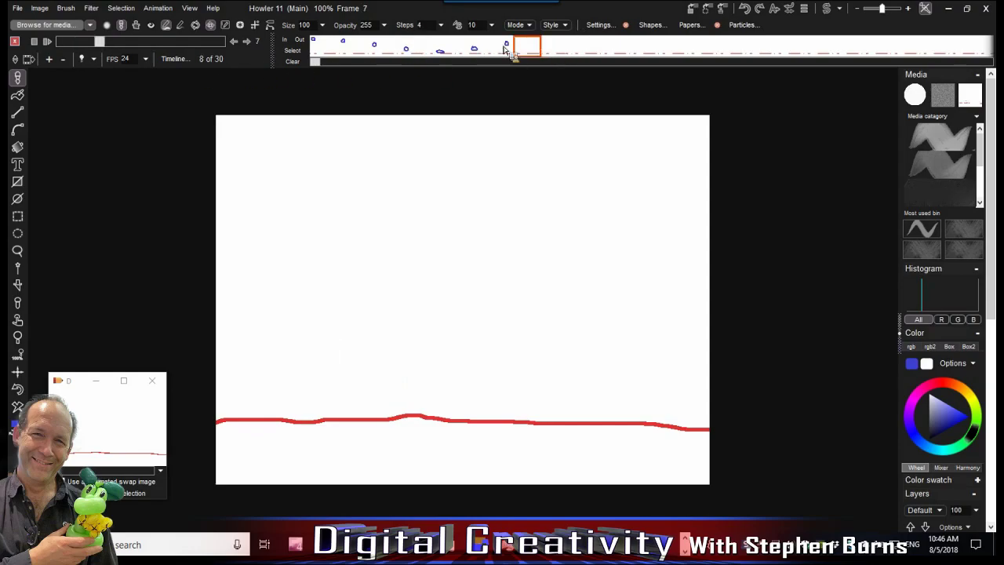
click(84, 63)
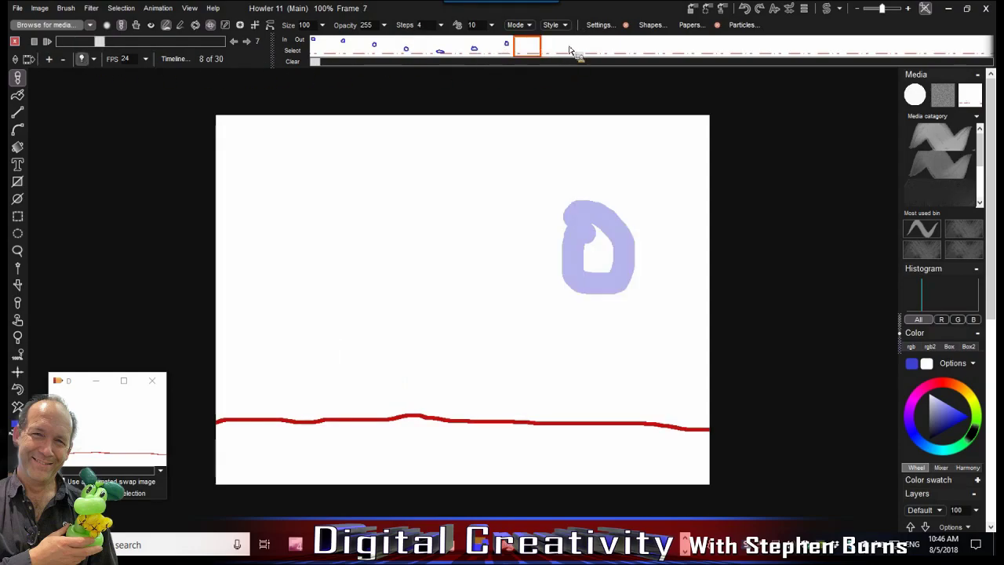
mouse_move(661, 164)
mouse_down()
mouse_move(667, 208)
mouse_move(659, 169)
mouse_move(706, 145)
mouse_move(679, 224)
mouse_move(701, 176)
mouse_up()
click(546, 44)
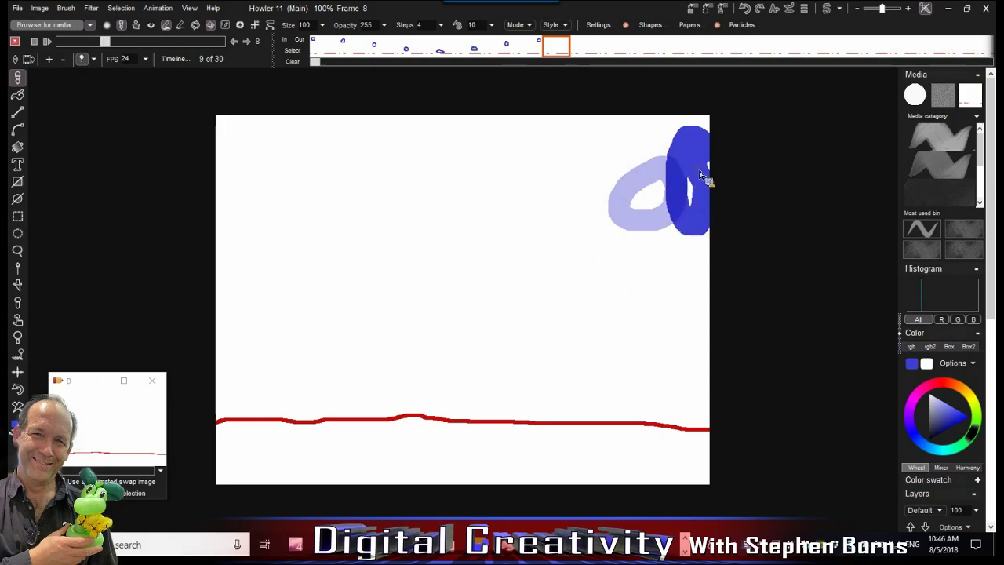
click(578, 49)
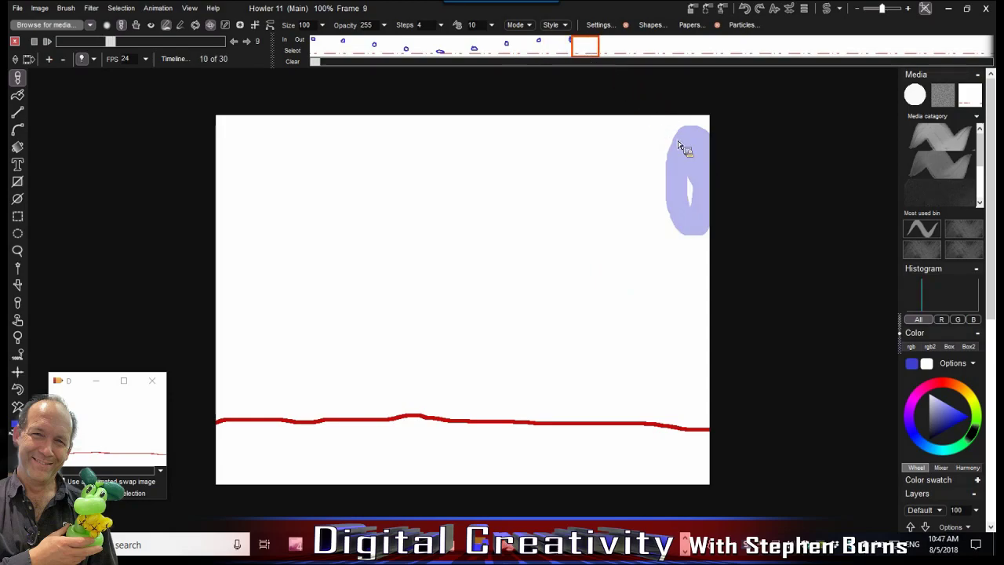
drag(632, 188, 698, 153)
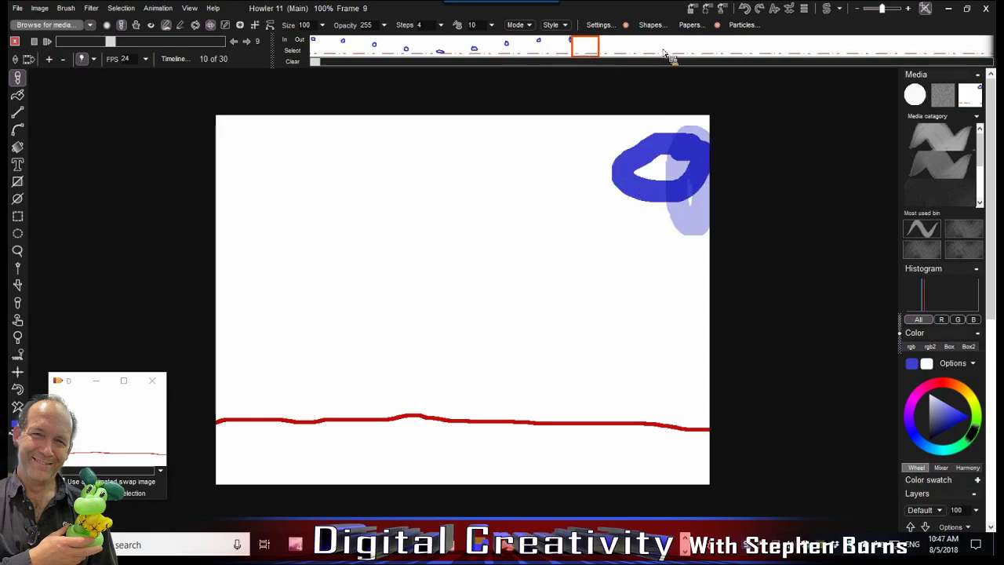
Paint a ring near the canvas's top edge in the eleventh frame and rings arcing down to the left in the twelfth and thirteenth
click(619, 49)
mouse_move(614, 123)
mouse_down()
mouse_move(673, 128)
mouse_move(679, 116)
mouse_up()
click(650, 54)
mouse_move(604, 157)
mouse_down()
mouse_move(569, 169)
mouse_move(634, 213)
mouse_move(611, 161)
mouse_up()
click(671, 47)
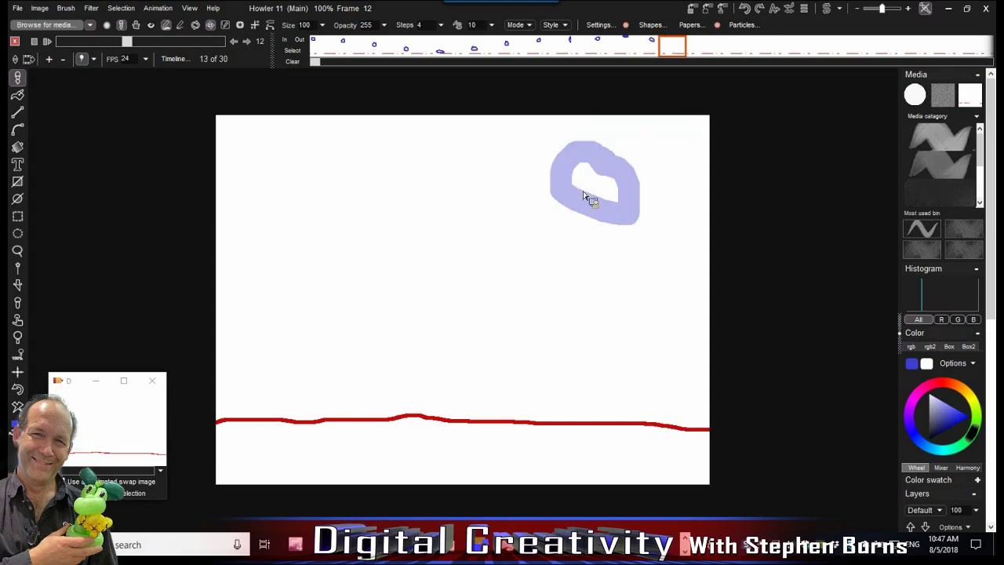
drag(538, 222, 573, 201)
Paint falling rings in the fourteenth and fifteenth frames and a squashed ring on the ground line in the sixteenth
click(692, 52)
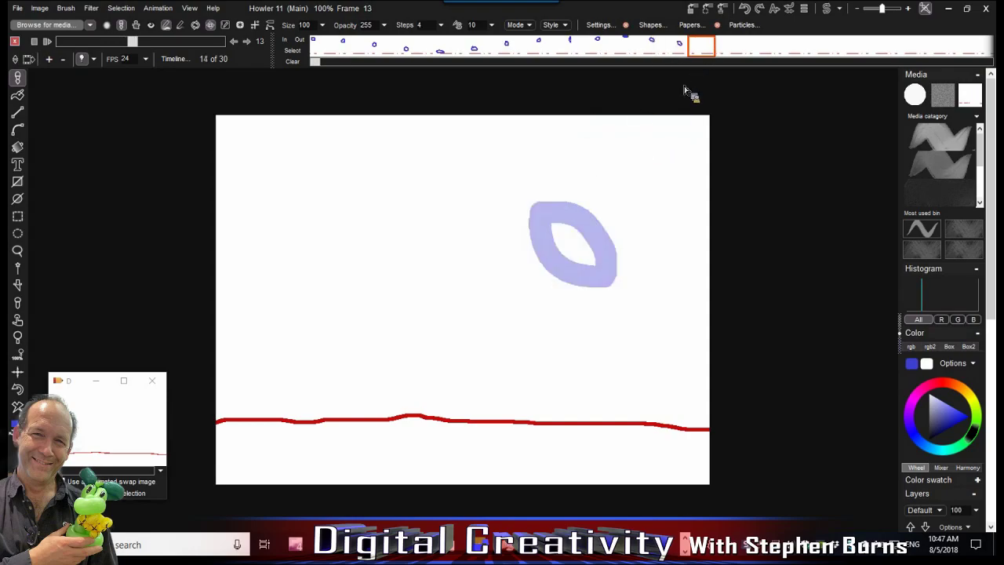
mouse_move(526, 309)
mouse_down()
mouse_move(578, 291)
mouse_move(549, 276)
mouse_up()
click(734, 49)
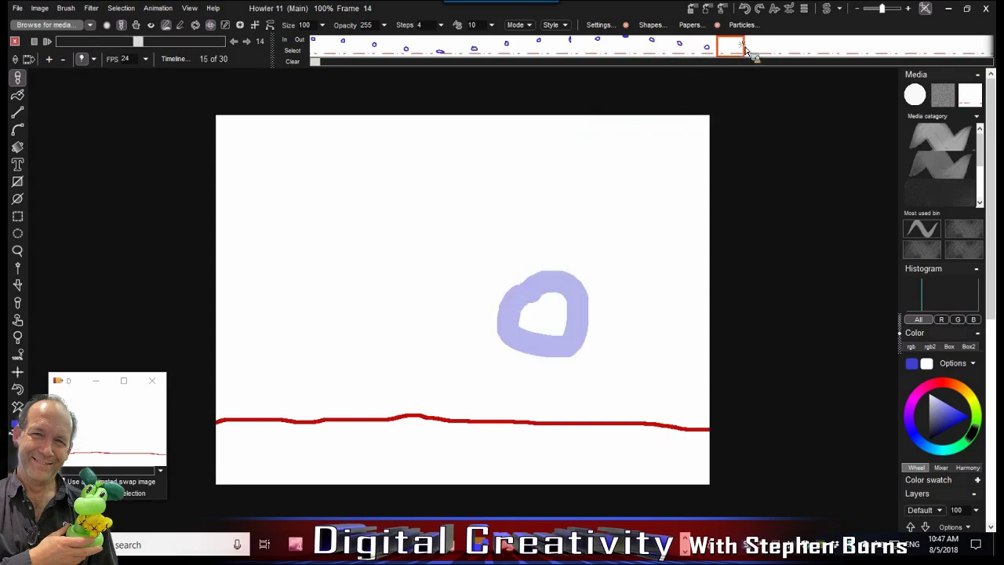
drag(529, 358, 522, 353)
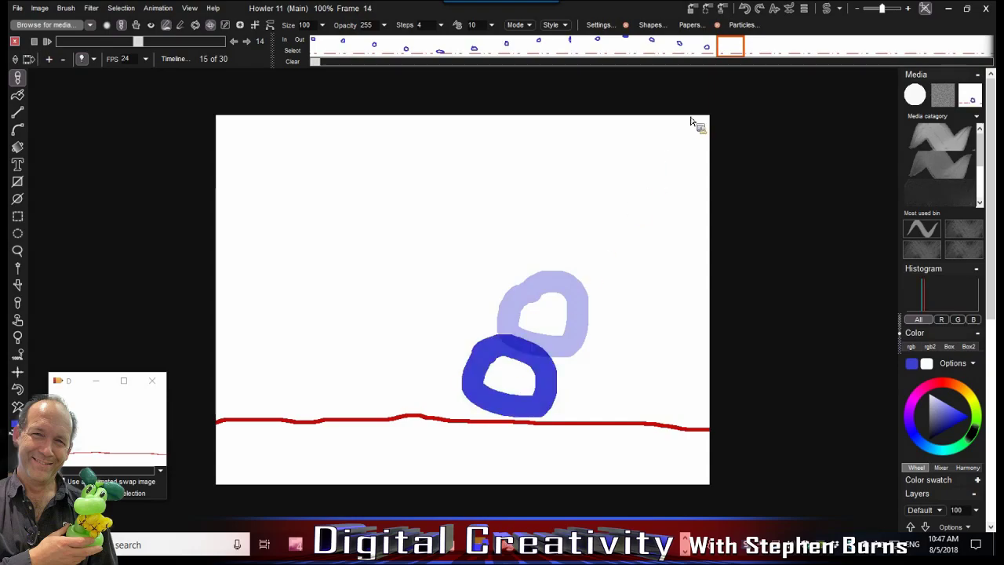
click(762, 51)
mouse_move(454, 397)
mouse_down()
mouse_move(497, 419)
mouse_move(451, 393)
mouse_move(470, 399)
mouse_up()
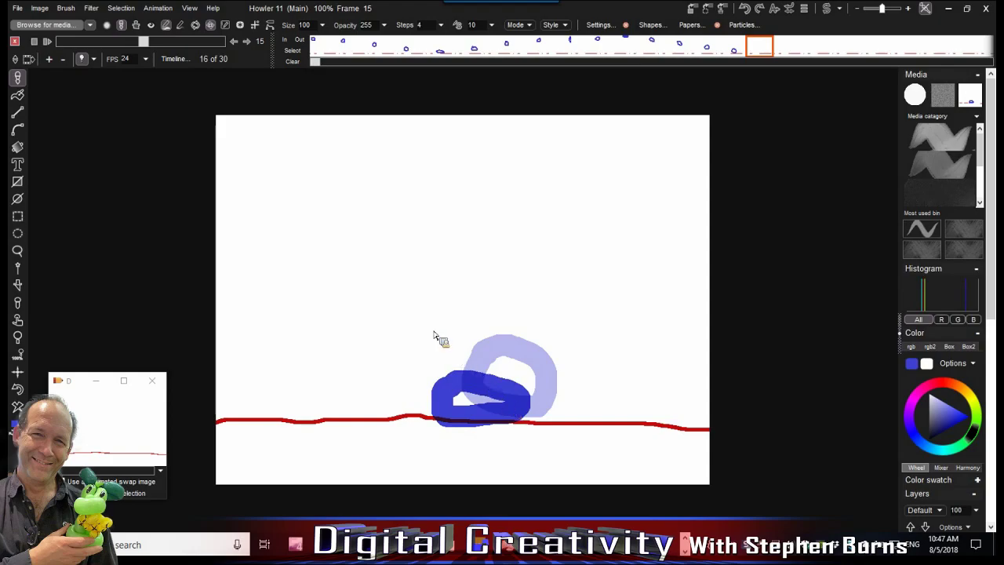
Turn off the light table and scrub through the painted frames, stopping on the fifth frame
click(82, 59)
drag(134, 41, 166, 49)
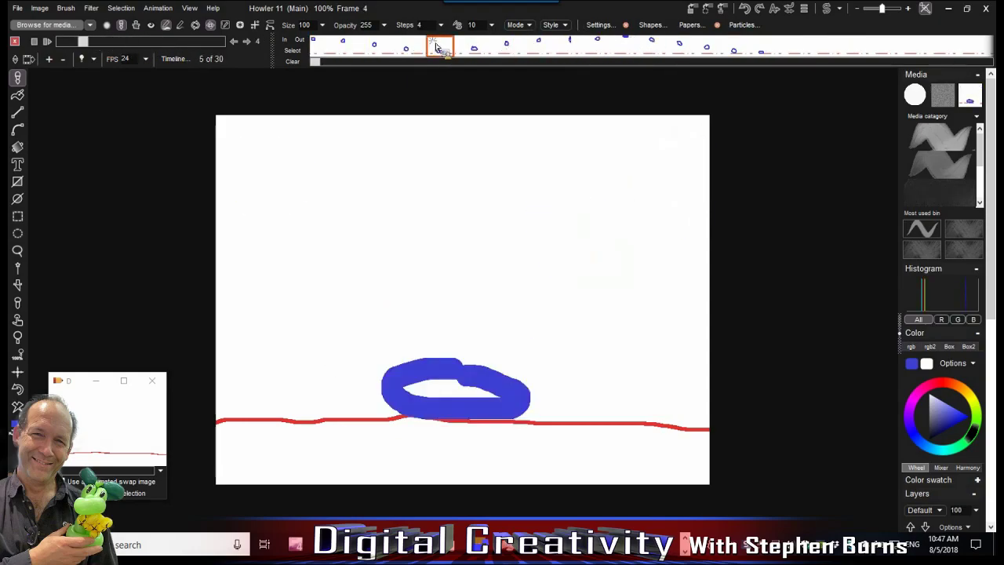
drag(393, 52, 444, 55)
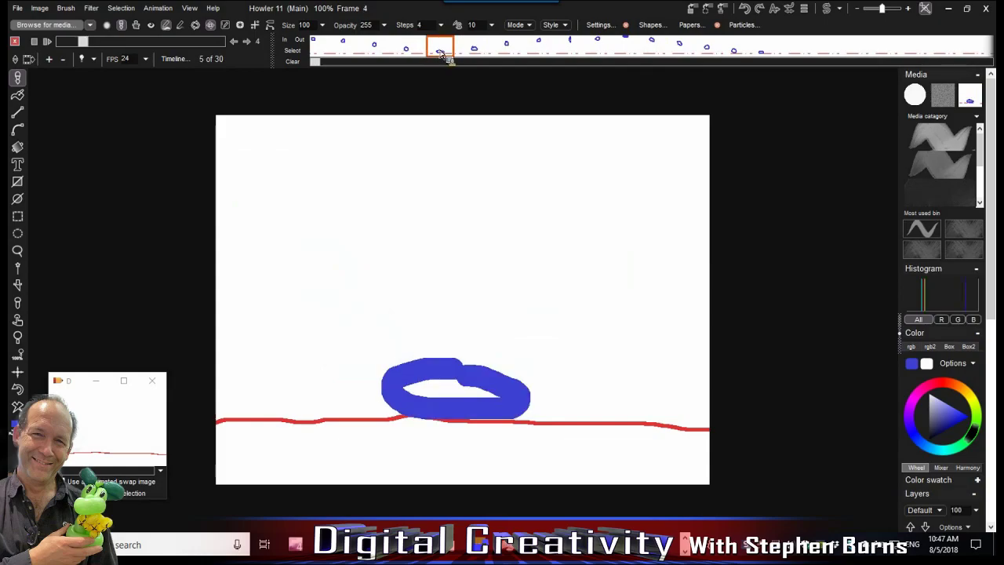
right_click(444, 52)
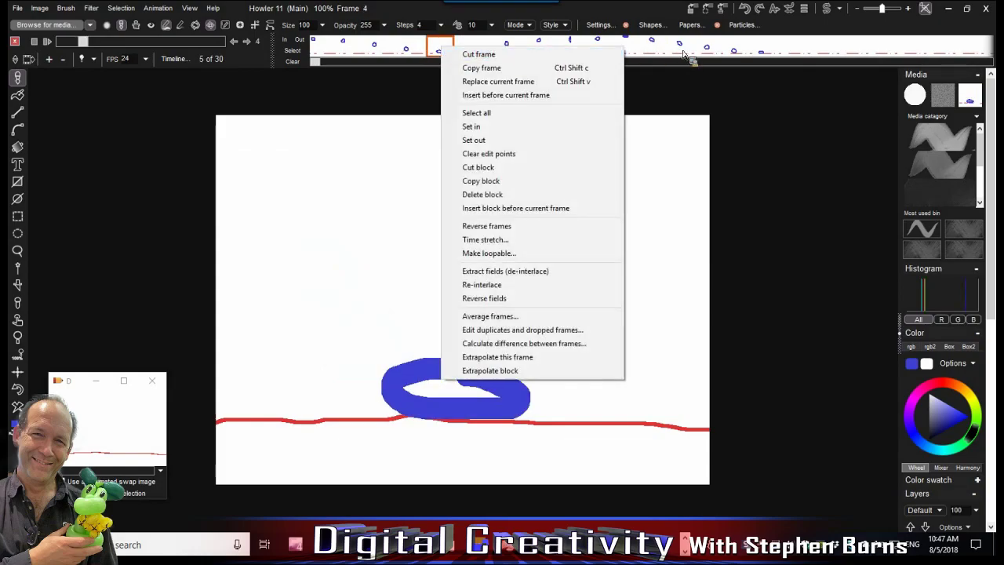
click(164, 10)
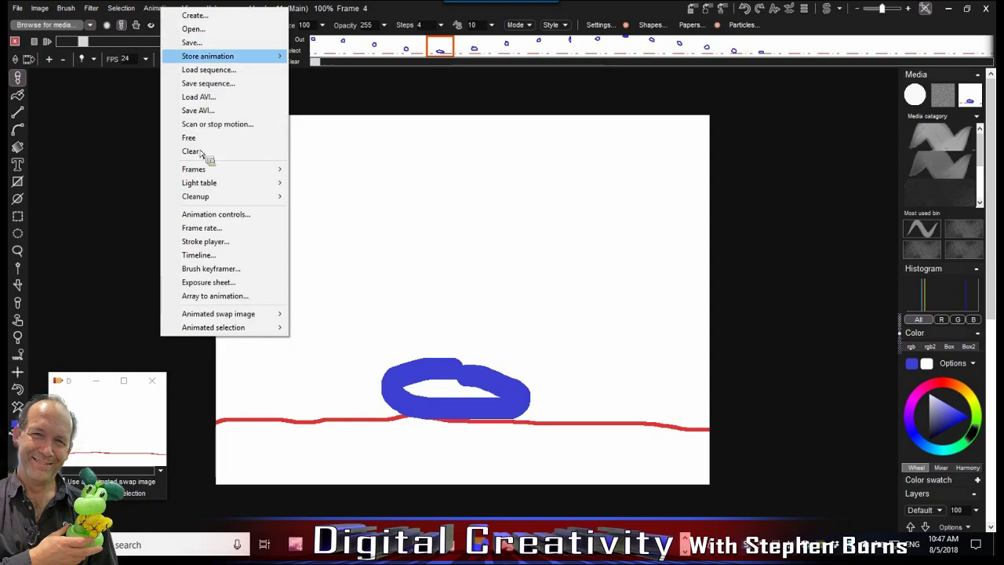
mouse_move(251, 171)
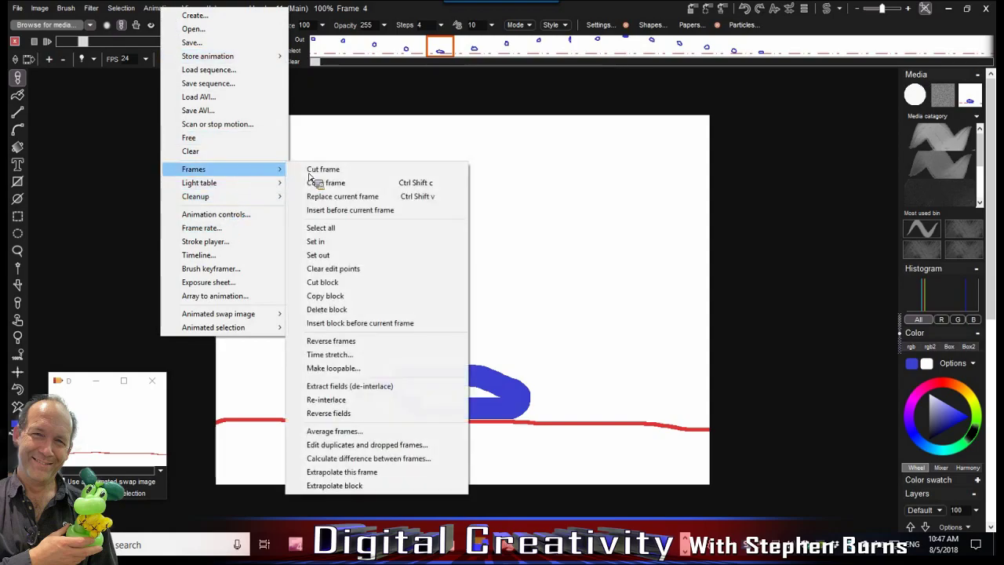
Mark the fifth through fifteenth frames, from the ground squash to the falling ring, as the edit block
click(471, 49)
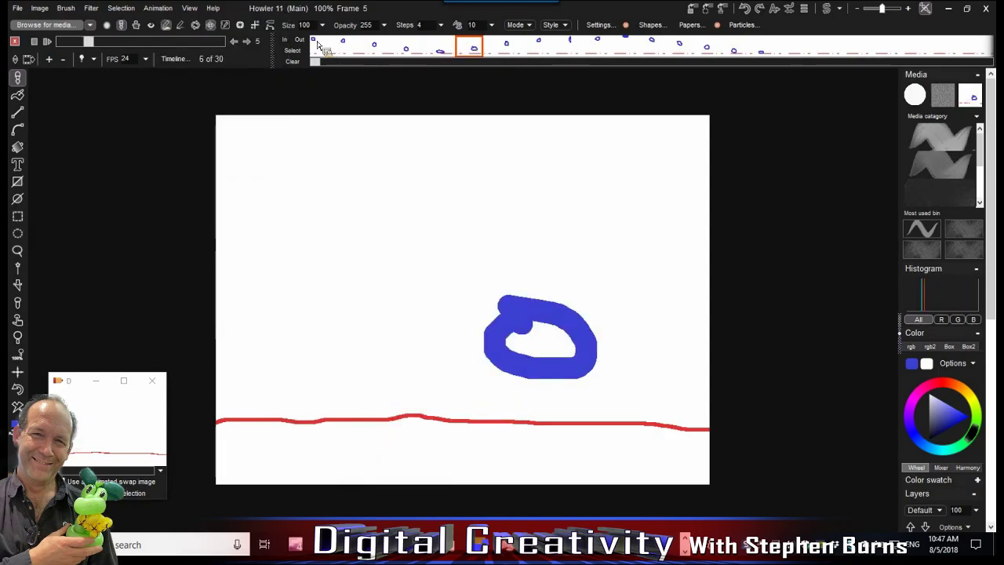
click(442, 50)
click(733, 50)
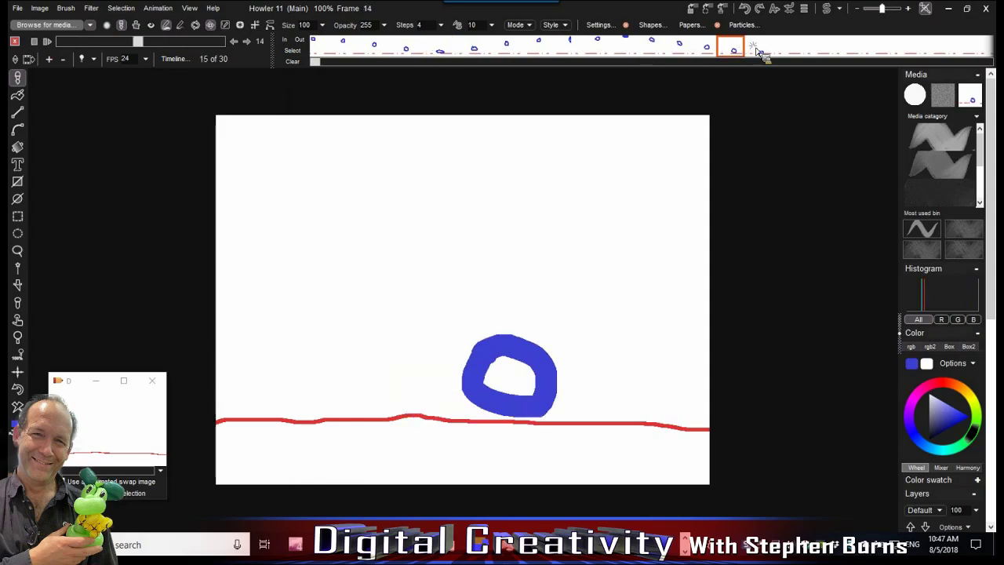
click(760, 50)
click(734, 50)
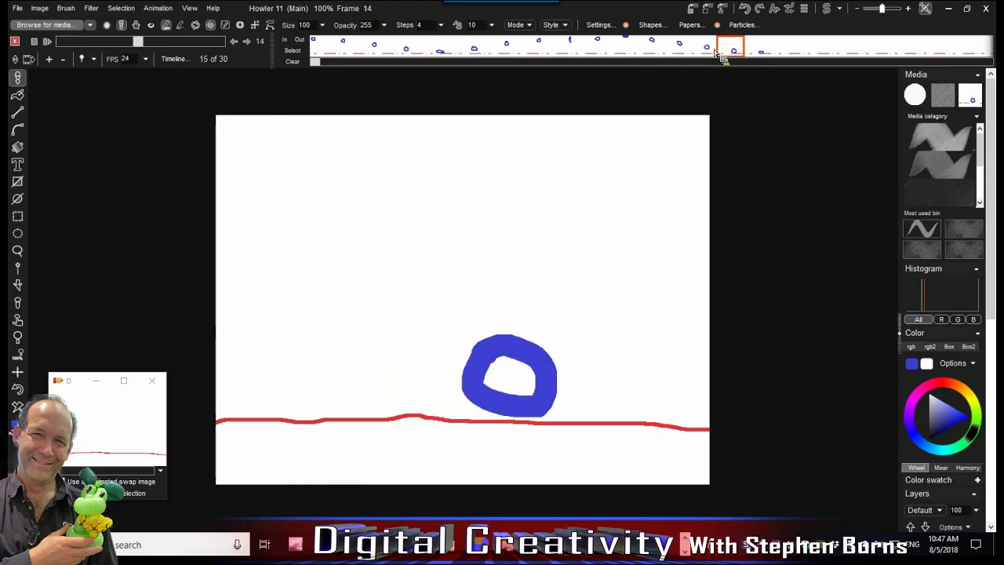
click(706, 48)
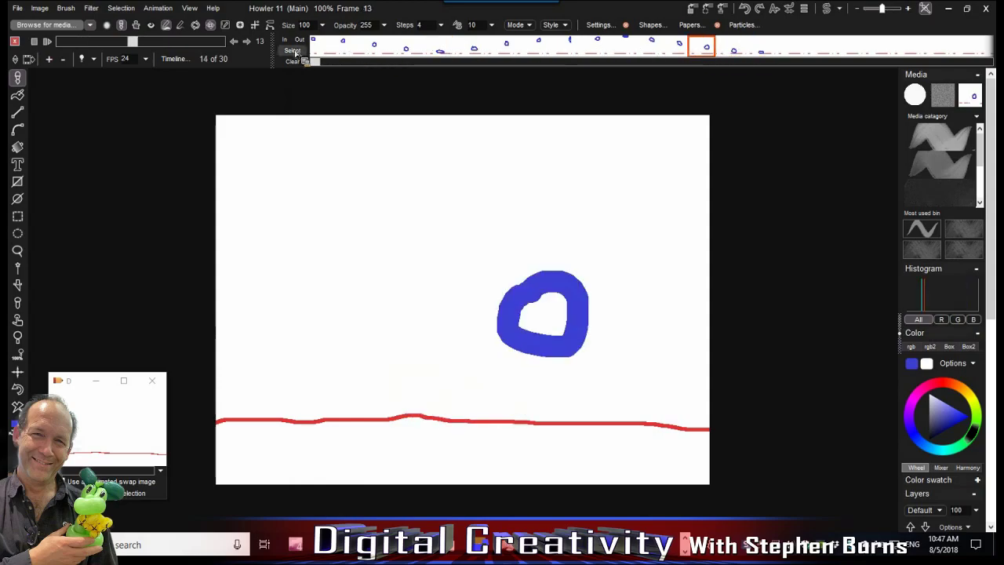
click(437, 51)
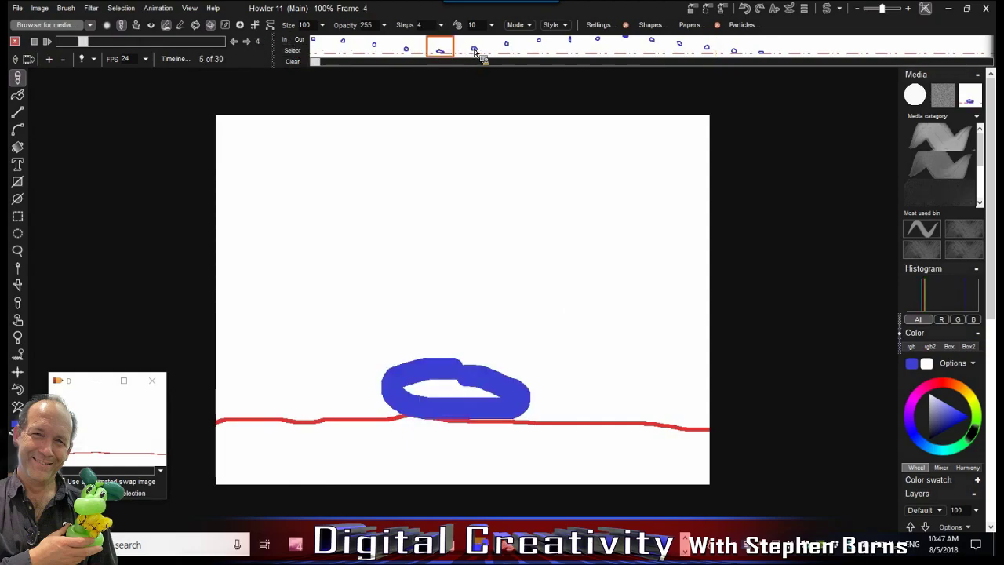
click(708, 49)
click(733, 50)
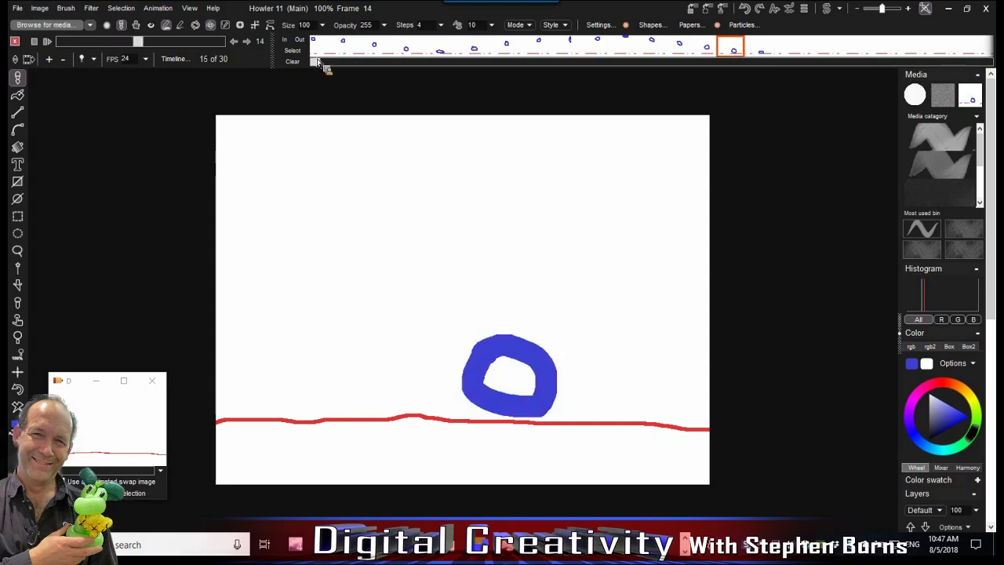
click(300, 39)
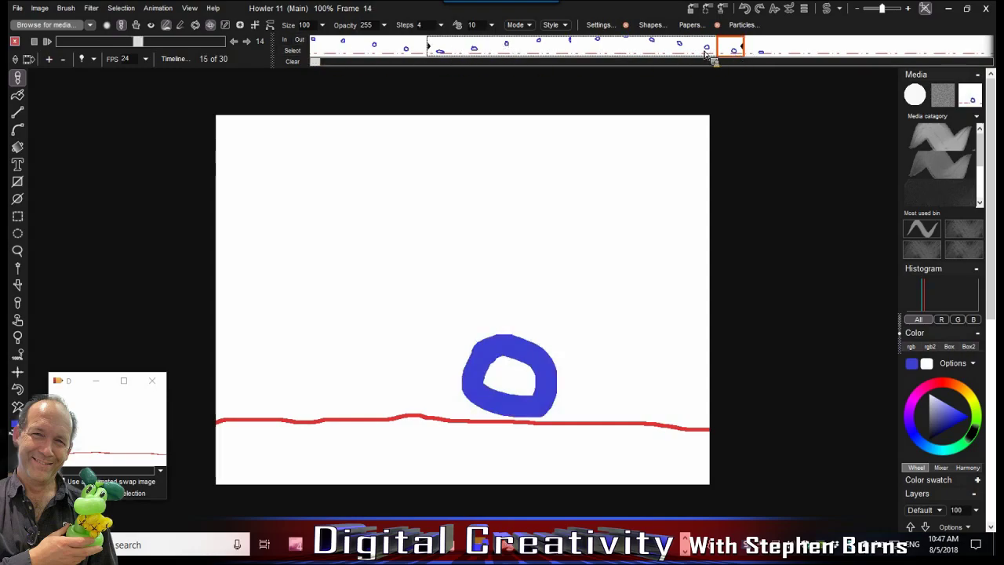
Copy the marked block of frames and insert it before the seventeenth frame
mouse_move(474, 51)
mouse_down()
mouse_move(627, 49)
mouse_move(487, 49)
mouse_up()
right_click(487, 49)
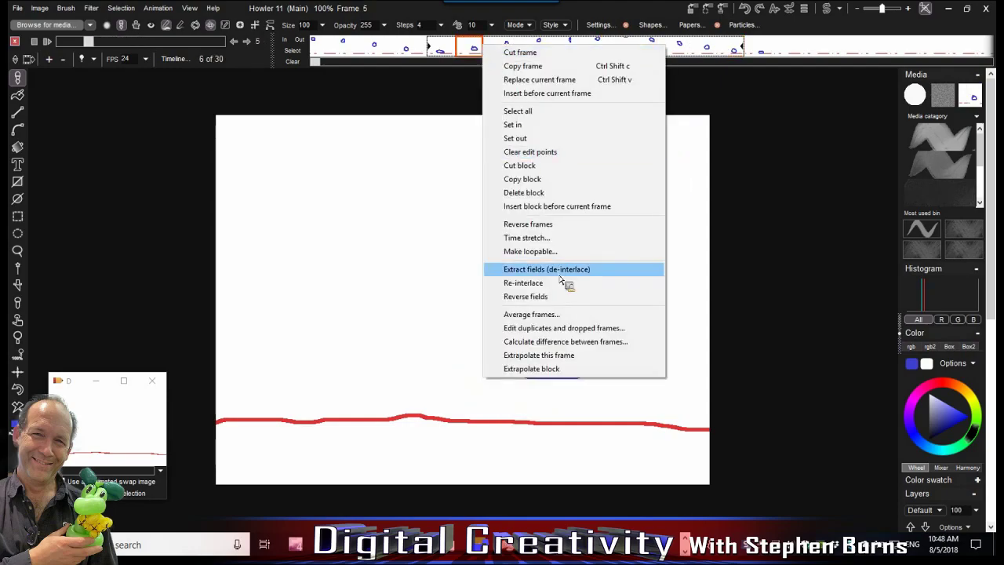
click(532, 180)
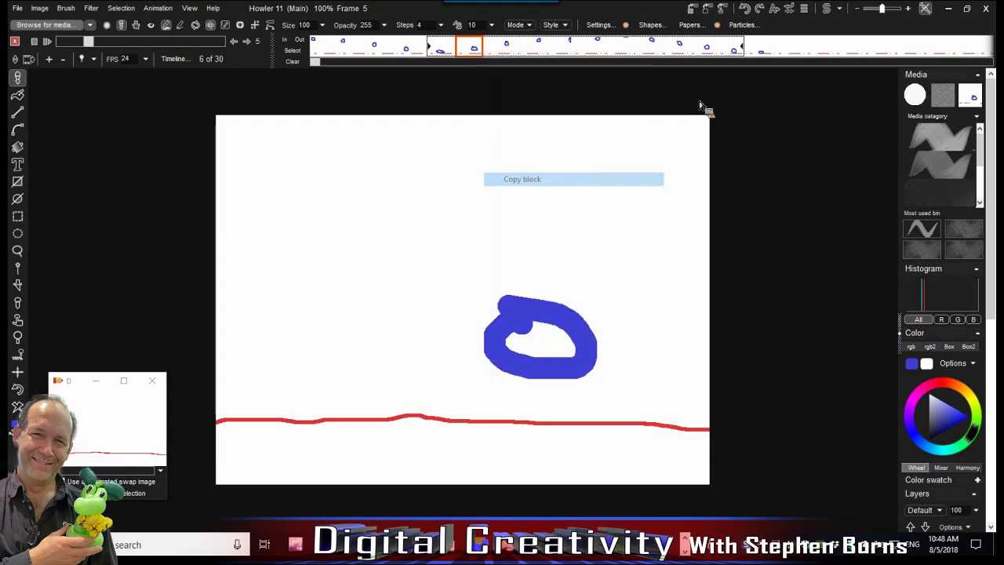
click(787, 48)
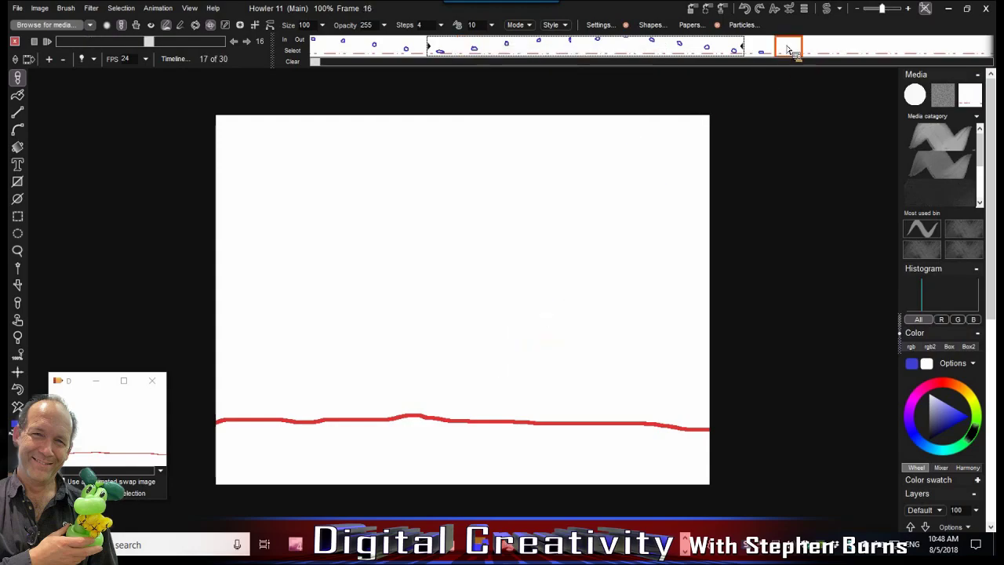
right_click(787, 48)
click(836, 208)
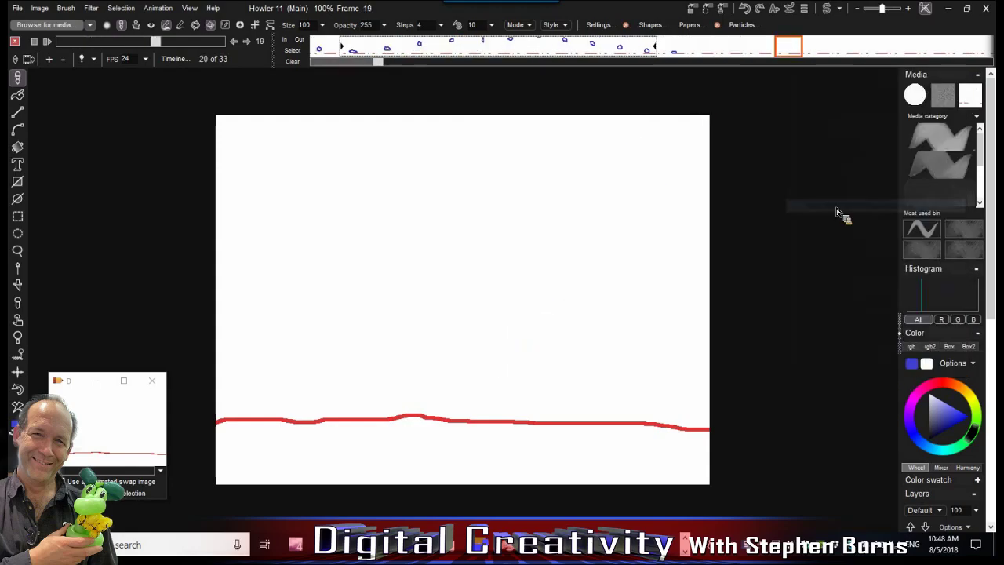
Play and scrub through the extended animation to review the repeated bounce, ending on the first frame
drag(384, 65, 431, 69)
click(613, 50)
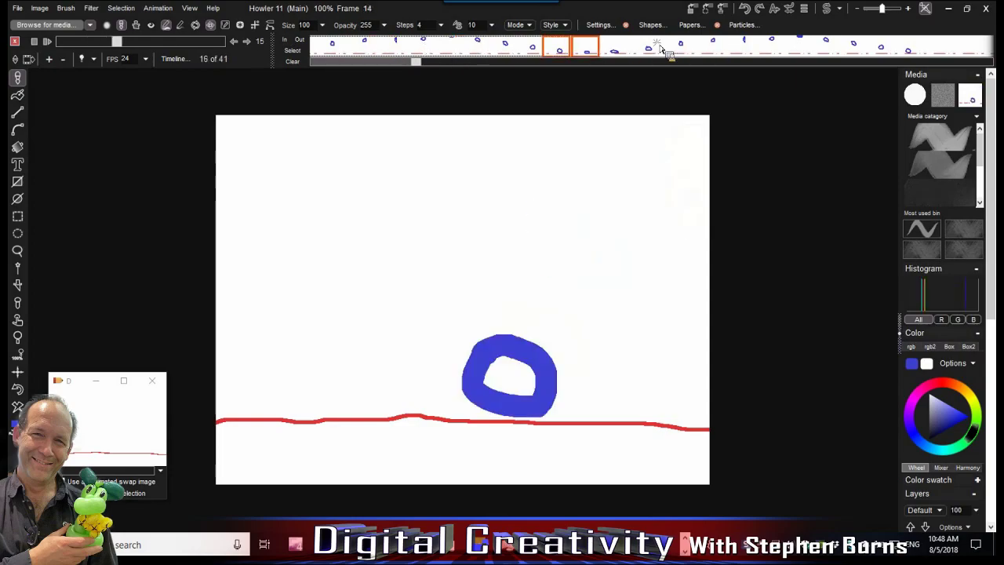
drag(420, 62, 608, 65)
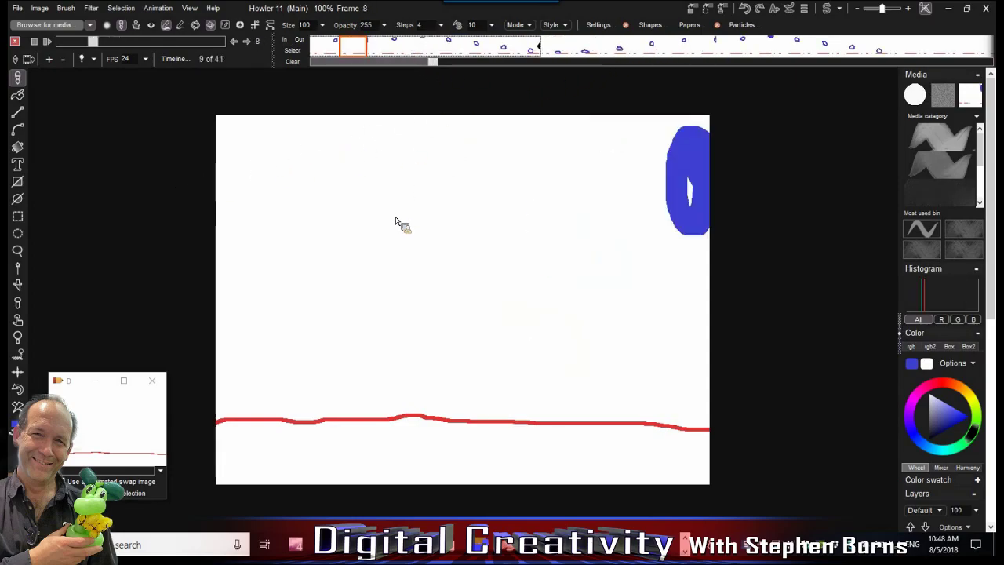
drag(395, 221, 523, 206)
click(47, 40)
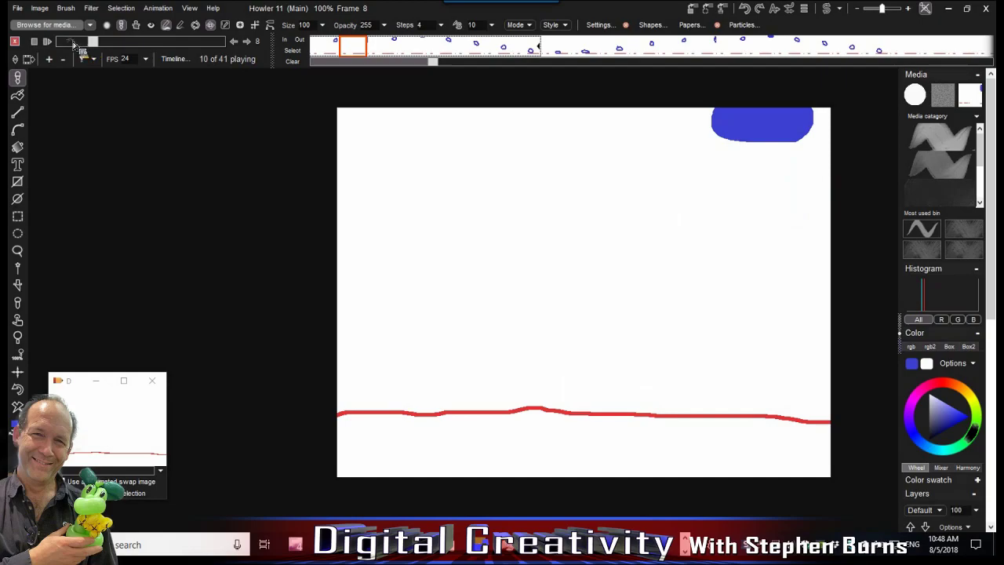
click(122, 41)
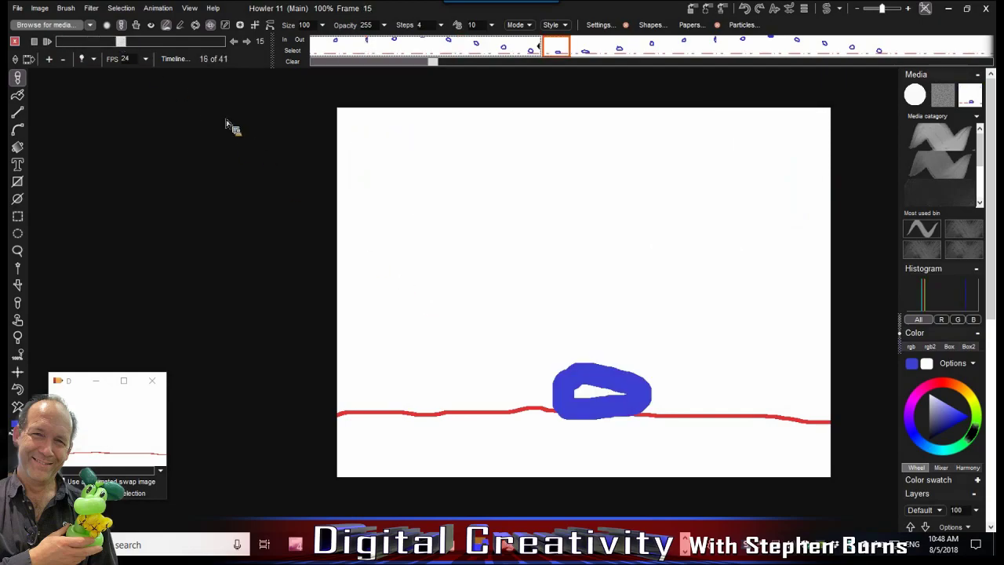
drag(122, 41, 61, 42)
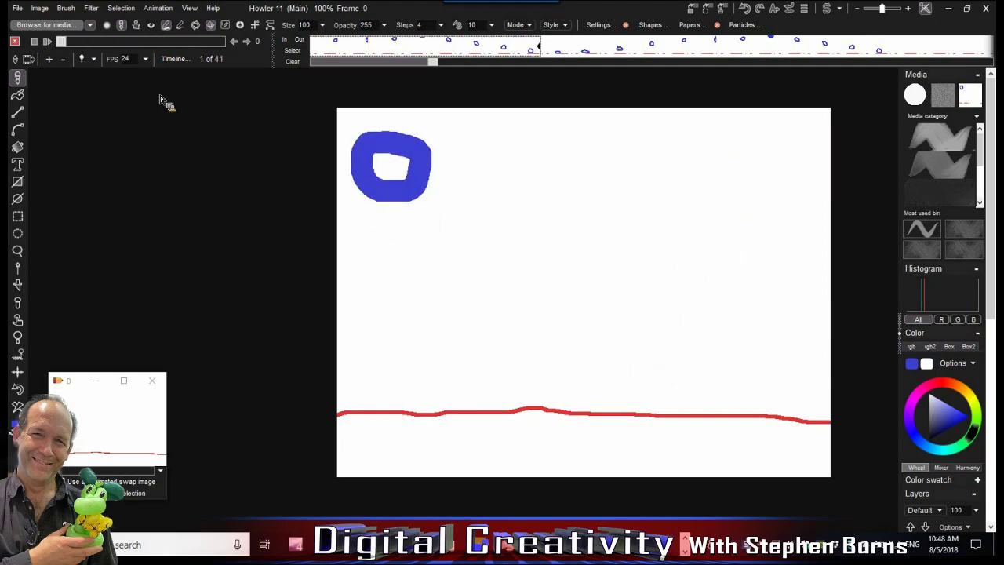
Render plasma noise over the first frame in Difference mode with the 2 tone color model
click(91, 8)
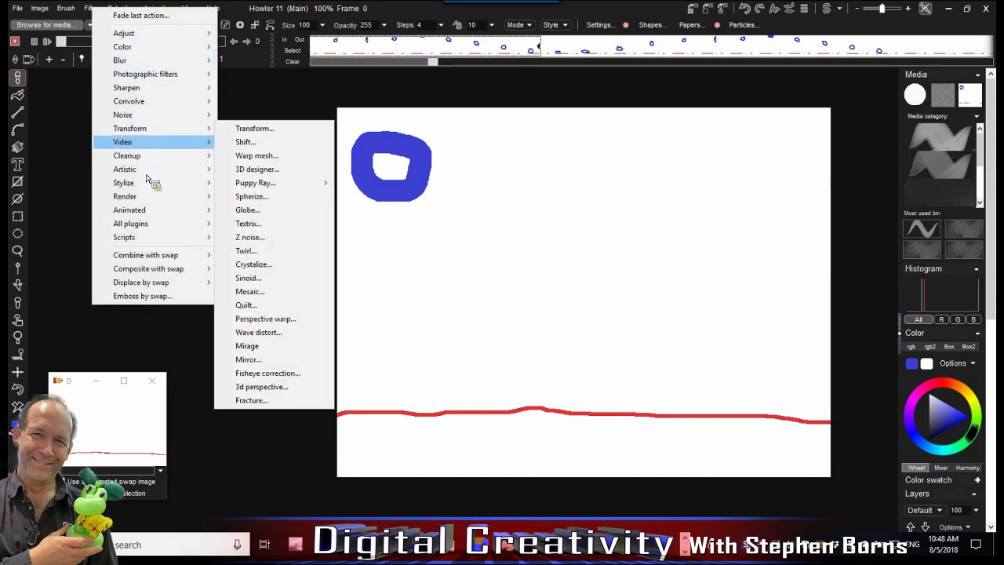
mouse_move(205, 201)
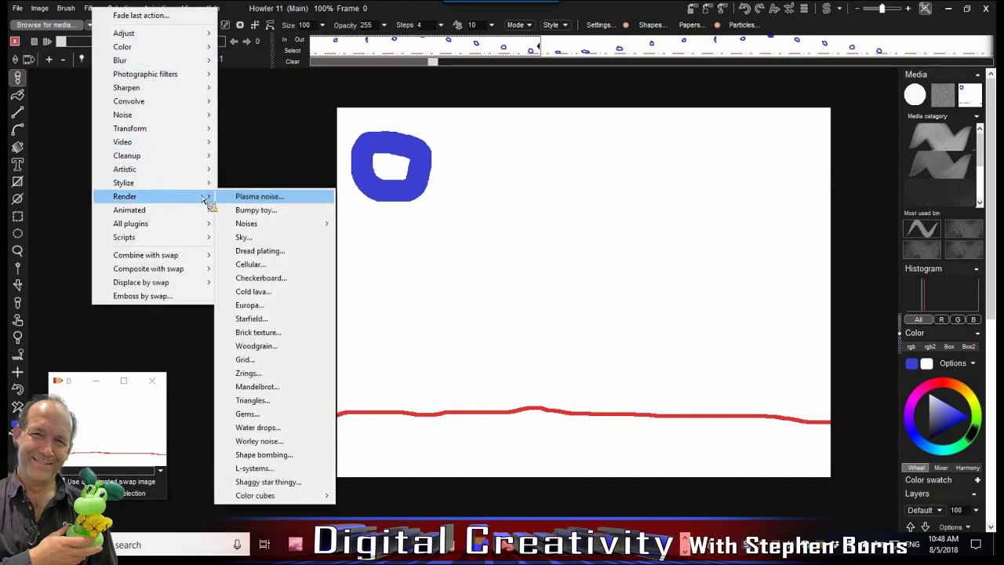
click(261, 198)
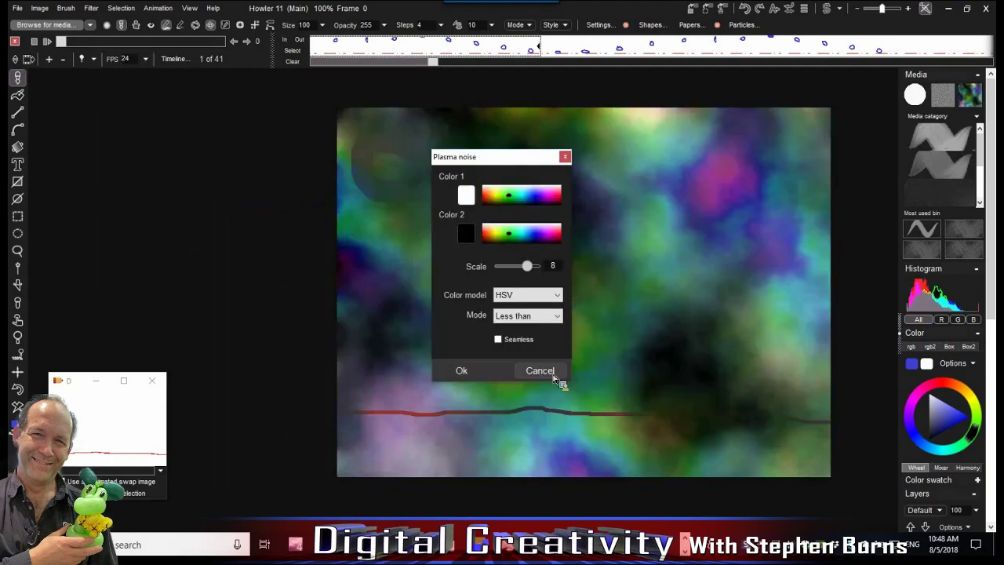
click(530, 318)
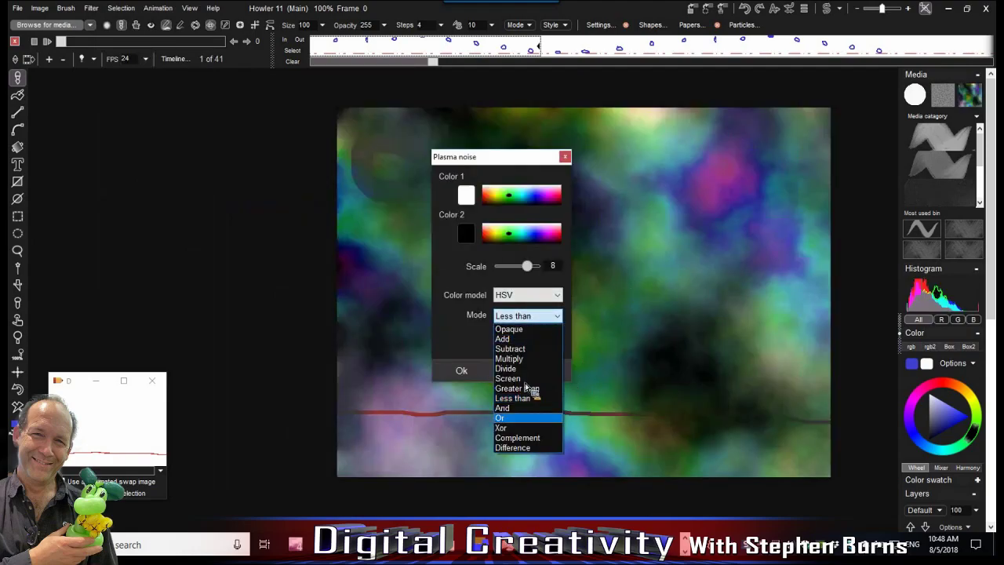
click(524, 447)
click(524, 295)
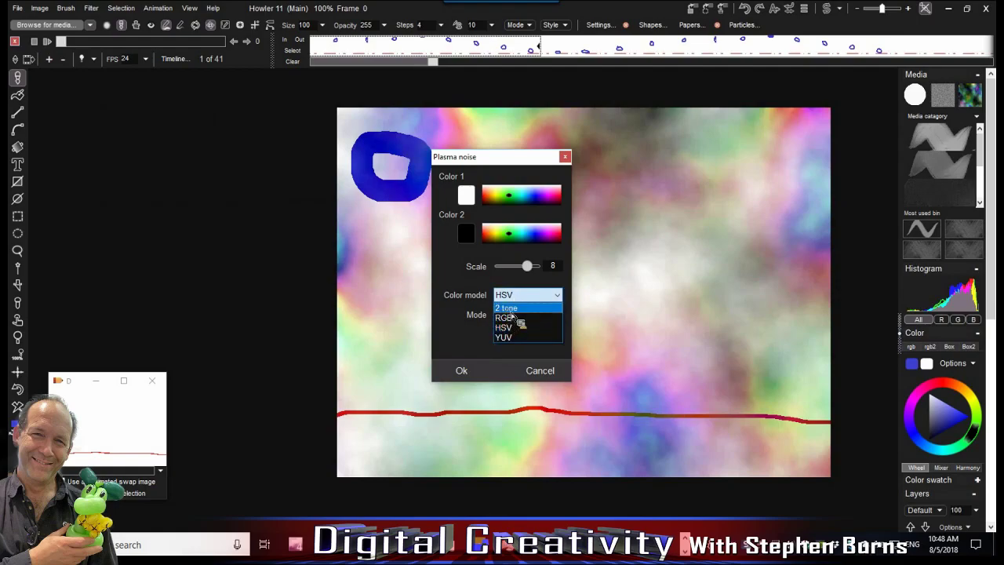
click(506, 308)
click(462, 372)
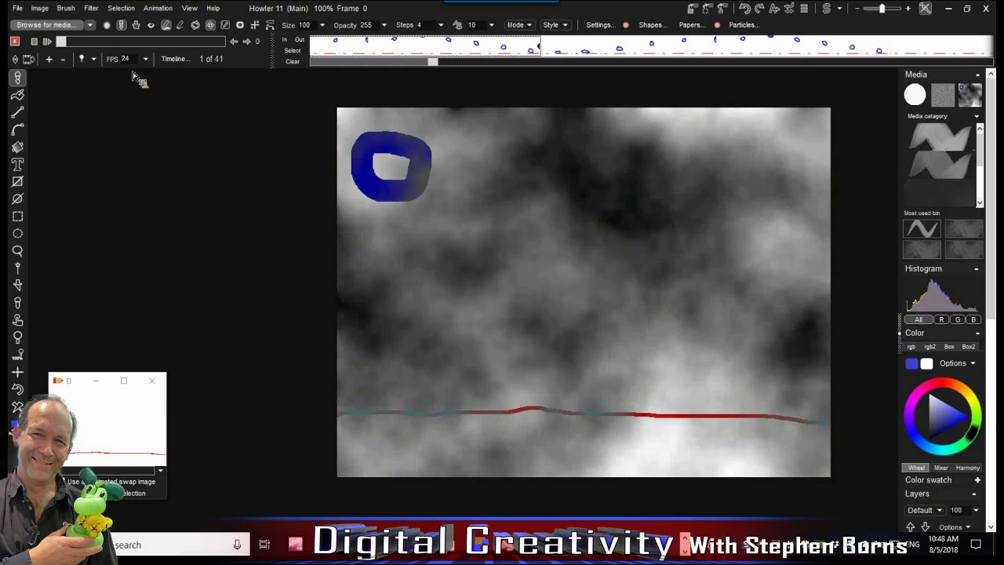
Free the whole animation from memory, keeping the current image on the canvas
click(82, 61)
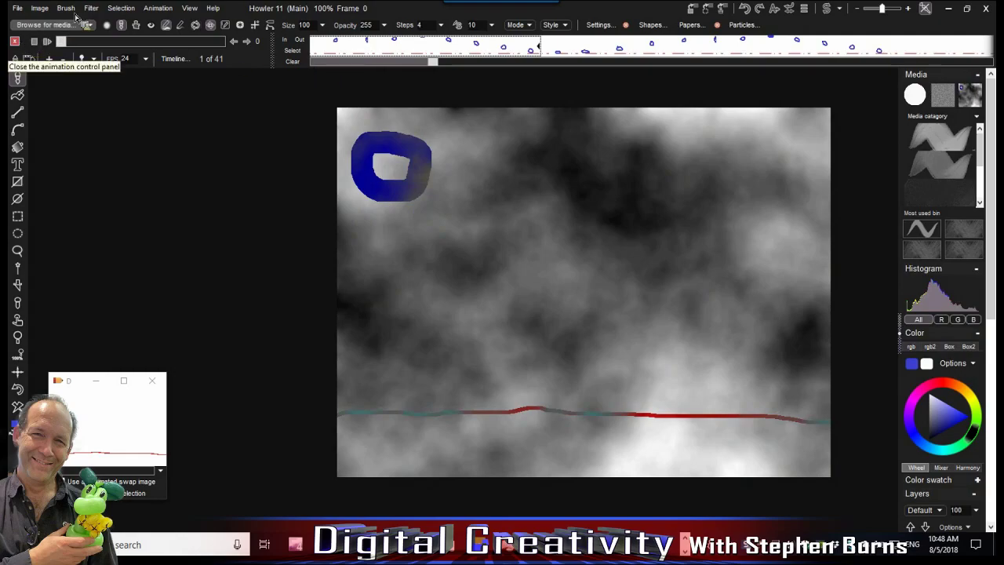
click(157, 9)
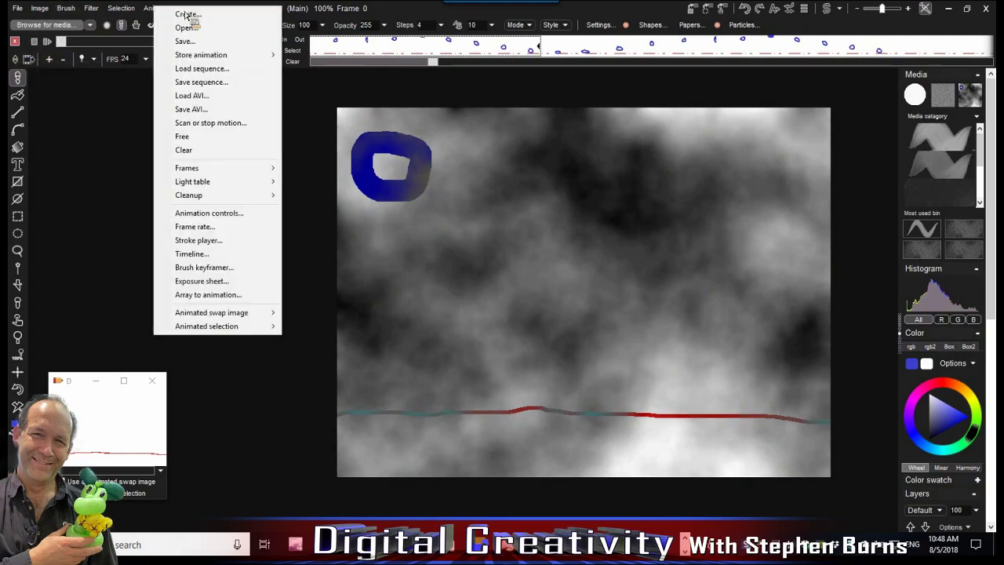
click(205, 138)
click(429, 328)
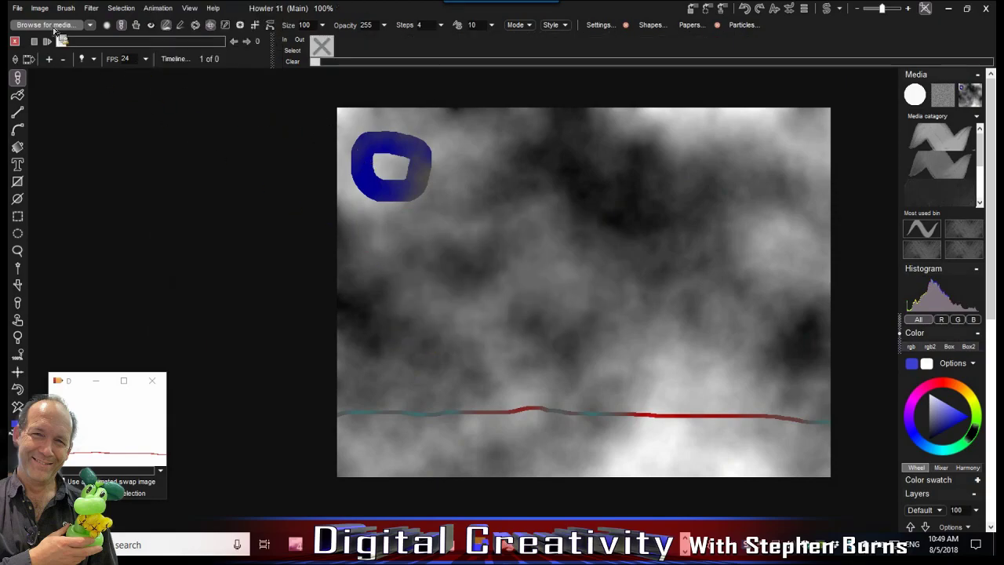
click(92, 9)
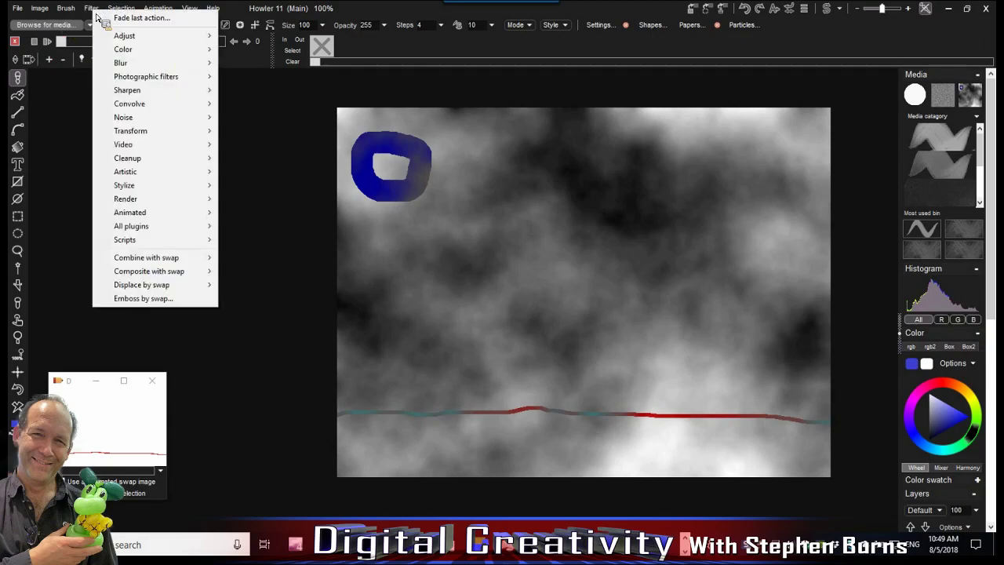
mouse_move(157, 200)
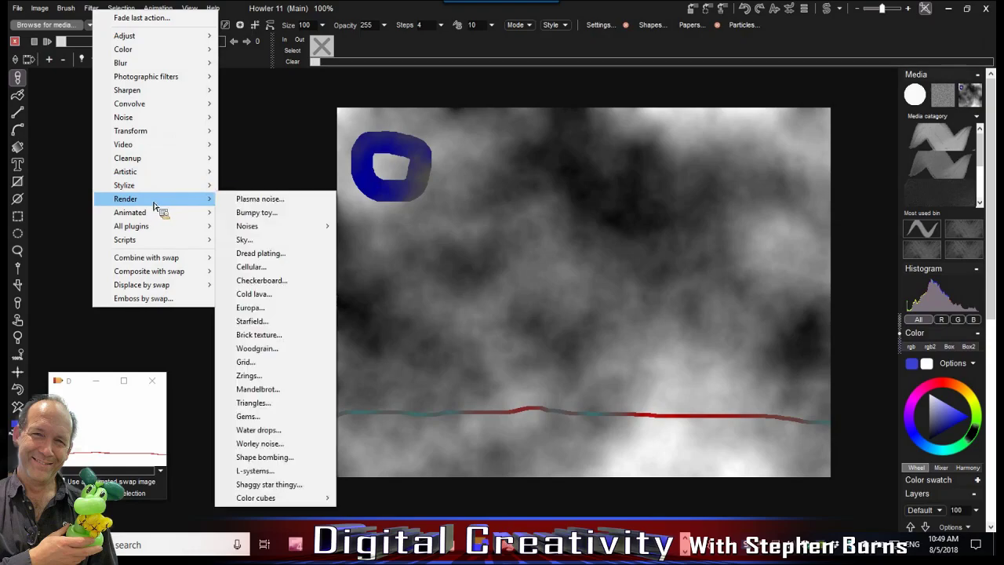
click(259, 198)
drag(475, 156, 249, 153)
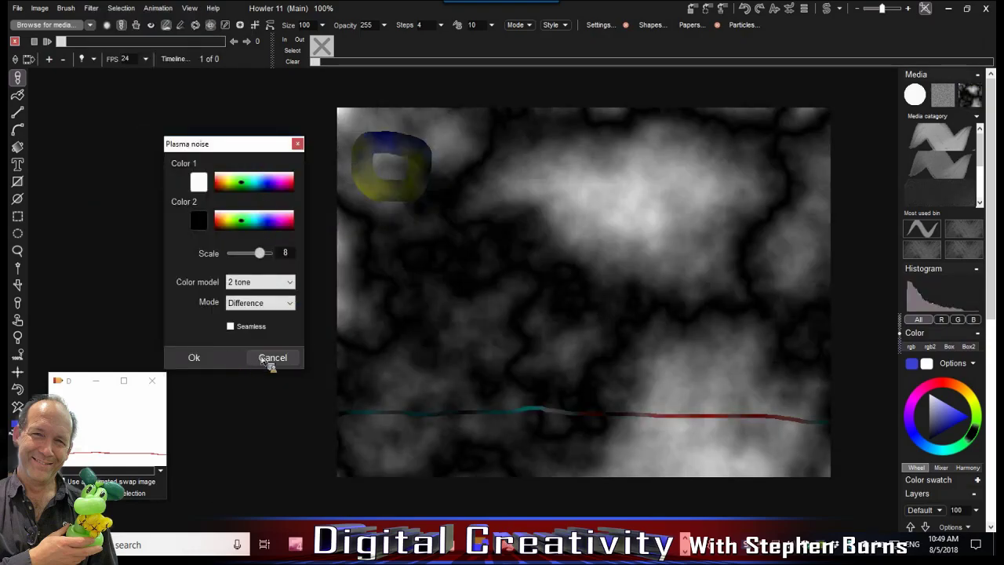
click(271, 359)
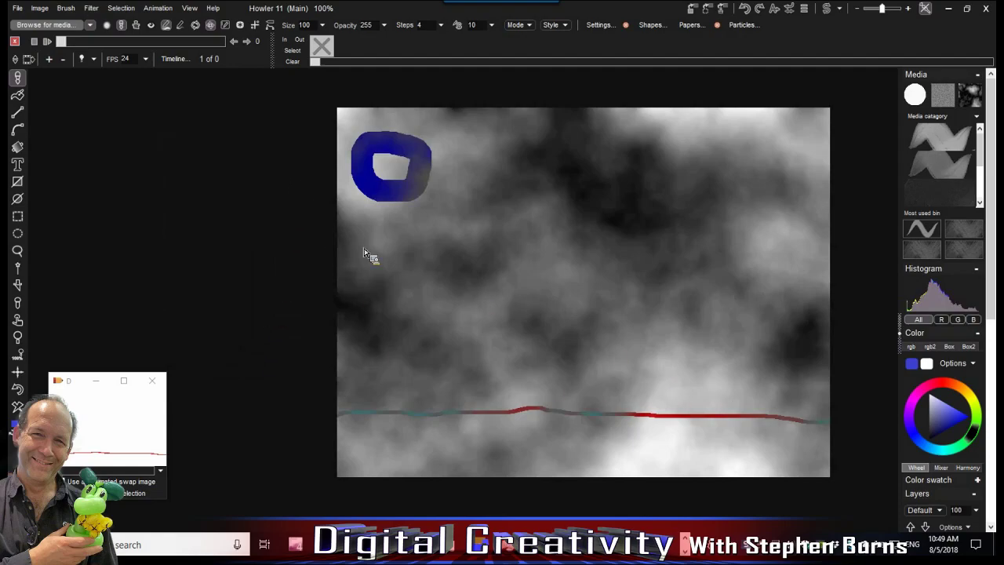
Close the current document, create a new 800 x 600 Super VGA image, and hide the animation controls
click(17, 8)
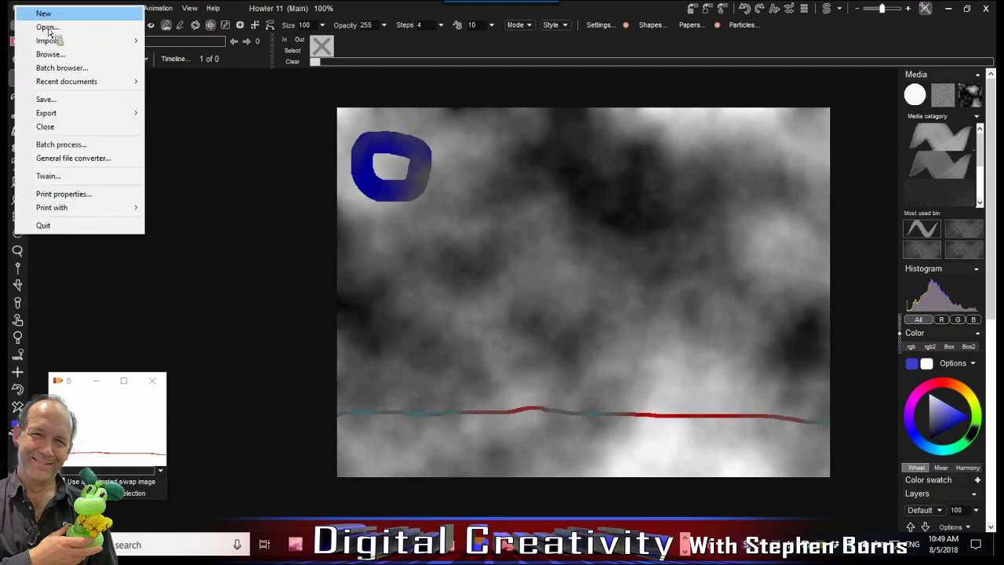
click(43, 14)
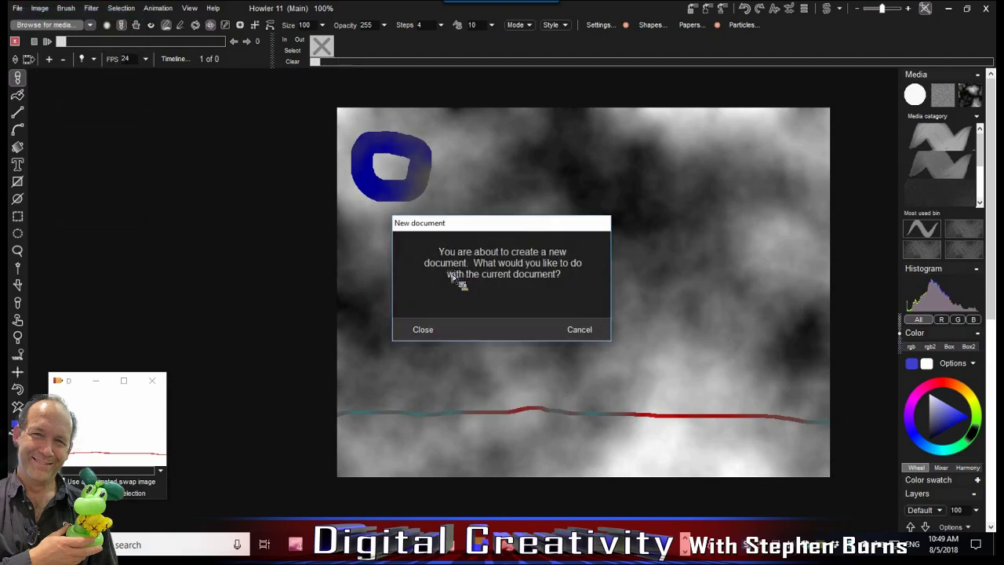
click(438, 332)
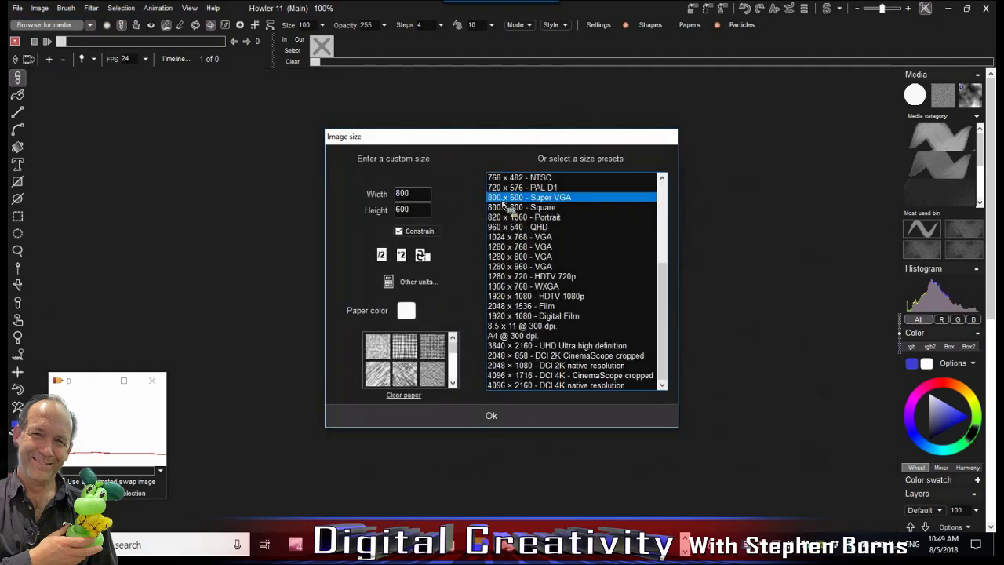
click(491, 418)
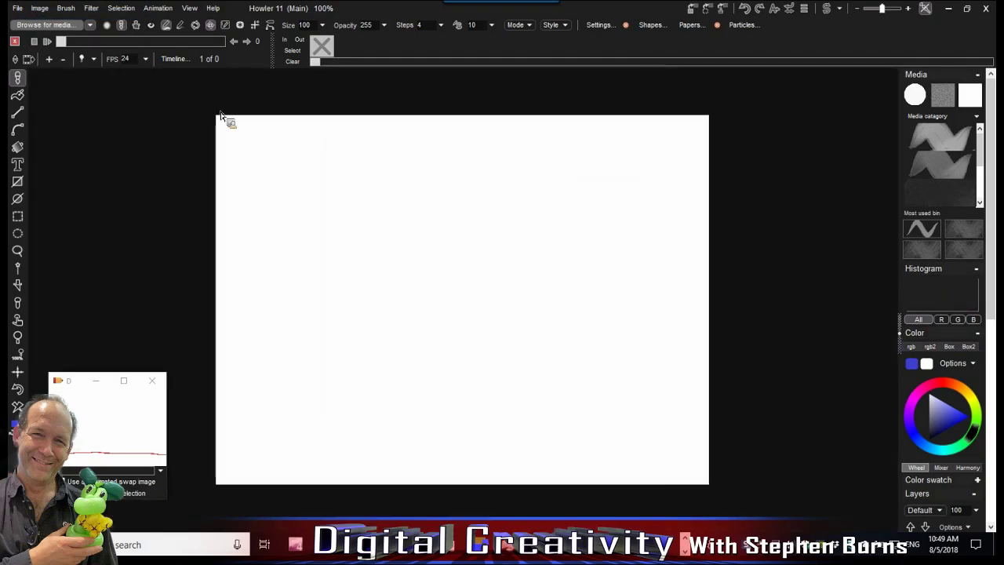
click(14, 41)
Render plasma noise at scale 7 with the 2 tone color model in Difference mode, and store a copy of the image
click(92, 9)
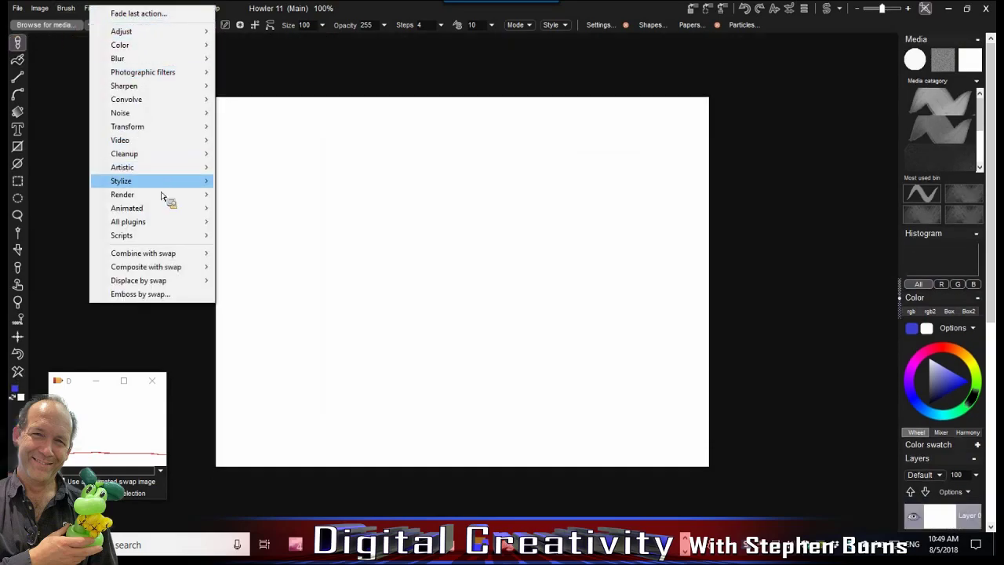
mouse_move(163, 195)
click(243, 195)
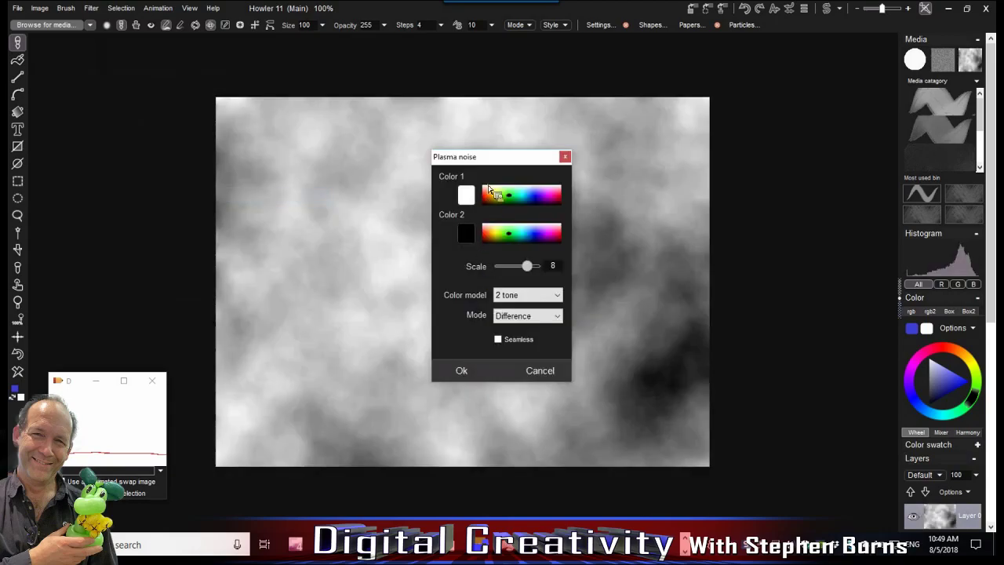
drag(496, 162, 775, 108)
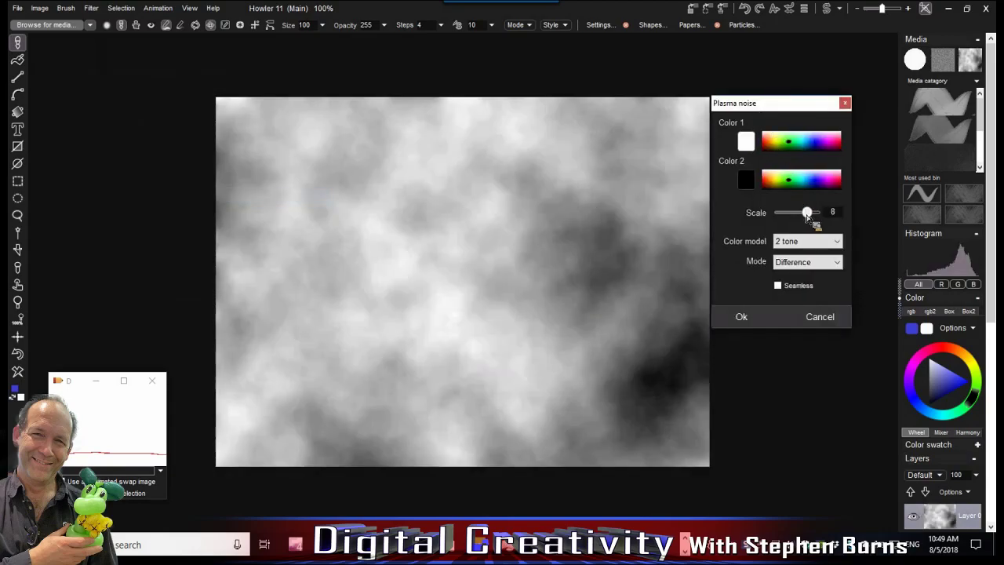
drag(807, 213, 802, 213)
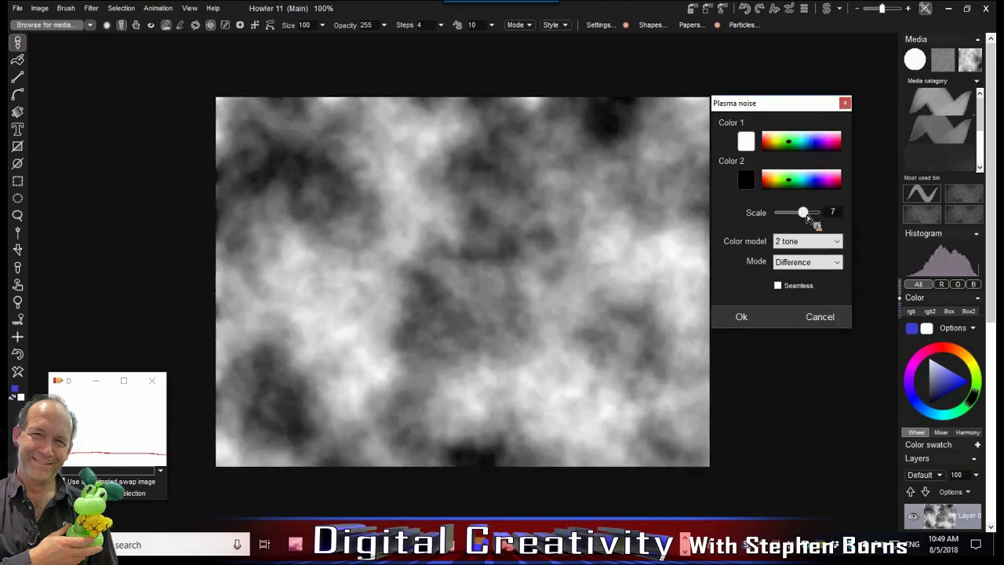
click(741, 319)
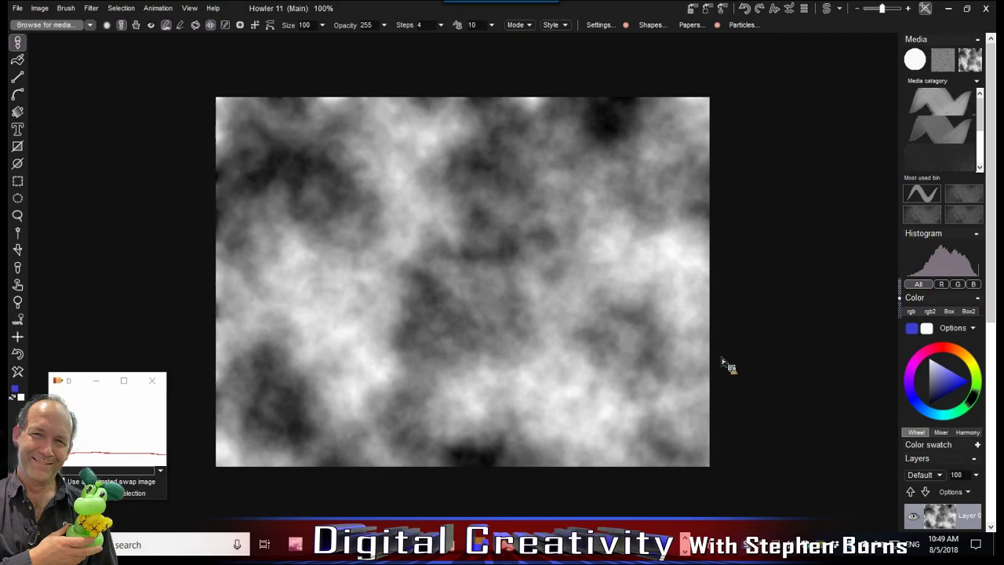
click(695, 14)
drag(140, 290, 81, 139)
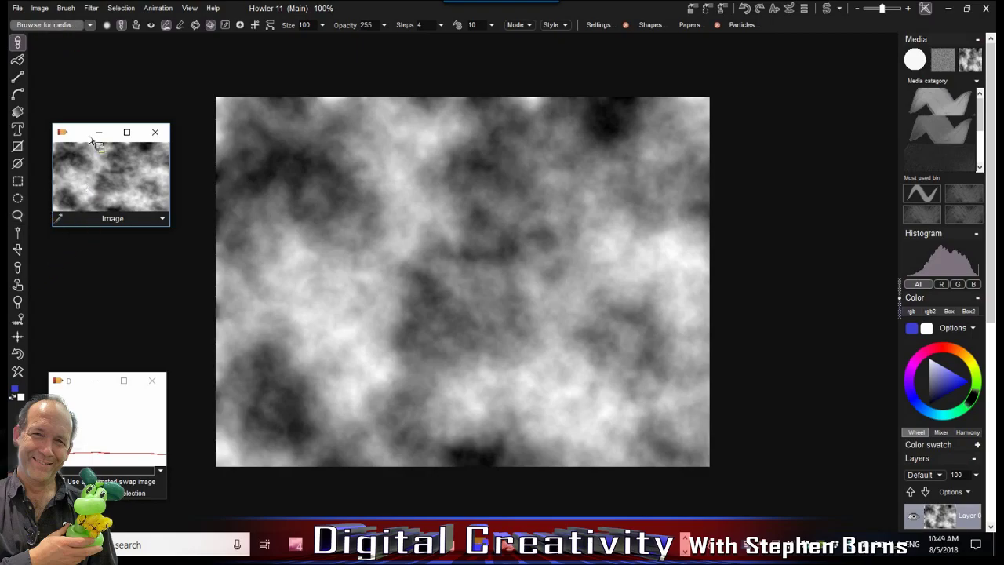
Render a second plasma noise over the image at scale 7, using the 2 tone color model and Less than mode
click(91, 8)
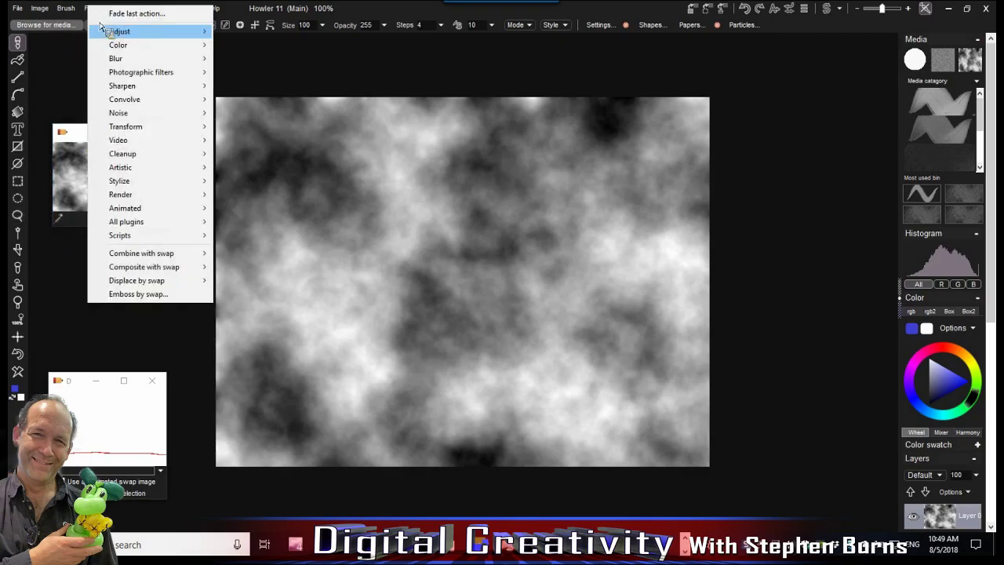
mouse_move(149, 135)
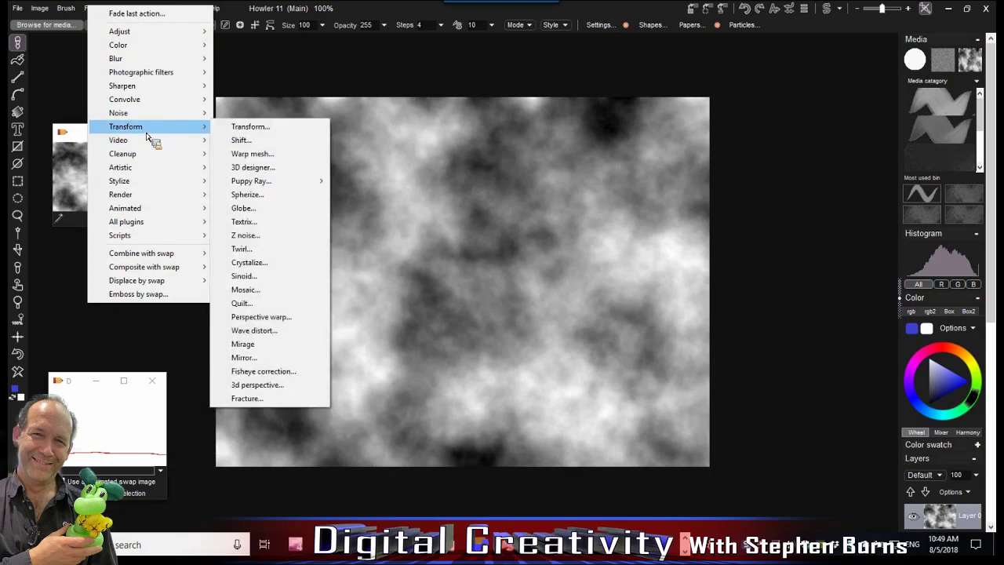
mouse_move(139, 202)
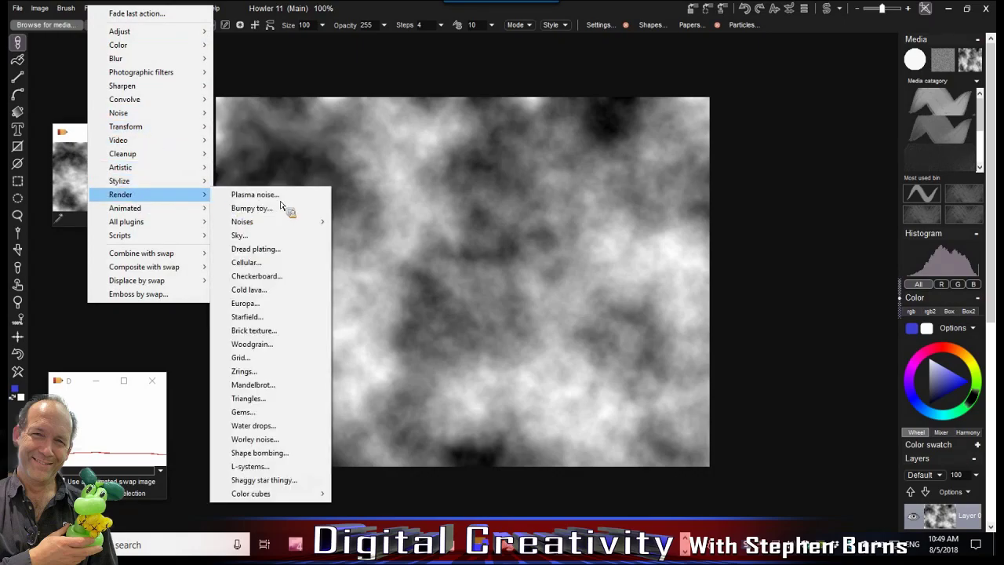
click(291, 197)
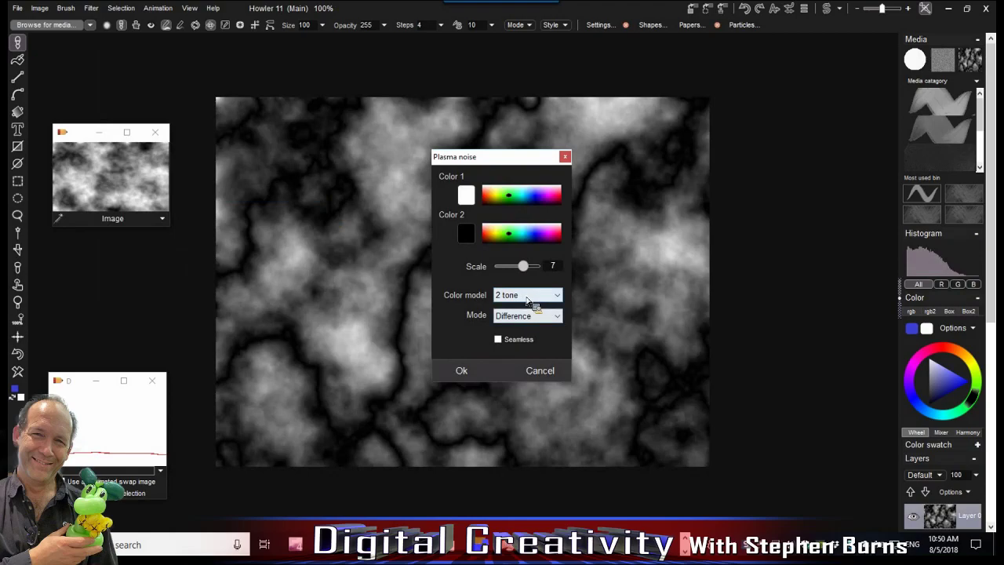
click(528, 298)
click(521, 305)
click(508, 316)
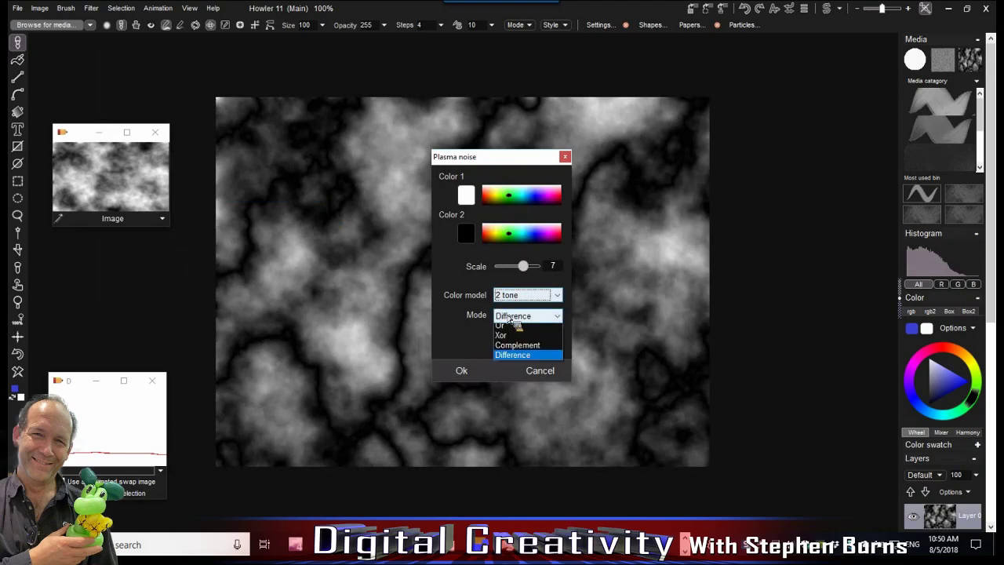
click(517, 399)
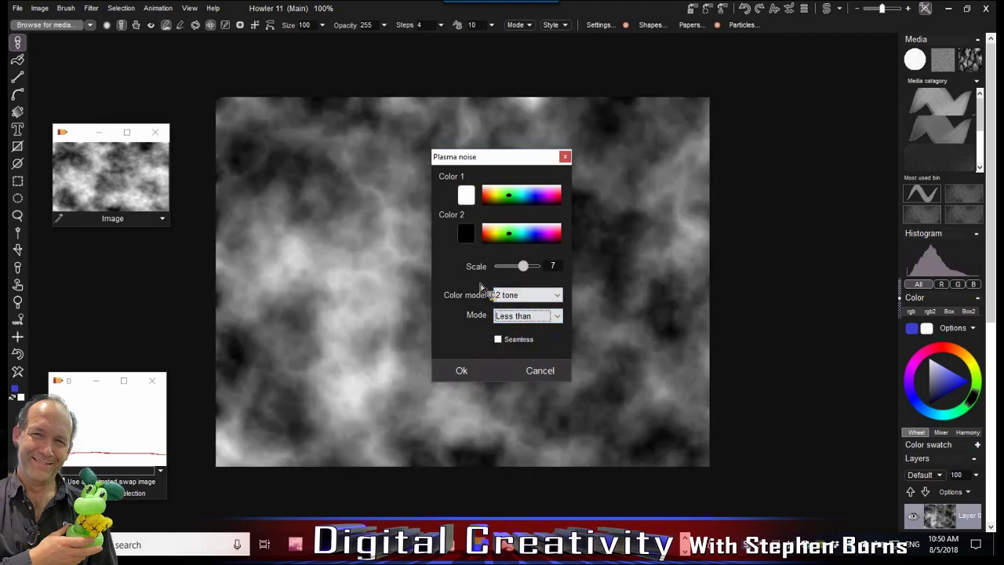
click(463, 371)
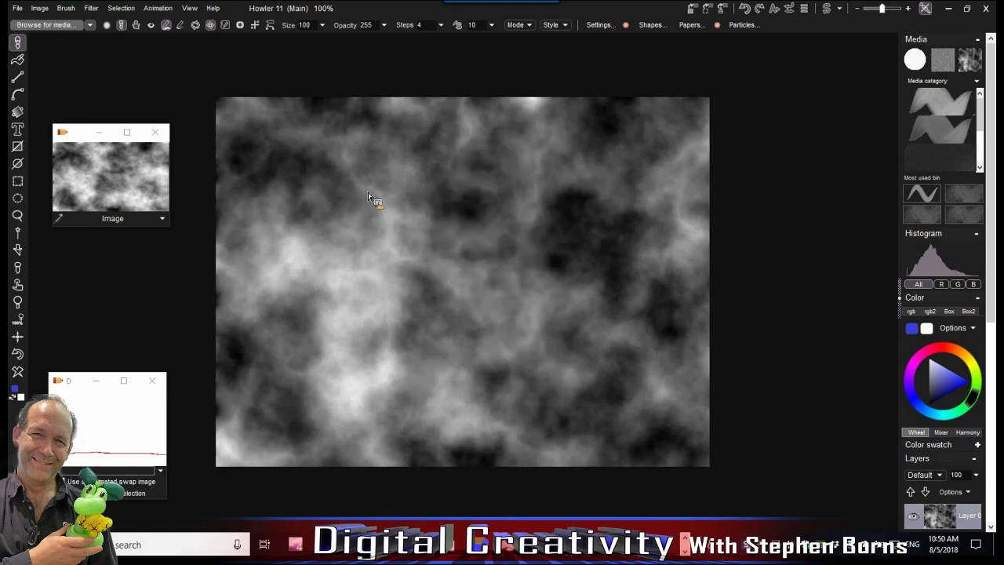
Make the combined plasma image seamless
scroll(373, 235, up, 5)
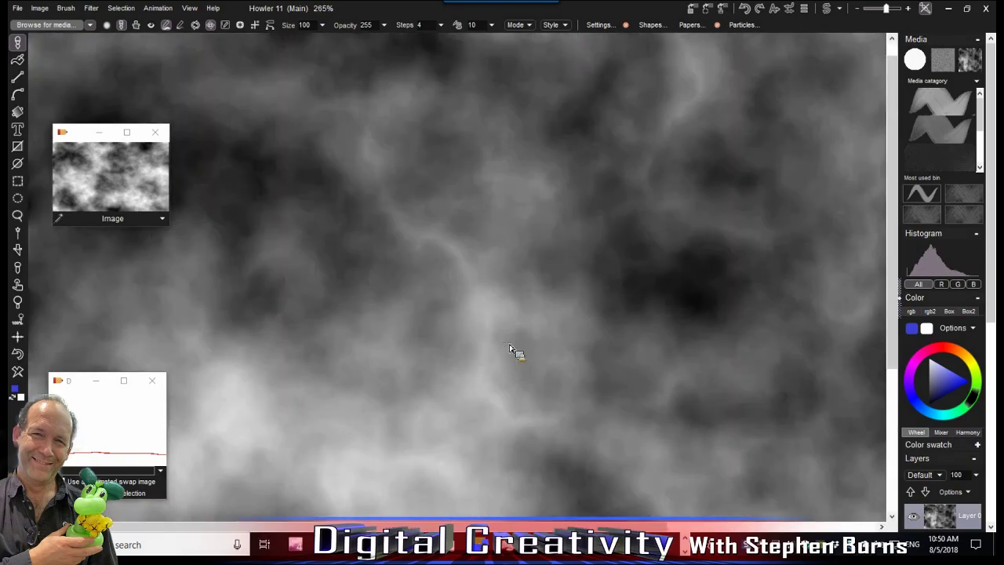
drag(510, 349, 401, 165)
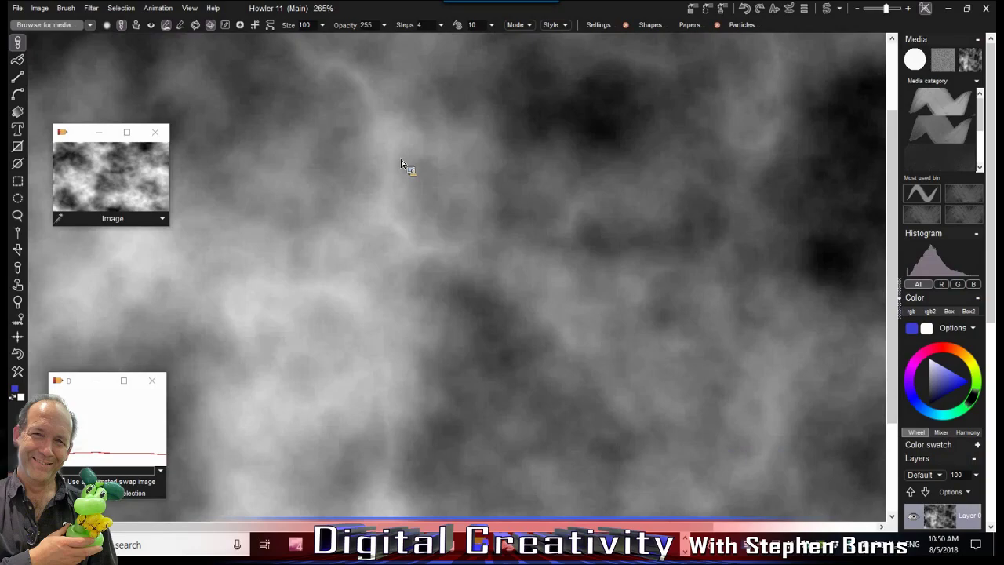
scroll(419, 193, down, 4)
scroll(455, 238, up, 3)
drag(455, 238, 401, 185)
scroll(403, 188, down, 2)
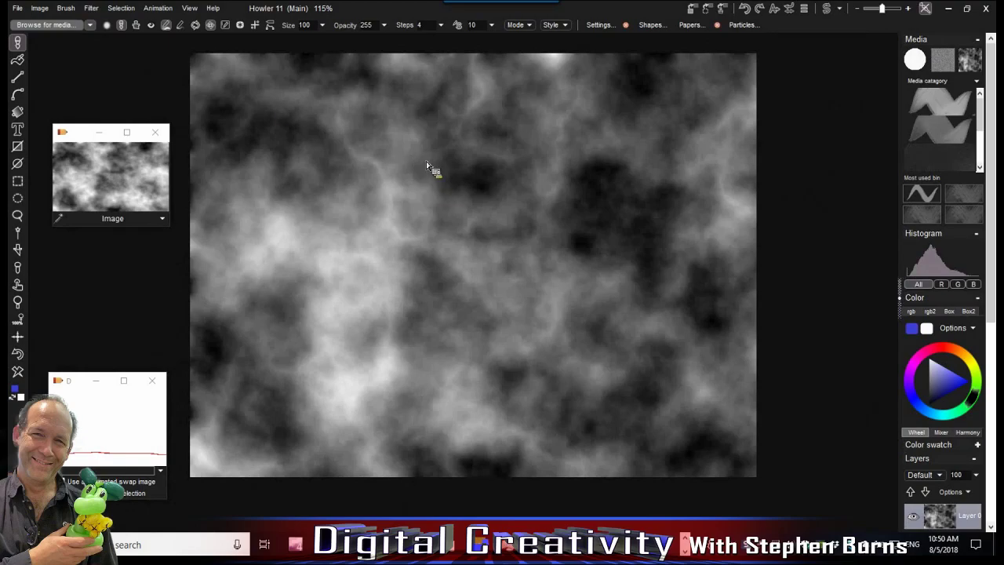
click(39, 8)
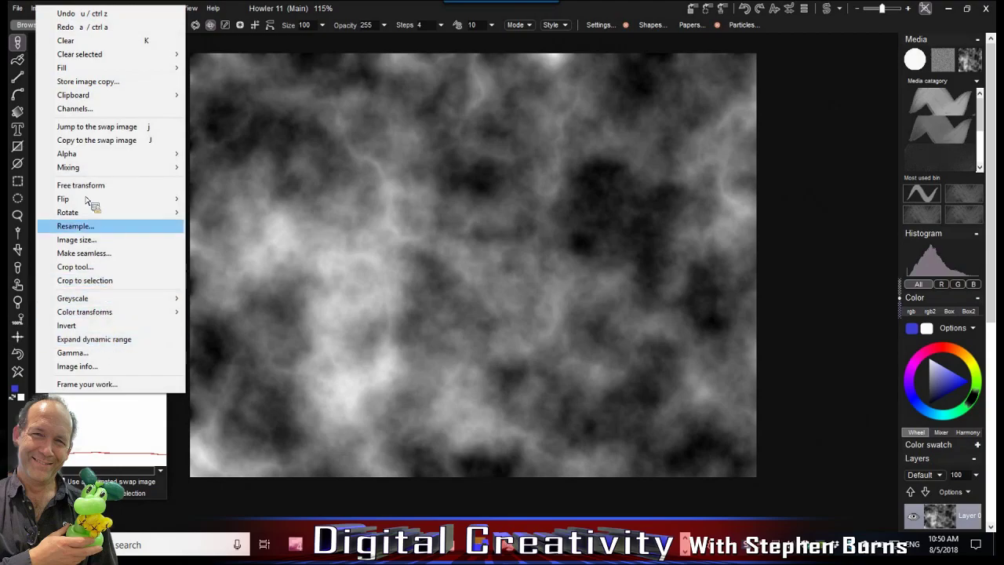
click(85, 253)
click(359, 363)
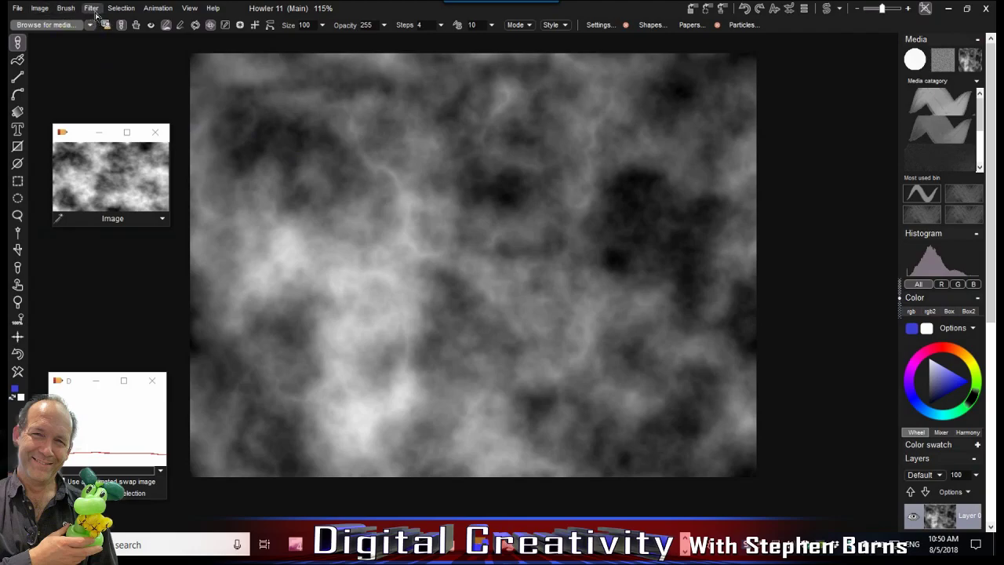
Store a copy of the seamless plasma image and close the two older floating image windows
click(701, 11)
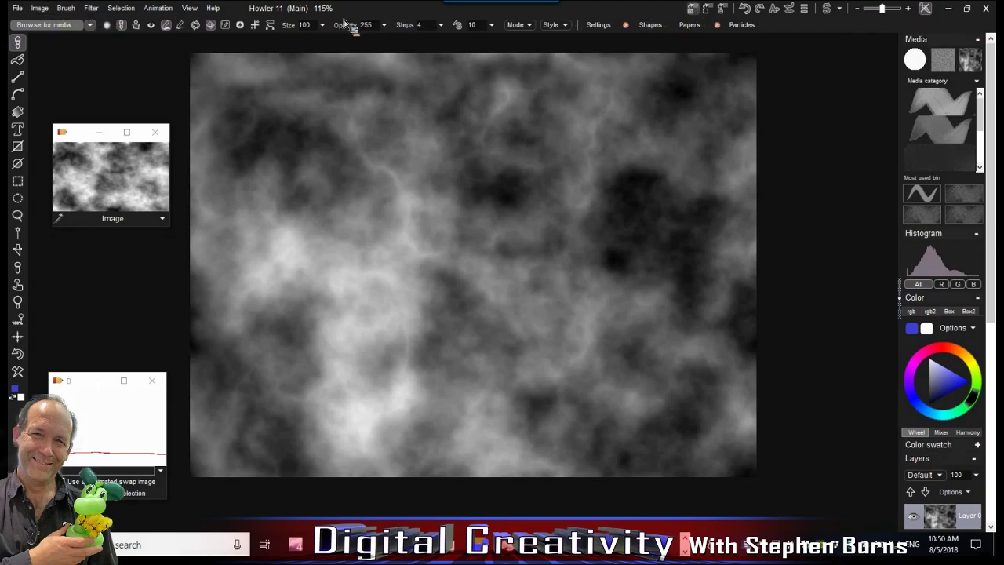
click(156, 131)
drag(79, 396, 77, 112)
click(152, 102)
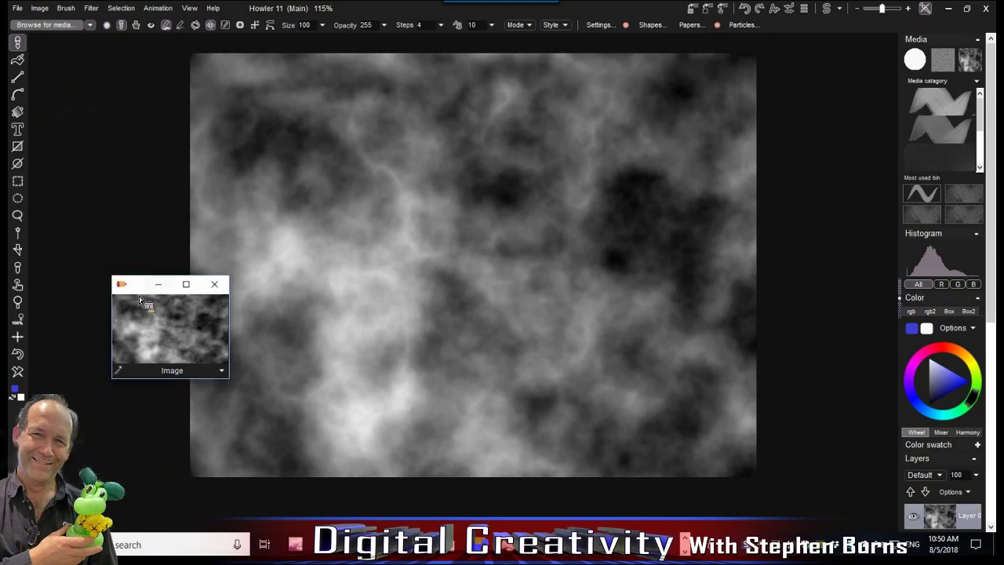
Apply the Erosion filter to the plasma image and store a copy of the resulting vein pattern
click(91, 8)
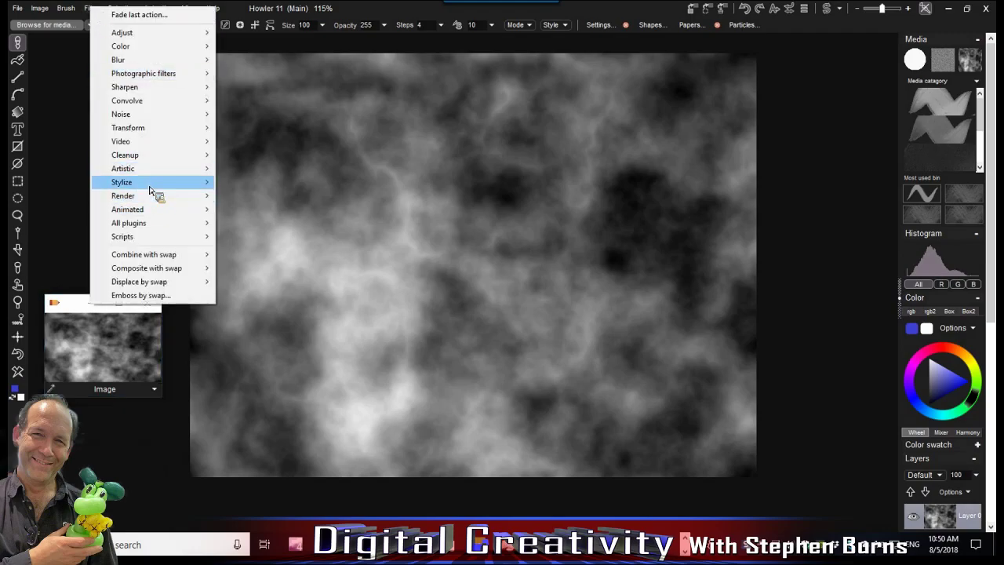
mouse_move(149, 187)
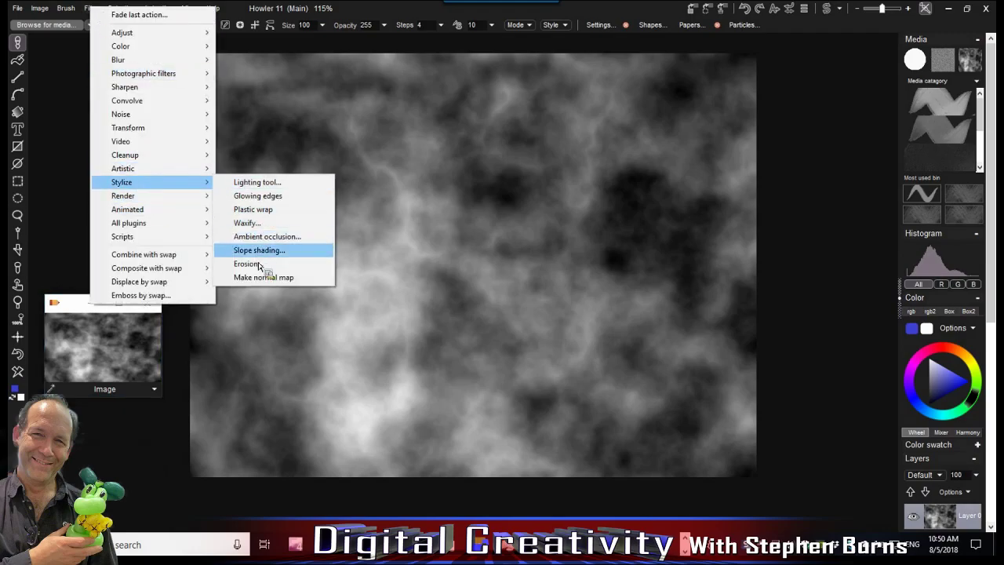
click(454, 263)
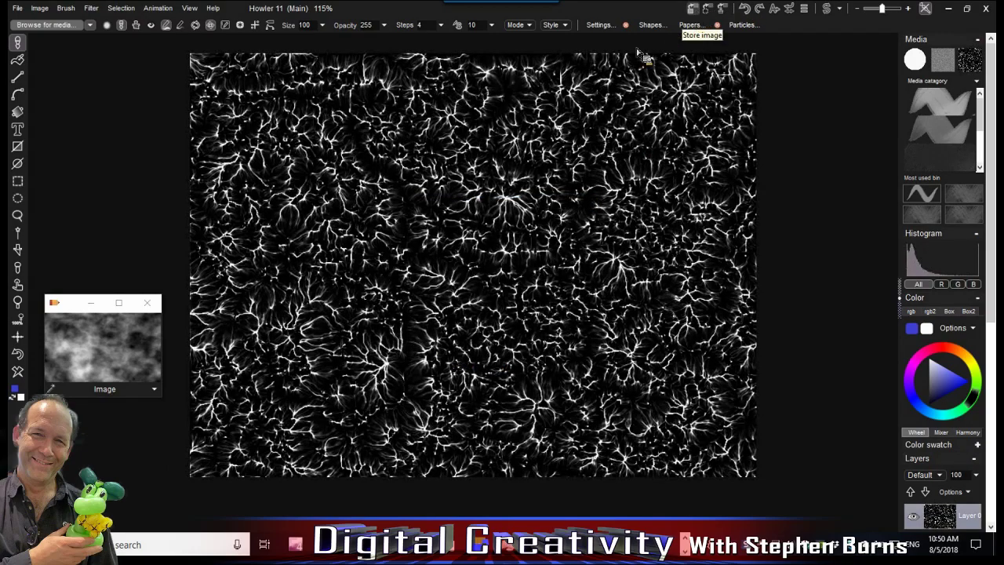
click(694, 11)
drag(138, 291, 77, 166)
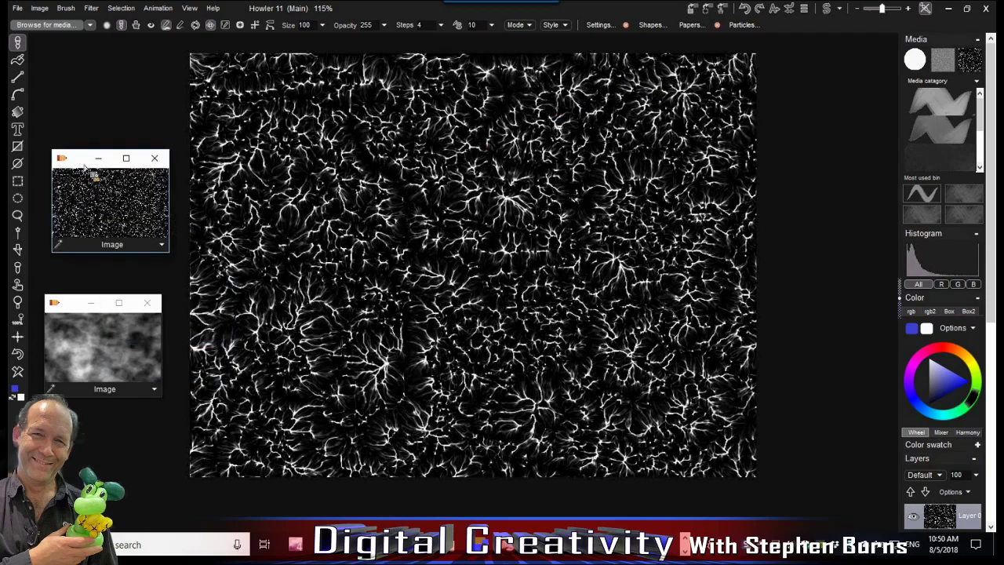
Restore the stored seamless plasma to the canvas and combine the stored vein pattern with it using Subtract
click(110, 350)
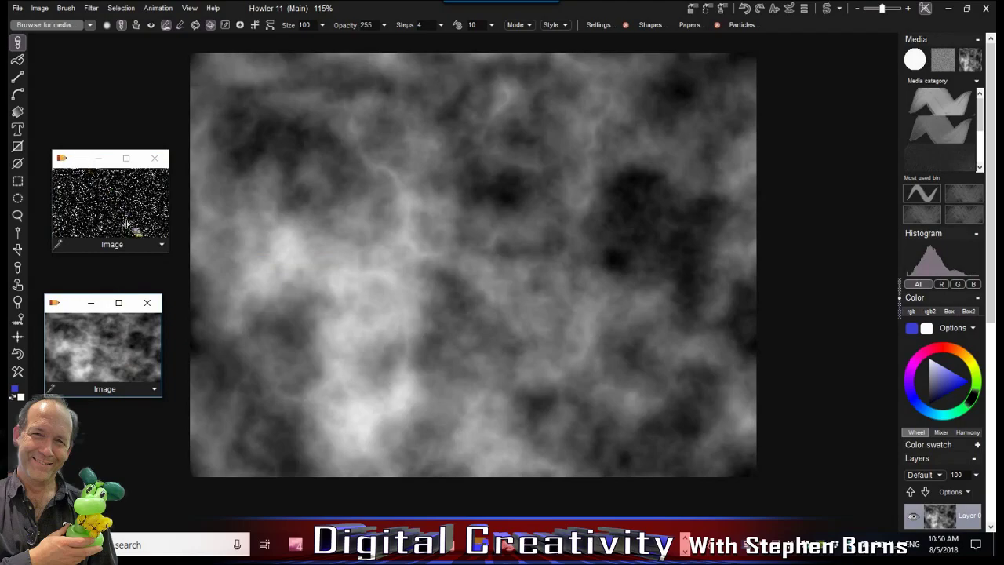
click(164, 248)
click(164, 248)
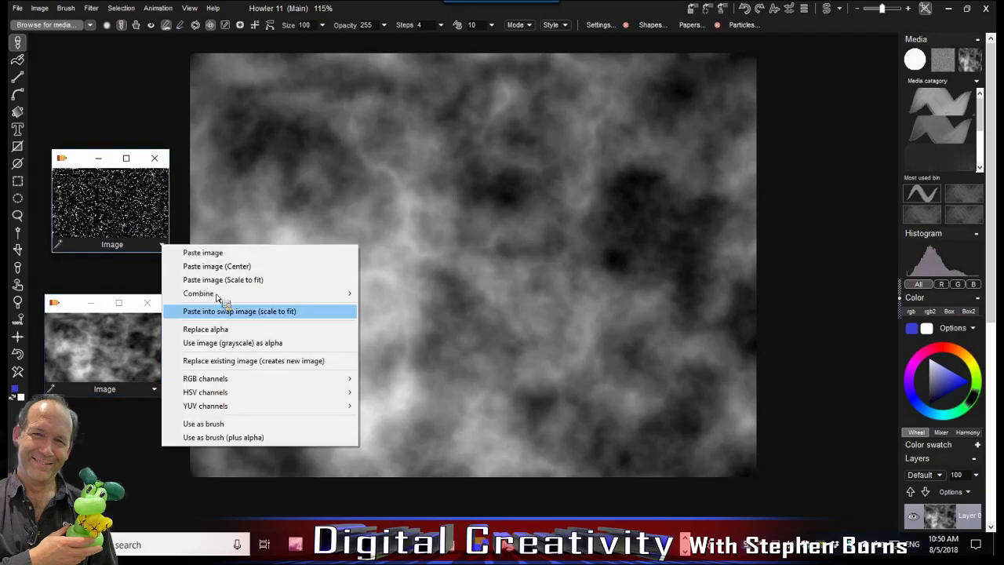
mouse_move(307, 299)
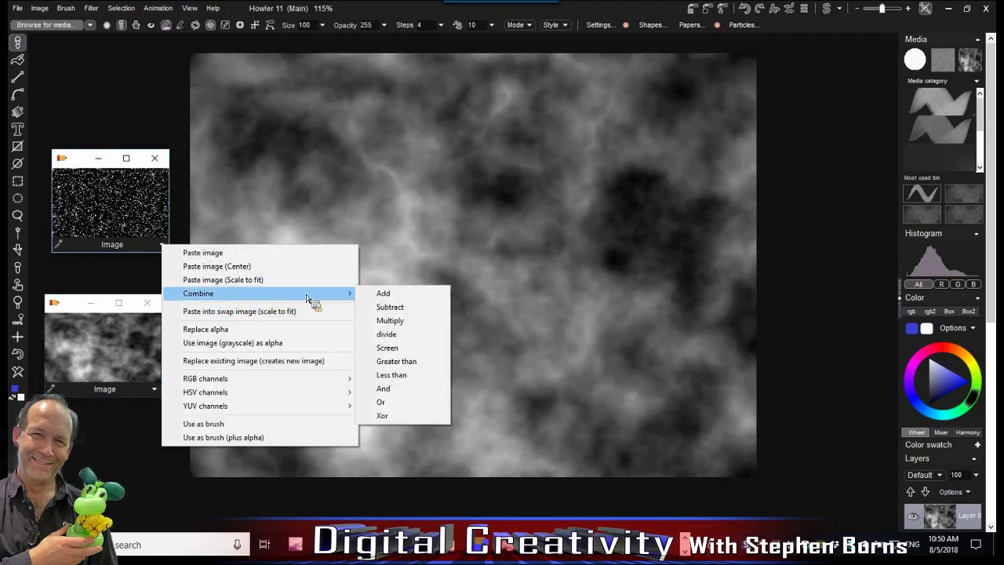
click(410, 311)
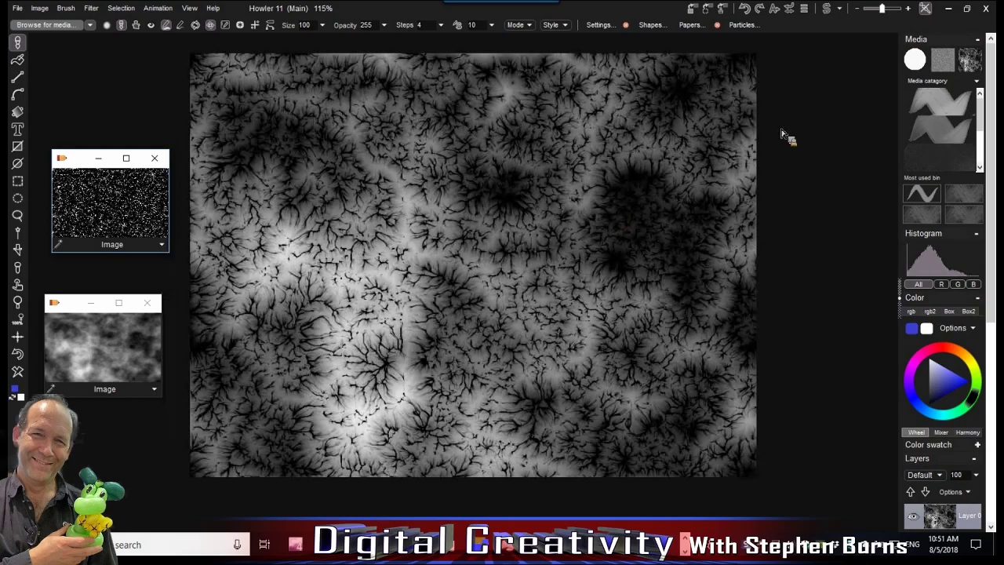
Fade the subtraction to soften the dark veins, and store a copy of the faded image
click(791, 10)
drag(833, 46, 746, 60)
click(650, 18)
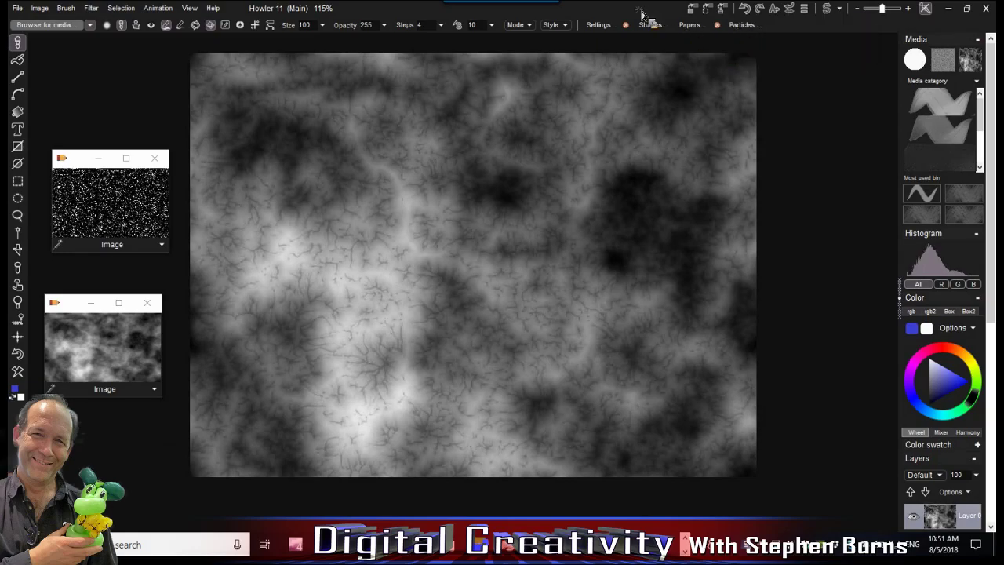
click(695, 10)
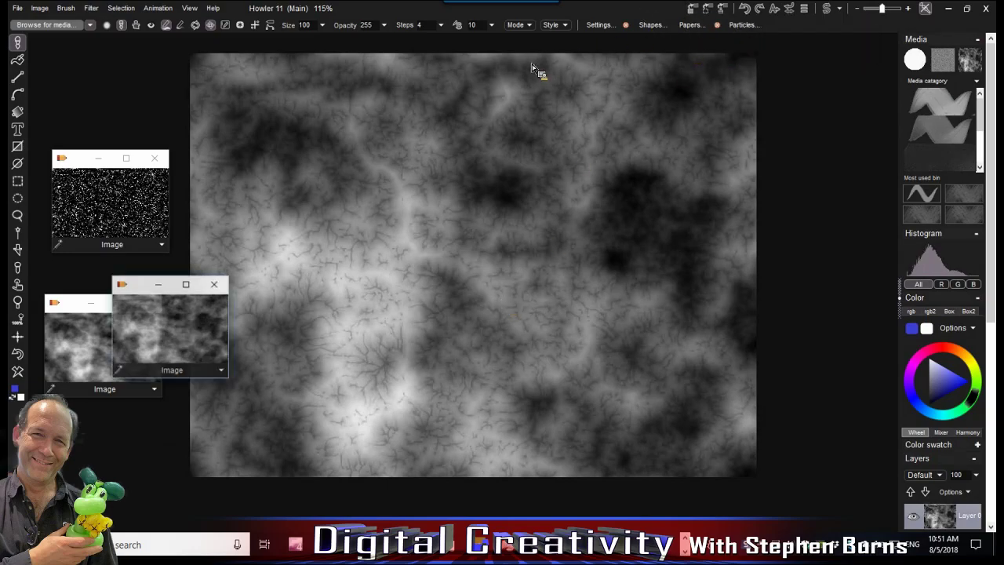
drag(126, 296, 79, 338)
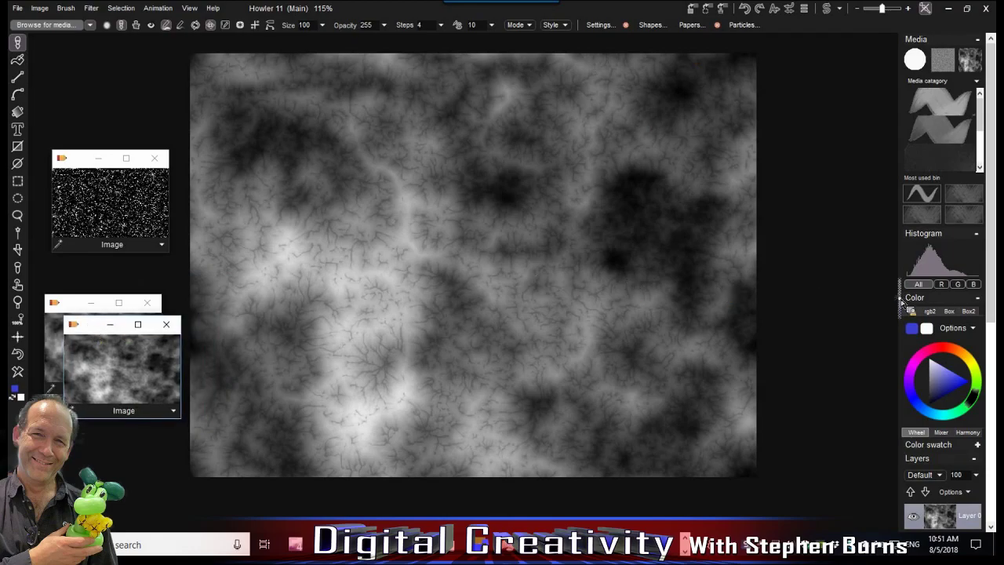
Hide the side panels, open the faded vein image in Puppy Ray GPU, and place its window clear of the rendered landscape
key(Tab)
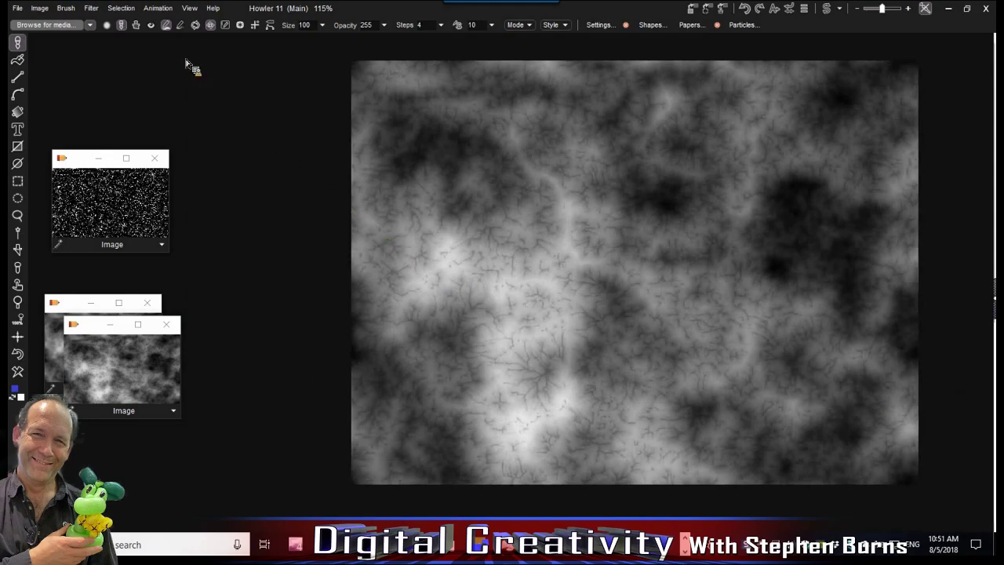
click(91, 9)
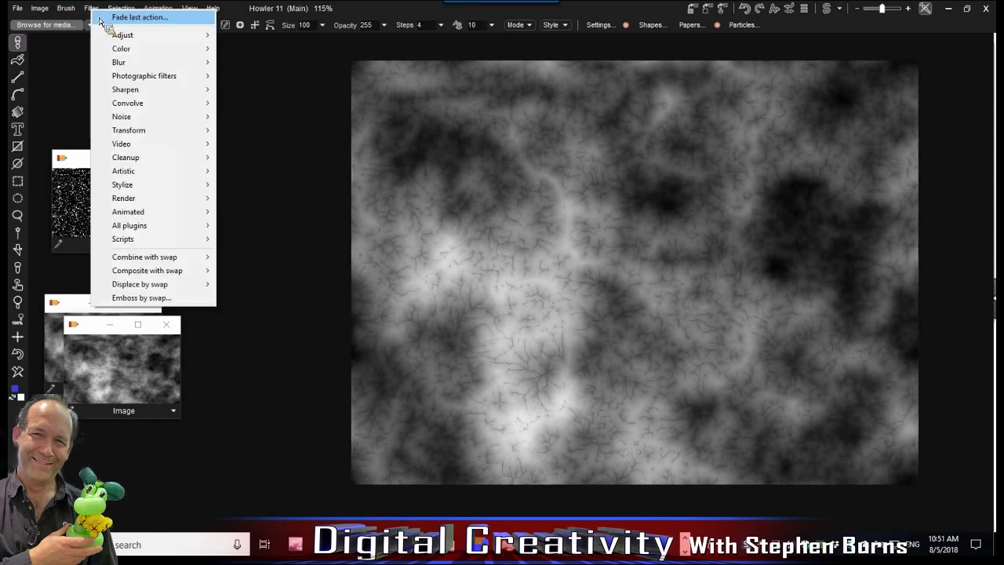
mouse_move(149, 79)
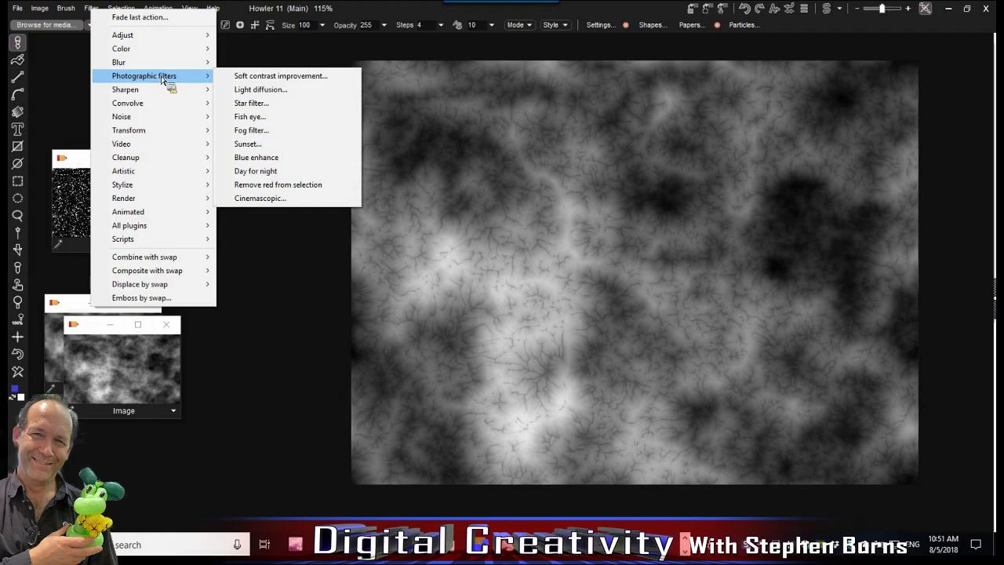
mouse_move(157, 130)
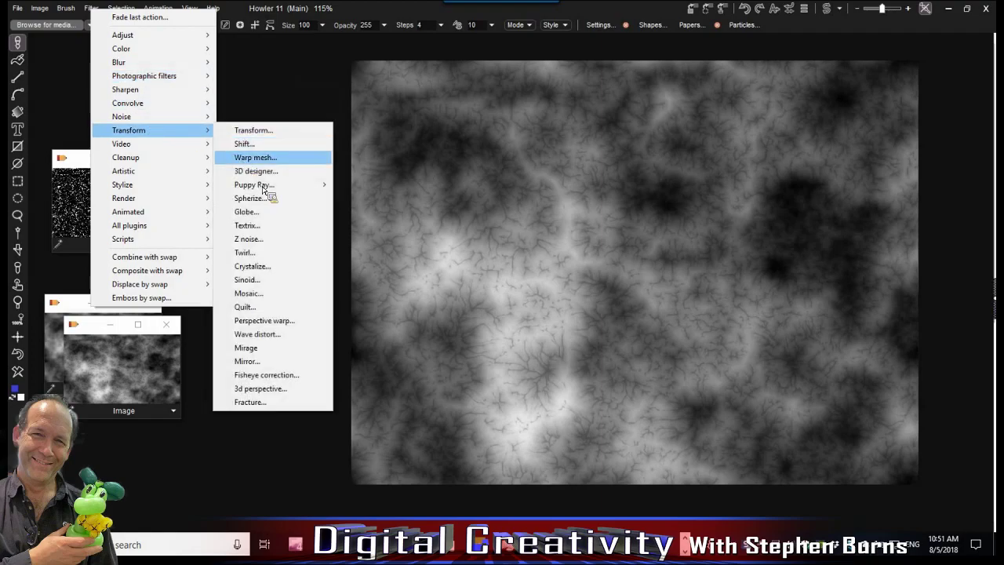
mouse_move(317, 186)
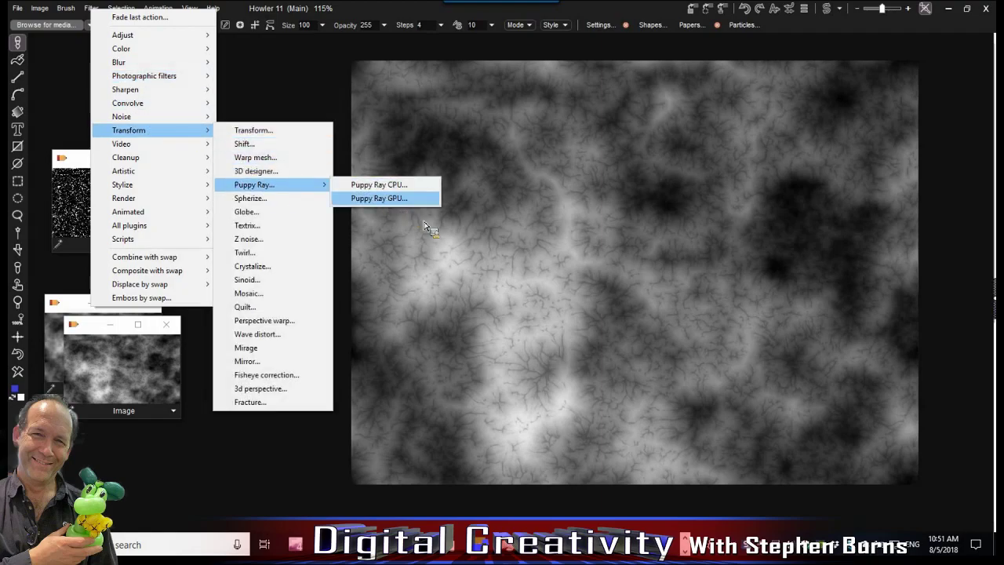
click(394, 199)
drag(309, 115, 131, 97)
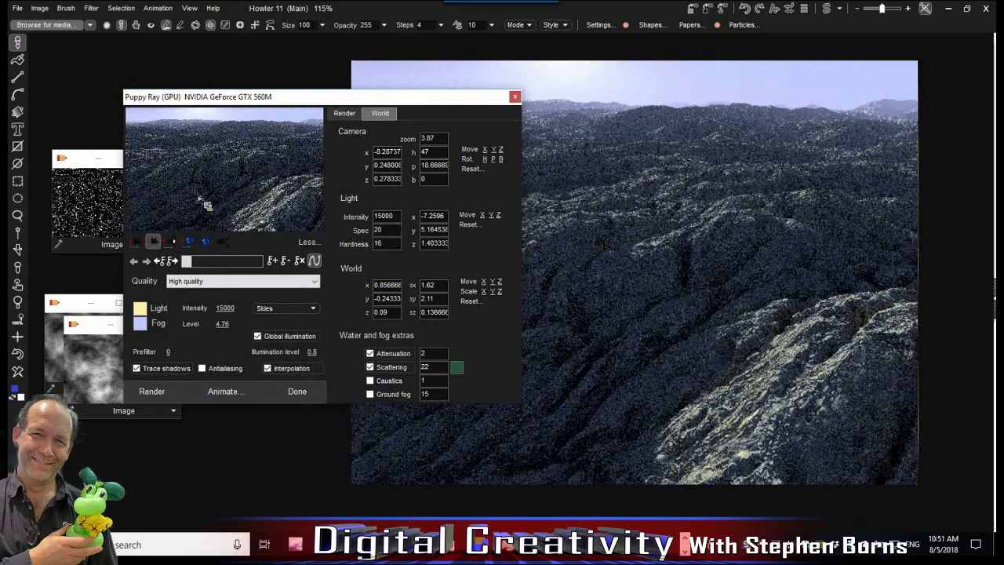
Rotate the terrain camera to heading 125 and pitch about 22.83, and adjust the world position along z
mouse_move(468, 159)
mouse_down()
mouse_move(463, 149)
mouse_move(474, 156)
mouse_up()
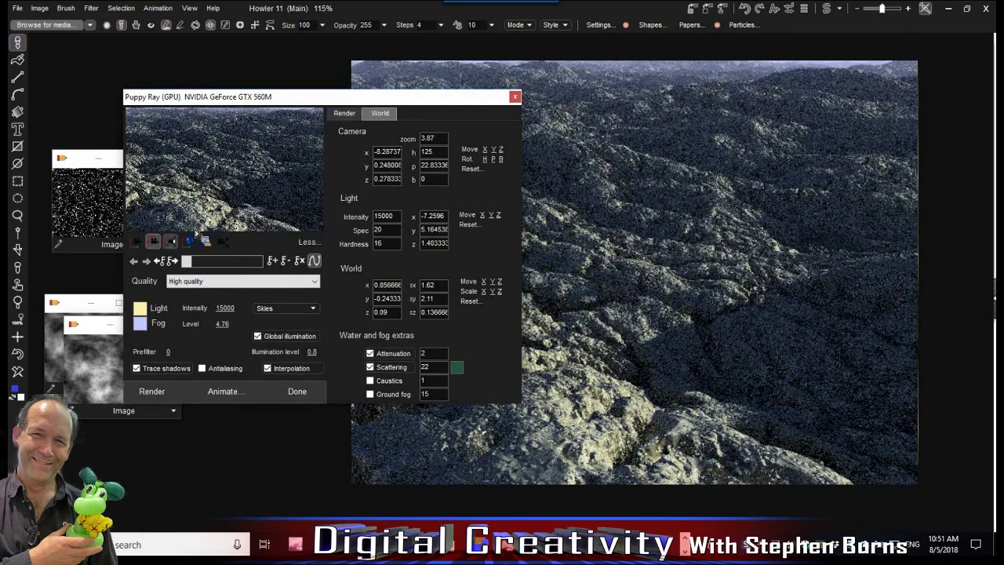
drag(222, 174, 225, 148)
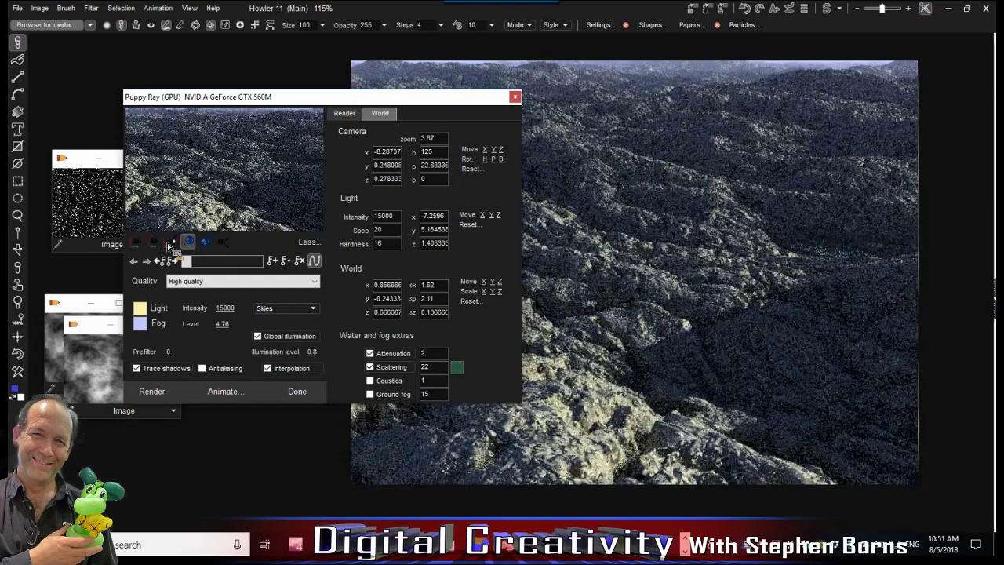
Set the water plane to None in the terrain's render settings
click(353, 115)
click(409, 170)
click(410, 169)
click(408, 180)
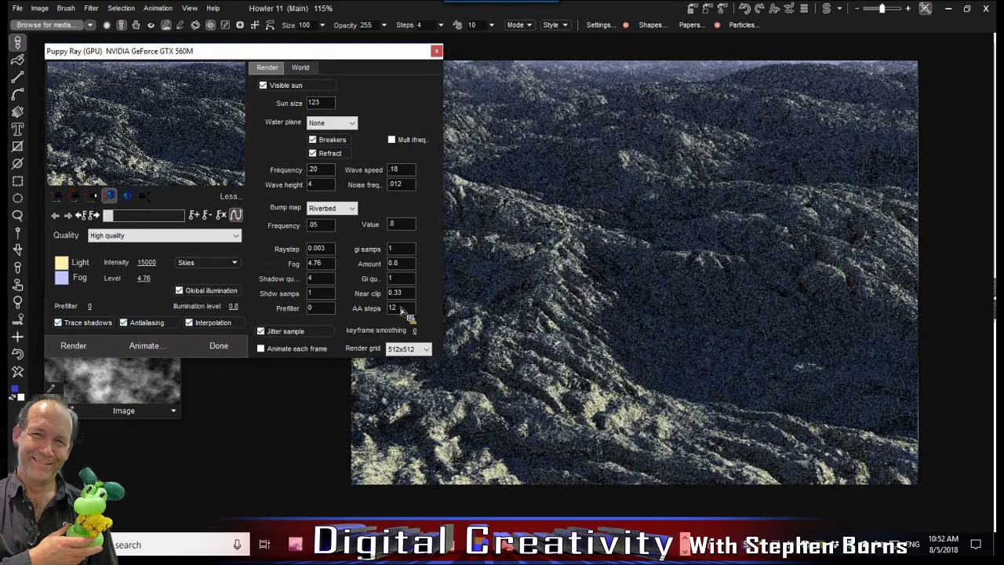
Adjust the terrain preview and turn off antialiasing and shadow tracing for it
drag(409, 309, 376, 313)
click(161, 126)
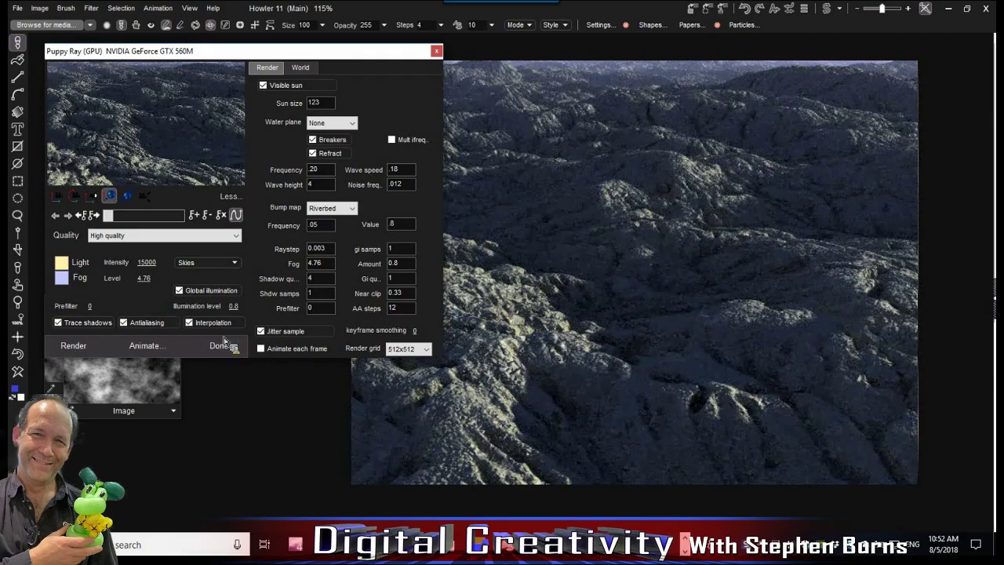
click(147, 323)
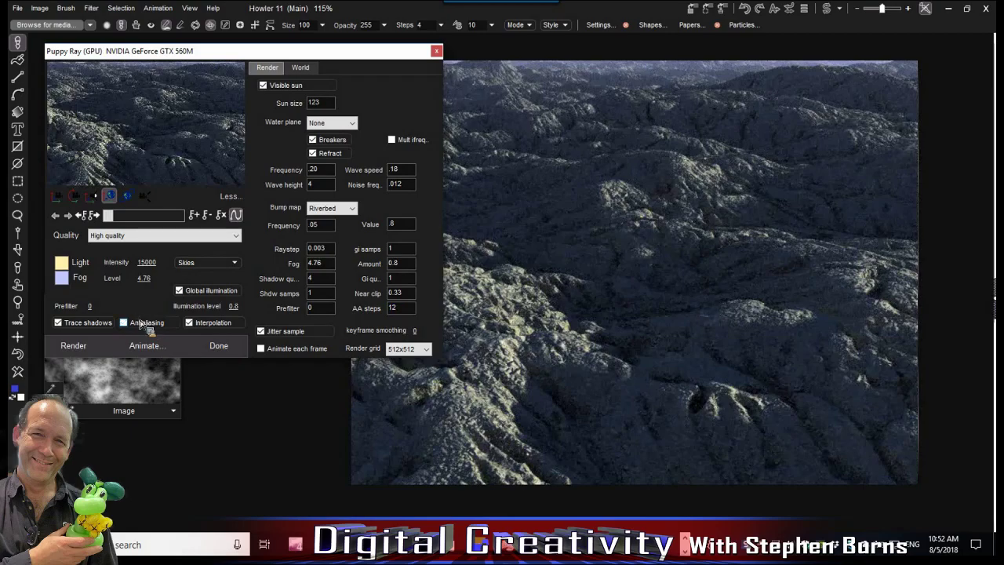
click(79, 323)
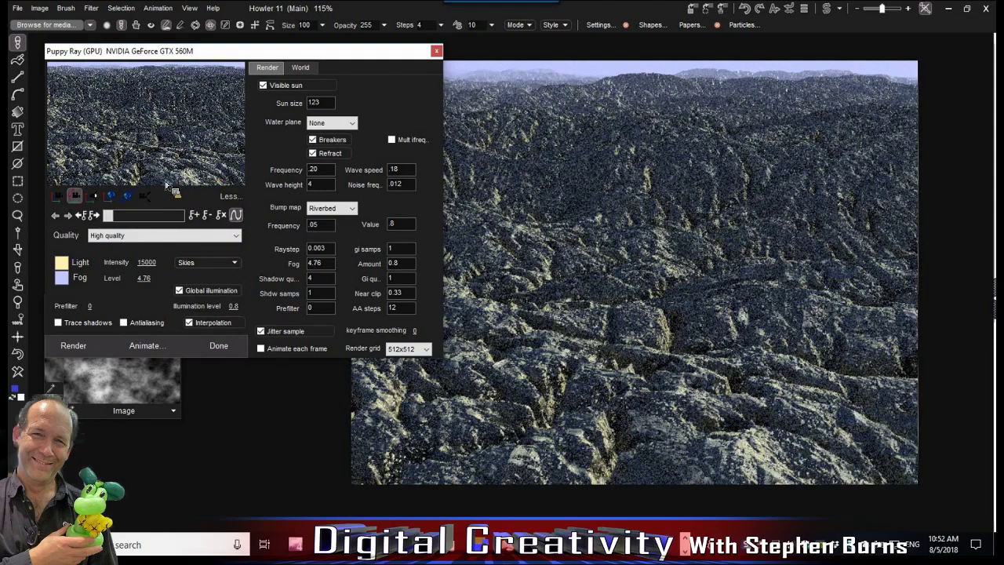
Set the water plane to Value noise and adjust the terrain view so that water fills the valleys between the rocks
click(331, 124)
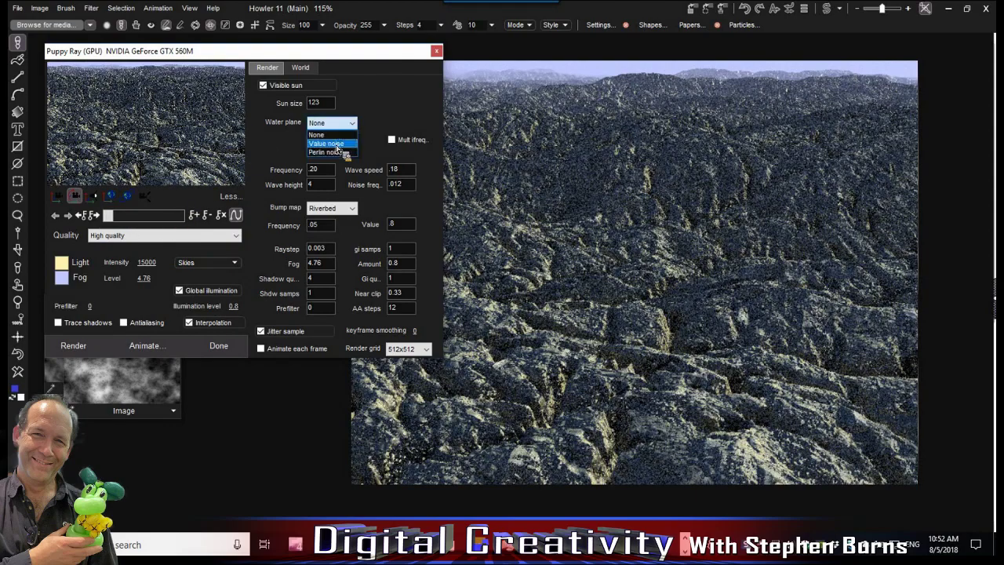
click(336, 145)
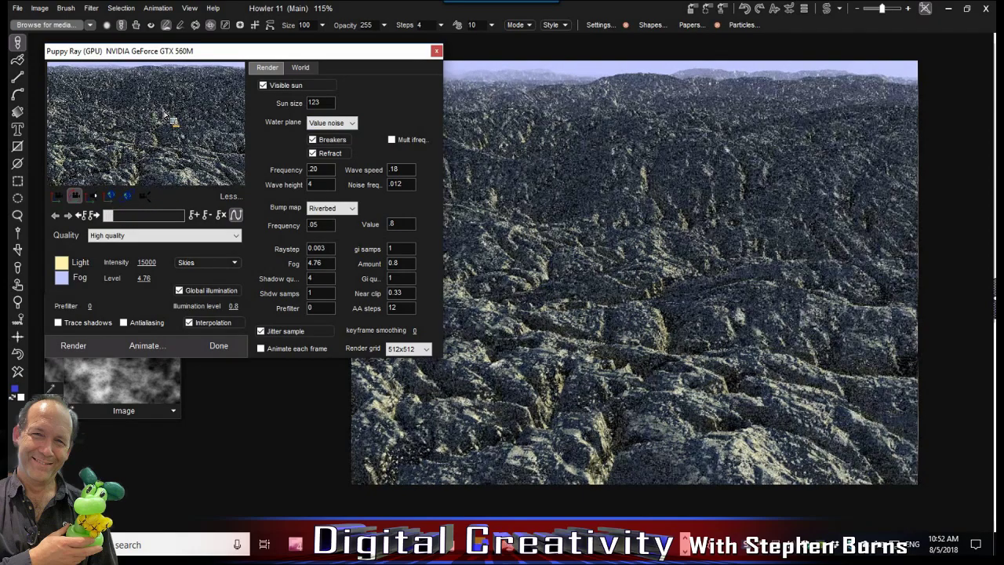
drag(164, 116, 166, 123)
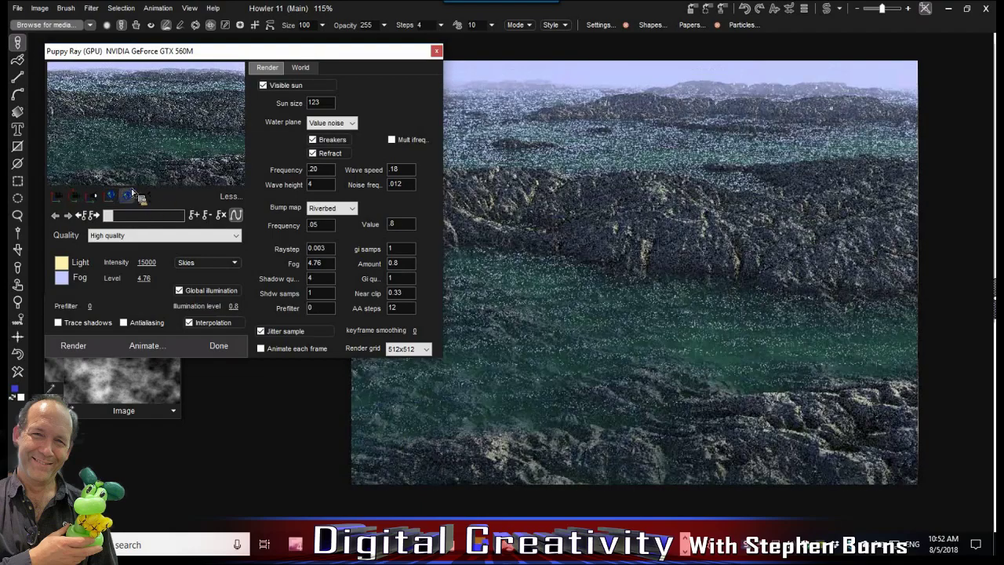
drag(154, 152, 156, 145)
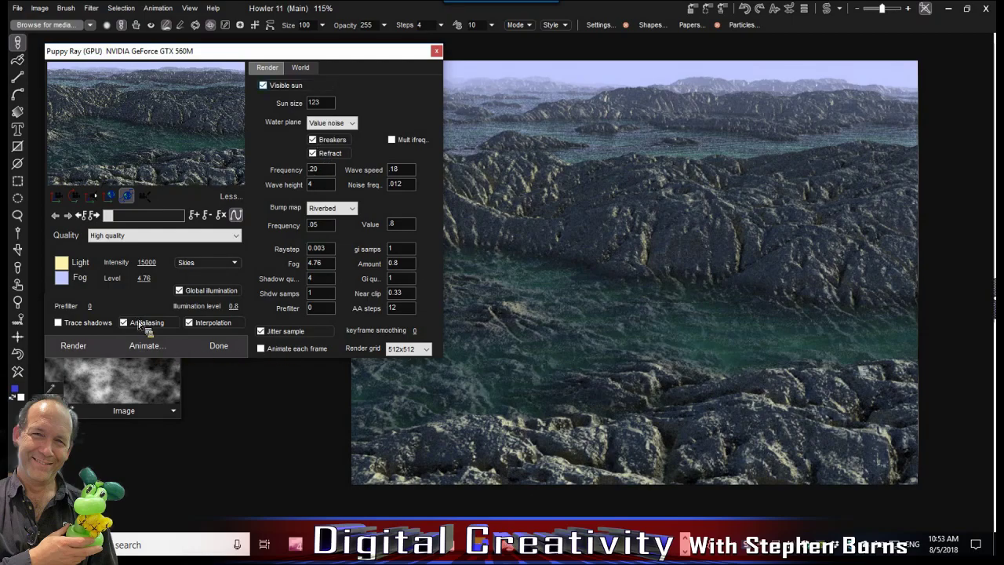
Turn on Trace shadows for the terrain render
click(76, 327)
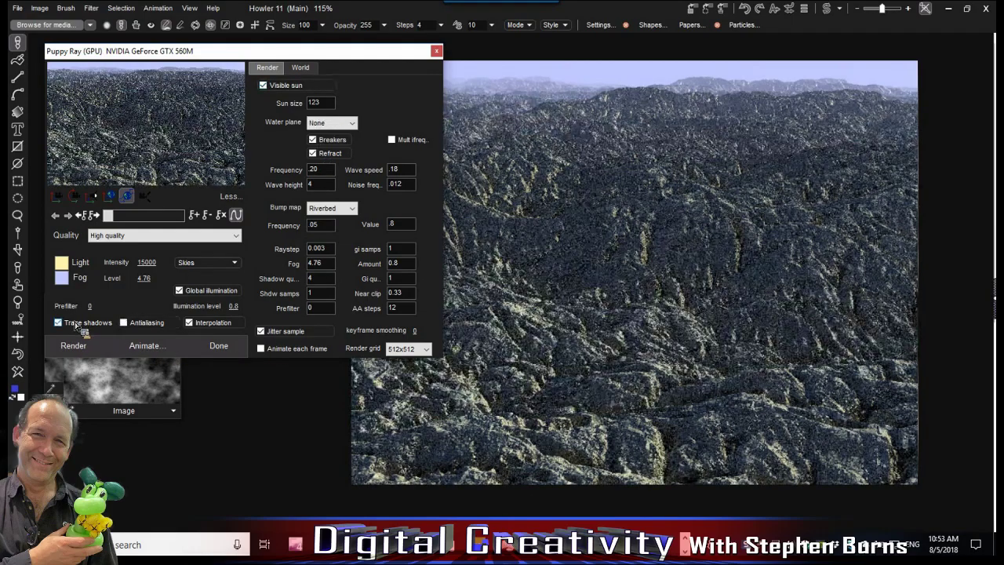
Render the terrain, close Puppy Ray, and undo the render to restore the grayscale height map on the main canvas
click(75, 346)
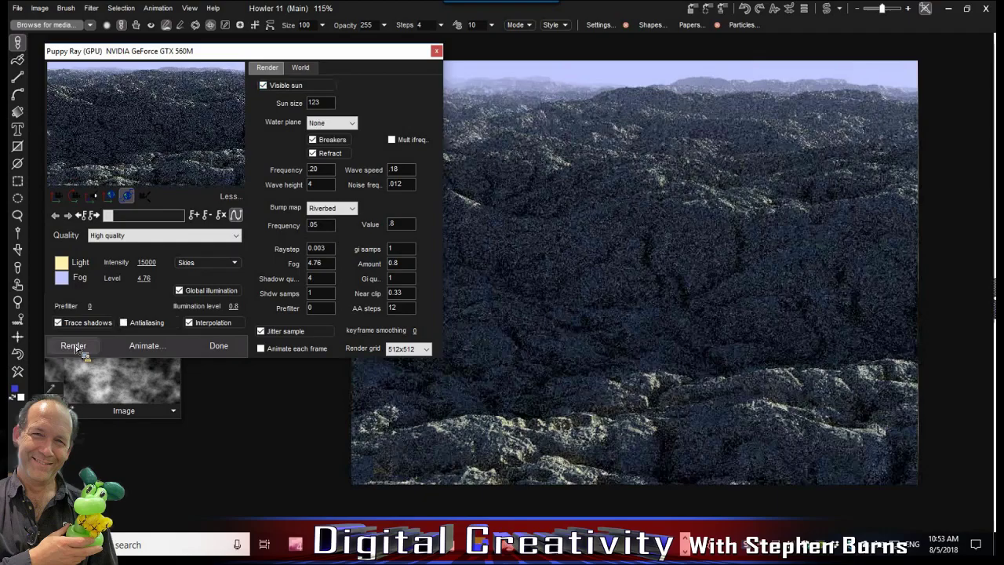
click(221, 346)
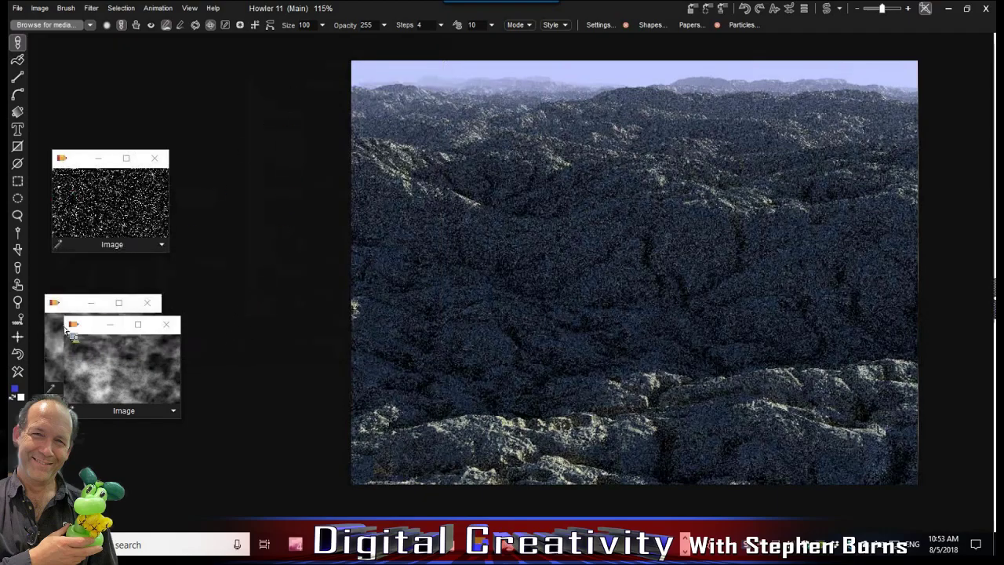
click(17, 355)
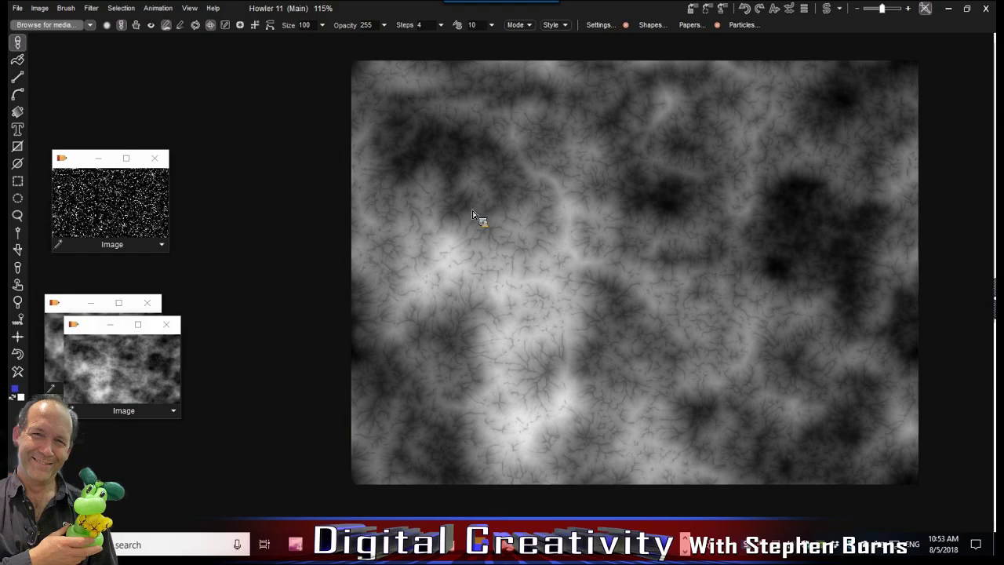
click(829, 11)
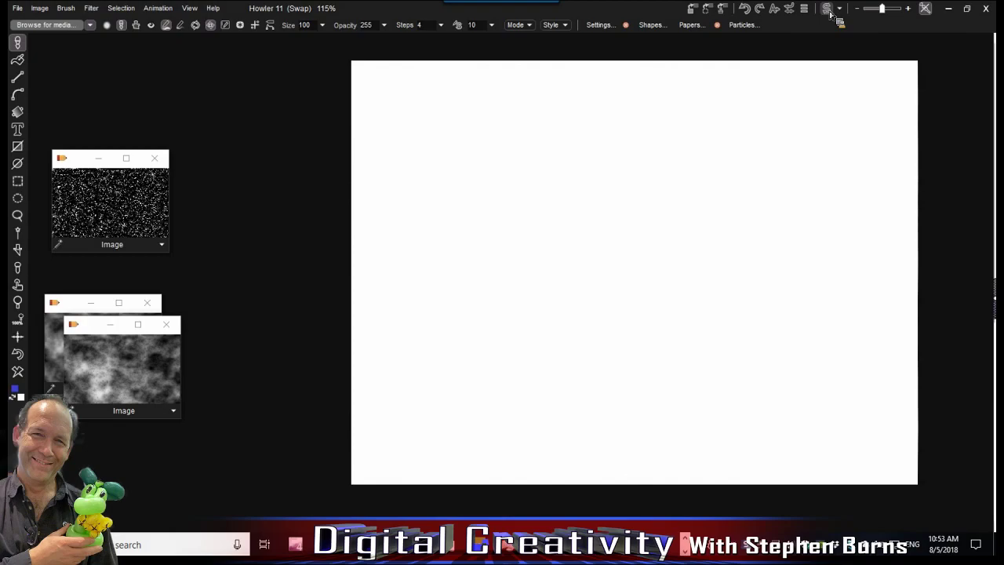
click(829, 11)
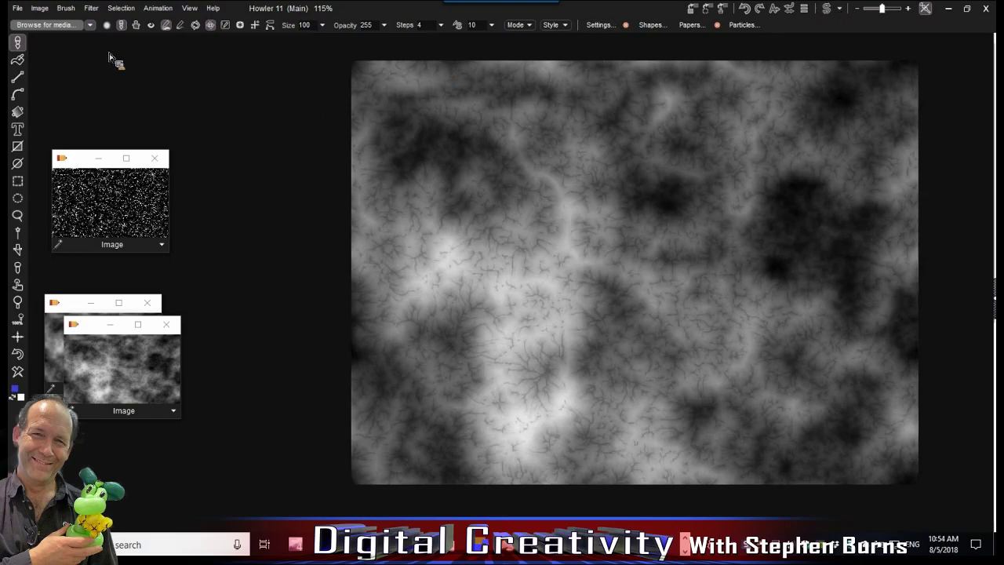
Create a 90-frame animation at 24 fps, initializing every frame as a copy of the current height map
click(158, 8)
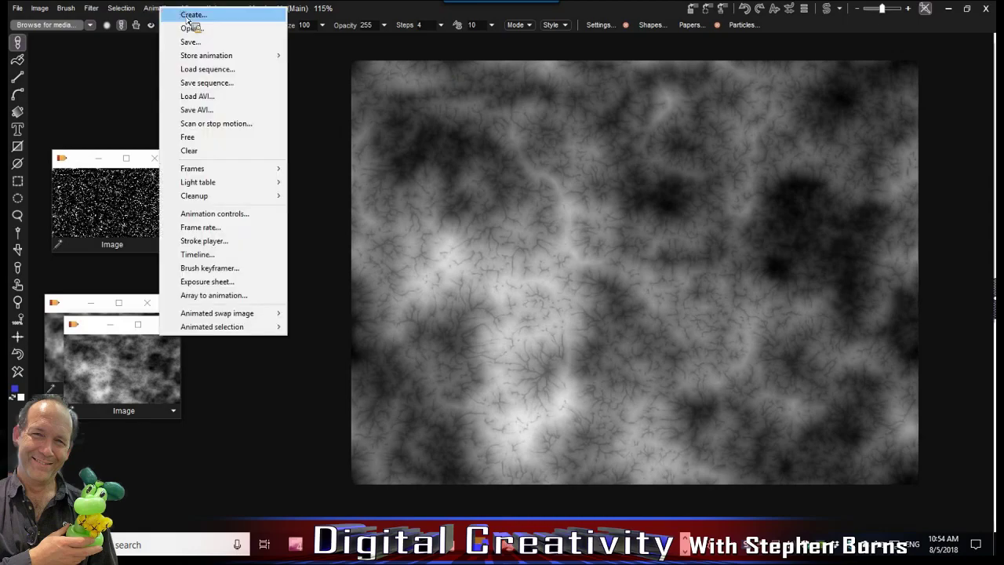
click(190, 15)
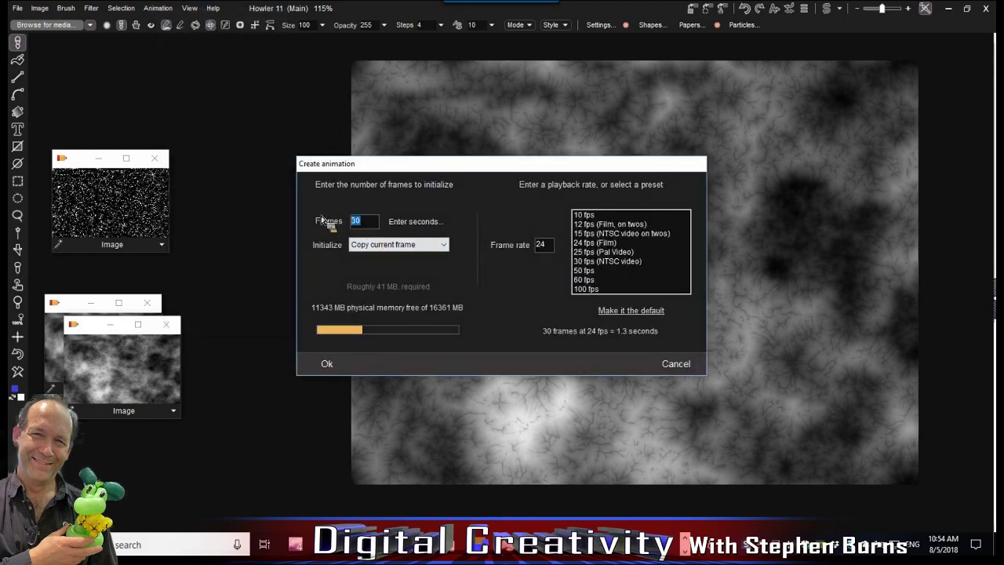
text(90)
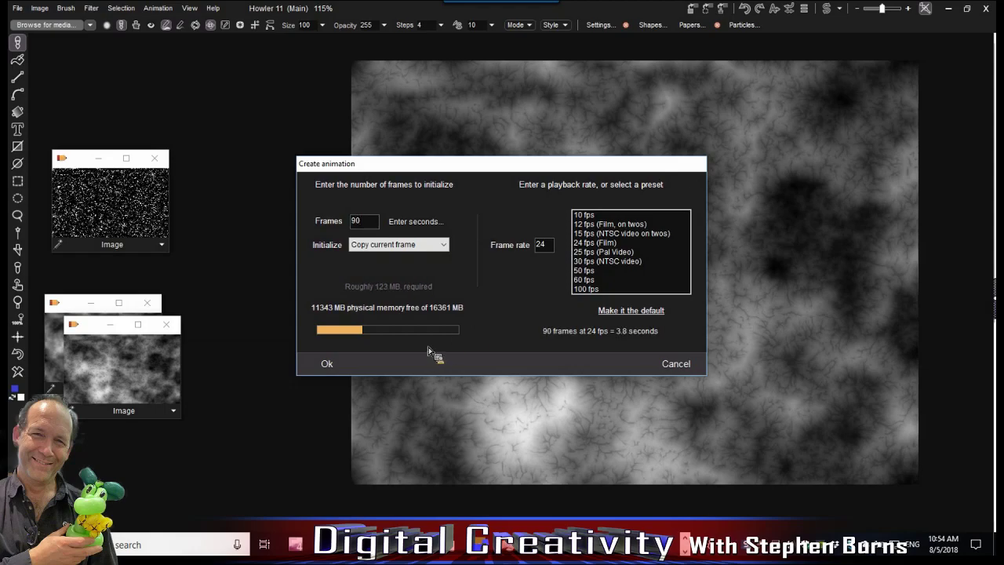
click(331, 365)
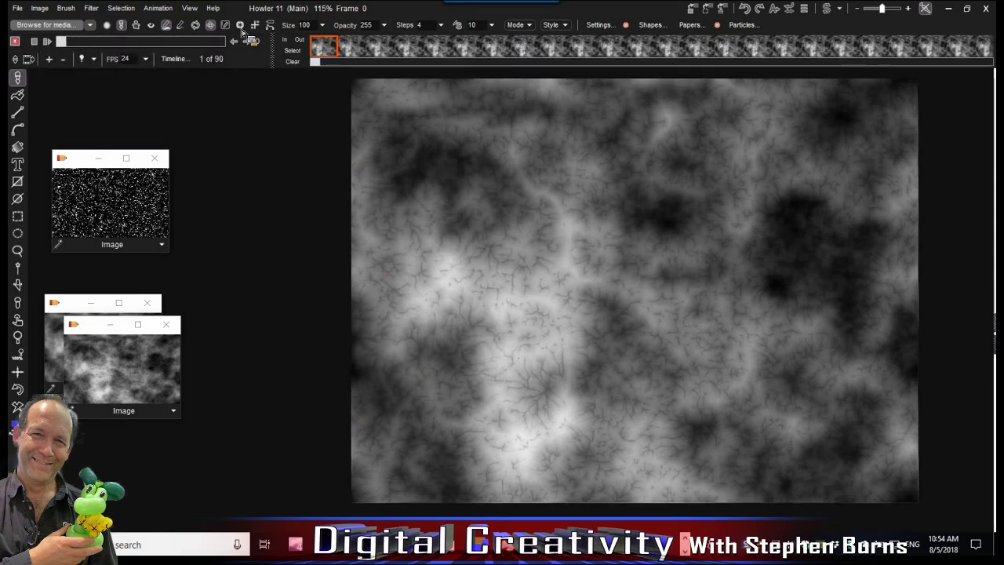
Start the GPU version of Puppy Ray on the animation and move its window off the main part of the canvas
click(91, 8)
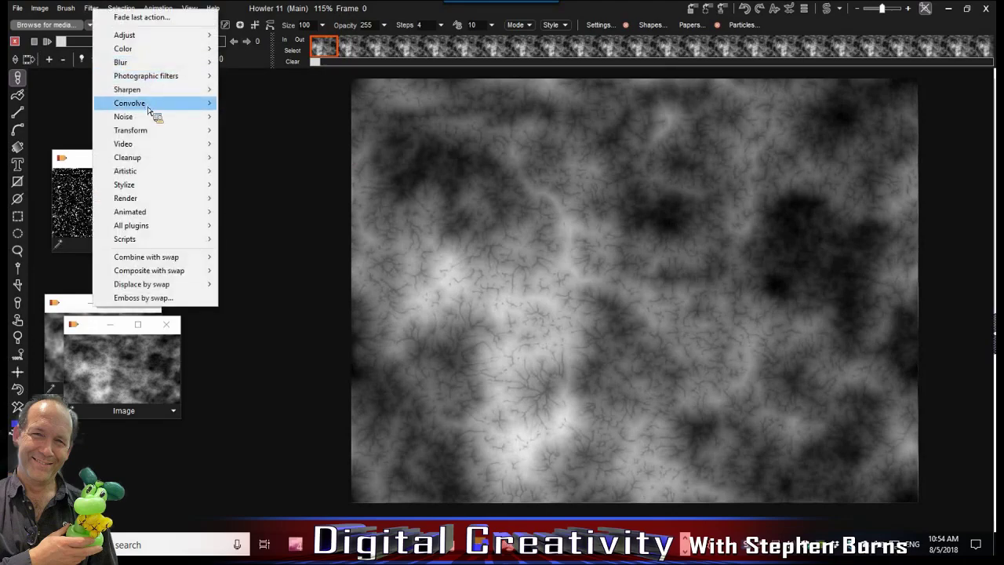
mouse_move(160, 130)
mouse_move(277, 191)
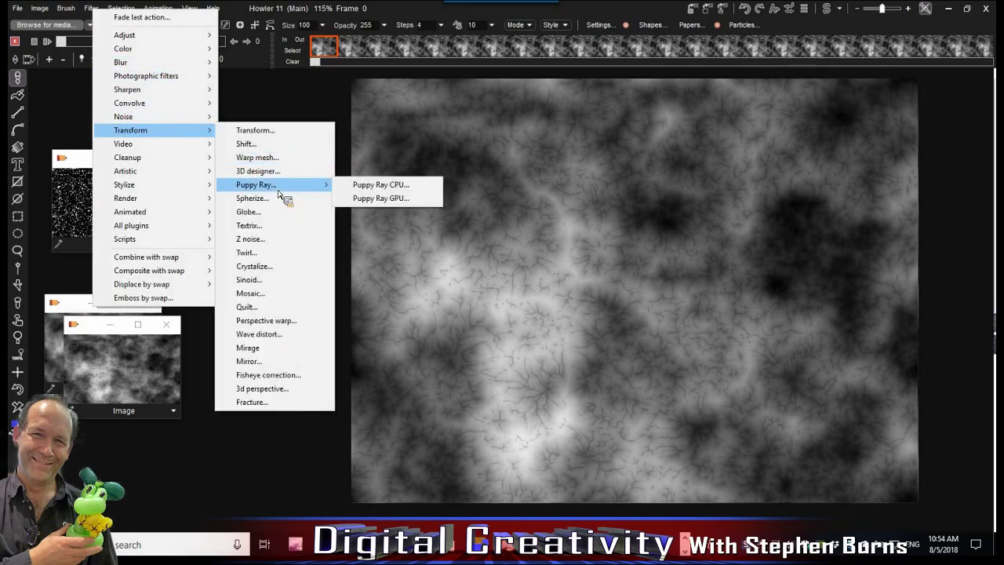
click(368, 199)
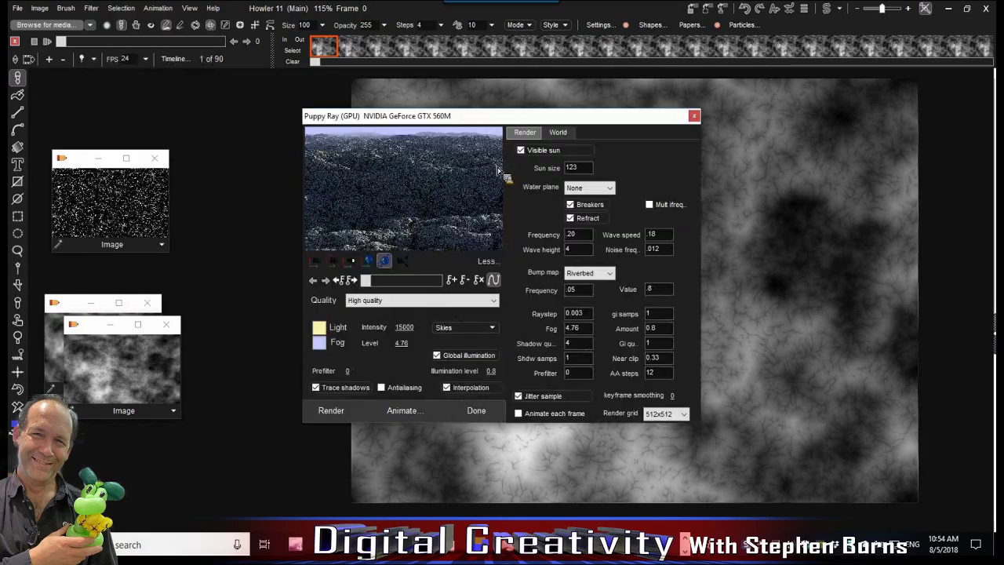
drag(458, 109, 212, 96)
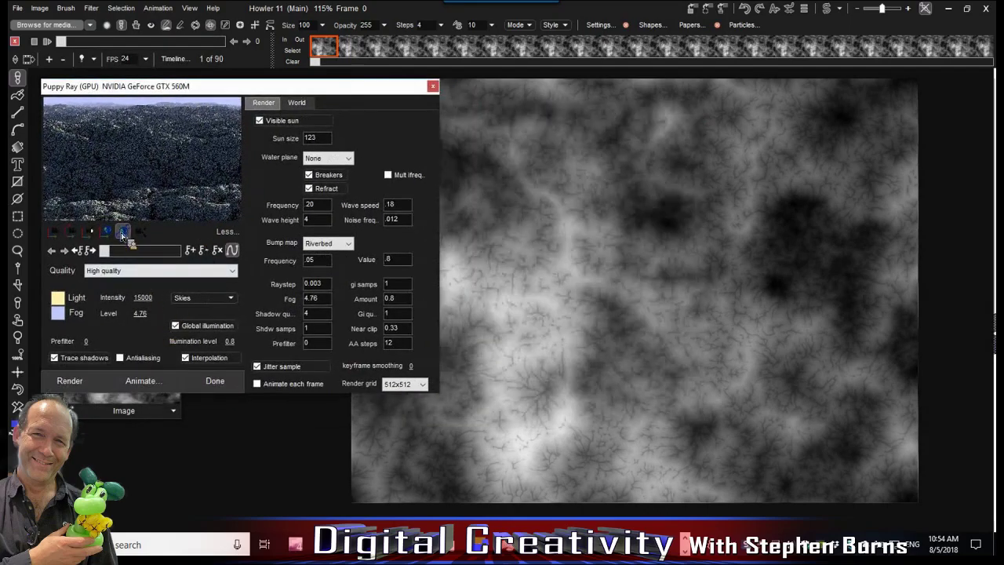
Scrub through the terrain animation's timeline and return to the first frame
click(151, 251)
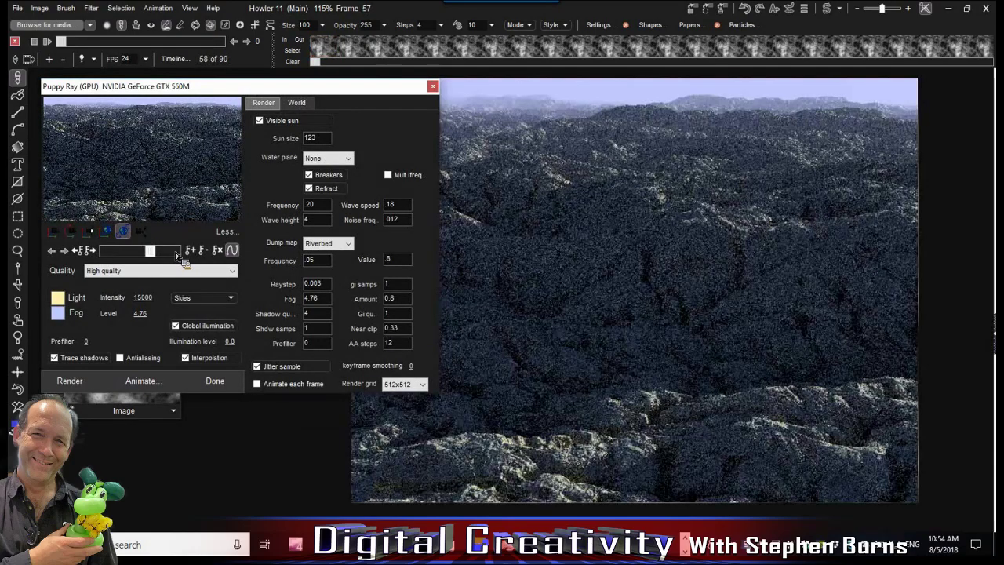
click(171, 251)
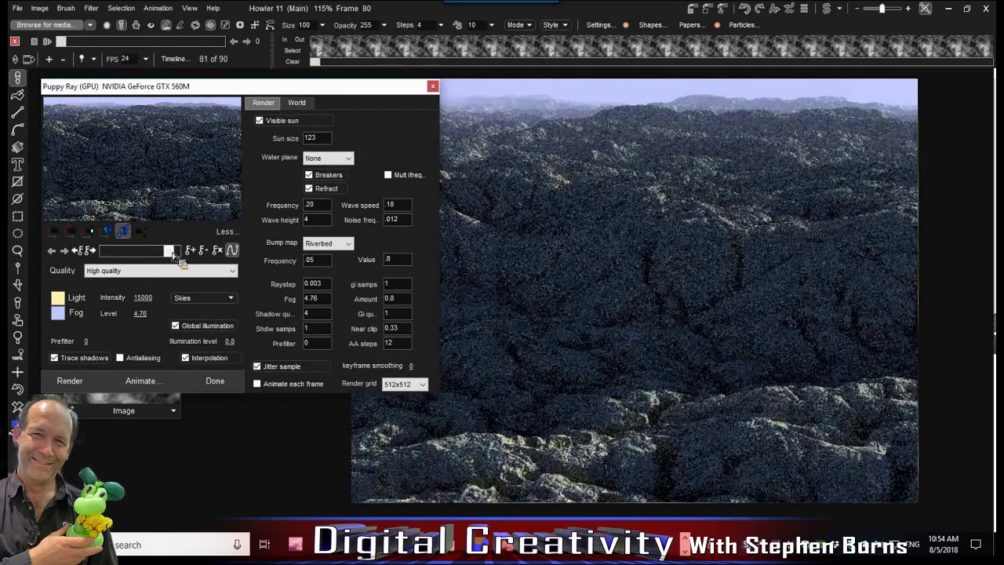
drag(173, 253, 107, 252)
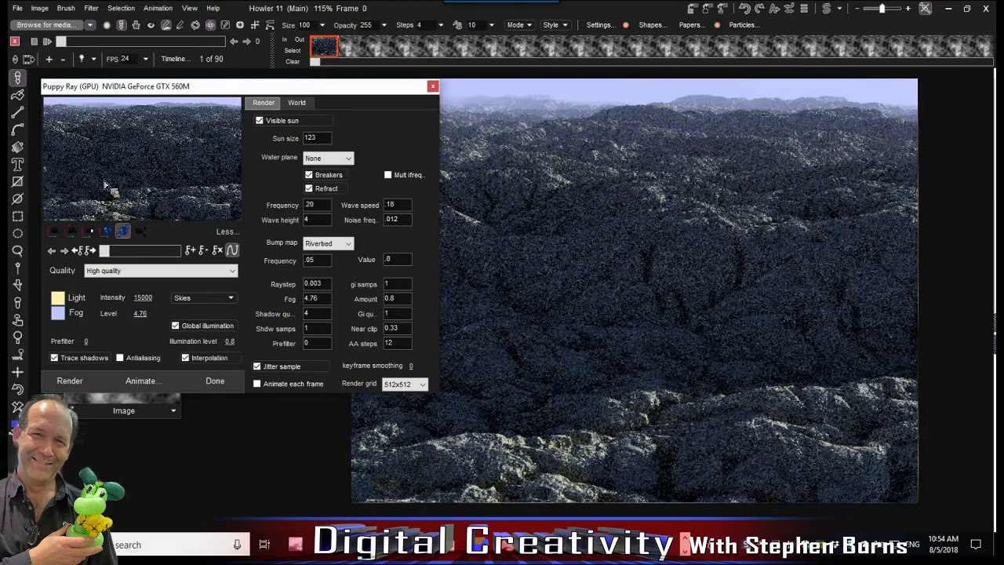
Reposition the camera at the first frame for an elevated view over the mountain peaks
click(76, 229)
mouse_move(130, 174)
mouse_down()
mouse_move(145, 175)
mouse_move(94, 198)
mouse_move(88, 182)
mouse_move(124, 172)
mouse_move(161, 182)
mouse_move(123, 173)
mouse_up()
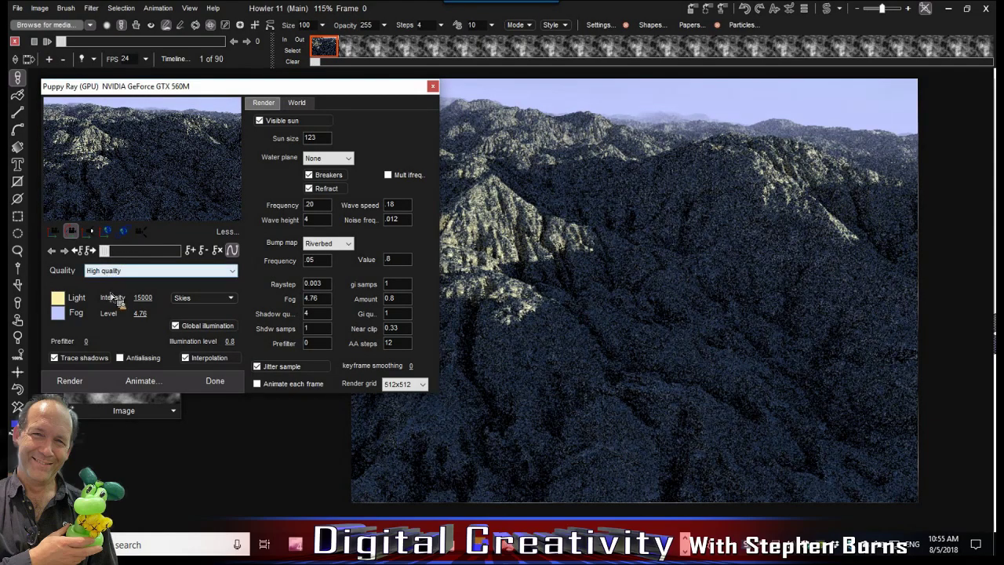
Try the Fast preview render quality while scrubbing the timeline, and settle on Preview quality at the first frame
click(129, 251)
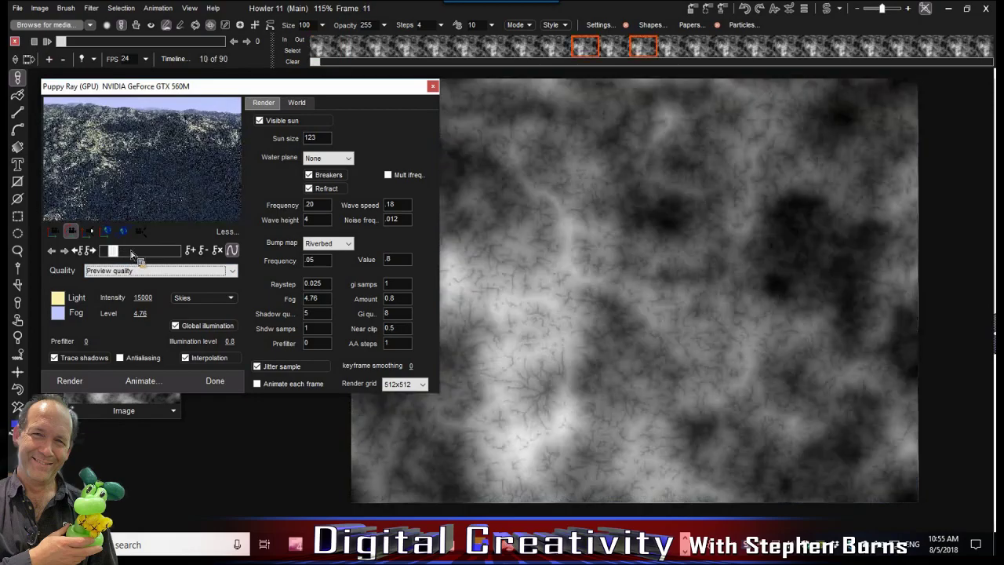
click(131, 271)
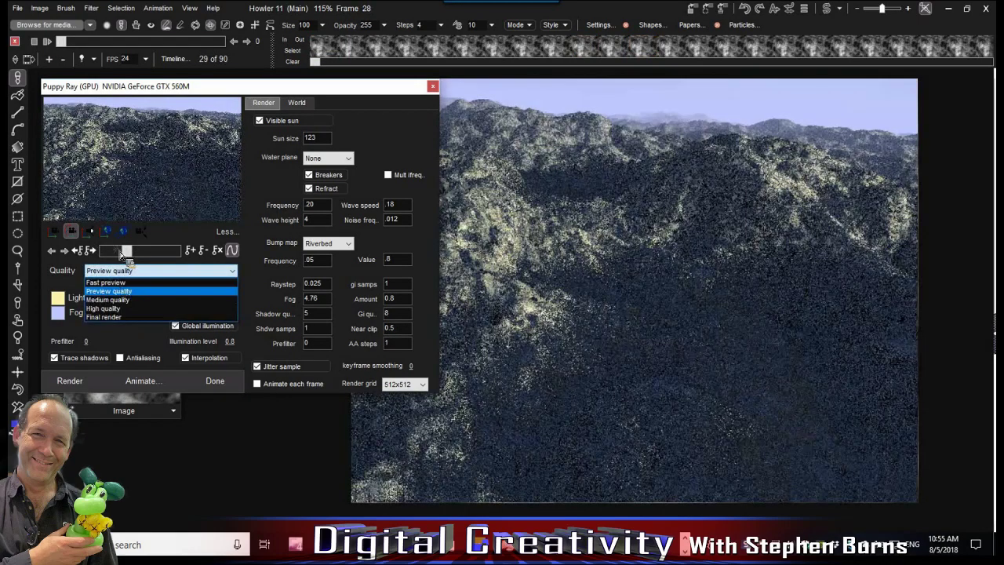
click(105, 281)
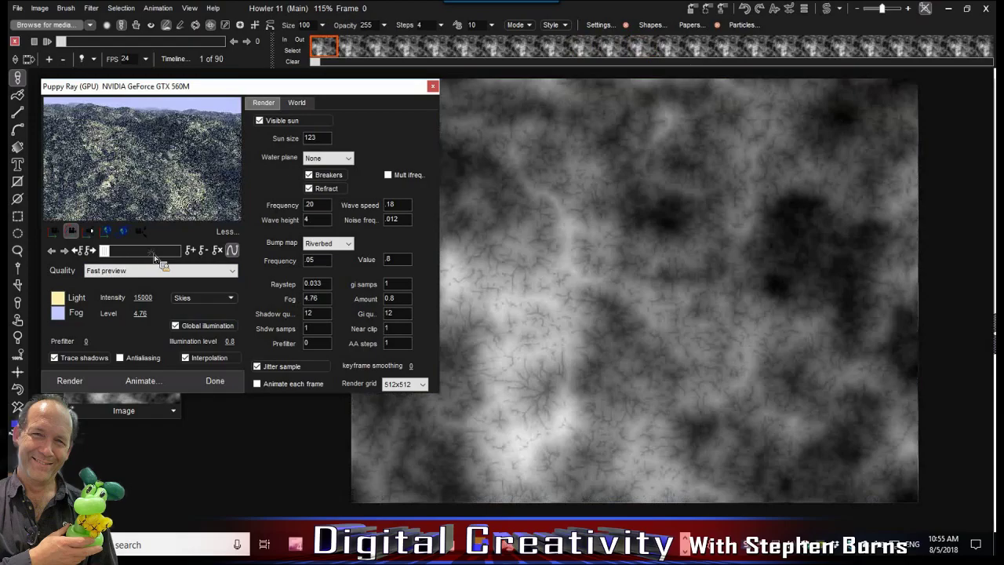
click(111, 252)
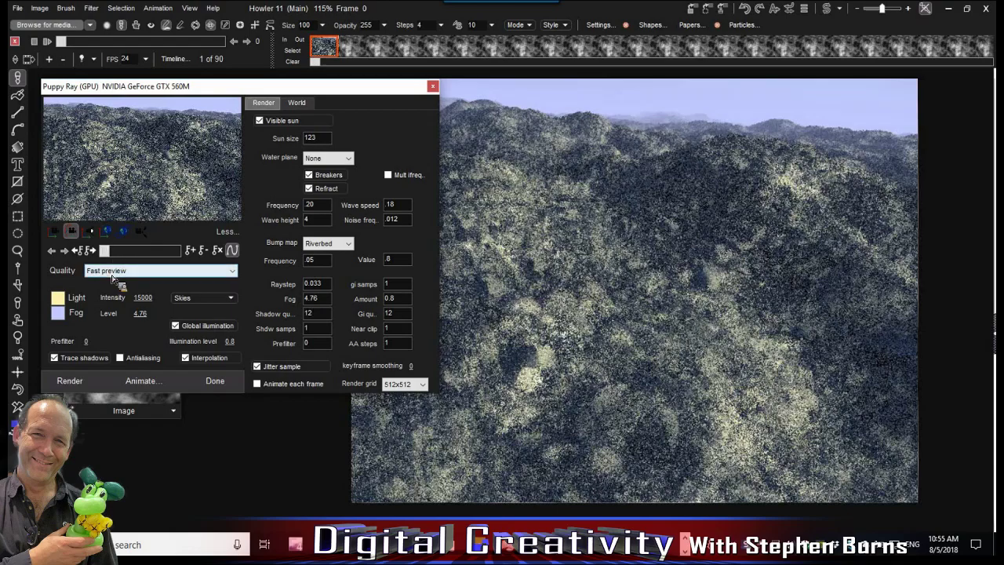
click(113, 271)
click(108, 290)
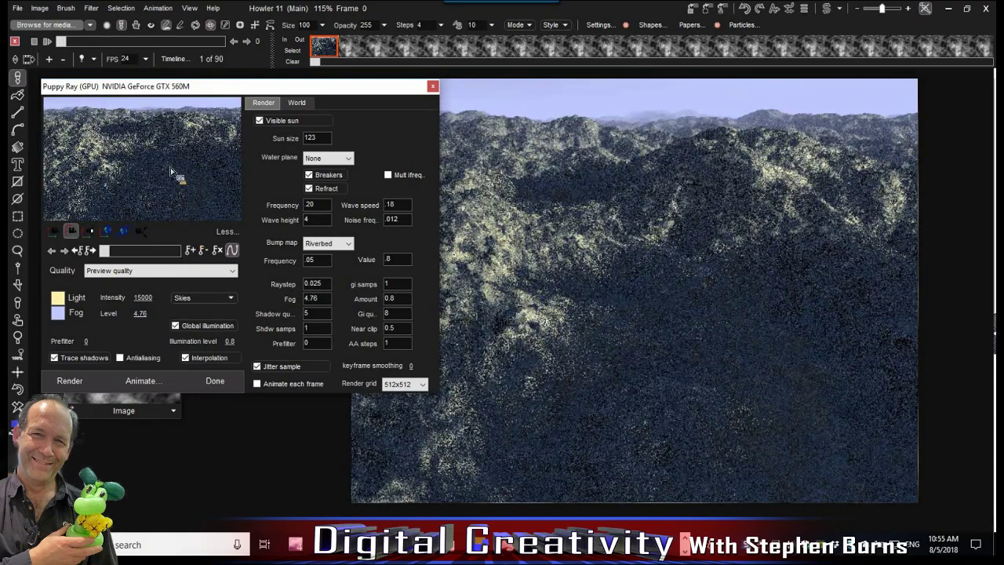
Keyframe a shifted camera view on the last frame and scrub the timeline to check the camera move
key(End)
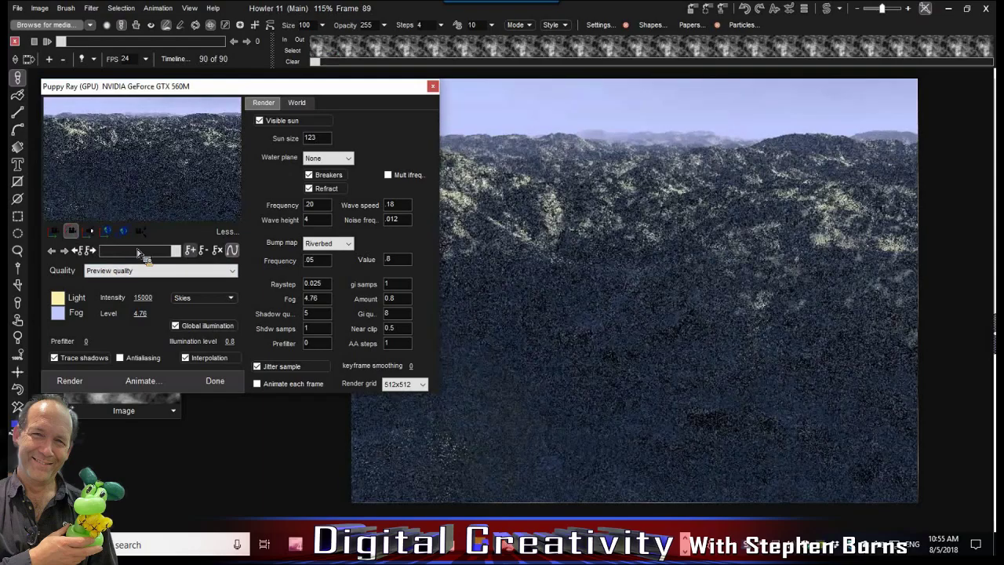
mouse_move(113, 251)
mouse_down()
mouse_move(176, 253)
mouse_move(107, 251)
mouse_up()
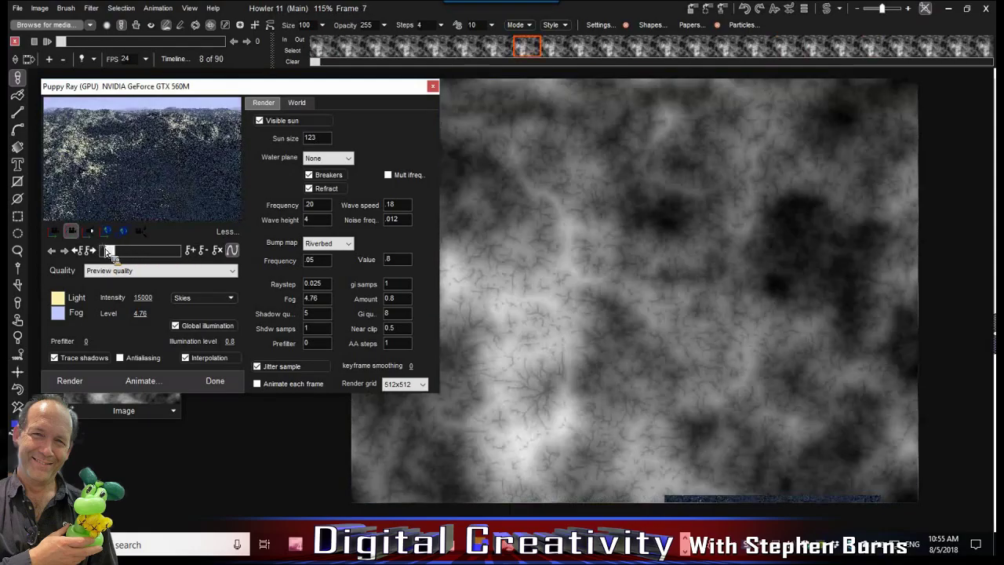
click(138, 251)
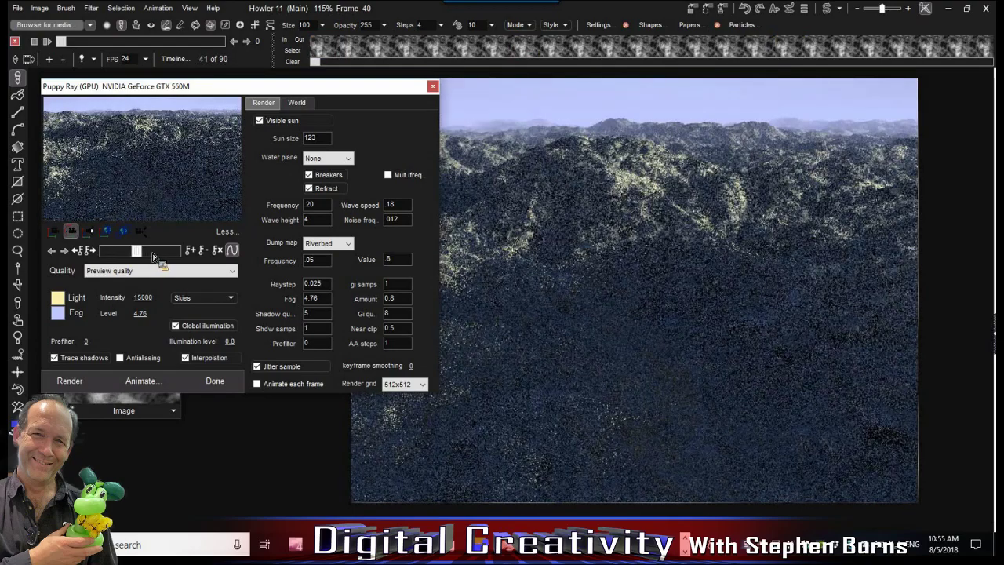
Move the camera closer to the mountain ridge at frame 50 and add a keyframe for that view
click(150, 252)
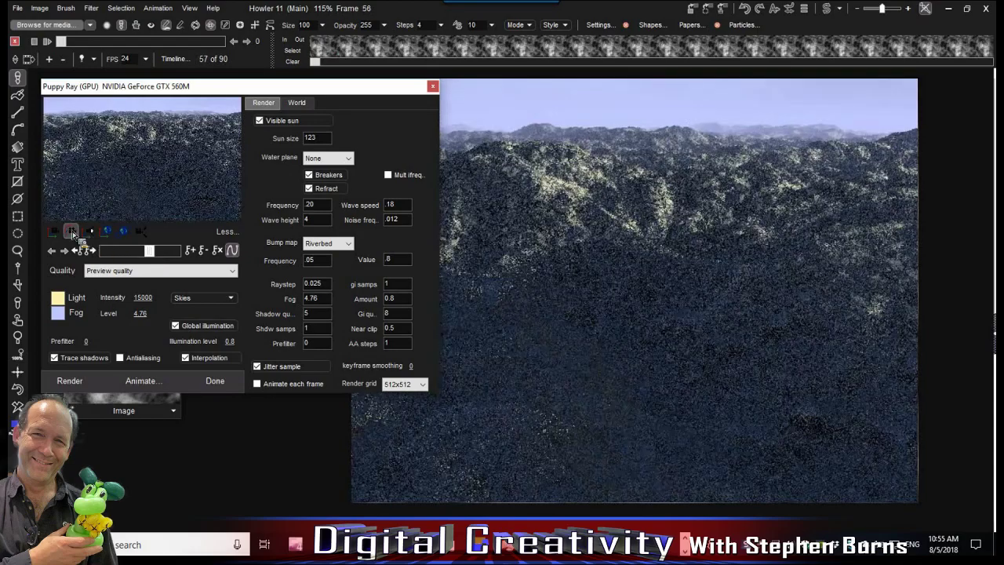
click(71, 232)
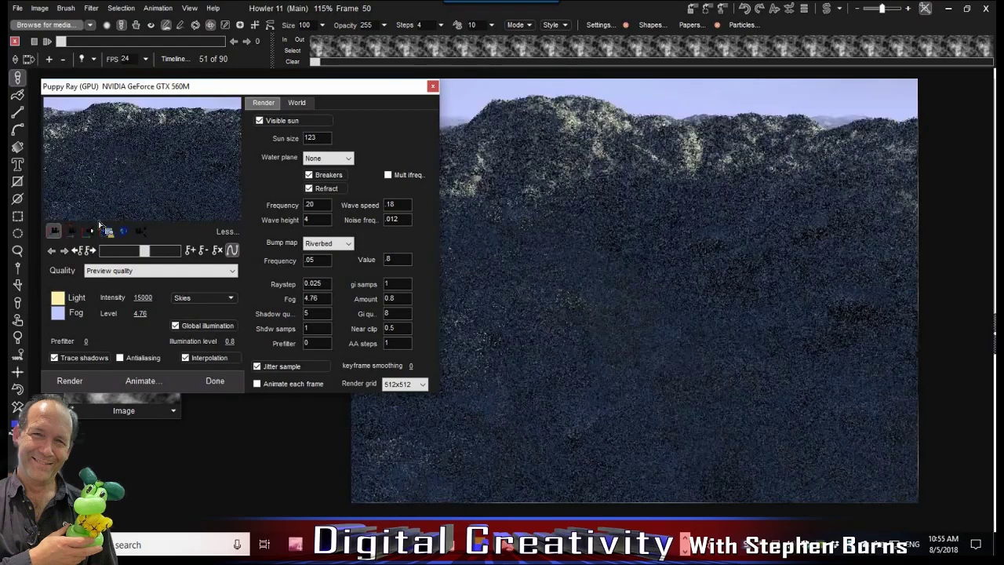
mouse_move(137, 182)
mouse_down()
mouse_move(78, 184)
mouse_move(146, 186)
mouse_up()
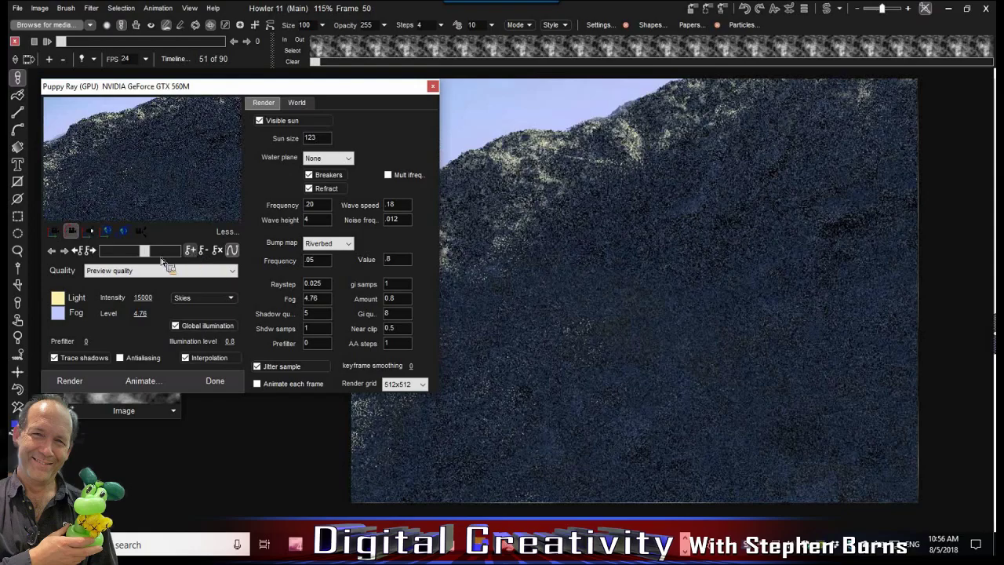
Step through the camera keyframes from the first frame to the last to review each view
click(103, 251)
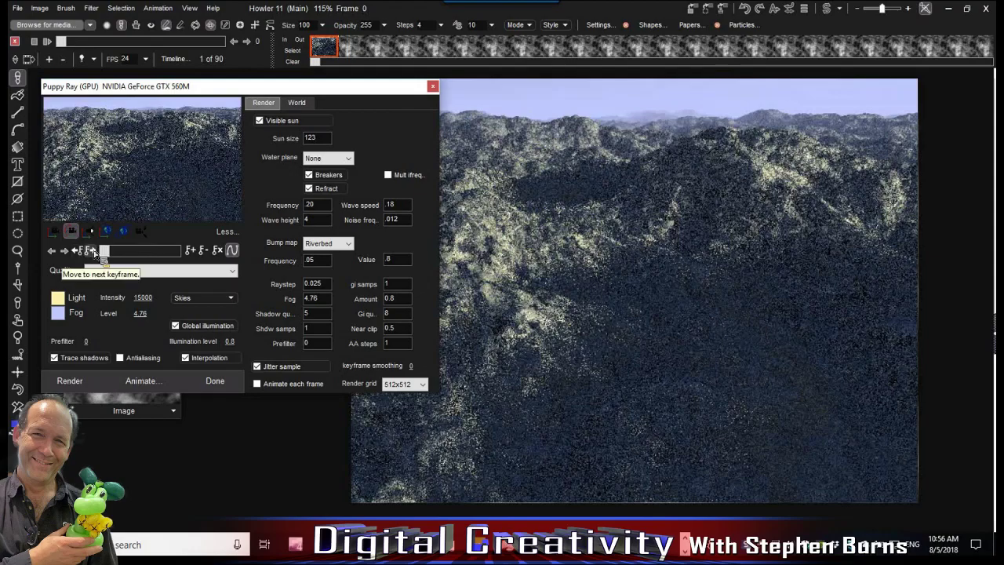
click(94, 251)
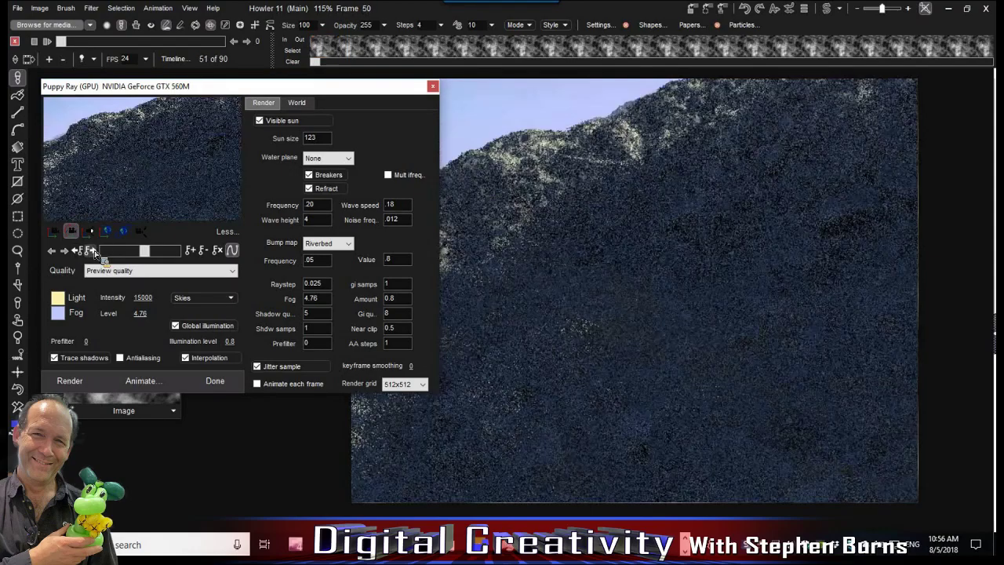
click(93, 251)
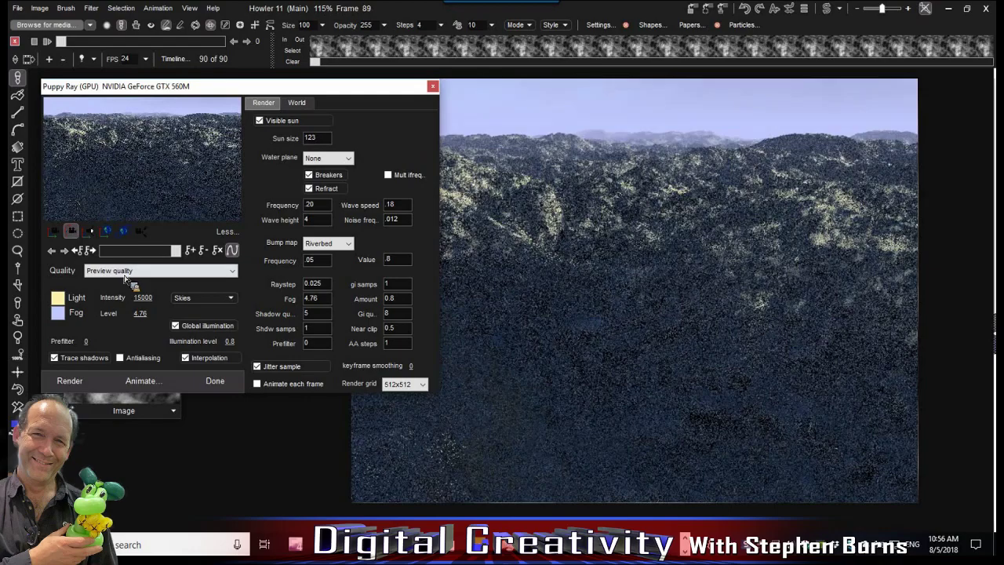
Render the terrain animation at High quality with the current settings, then stop it partway and close the renderer
click(121, 270)
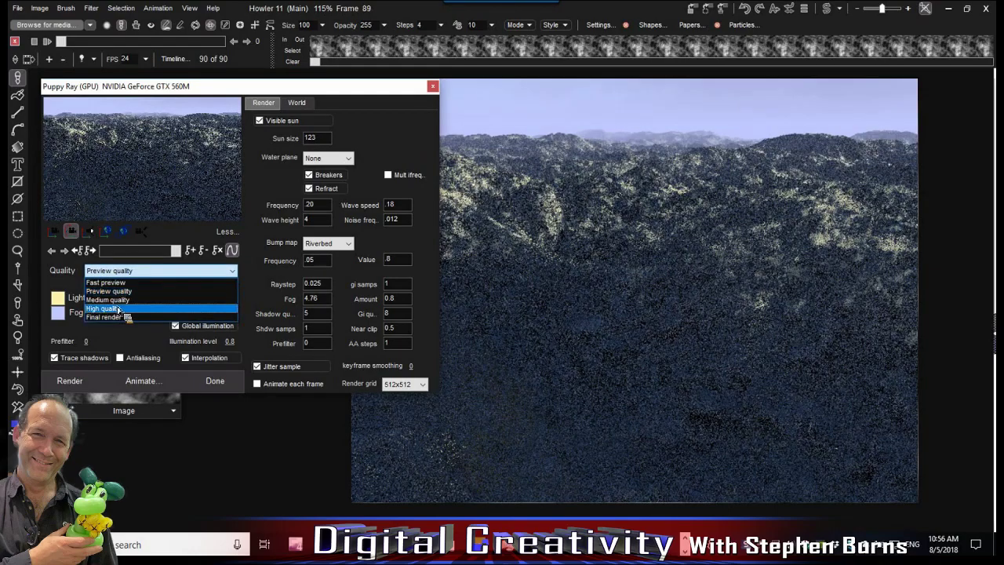
click(160, 309)
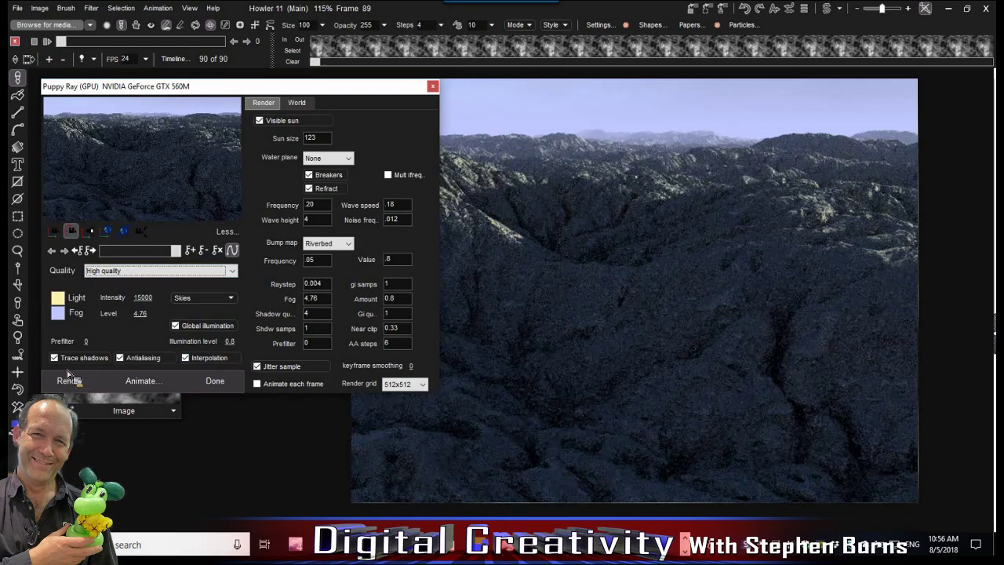
click(144, 381)
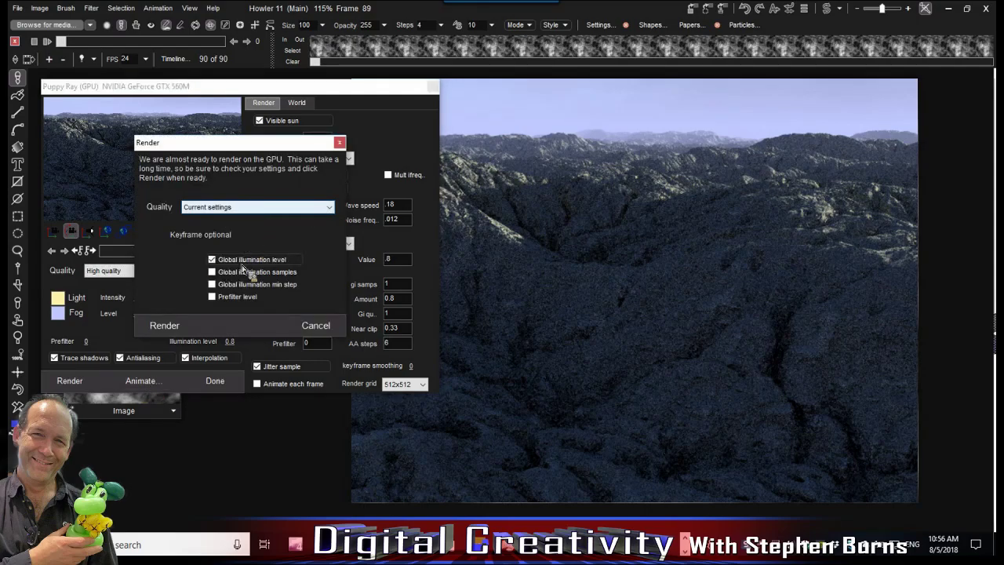
click(223, 207)
click(226, 210)
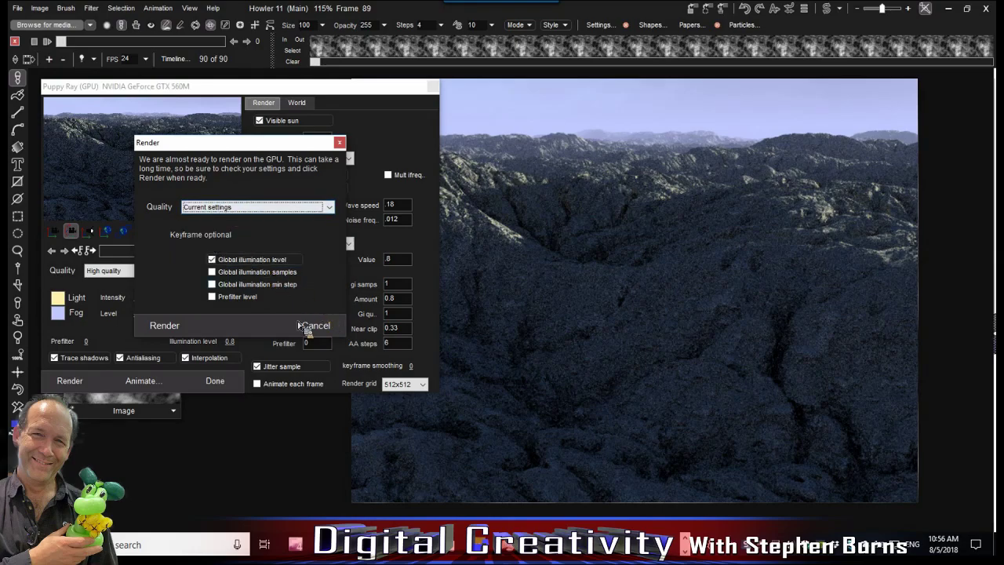
click(164, 325)
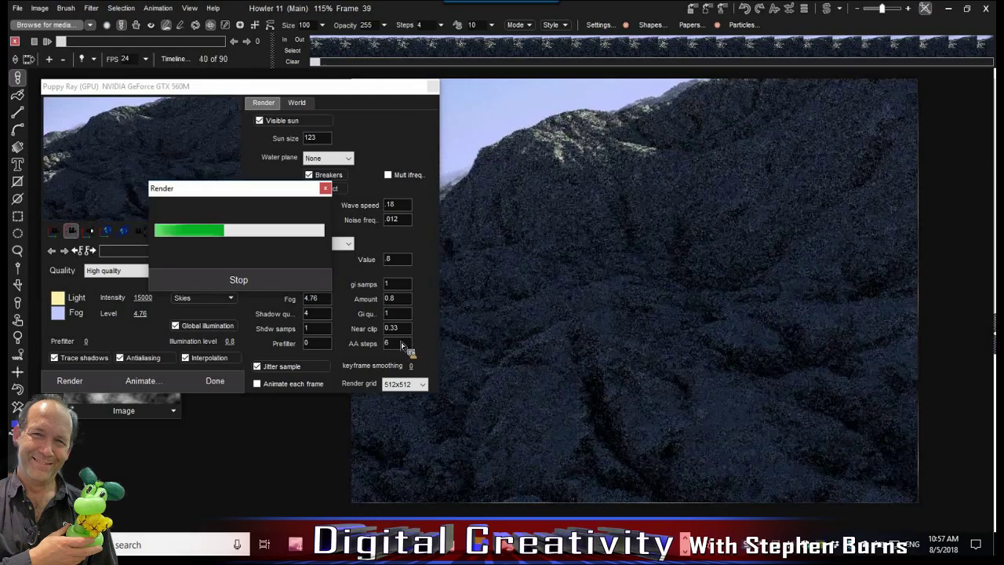
click(240, 283)
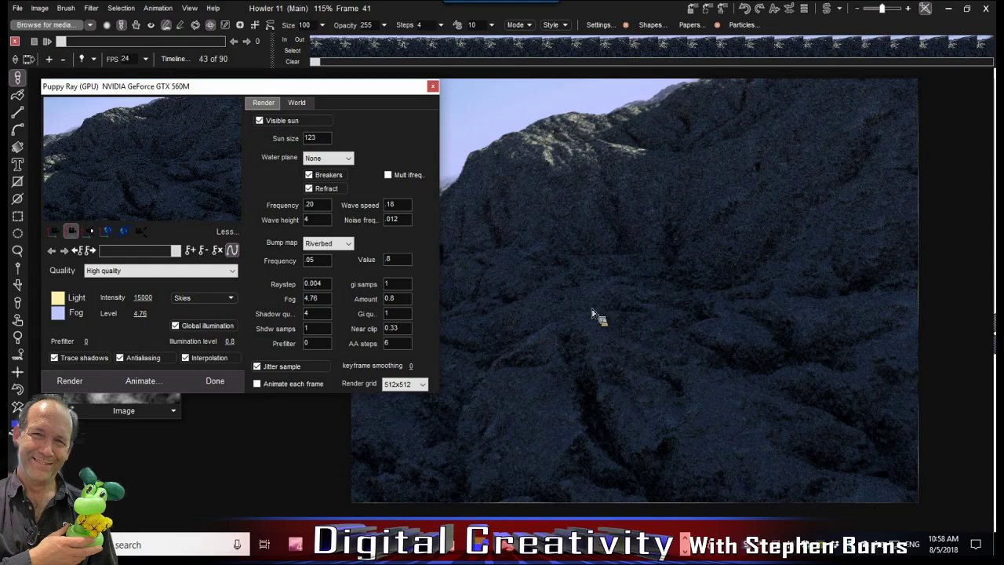
click(218, 382)
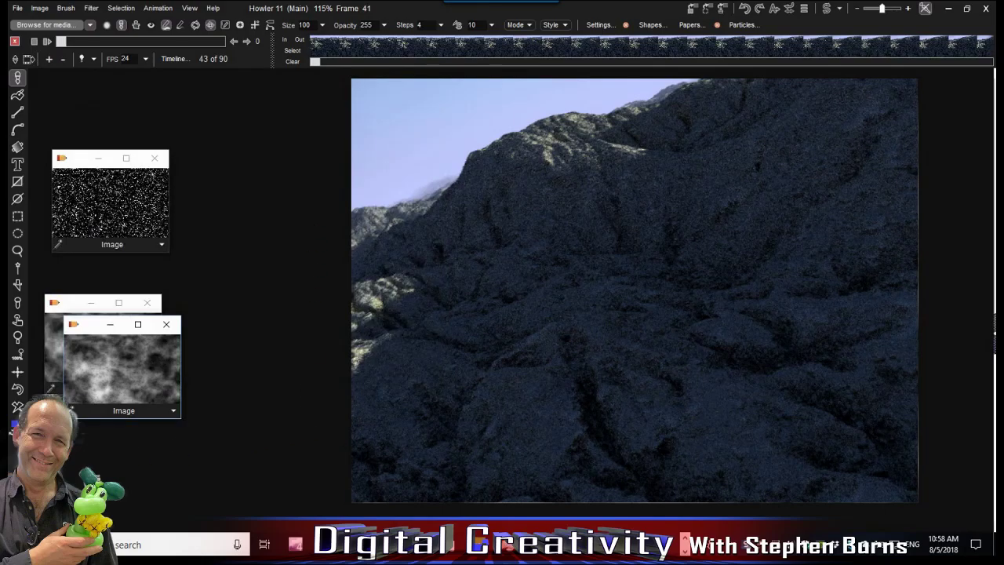
Play back the rendered fly-over frames and scrub back to the first frame
click(47, 41)
click(47, 42)
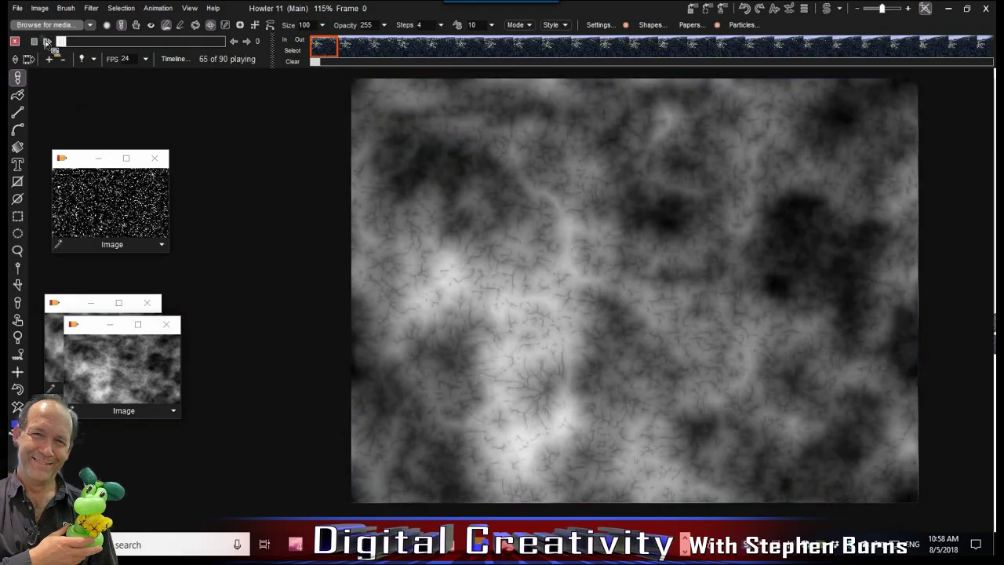
click(74, 40)
drag(103, 43, 53, 53)
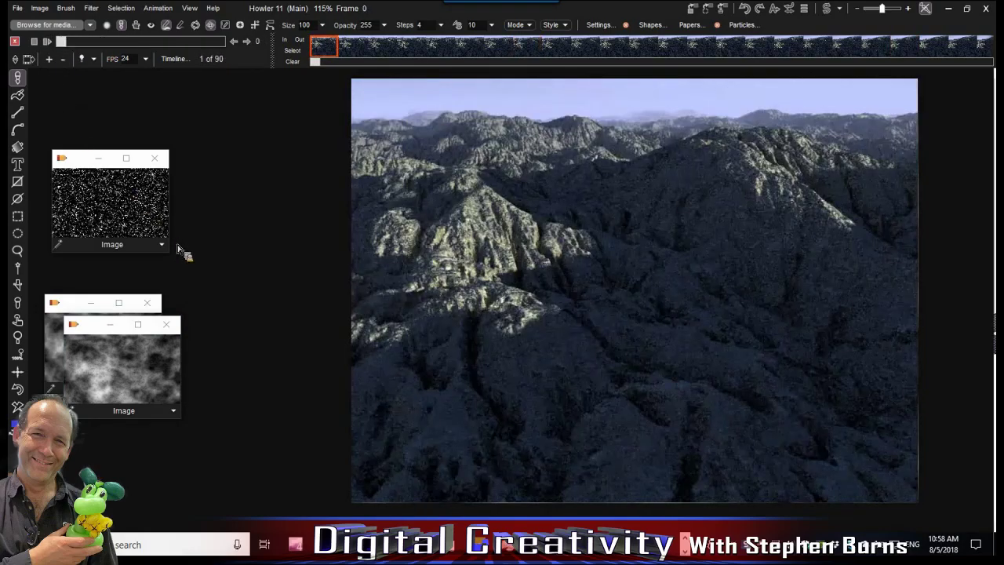
Fill the first frame with a Cold lava texture at scale 7
click(99, 9)
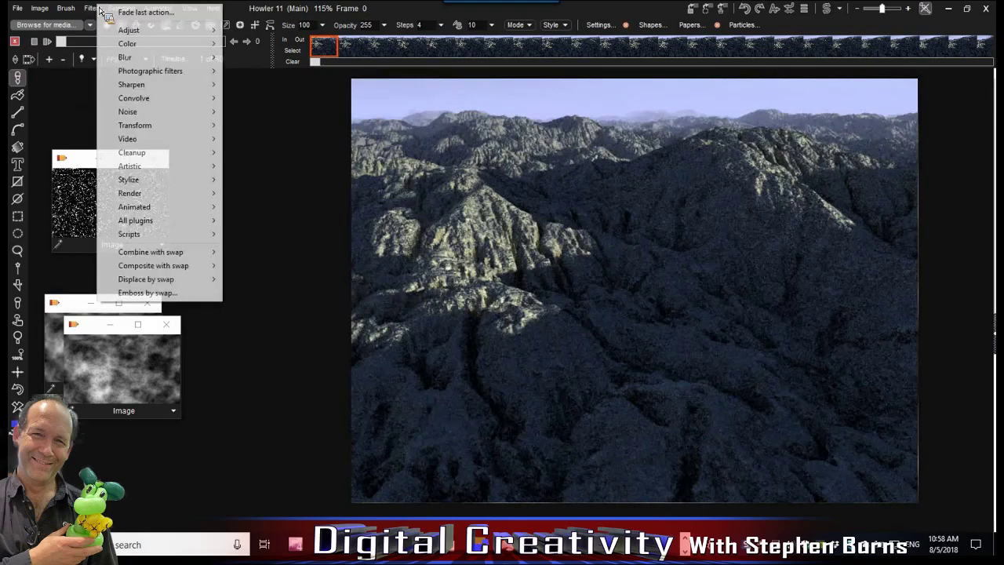
mouse_move(157, 195)
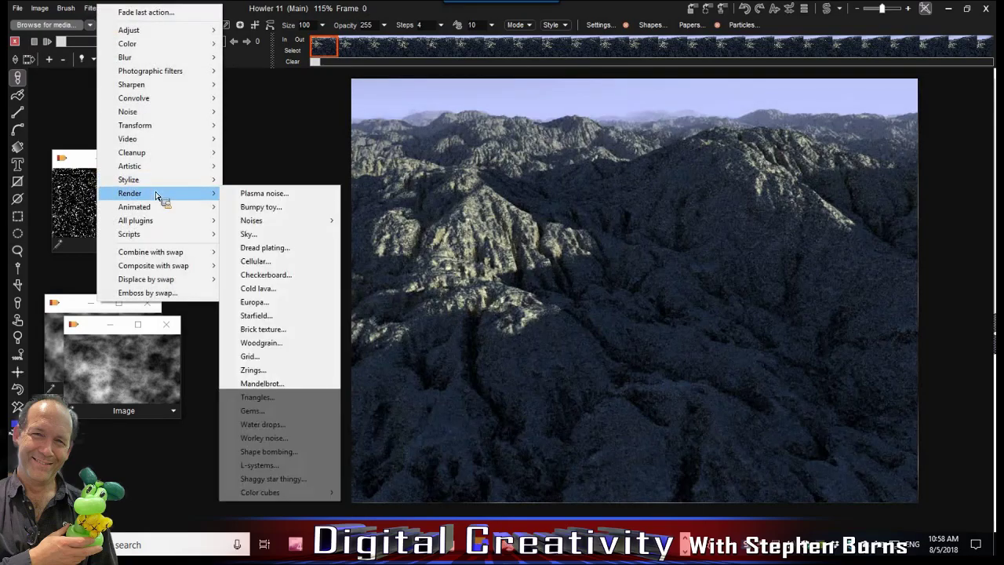
click(259, 288)
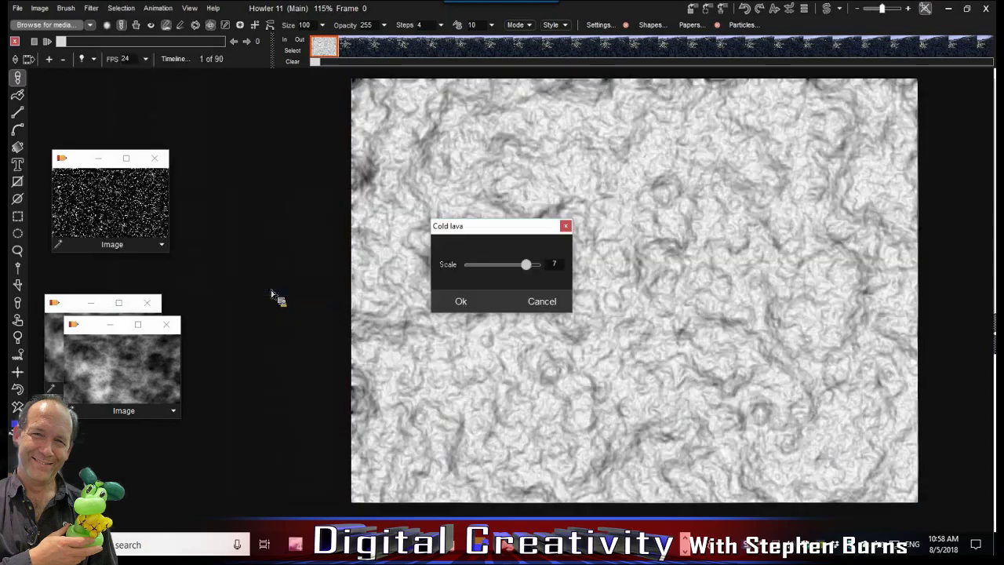
click(536, 267)
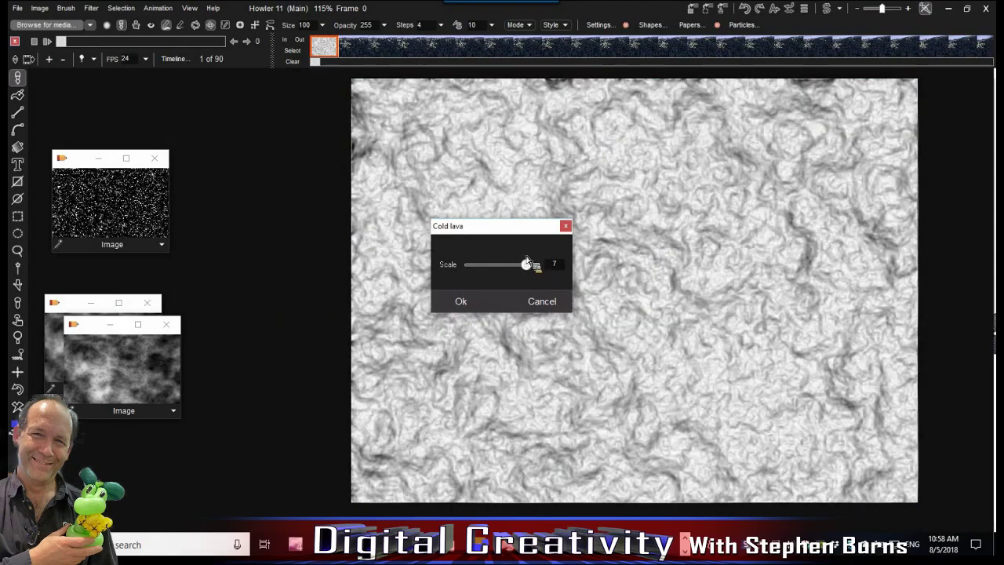
drag(526, 232, 292, 177)
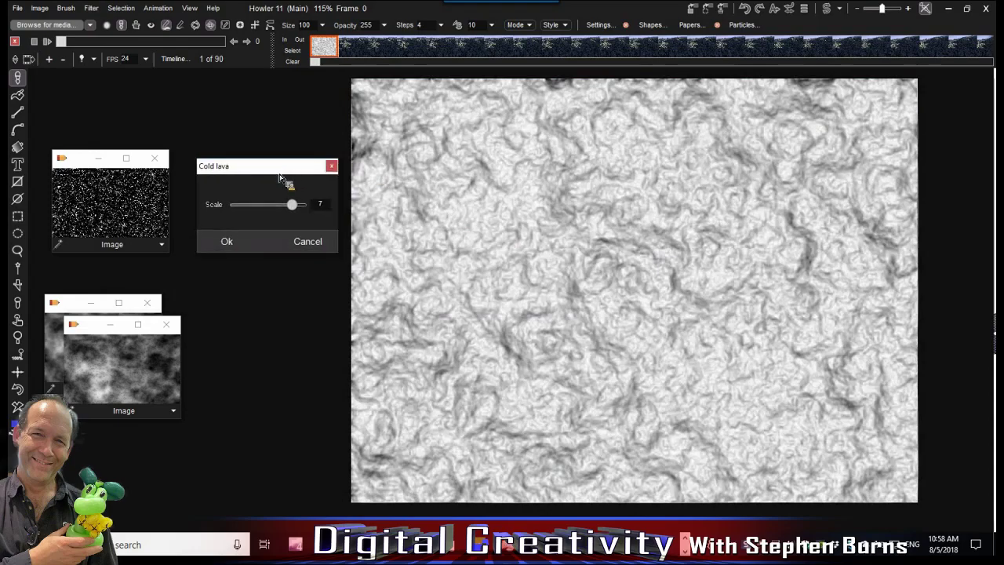
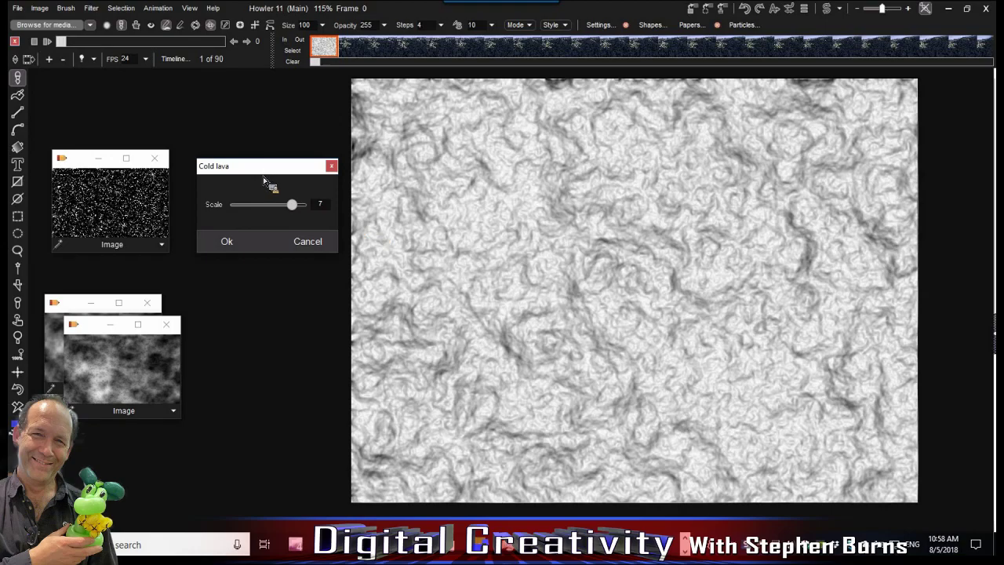
click(229, 242)
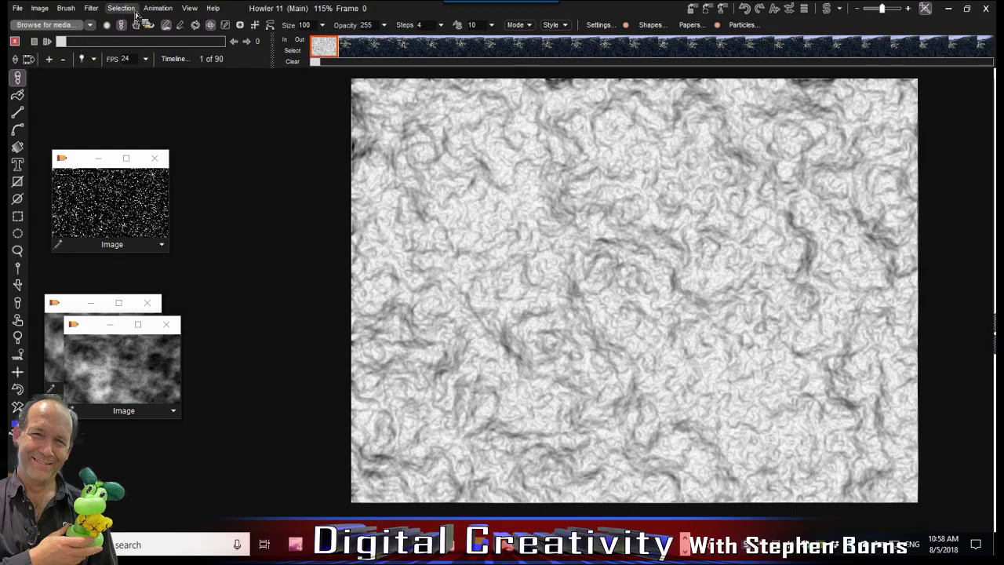
Create a new 30-frame animation at 24 fps from copies of the current frame, replacing the existing one
click(162, 10)
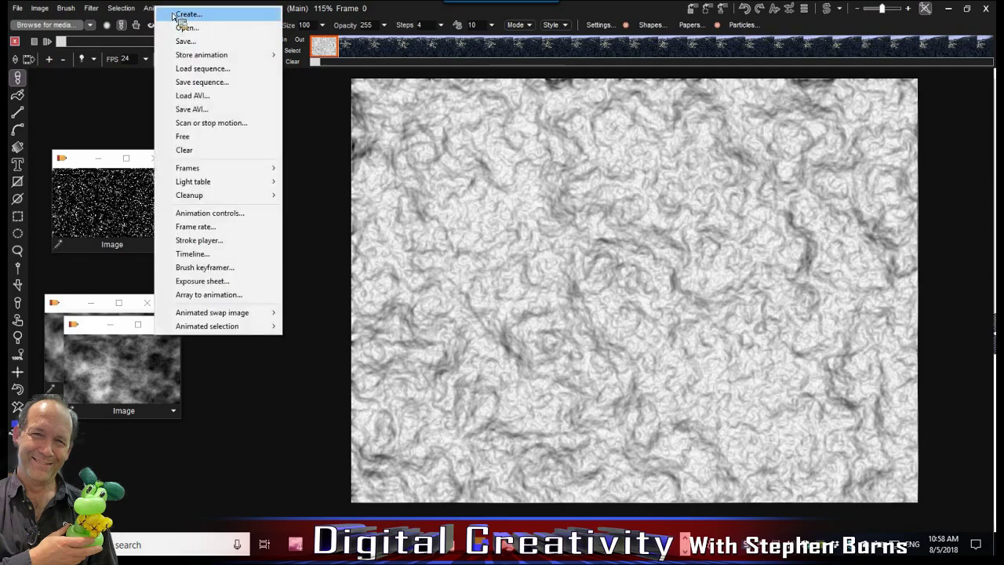
click(179, 13)
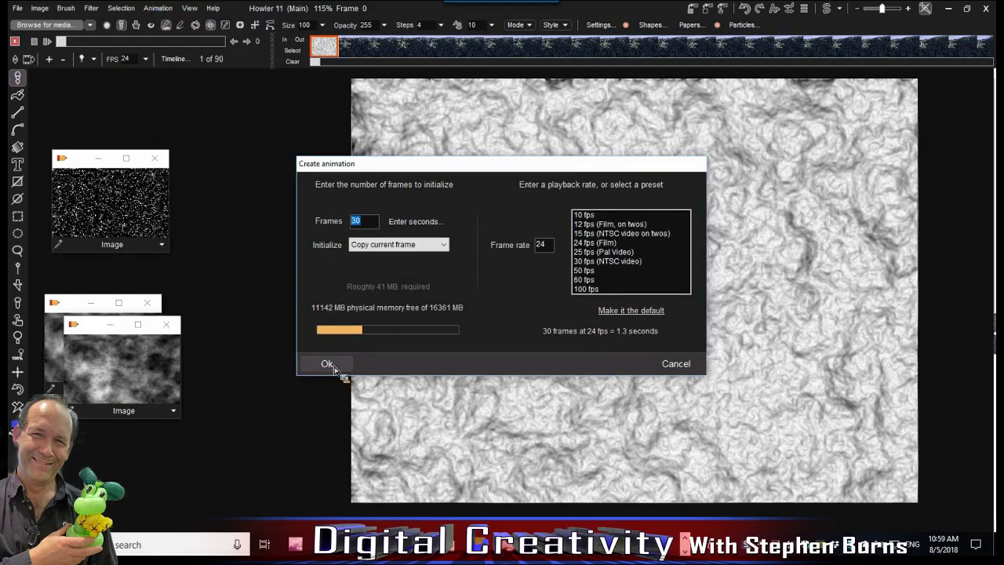
click(332, 366)
click(491, 307)
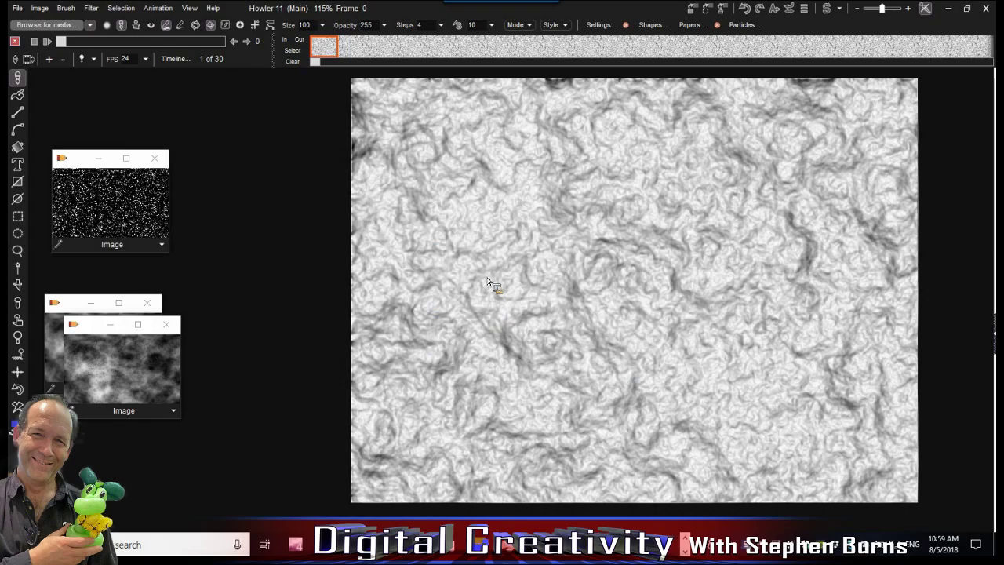
Try shifting the lava texture by 76, 2 and by -45, -2 pixels to check its edges for seams
click(45, 8)
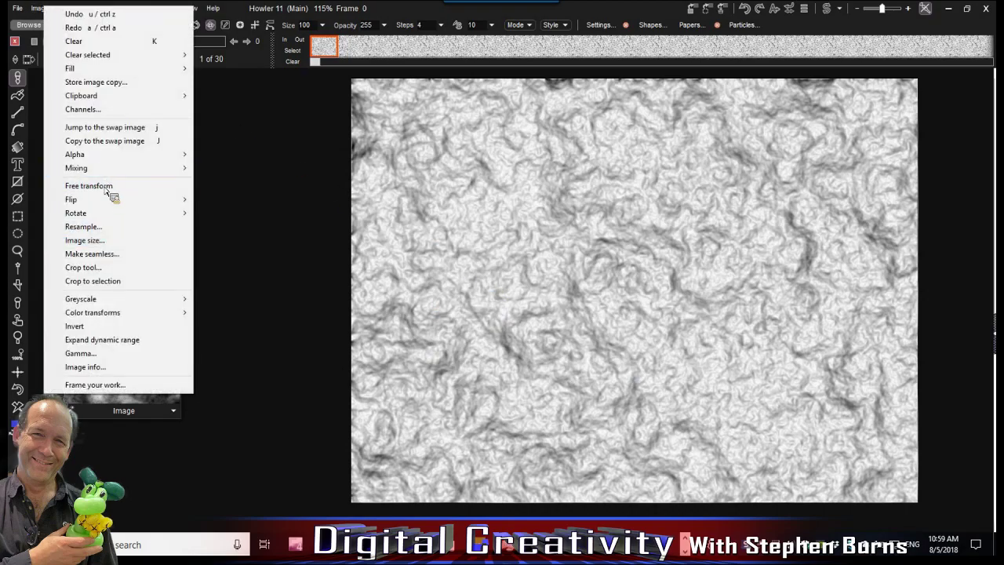
click(95, 10)
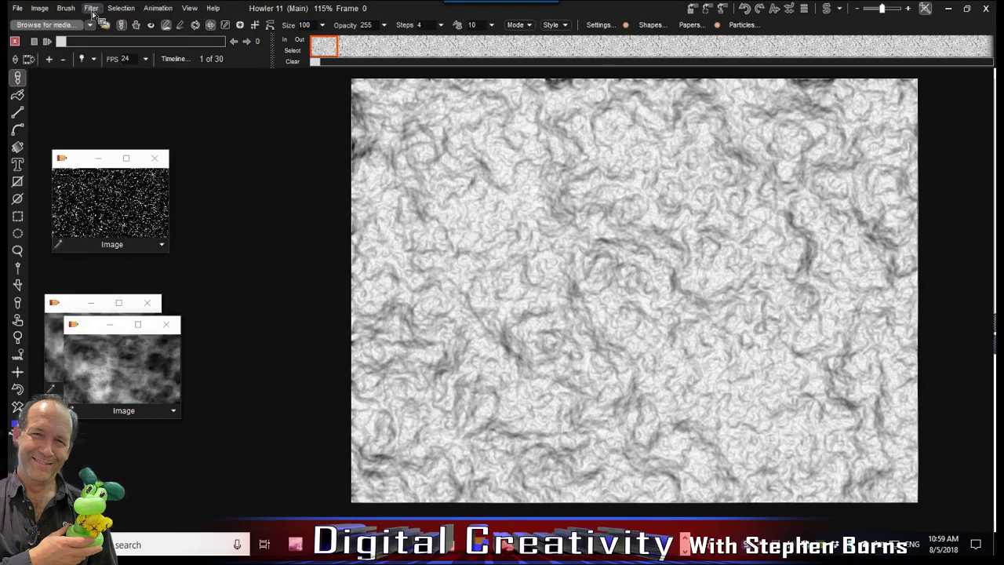
click(92, 10)
mouse_move(149, 133)
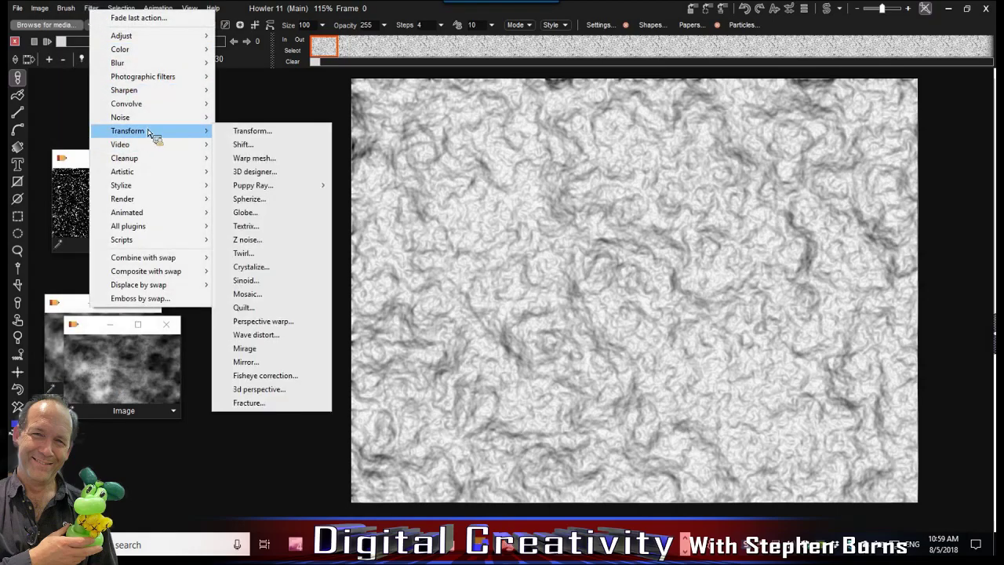
click(251, 146)
drag(453, 218, 408, 341)
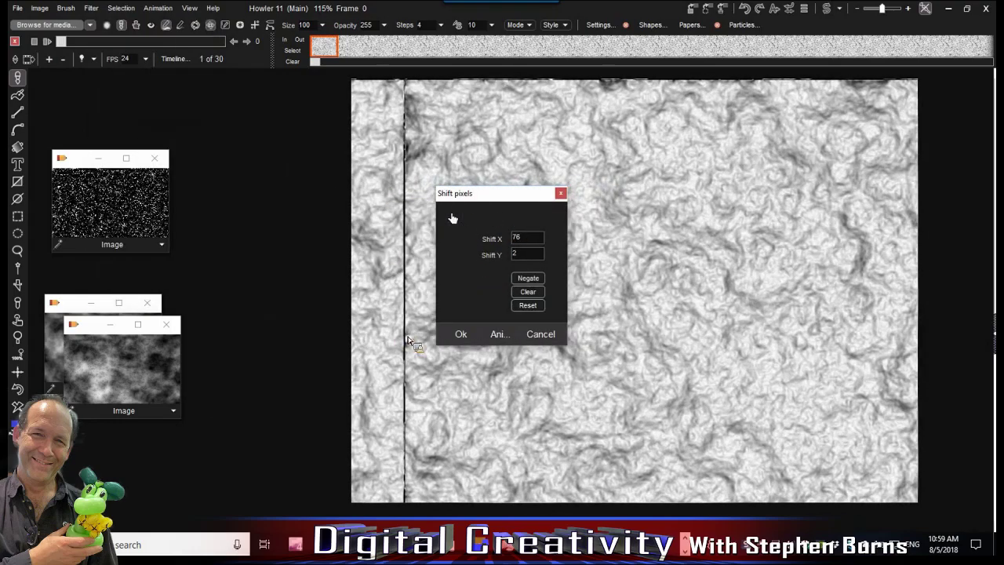
drag(453, 218, 422, 233)
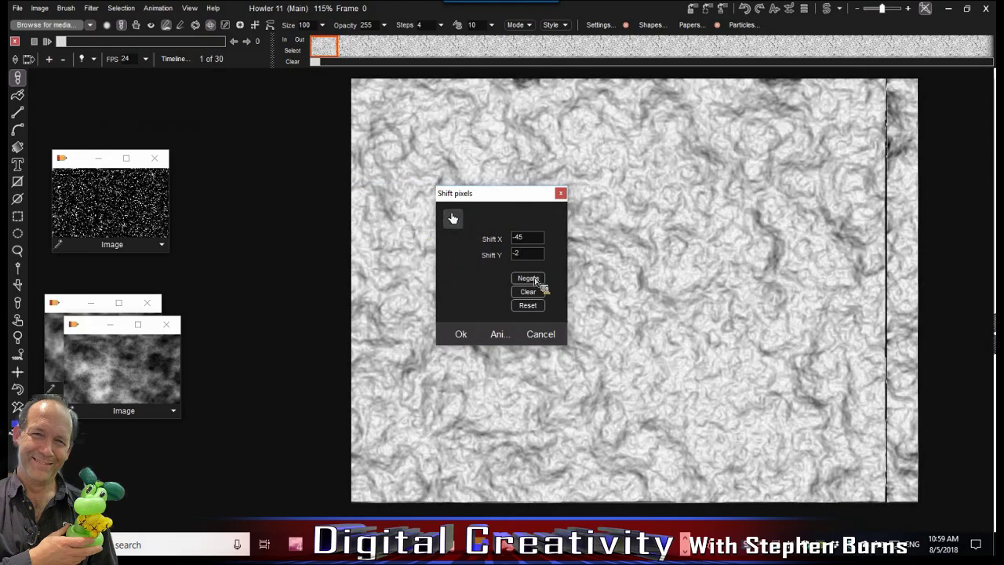
click(540, 334)
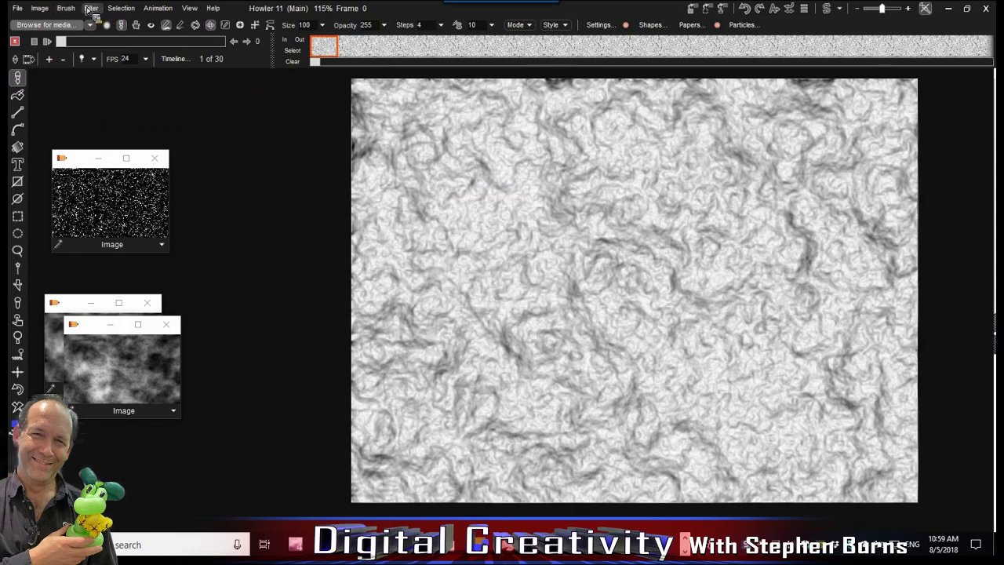
Make the lava texture seamless with 8% trim in x and y at its original size, on the current frame only
click(39, 8)
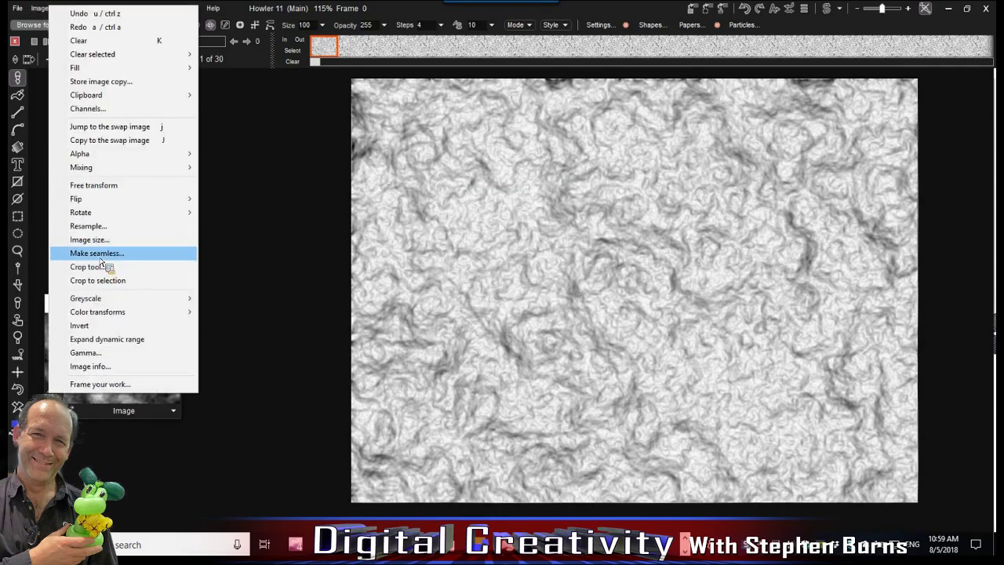
click(153, 253)
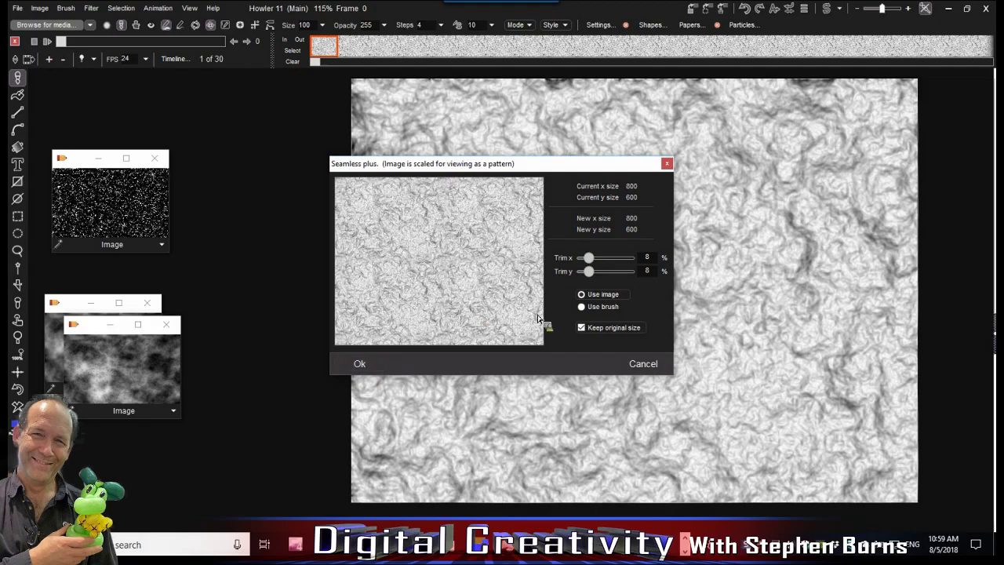
click(365, 365)
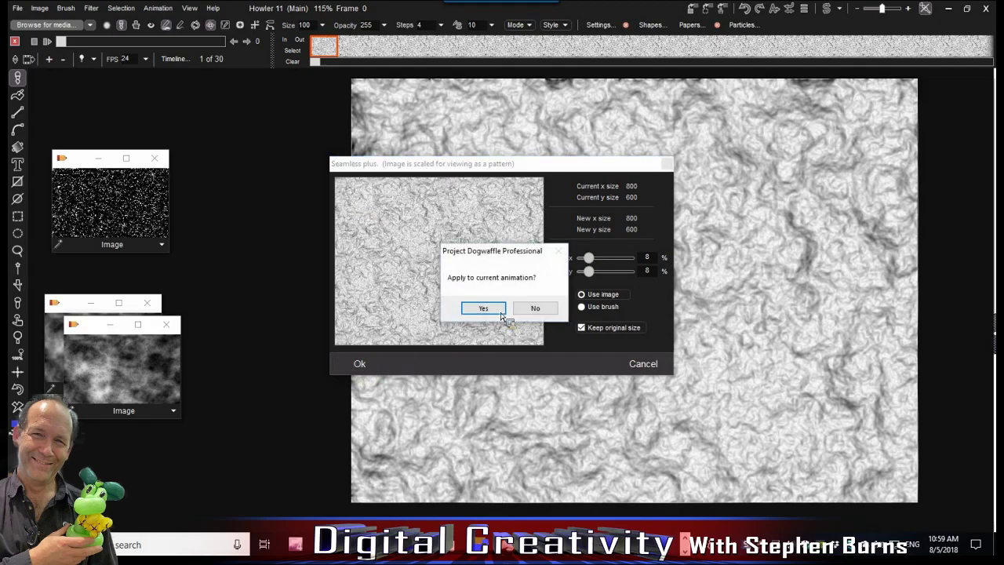
click(533, 309)
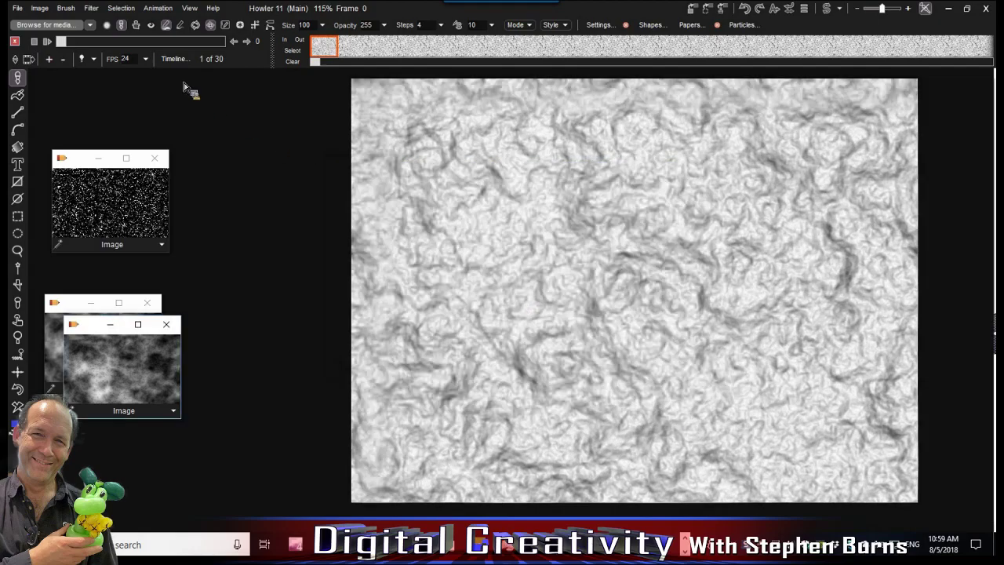
Free the current animation, leaving only the seamless lava texture as a still image
click(157, 8)
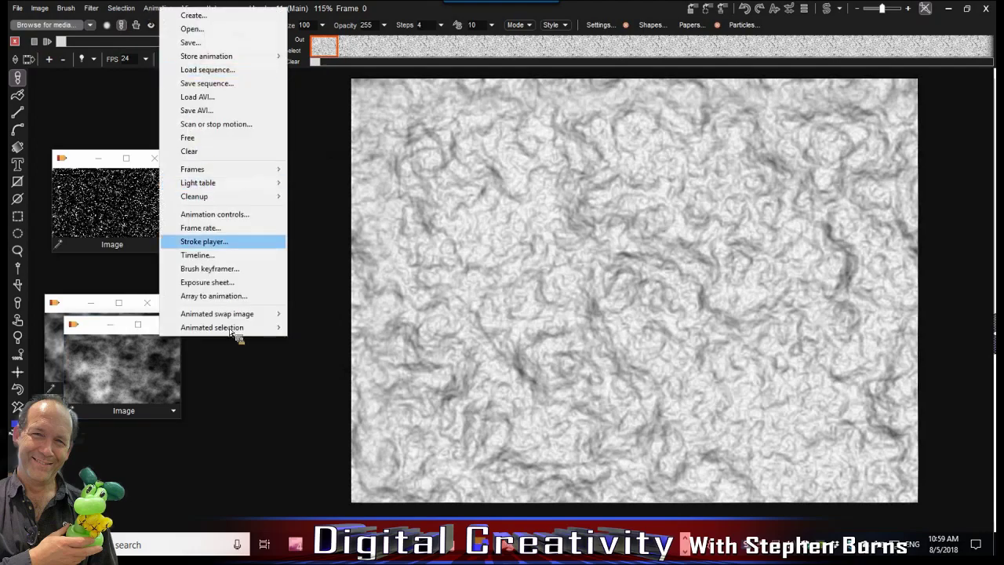
click(206, 138)
click(423, 330)
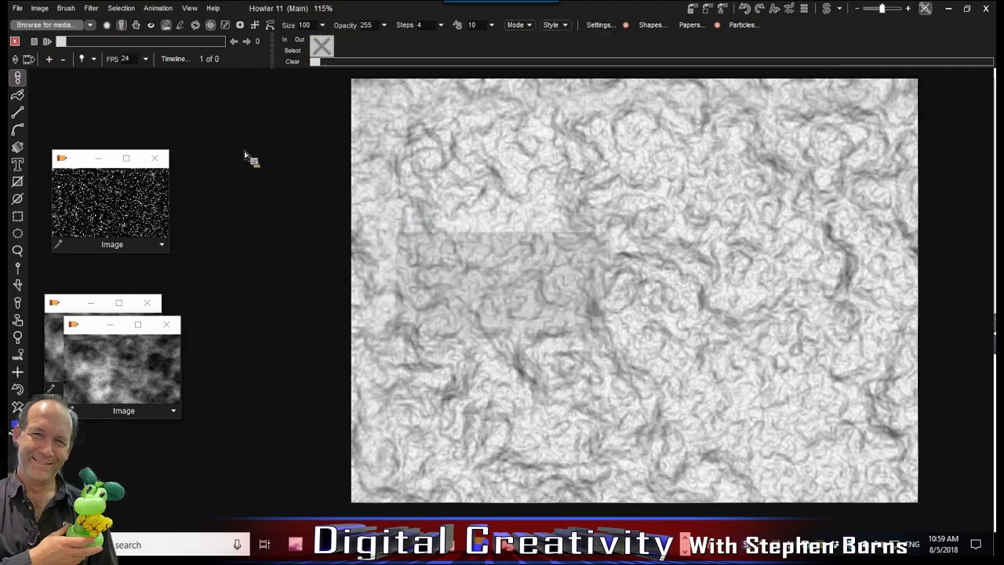
Try inverting the tones of the lava texture, and undo the inversion
click(39, 8)
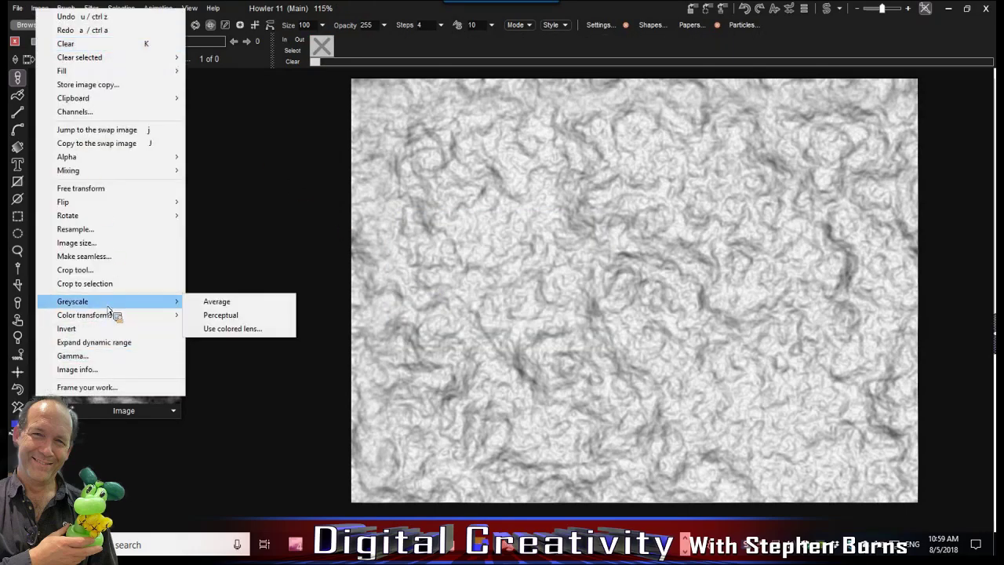
click(106, 331)
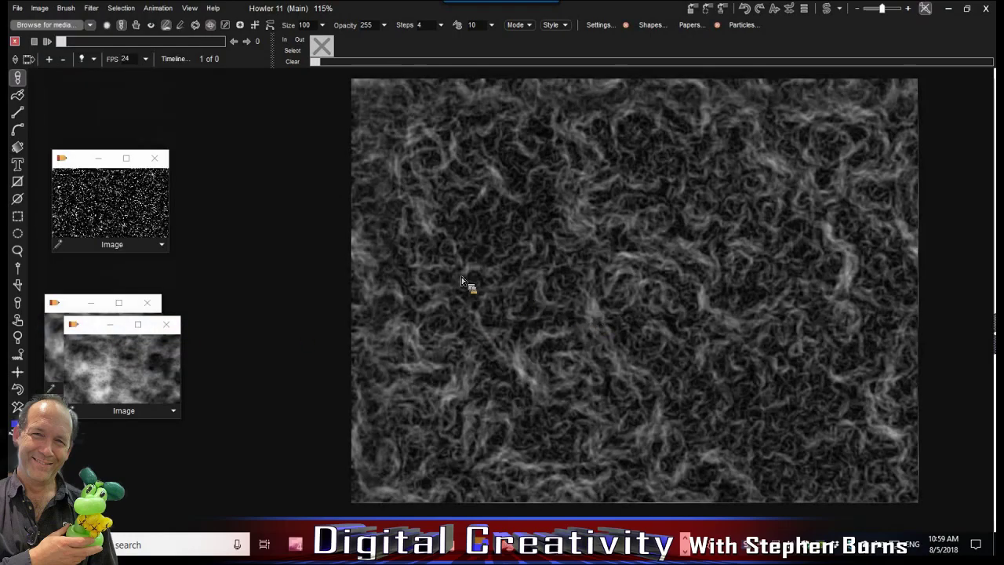
click(50, 383)
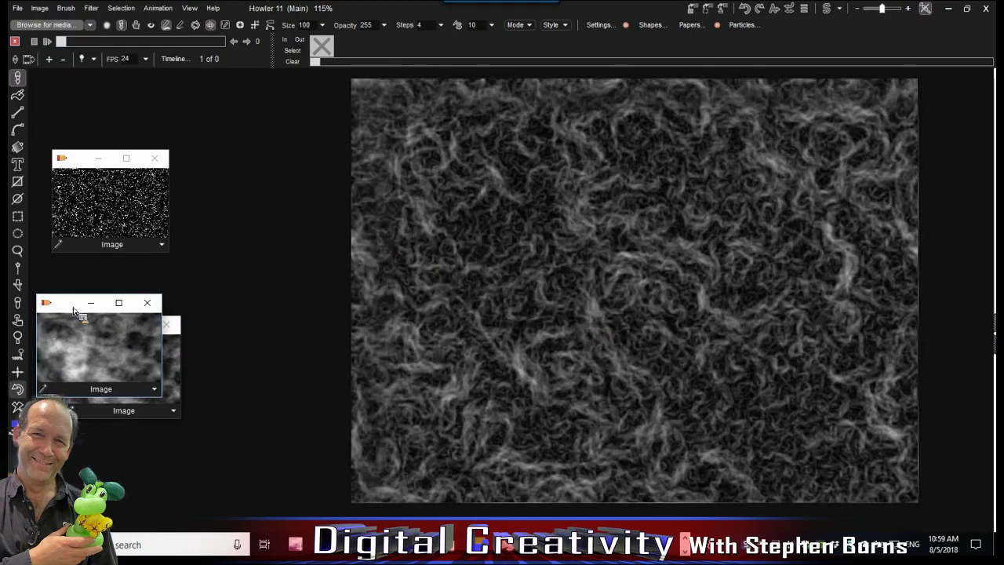
click(17, 389)
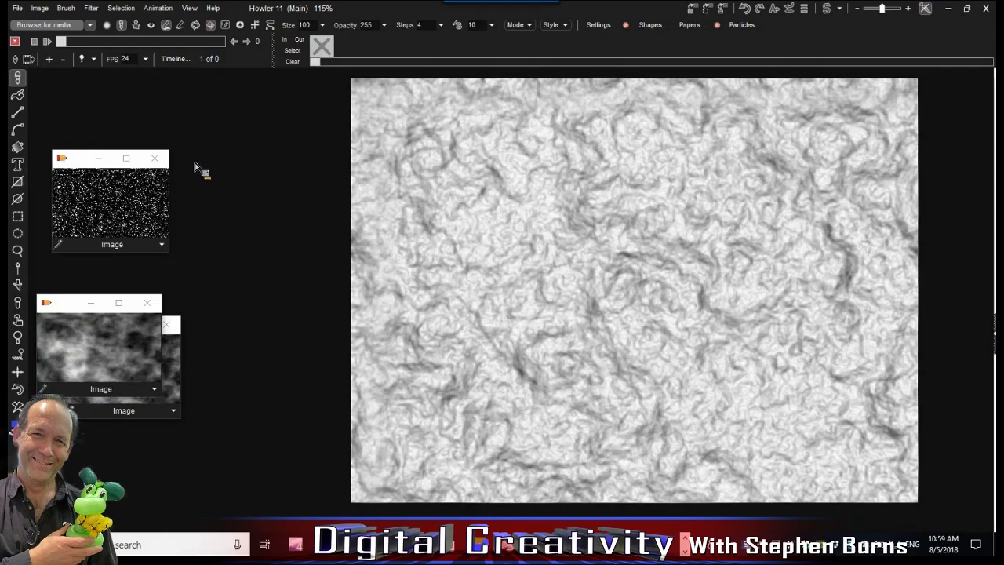
Recolor the lava texture red with Multiply at 124, 27, 45 and Add at 20, -197, -220 for red, green and blue
click(95, 9)
mouse_move(210, 34)
click(250, 34)
drag(484, 183, 254, 119)
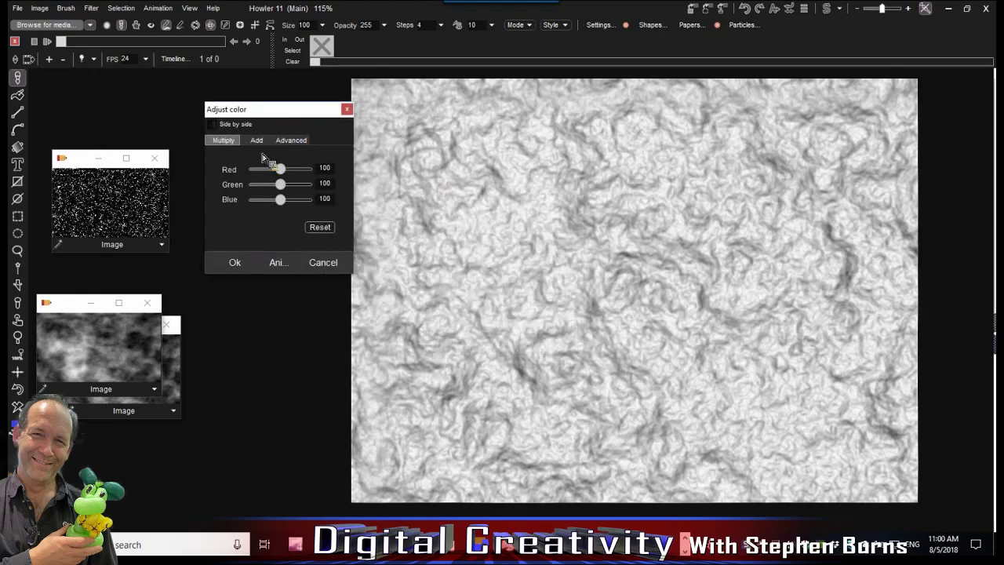
mouse_move(280, 183)
mouse_down()
mouse_move(264, 187)
mouse_move(261, 201)
mouse_move(289, 172)
mouse_up()
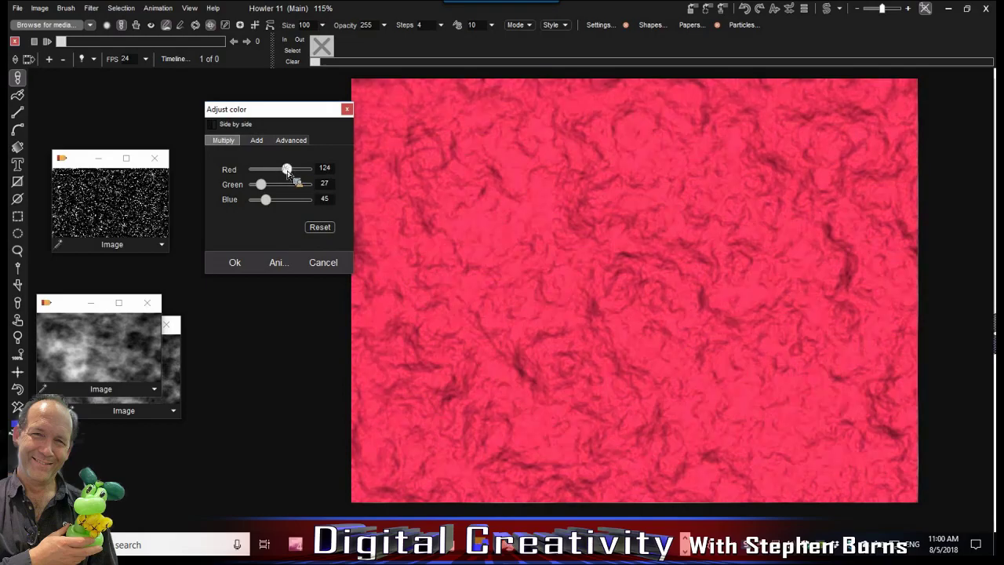
click(259, 141)
mouse_move(280, 185)
mouse_down()
mouse_move(259, 185)
mouse_move(256, 200)
mouse_move(293, 174)
mouse_move(282, 173)
mouse_up()
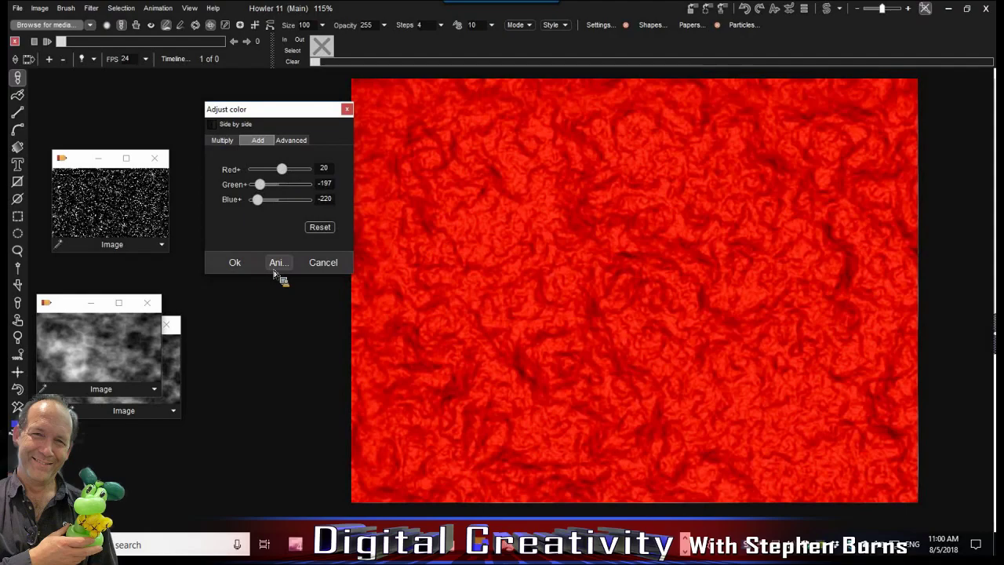
click(236, 263)
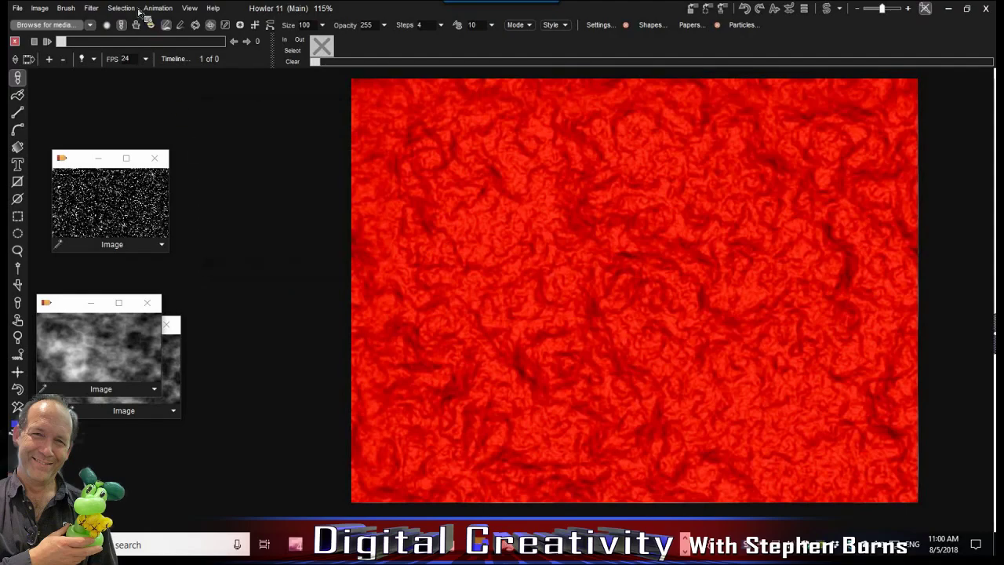
Reset the RGB curve and reshape it to deepen the dark areas and raise the contrast of the red lava texture
click(93, 12)
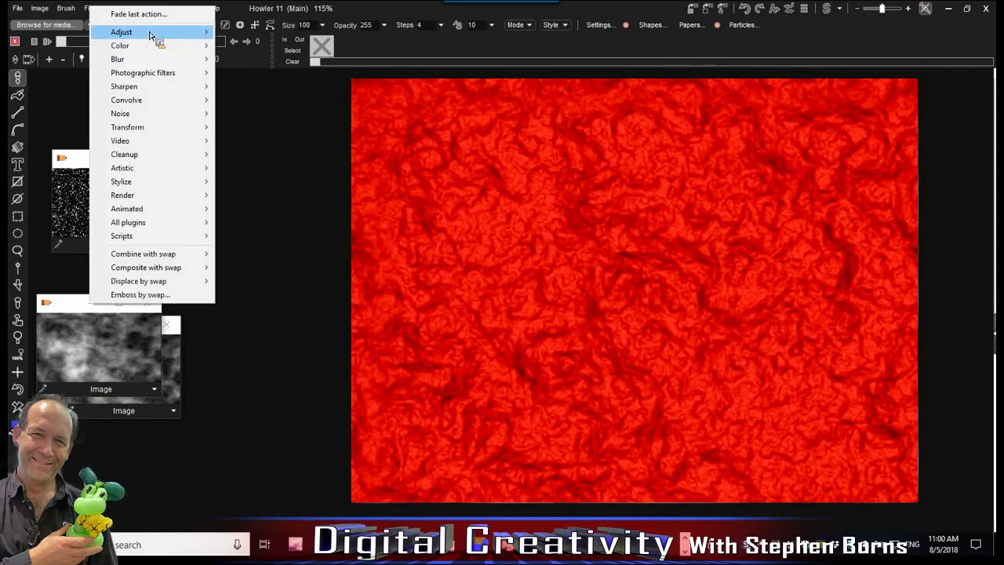
click(147, 33)
click(264, 156)
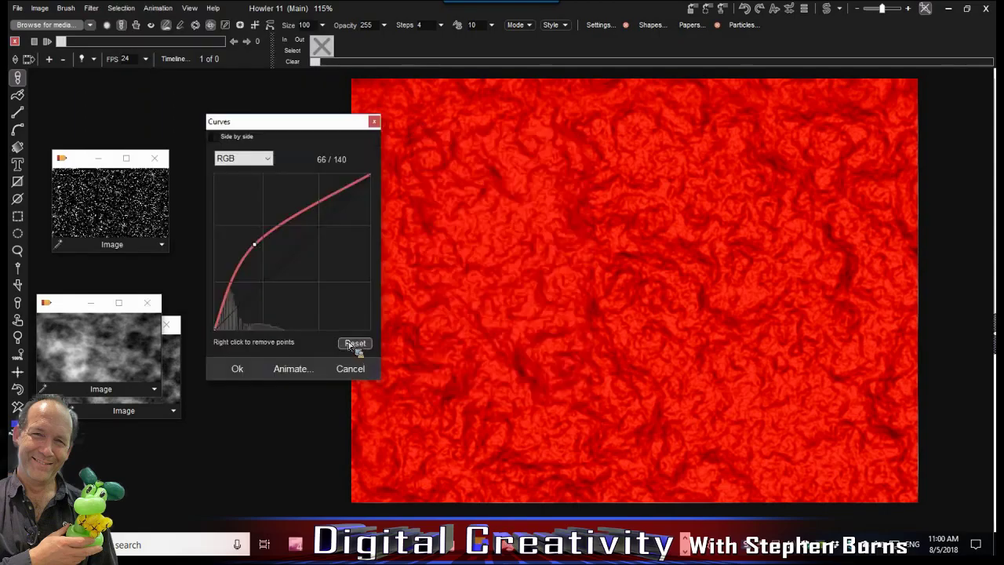
click(355, 343)
click(263, 289)
drag(267, 293, 347, 307)
click(244, 367)
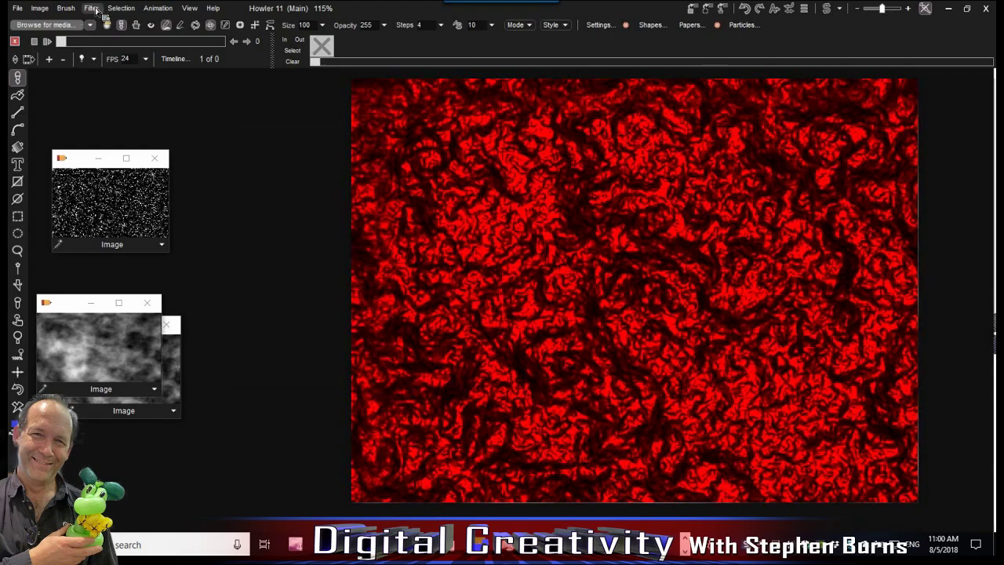
Start the Lighting tool (GPU) on the red texture and place the light near the upper left of the image
click(39, 10)
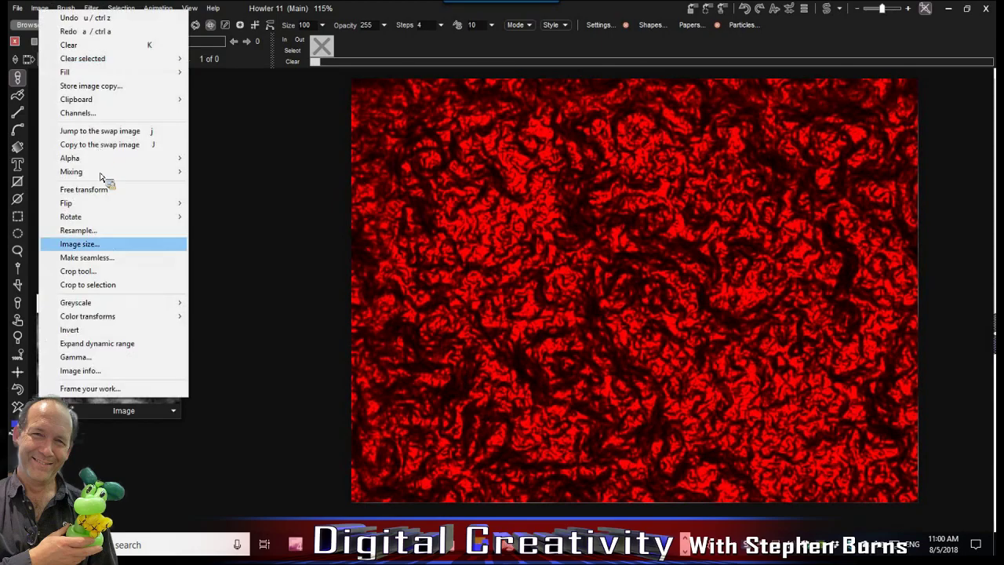
click(382, 164)
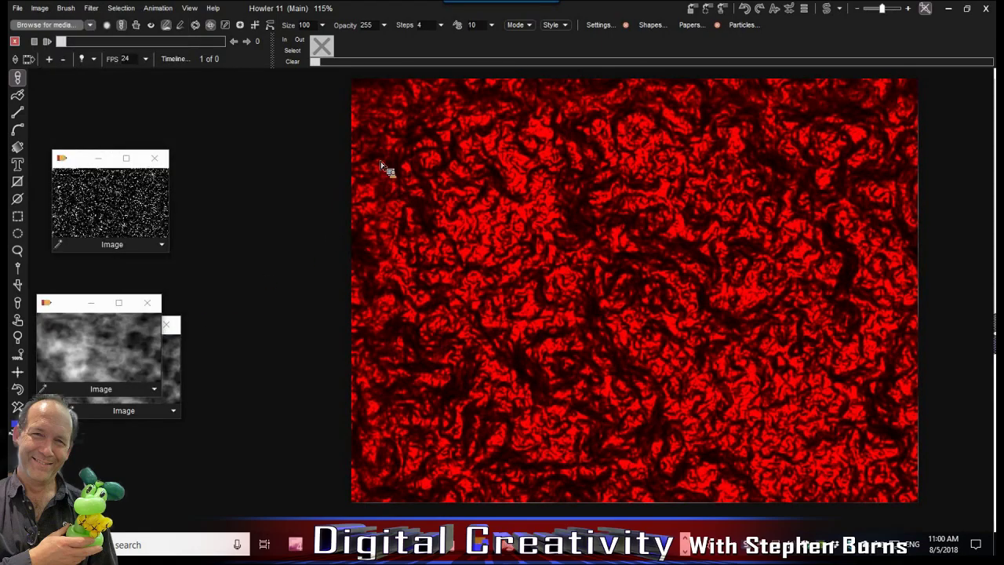
click(91, 7)
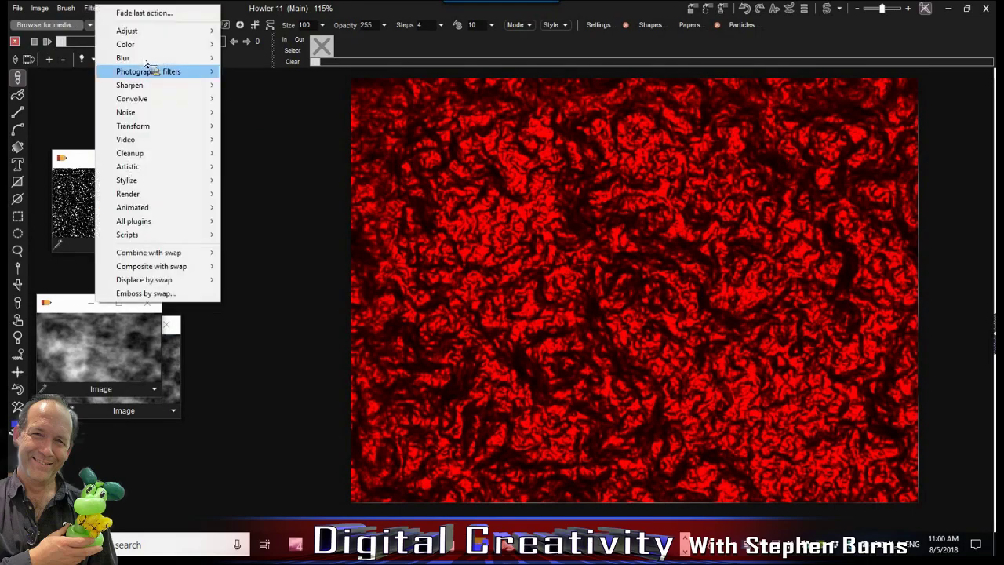
mouse_move(148, 127)
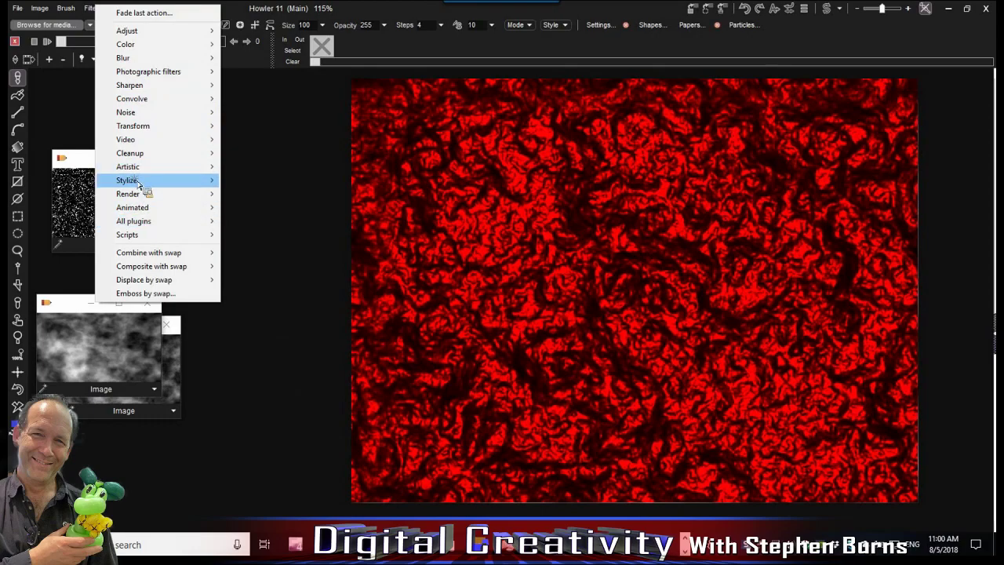
mouse_move(140, 182)
click(282, 185)
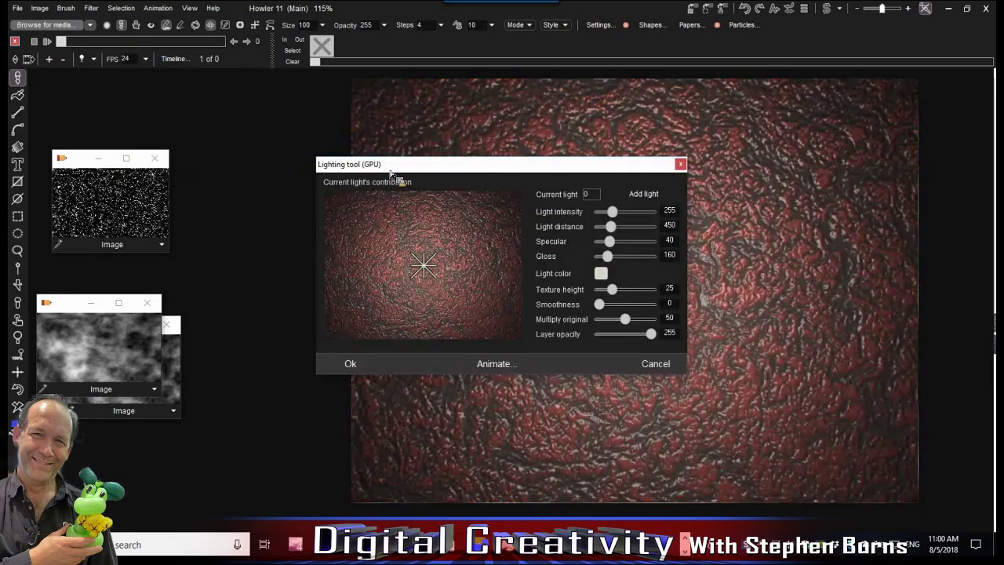
drag(387, 166, 296, 297)
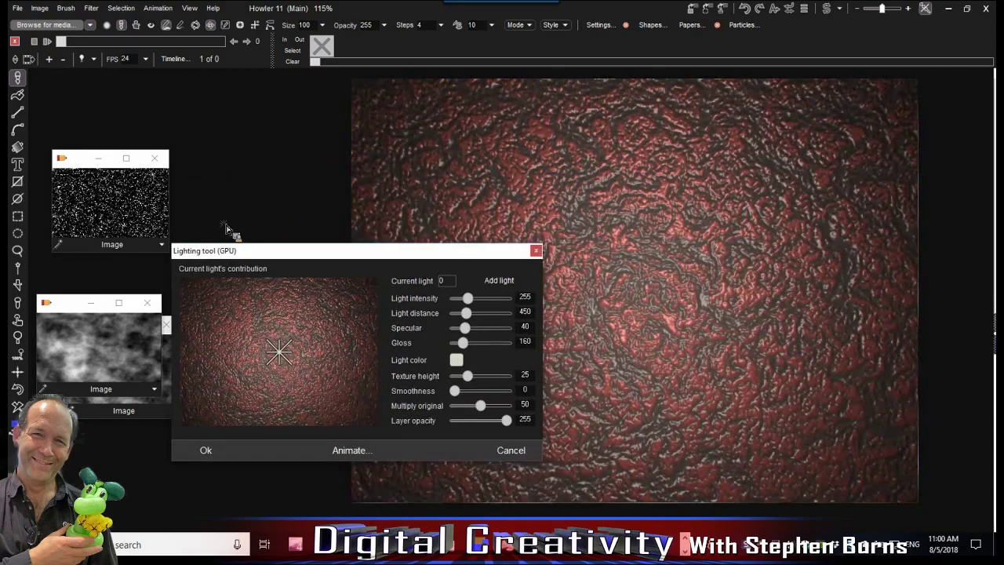
click(243, 228)
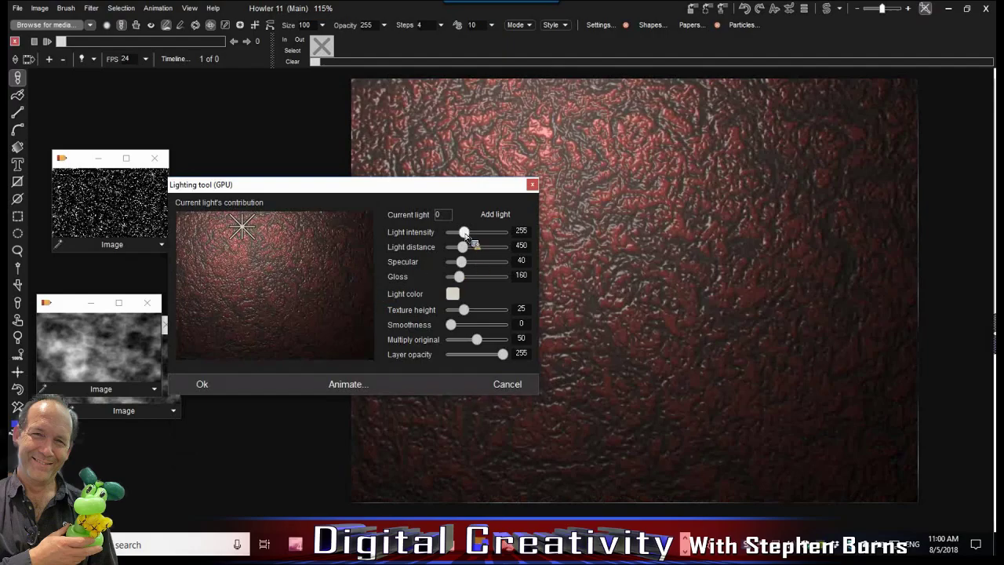
Light the texture with intensity 647, distance 598, texture height 23 and Multiply original 21, and apply the lighting
drag(466, 232, 470, 252)
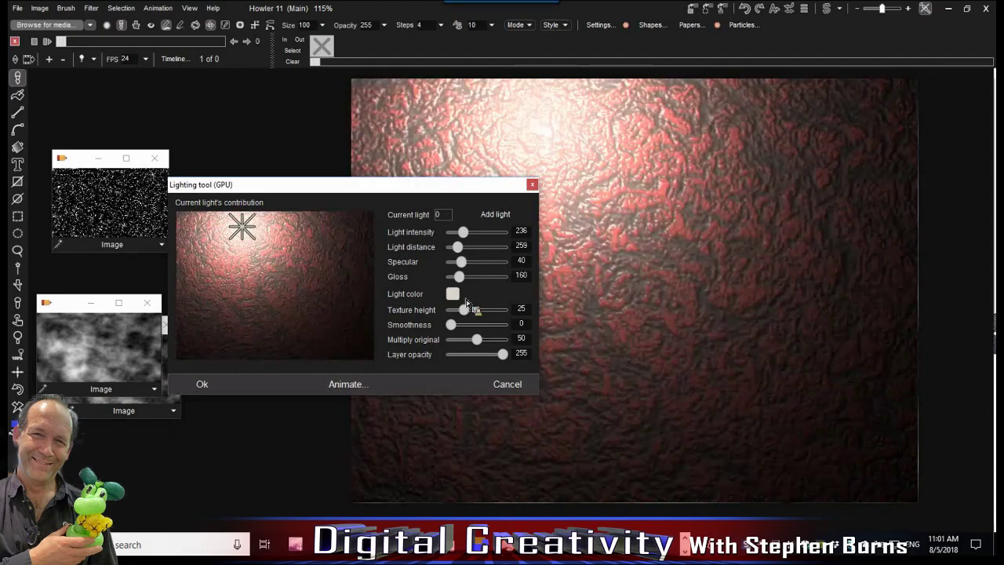
drag(484, 313, 468, 341)
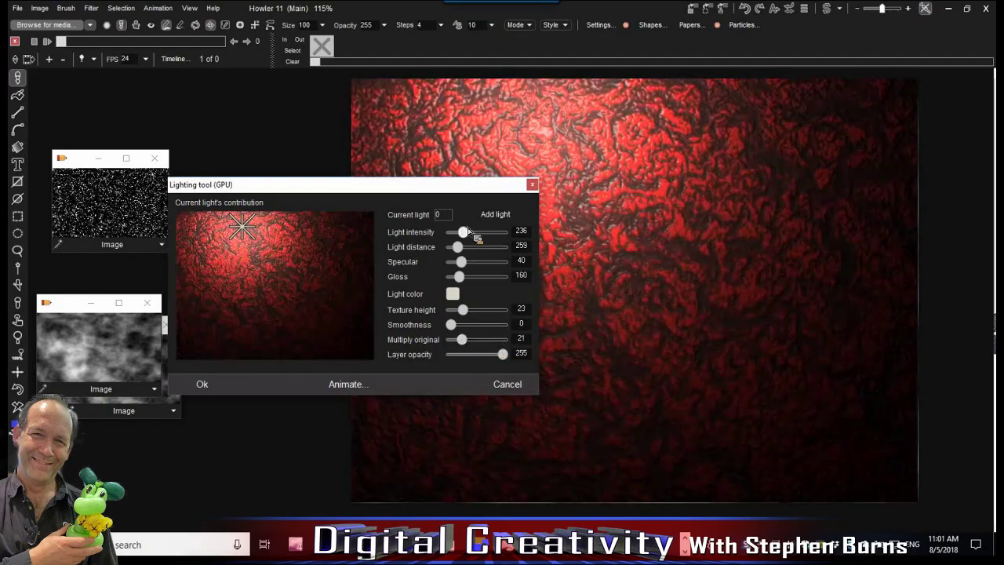
mouse_move(474, 237)
mouse_down()
mouse_move(459, 236)
mouse_move(468, 248)
mouse_move(486, 235)
mouse_up()
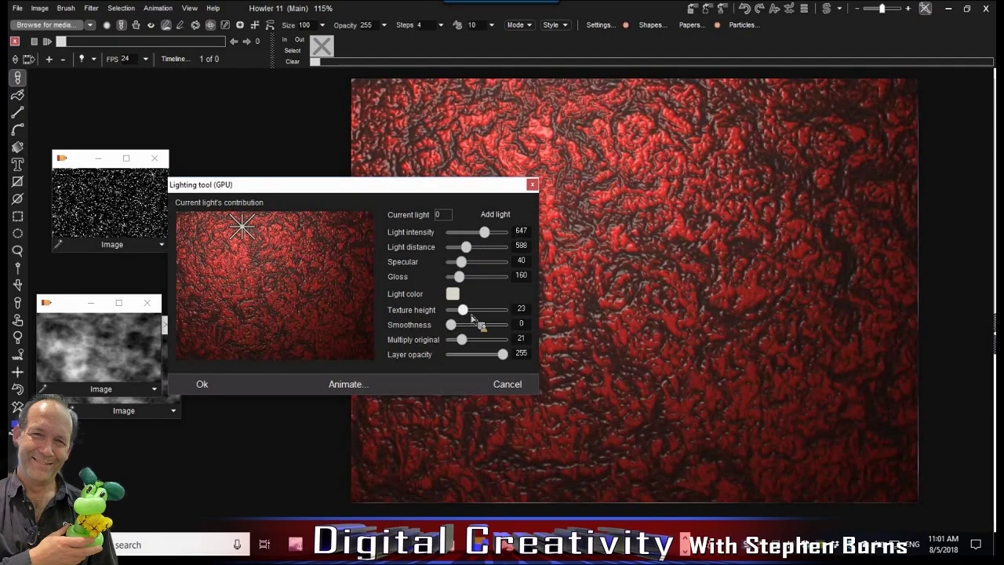
drag(456, 324, 453, 345)
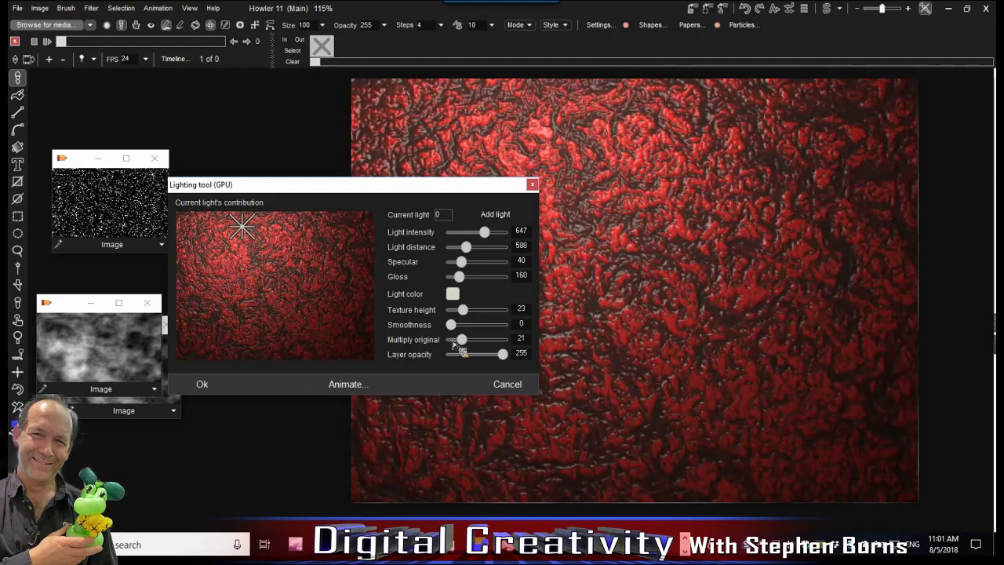
click(202, 384)
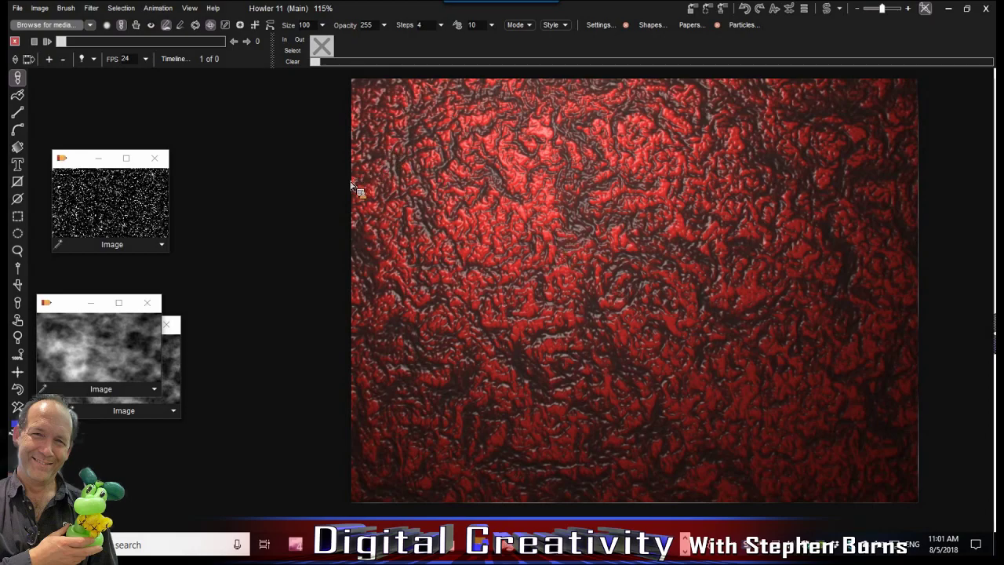
Store a copy of the lit lava texture, and make the main image seamless with 8% trim in x and y at its original size
drag(699, 55, 594, 40)
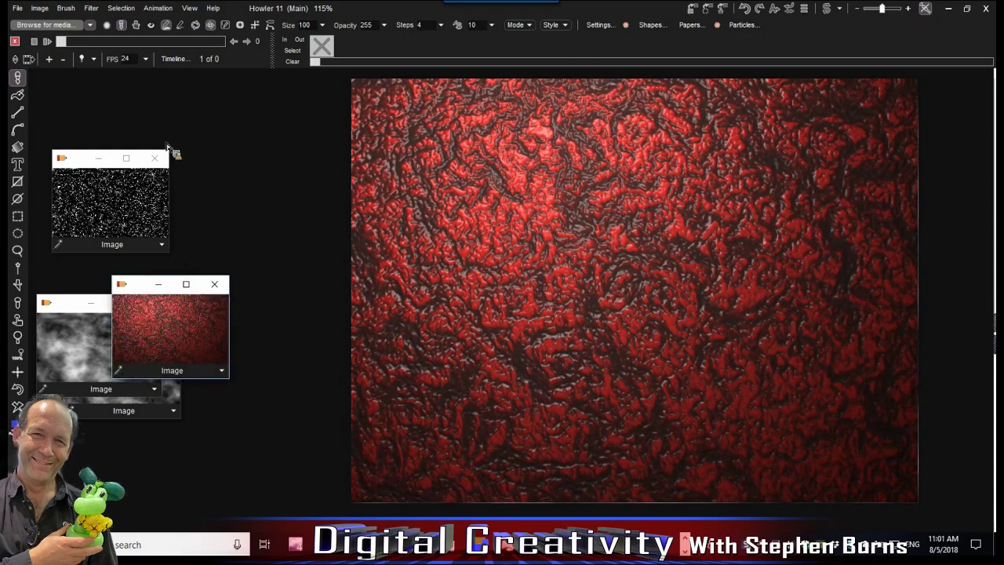
click(92, 9)
mouse_move(134, 63)
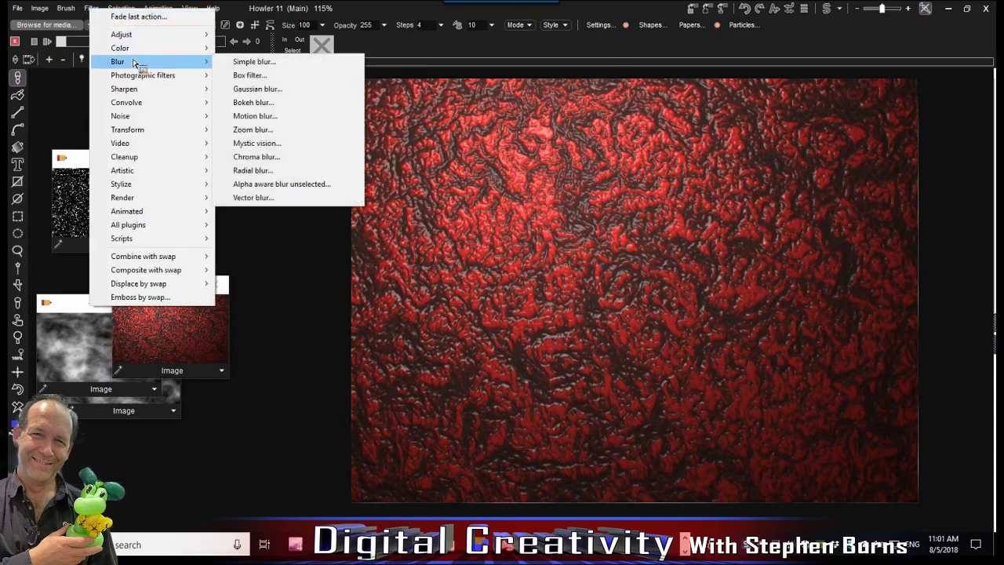
click(45, 10)
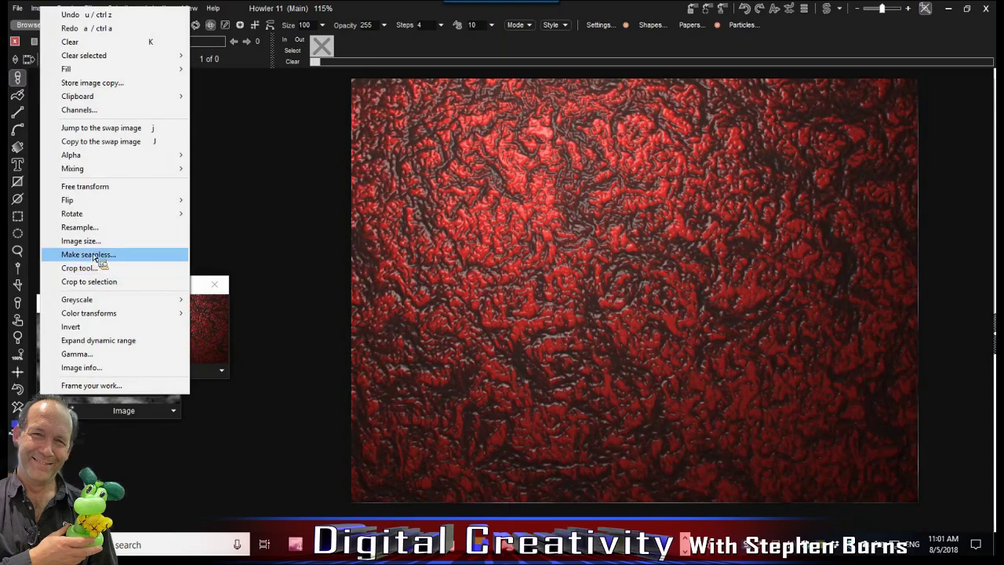
click(87, 254)
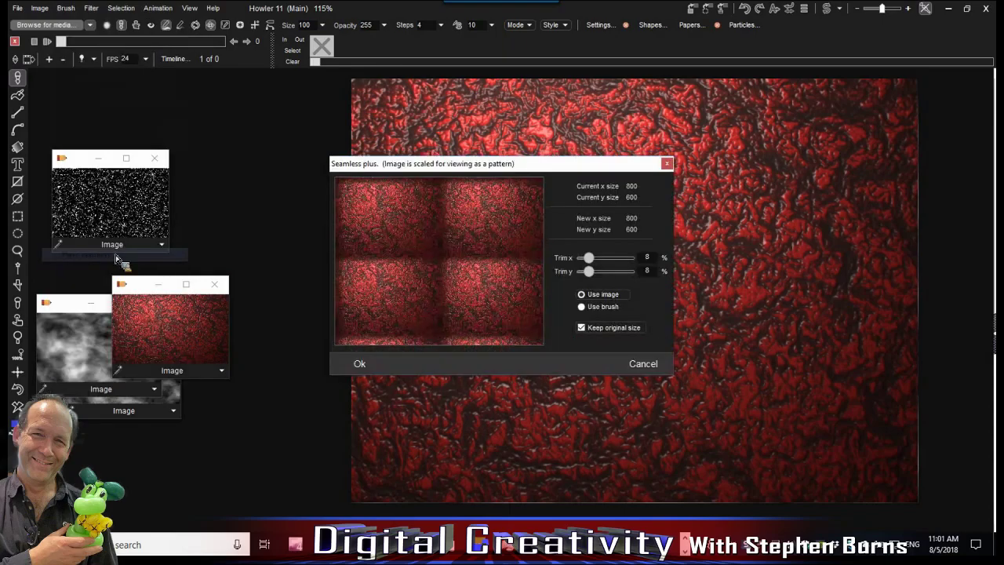
click(361, 364)
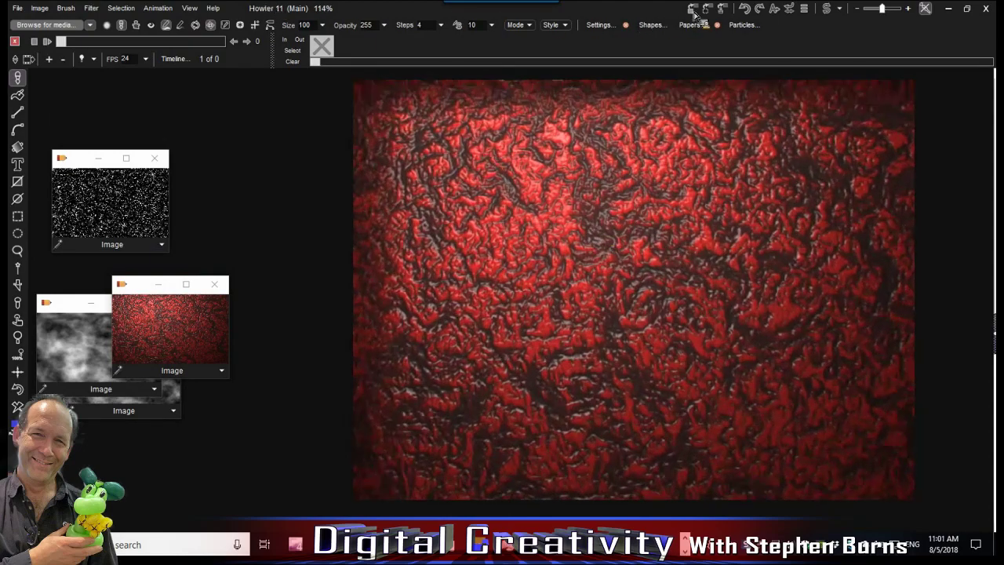
Try shifting the lit lava texture by -206, 13 pixels to check its edges for seams
click(91, 8)
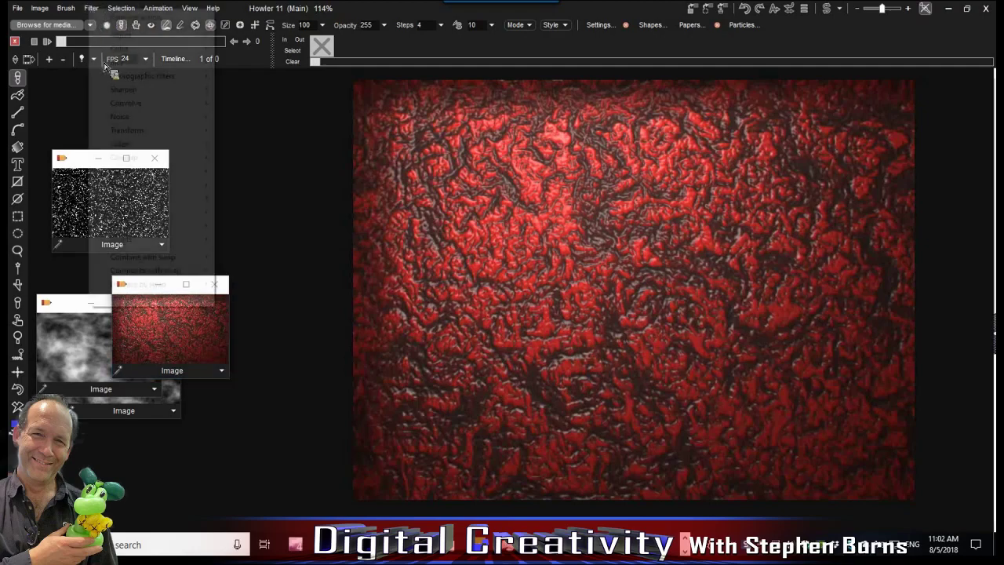
mouse_move(135, 173)
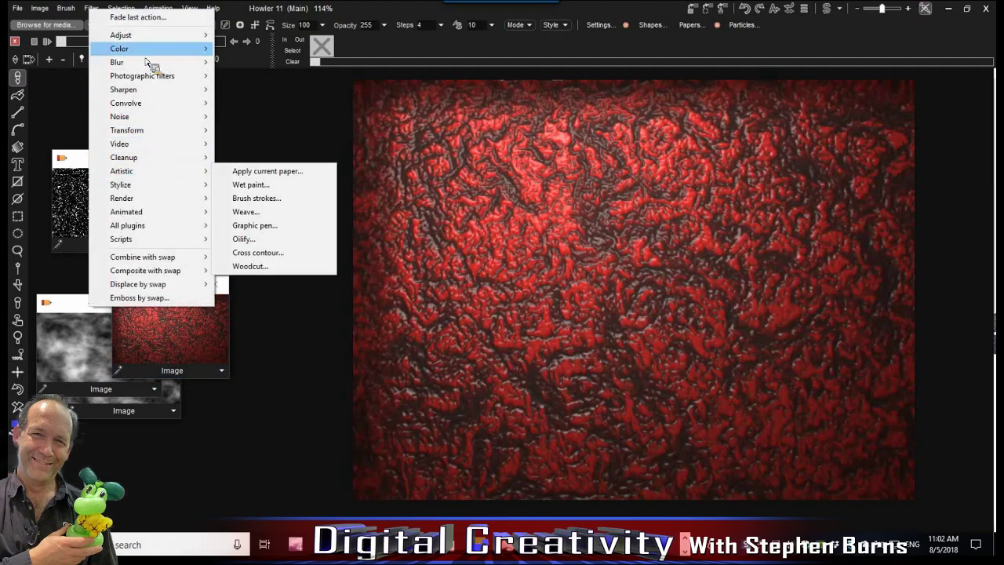
mouse_move(149, 130)
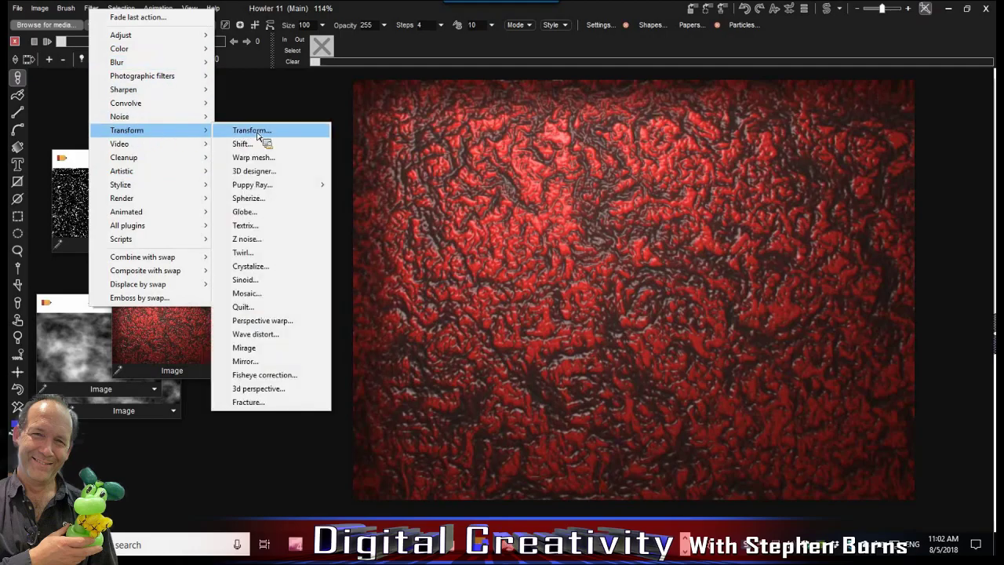
click(240, 144)
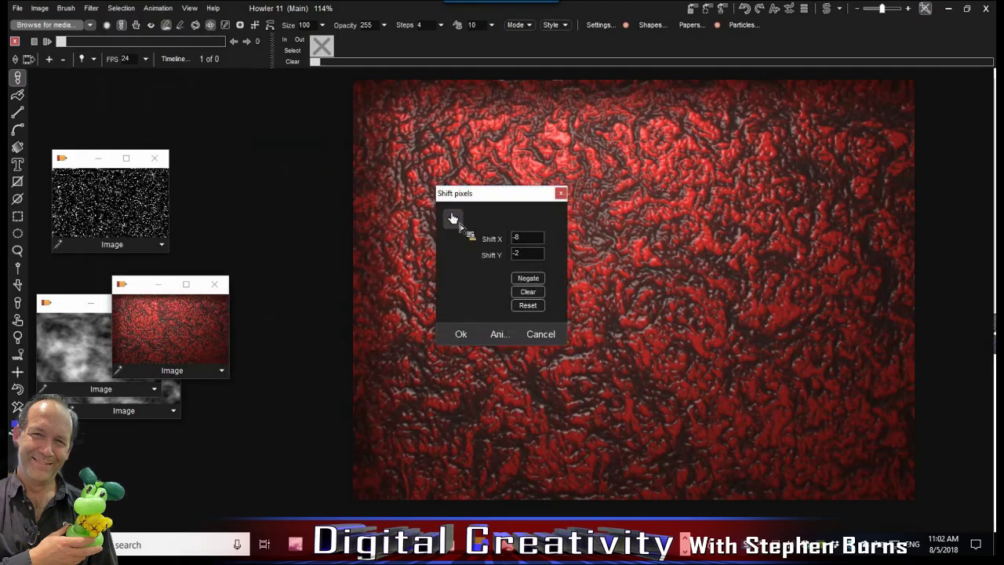
mouse_move(460, 223)
mouse_down()
mouse_move(556, 224)
mouse_move(314, 235)
mouse_move(461, 238)
mouse_up()
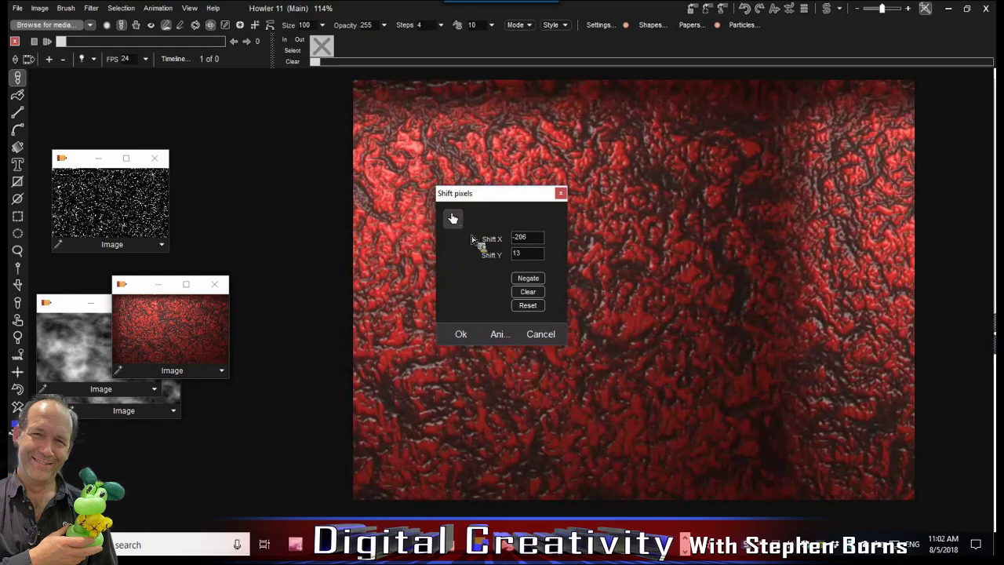
click(542, 335)
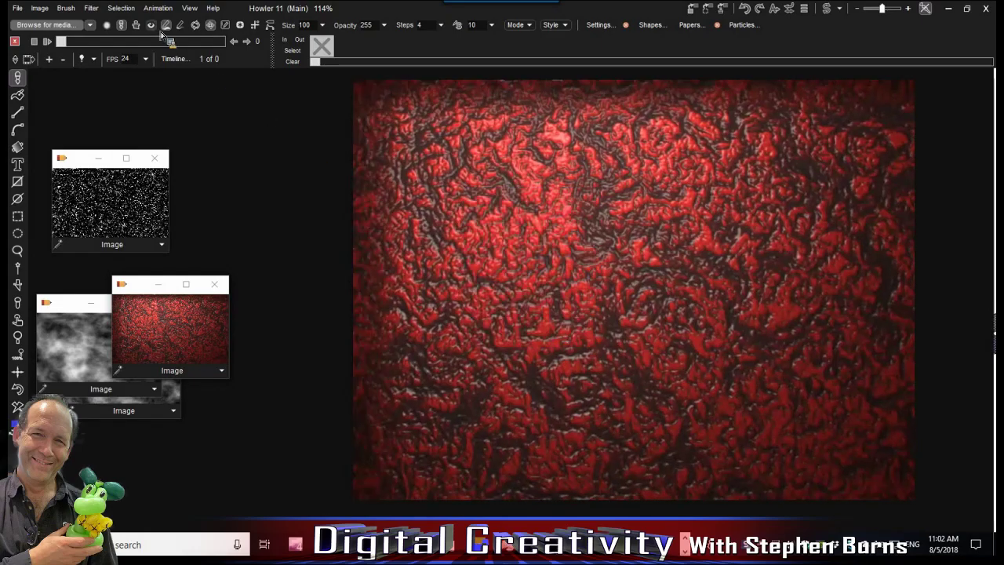
click(94, 9)
mouse_move(144, 132)
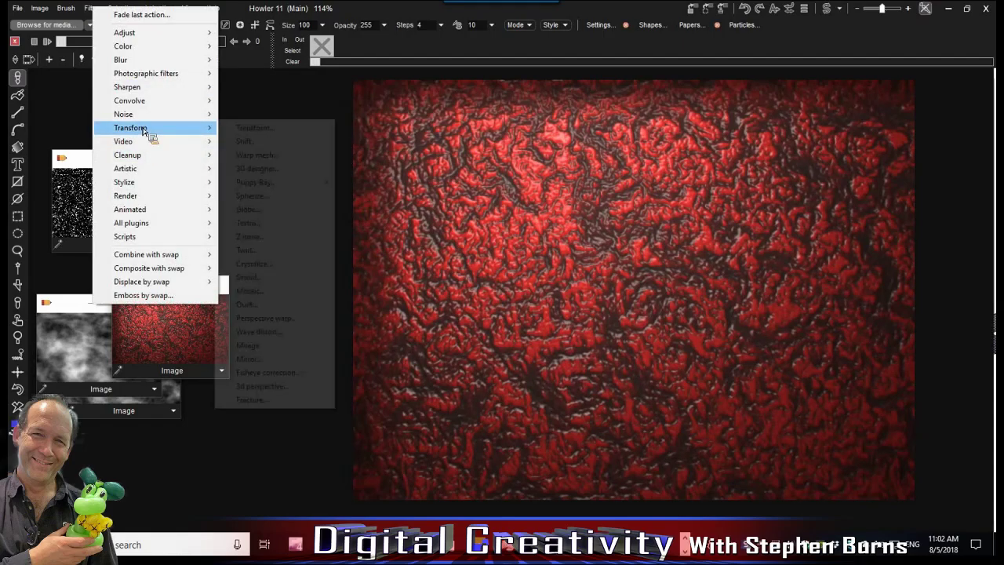
click(264, 134)
drag(459, 197, 188, 188)
click(339, 219)
mouse_move(348, 140)
mouse_down()
mouse_move(348, 130)
mouse_move(358, 138)
mouse_up()
click(363, 269)
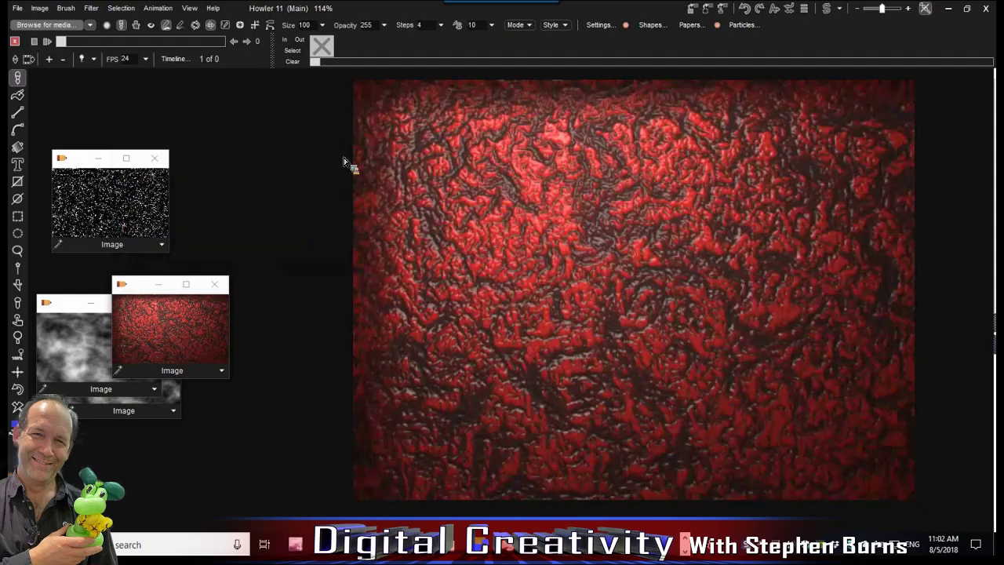
Create a 30-frame animation at 24 fps in which every frame is a copy of the current lava image
click(154, 9)
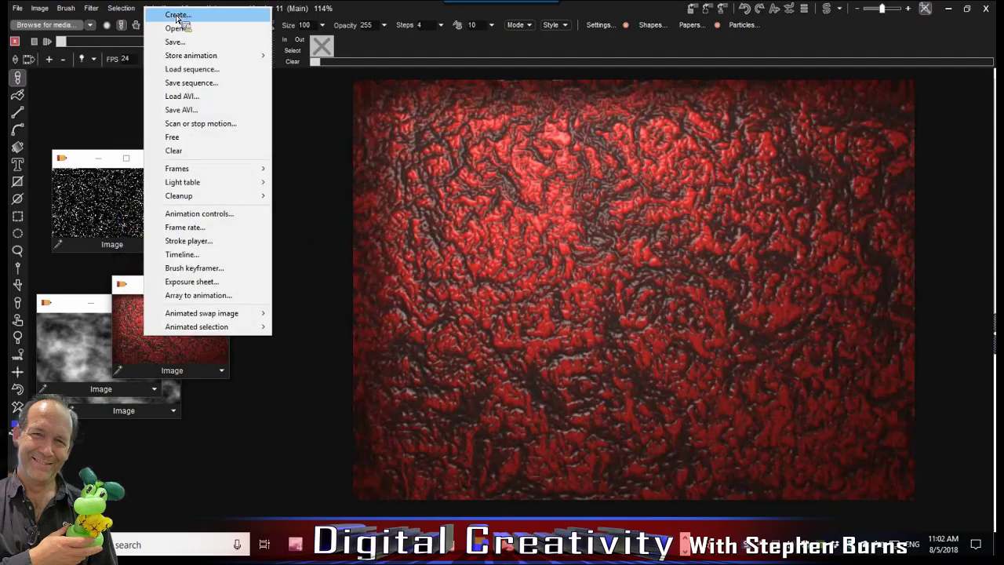
click(177, 15)
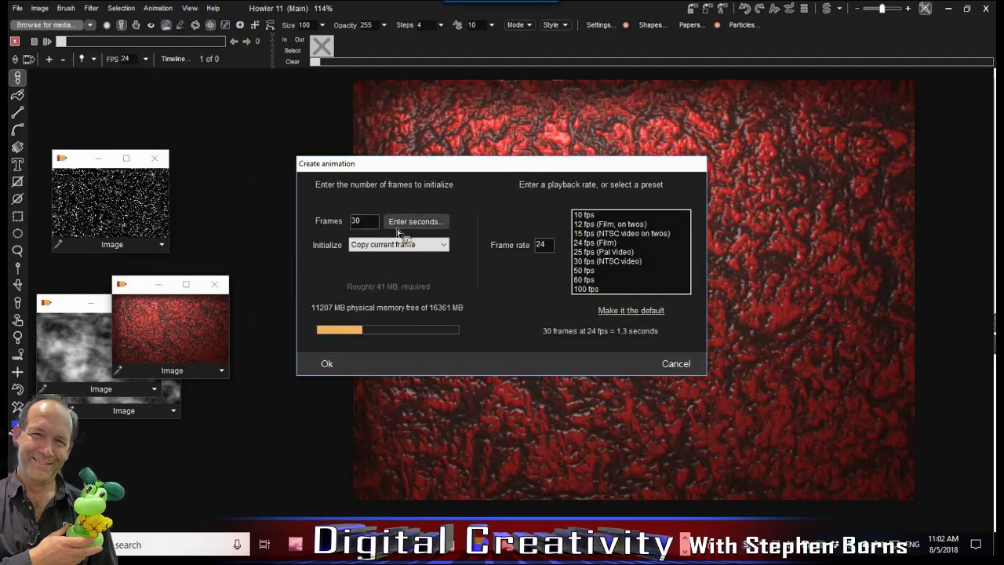
click(330, 367)
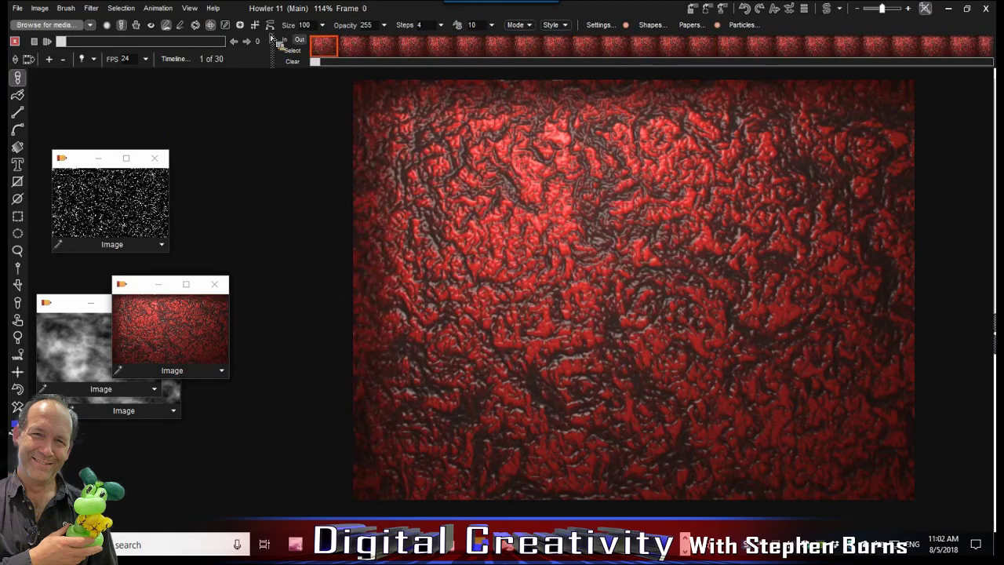
Open the timeline editor for the 30-frame lava animation and choose the Transform filter
click(175, 59)
drag(247, 86, 180, 96)
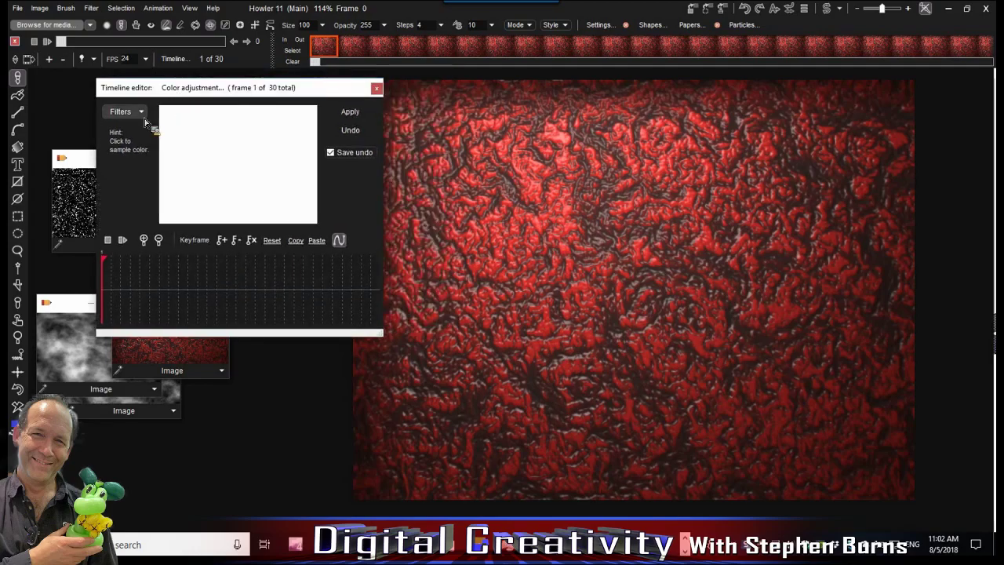
click(124, 112)
drag(296, 133, 290, 206)
click(296, 233)
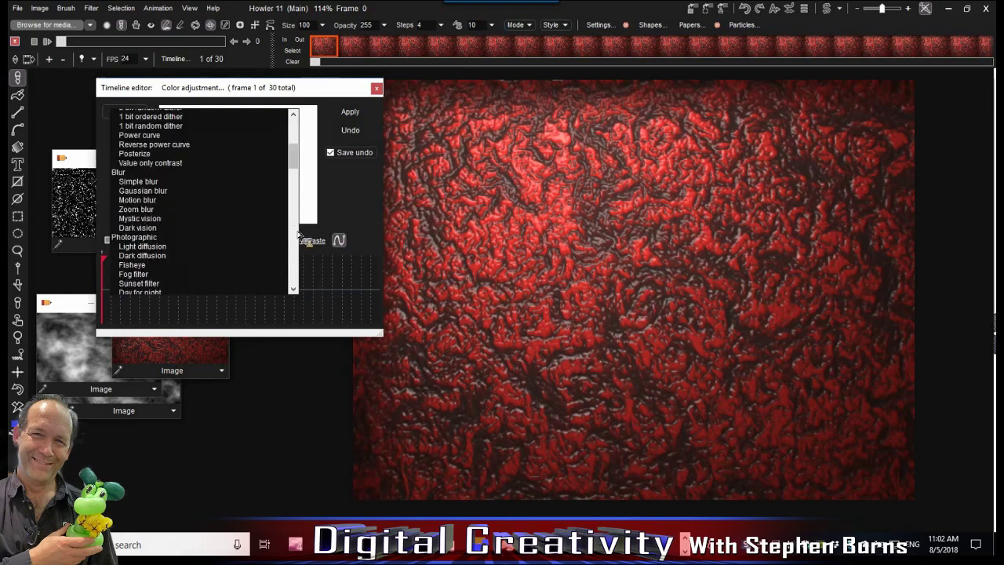
click(295, 198)
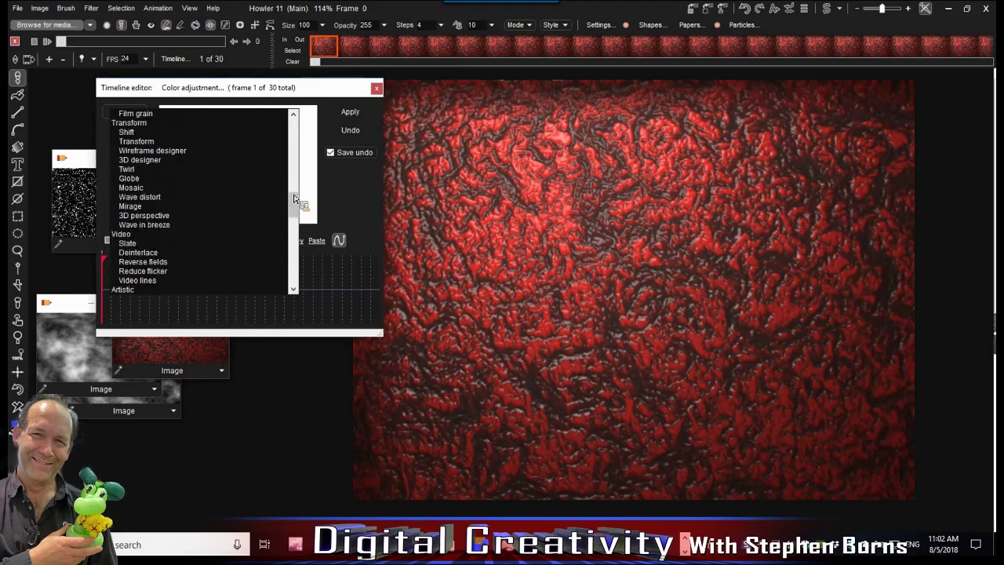
click(140, 142)
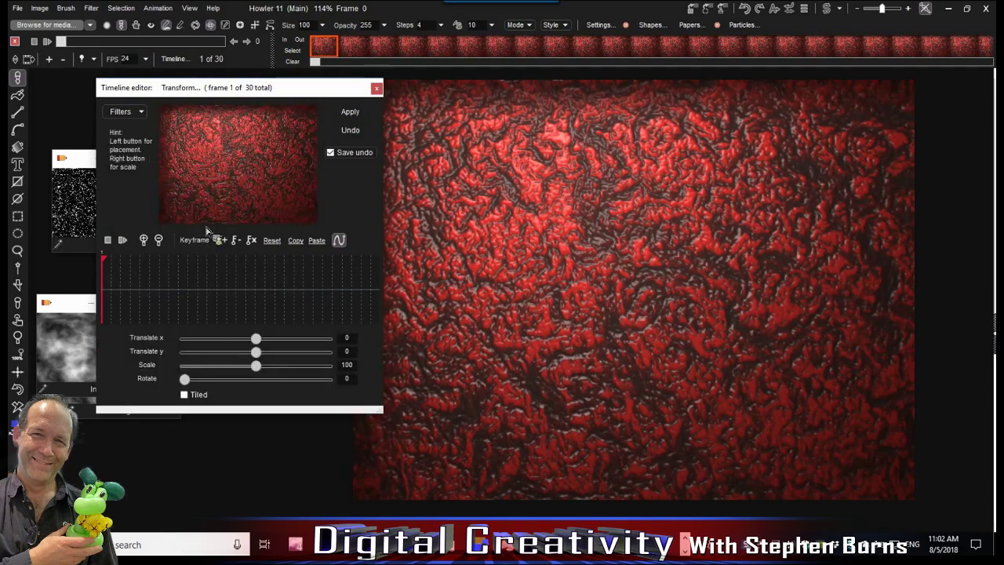
Set the first-frame Transform to tiled, with translate x -41, translate y -17, scale 162 and rotate 23
click(197, 396)
drag(208, 182, 276, 206)
drag(257, 366, 300, 369)
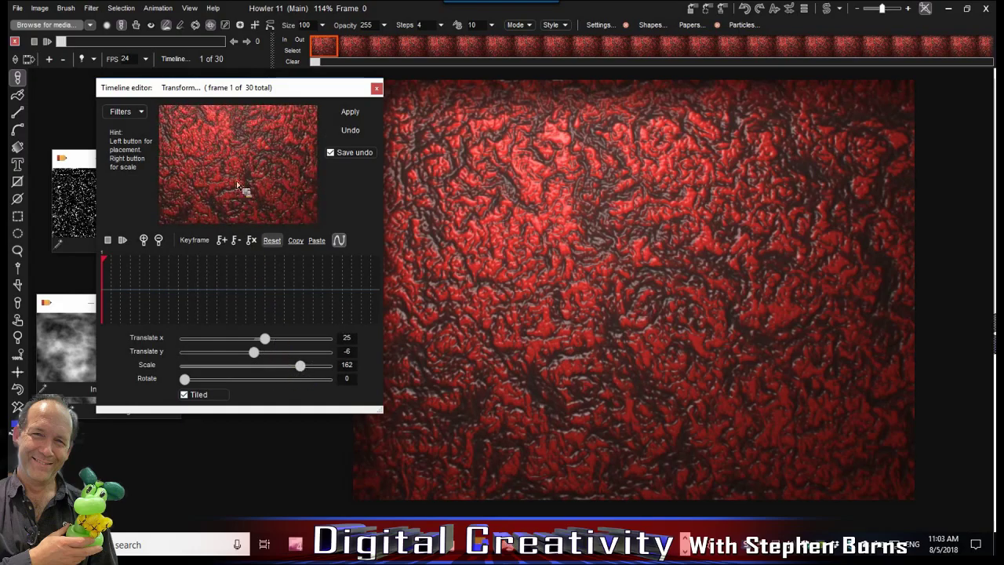
drag(314, 161, 288, 146)
drag(187, 380, 193, 379)
drag(289, 147, 174, 166)
drag(242, 166, 206, 186)
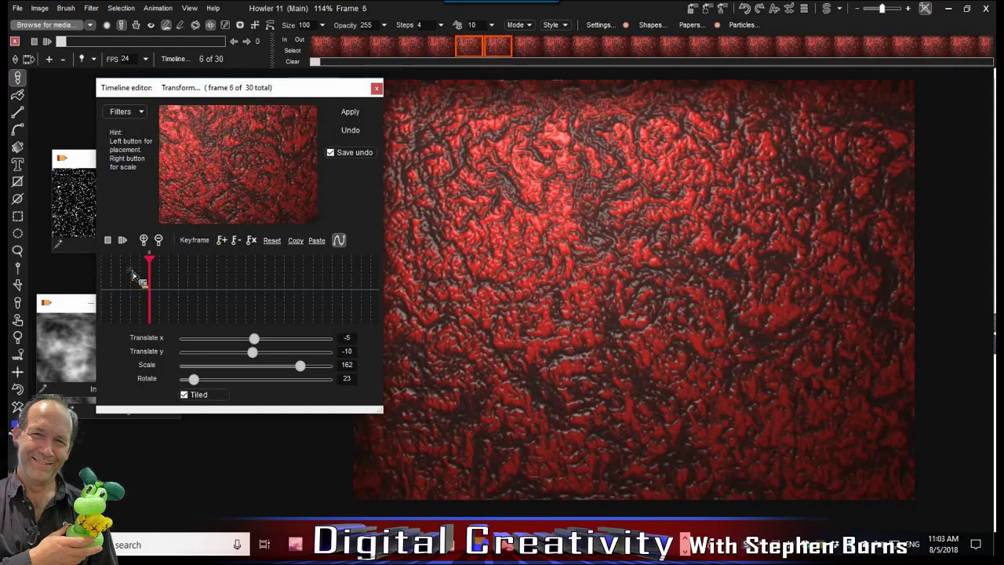
drag(193, 172, 209, 159)
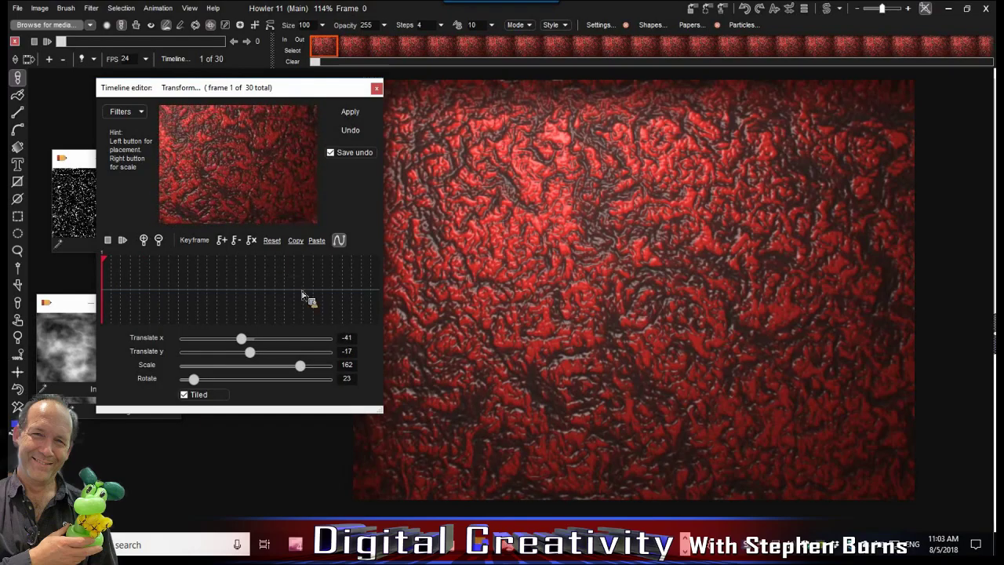
Keyframe the Transform at frame 29 with translate x 37 and translate y -6, and scrub the timeline to preview the motion
drag(284, 283, 376, 281)
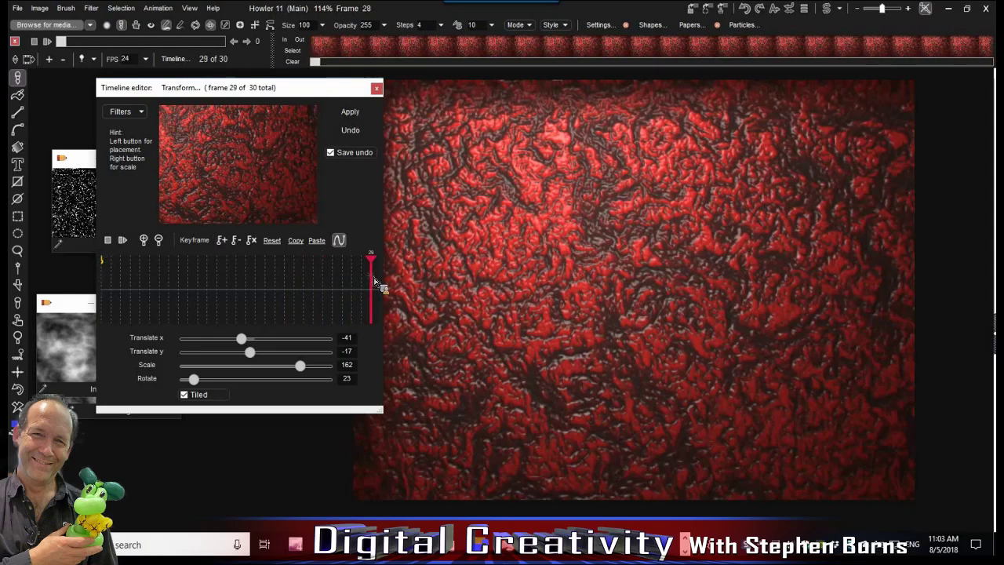
drag(249, 173, 269, 148)
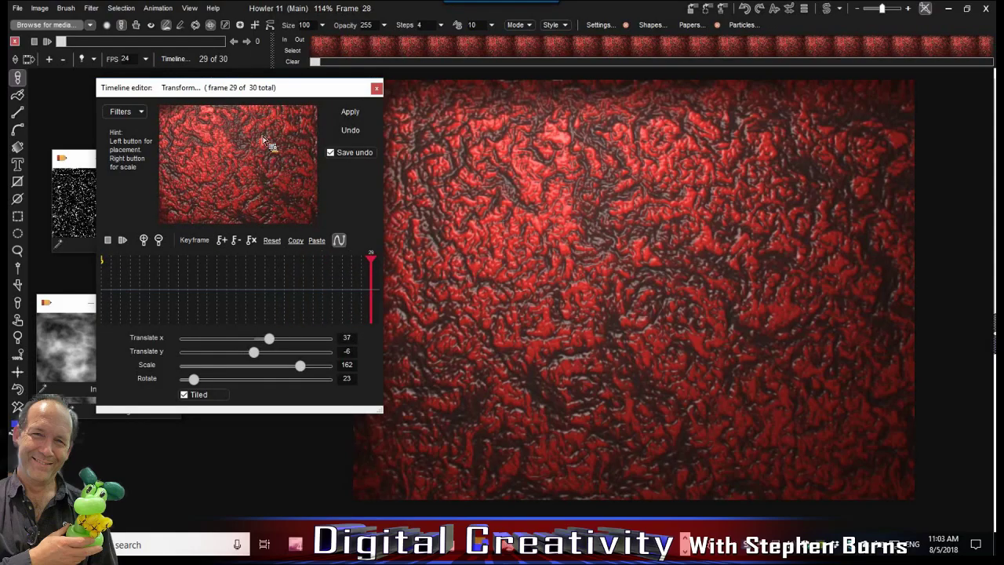
click(223, 240)
click(178, 298)
drag(254, 298, 322, 295)
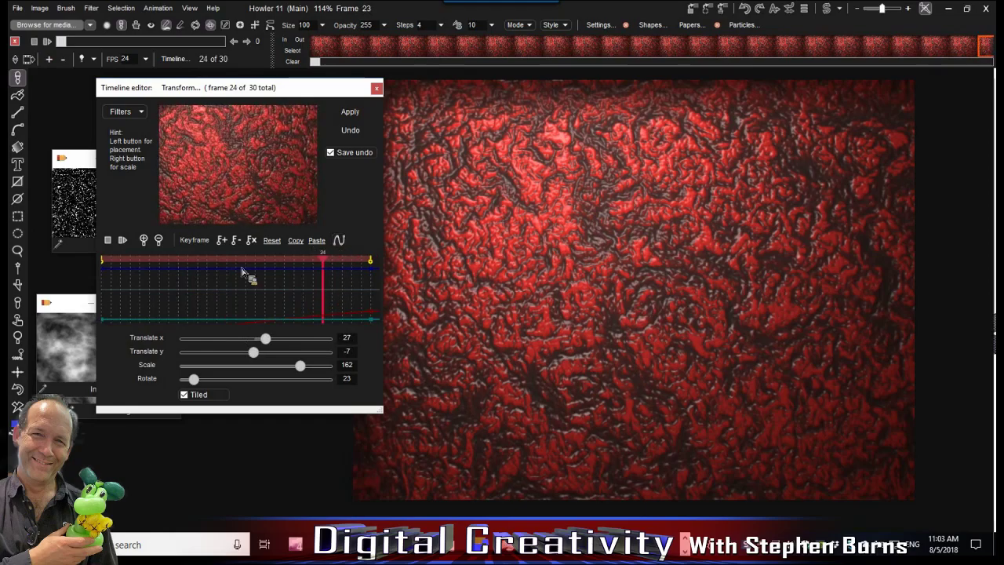
Apply the keyframed Transform to the lava animation, then undo and reapply it from frame 1
click(351, 129)
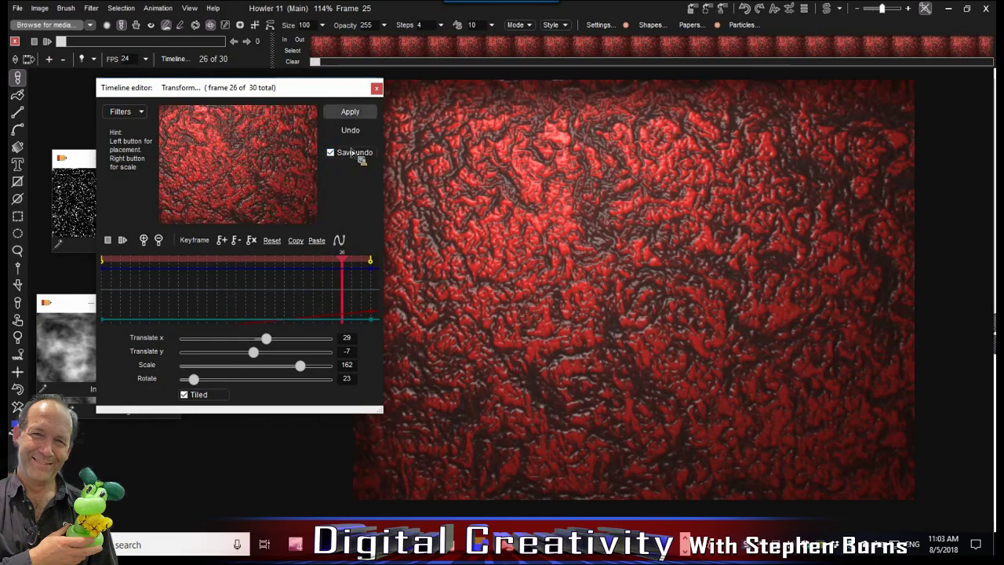
click(359, 112)
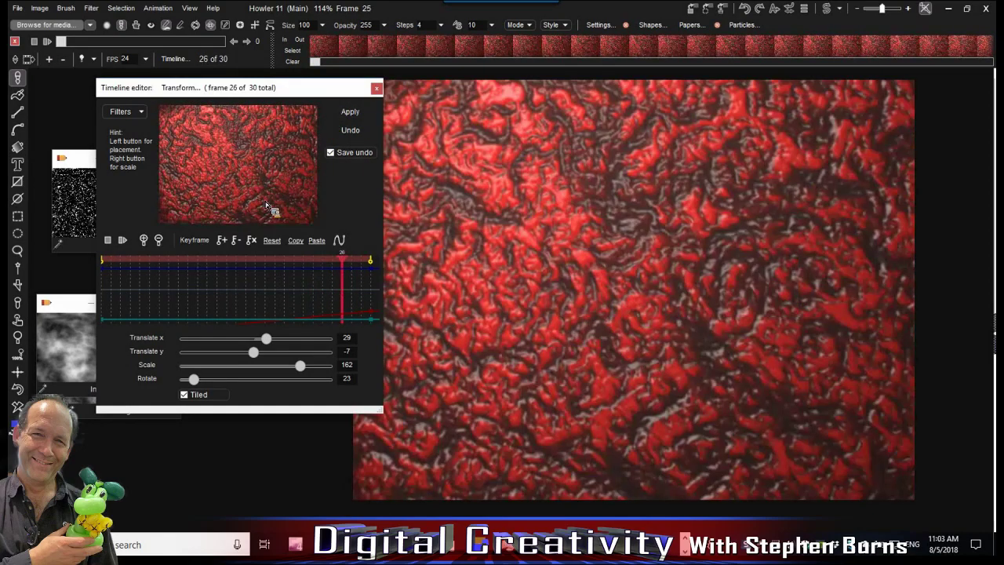
click(358, 133)
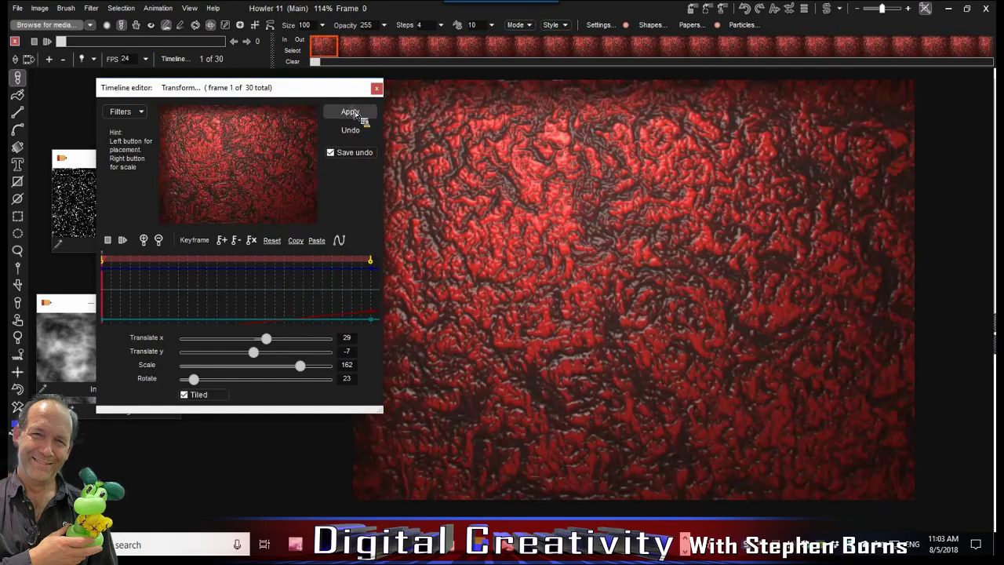
click(354, 114)
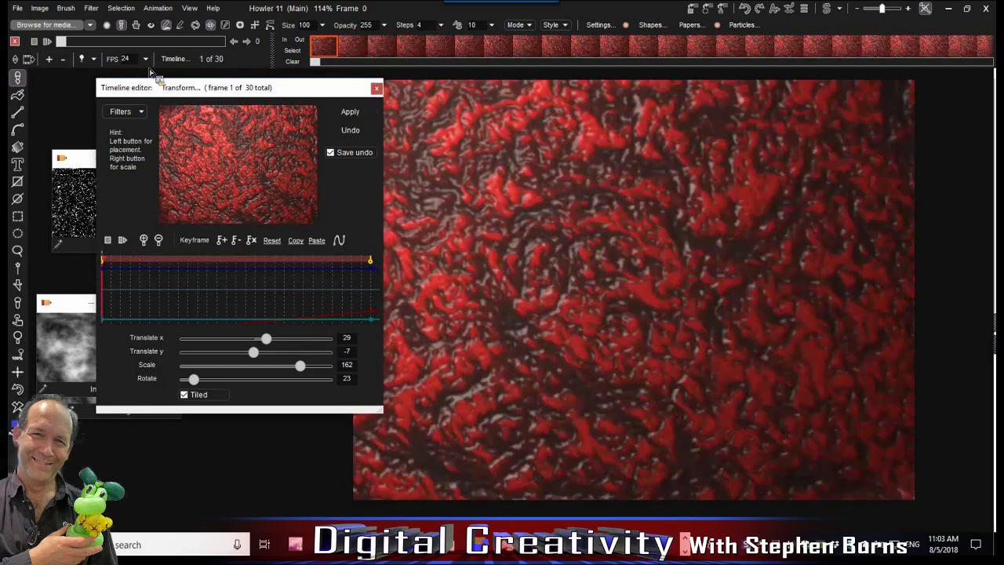
Preview the drifting lava animation by scrubbing and playing its frames
click(82, 58)
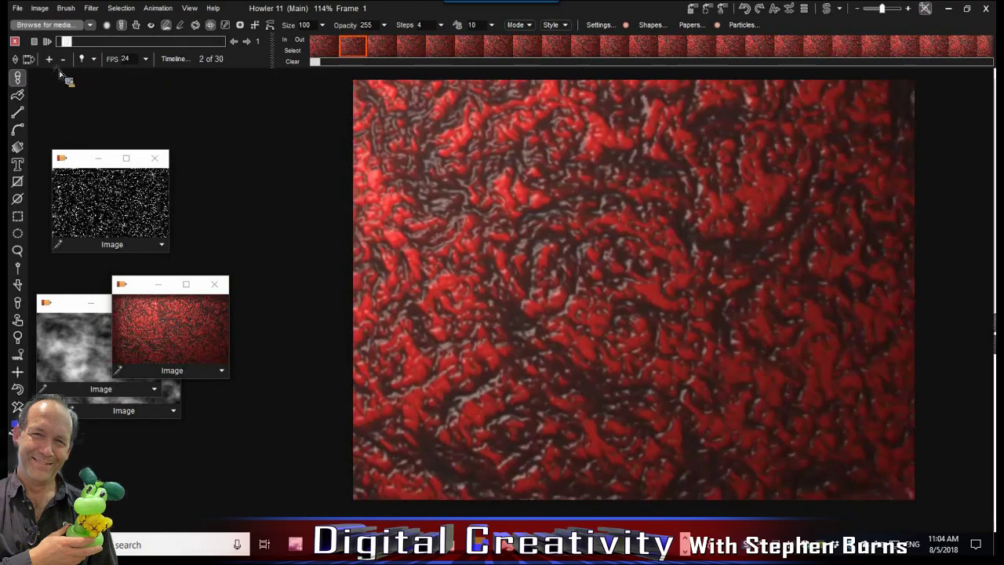
drag(81, 43, 119, 44)
click(49, 41)
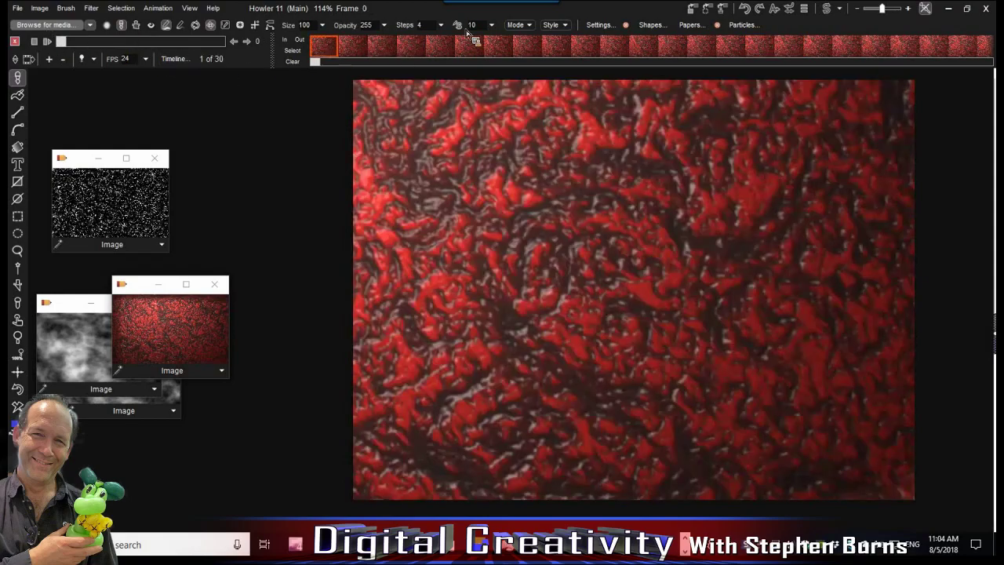
Store the transformed lava animation to memory
click(159, 10)
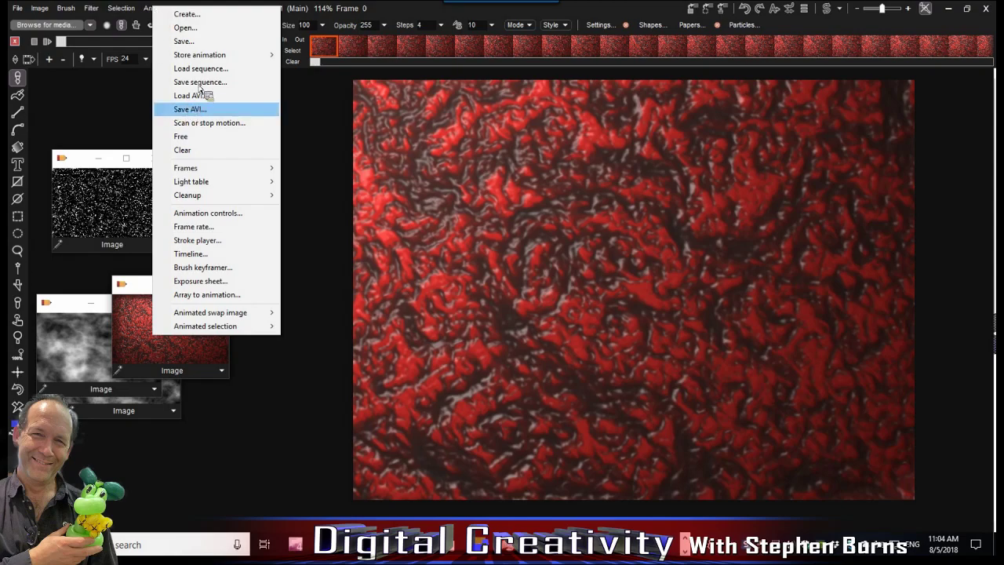
mouse_move(208, 56)
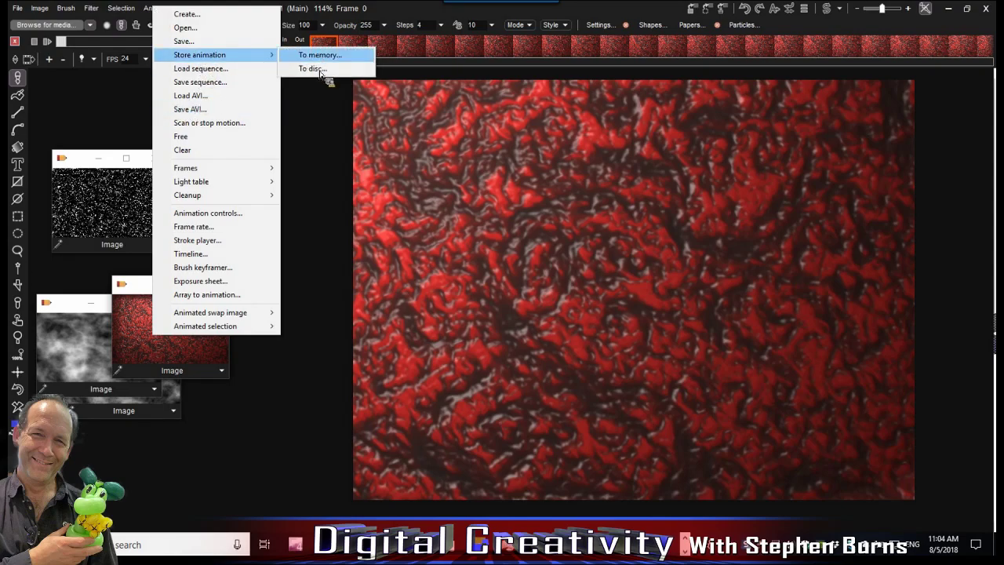
click(322, 56)
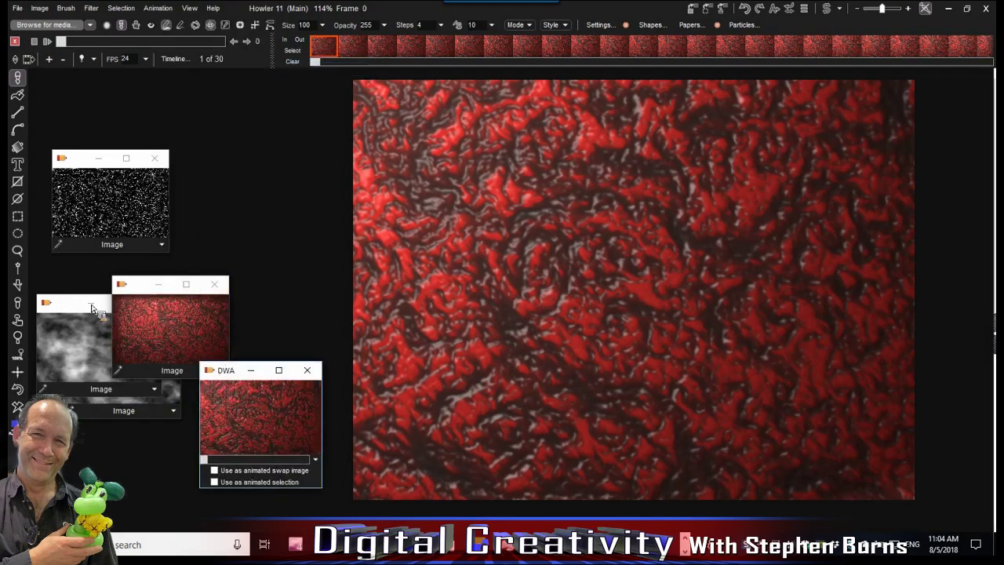
Try to save the lava animation as an image sequence
click(159, 9)
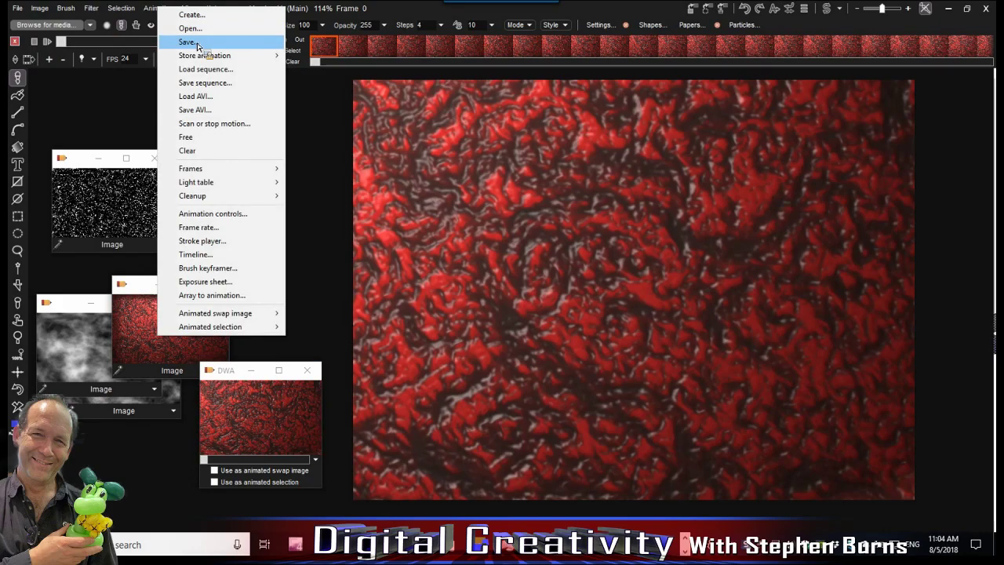
click(206, 83)
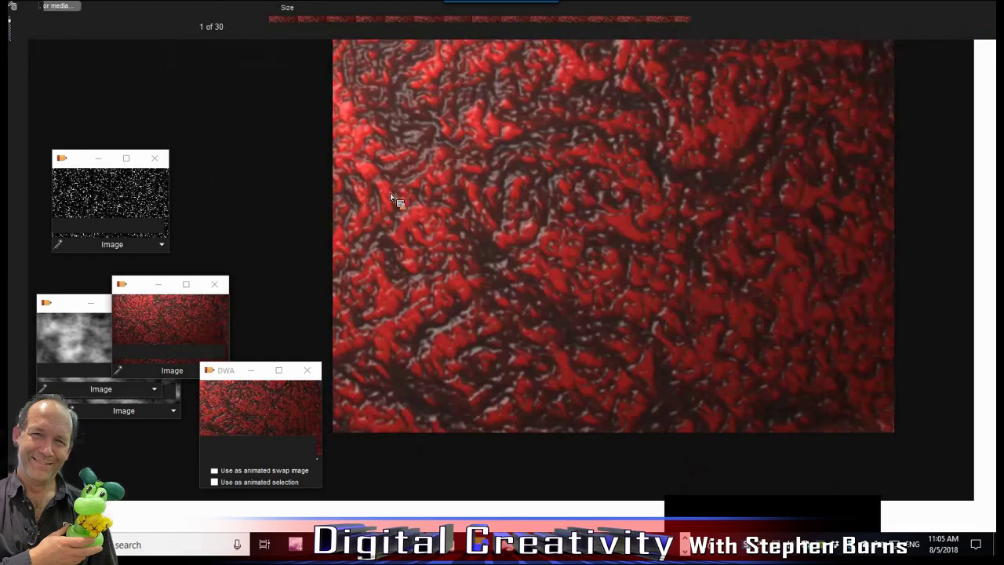
key(alt+Tab)
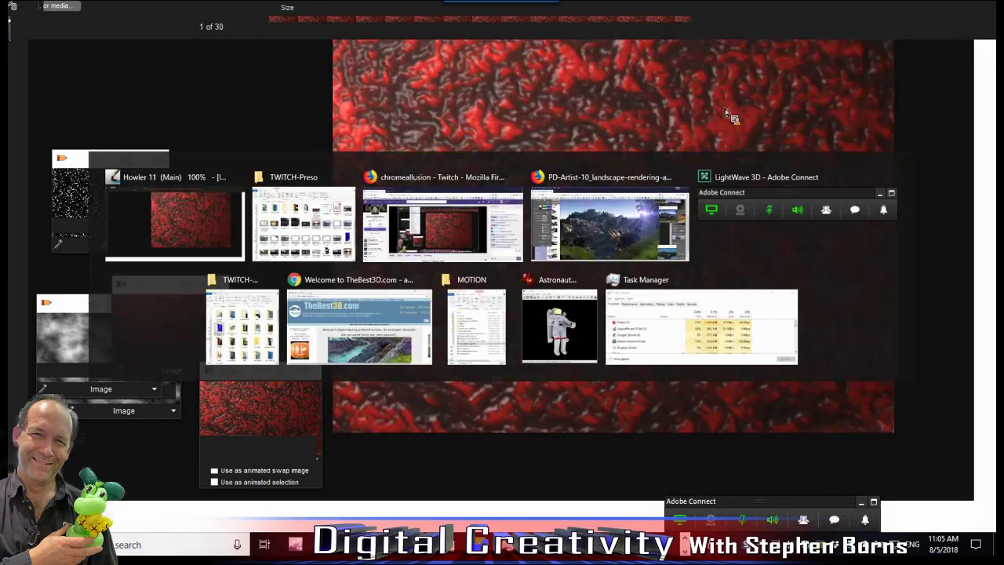
key(Tab)
key(alt+Tab)
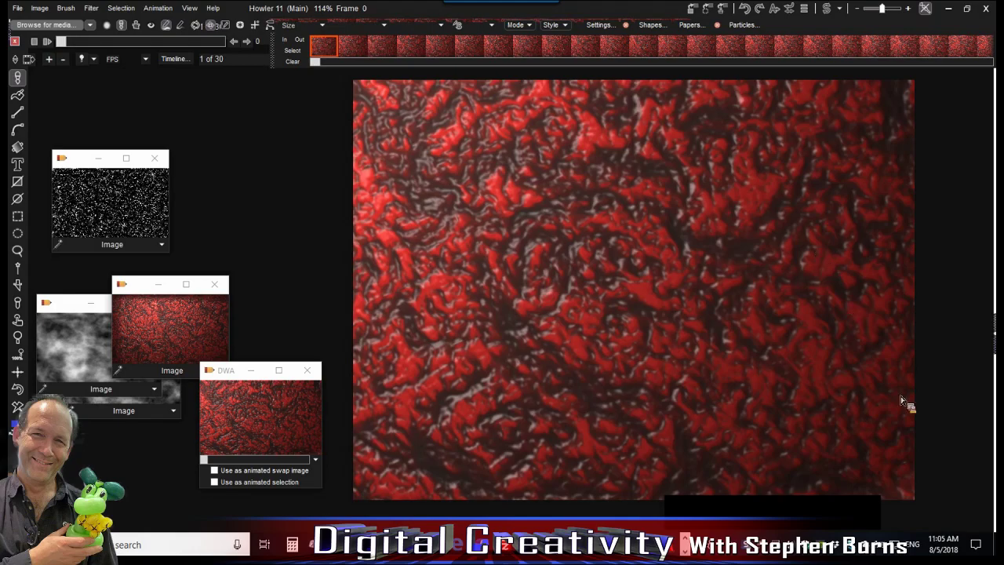
Switch to the TWITCH-Preso folder, play airplane-flyby-1.avi, close it and return to Howler
key(alt+Tab)
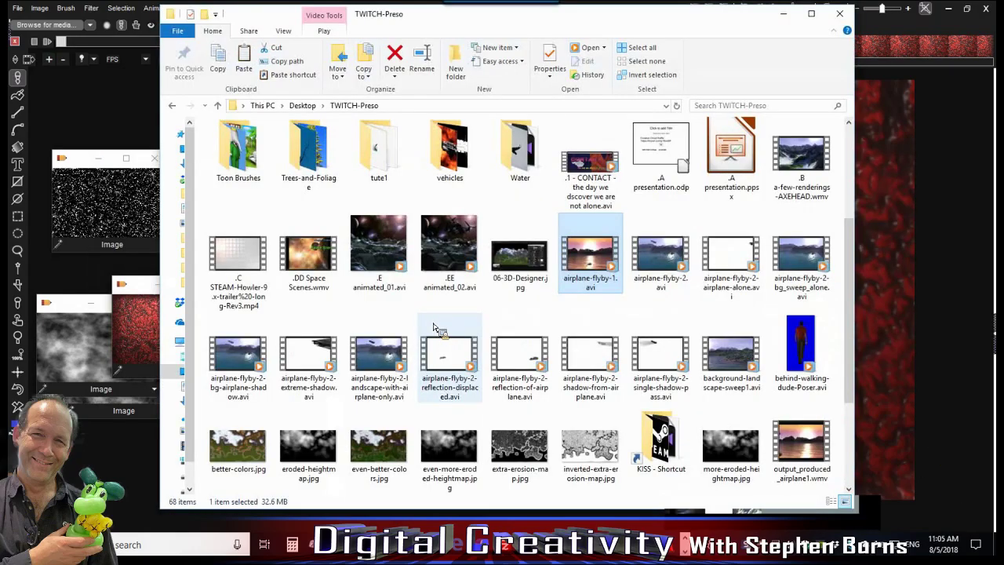
double_click(437, 327)
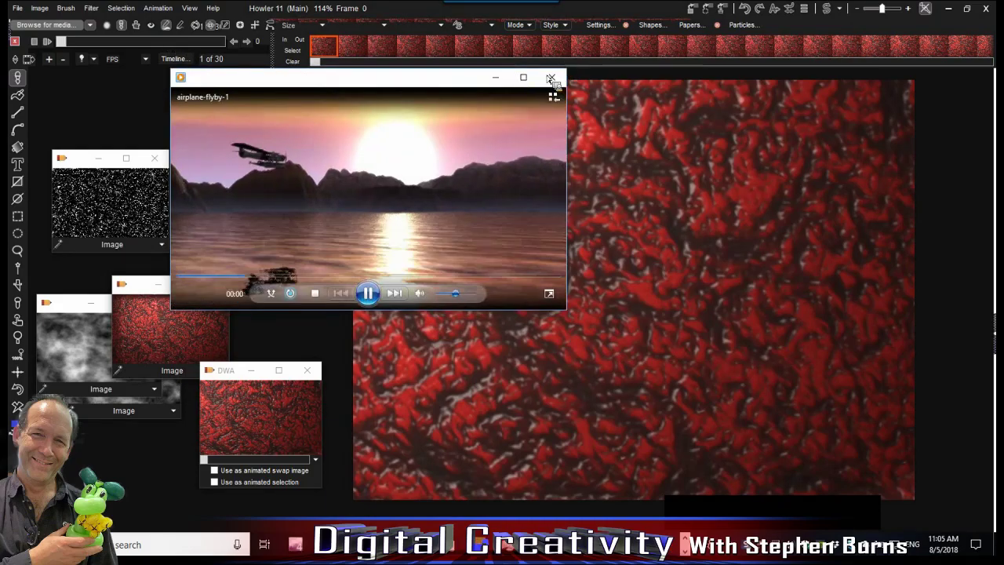
click(551, 77)
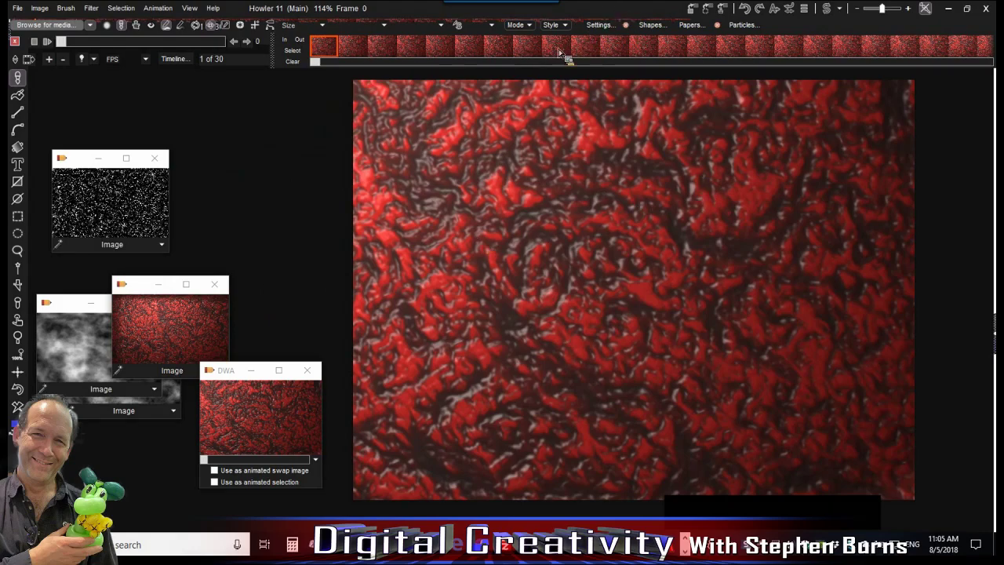
key(alt+Tab)
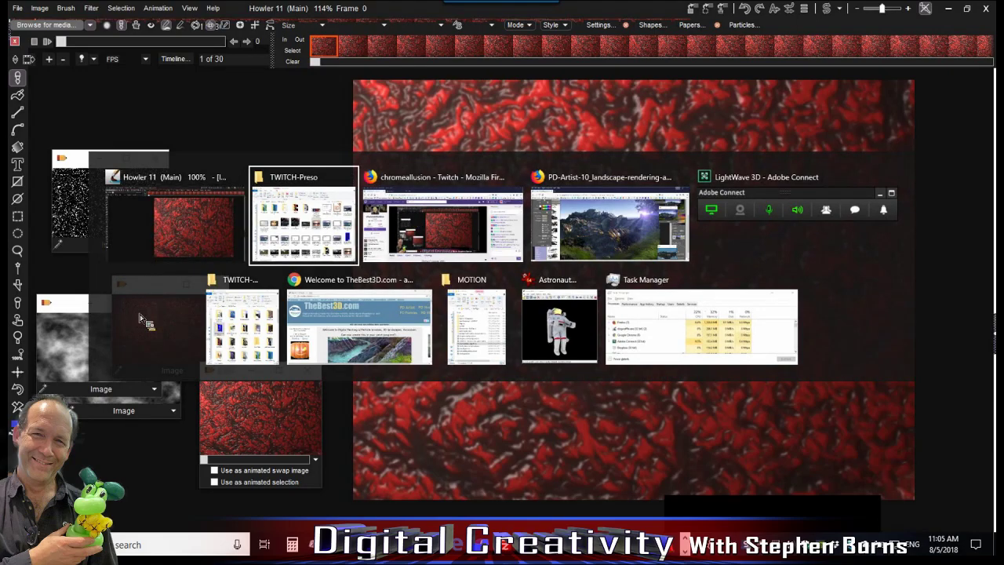
click(188, 226)
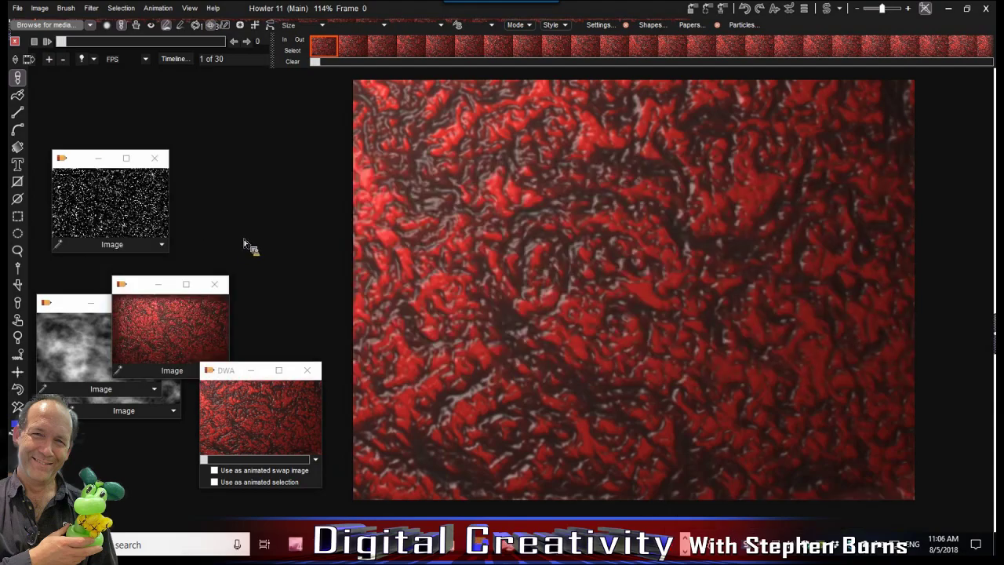
Scrub through the lava animation to review its motion and return to the first frame
click(170, 40)
click(135, 41)
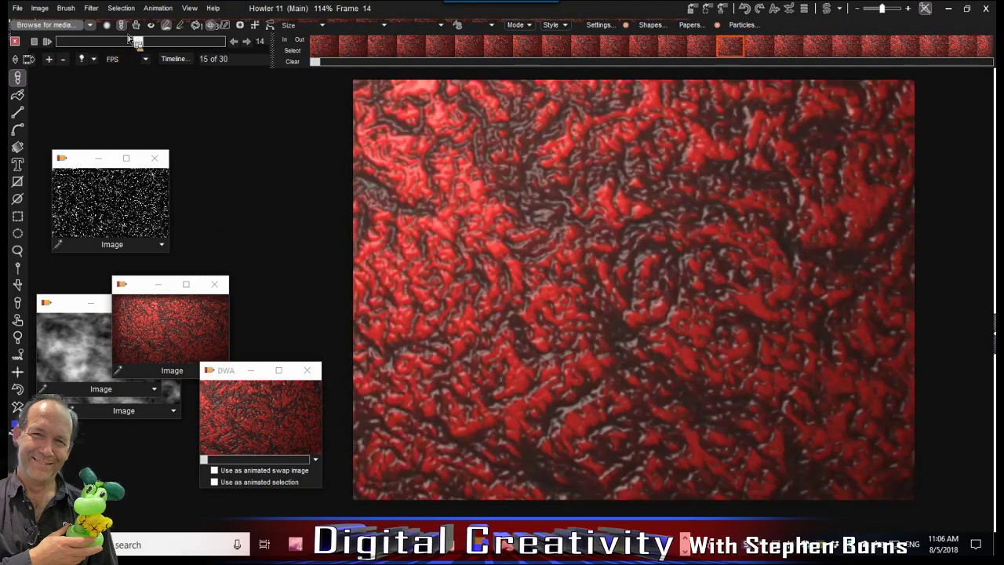
click(166, 9)
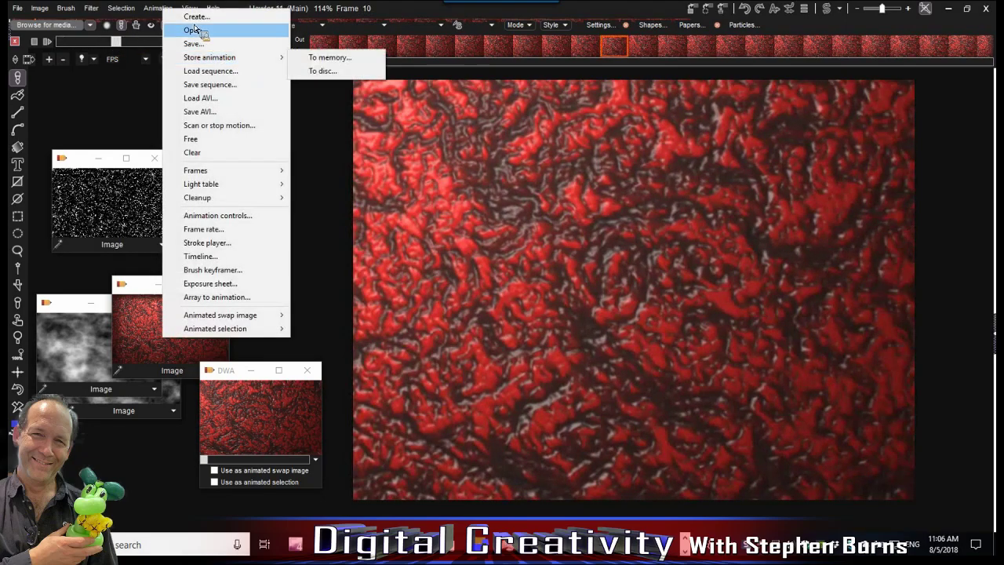
click(305, 78)
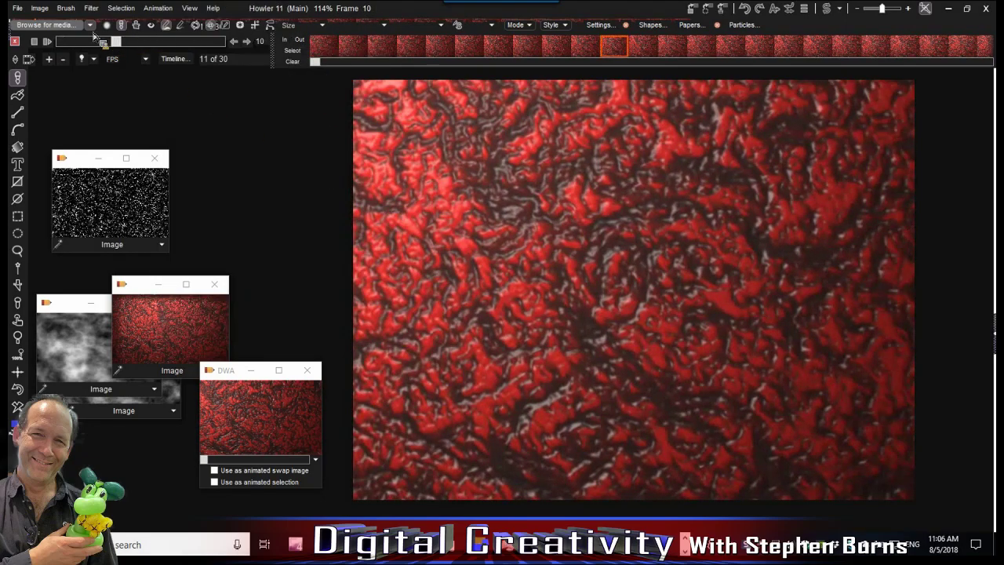
drag(96, 41, 70, 44)
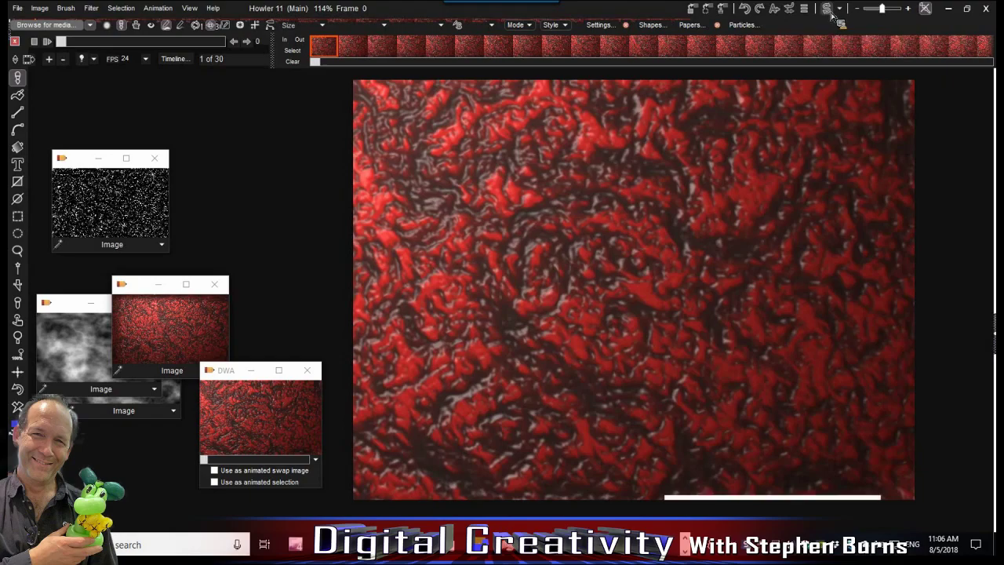
Switch to the swap image and try a Plasma noise render on it
click(828, 9)
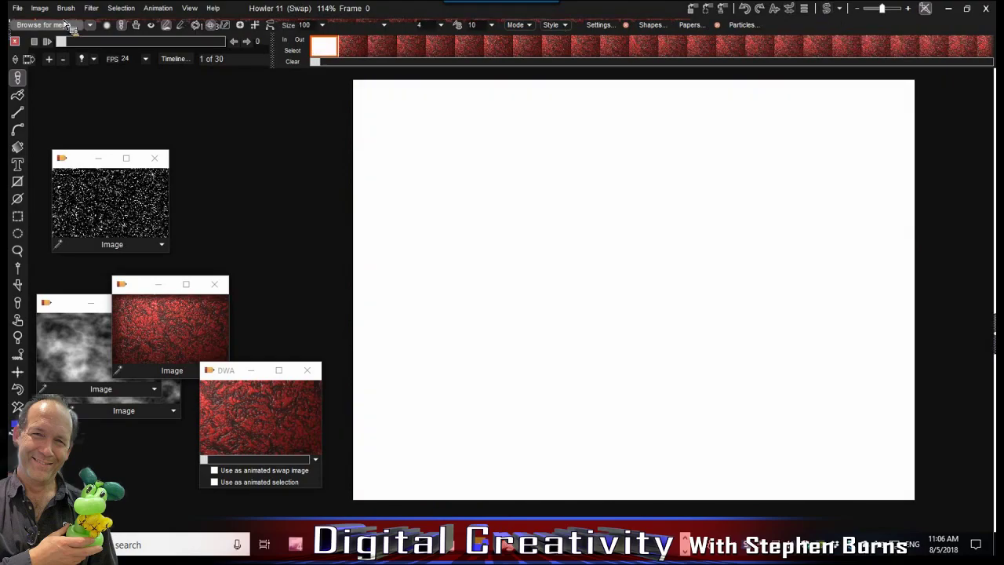
click(92, 9)
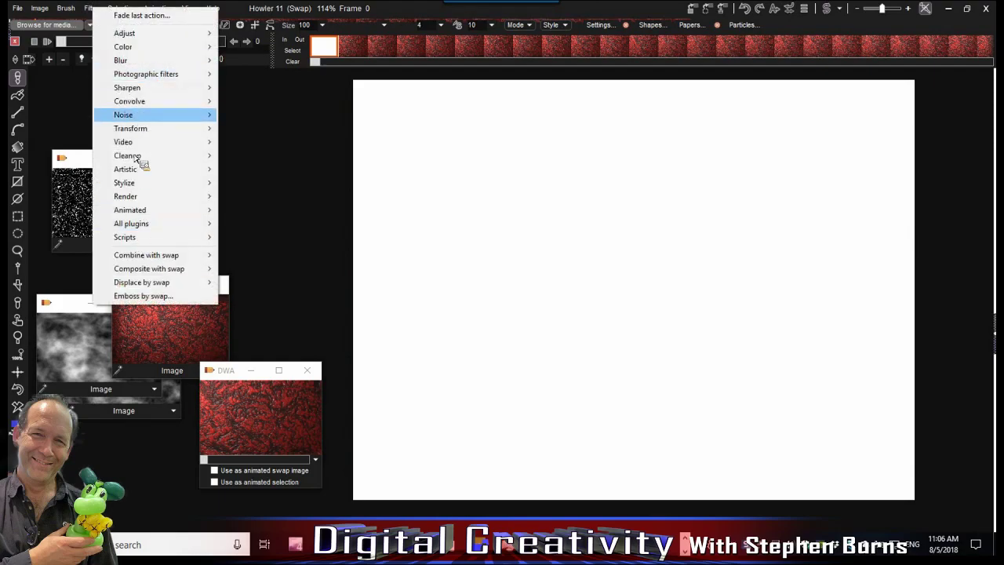
mouse_move(157, 199)
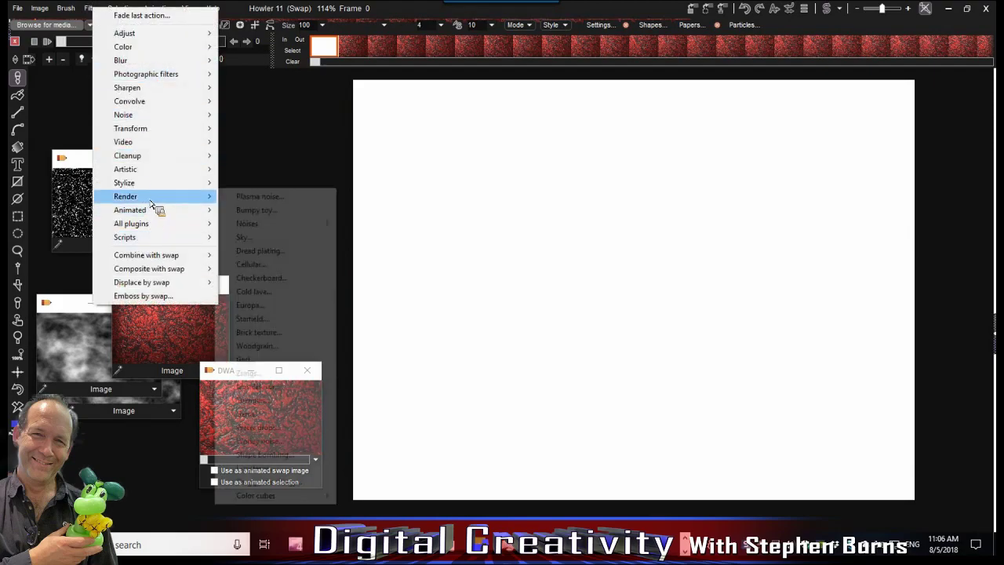
click(259, 197)
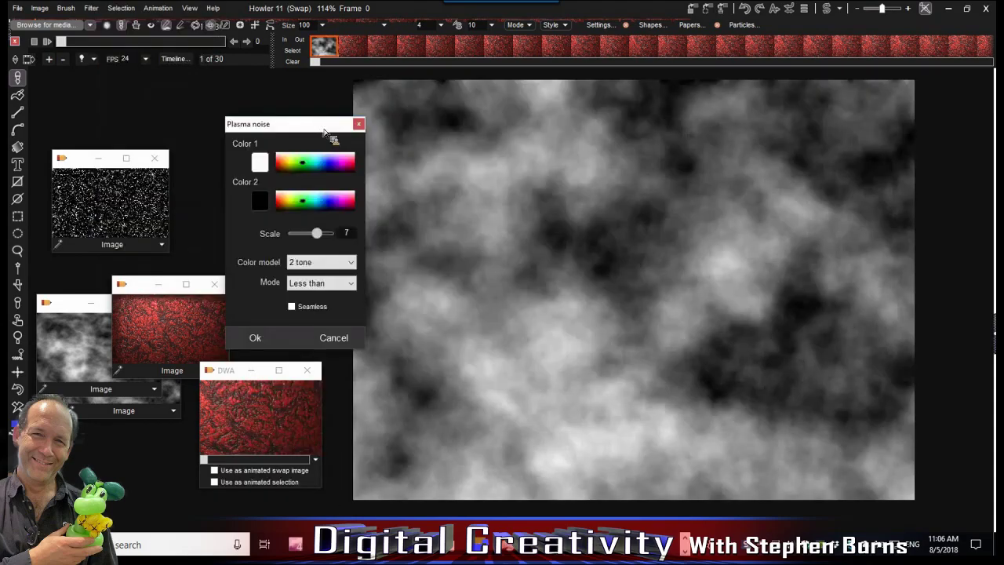
click(335, 338)
Render Cold lava at scale 6 on the swap image
click(92, 8)
mouse_move(151, 194)
mouse_move(196, 198)
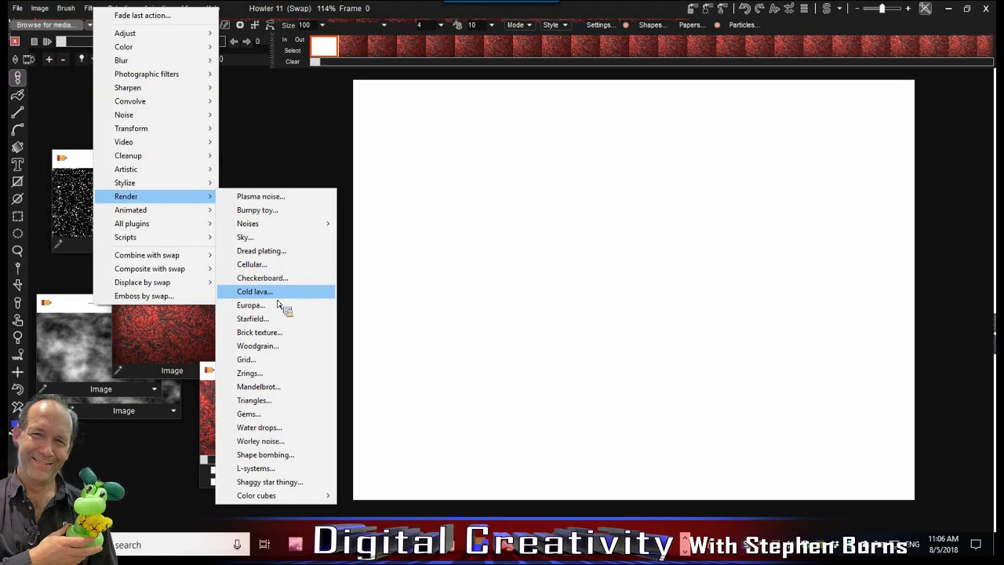
click(271, 292)
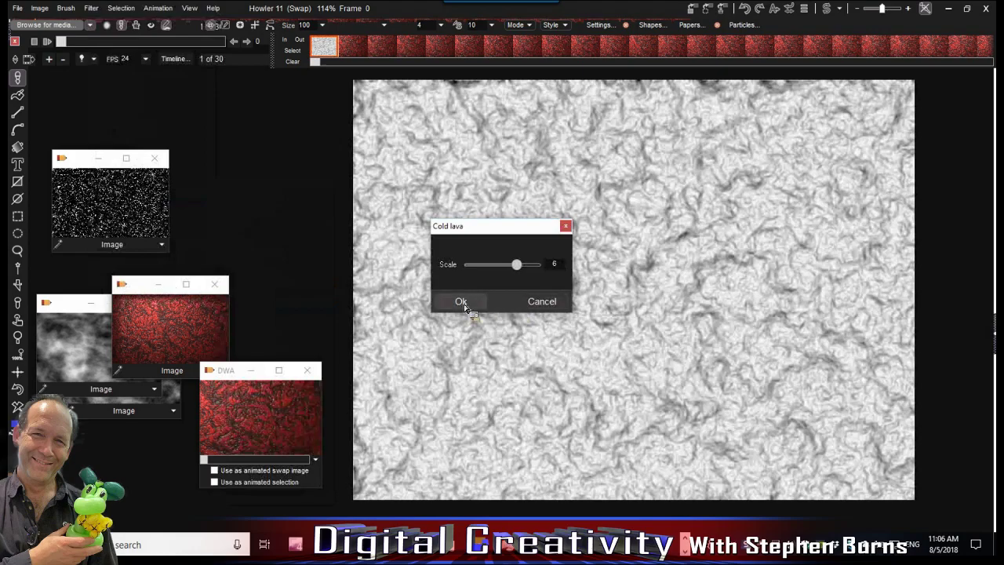
click(461, 303)
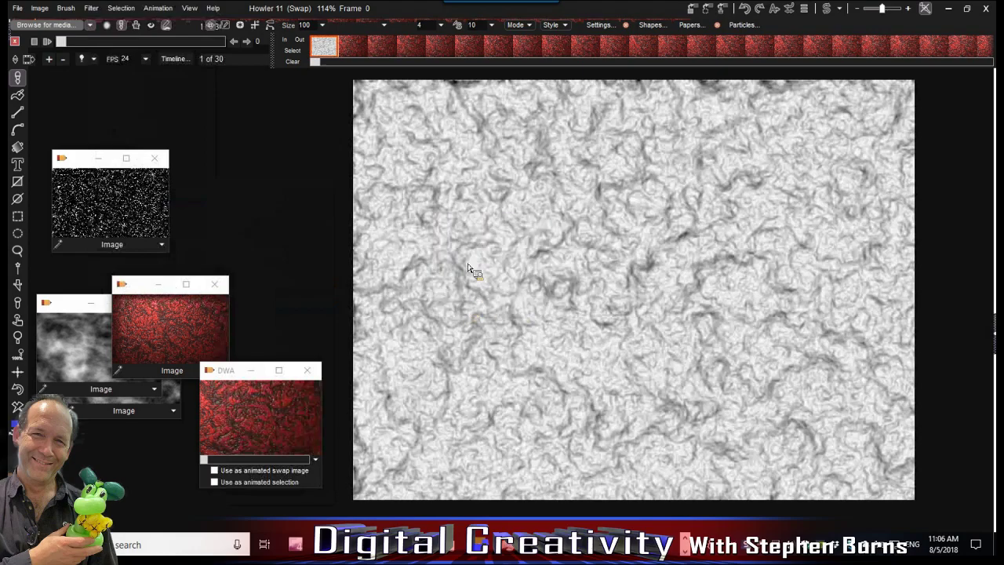
Go to the second frame of the lava animation and compare the main image with the swap image
click(827, 8)
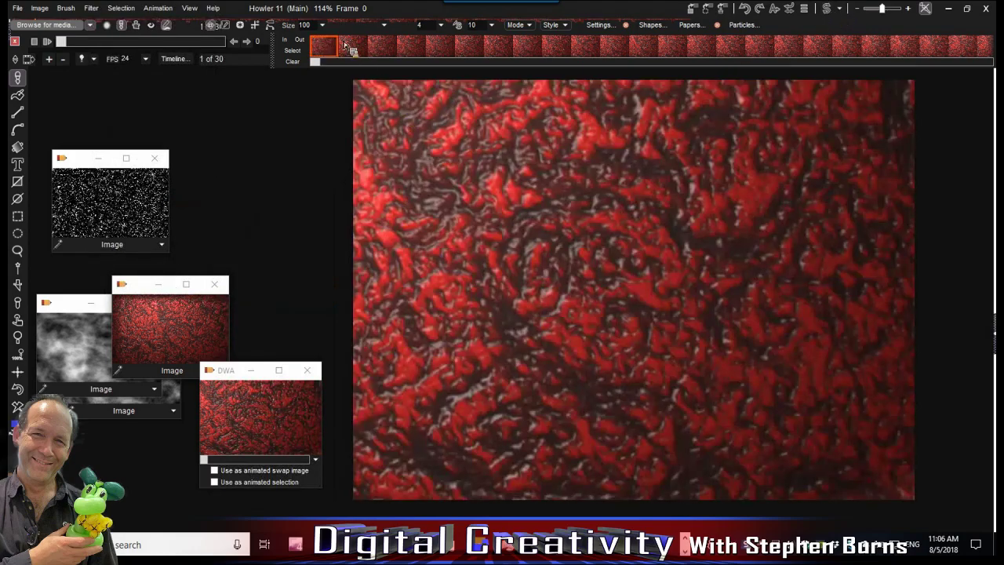
click(382, 47)
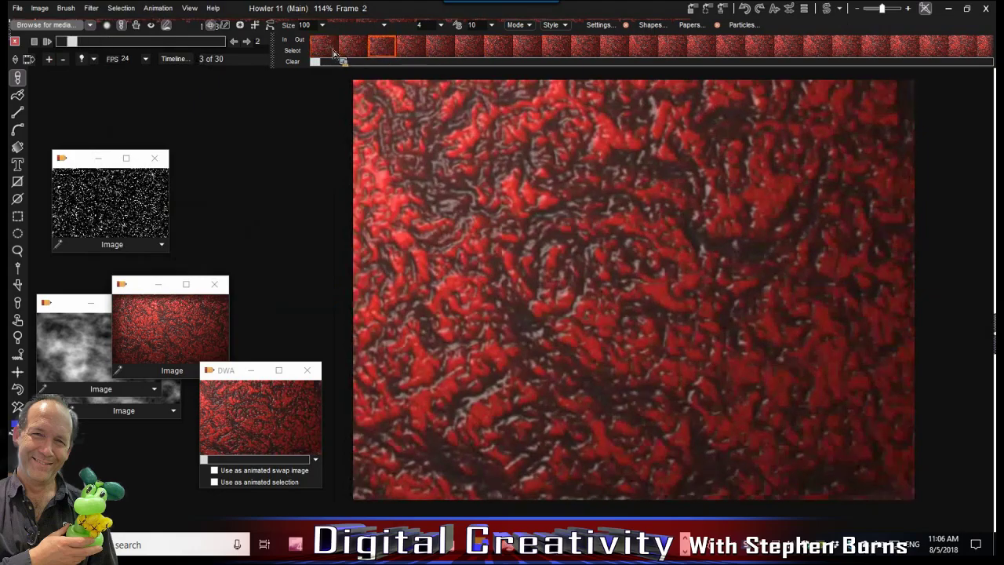
click(345, 47)
click(826, 8)
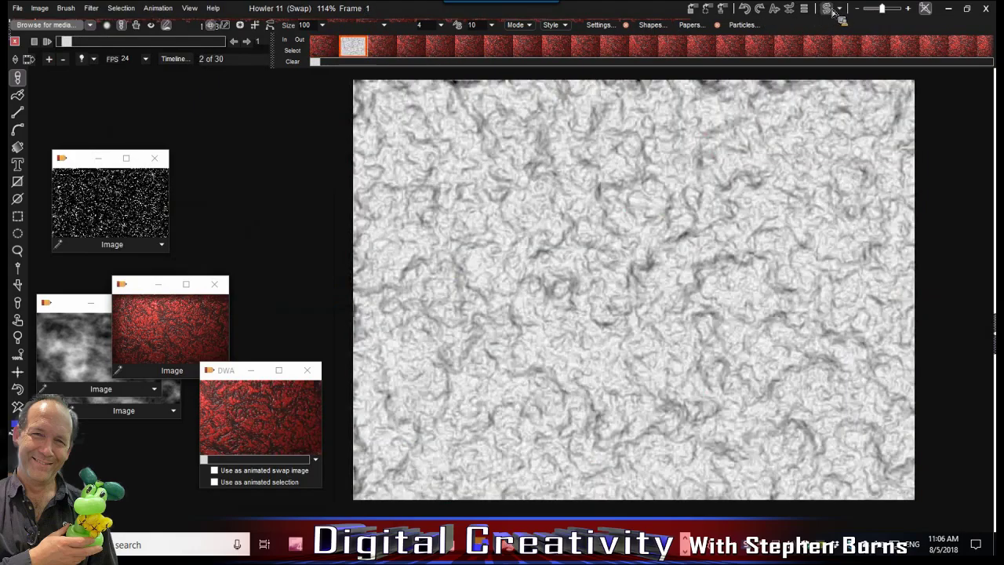
click(833, 9)
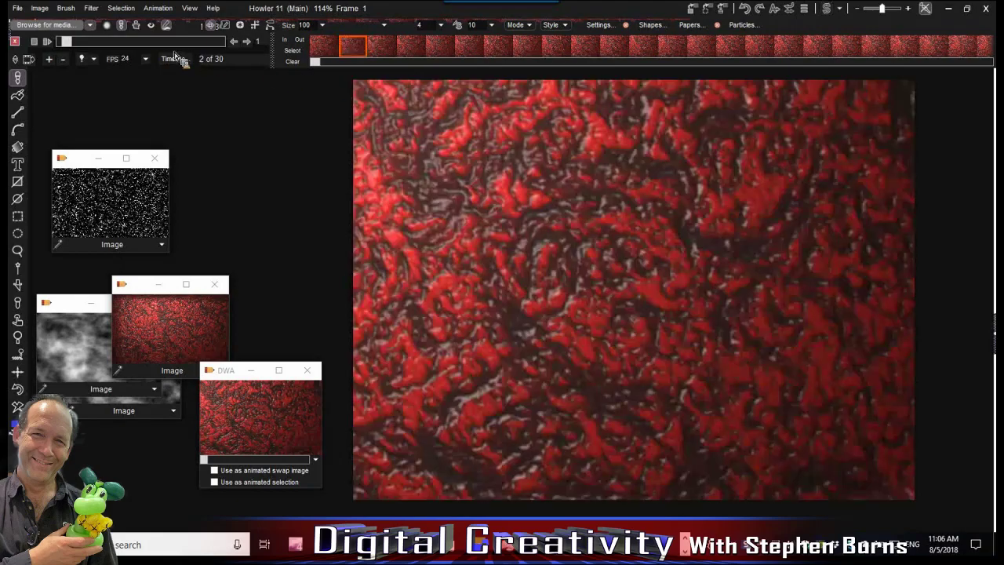
Try to displace the second frame by the swap image using Pool displace with max displace 10 and swirl value 5
click(91, 8)
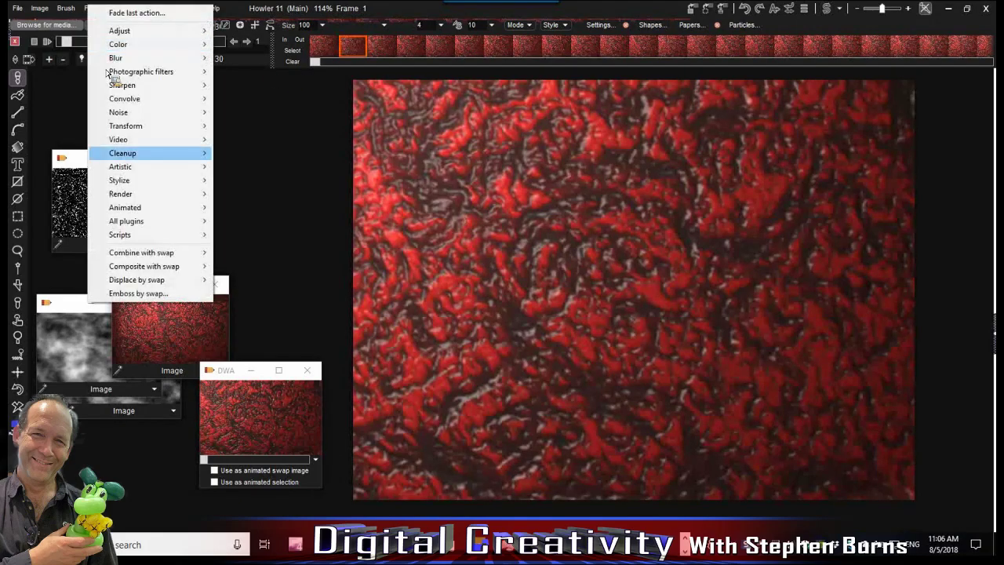
mouse_move(153, 202)
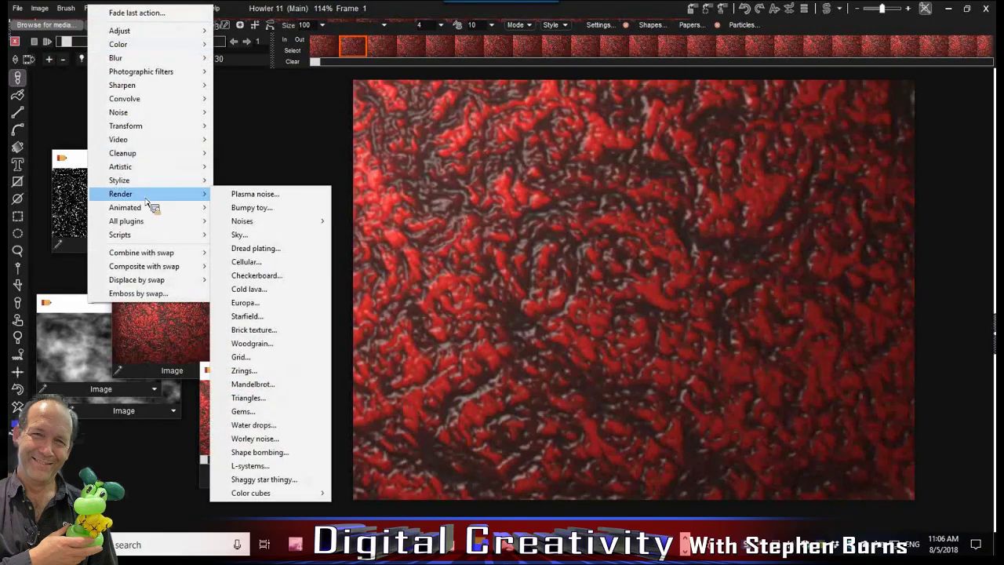
mouse_move(149, 280)
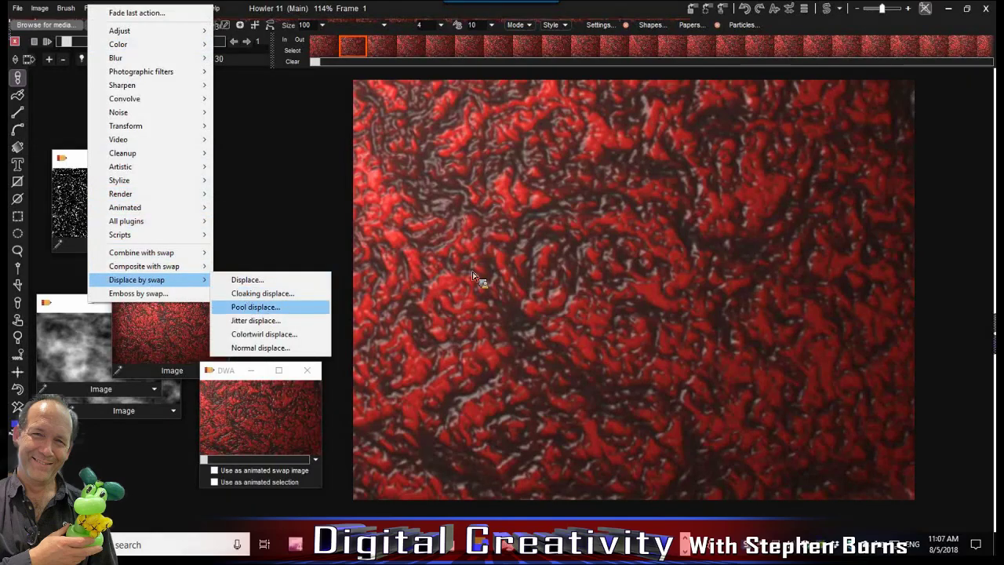
click(254, 307)
mouse_move(312, 198)
mouse_down()
mouse_move(302, 199)
mouse_move(310, 220)
mouse_move(314, 197)
mouse_up()
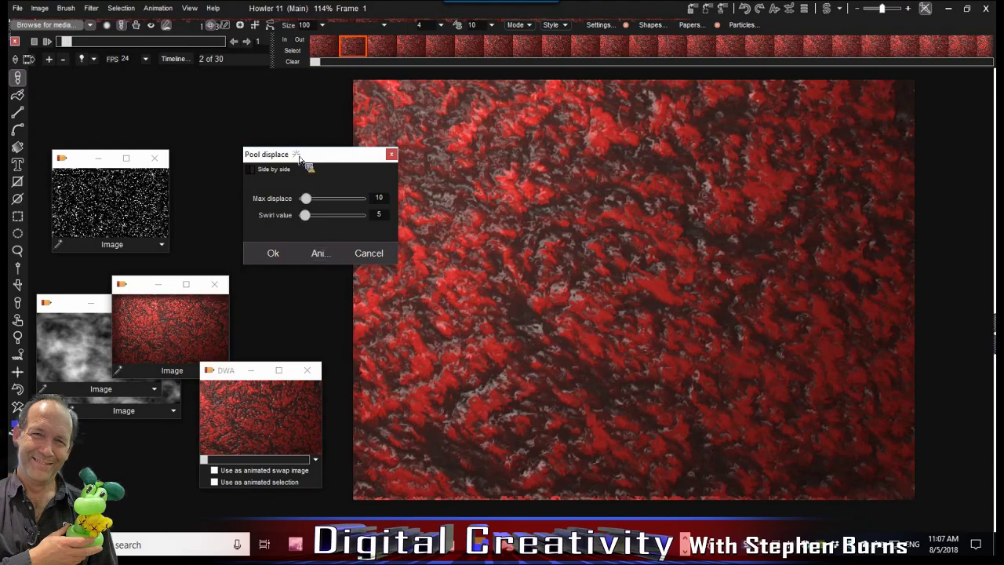
drag(299, 154, 261, 108)
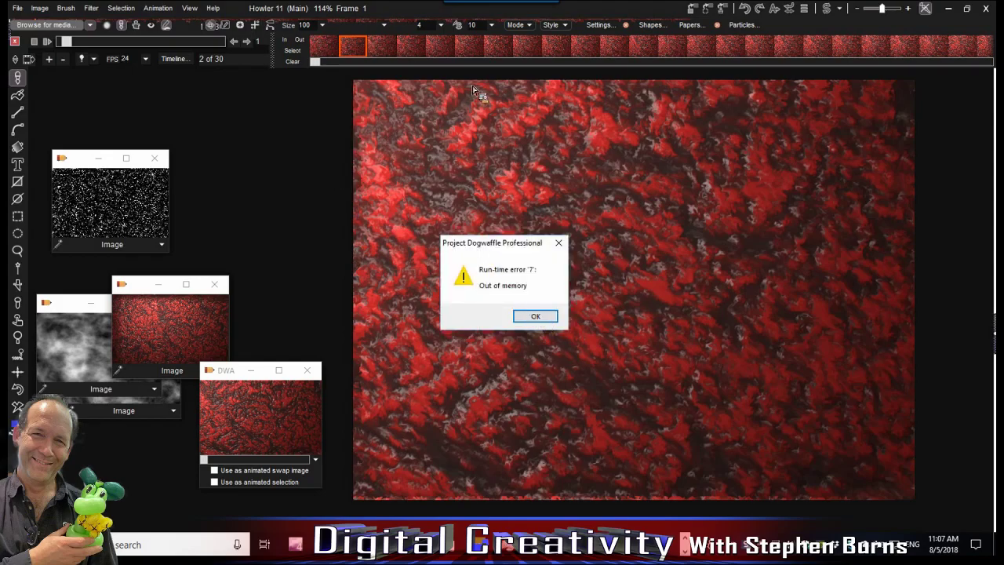
click(538, 316)
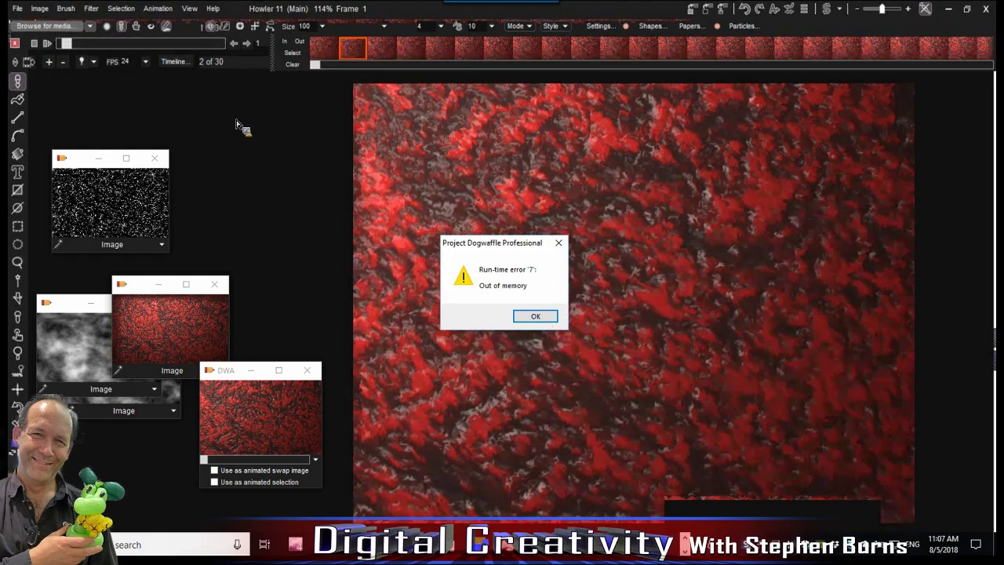
Get back to a fresh Howler session past the TWITCH-Preso folder window and dismiss crash recovery without restoring the last document
key(alt+Tab)
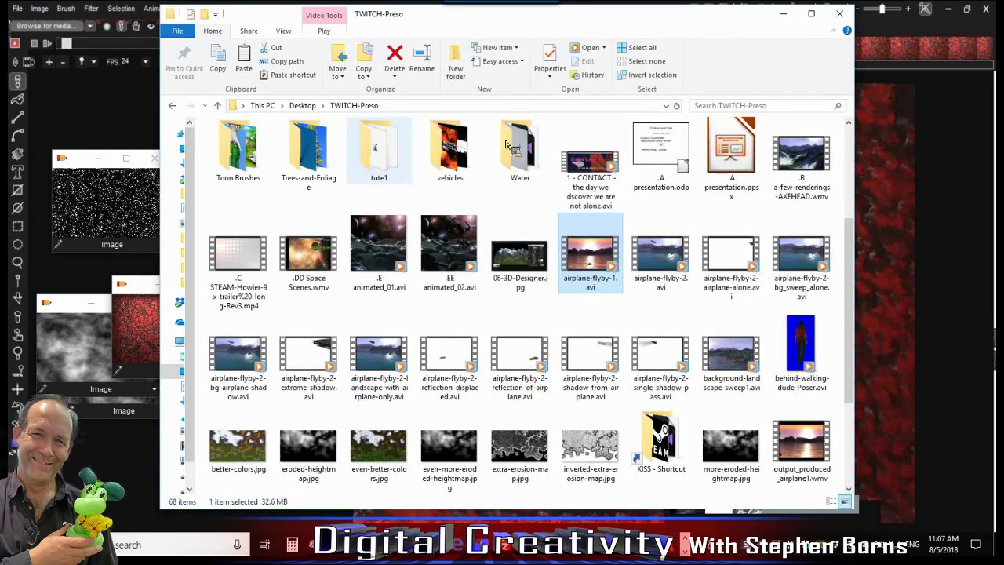
drag(619, 22, 530, 25)
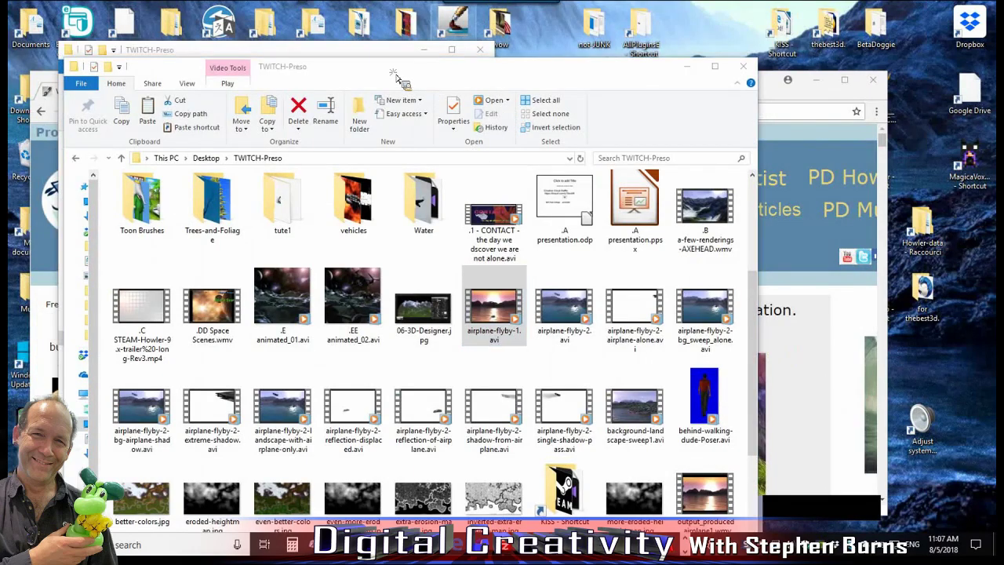
drag(412, 80, 413, 56)
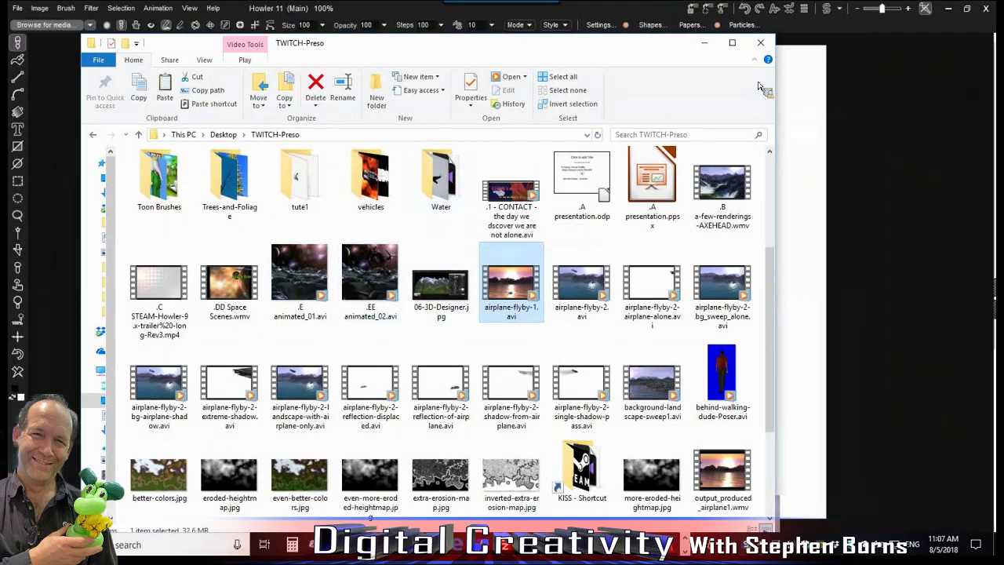
click(703, 43)
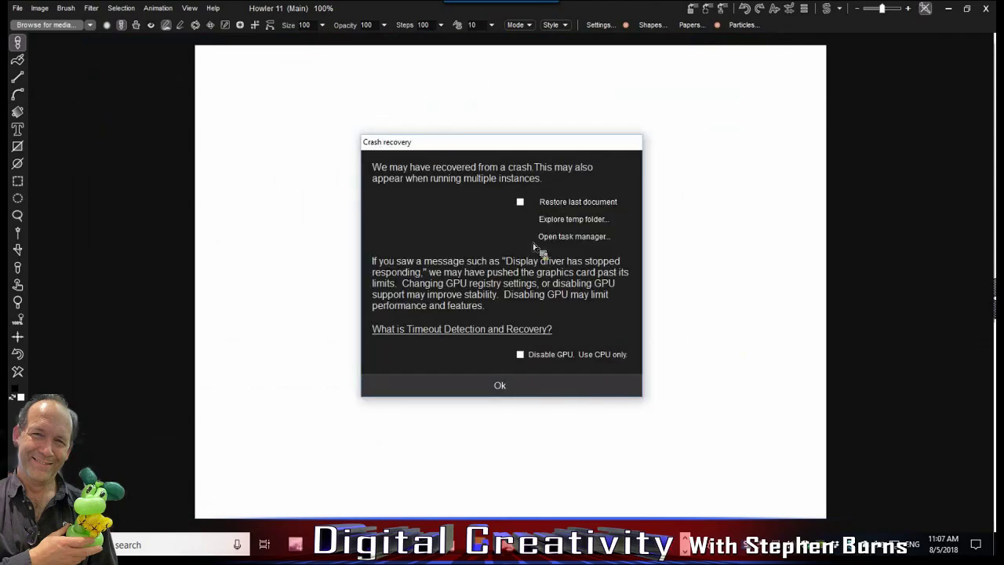
click(494, 386)
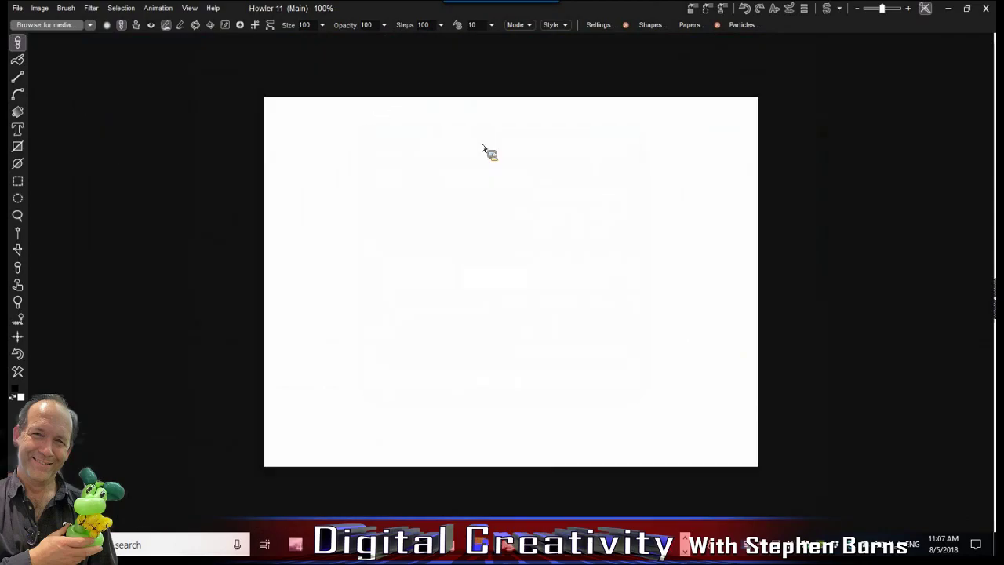
Bring back the stored lava image and create a 30-frame animation at 24 fps from copies of it
click(693, 11)
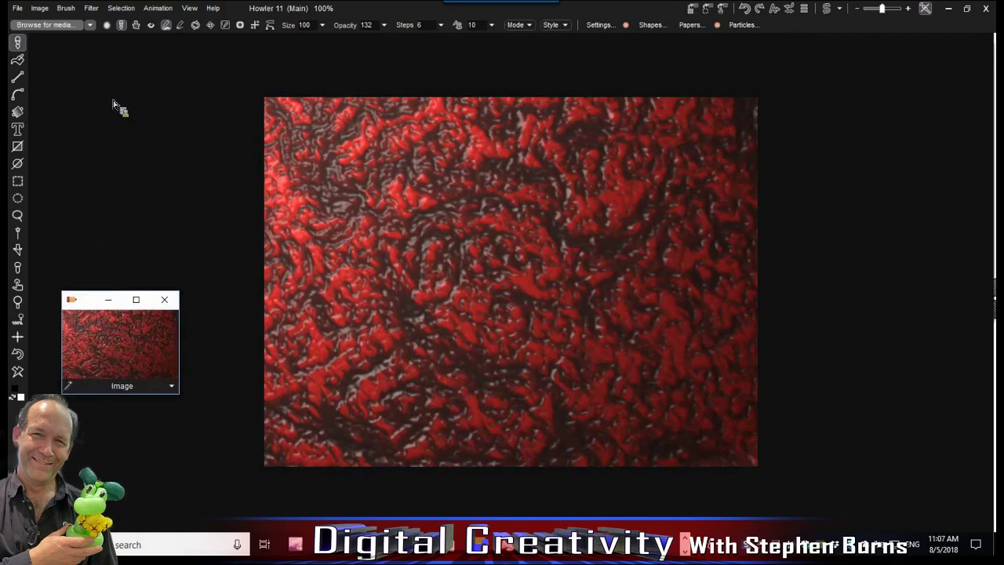
click(157, 7)
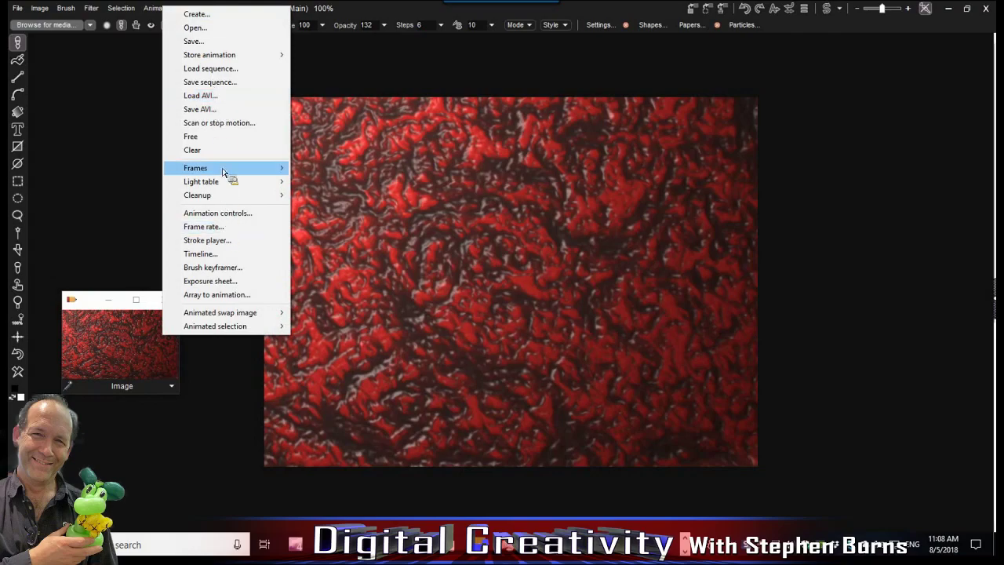
click(224, 15)
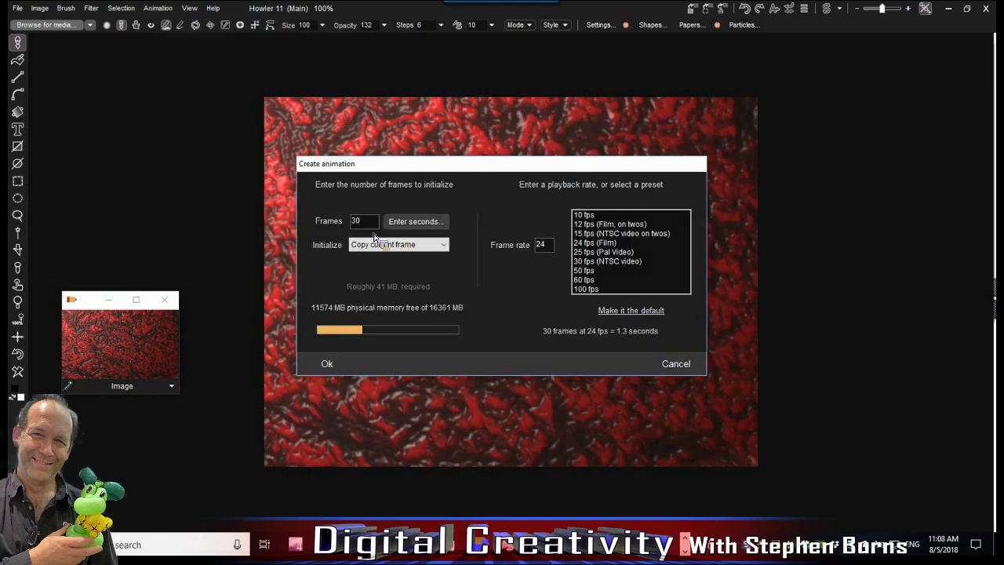
click(327, 363)
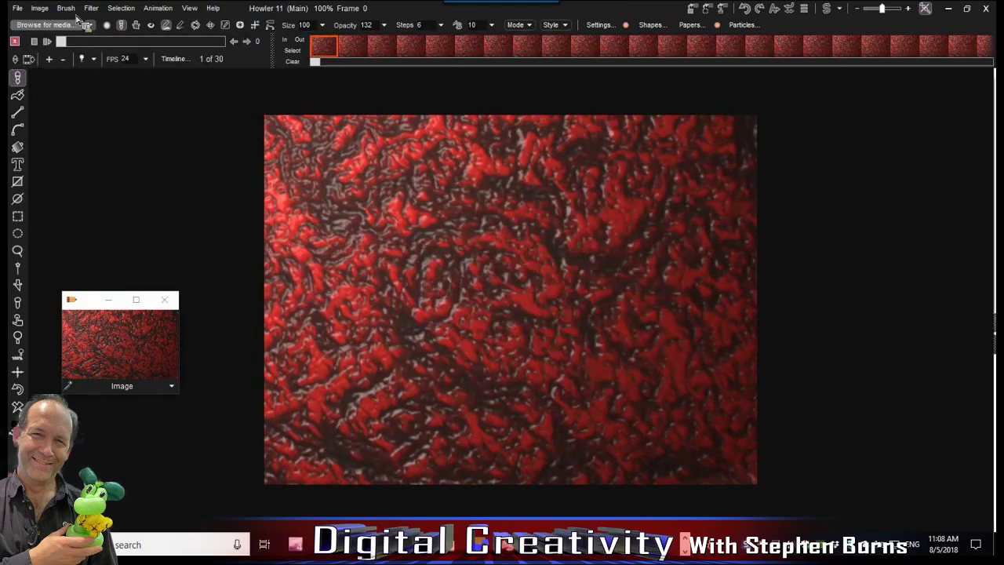
Apply Make seamless to all frames of the lava animation
click(40, 9)
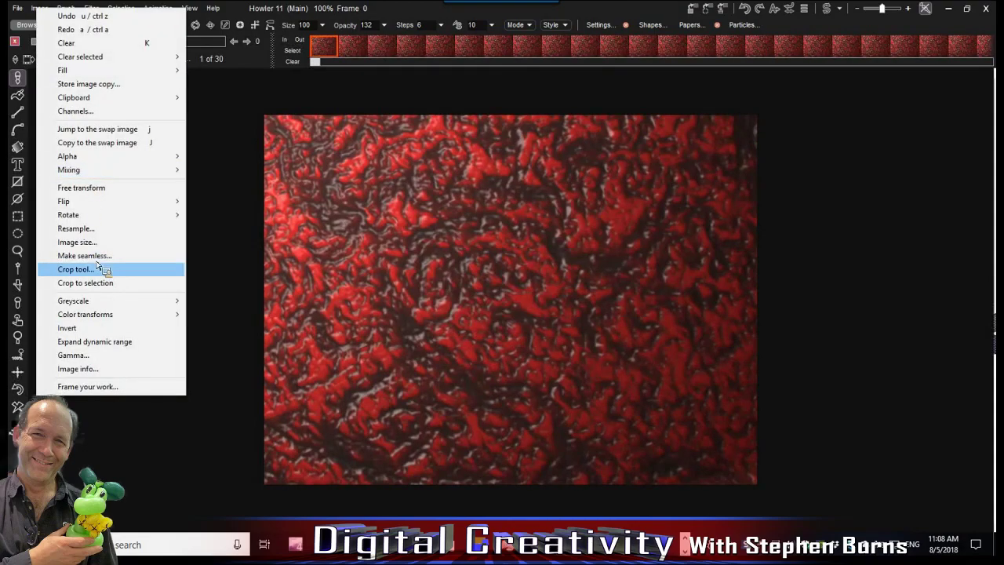
mouse_move(90, 312)
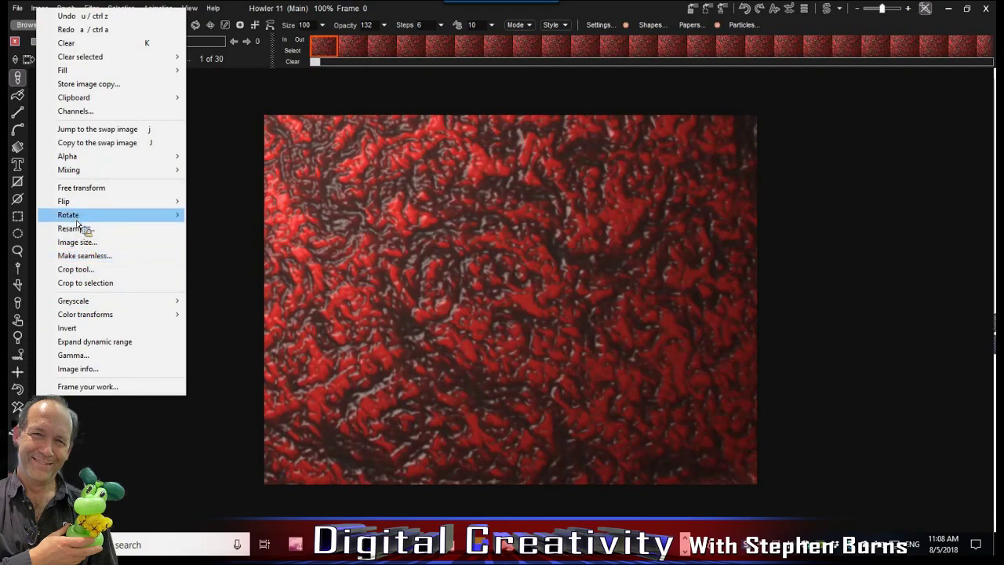
click(83, 255)
click(363, 364)
click(488, 306)
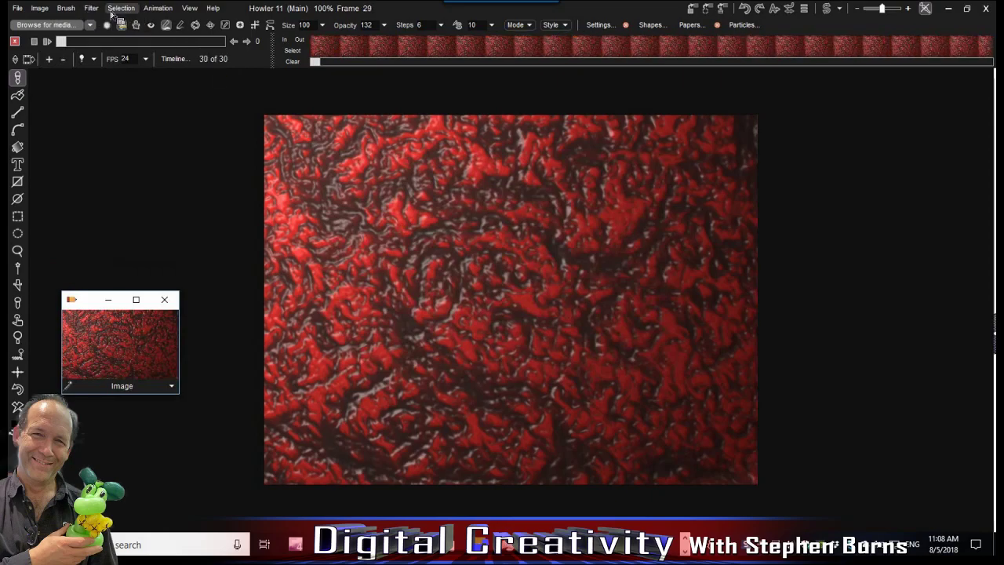
Open the timeline editor and load the Transform filter
click(175, 59)
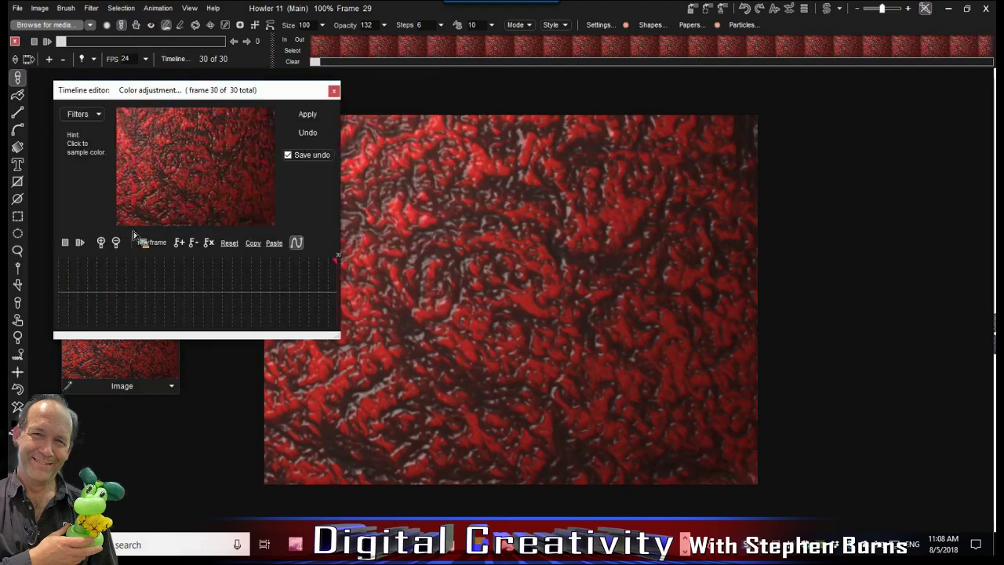
click(82, 115)
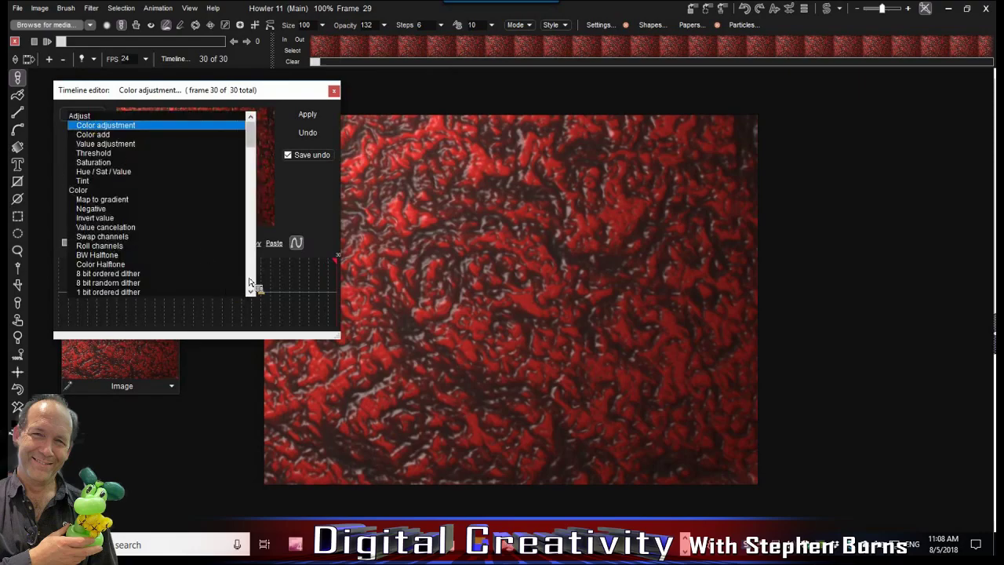
scroll(250, 282, down, 13)
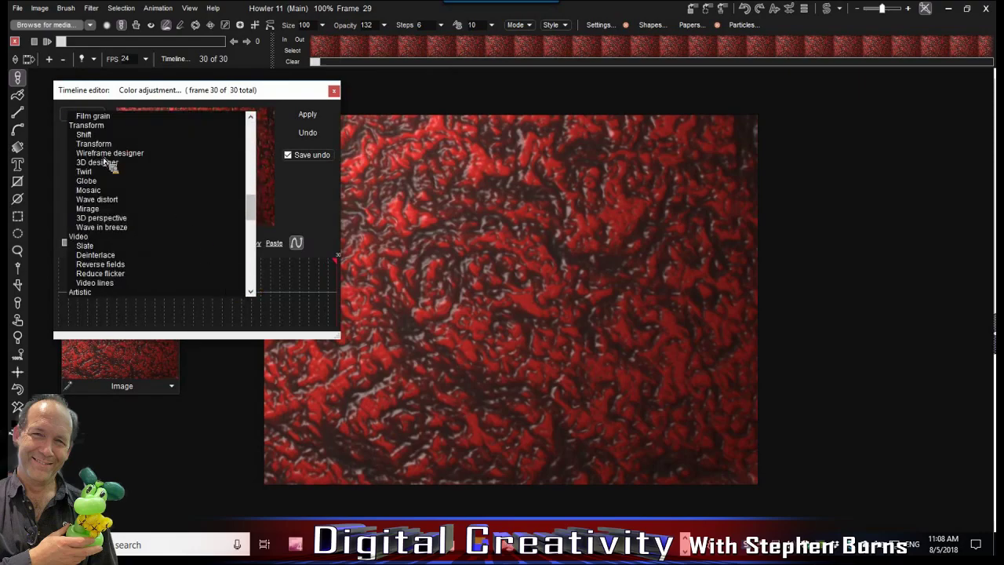
click(99, 144)
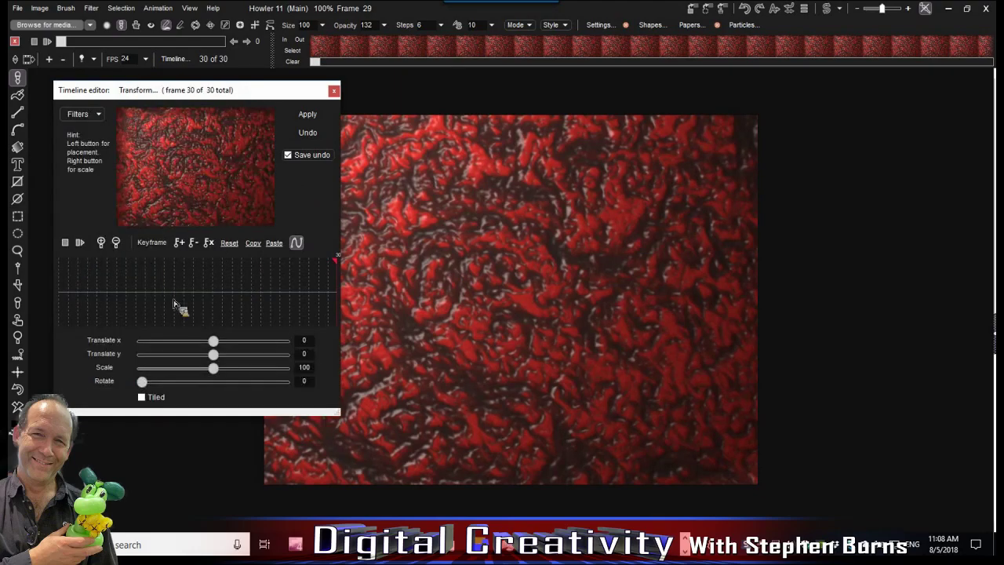
Set the Transform to scale 142 and Translate x 32, keyframed at the first frame
drag(214, 368, 243, 368)
click(205, 176)
drag(203, 171, 225, 171)
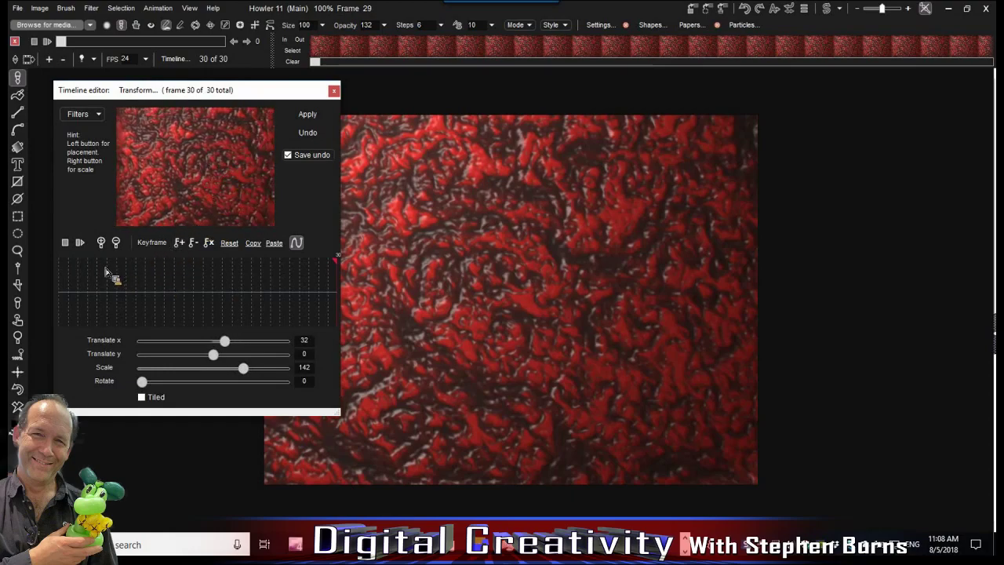
click(63, 271)
click(179, 242)
drag(262, 290, 336, 292)
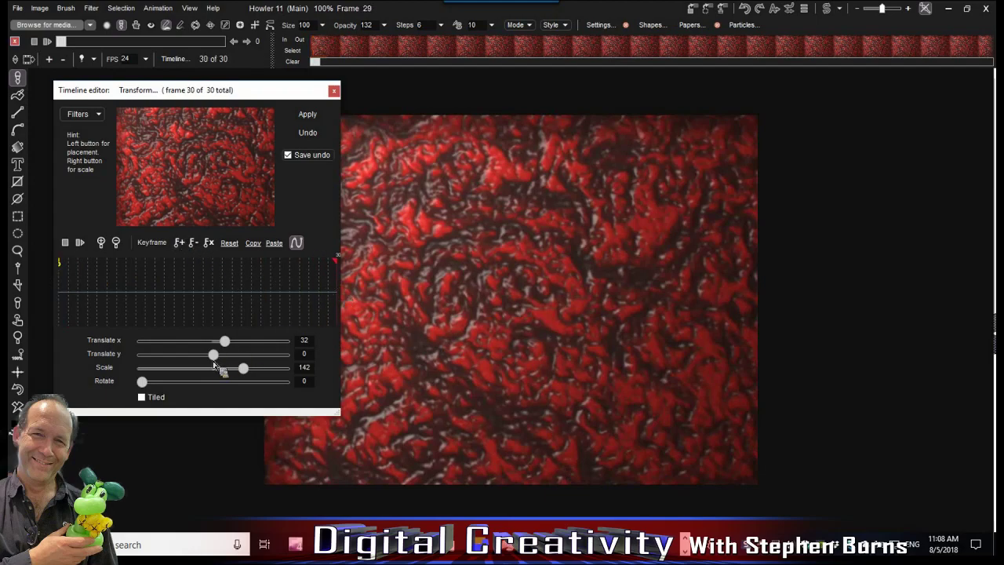
Keyframe Translate x at -28 on the last frame and apply the Transform to the whole animation
drag(227, 343, 209, 354)
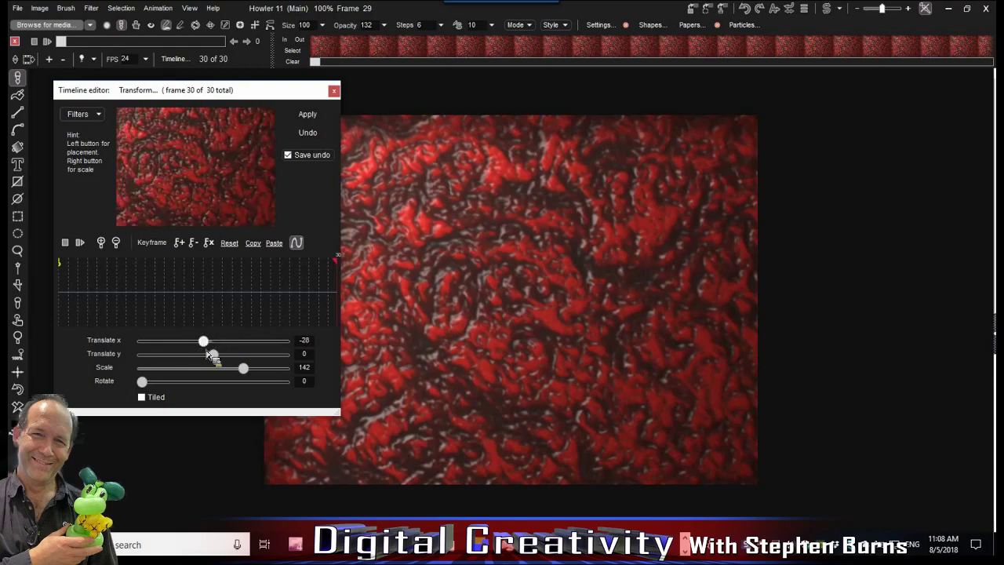
click(180, 243)
drag(85, 284, 156, 276)
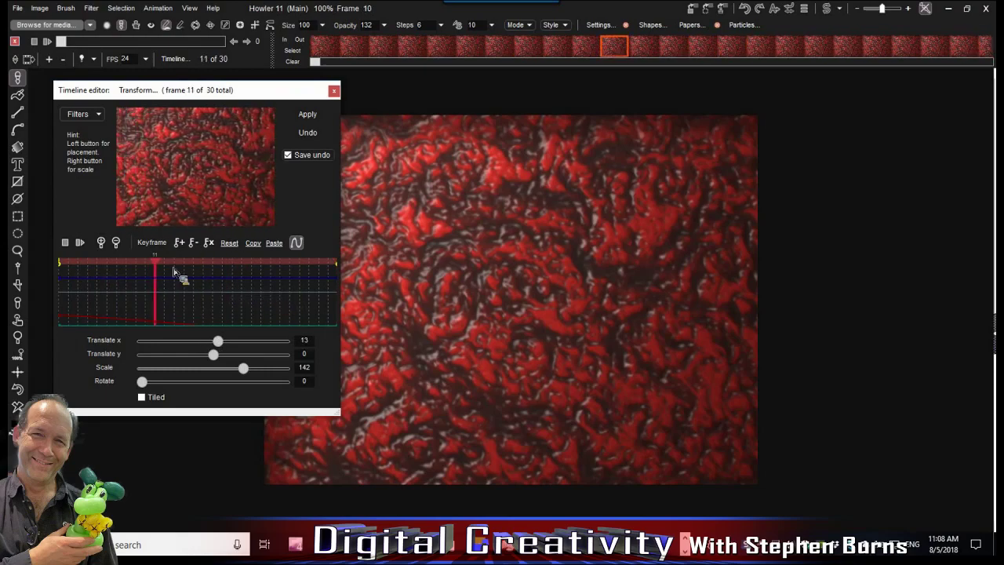
click(308, 116)
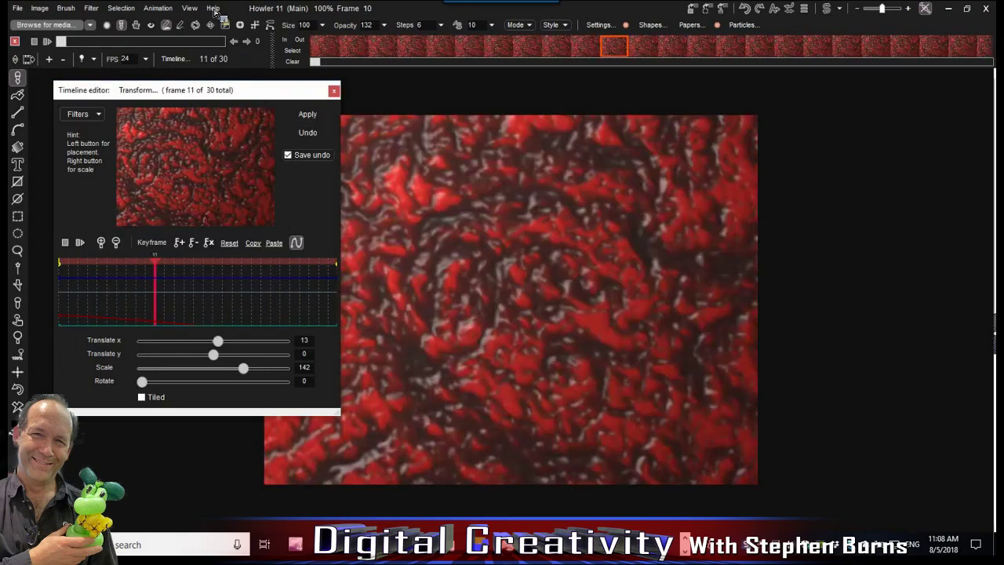
Store a copy of the transformed lava animation, close the timeline editor and set the stored copy's window apart from the stored image
click(159, 8)
mouse_move(210, 53)
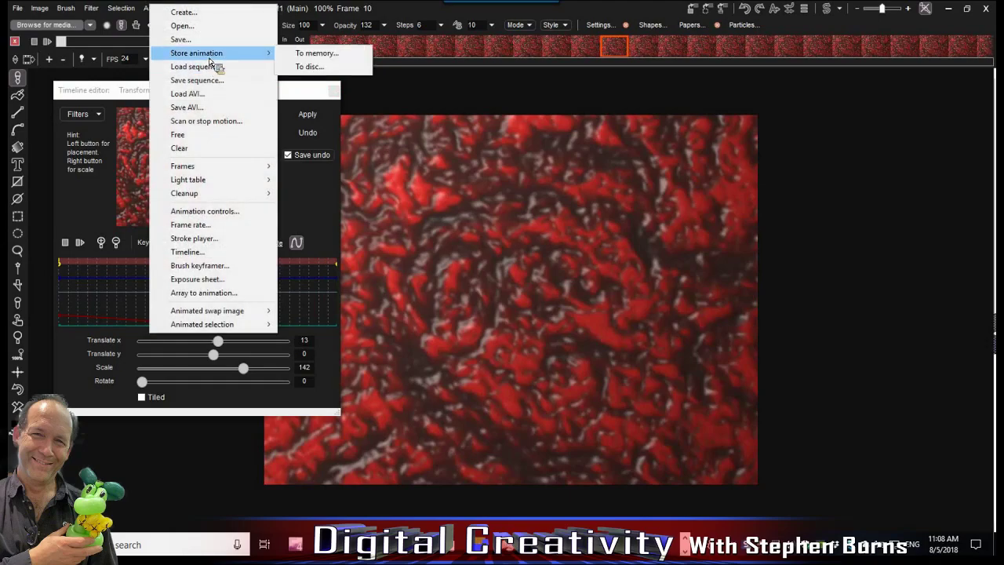
click(306, 66)
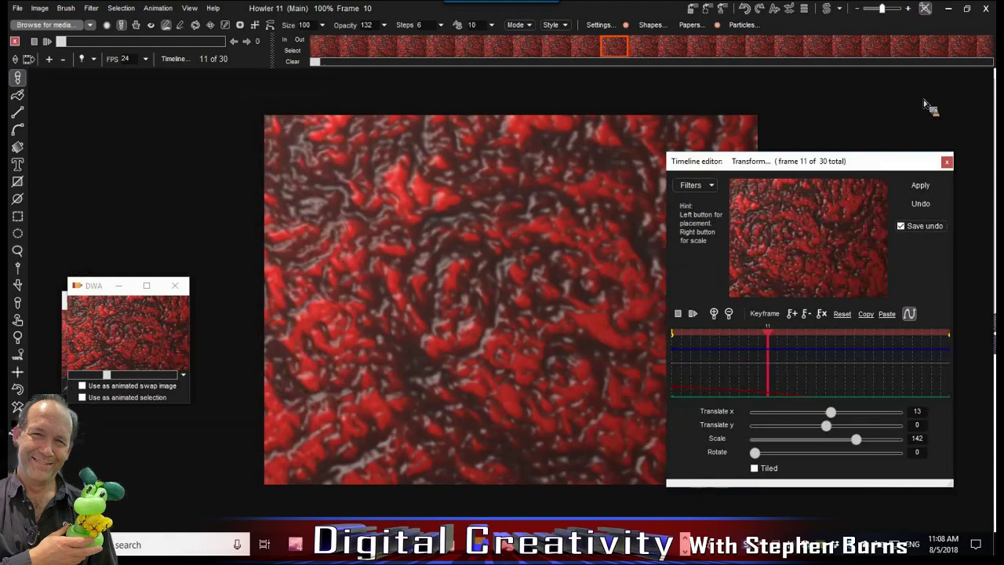
click(926, 94)
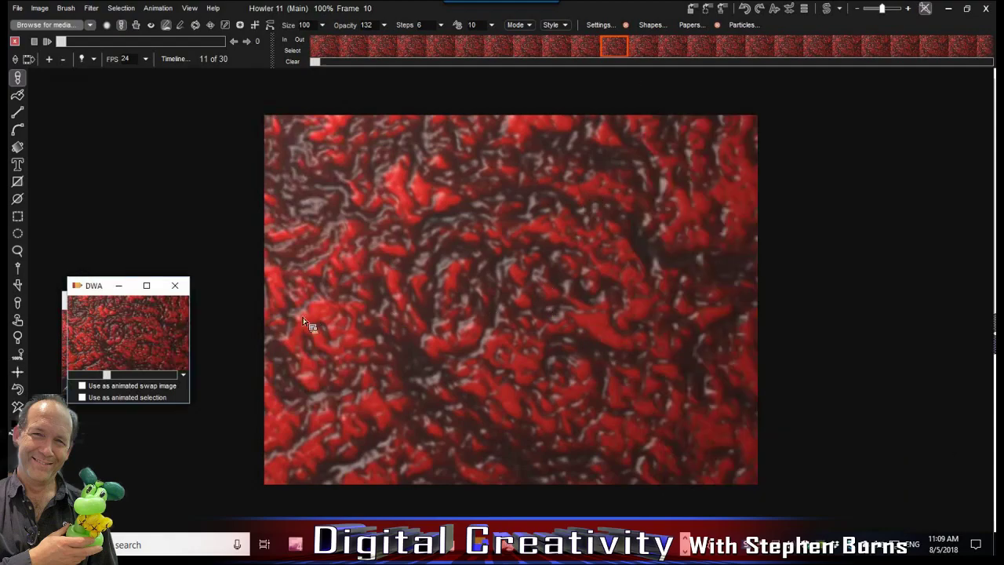
drag(96, 293, 78, 147)
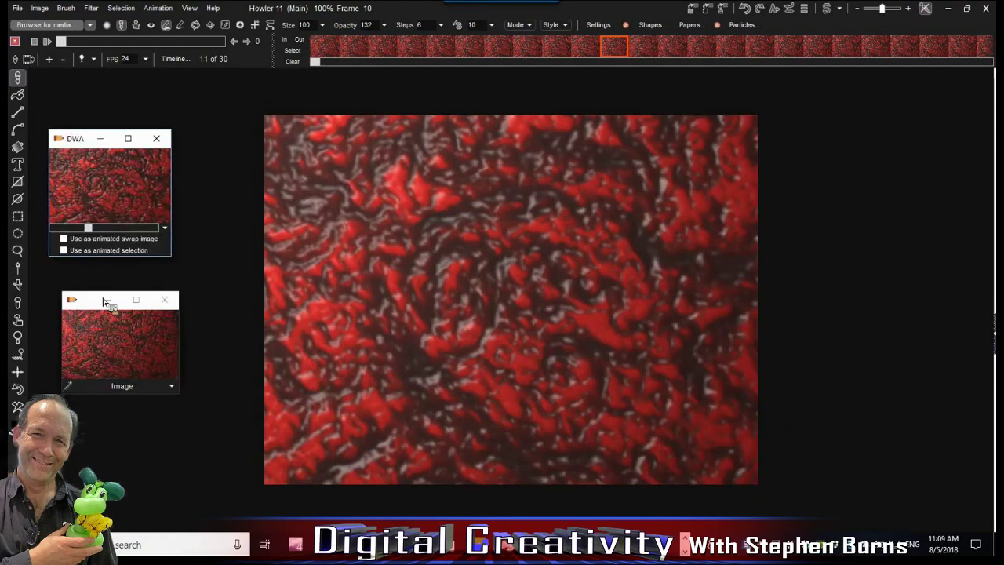
Go to the first frame of the animation and store it as a still image
click(414, 46)
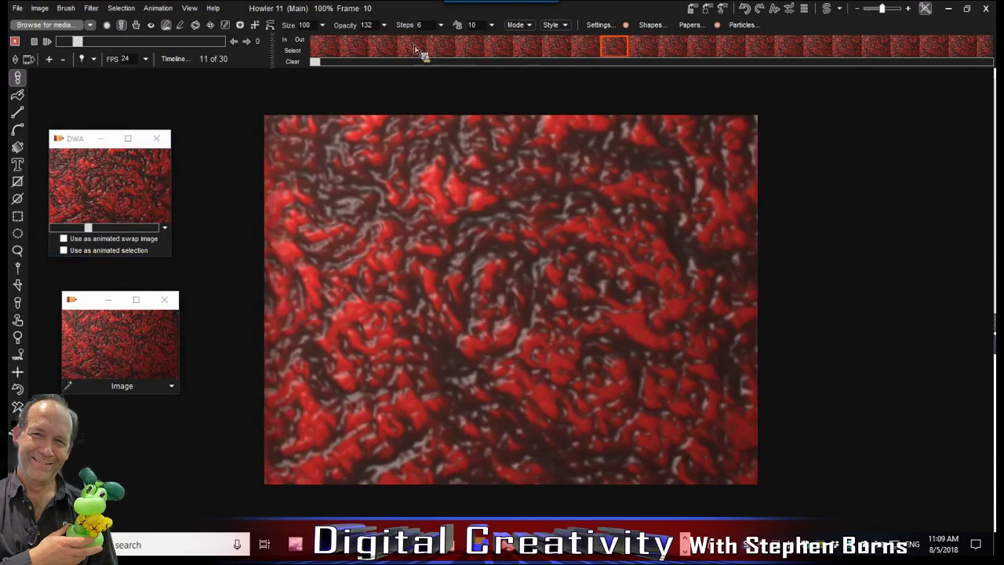
click(327, 47)
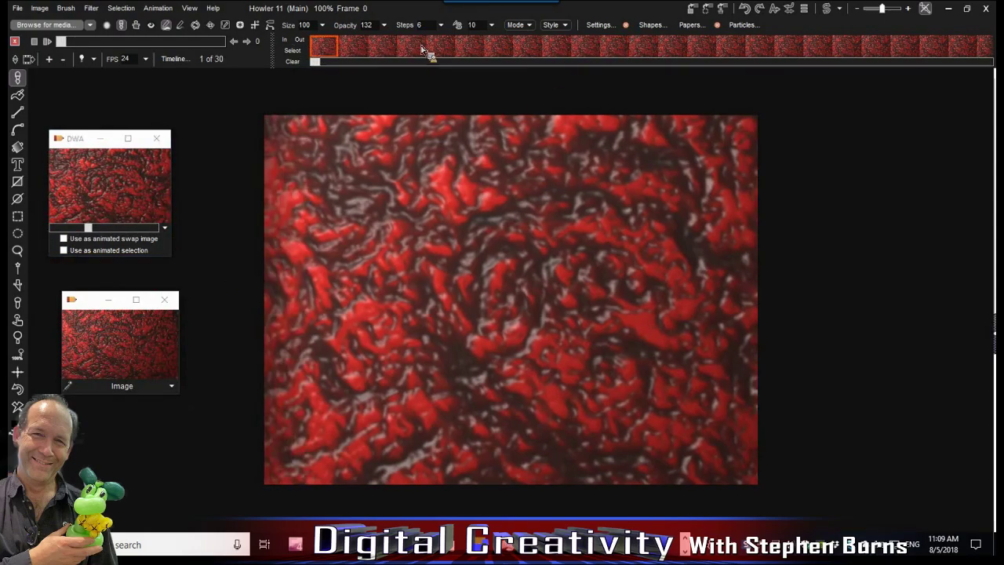
click(707, 9)
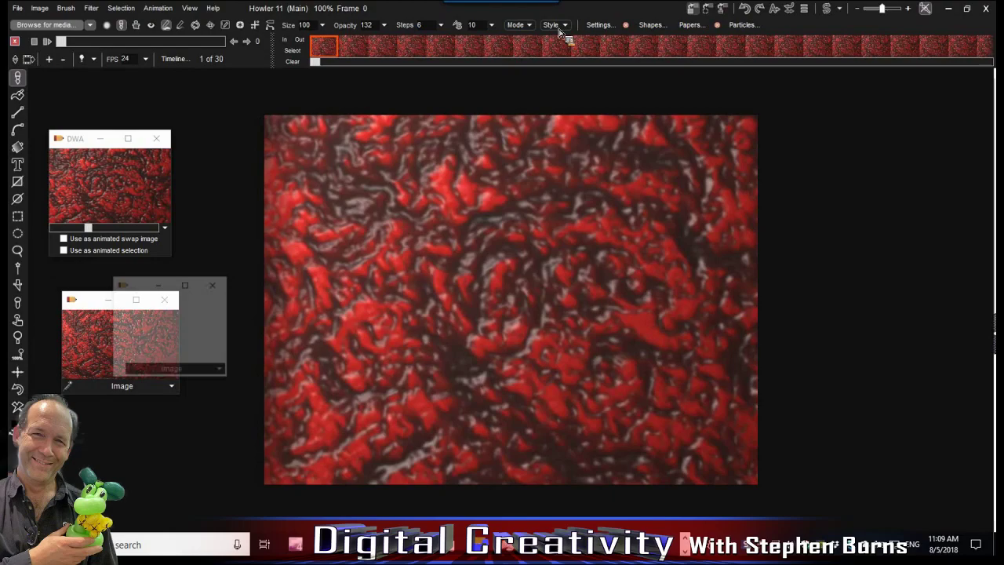
drag(141, 293, 146, 364)
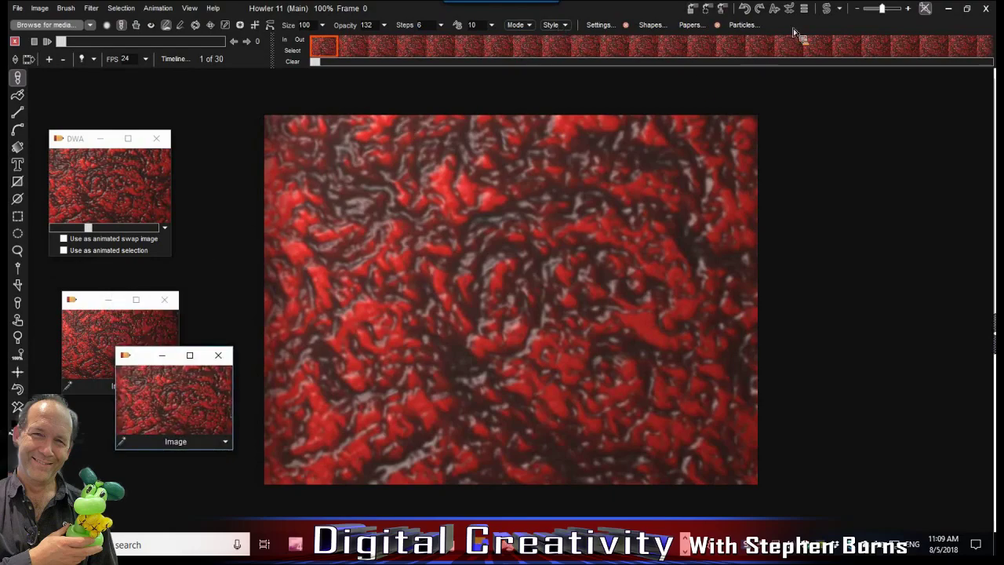
Replace the swap image with the newly stored lava still and return to the main image
click(838, 9)
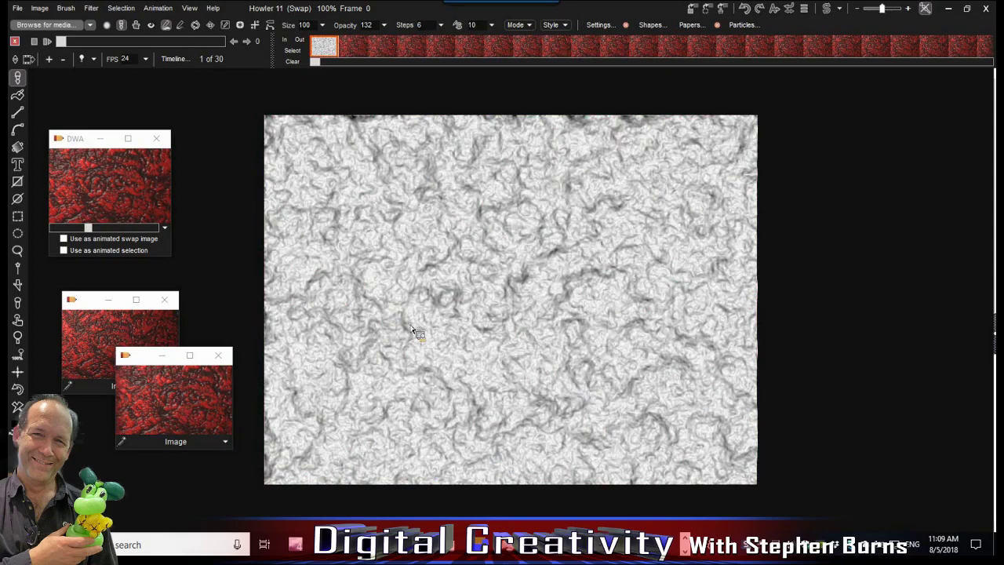
click(179, 399)
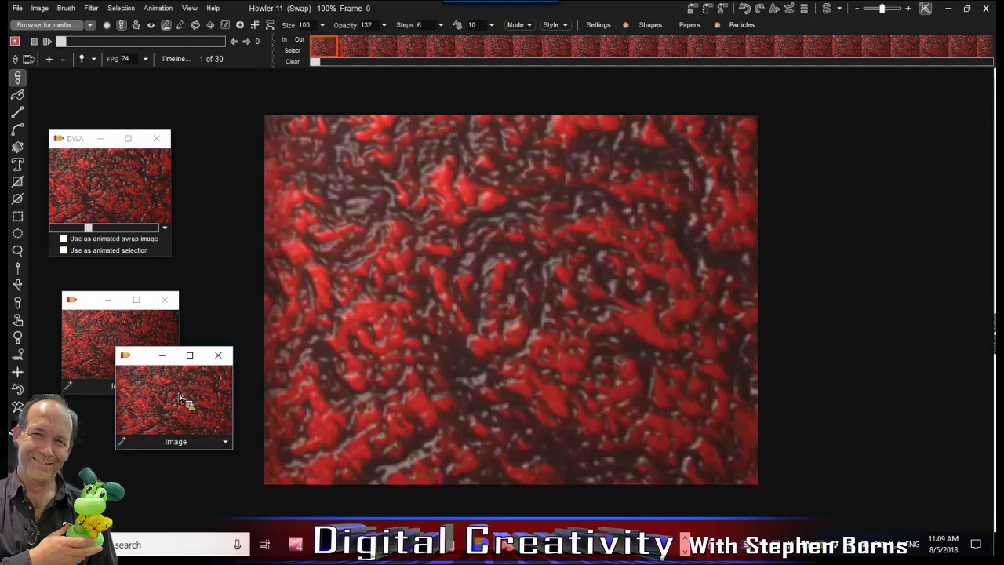
click(827, 11)
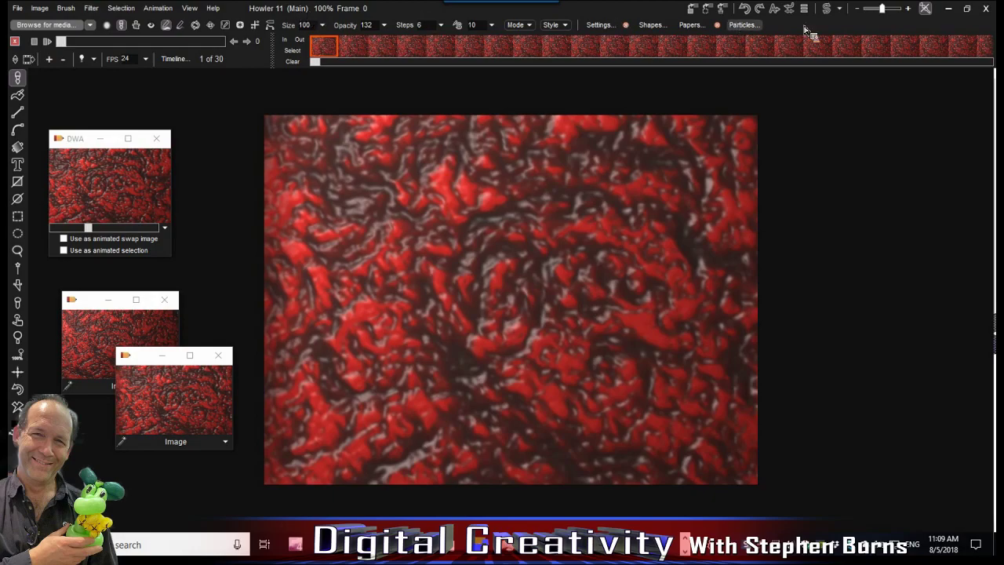
click(829, 11)
click(828, 10)
click(829, 11)
click(829, 11)
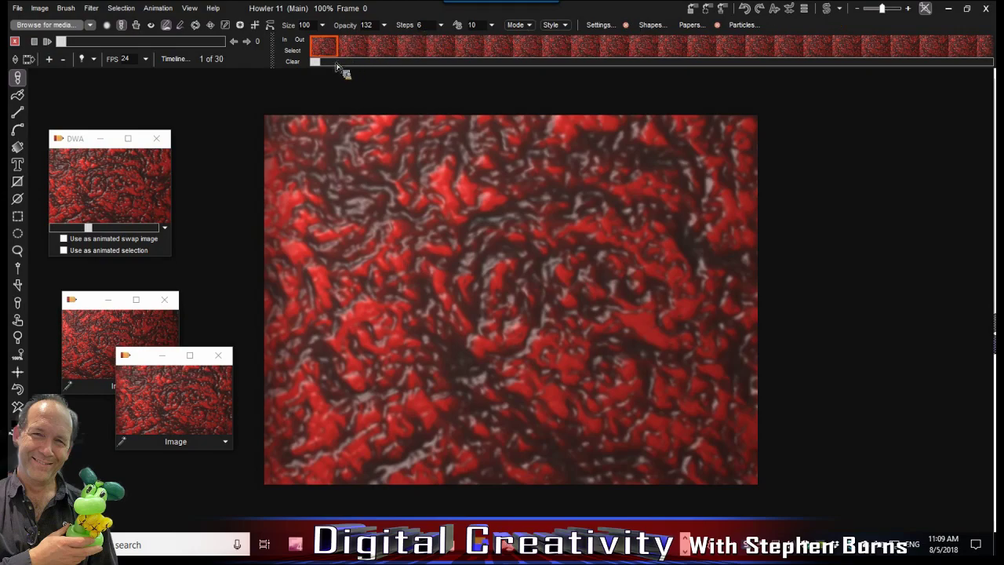
Open the timeline editor and load the Displace filter from the Displace by swap group
click(180, 62)
drag(204, 94, 95, 103)
click(93, 118)
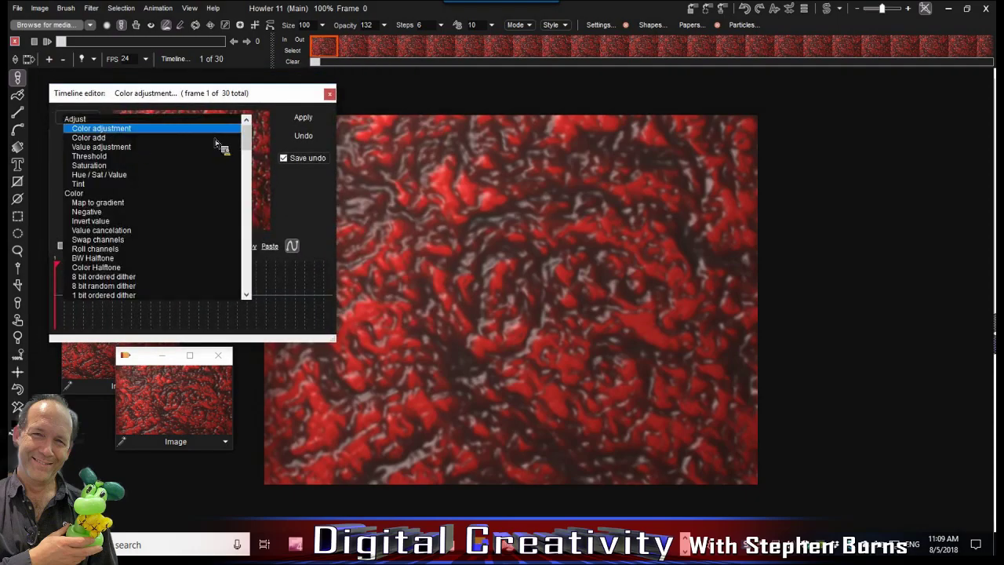
drag(249, 140, 251, 292)
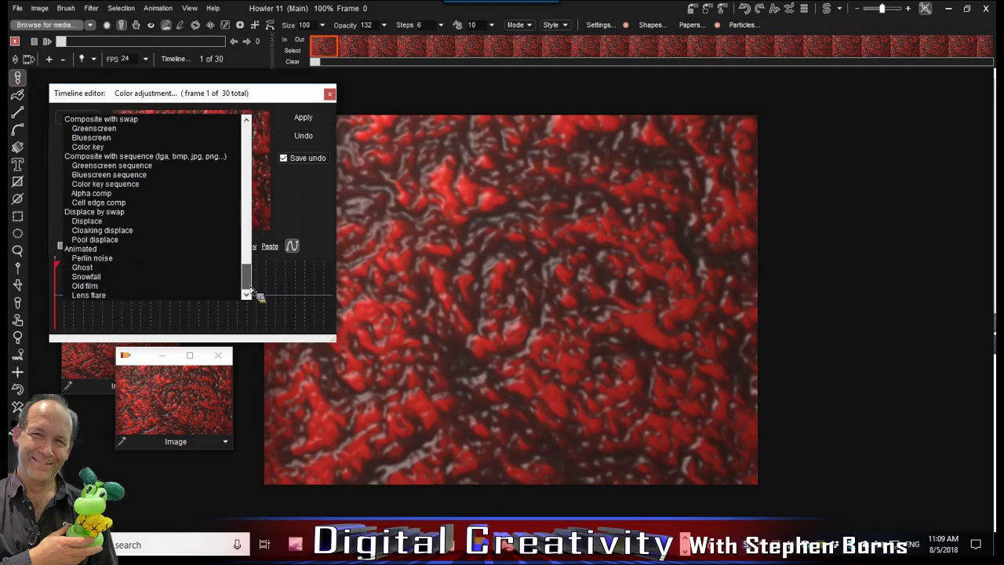
click(100, 223)
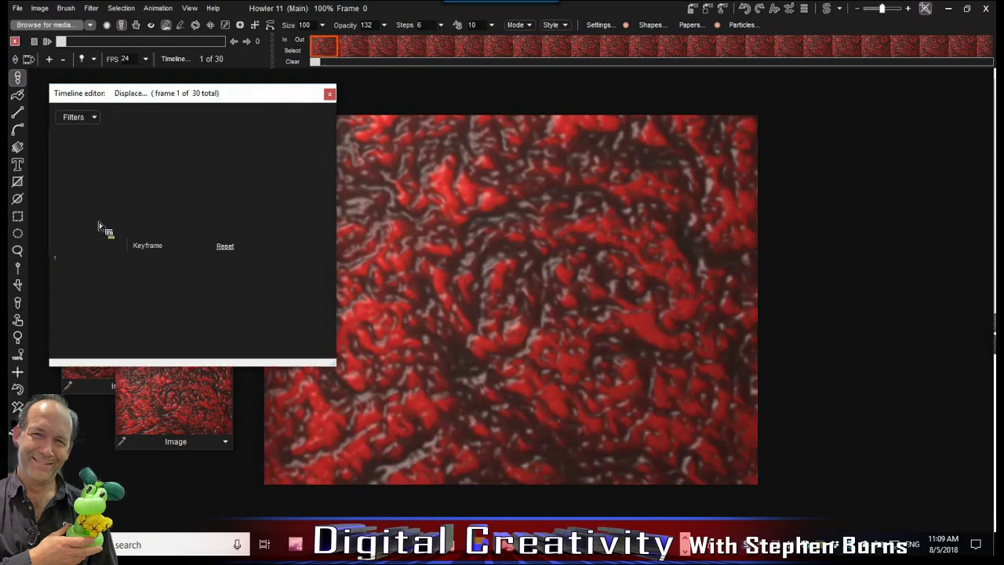
Try Displace on all frames with Max displace 32, preview the playback and undo the filter
mouse_move(140, 346)
mouse_down()
mouse_move(200, 350)
mouse_move(155, 357)
mouse_up()
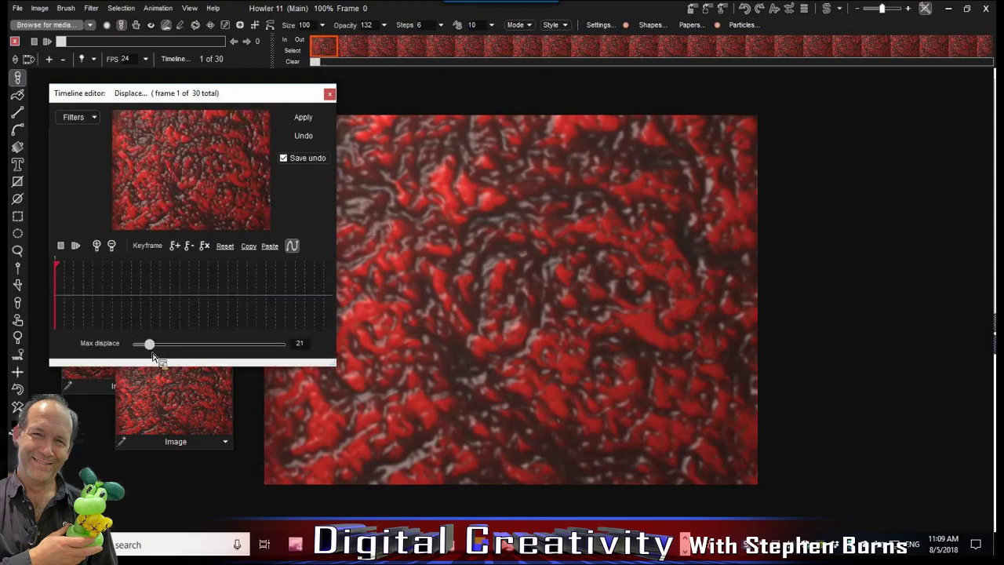
drag(69, 298, 131, 306)
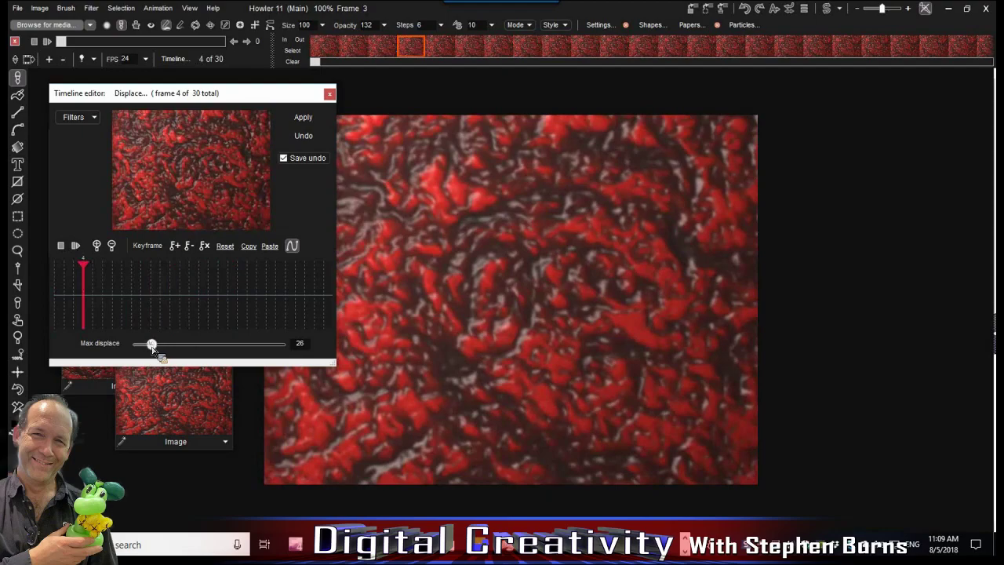
drag(150, 351, 161, 352)
drag(128, 282, 79, 283)
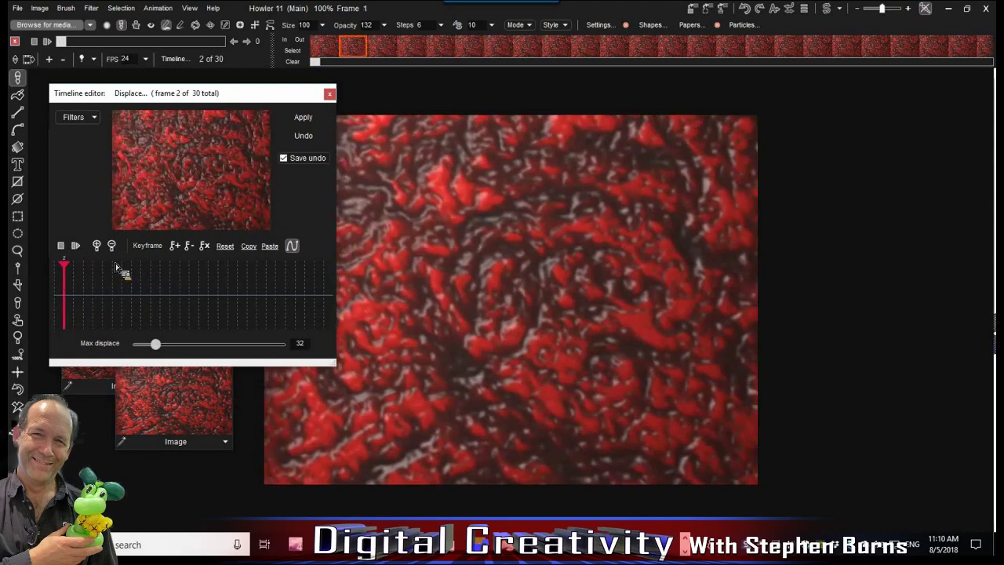
click(304, 118)
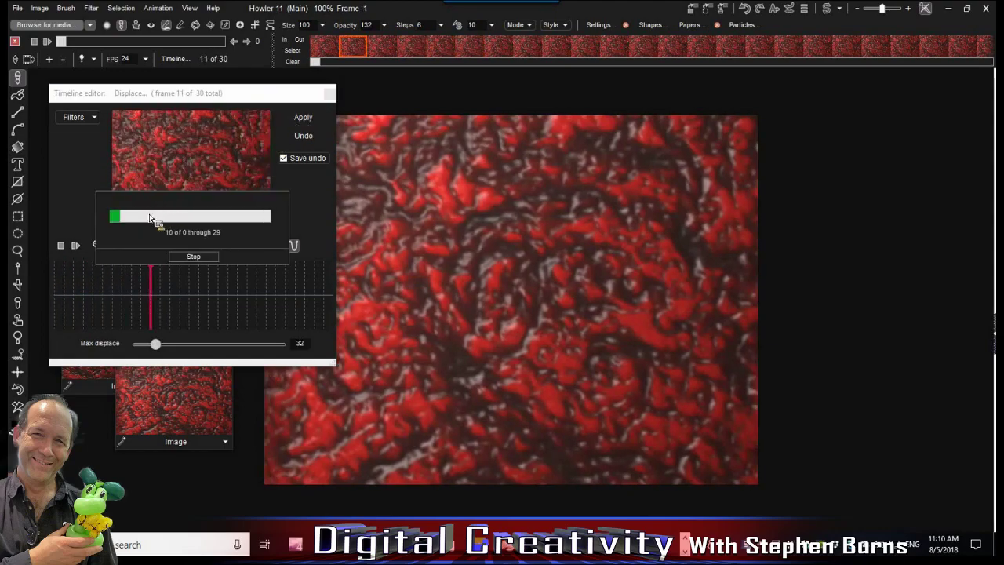
click(48, 41)
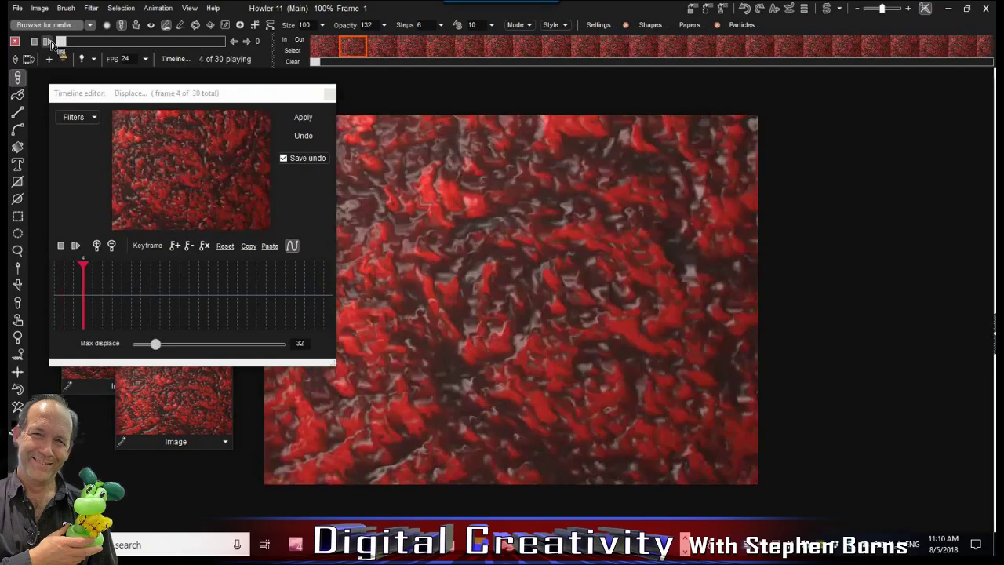
mouse_move(61, 42)
mouse_down()
mouse_move(93, 40)
mouse_move(69, 40)
mouse_up()
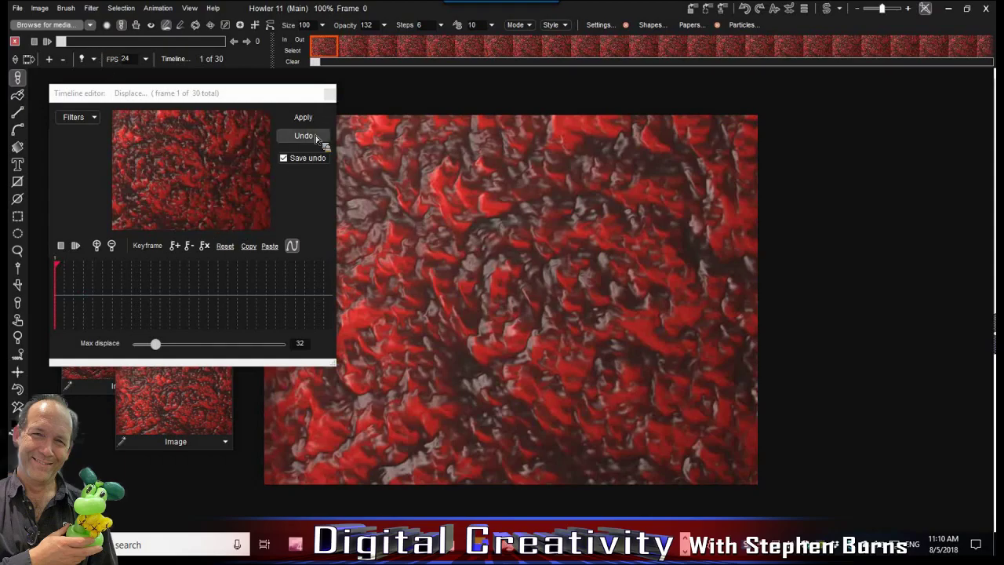
Load Pool displace with Squirrel factor 8 and keyframe Max displace at 1 on the first frame
click(95, 118)
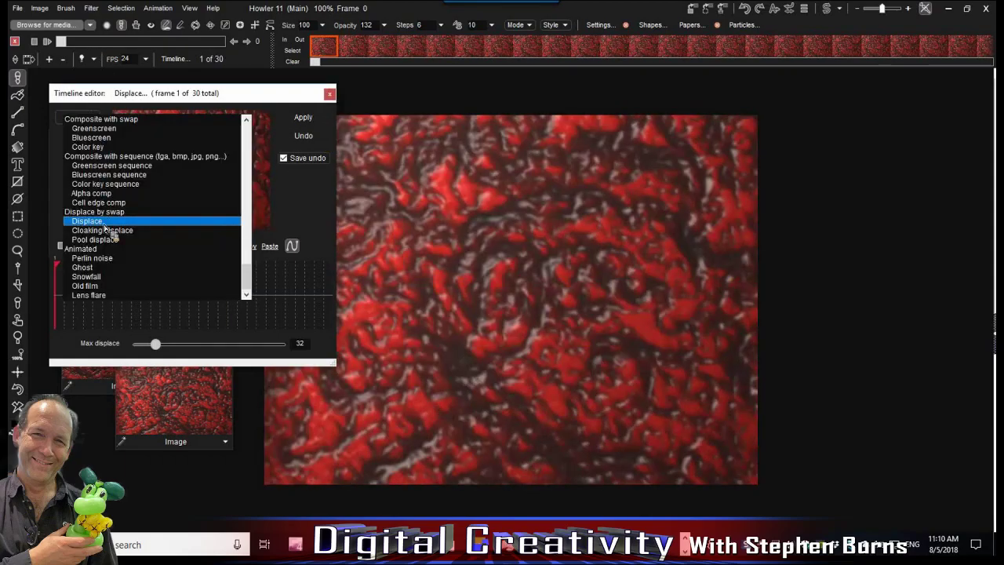
click(98, 239)
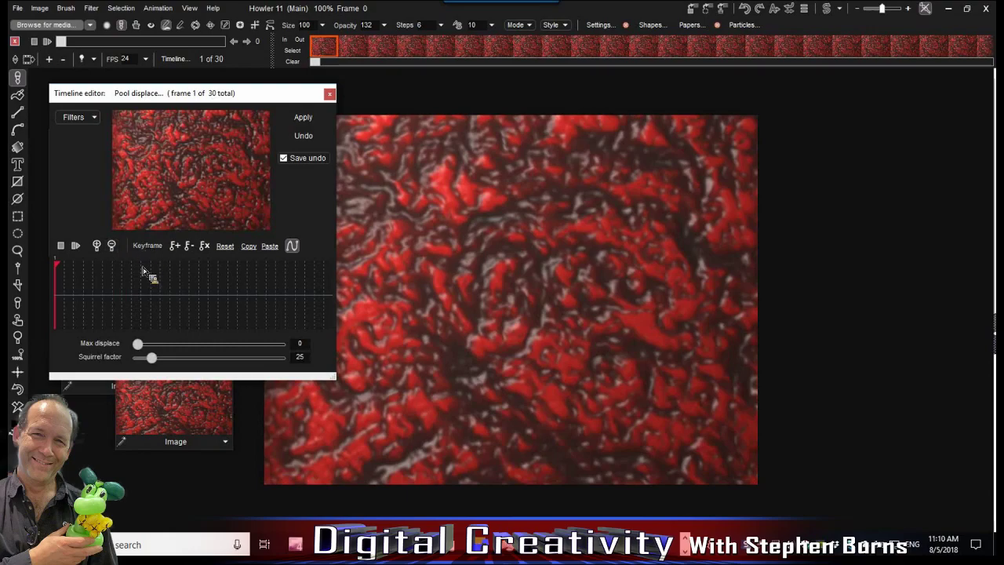
mouse_move(138, 344)
mouse_down()
mouse_move(165, 343)
mouse_move(141, 356)
mouse_up()
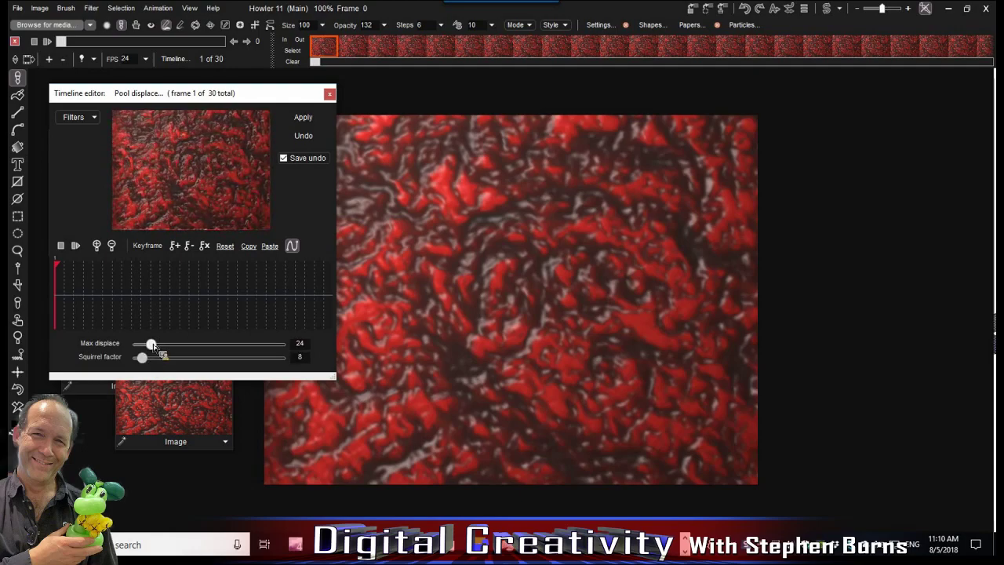
mouse_move(154, 345)
mouse_down()
mouse_move(244, 343)
mouse_move(141, 353)
mouse_up()
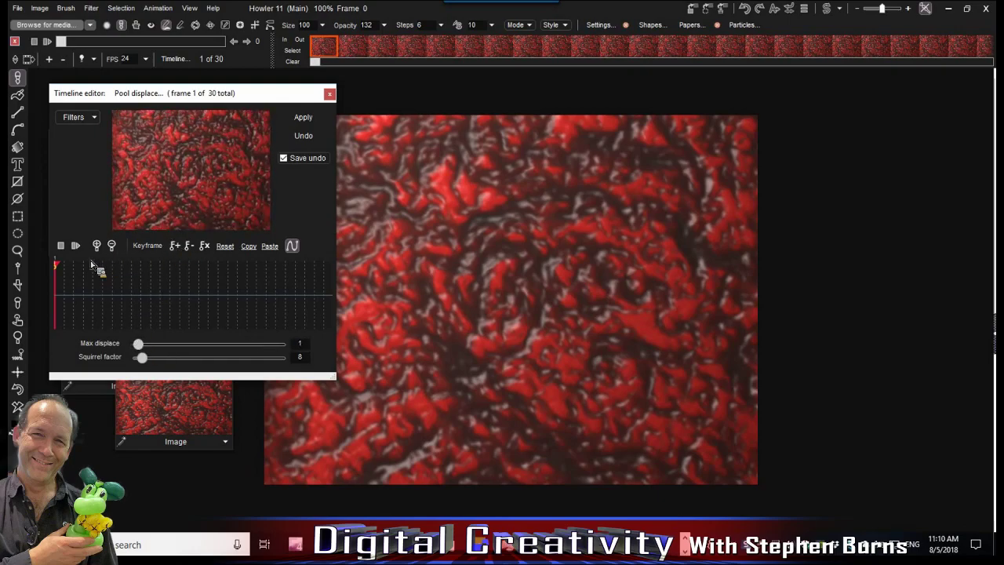
Keyframe Pool displace at frame 29 with Max displace 52
drag(92, 284, 329, 287)
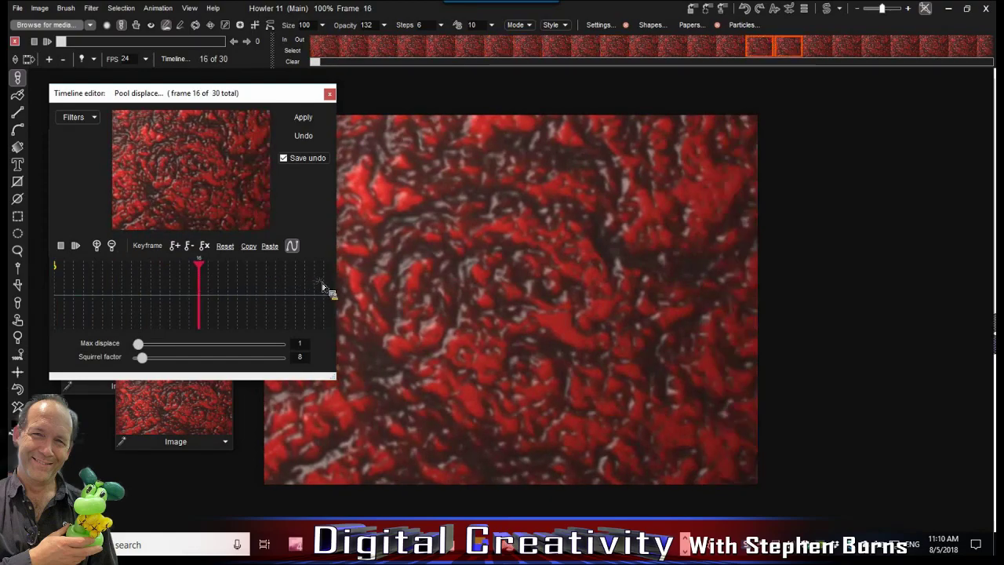
drag(138, 343, 166, 344)
click(177, 248)
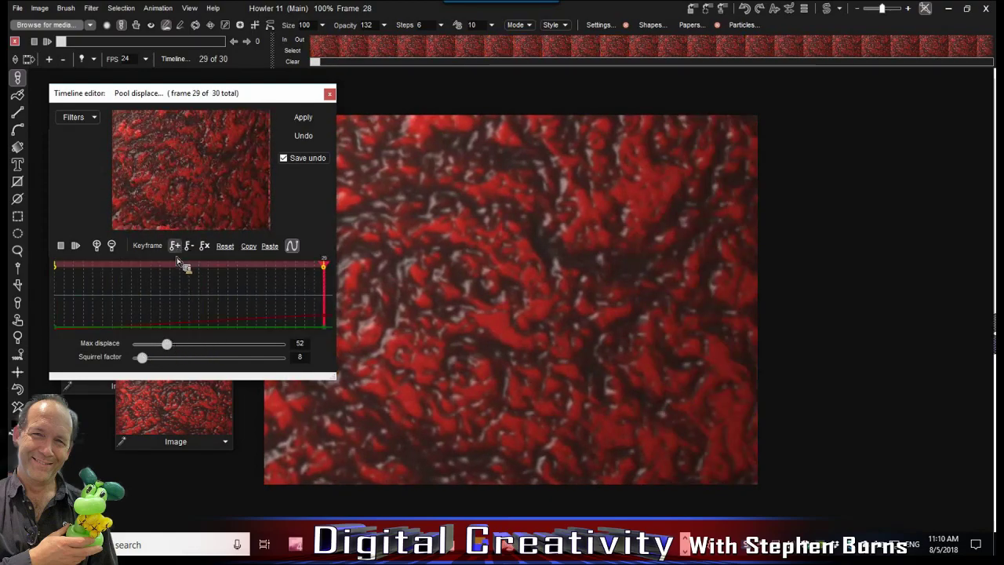
Scrub through the keyframed displacement, apply Pool displace to the whole animation and close the timeline editor
drag(90, 291, 188, 302)
mouse_move(280, 298)
mouse_down()
mouse_move(287, 291)
mouse_move(94, 297)
mouse_move(277, 288)
mouse_up()
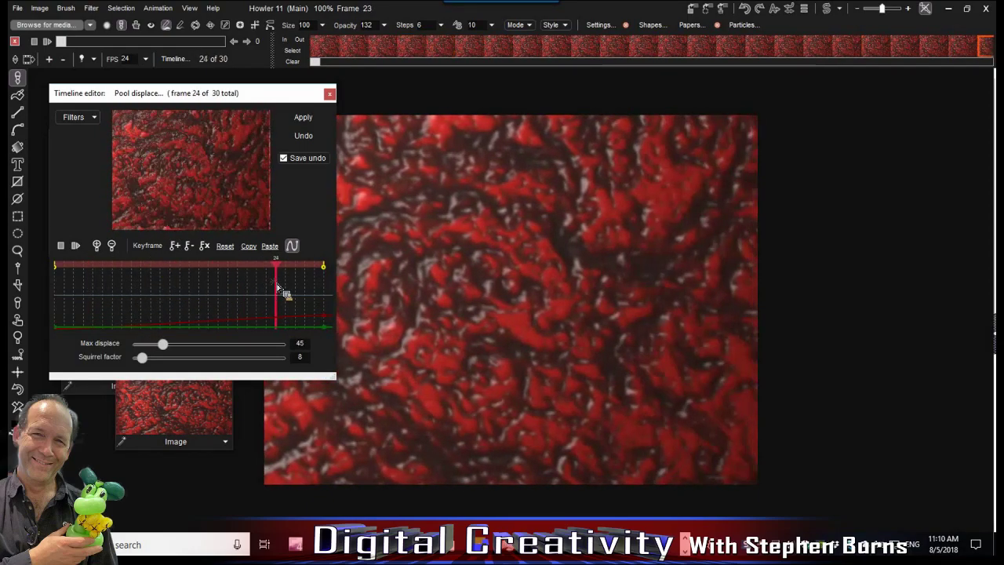
click(305, 118)
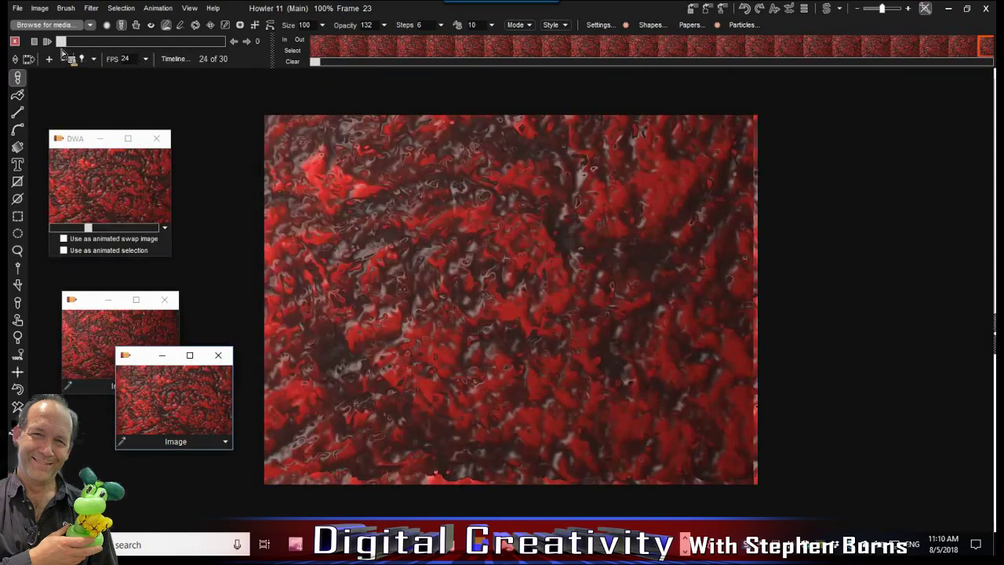
Play back the pool-displaced lava animation, scrub through its frames and return to the first frame
click(47, 41)
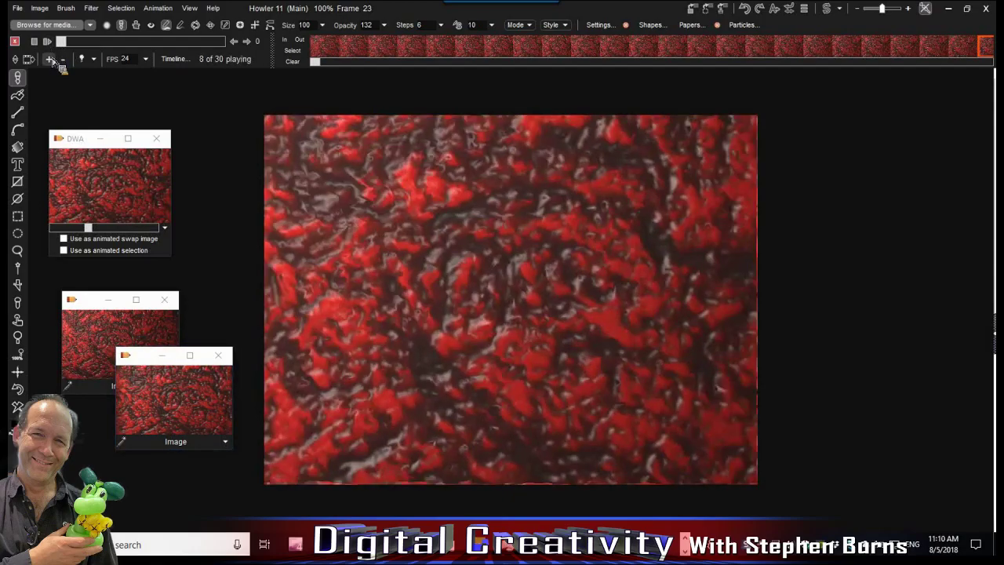
key(space)
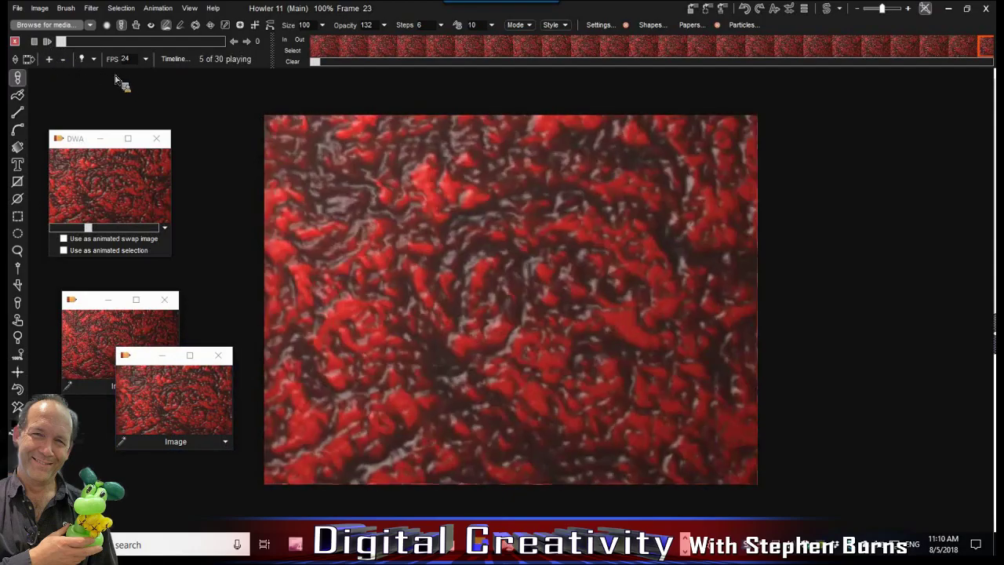
click(91, 41)
drag(125, 41, 53, 25)
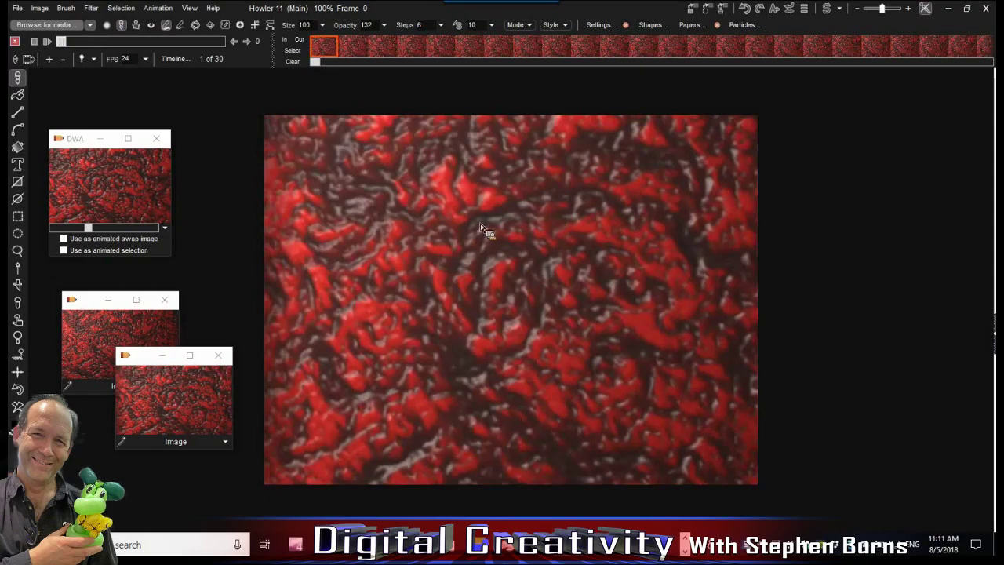
Move the stored DWA animation window slightly higher, scrub through the lava animation and return to the first frame
drag(70, 139, 89, 137)
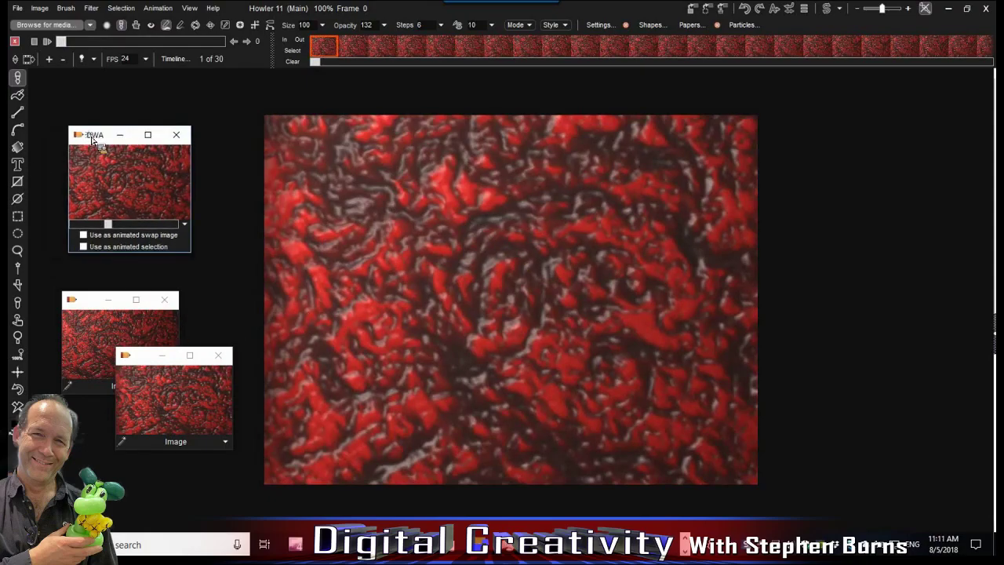
drag(147, 212, 184, 351)
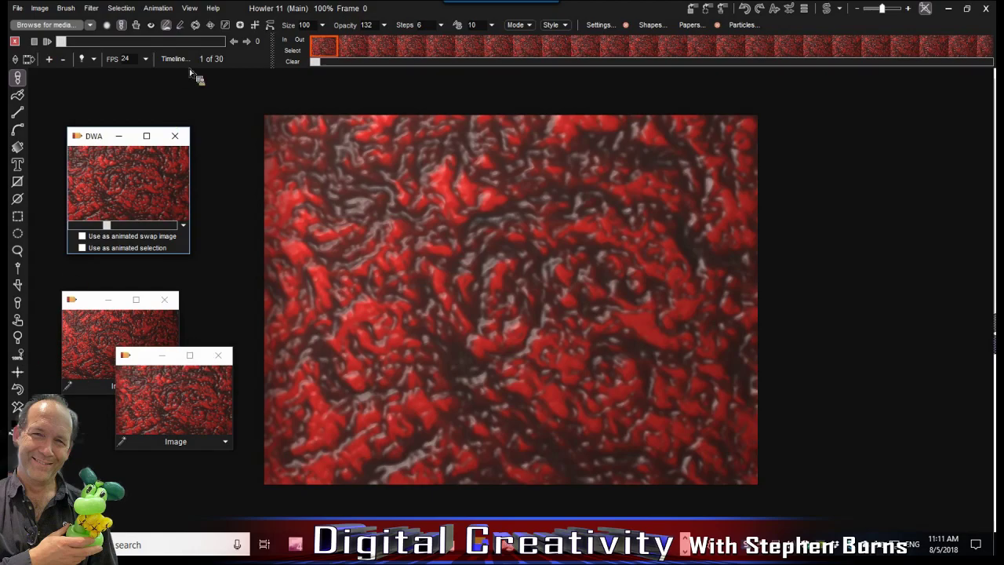
drag(99, 136, 93, 126)
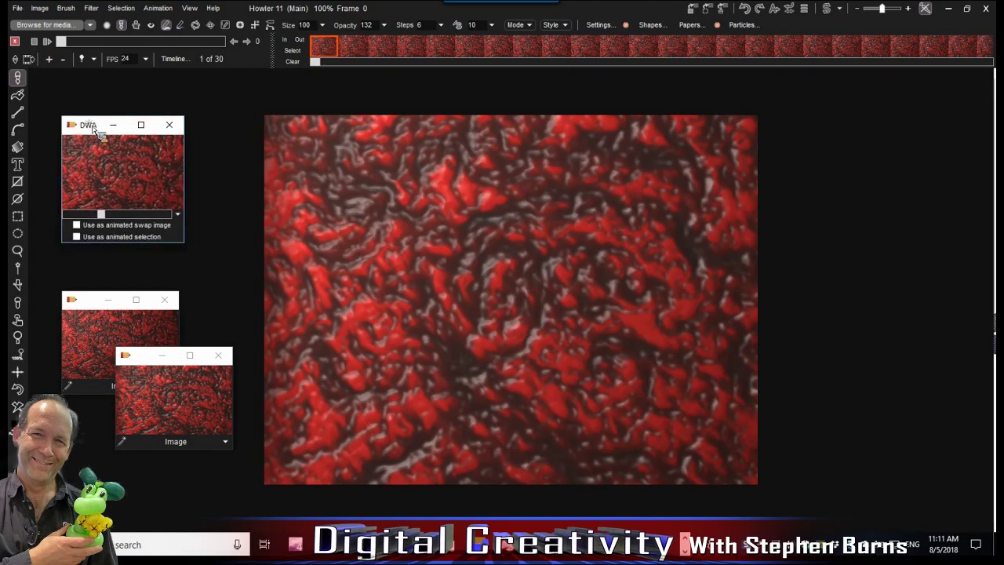
click(98, 41)
drag(180, 43, 83, 41)
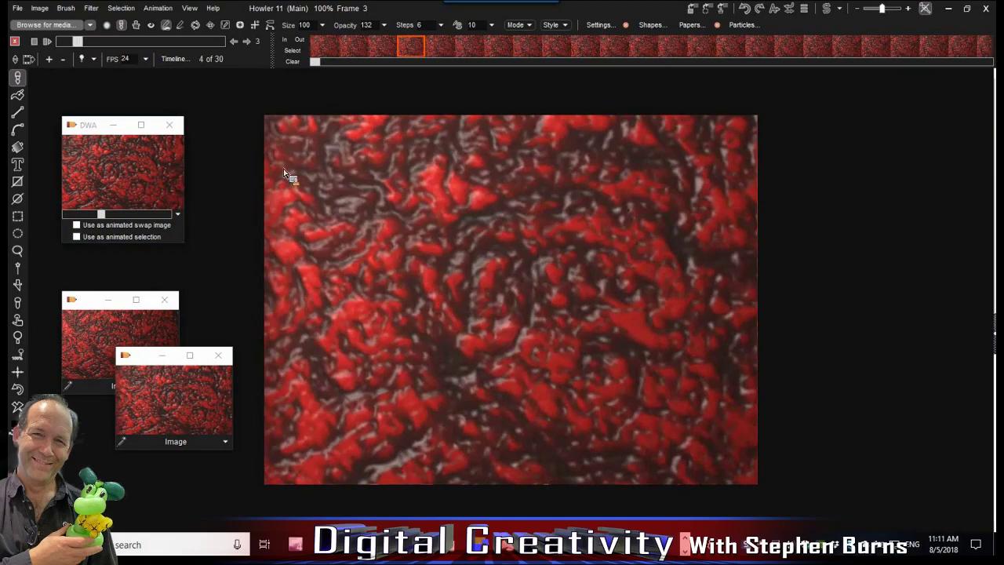
drag(82, 42, 61, 42)
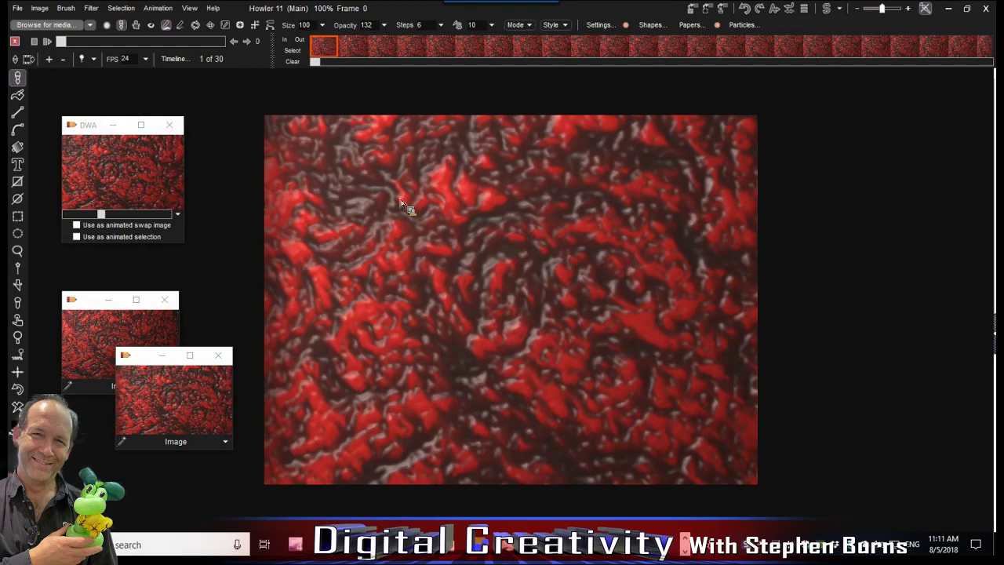
Load Puppy Ray GPU on the first frame, expand its settings and set the Water plane to None
click(92, 9)
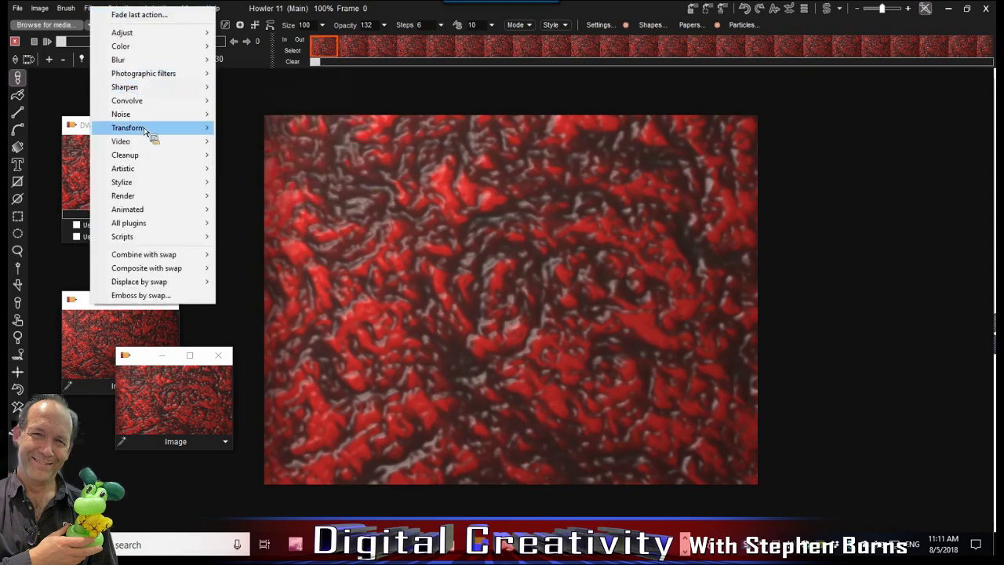
mouse_move(148, 132)
mouse_move(294, 185)
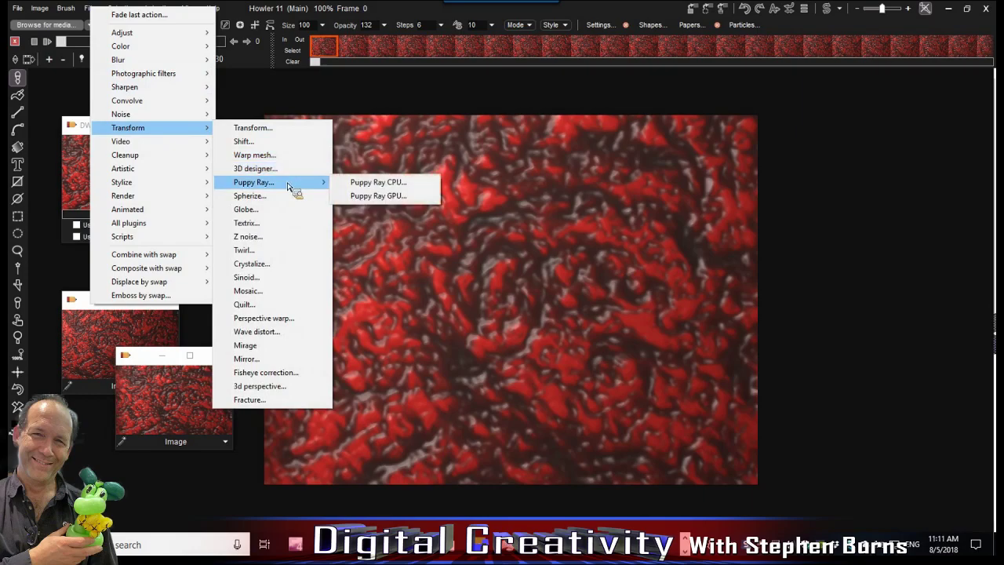
click(390, 197)
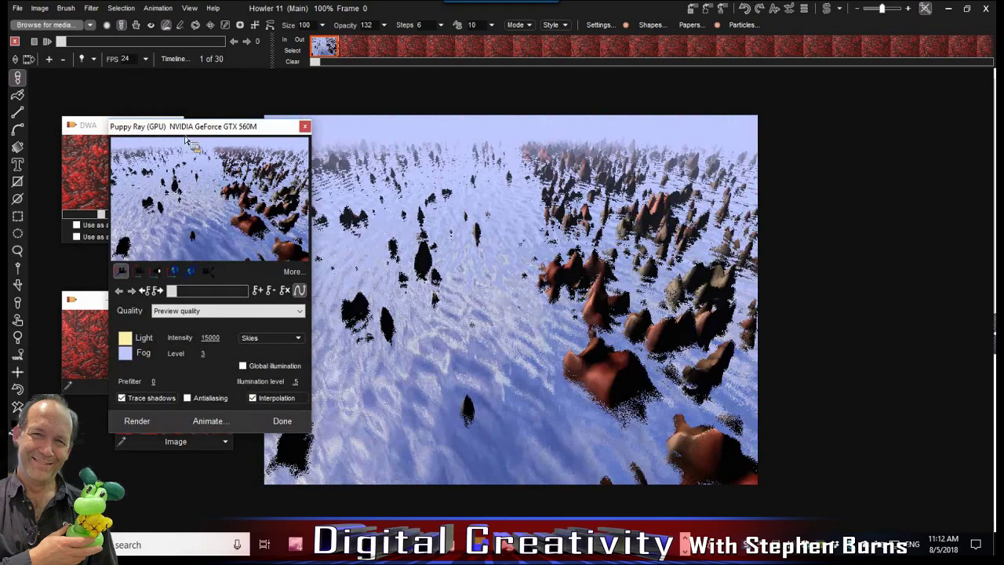
drag(148, 120, 79, 87)
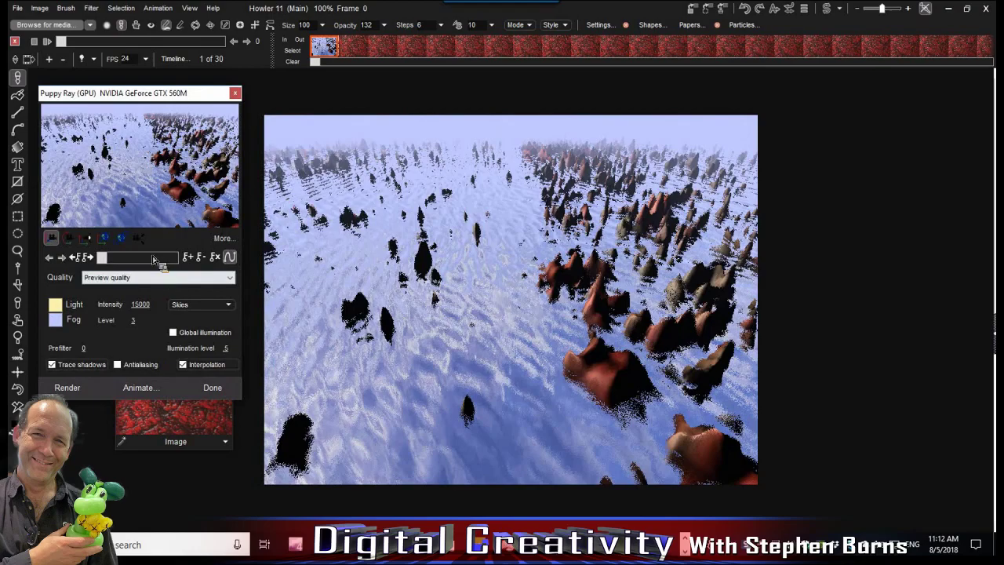
click(224, 239)
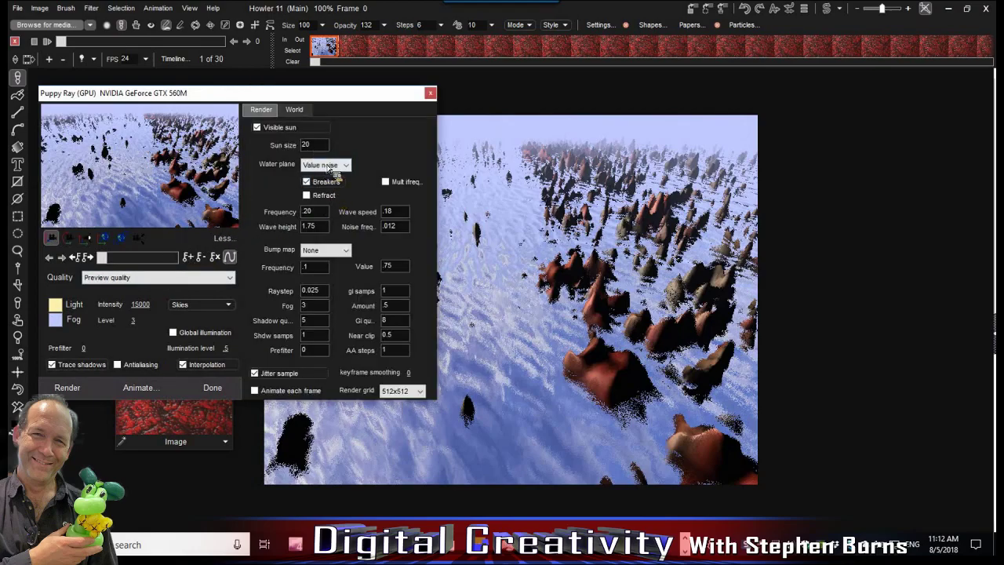
click(323, 165)
click(297, 191)
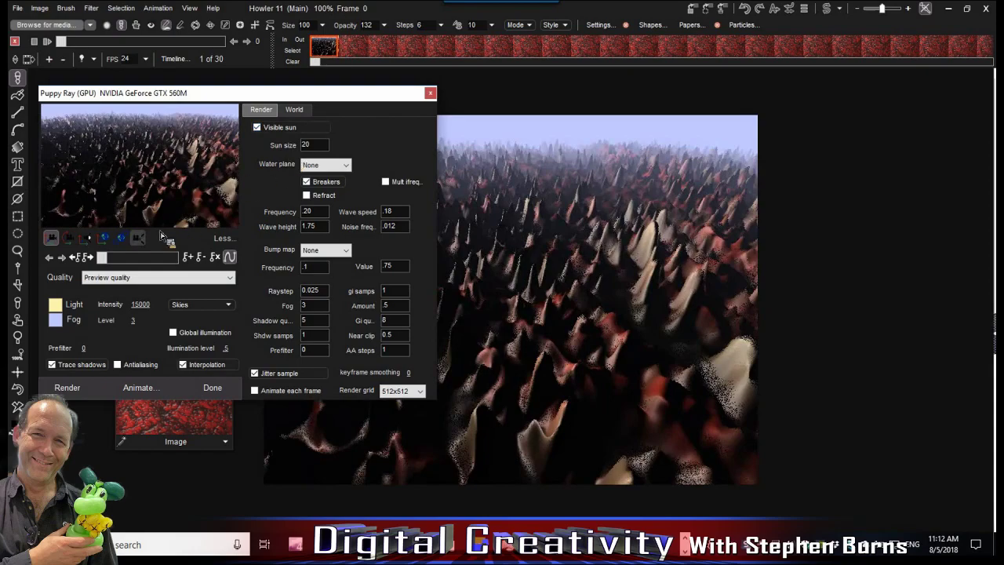
Flatten the terrain's height and move the light so the sun glints across the lava from the far horizon
click(120, 237)
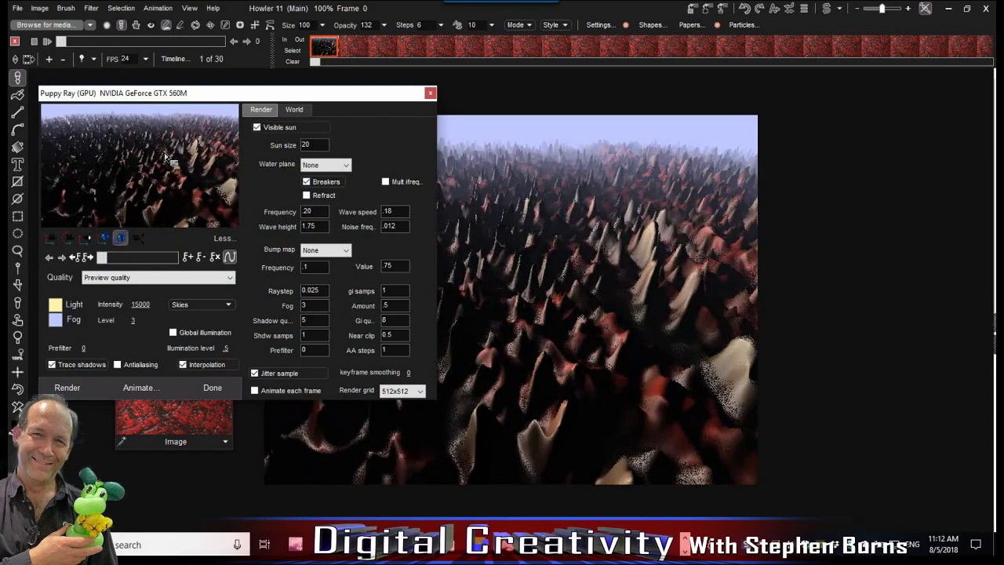
drag(167, 166, 165, 184)
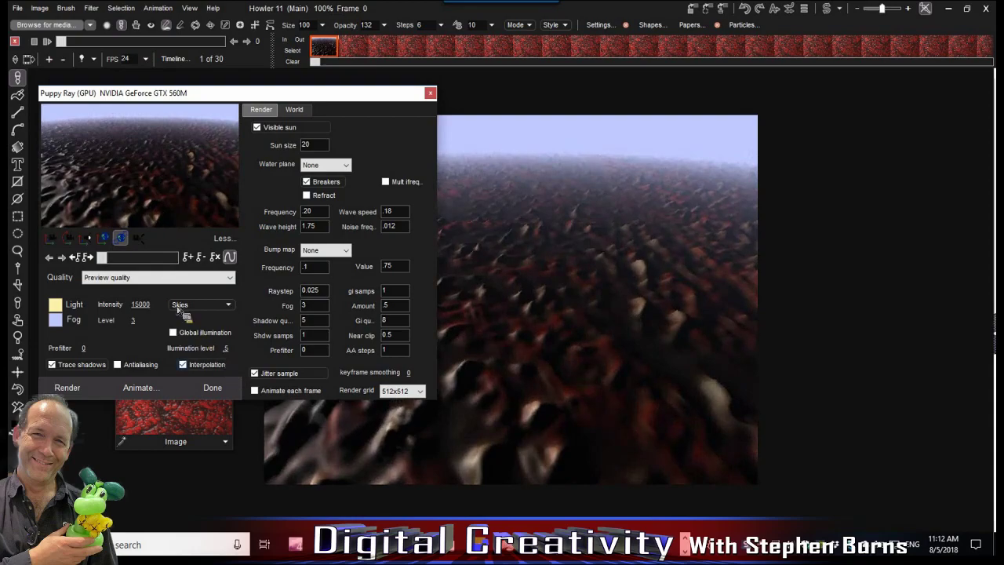
click(69, 238)
drag(216, 148, 243, 173)
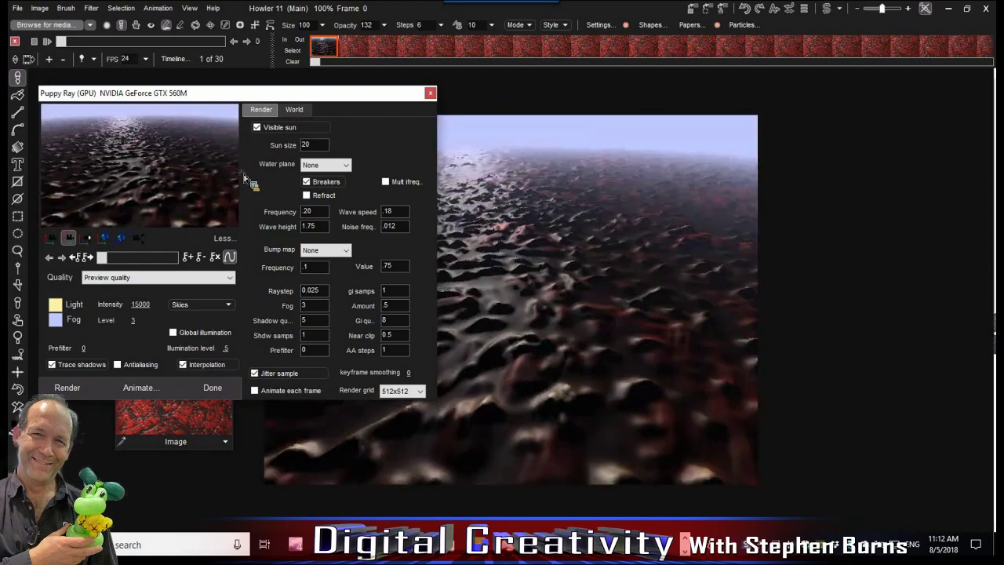
drag(136, 172, 227, 181)
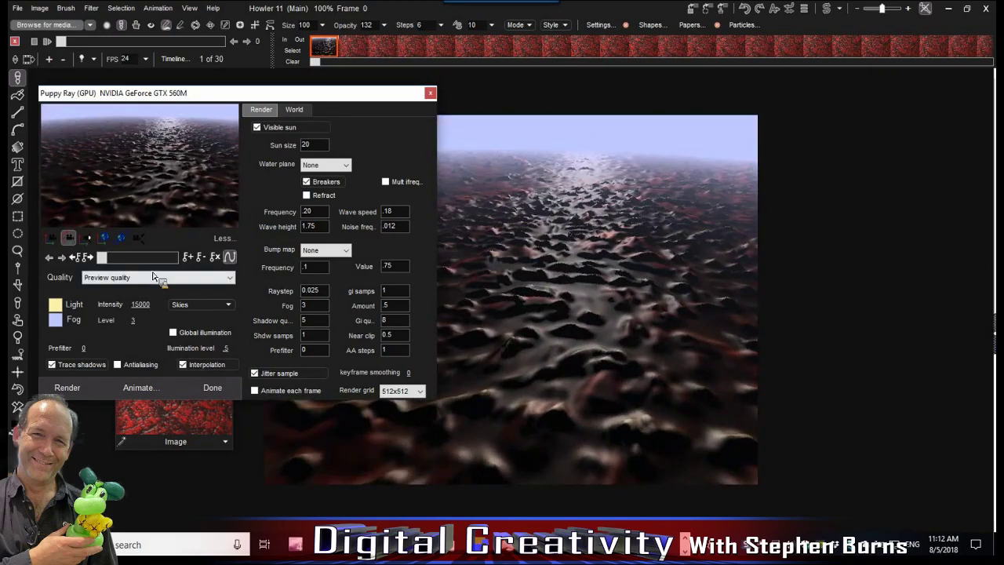
Turn on Global illumination in Puppy Ray and flatten the terrain relief slightly further
click(209, 305)
click(254, 296)
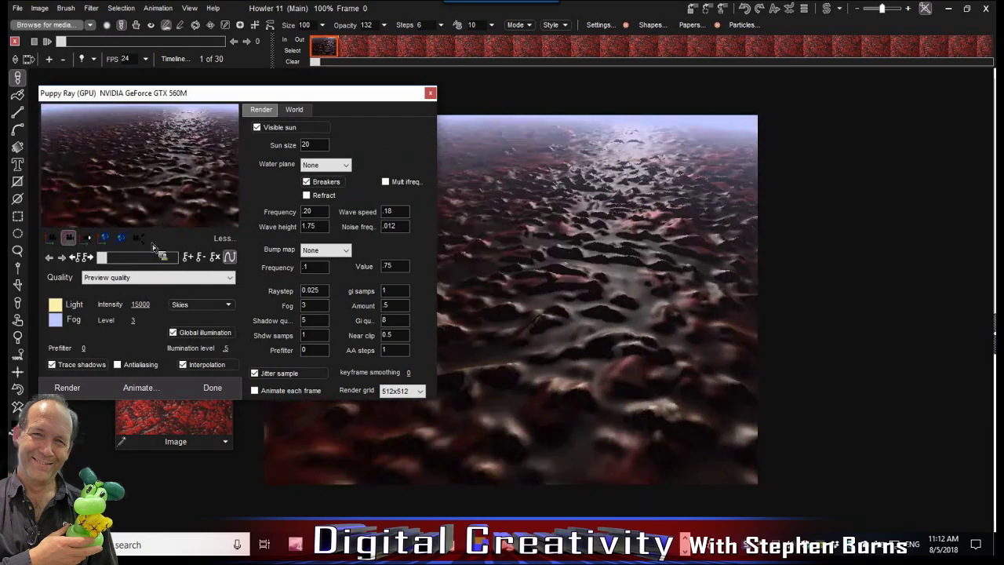
click(121, 237)
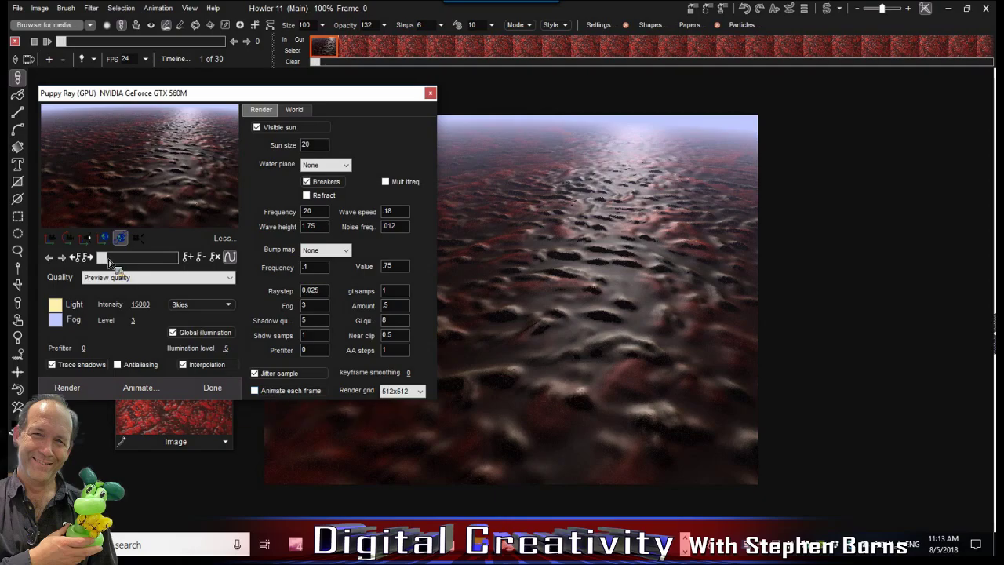
Keyframe the Puppy Ray scene at the last frame, return to the first frame and turn on Animate each frame
click(179, 259)
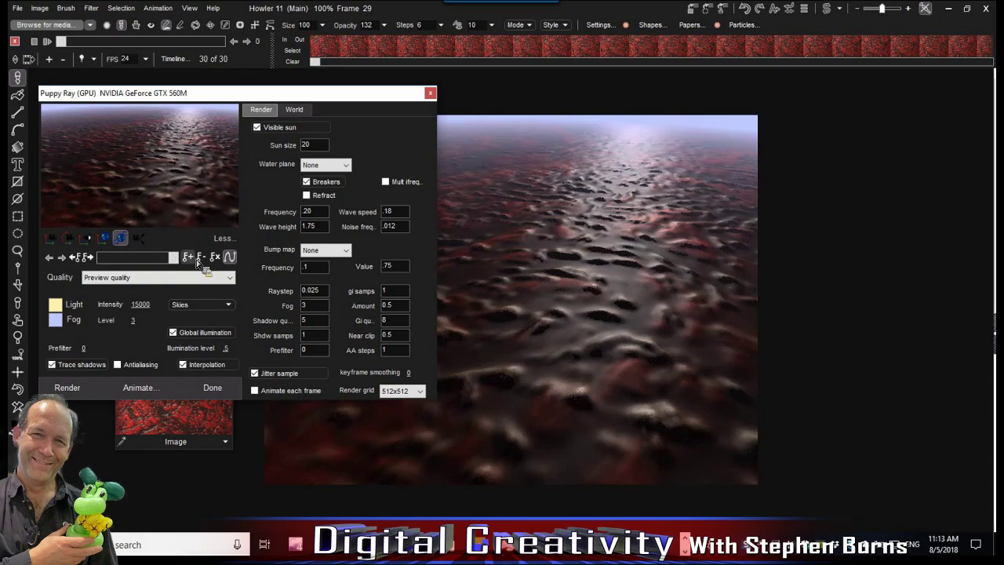
click(106, 261)
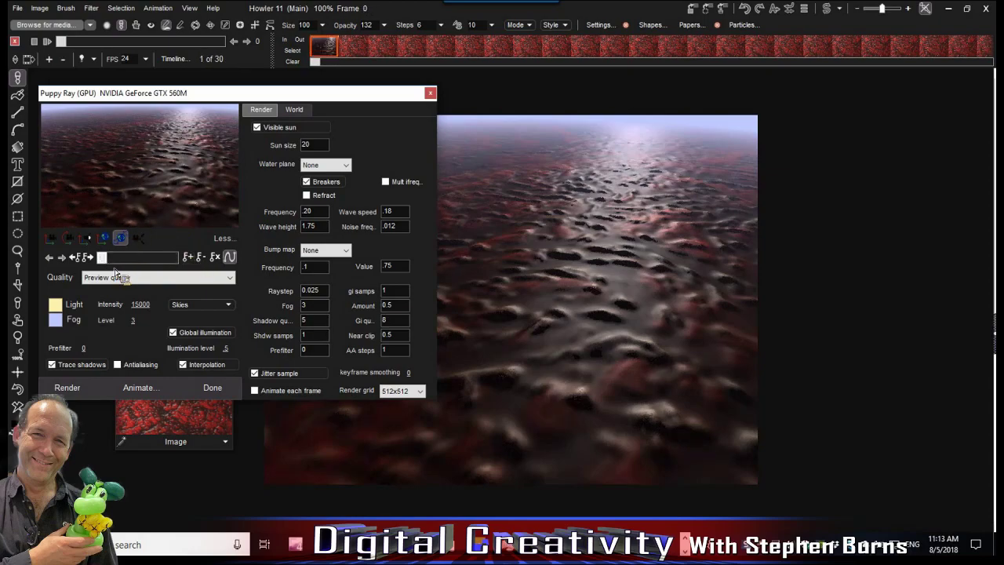
click(256, 392)
click(595, 312)
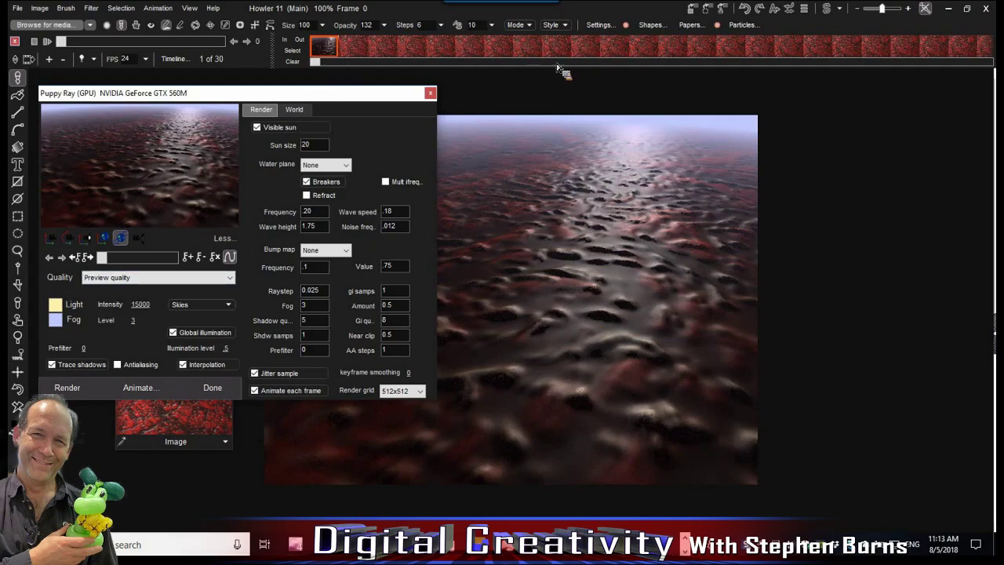
Render the whole Puppy Ray animation at High quality and close the dialog
click(118, 277)
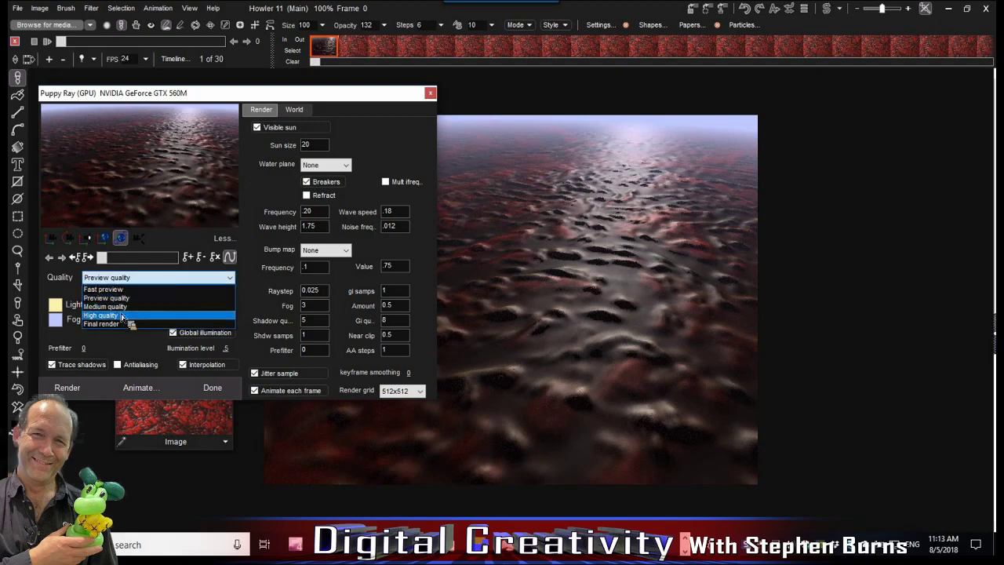
click(121, 316)
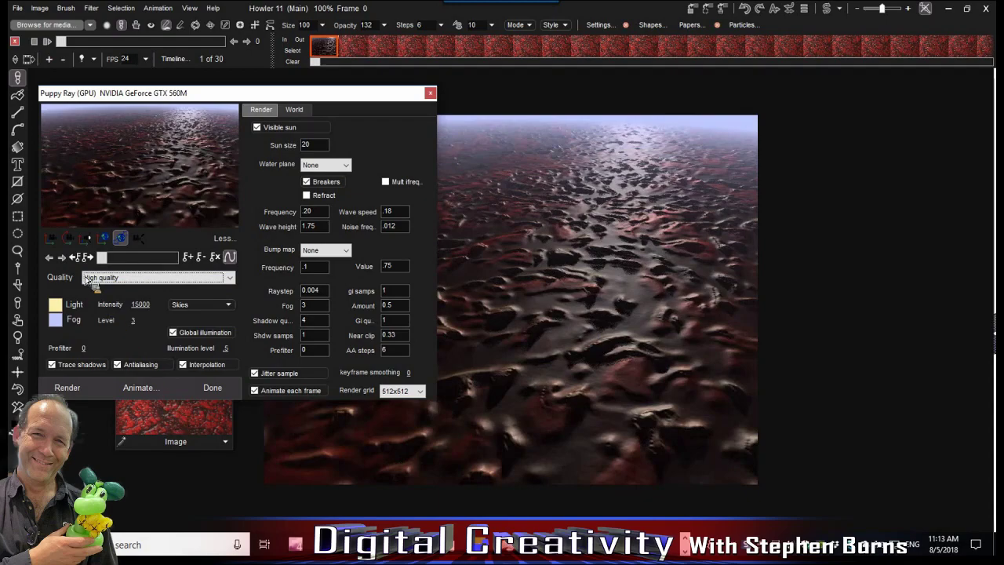
click(88, 237)
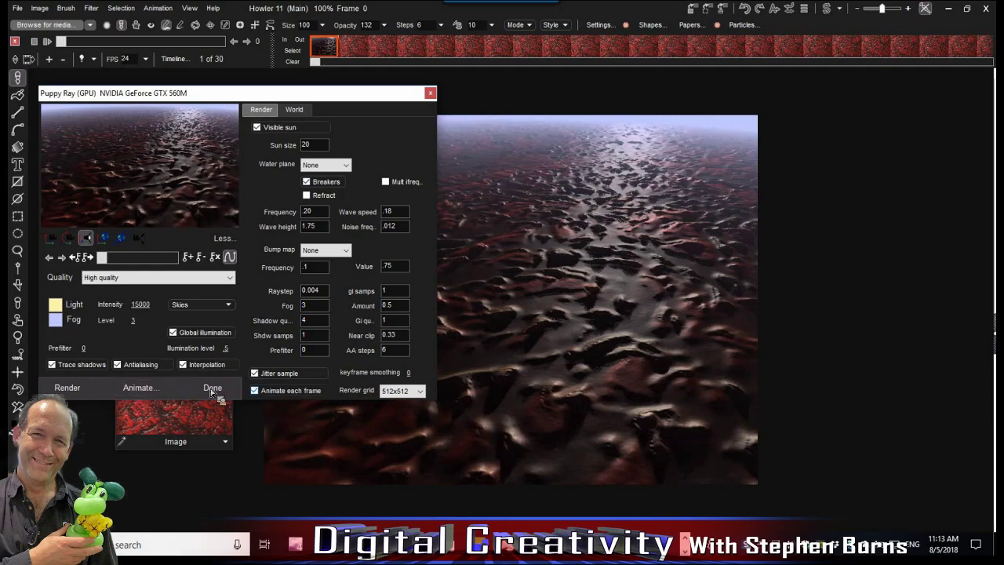
click(141, 387)
click(161, 331)
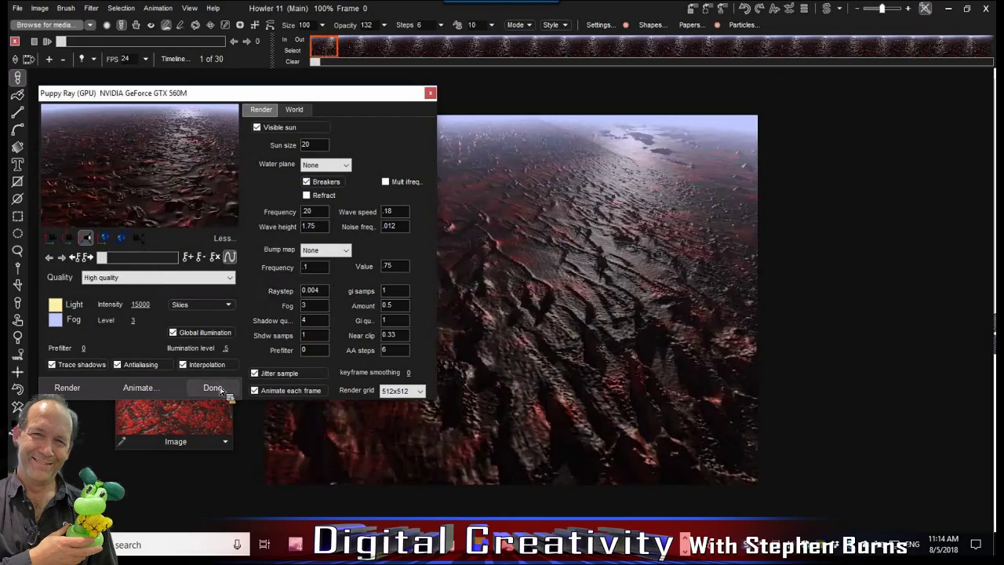
click(212, 387)
Delete the mismatched first frame from the rendered terrain animation and play it back
click(83, 41)
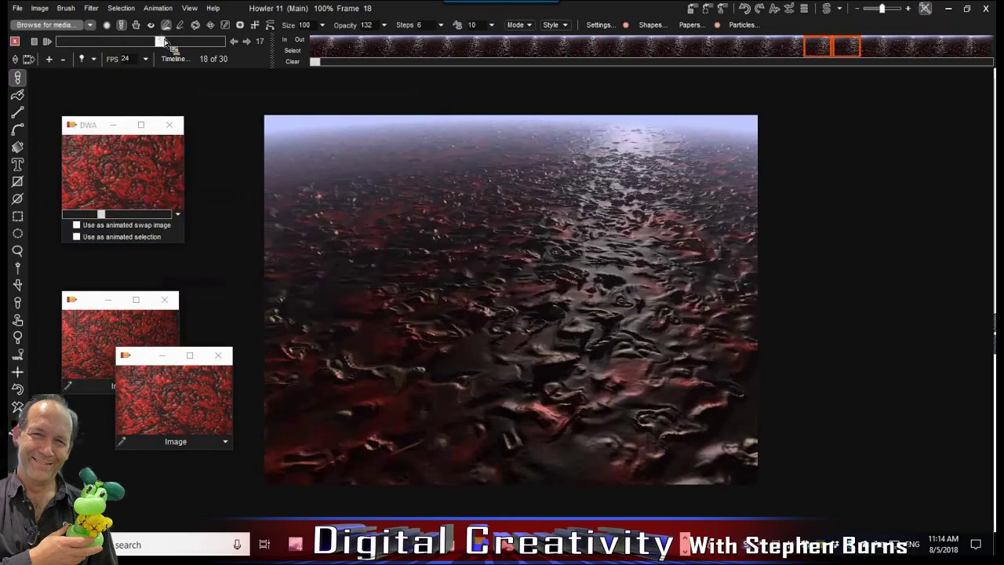
click(63, 59)
click(47, 41)
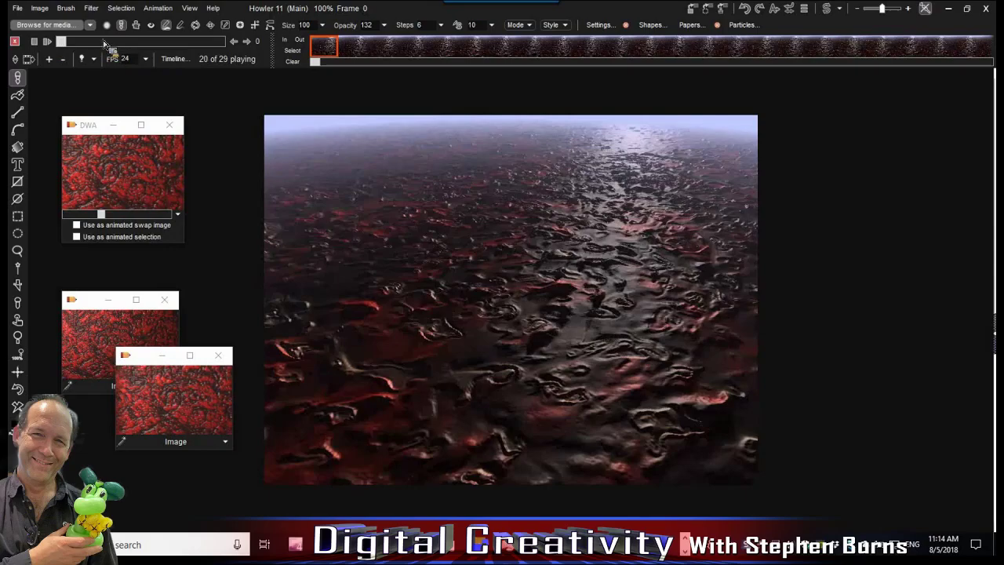
Scrub back and forth through the rendered lava terrain to examine its changing relief
mouse_move(139, 41)
mouse_down()
mouse_move(181, 41)
mouse_move(110, 44)
mouse_move(247, 26)
mouse_move(149, 32)
mouse_up()
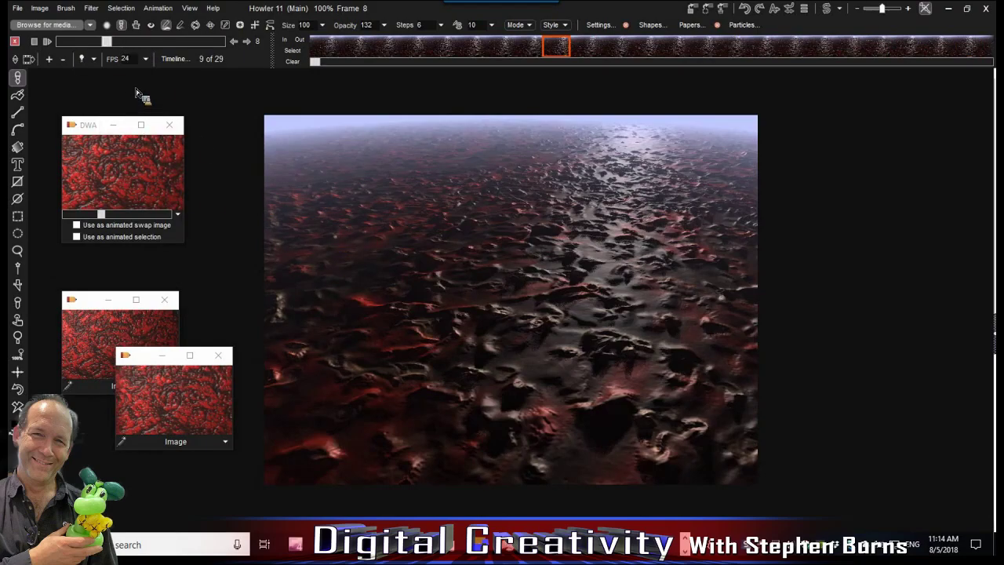
click(127, 40)
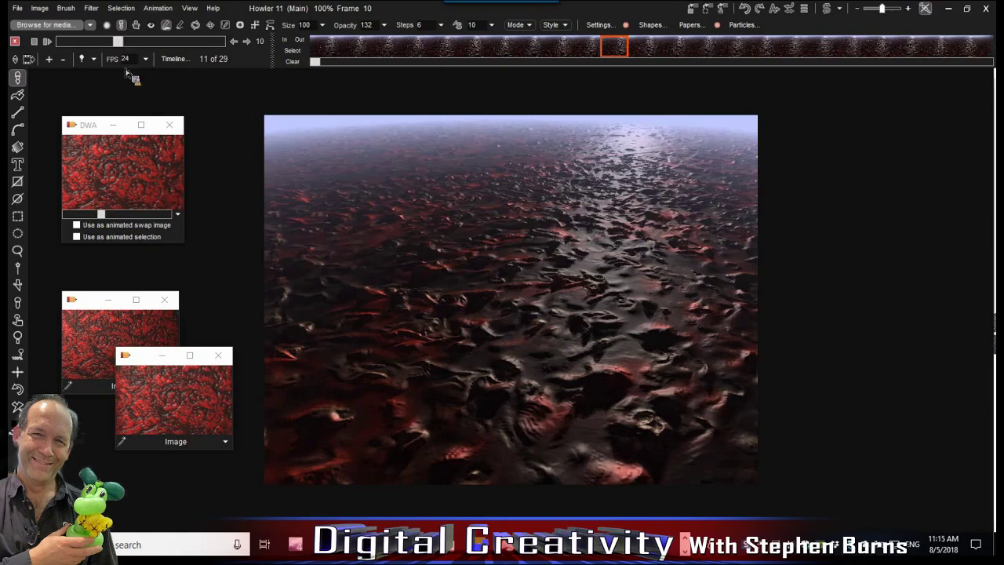
click(94, 41)
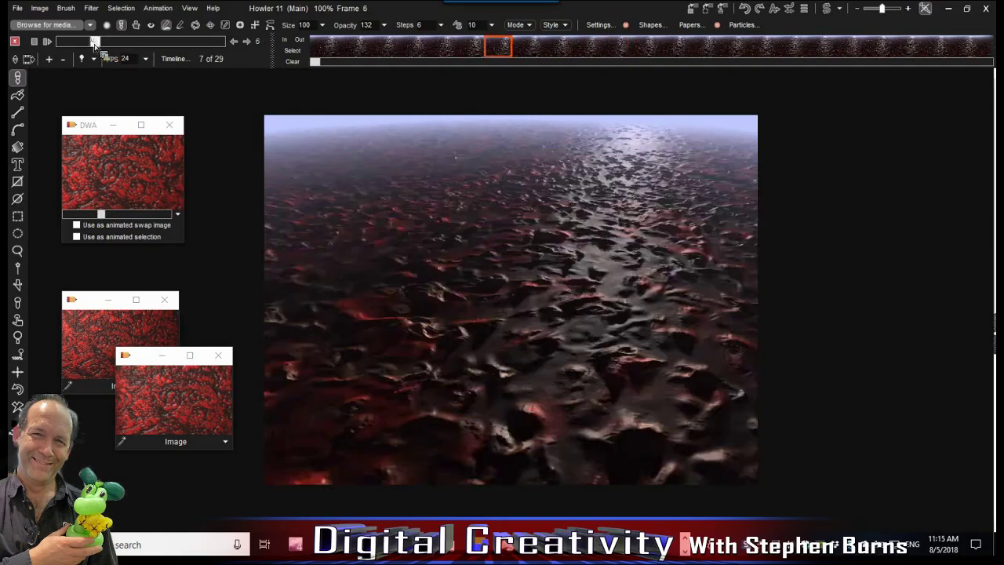
click(174, 42)
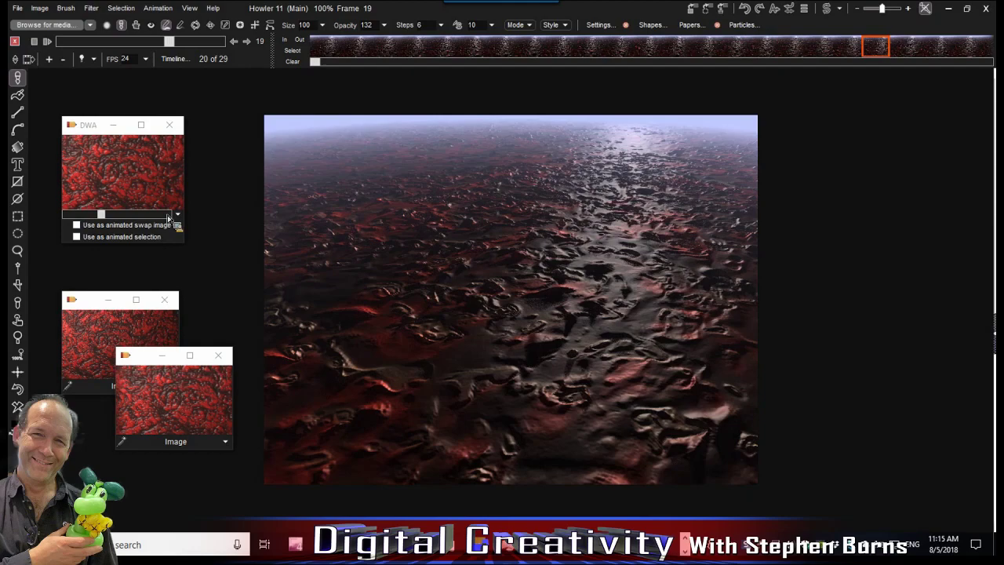
Restore the stored DWA lava animation in place of the current terrain animation
double_click(132, 161)
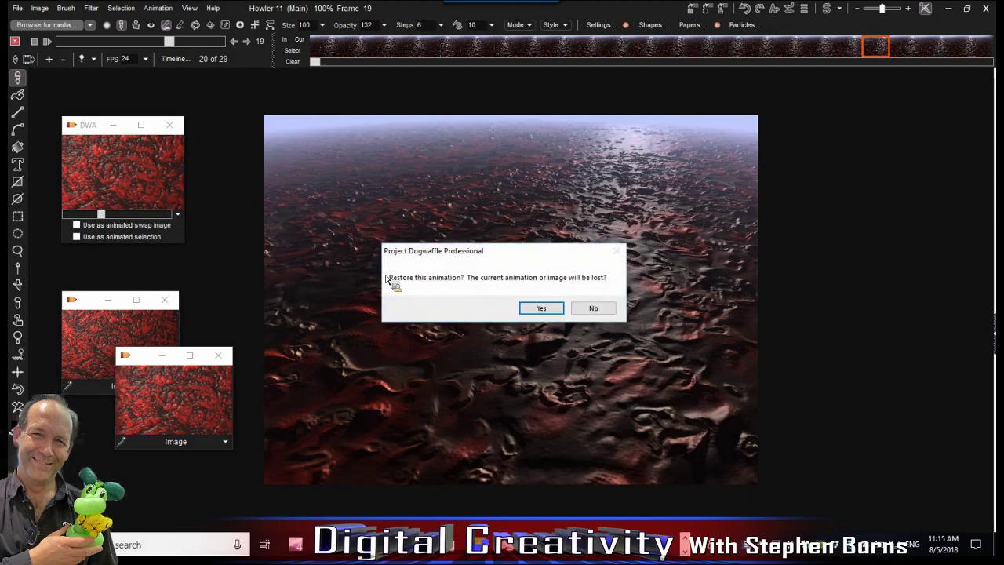
click(553, 309)
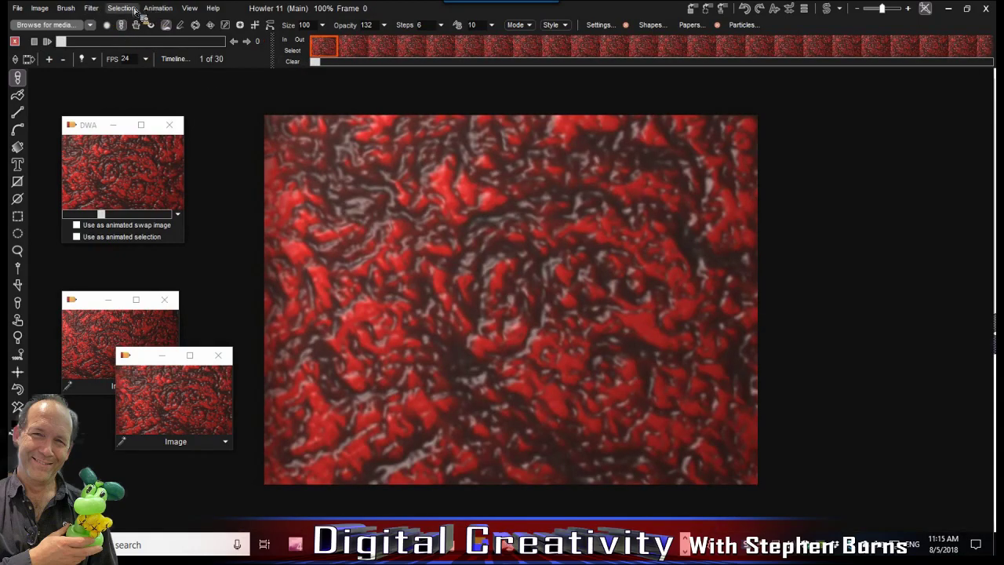
Try rendering a Cold lava texture at scale 8 over the first frame
click(94, 9)
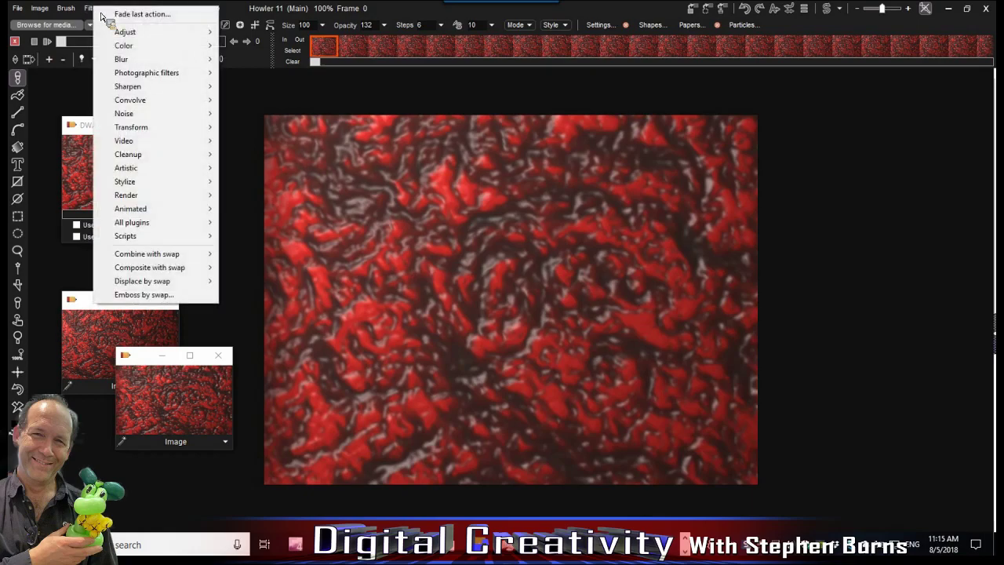
mouse_move(206, 198)
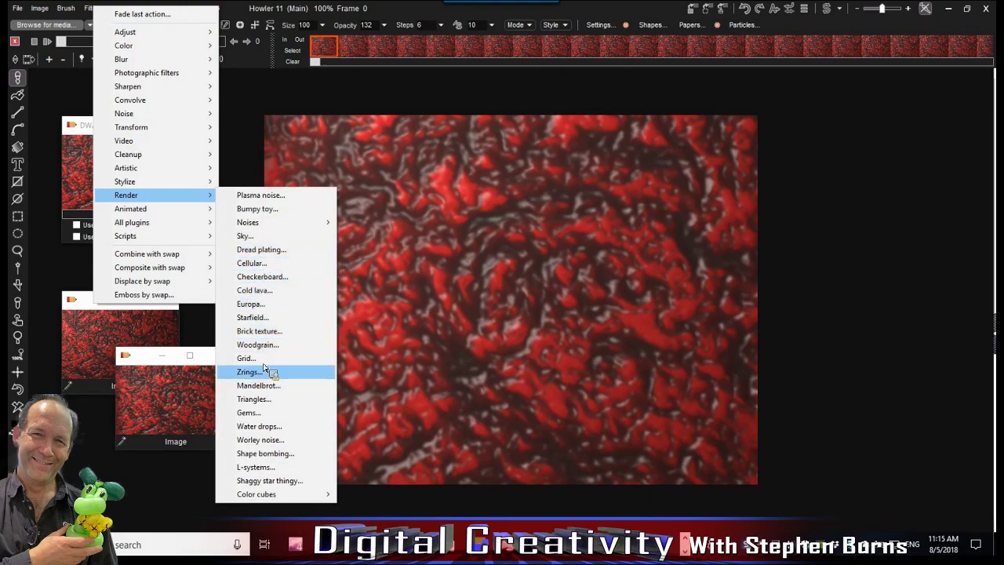
click(256, 290)
drag(526, 264, 551, 266)
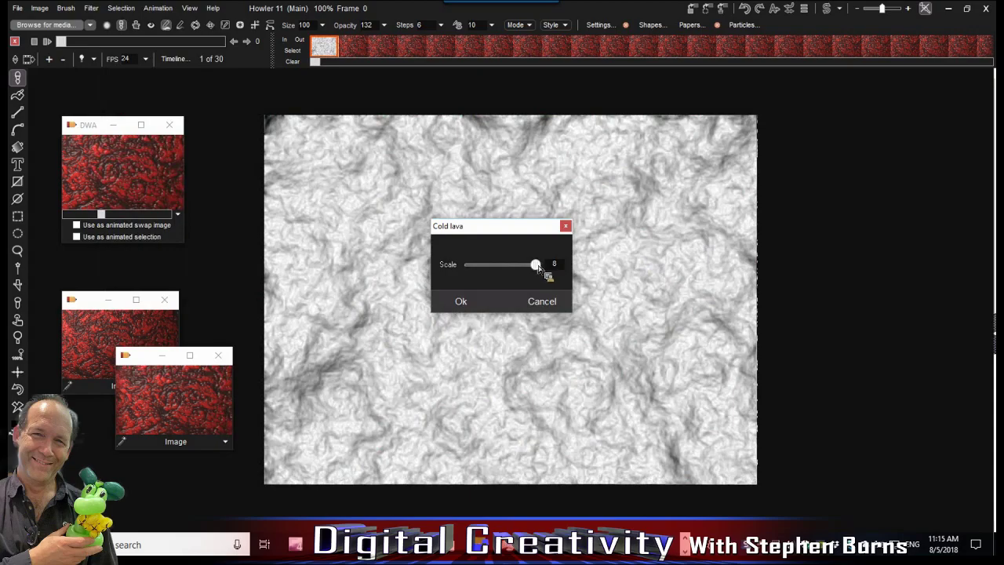
click(462, 302)
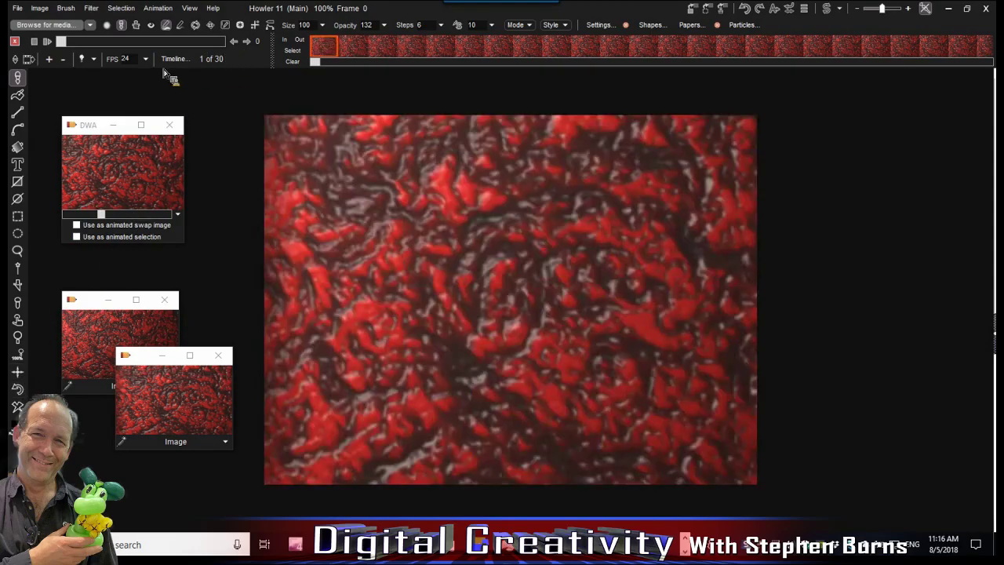
Set up the Timeline editor with the Hue / Sat / Value filter and move its window off most of the image
click(172, 59)
click(205, 105)
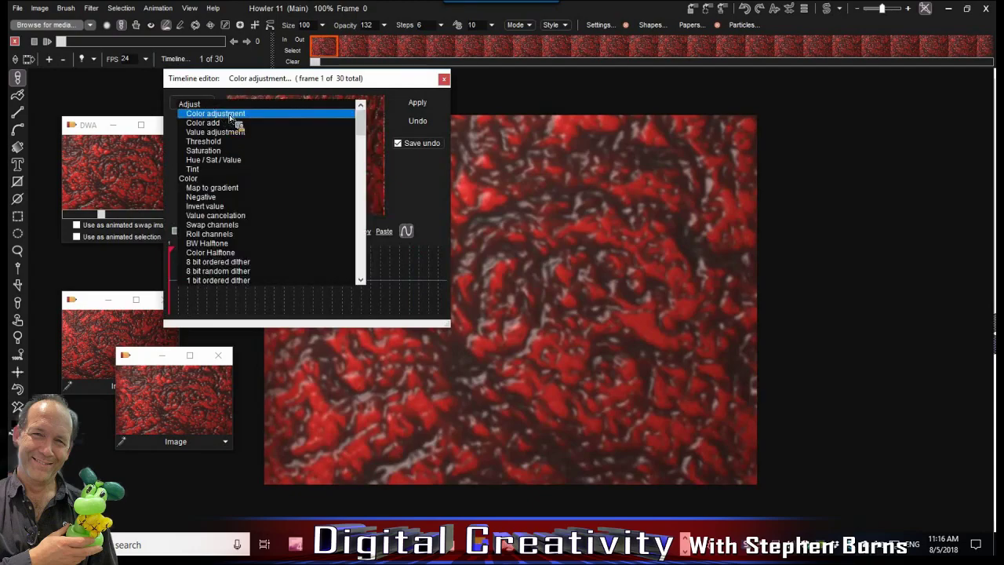
drag(244, 72, 683, 104)
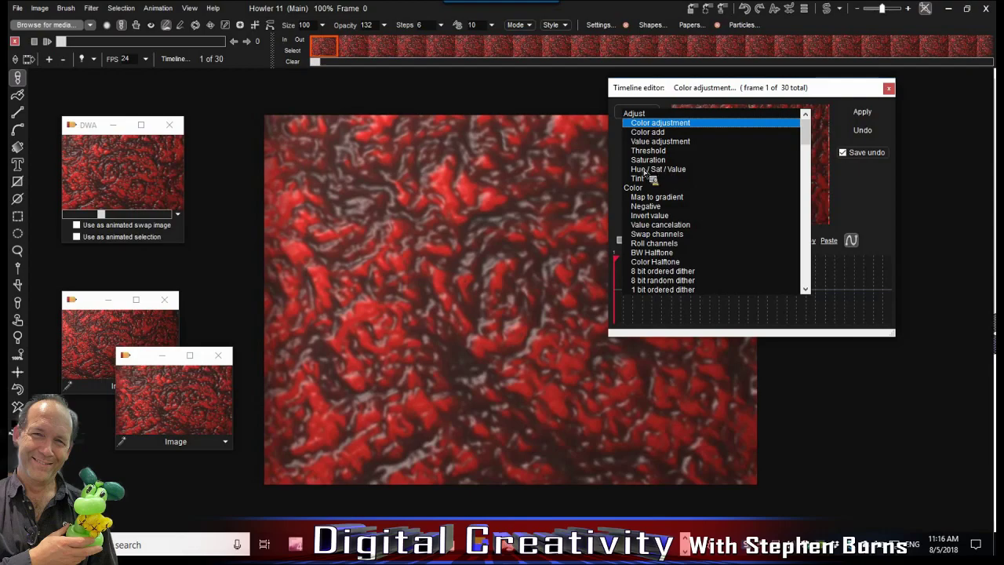
click(648, 170)
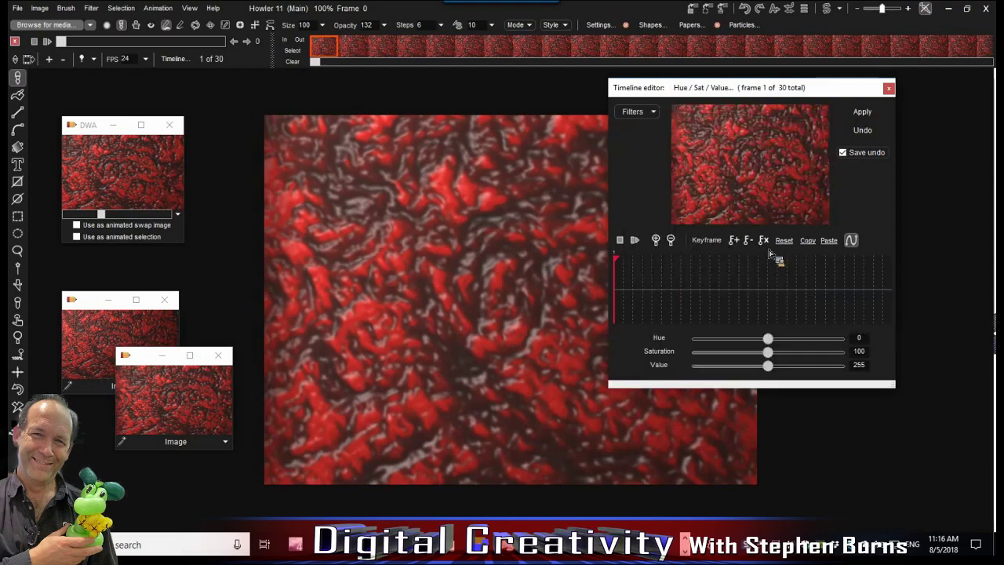
Add a Hue / Sat / Value keyframe at frame 4 with hue -8, saturation 100 and value 255
click(643, 288)
drag(714, 294, 633, 302)
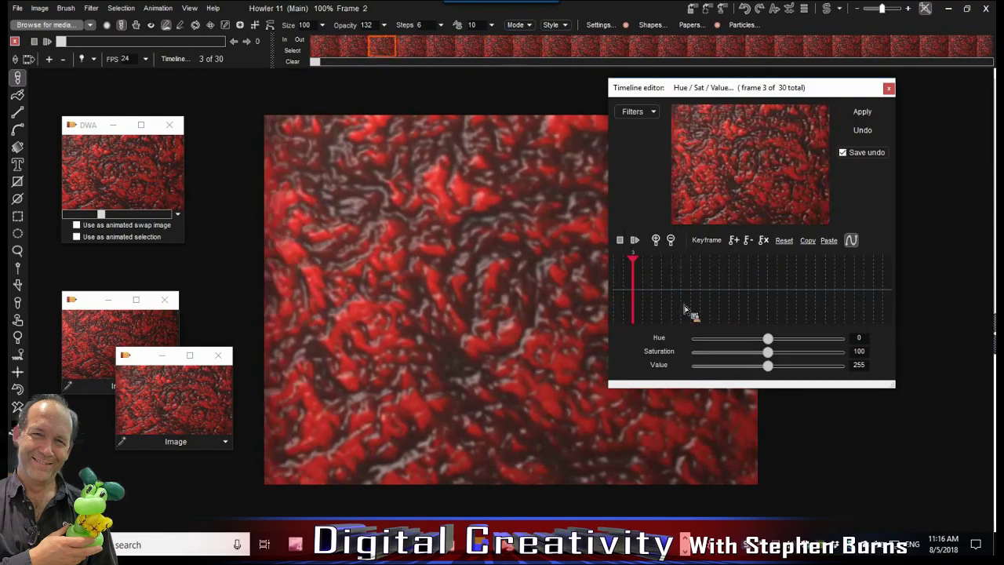
mouse_move(769, 339)
mouse_down()
mouse_move(776, 343)
mouse_move(711, 342)
mouse_move(805, 342)
mouse_move(771, 353)
mouse_up()
drag(646, 291, 682, 290)
click(639, 289)
click(647, 290)
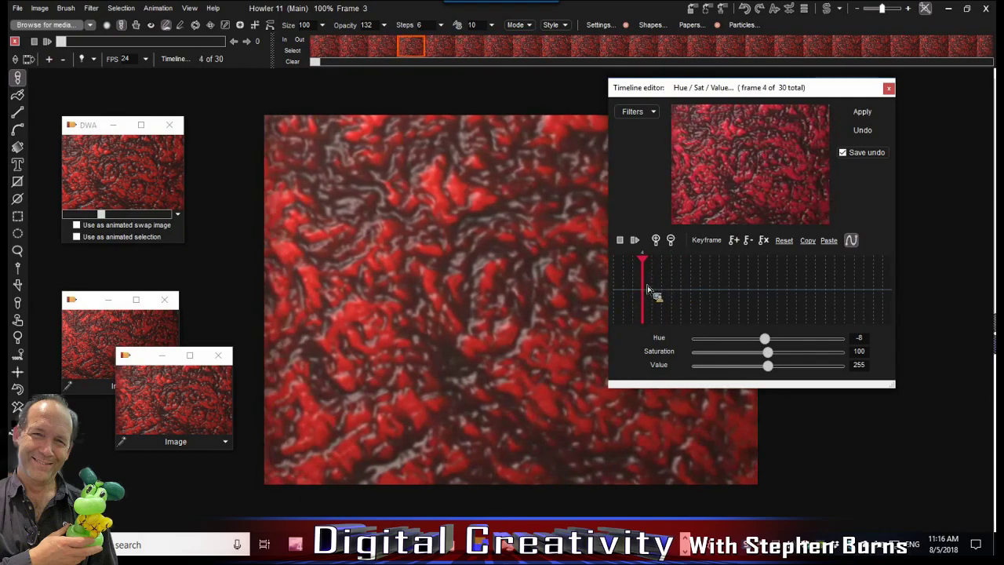
click(735, 240)
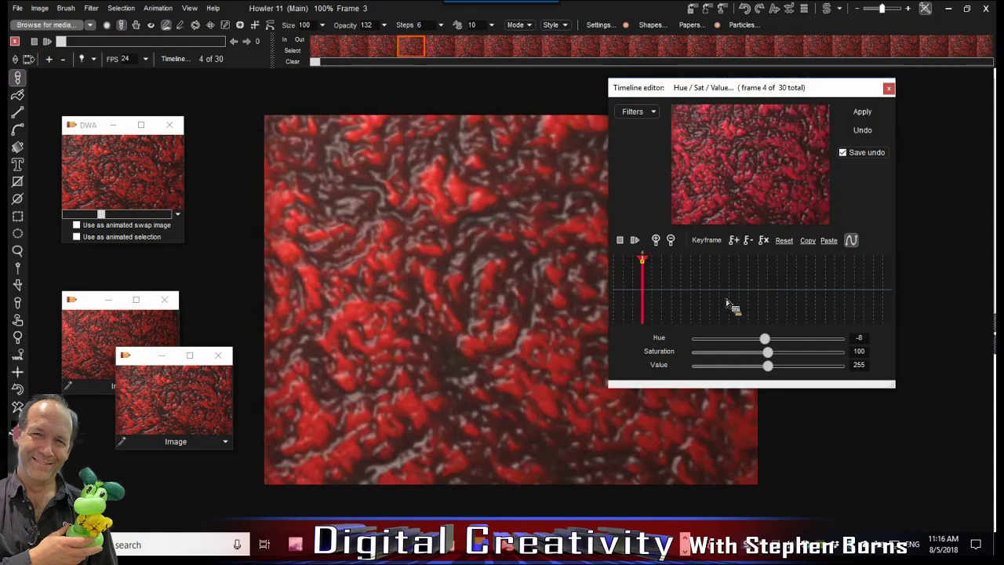
Add a keyframe at frame 25 with hue 6, saturation 115 and value 337
drag(712, 288, 851, 287)
drag(767, 339, 779, 355)
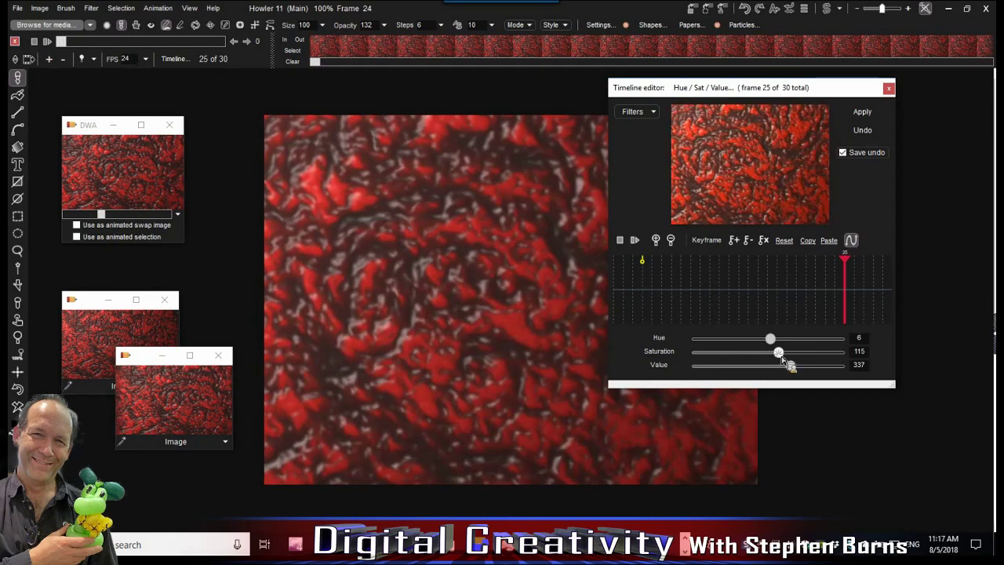
click(734, 240)
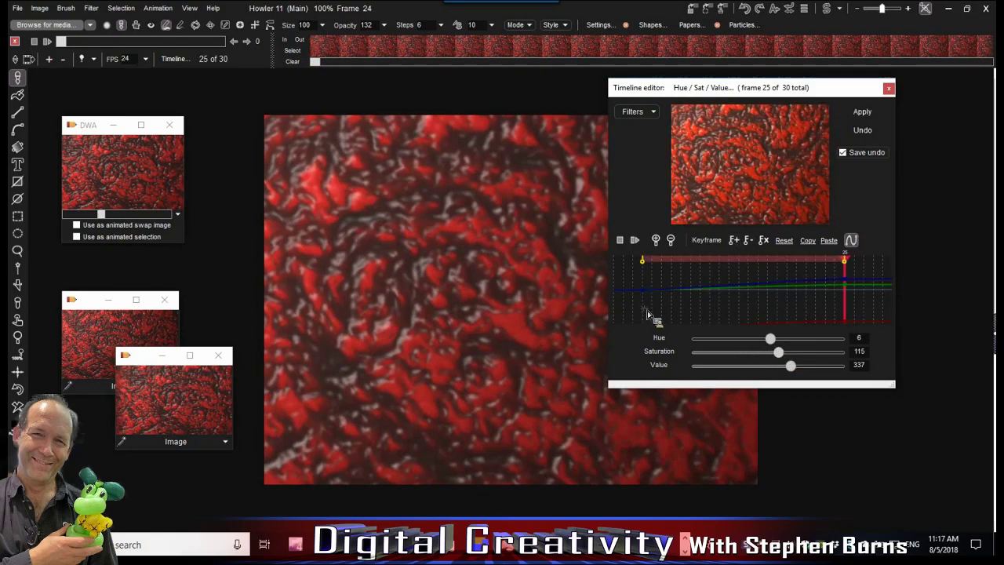
Add a keyframe at frame 2 with hue -8, saturation 92 and value 229
click(625, 312)
drag(767, 352, 761, 367)
click(734, 240)
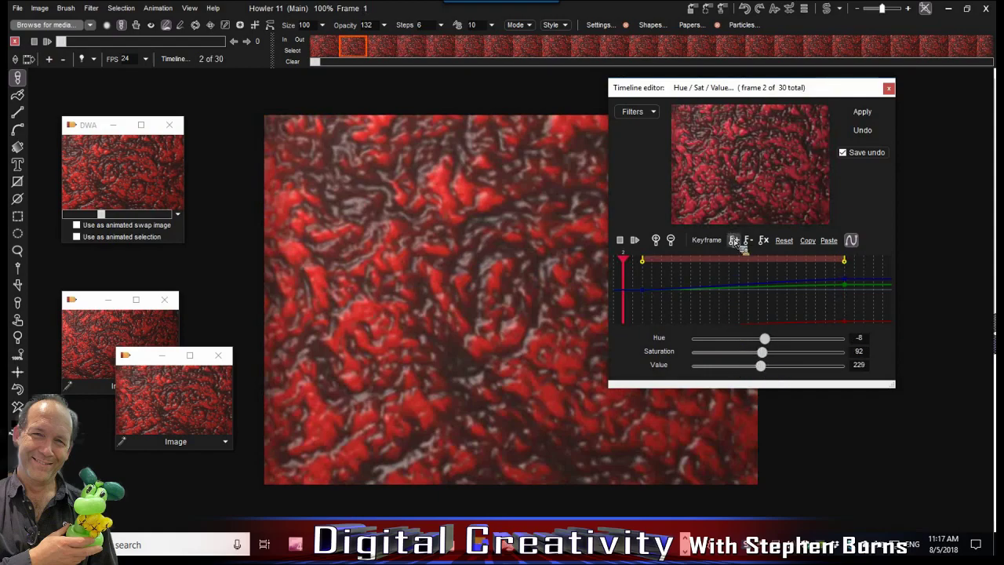
Preview the keyframed color shift at frame 28 and apply it to the animation
mouse_move(677, 295)
mouse_down()
mouse_move(837, 307)
mouse_move(683, 312)
mouse_up()
click(874, 309)
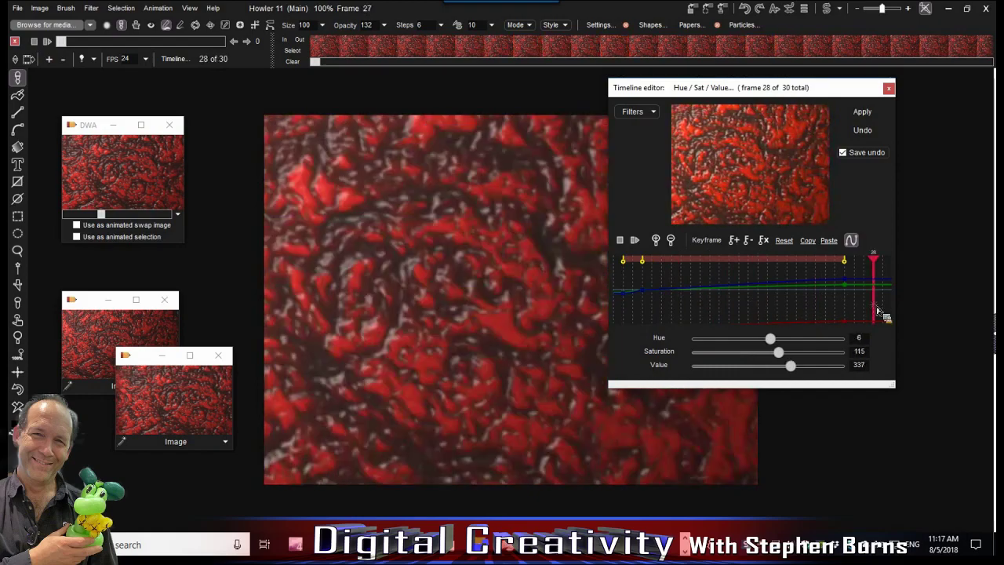
click(863, 116)
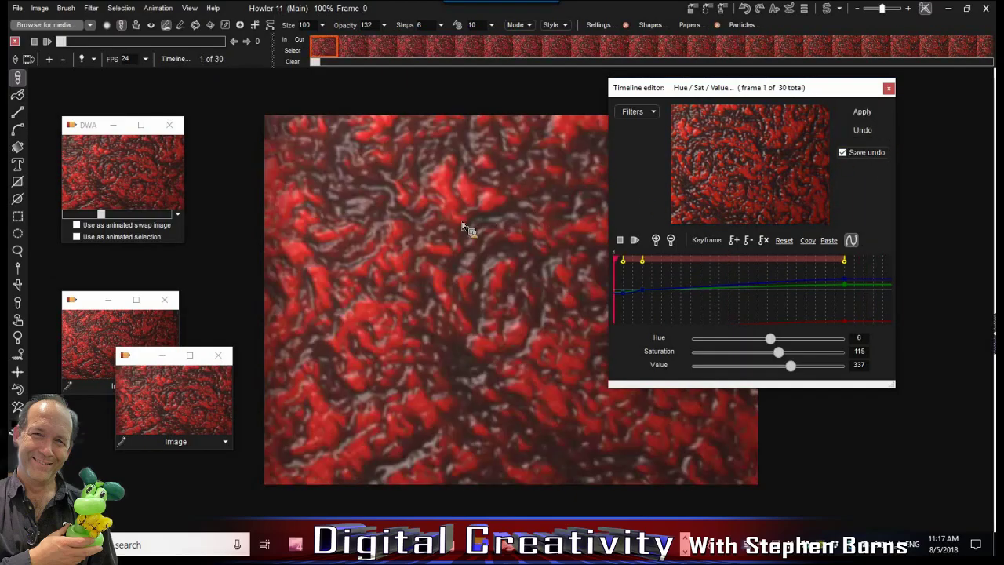
Store a copy of the current image and store the lava animation to disc, placing its thumbnail beside the earlier one
drag(684, 85, 762, 97)
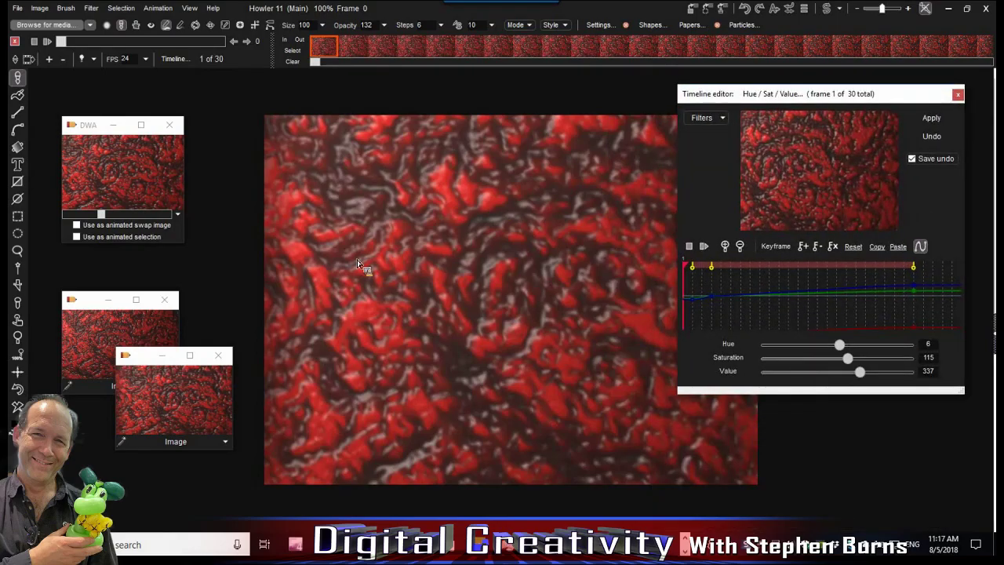
click(695, 9)
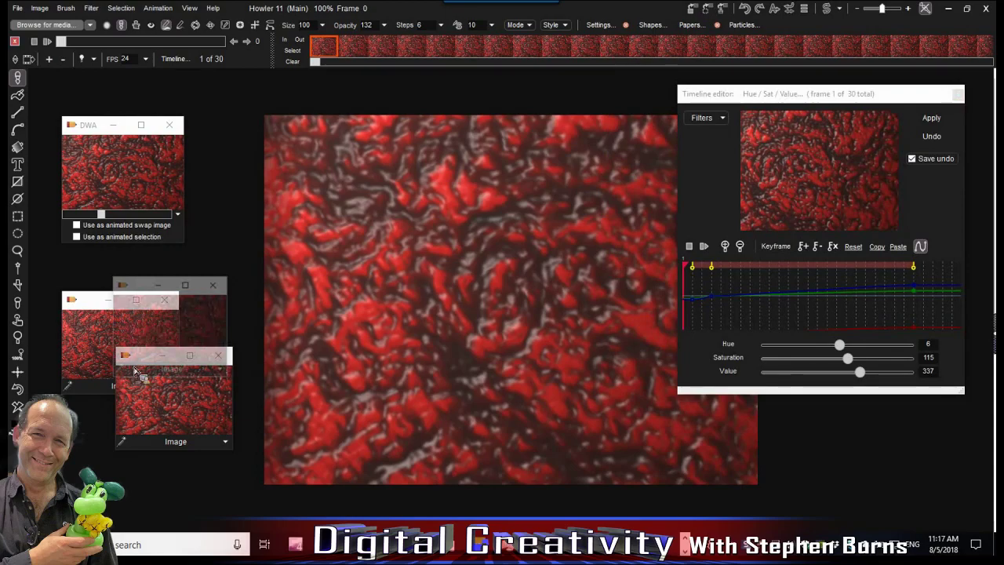
click(158, 8)
mouse_move(245, 61)
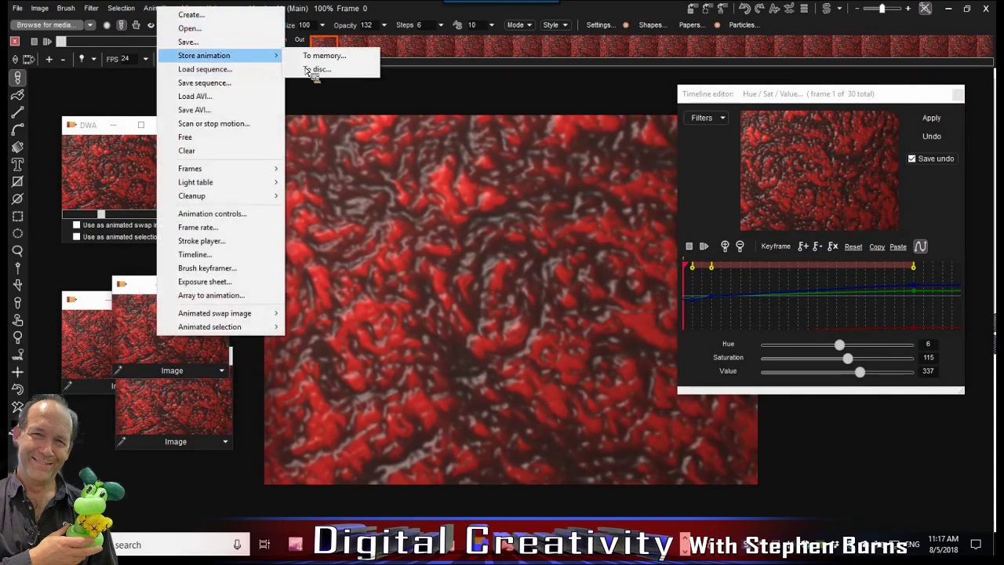
click(317, 69)
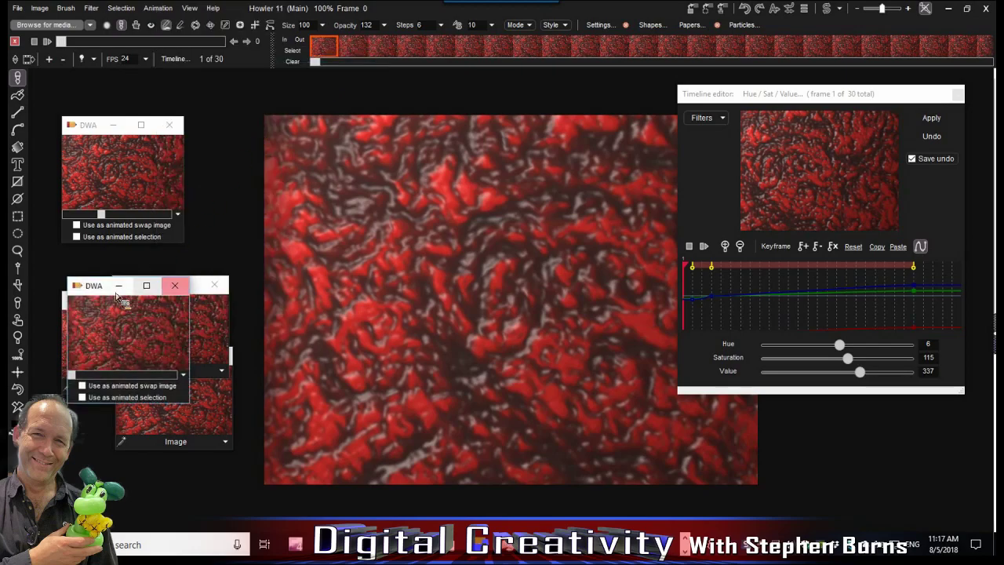
drag(96, 285, 147, 152)
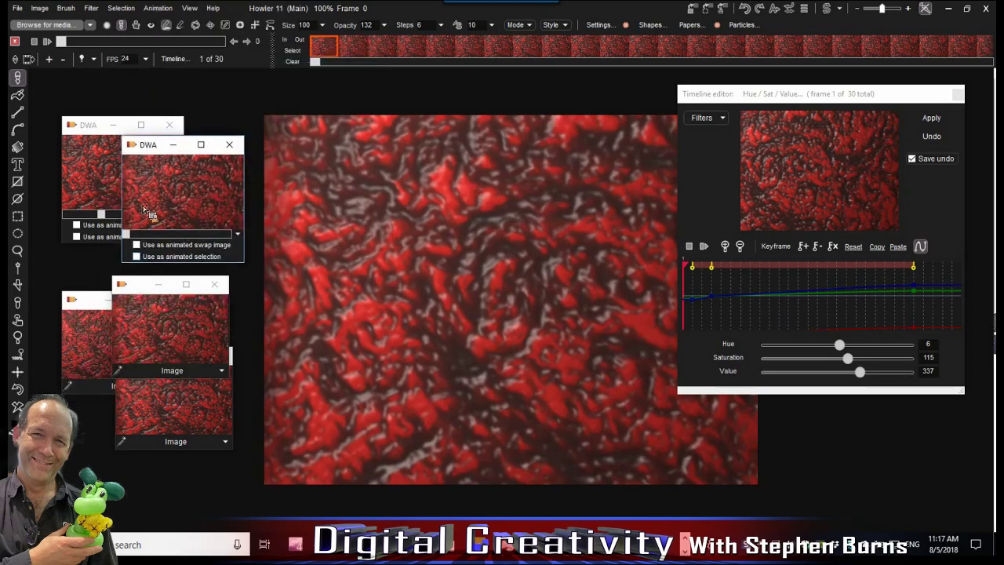
Try the newly stored animation as an animated selection at frame 16, then deselect it
click(158, 259)
click(134, 44)
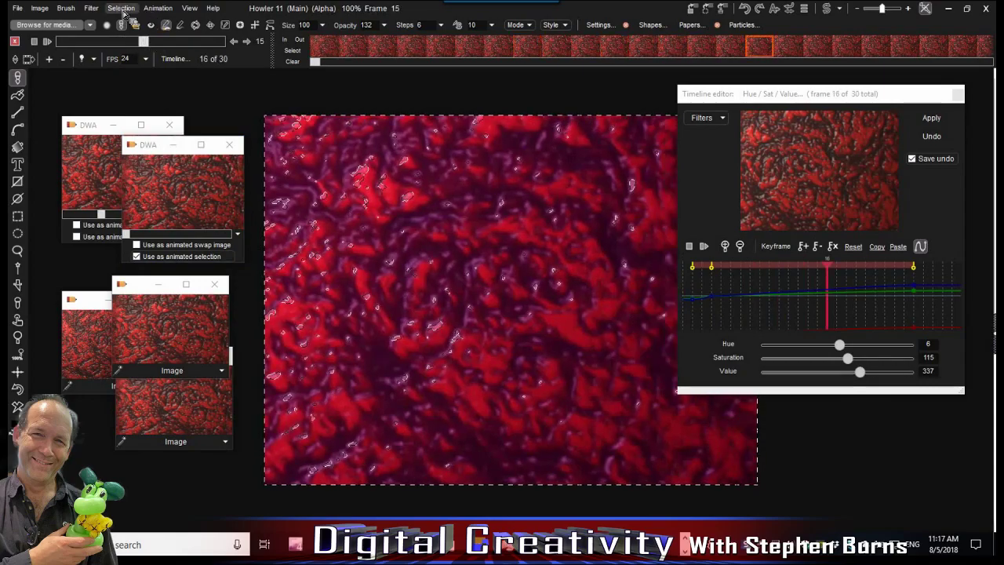
click(121, 8)
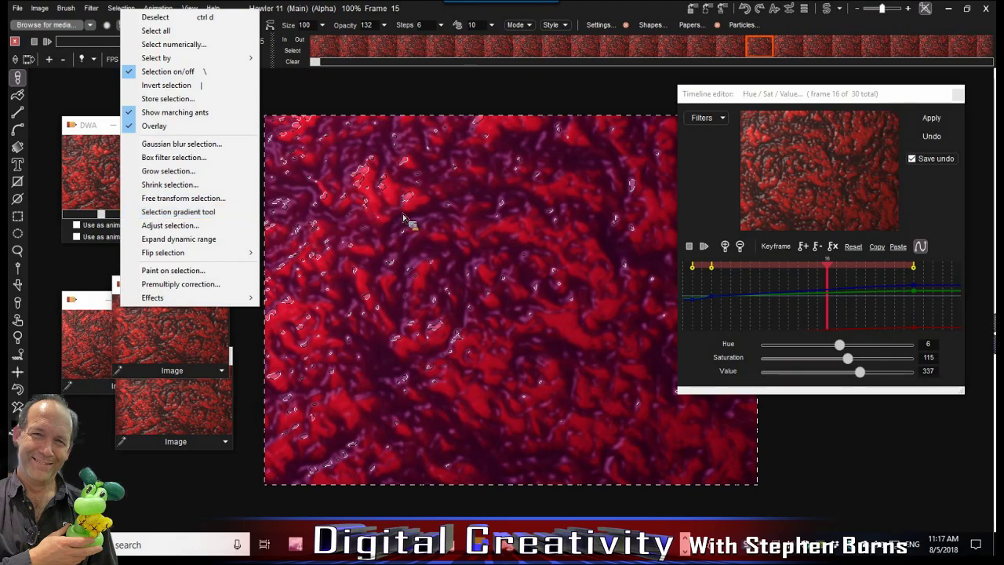
click(261, 14)
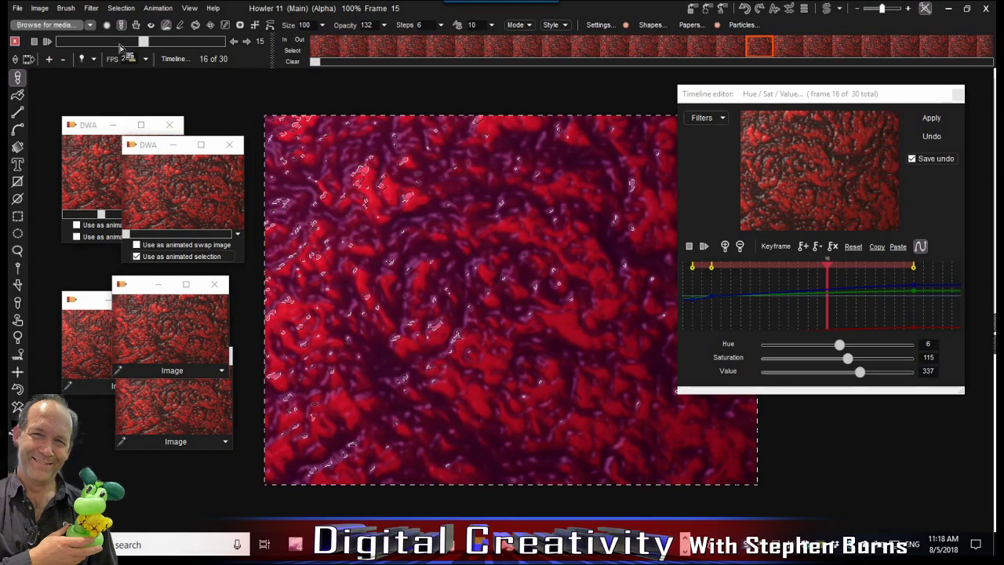
click(131, 11)
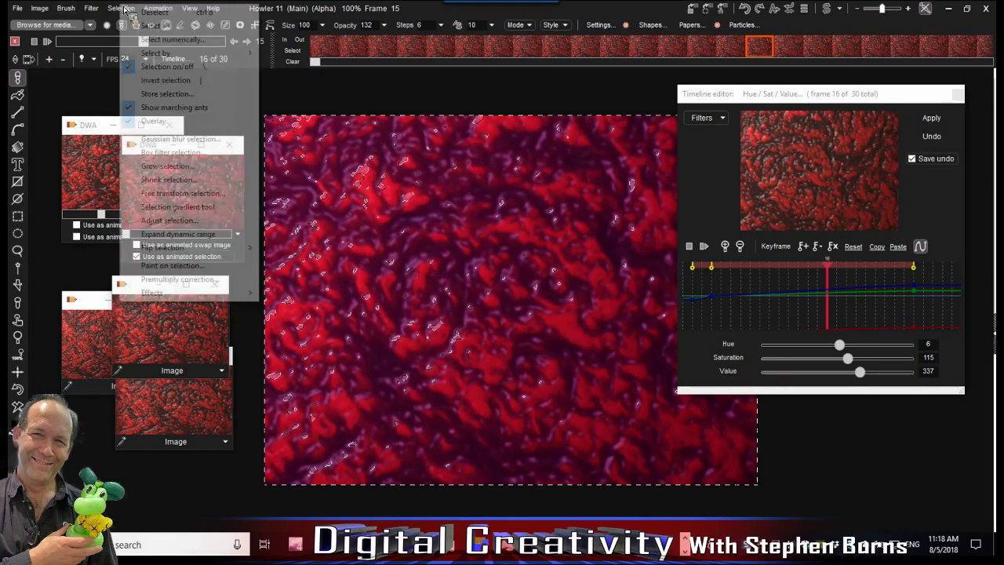
click(138, 11)
Convert the whole animation to greyscale with the Average method and expand its dynamic range on every frame
click(39, 8)
mouse_move(100, 305)
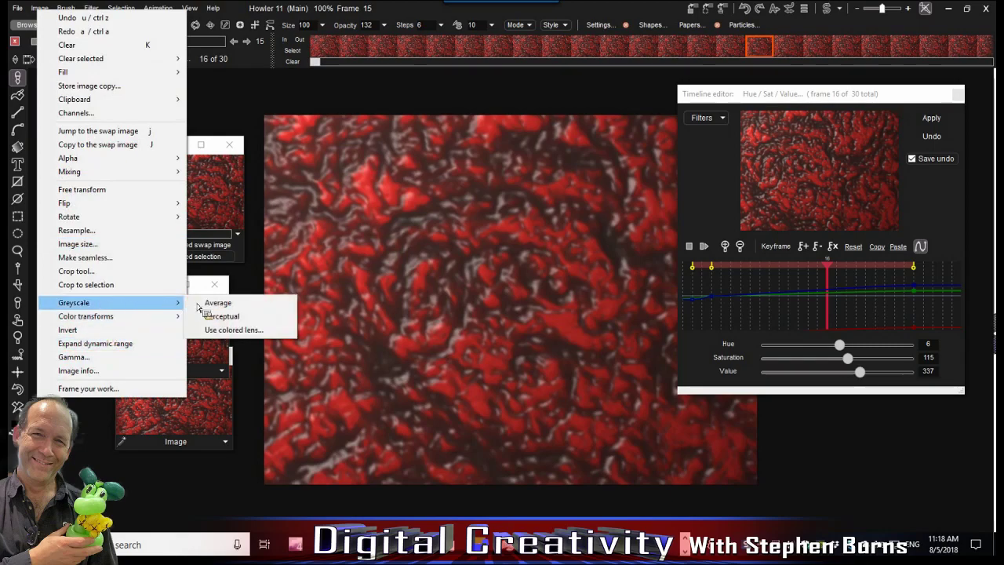
click(213, 303)
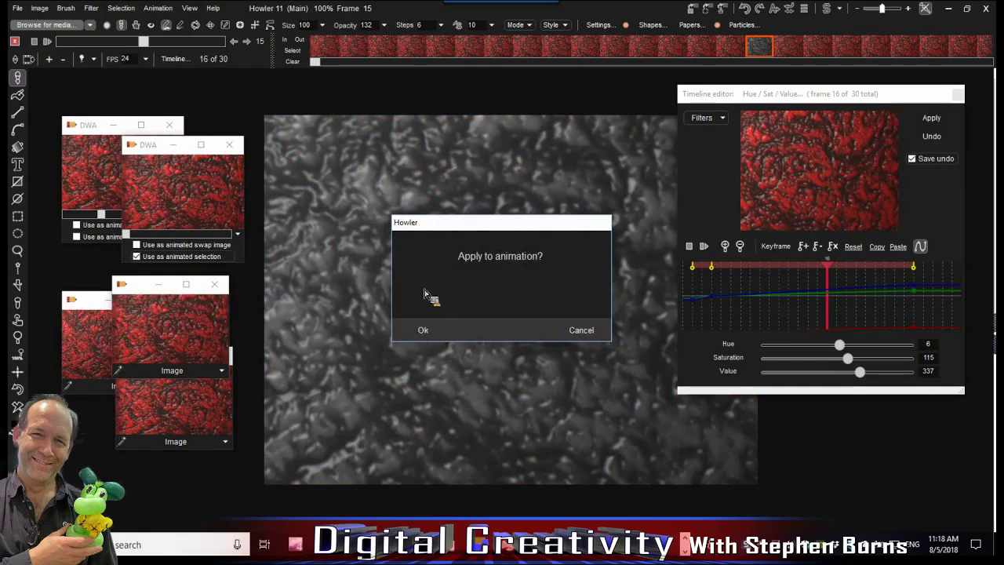
click(423, 328)
click(39, 7)
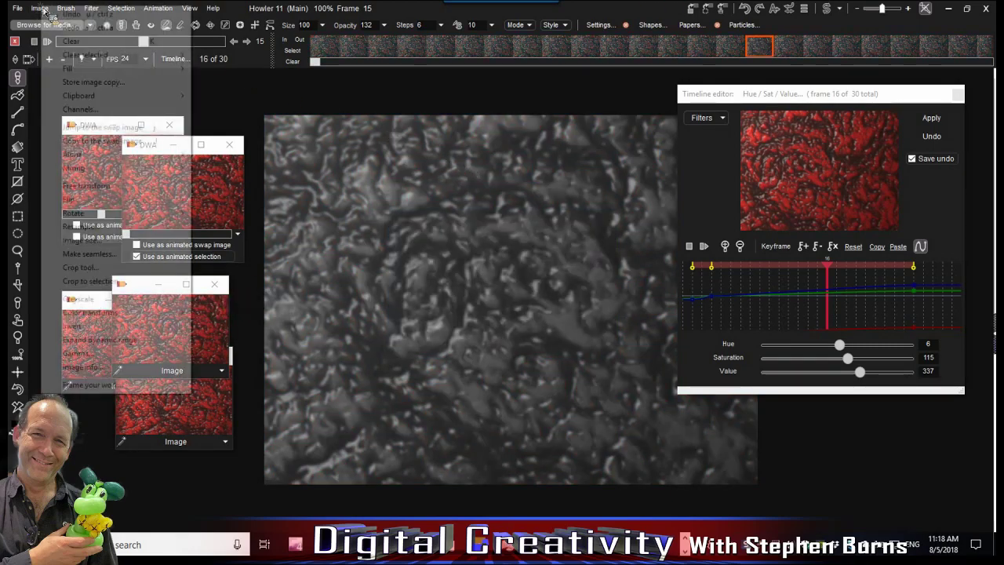
click(127, 345)
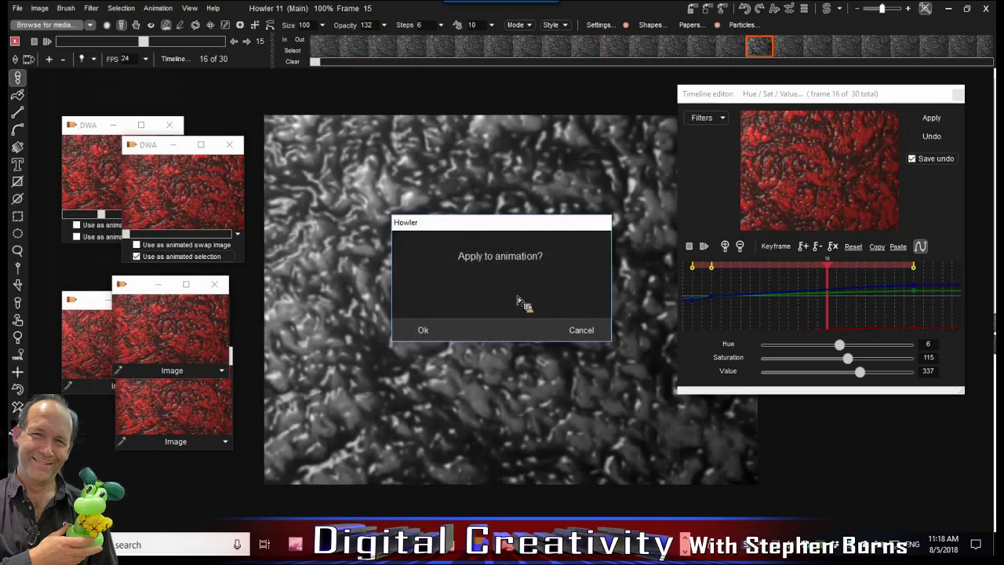
click(423, 330)
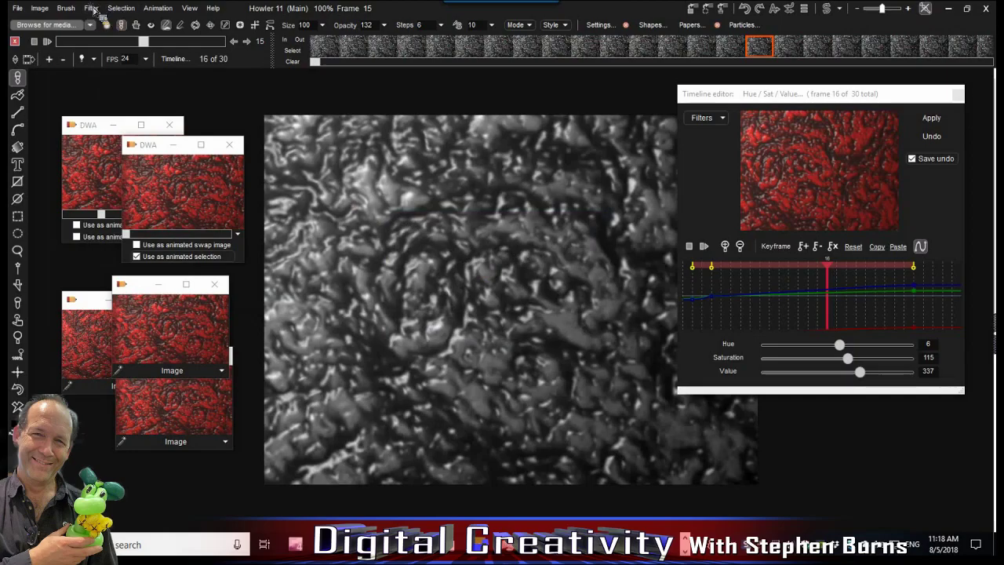
Adjust the contrast, value and gamma of the greyscale lava and apply the change to the whole animation
click(91, 7)
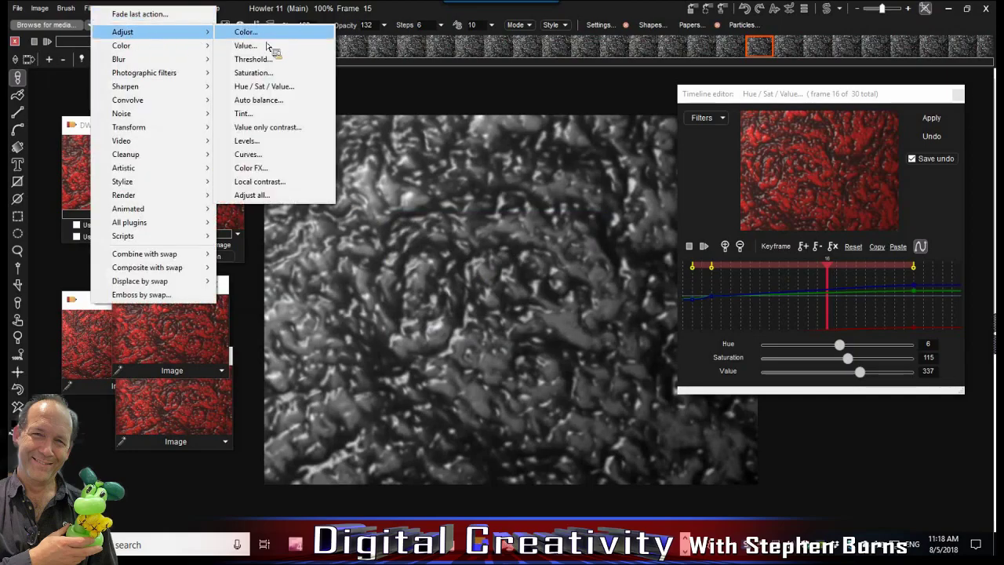
click(310, 47)
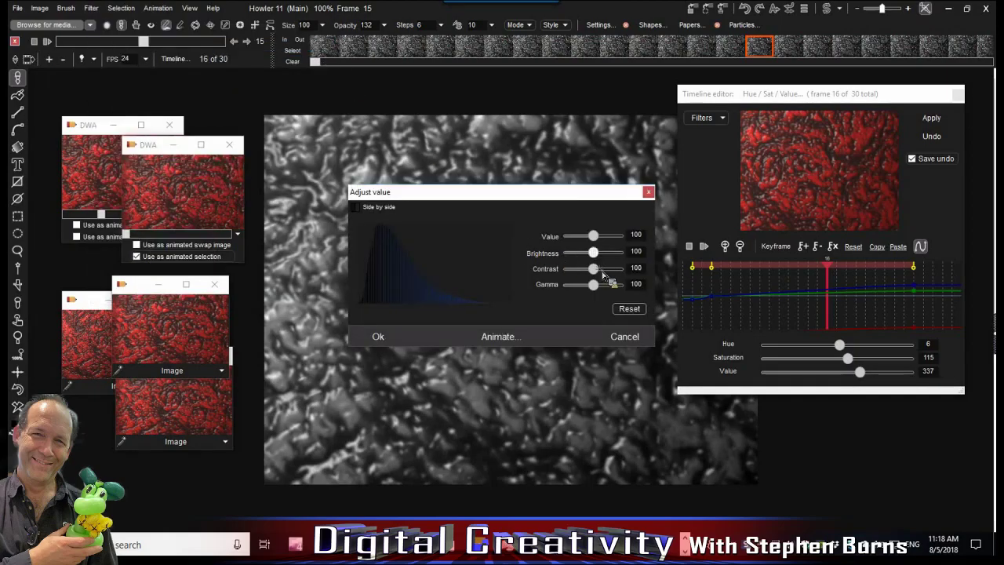
drag(593, 269, 600, 235)
drag(599, 284, 598, 290)
click(502, 337)
click(427, 333)
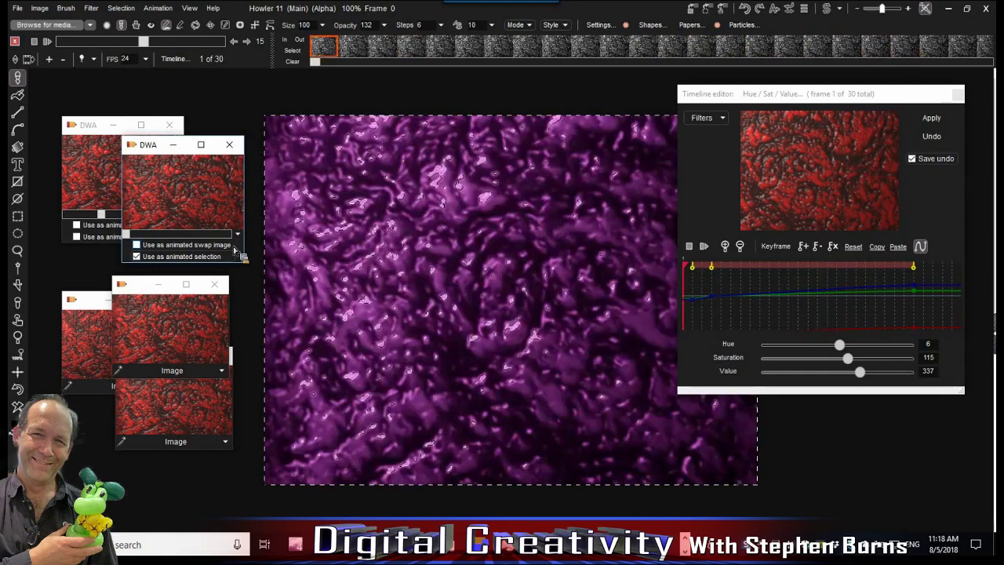
Turn off and deselect the animated selection, then scrub through the greyscale lava animation to frame 4
click(160, 257)
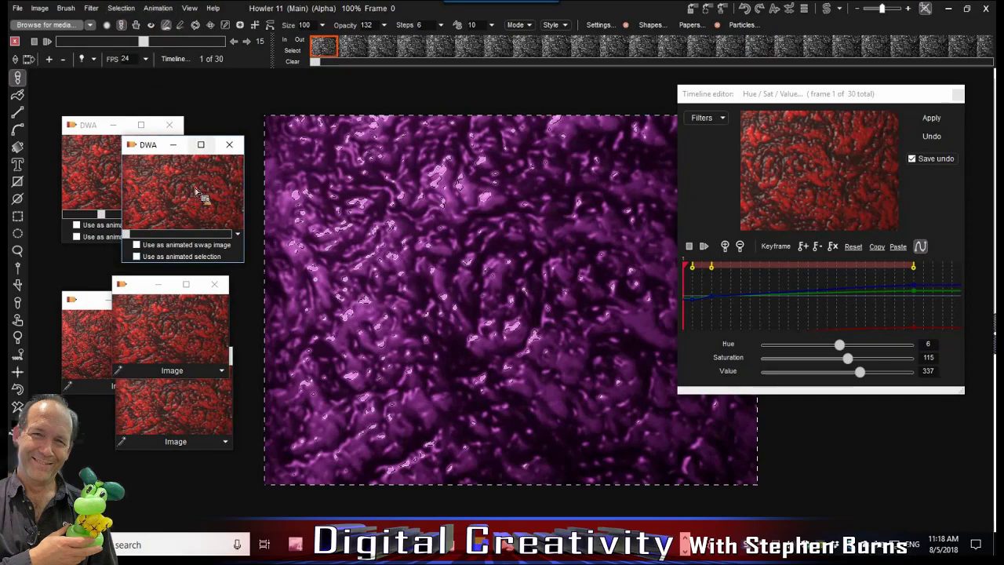
click(121, 8)
click(163, 15)
drag(79, 41, 208, 58)
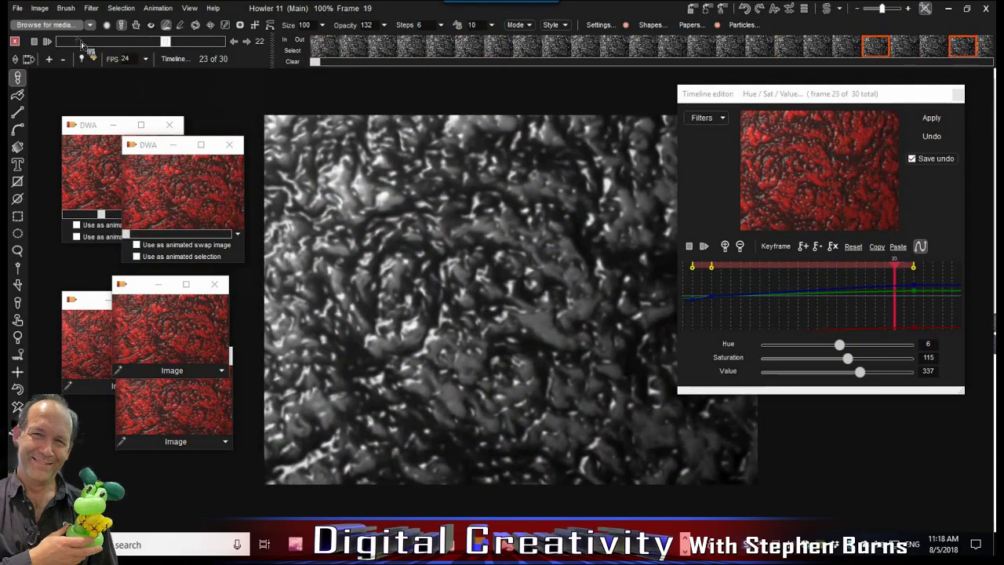
click(78, 41)
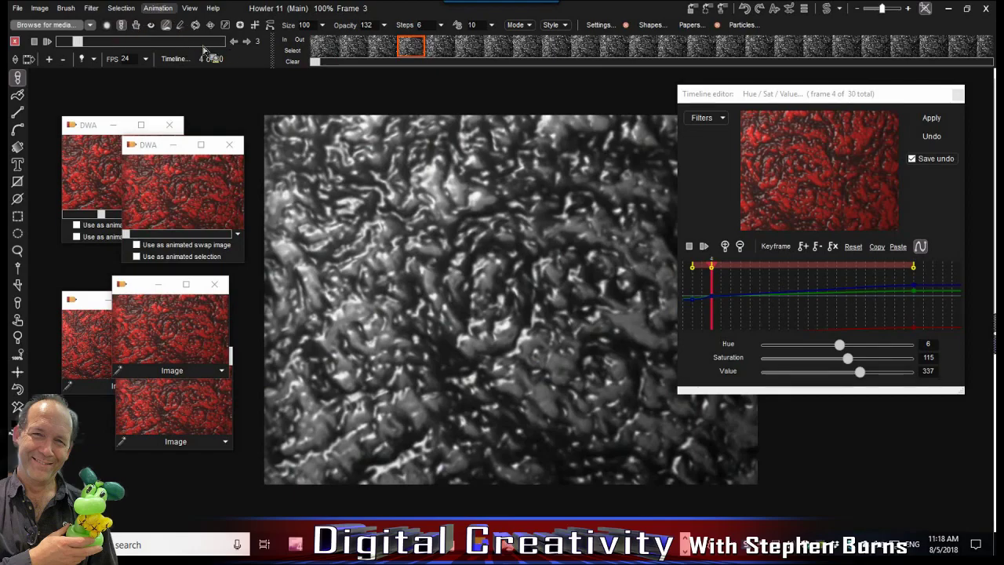
Store the greyscale lava animation, enable it as the animated selection and go to frame 12
mouse_move(262, 57)
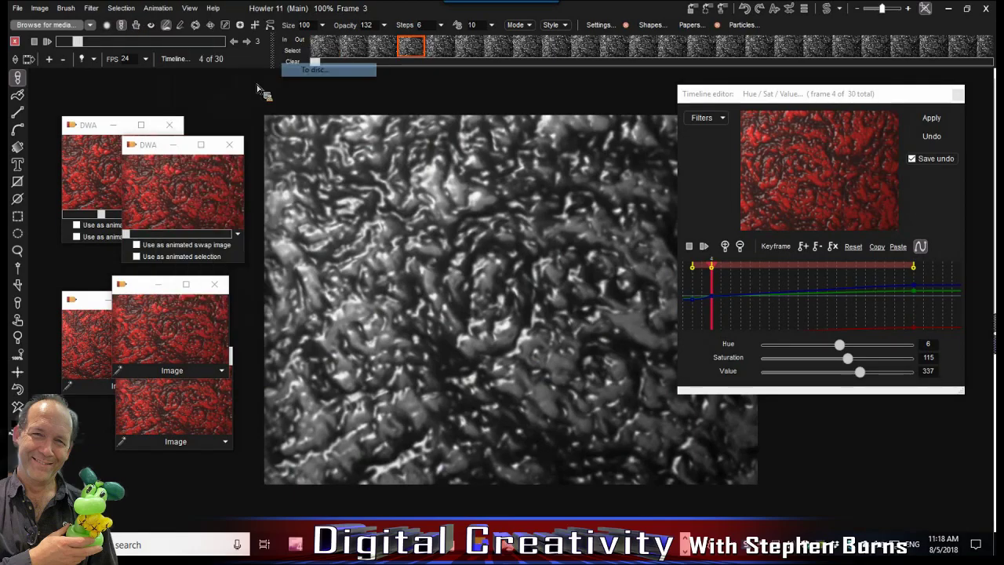
drag(94, 291, 165, 87)
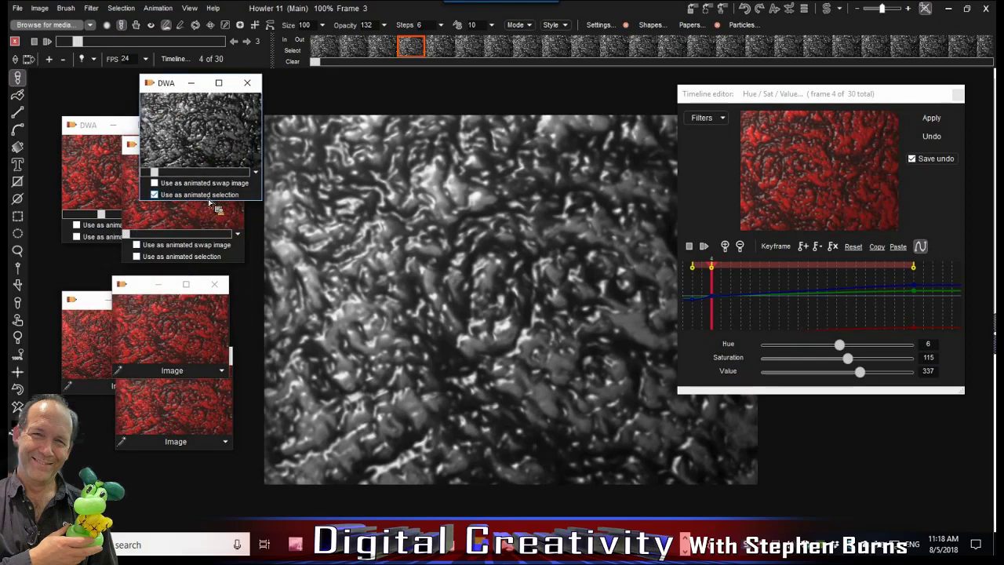
click(122, 41)
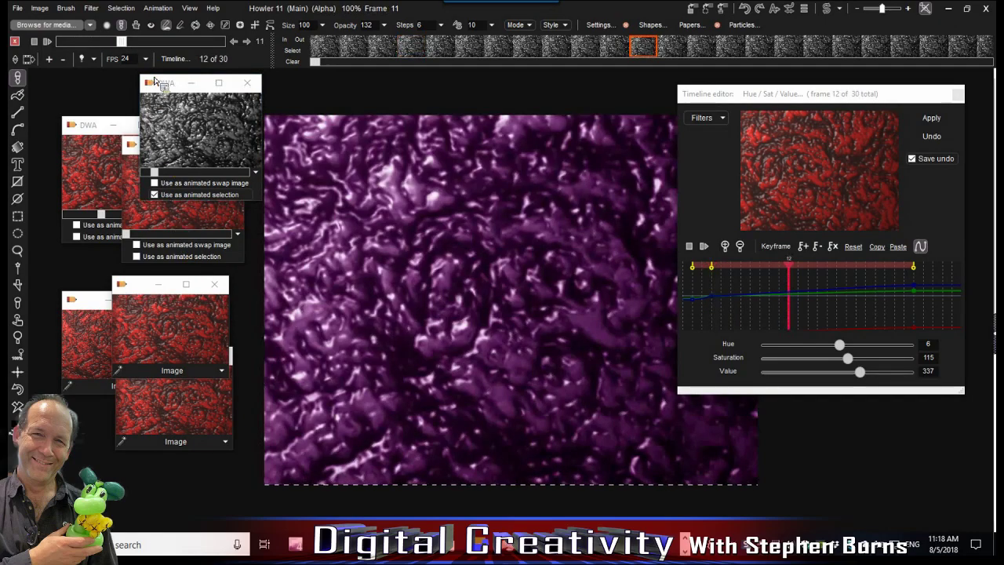
Restore the stored red lava animation as the current animation, keeping the greyscale one as the animated selection
drag(176, 120, 199, 299)
click(186, 200)
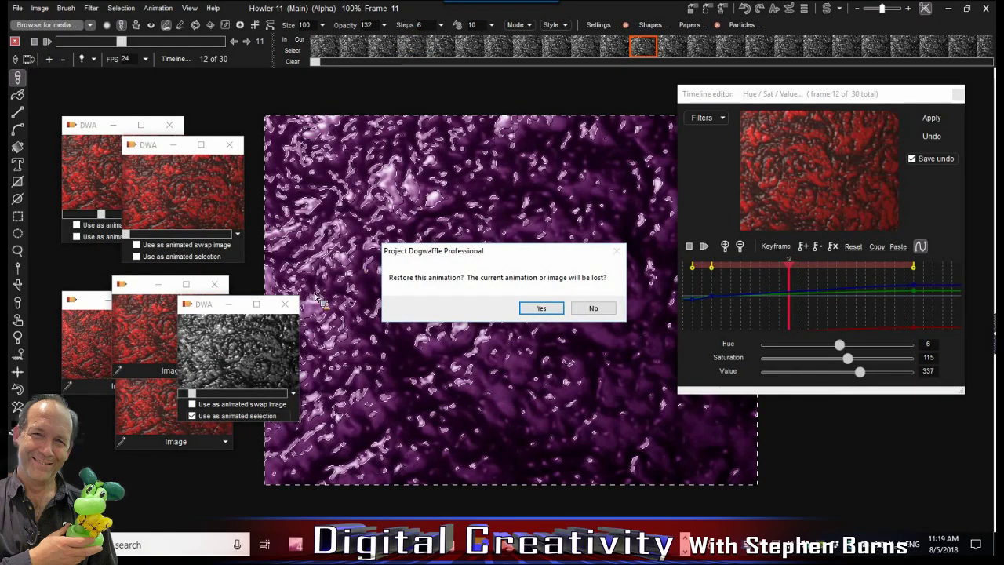
key(Return)
drag(197, 308, 144, 114)
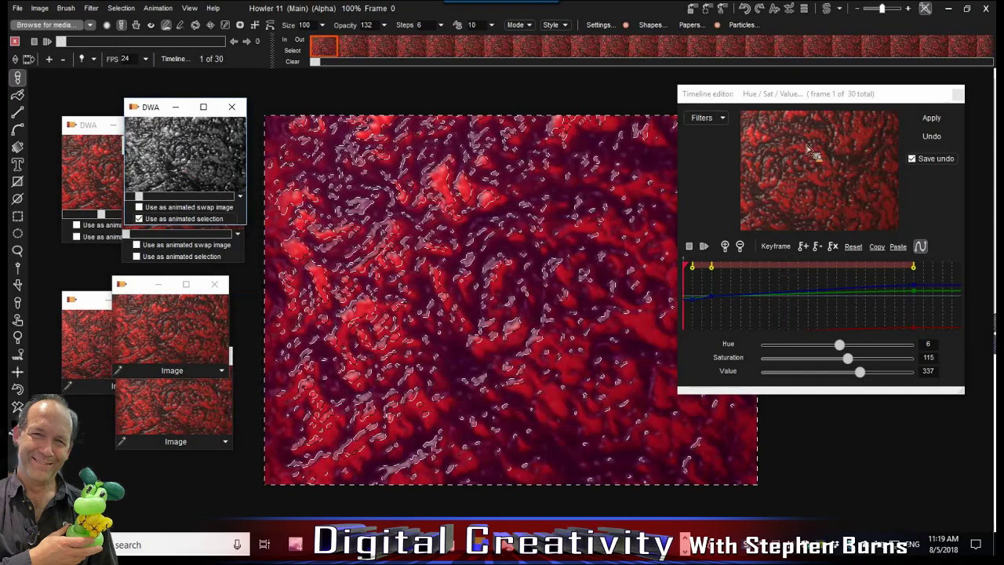
Keyframe the hue at -53 on frame 15 and 108 on frame 11, then apply the colour change to the animation
click(821, 314)
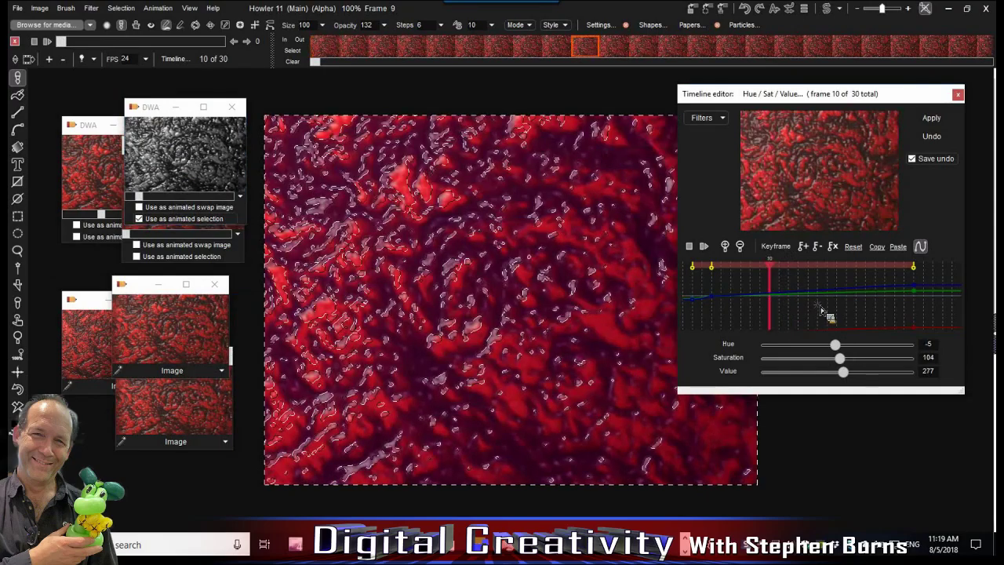
drag(838, 346, 817, 346)
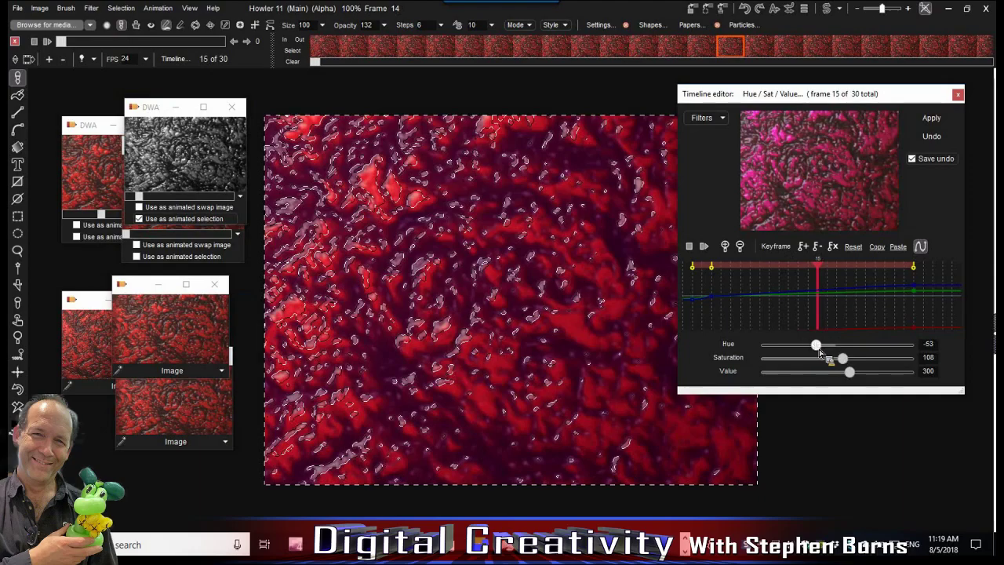
click(804, 248)
click(781, 285)
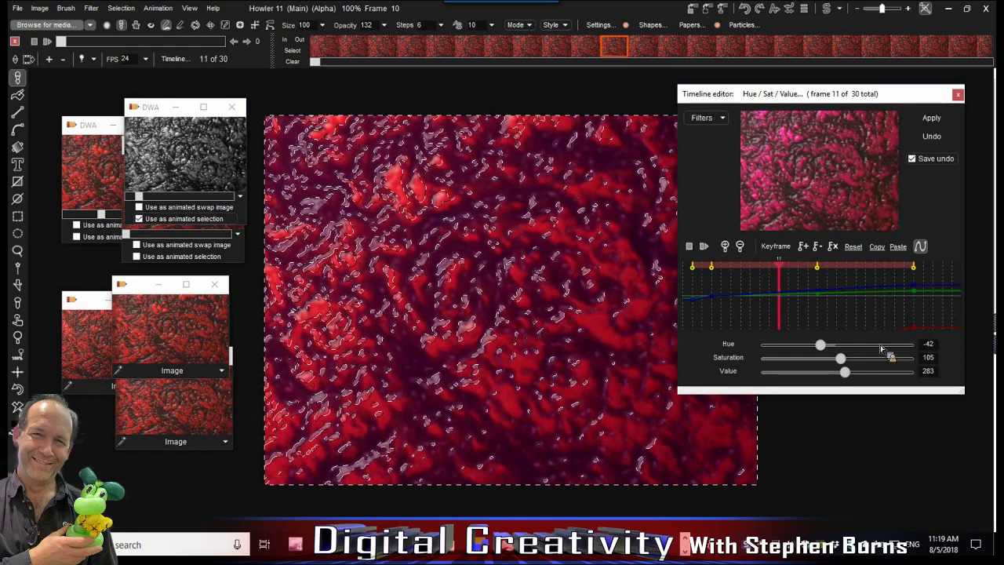
click(804, 248)
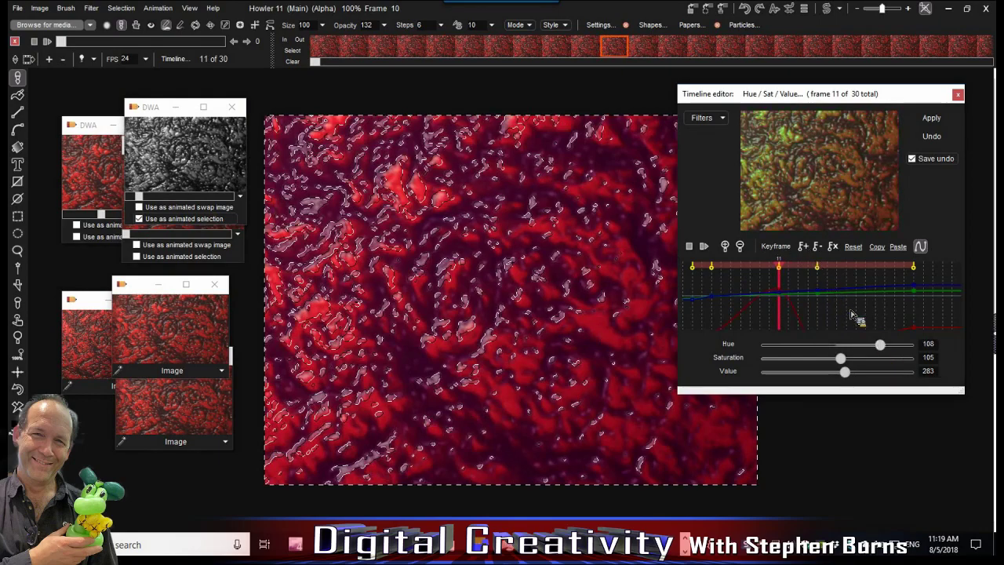
click(931, 118)
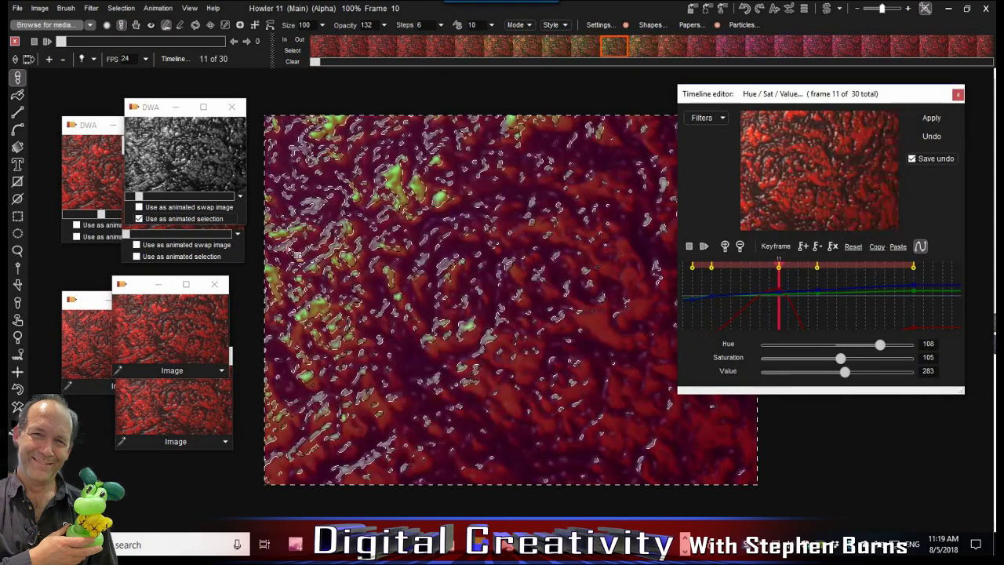
Turn off the animated selection, deselect, and play and scrub the recoloured lava animation to frame 27
click(157, 218)
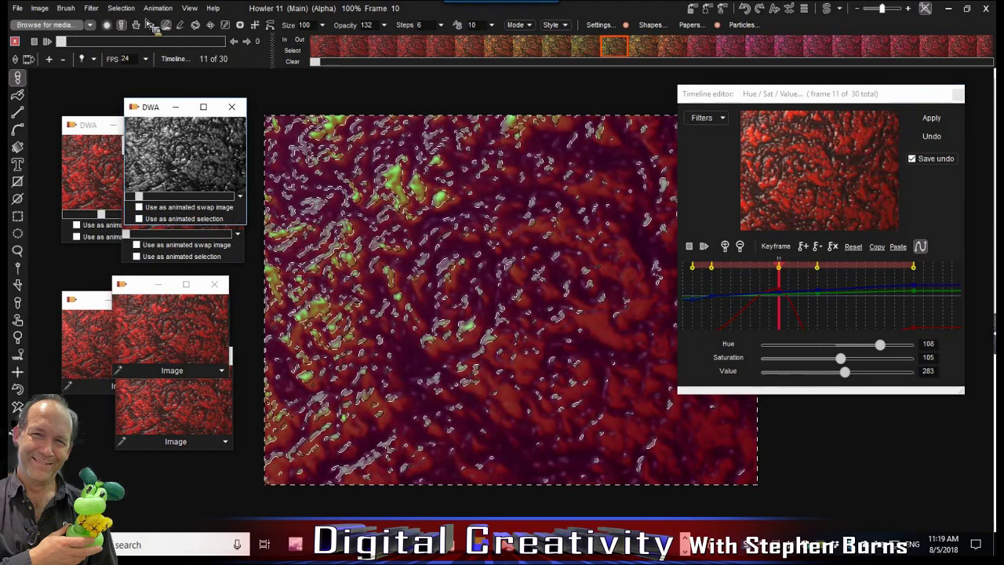
click(121, 8)
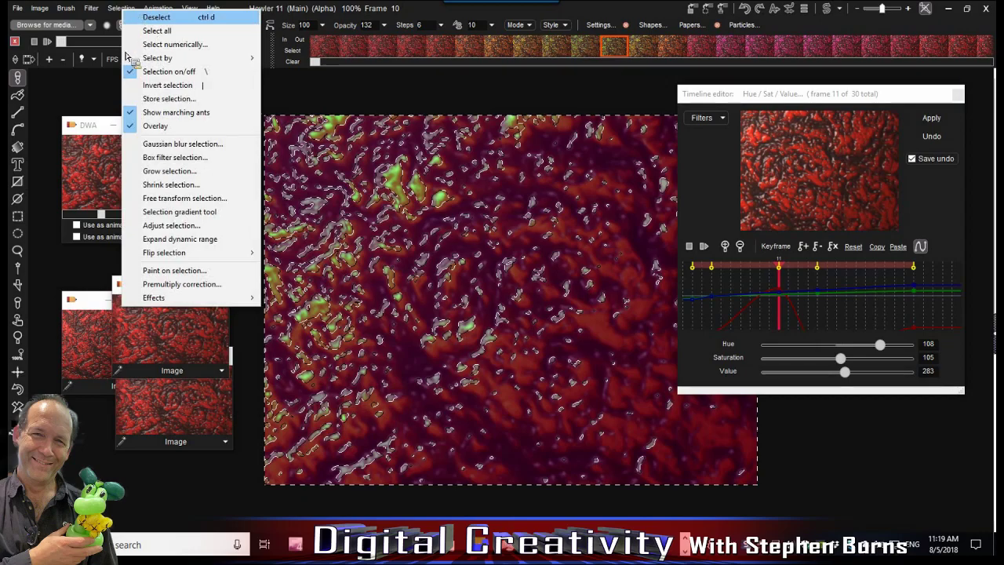
click(156, 17)
drag(118, 43, 87, 44)
click(47, 40)
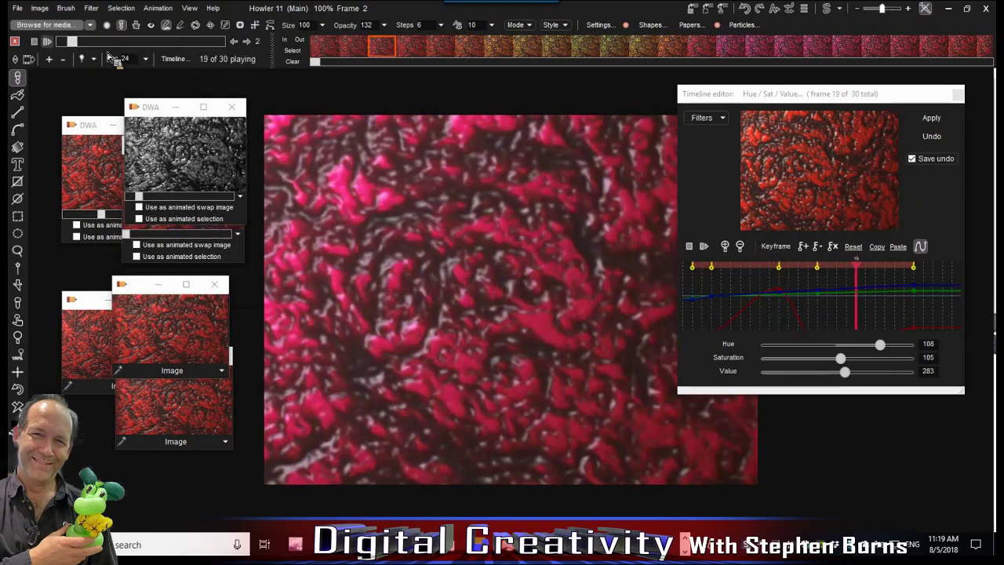
click(120, 44)
drag(120, 44, 214, 41)
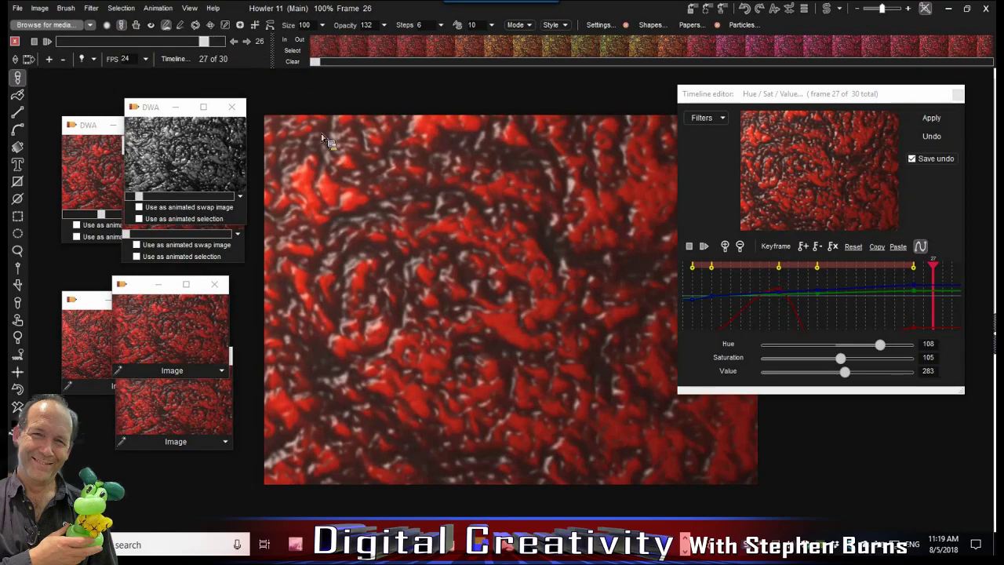
Enlarge the stored greyscale animation, scrub through its frames, then shrink it and park it with the other stored images
mouse_move(156, 112)
mouse_down()
mouse_move(181, 204)
mouse_move(161, 99)
mouse_up()
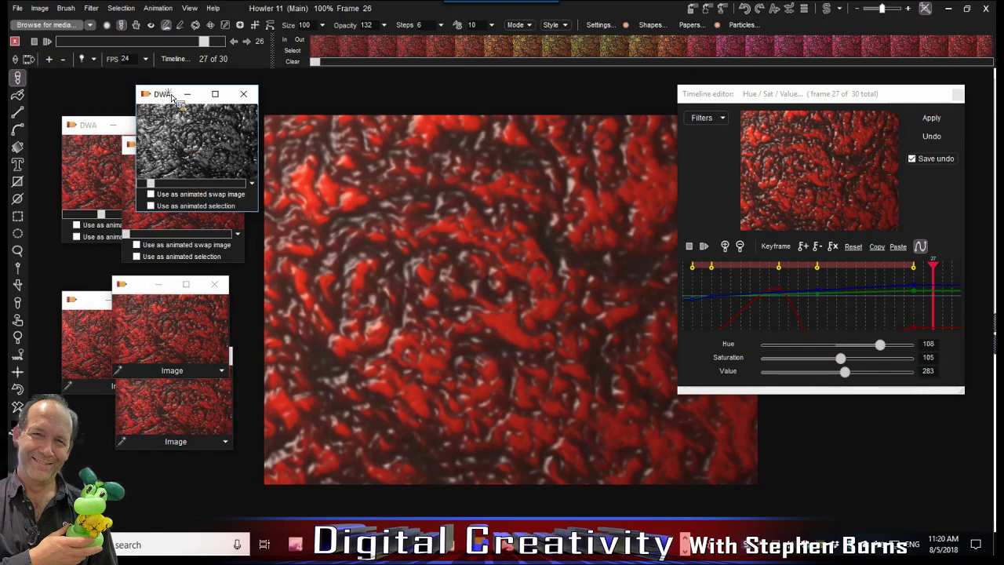
drag(171, 95, 182, 93)
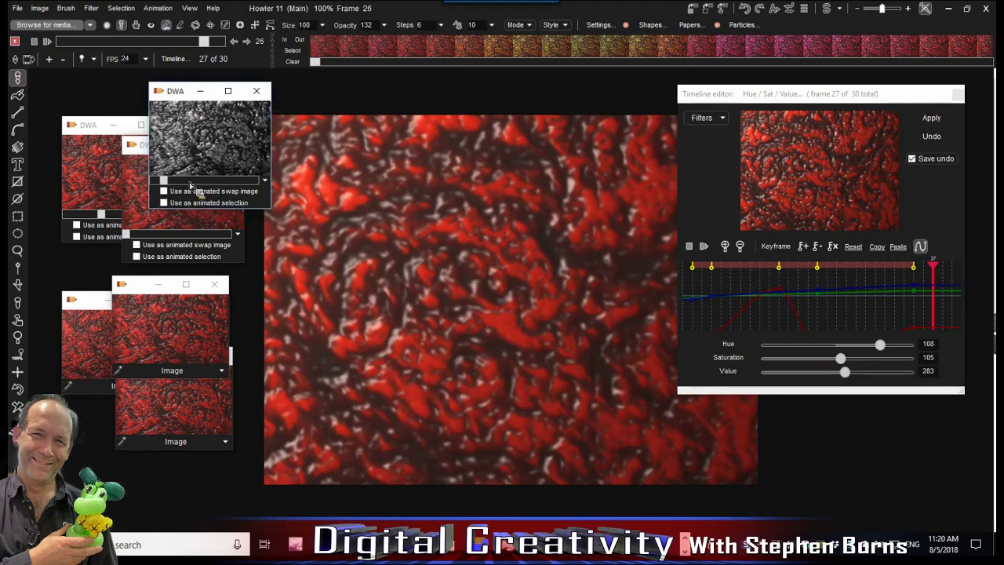
drag(165, 181, 240, 183)
drag(274, 213, 468, 343)
drag(330, 316, 244, 314)
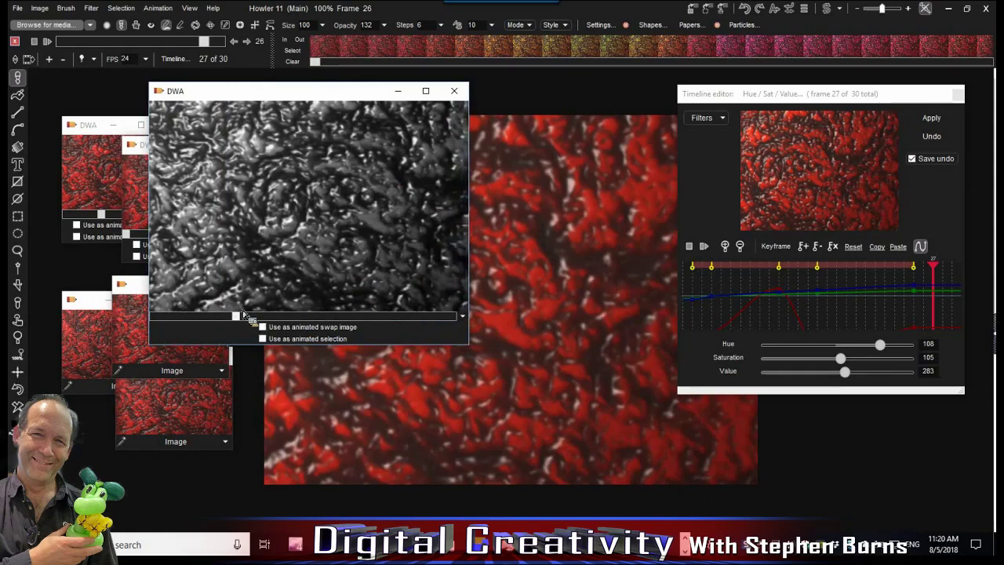
drag(245, 314, 394, 315)
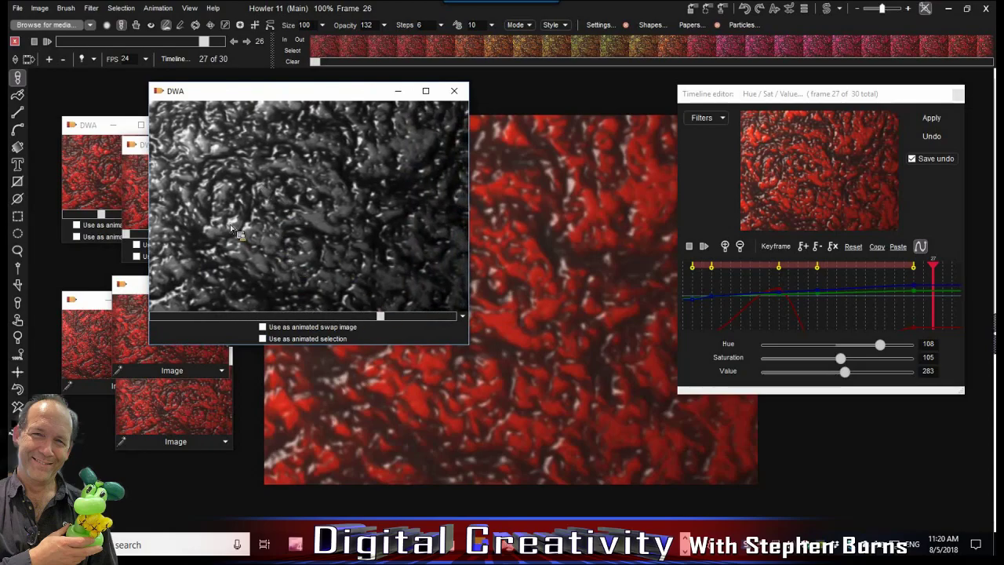
click(374, 316)
drag(318, 316, 402, 316)
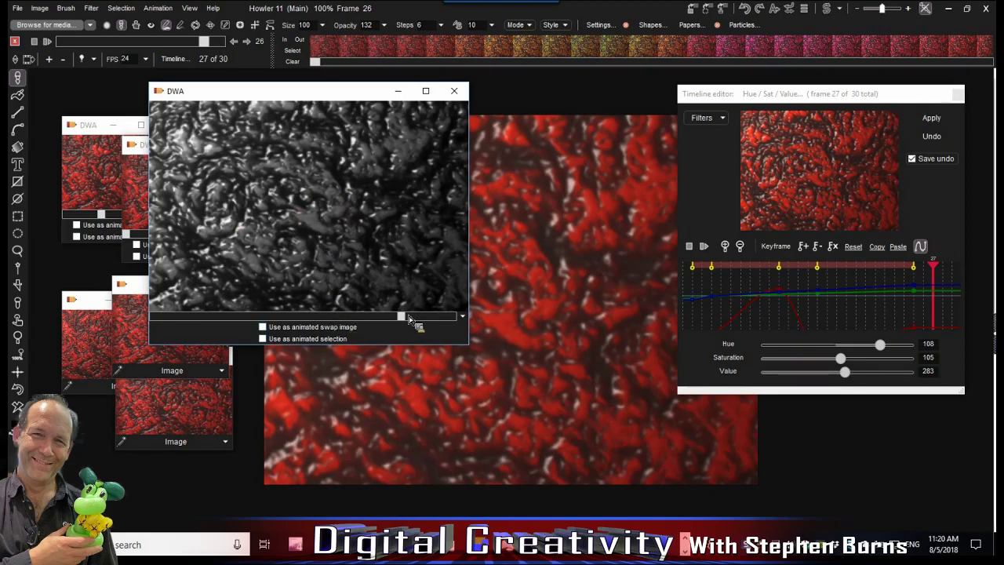
drag(235, 316, 274, 289)
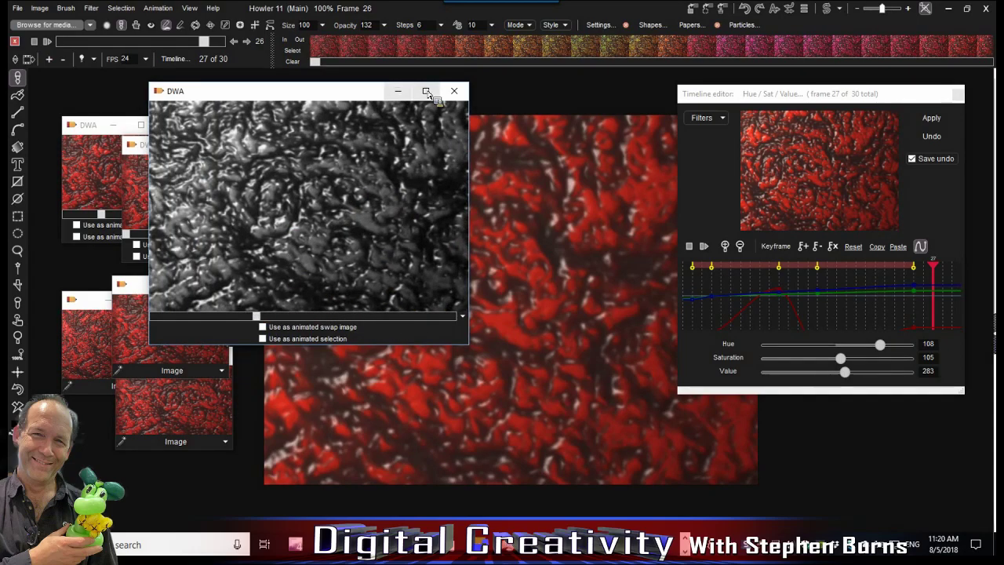
drag(469, 344, 319, 225)
drag(200, 93, 105, 373)
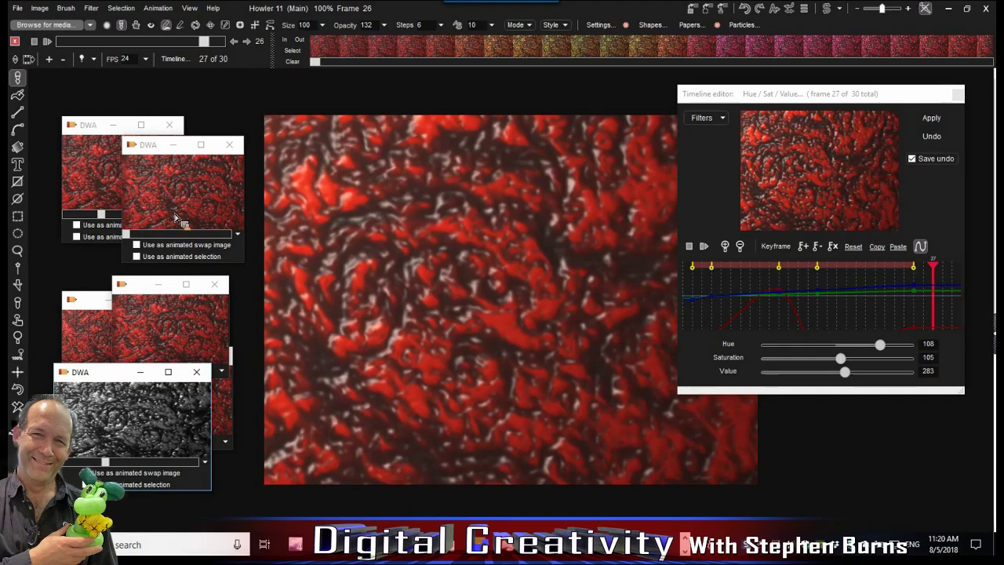
Load the animated Snowfall filter in the timeline editor
click(188, 61)
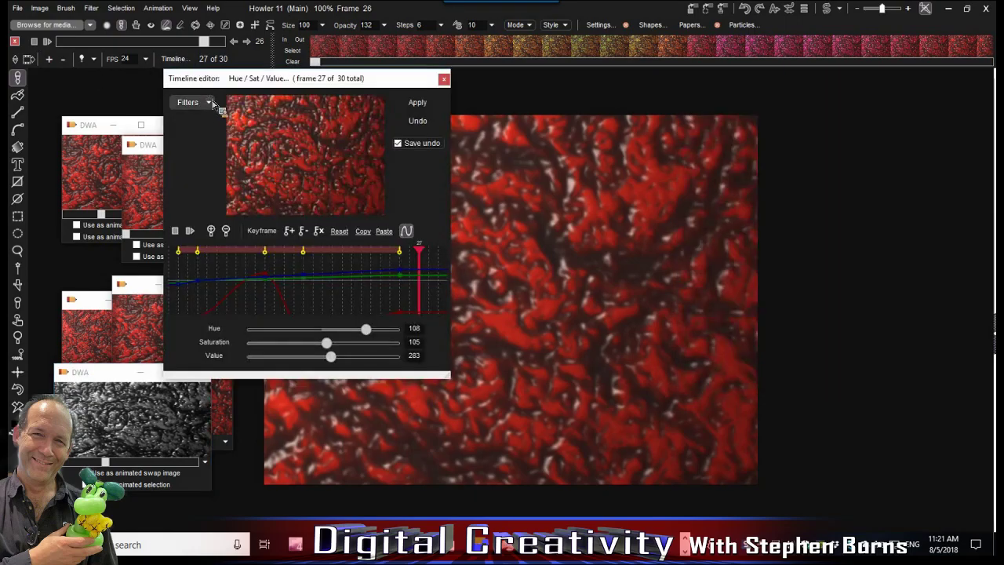
click(211, 104)
drag(361, 125, 362, 264)
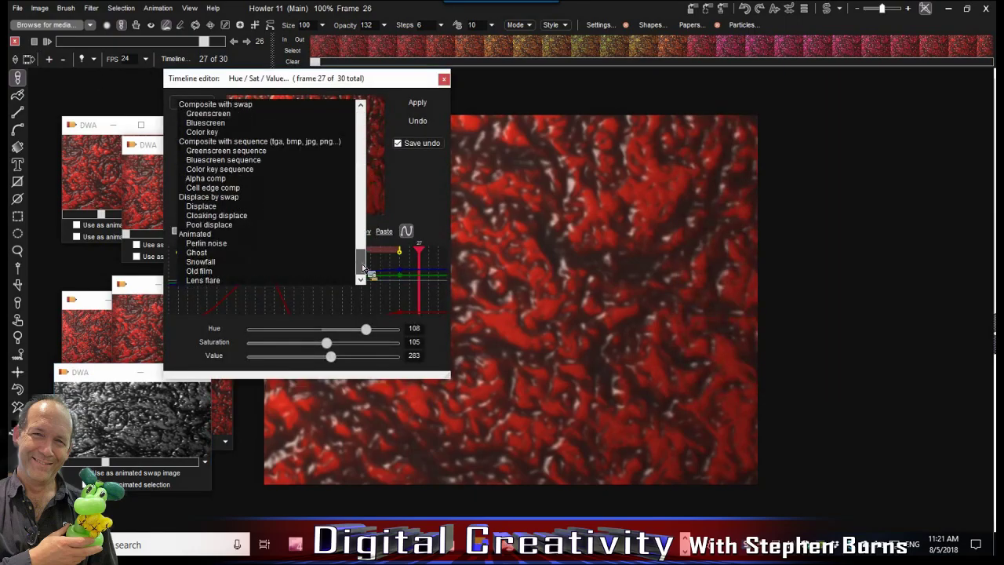
click(236, 262)
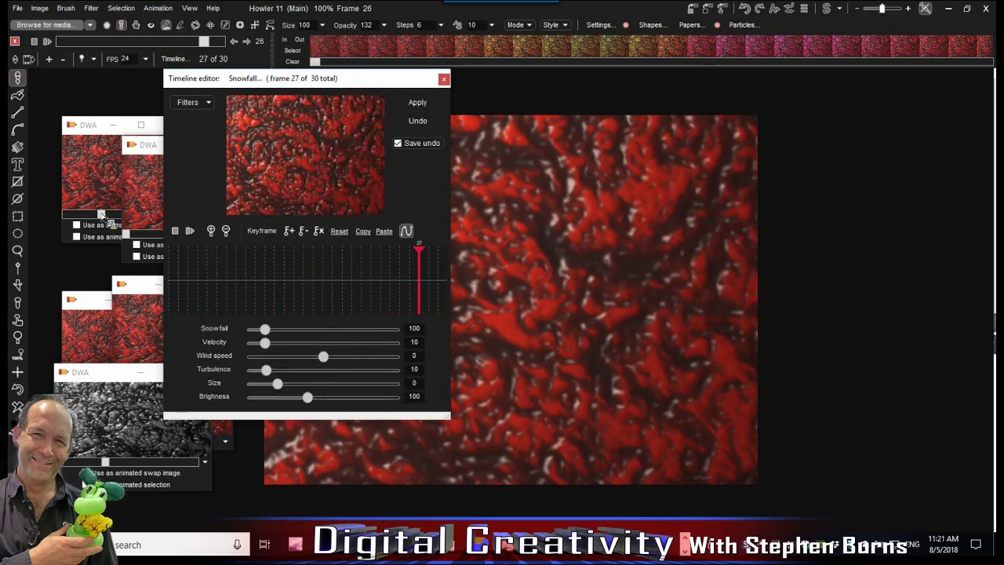
Clear all frames of the current animation to white and close the timeline editor
click(141, 461)
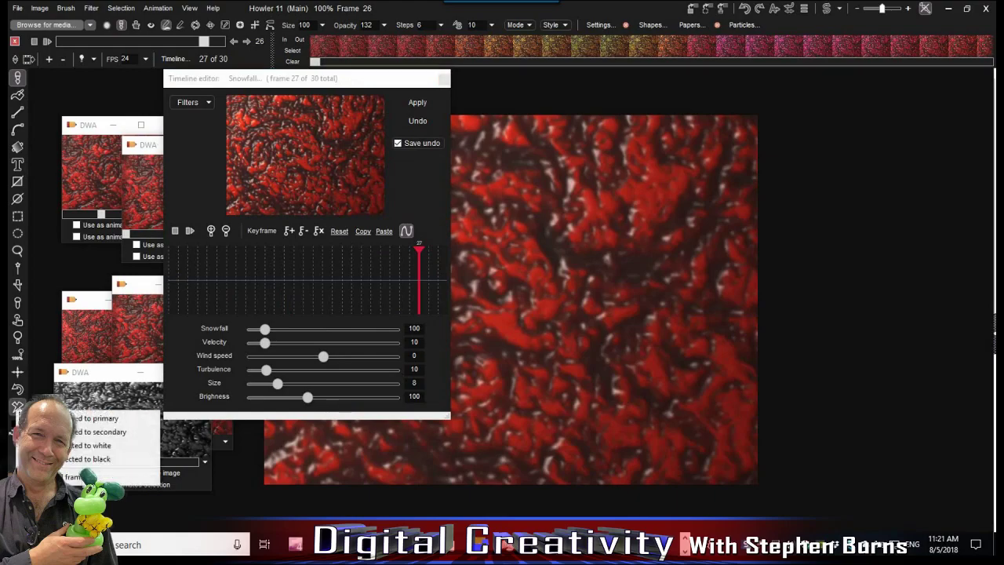
click(109, 476)
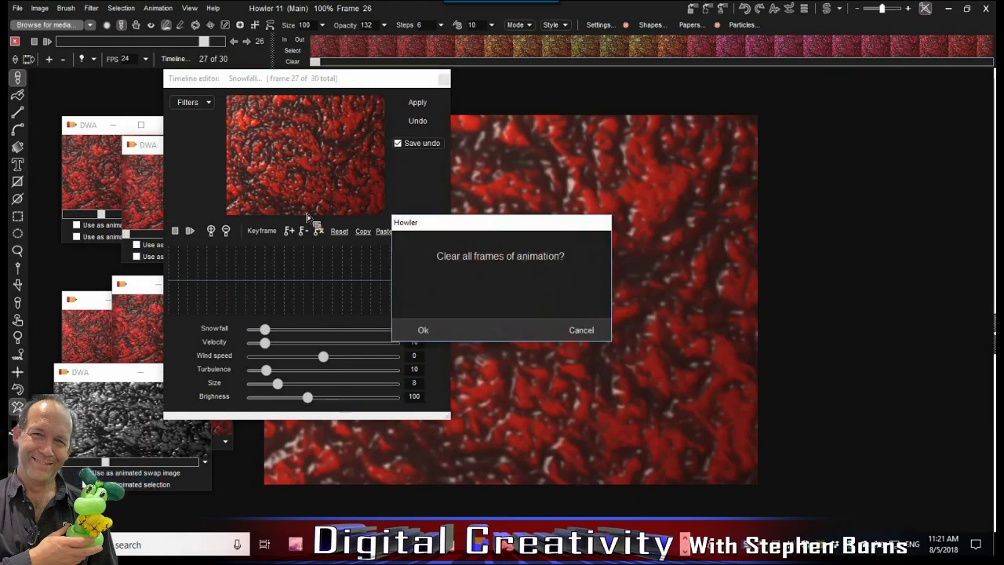
click(447, 330)
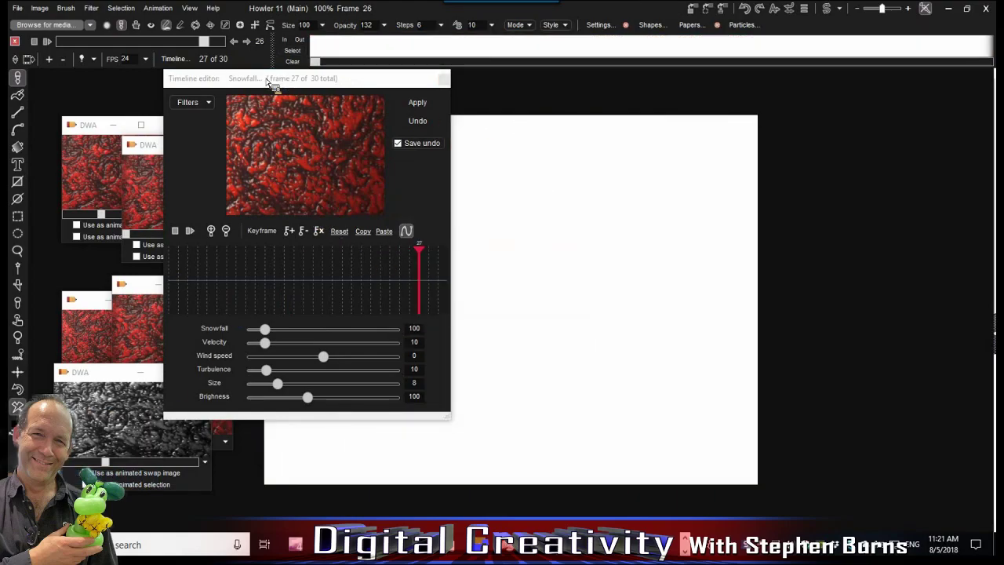
drag(253, 78, 149, 92)
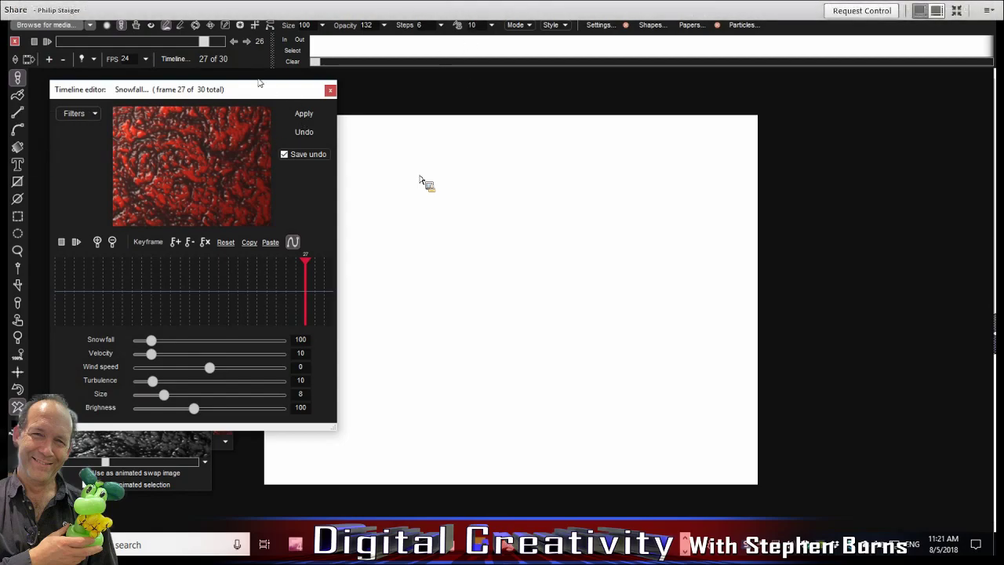
click(330, 91)
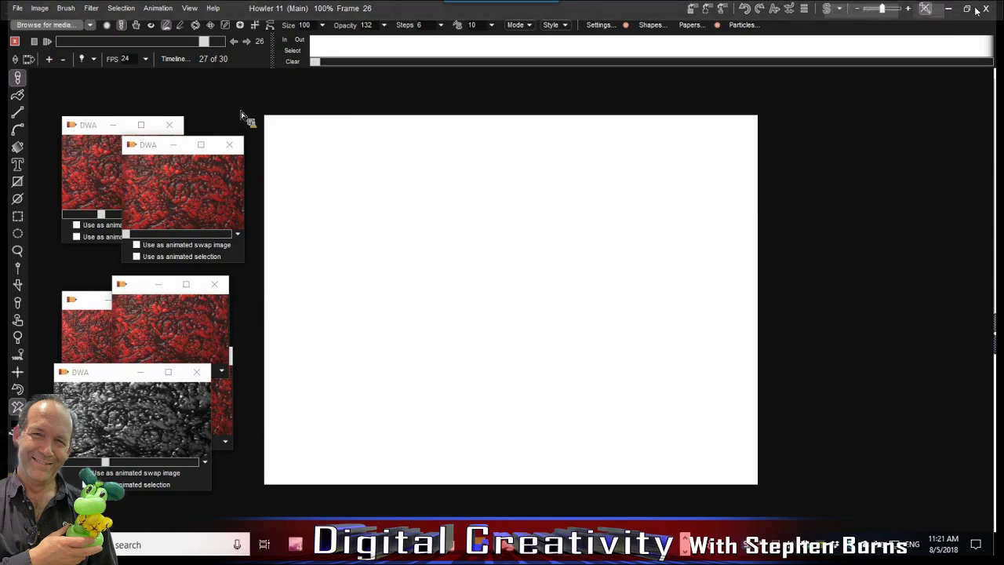
Switch to Firefox, open the "15 Minute Timer" video from the search results and pause it
click(951, 10)
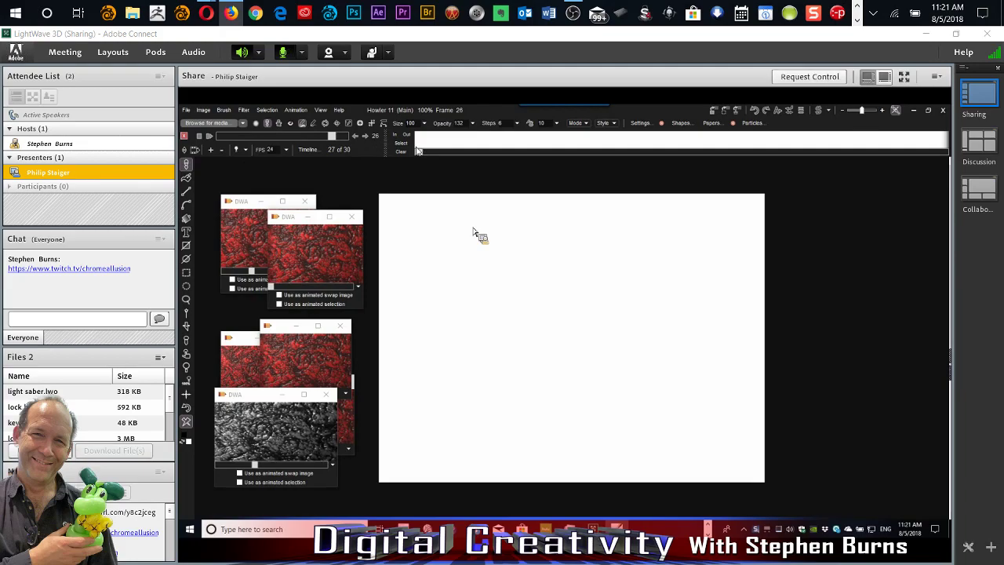
key(alt+Tab)
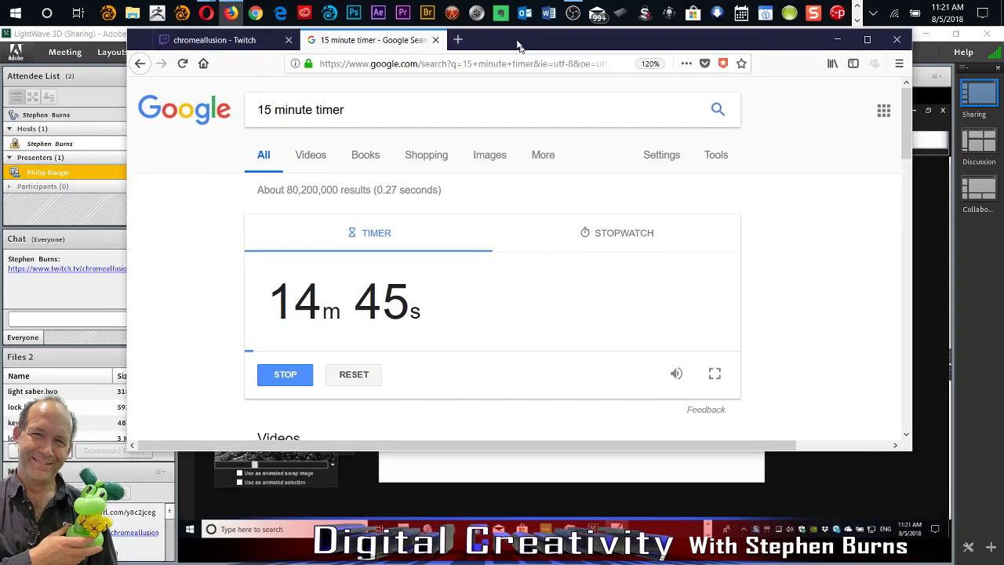
click(840, 36)
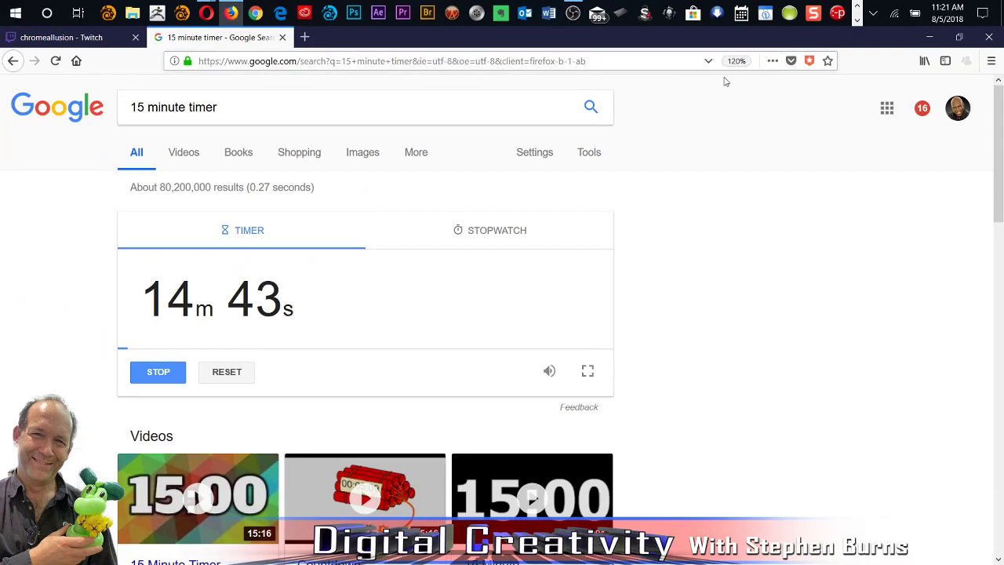
click(216, 510)
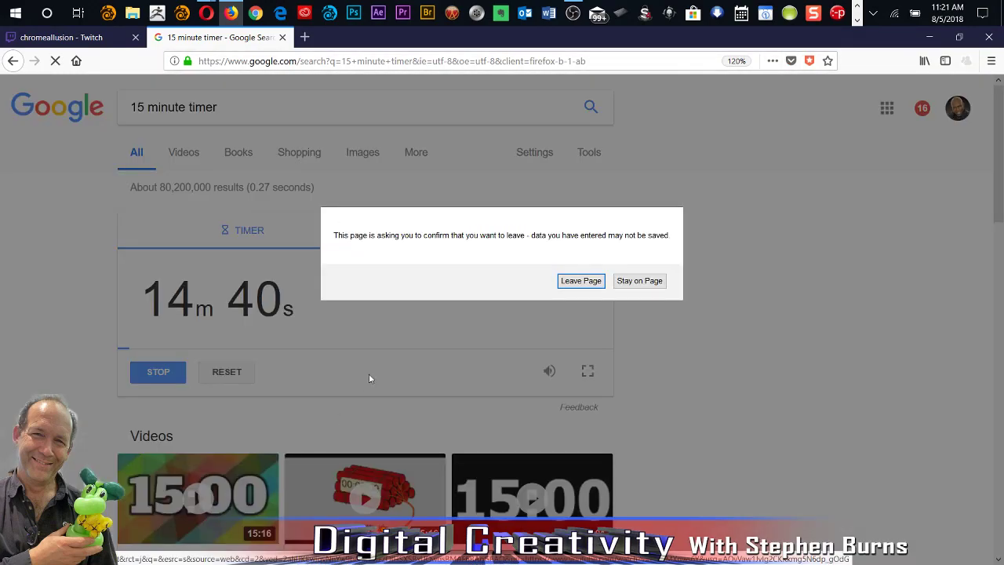
click(580, 281)
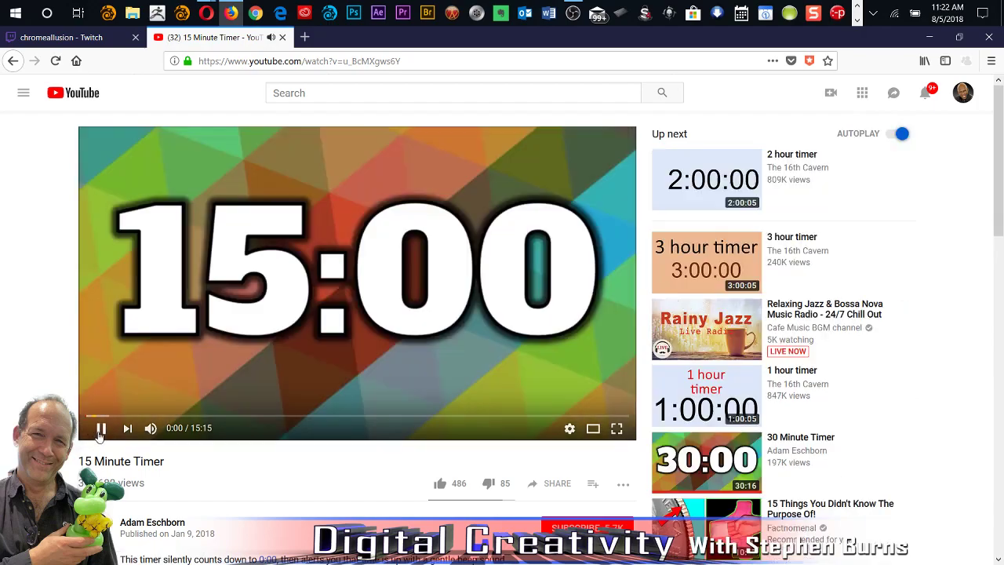
click(100, 426)
Show the 15 Minute Timer video in full screen and dismiss its advertisement
click(573, 13)
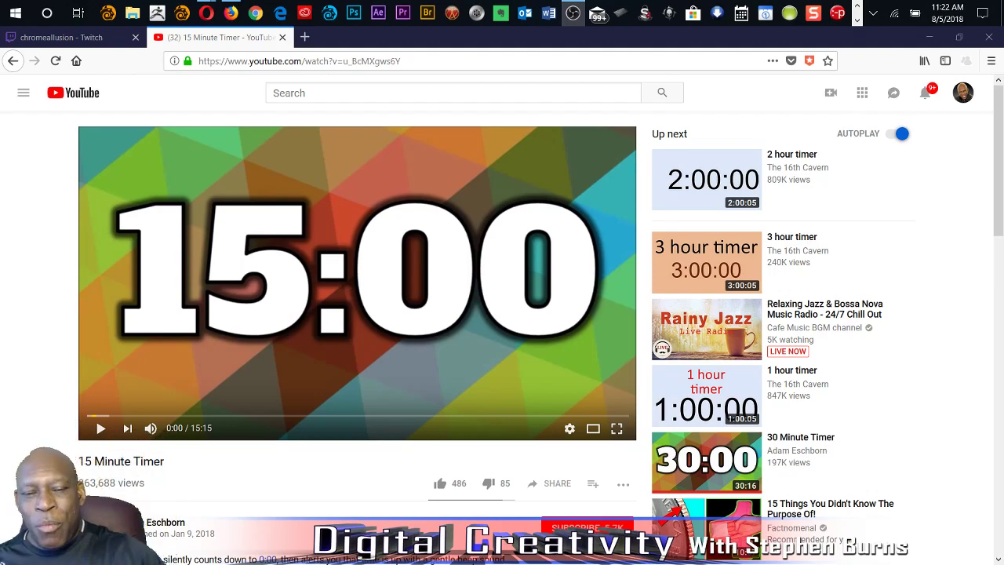
click(616, 427)
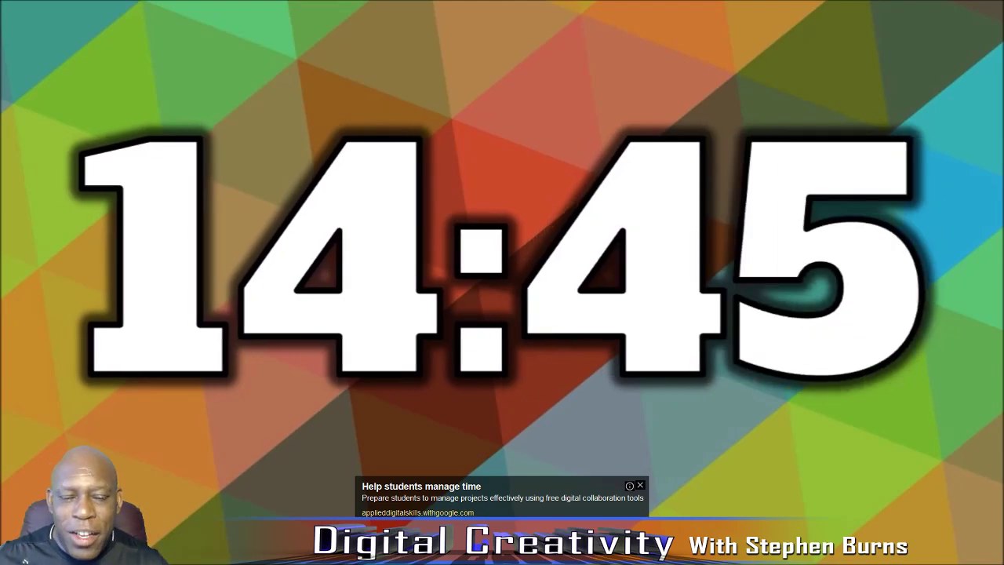
mouse_move(513, 439)
click(640, 486)
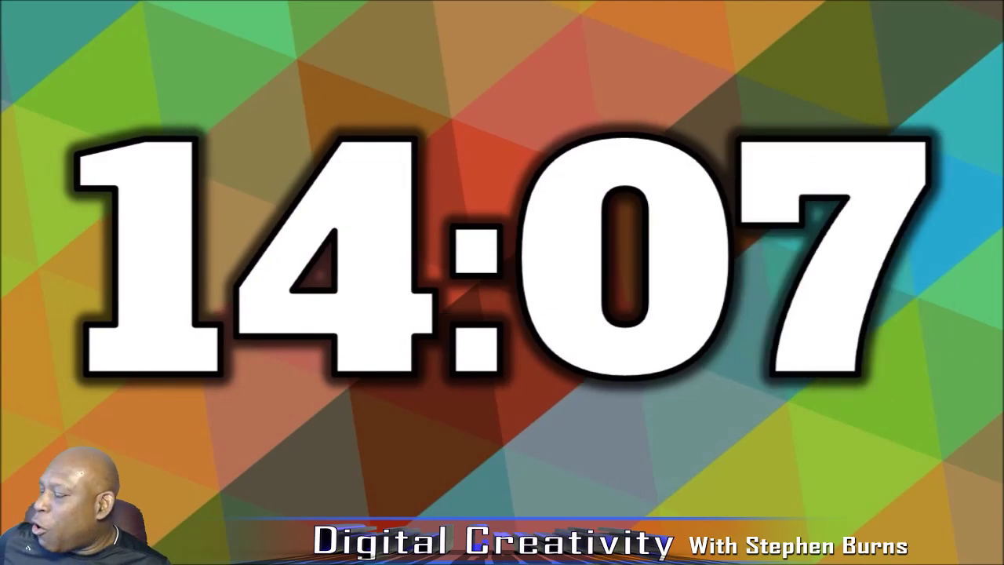
mouse_move(495, 263)
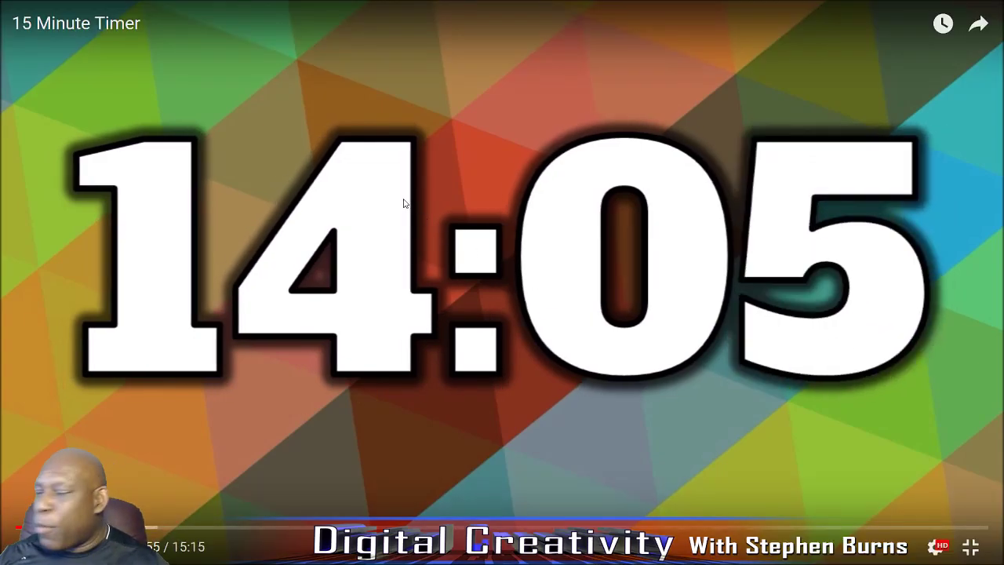